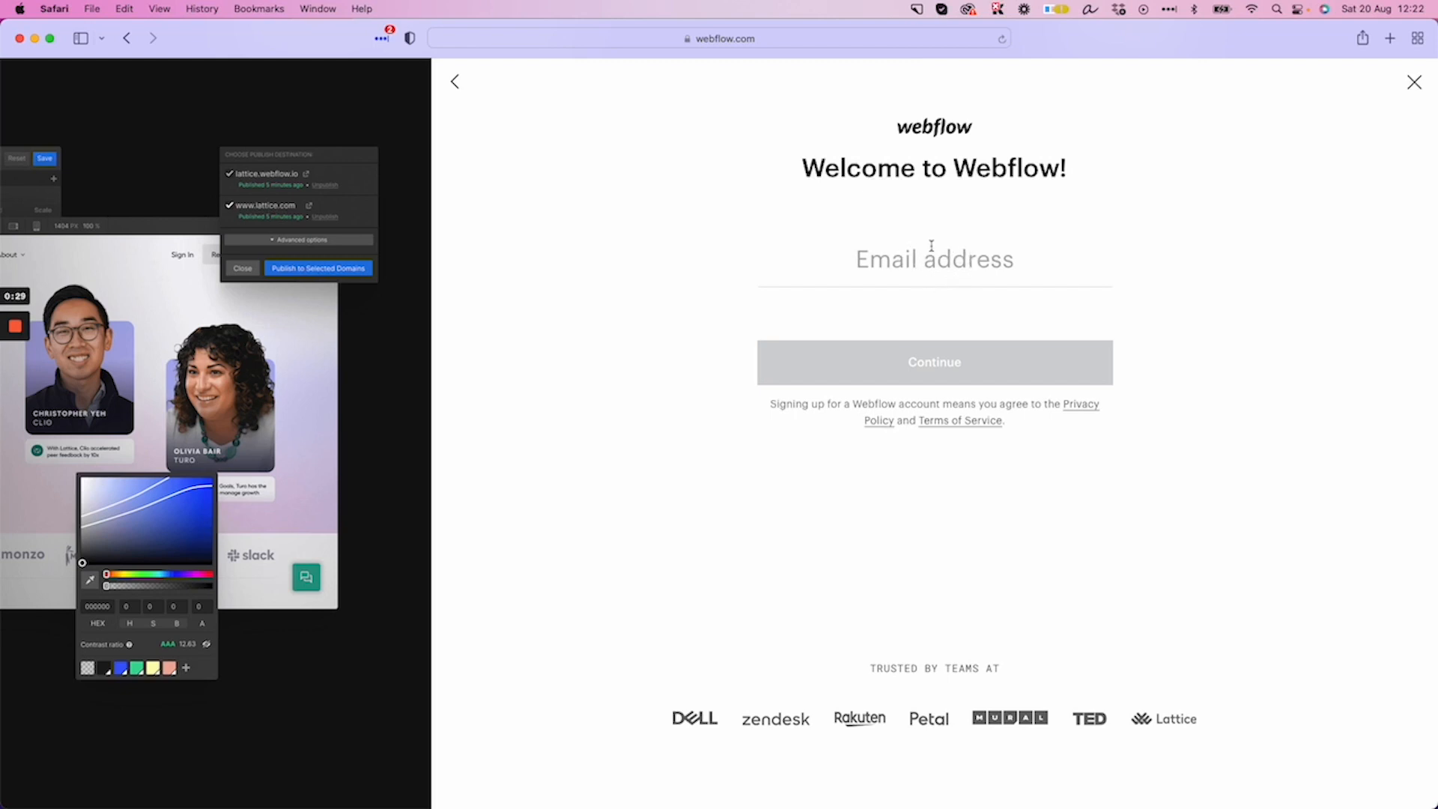
Submit the account's email address on the welcome page and enter the account password to log in
left_click(929, 261)
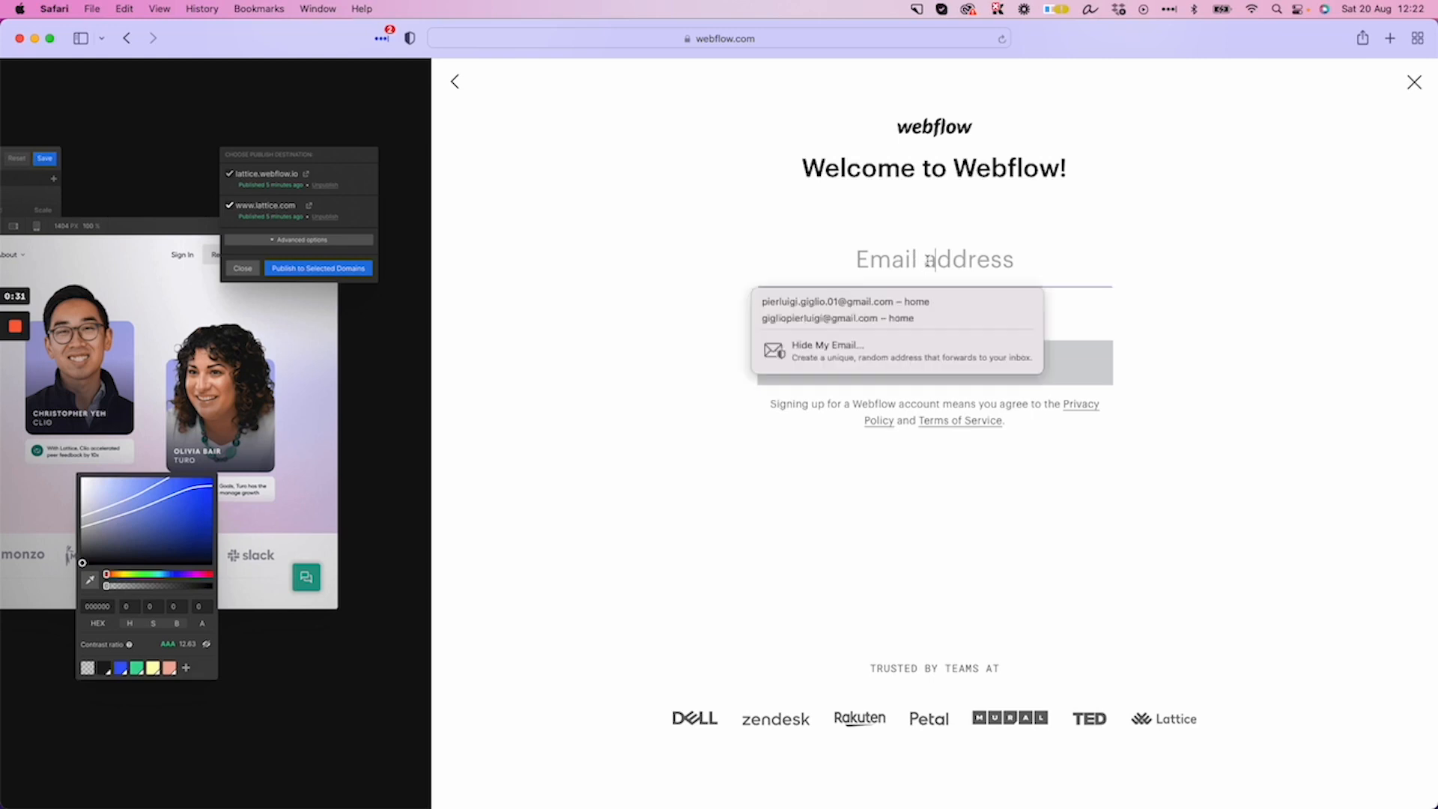
left_click(830, 319)
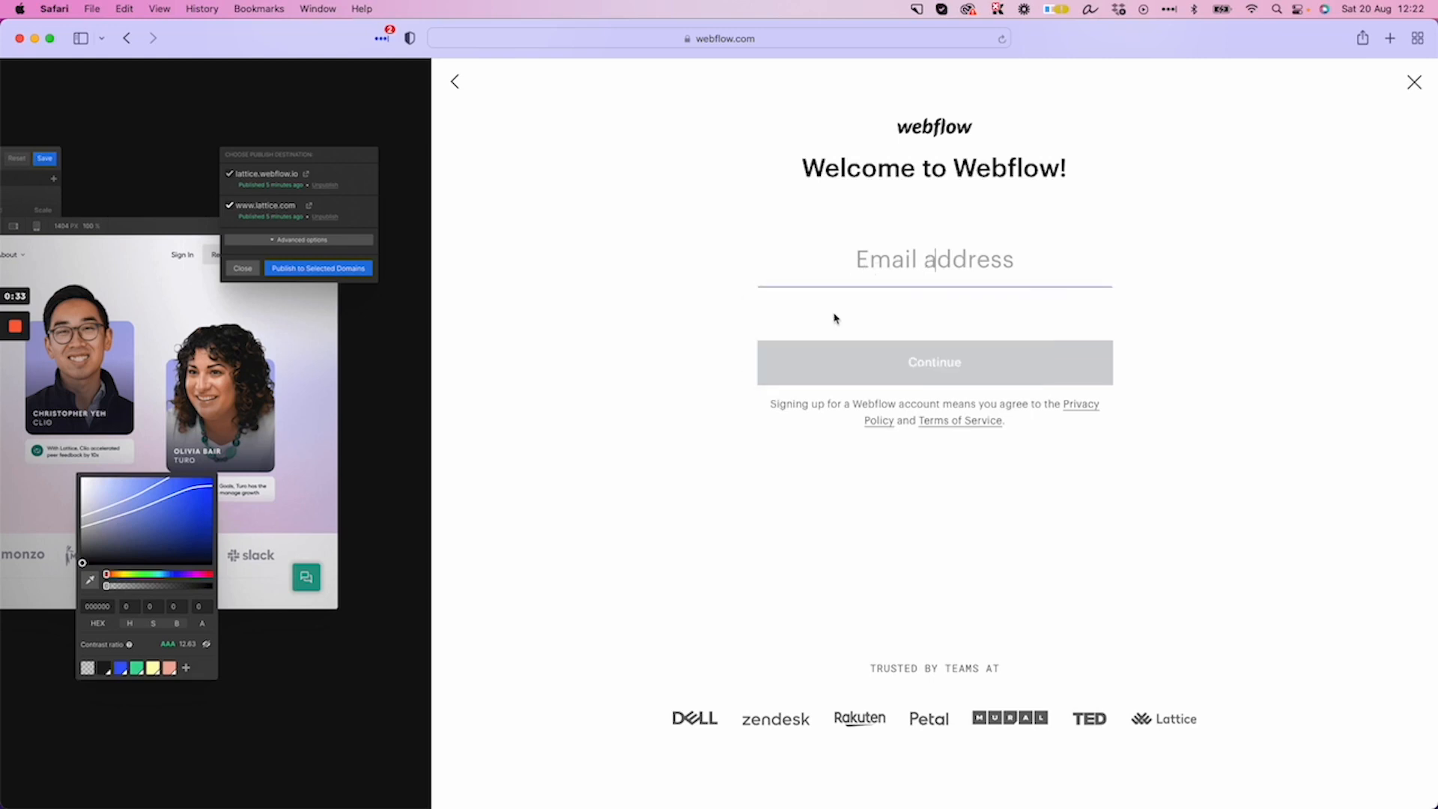
left_click(946, 372)
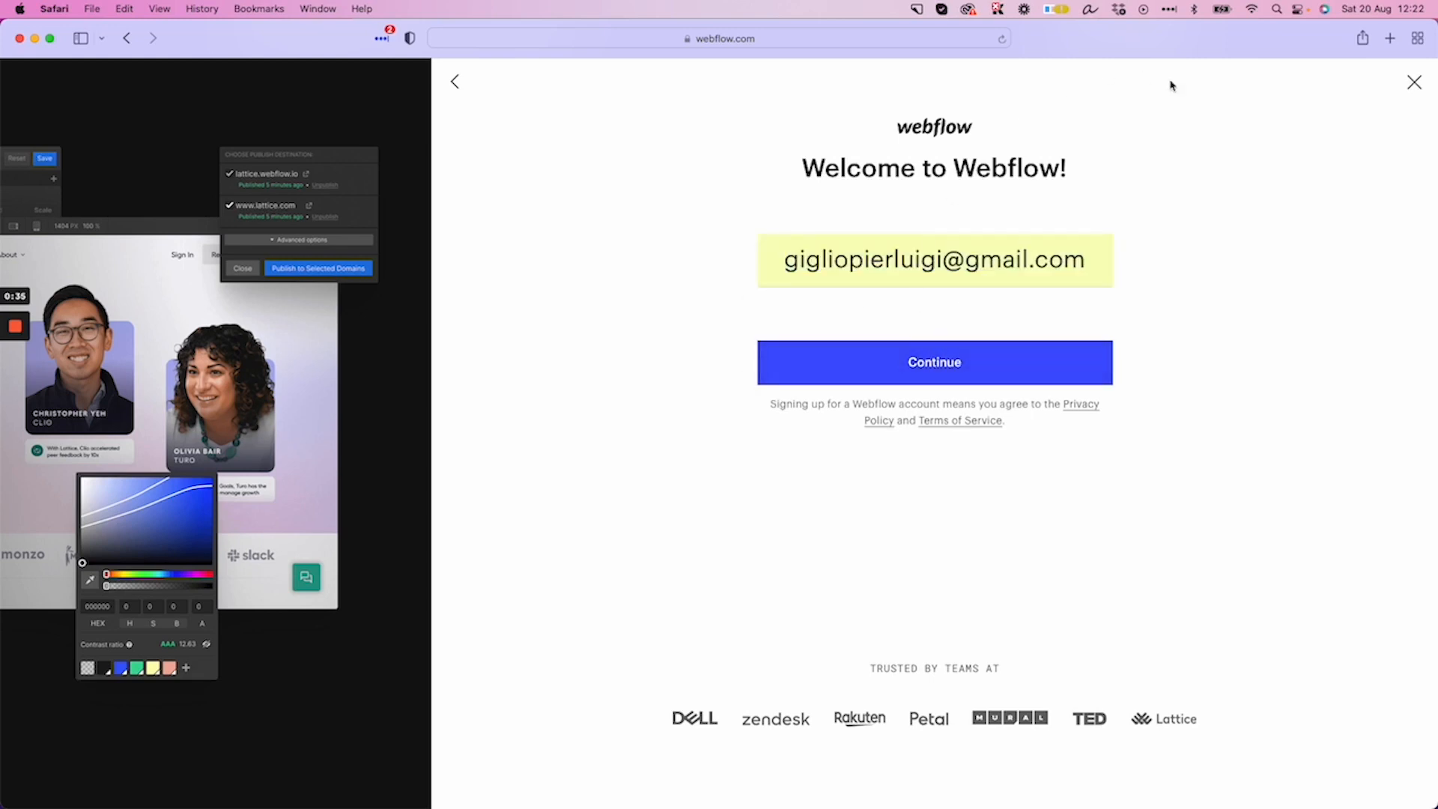
key("super+v")
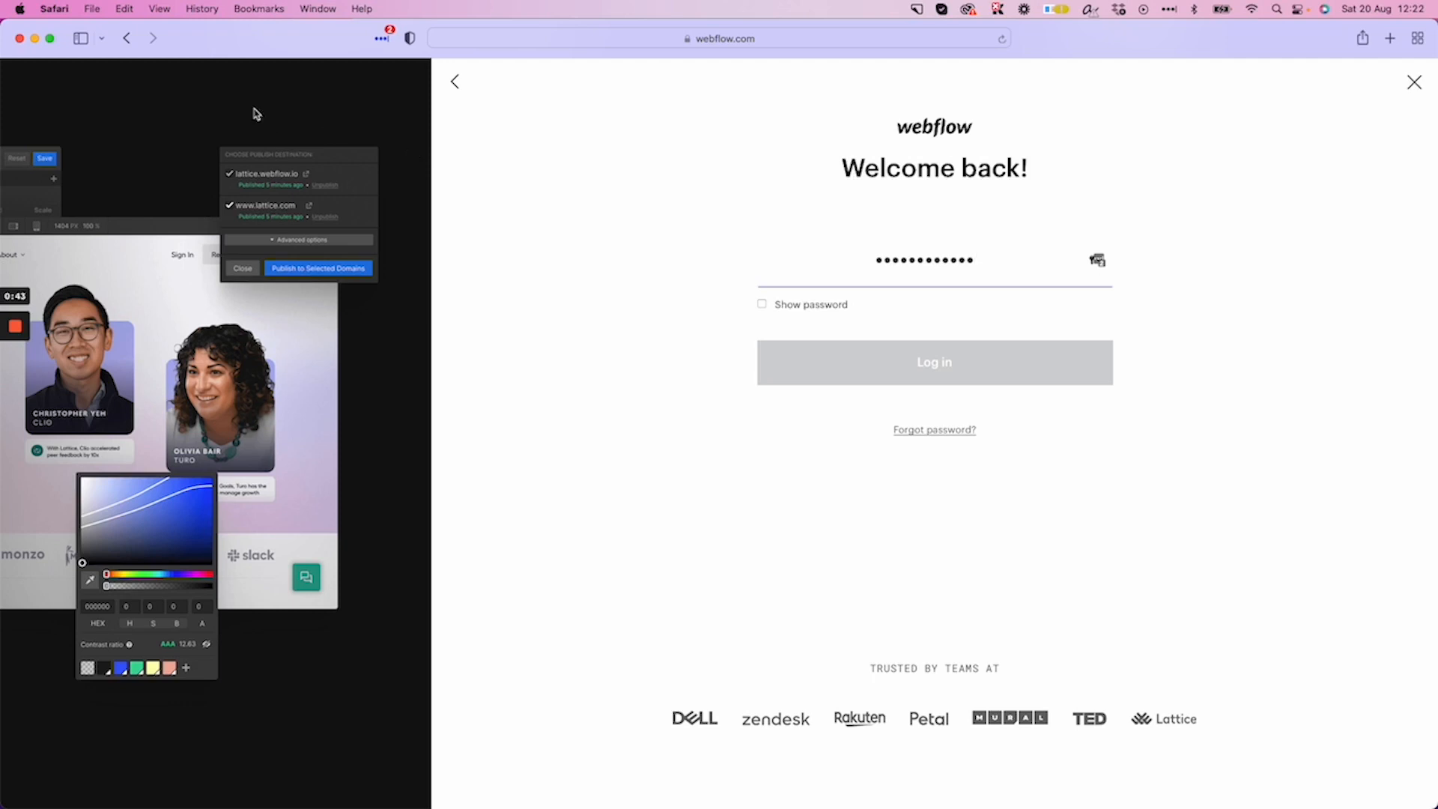
left_click(35, 40)
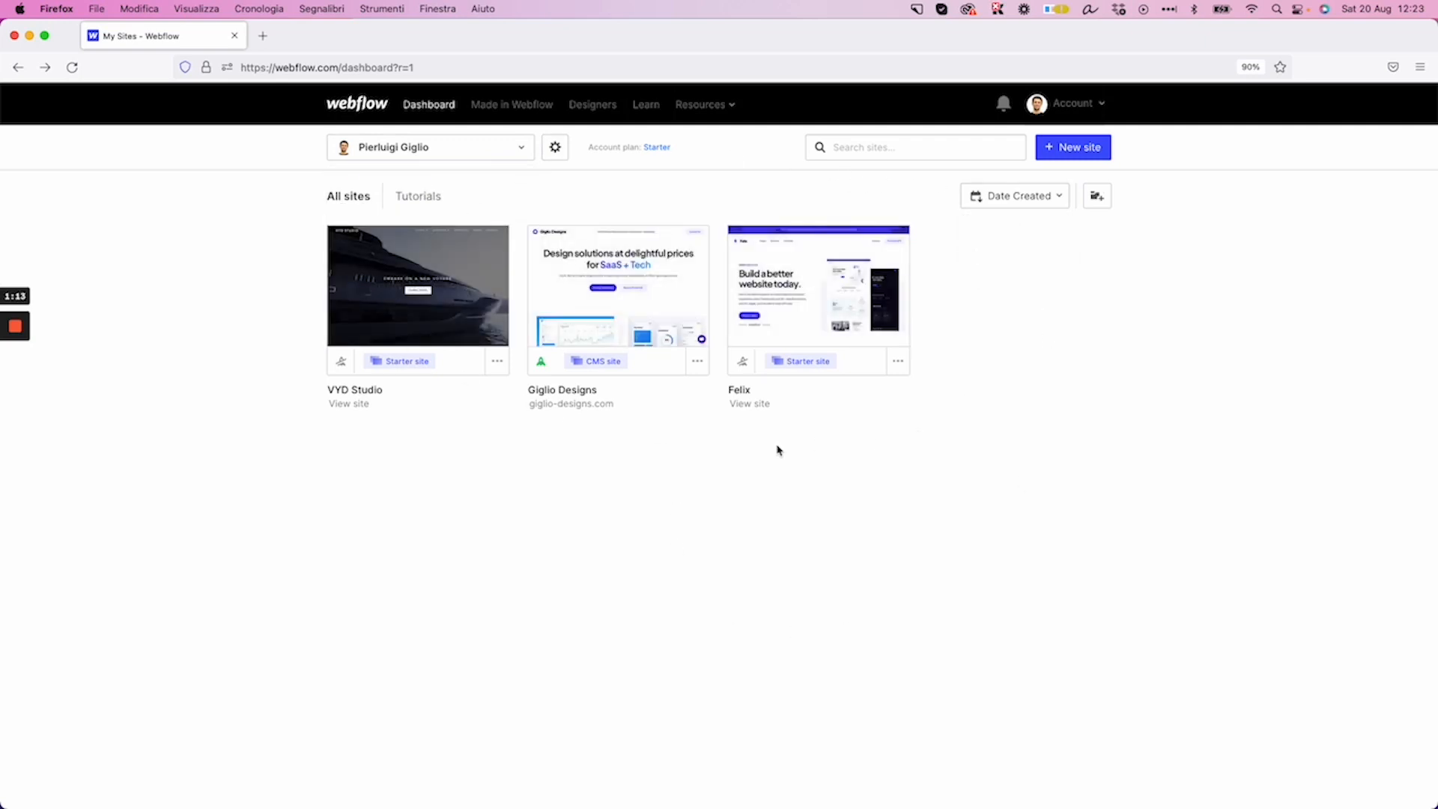
Create a site folder named New Folder on the dashboard
mouse_move(1056, 199)
left_click(1097, 196)
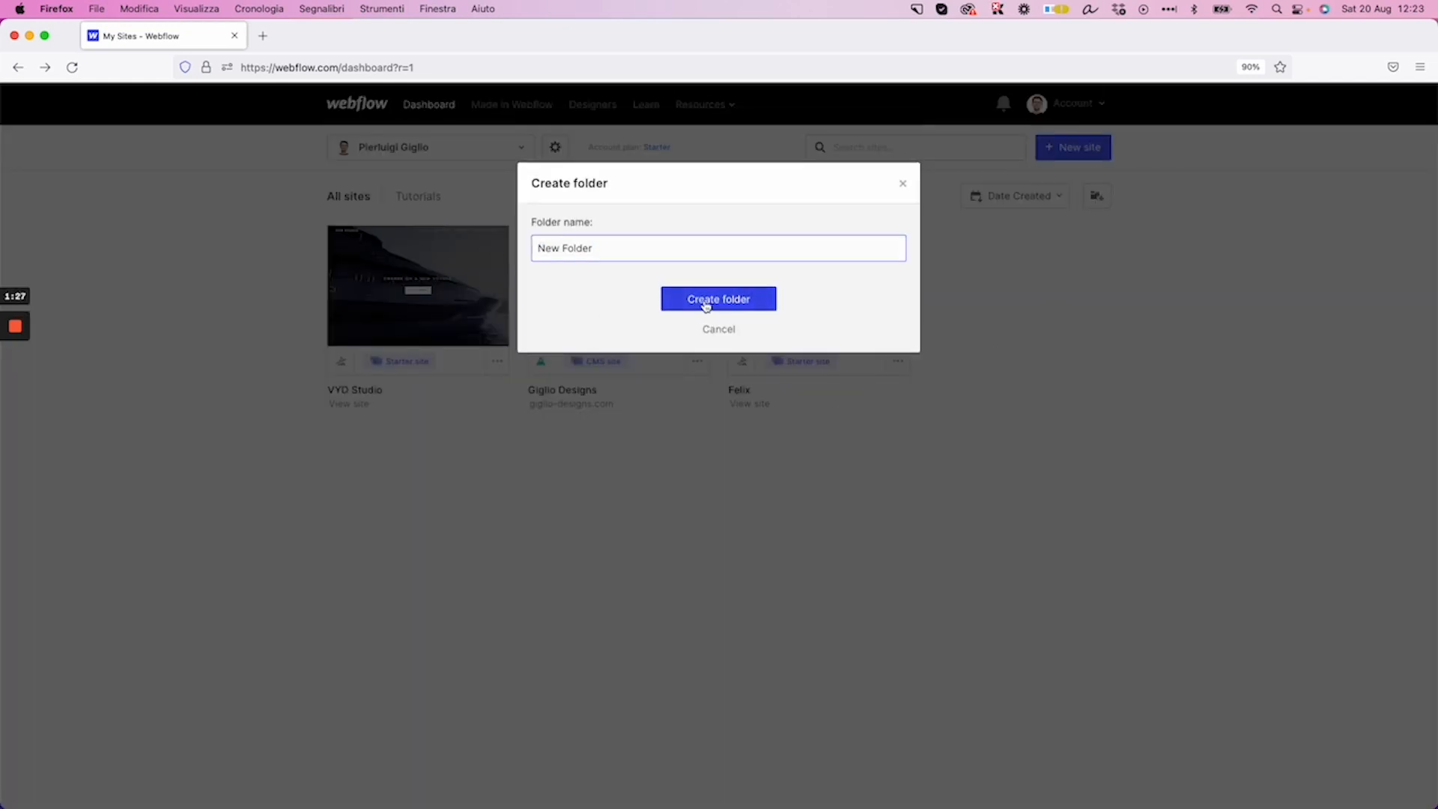
left_click(705, 302)
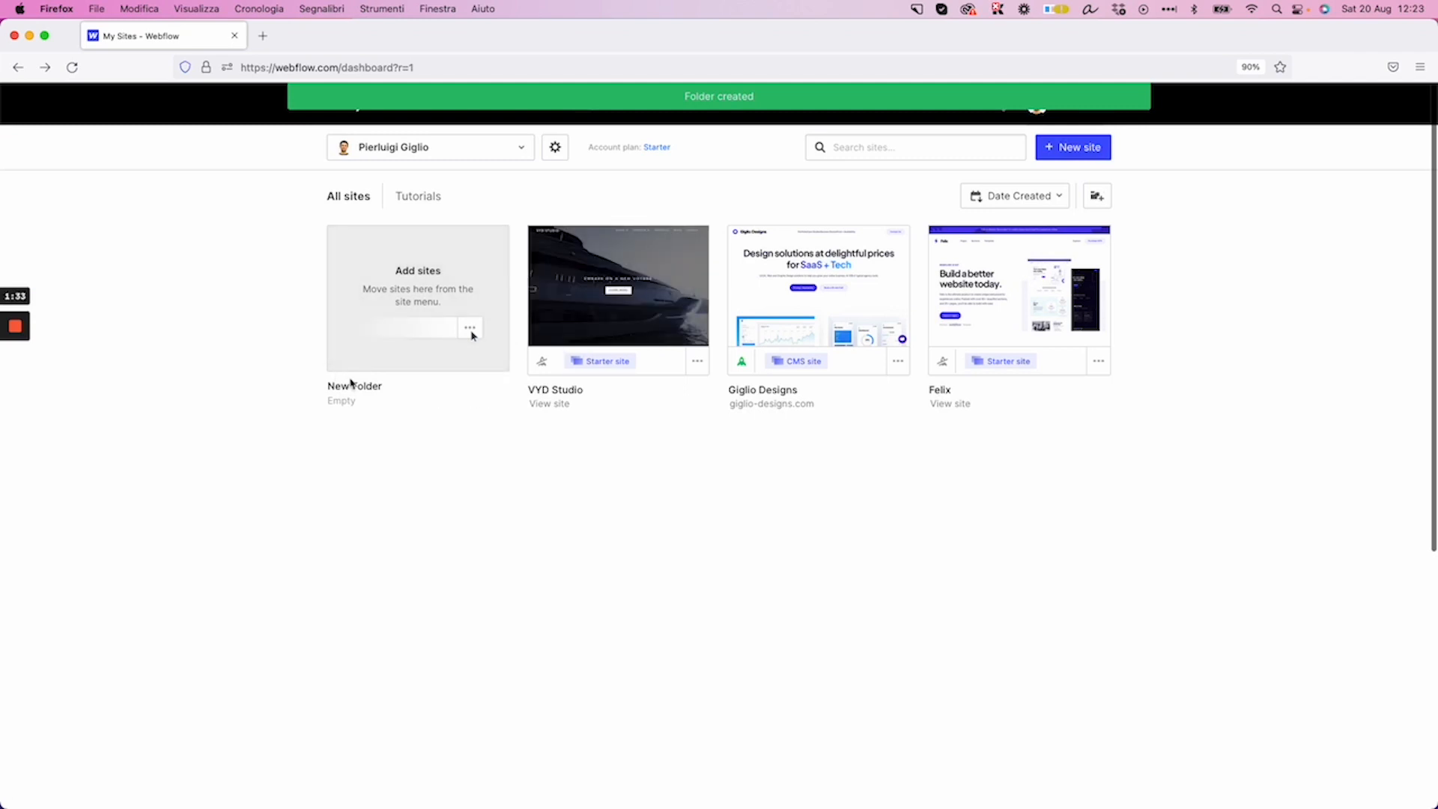
View the team options in the dashboard's account switcher
left_click(524, 146)
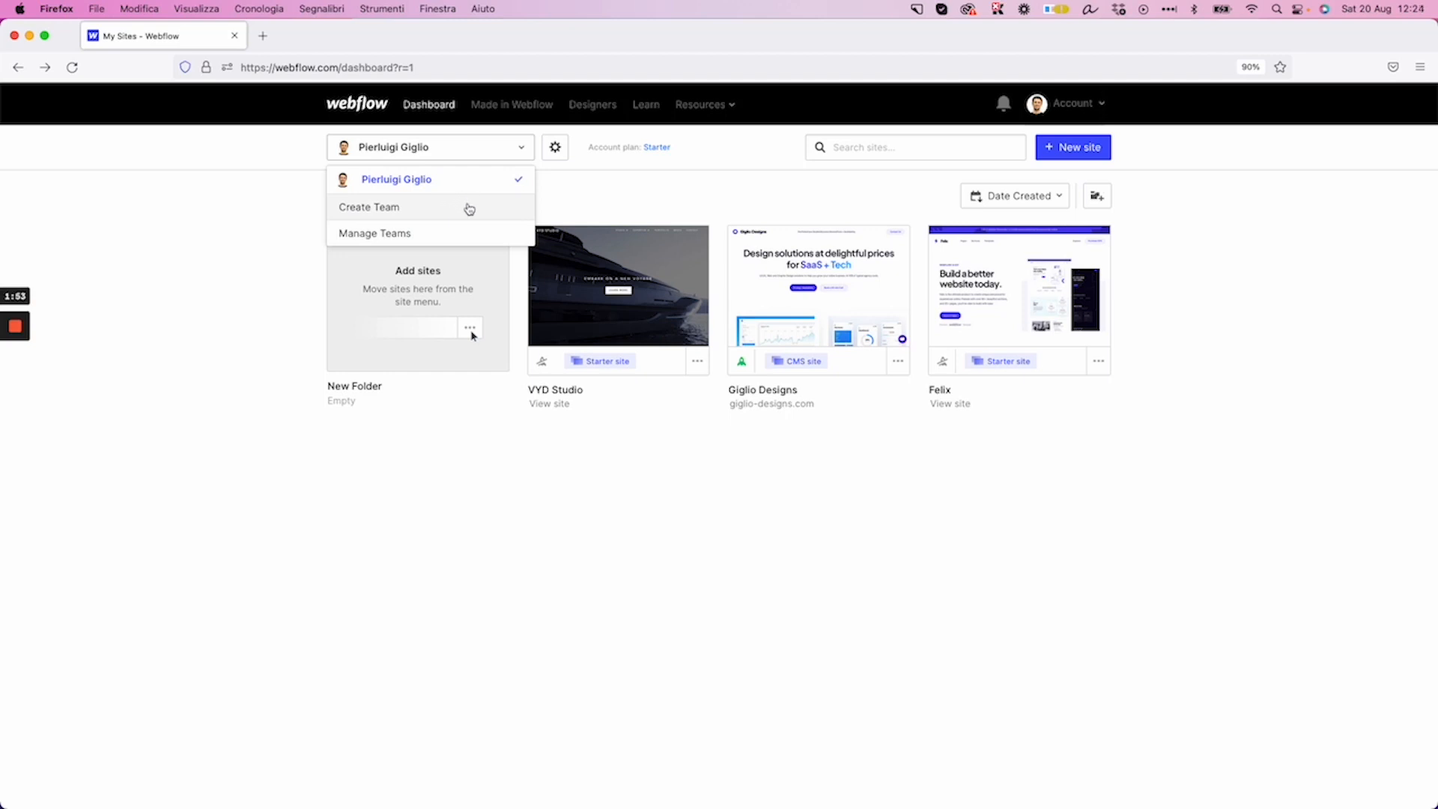
left_click(565, 192)
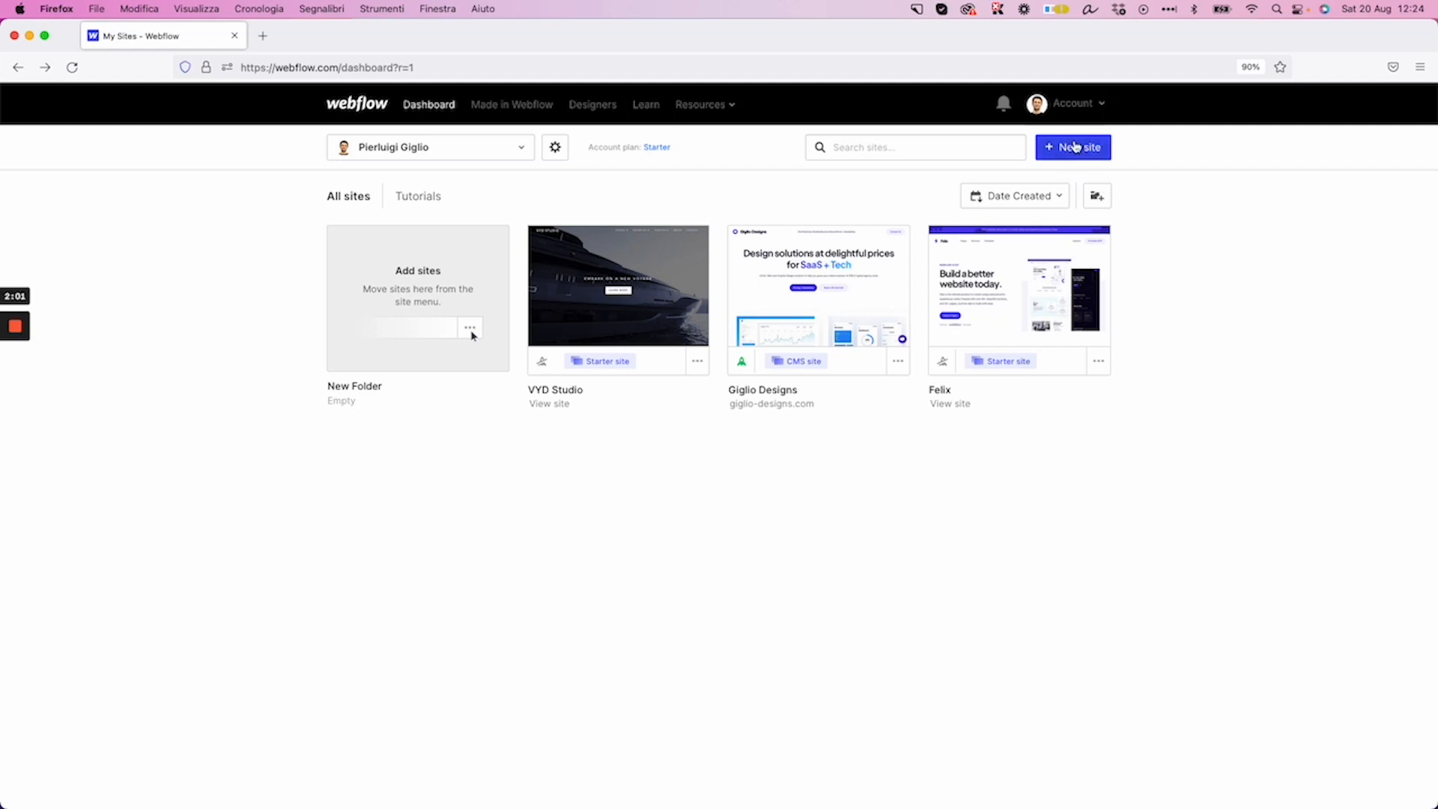
Start a new site project and open a preview of the Store Starter preset
left_click(1077, 148)
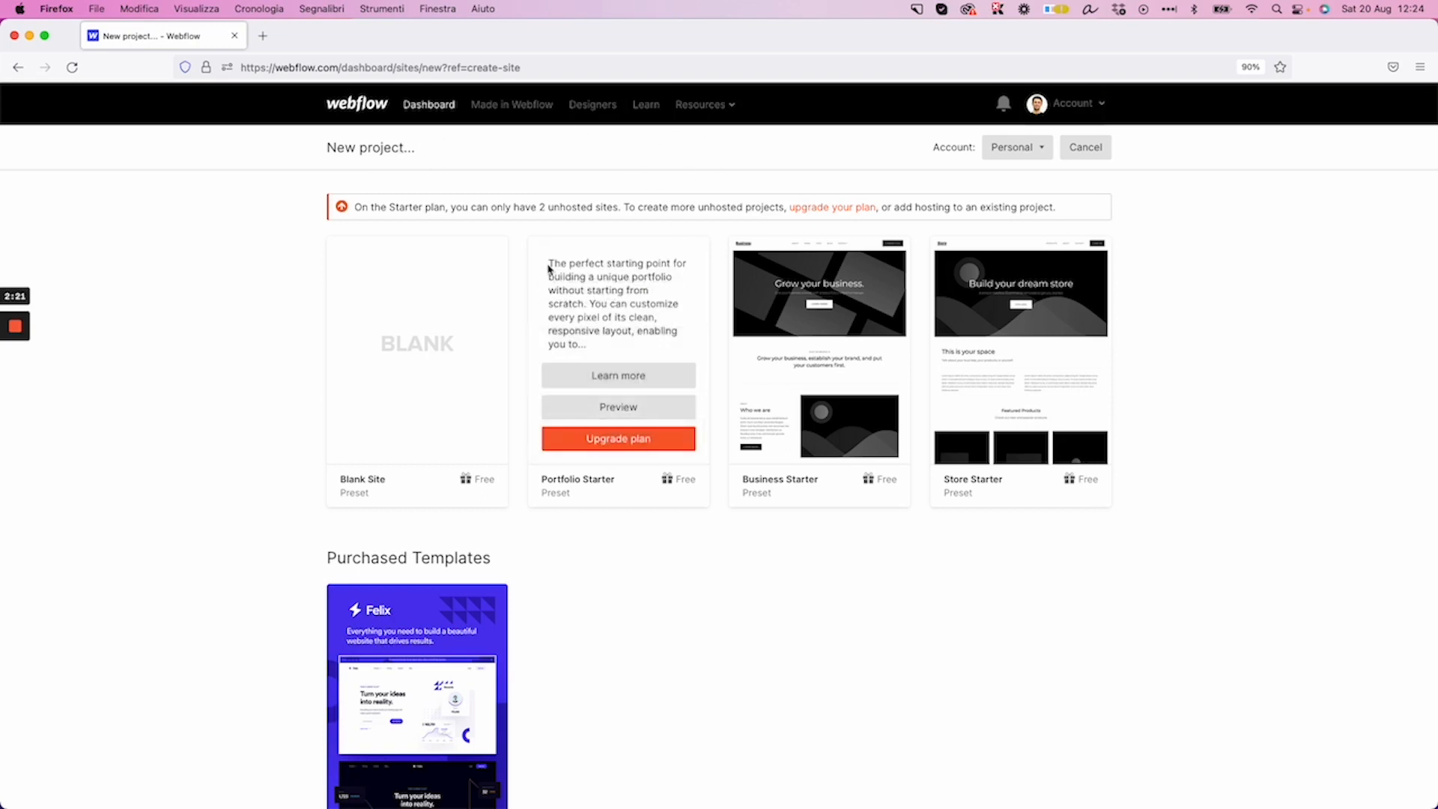
mouse_move(453, 411)
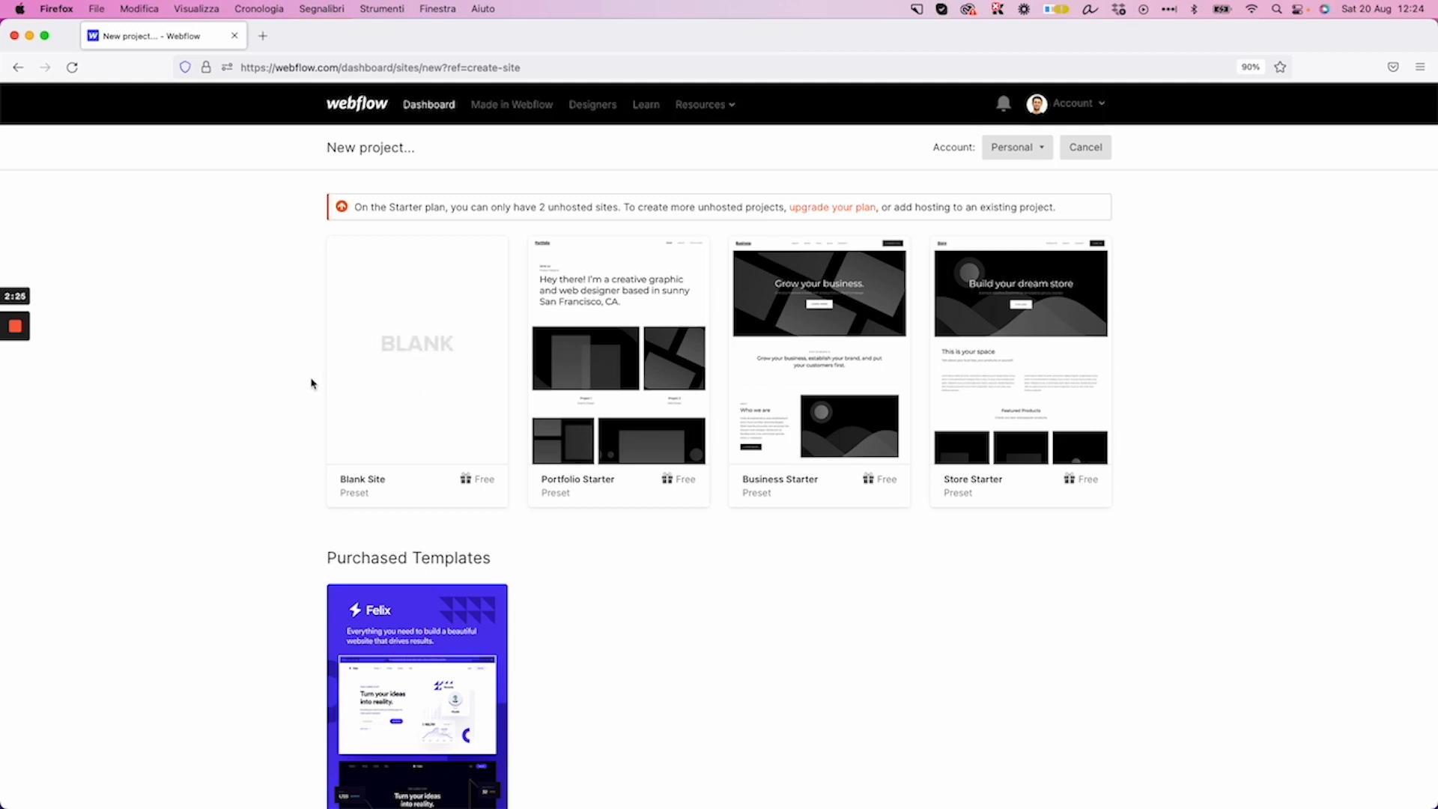
mouse_move(662, 492)
mouse_move(977, 426)
left_click(1009, 406)
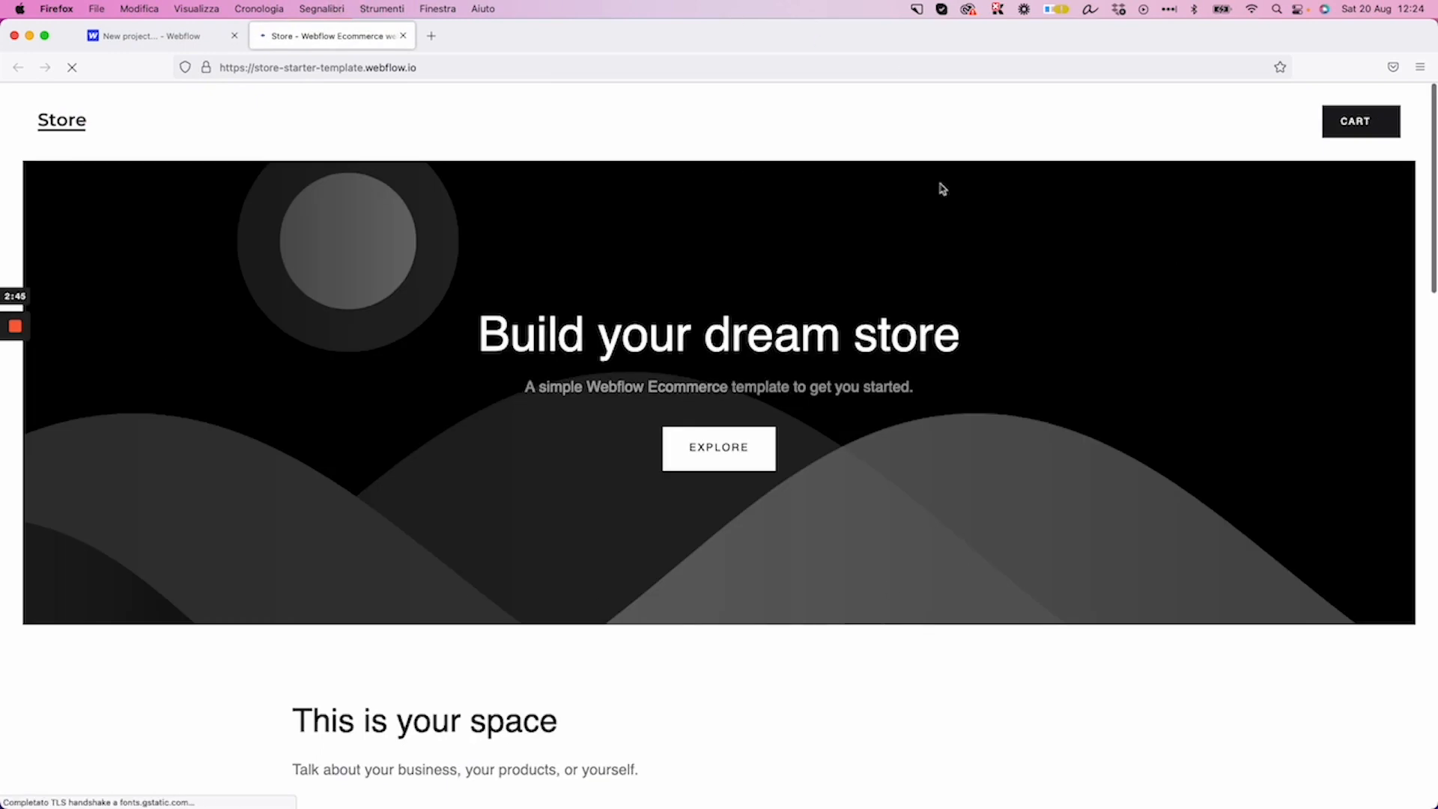
Look through the Store Starter preview page down to its footer and back to the header
scroll(942, 189, "down", 10)
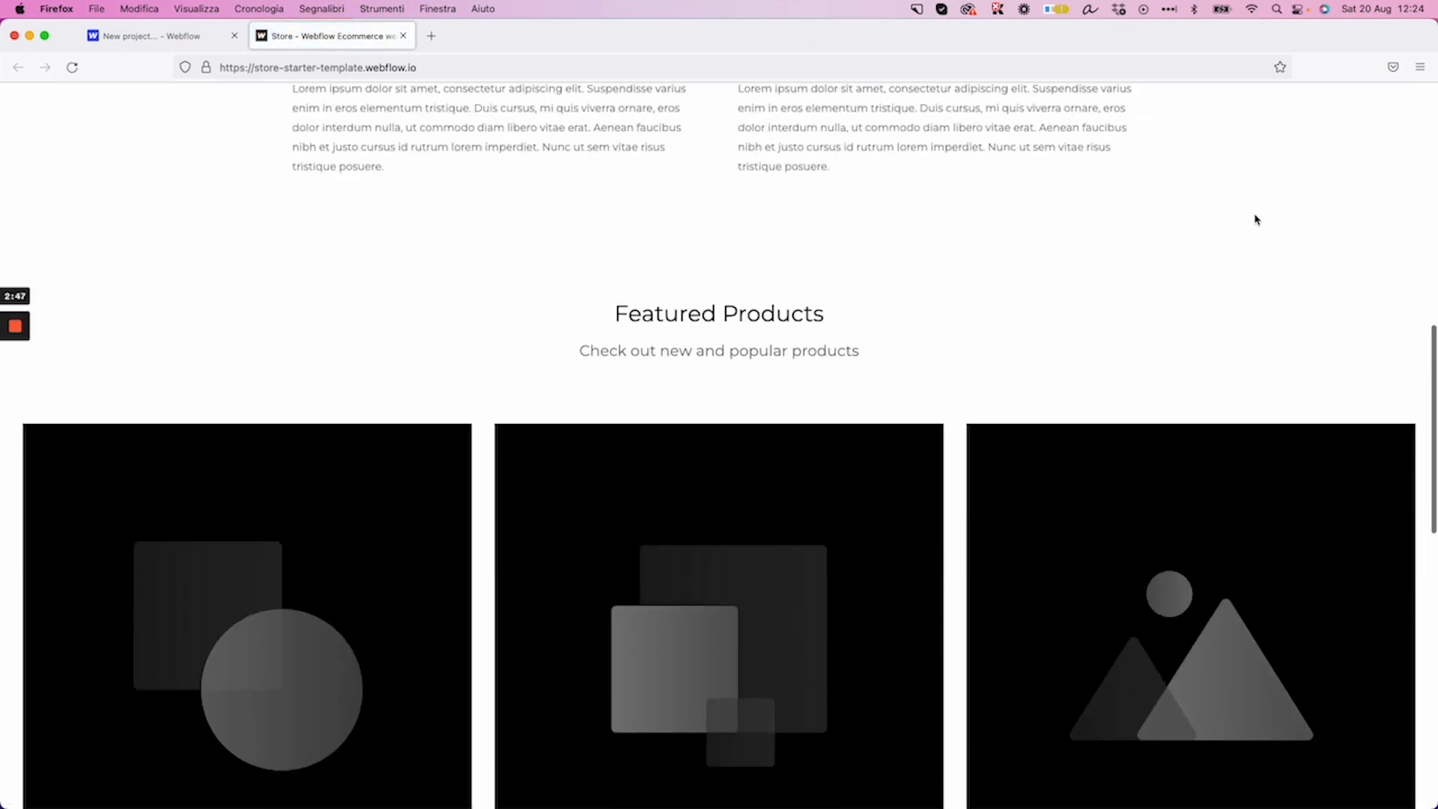
scroll(1171, 206, "down", 8)
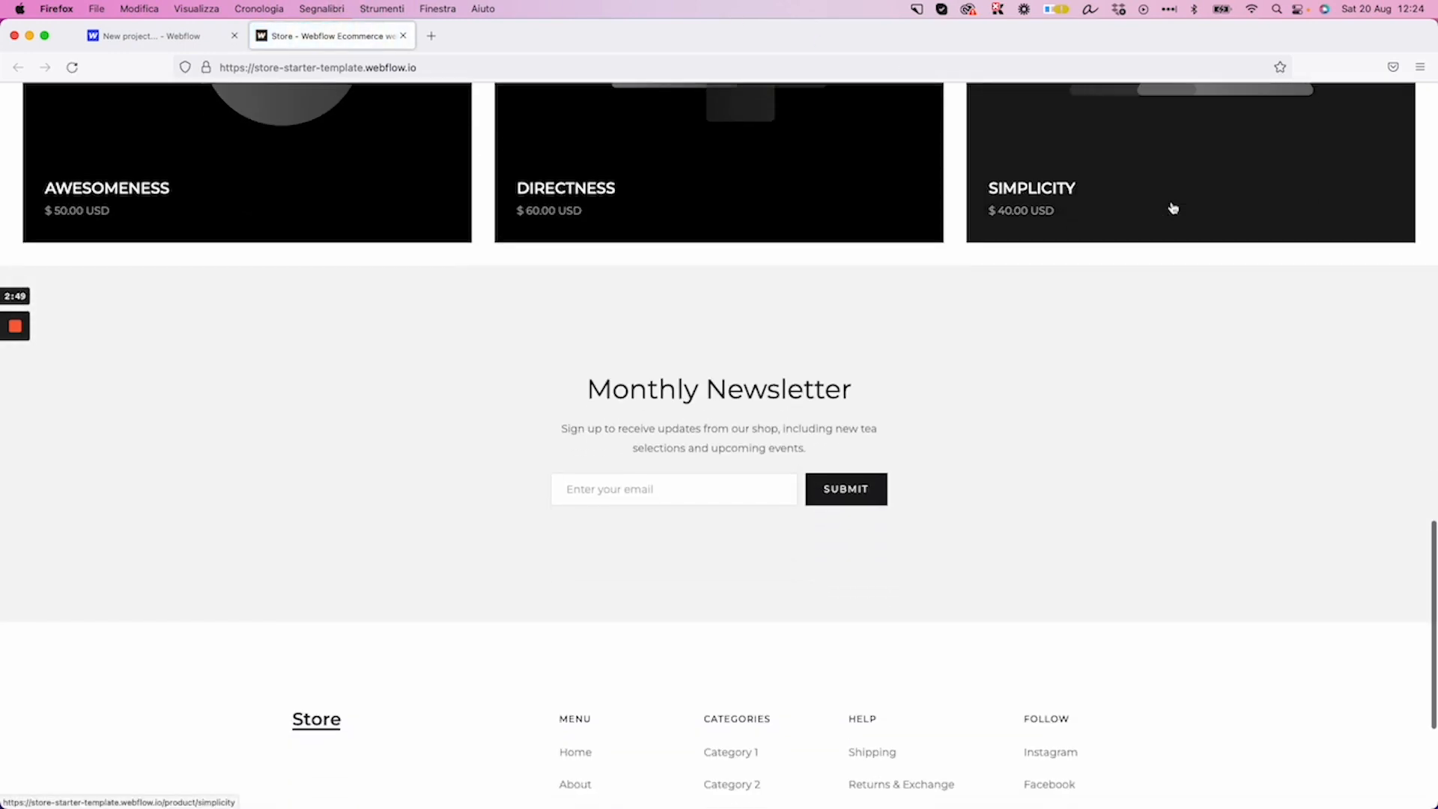
scroll(1172, 207, "down", 3)
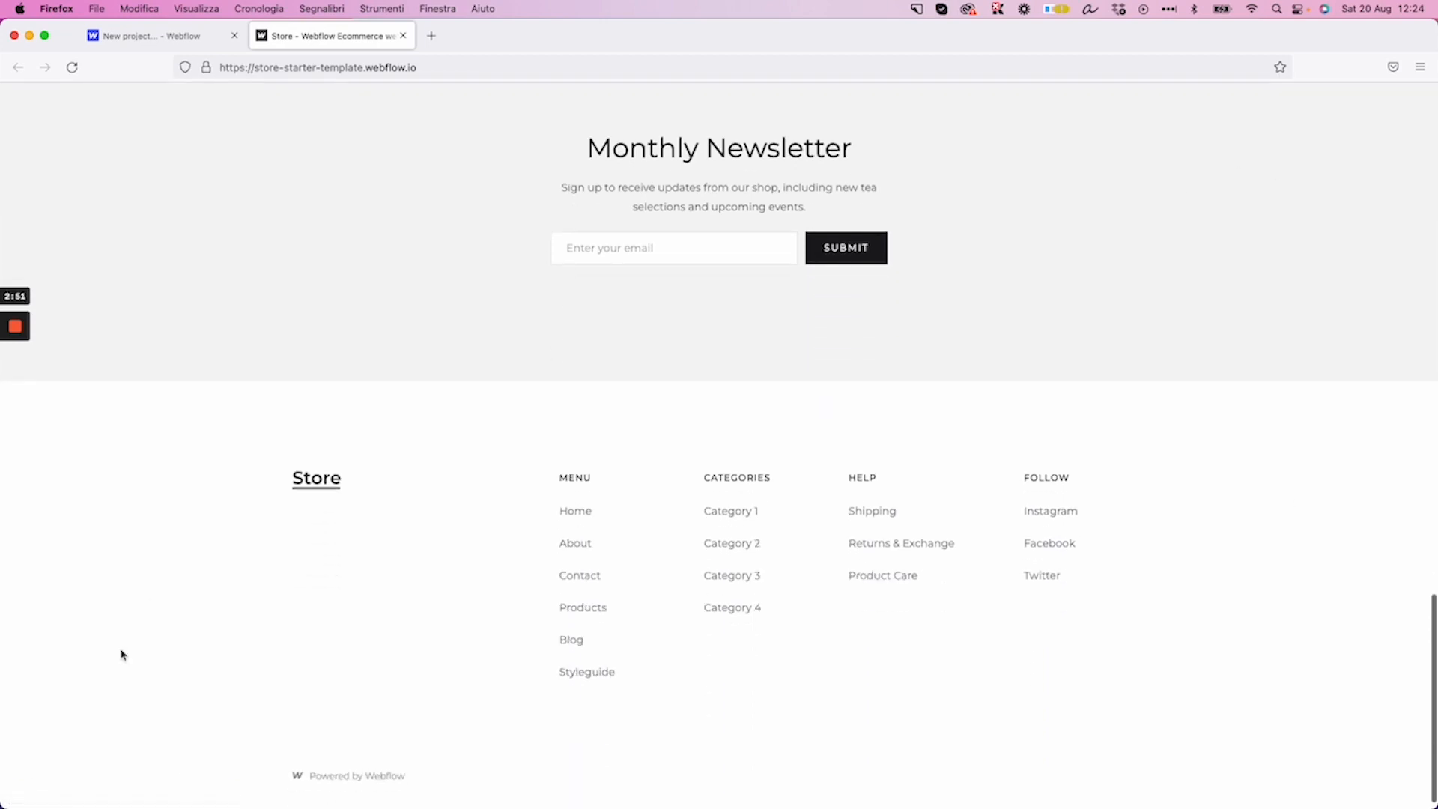
scroll(188, 487, "up", 4)
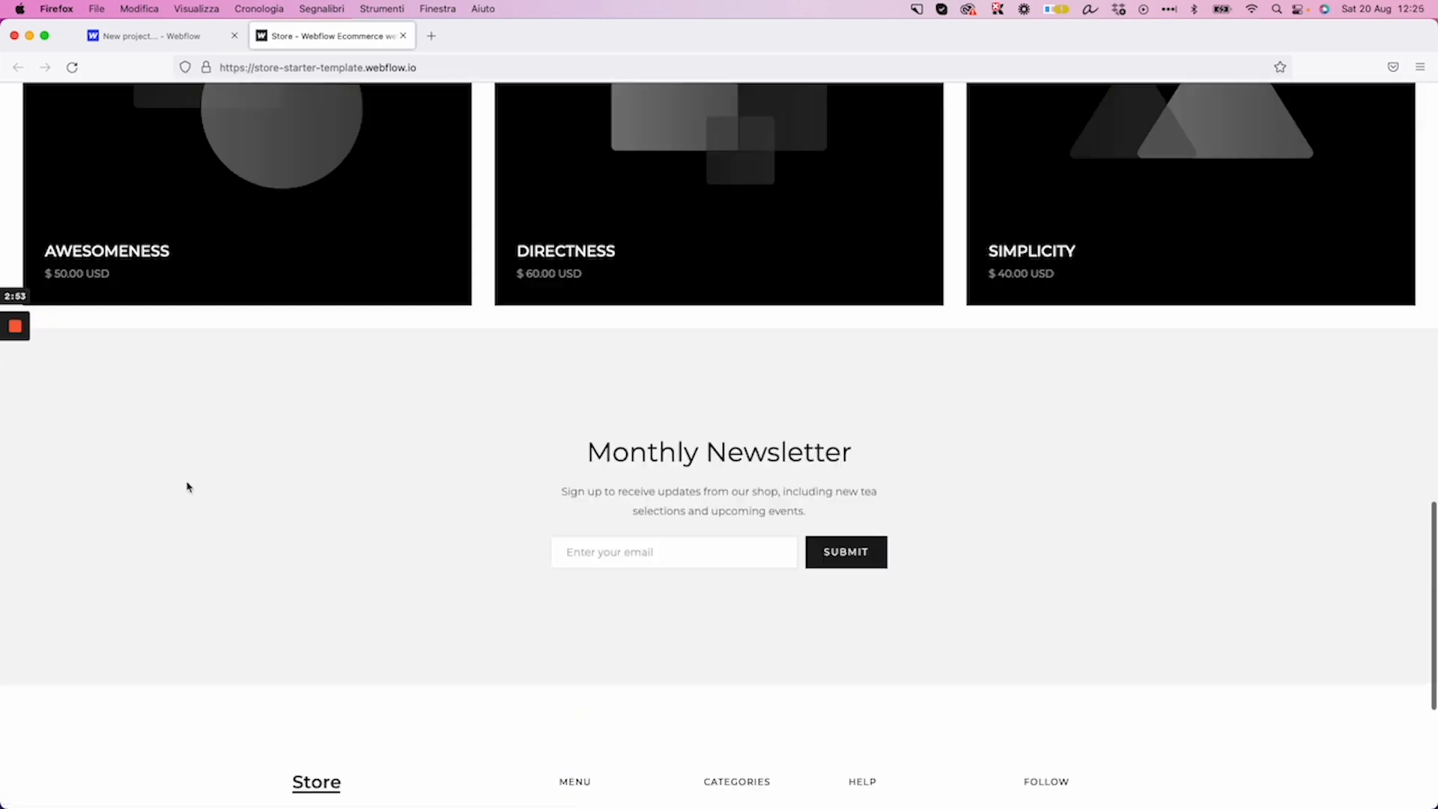
scroll(188, 487, "up", 17)
scroll(393, 283, "down", 1)
scroll(283, 283, "up", 2)
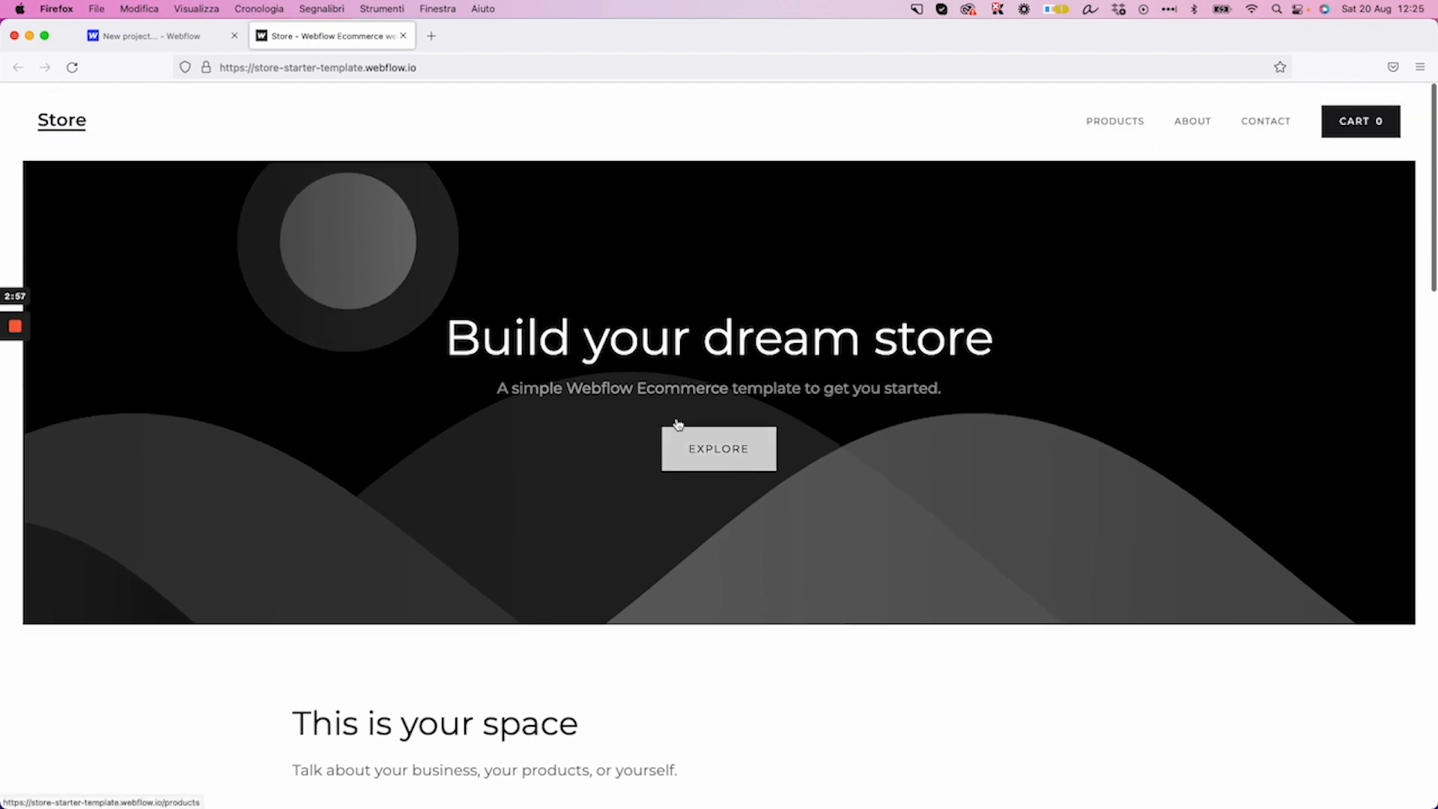
Return to the new project page and browse its purchased, new, free and ecommerce template sections
left_click(177, 43)
scroll(577, 486, "down", 5)
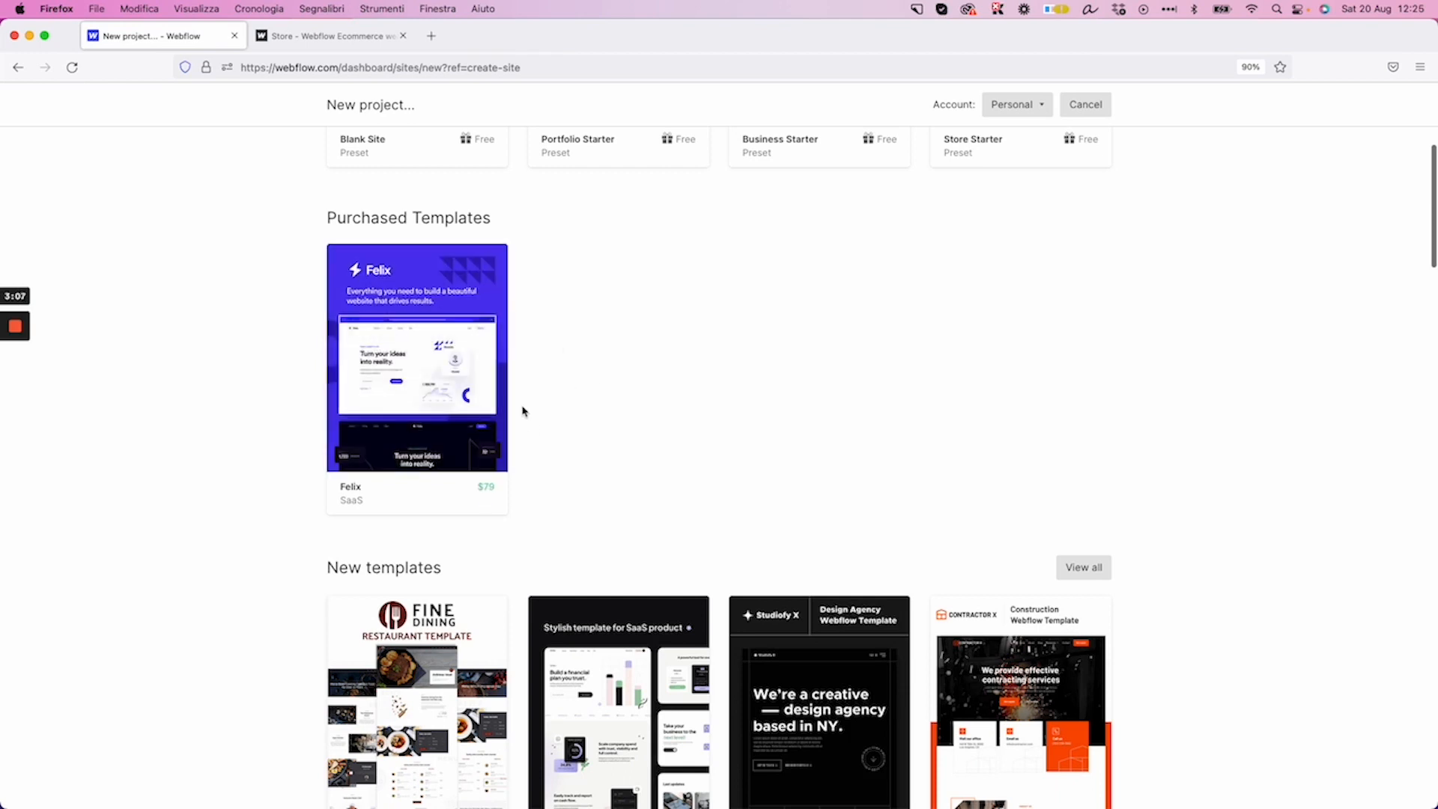
scroll(685, 345, "down", 1)
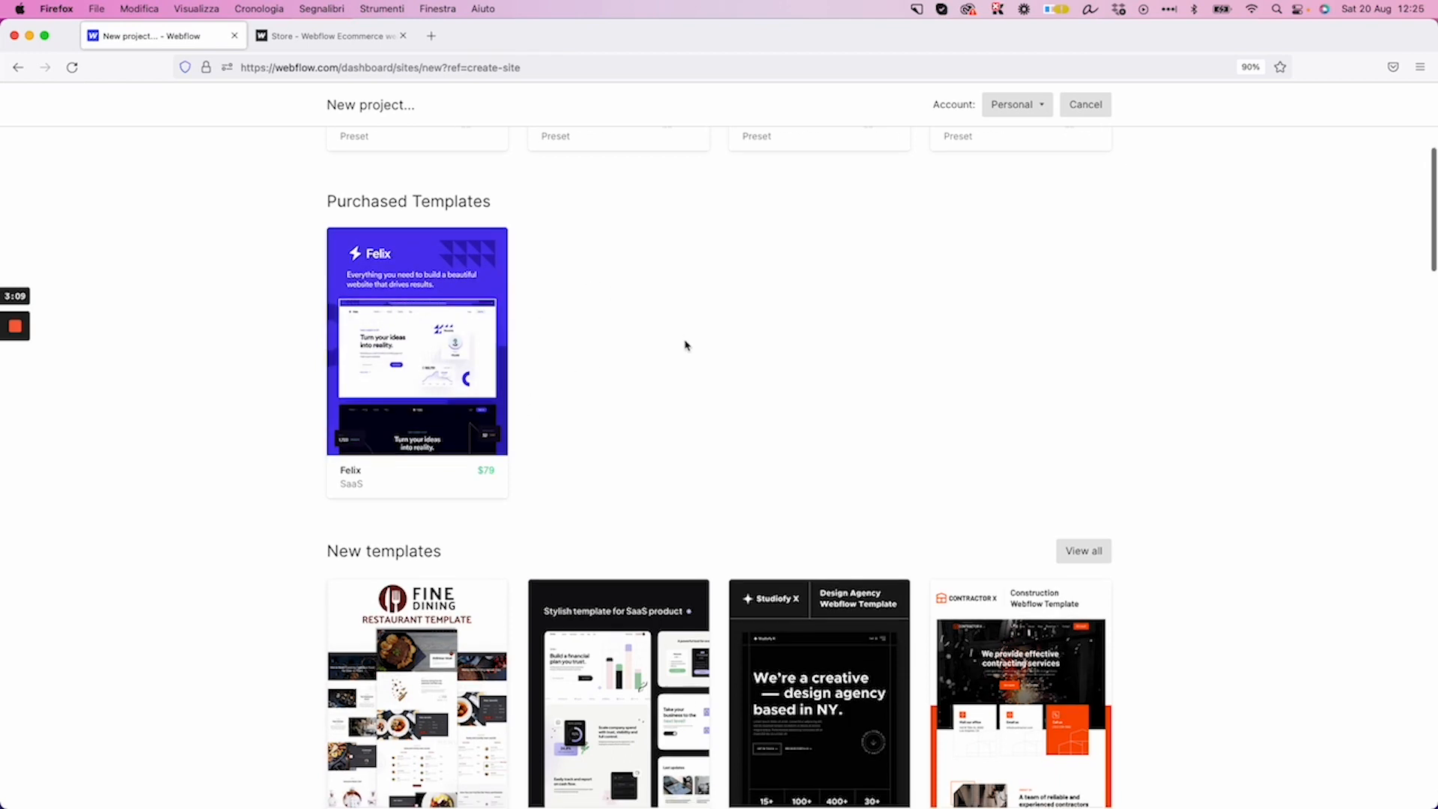
scroll(686, 344, "down", 5)
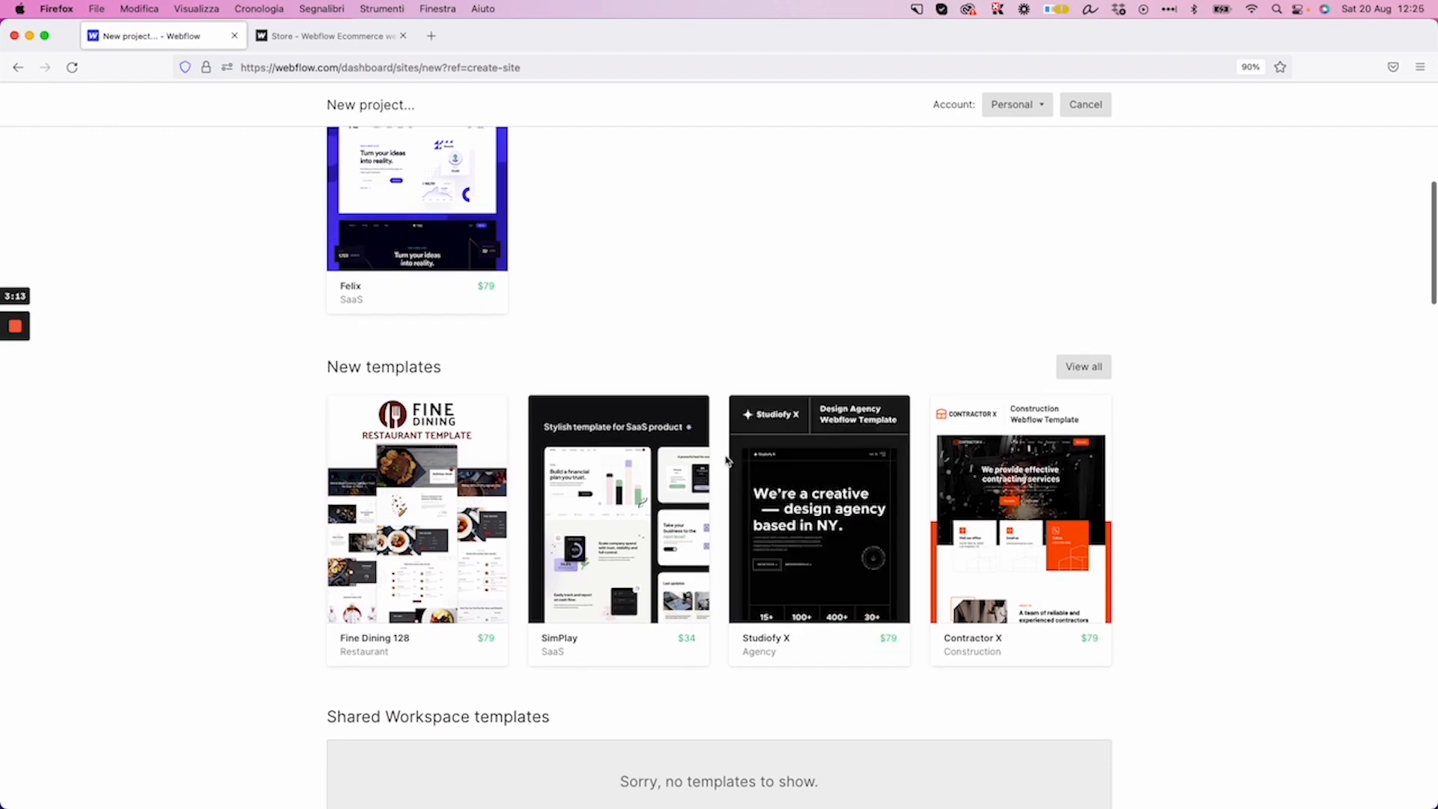
scroll(727, 461, "down", 1)
scroll(726, 461, "down", 9)
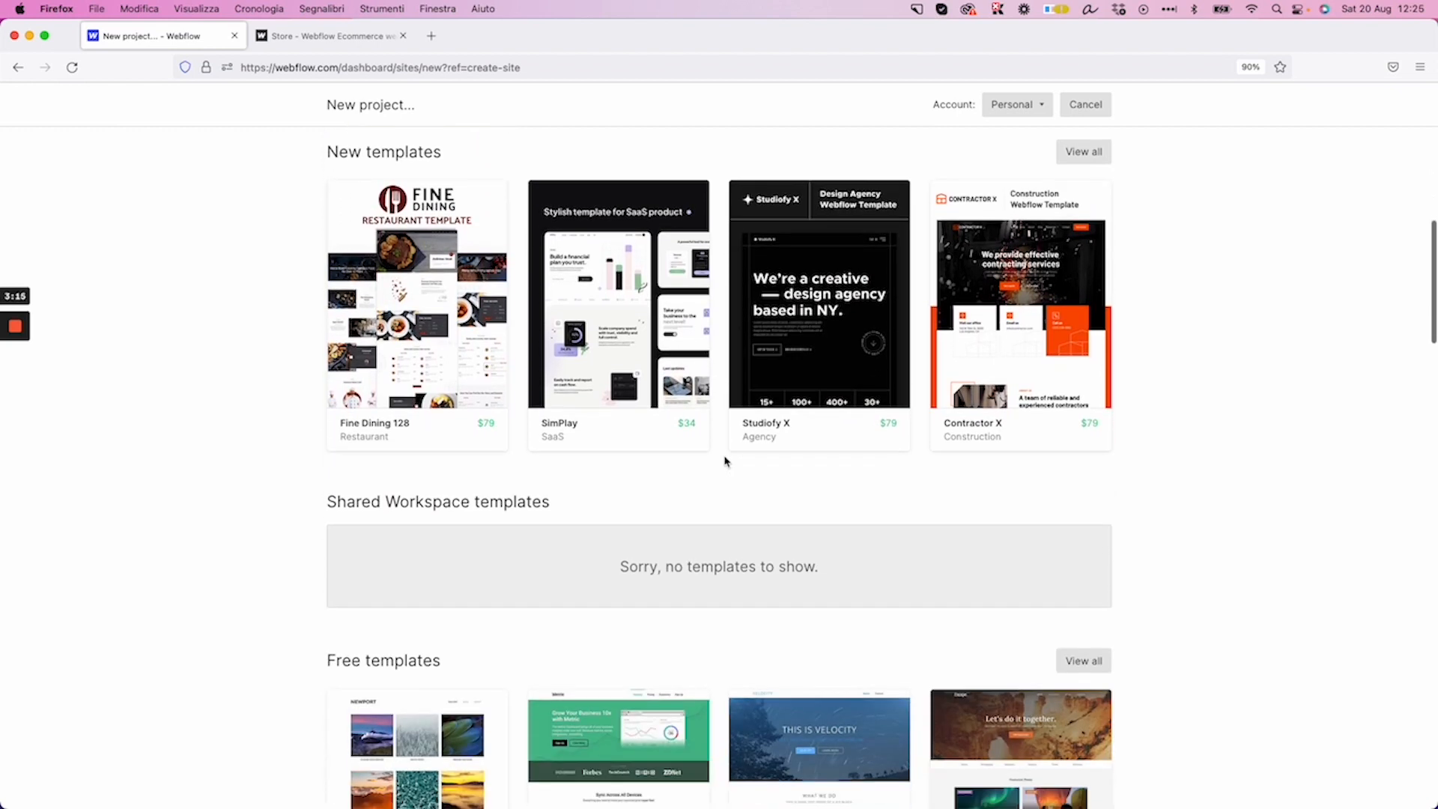
scroll(724, 460, "down", 5)
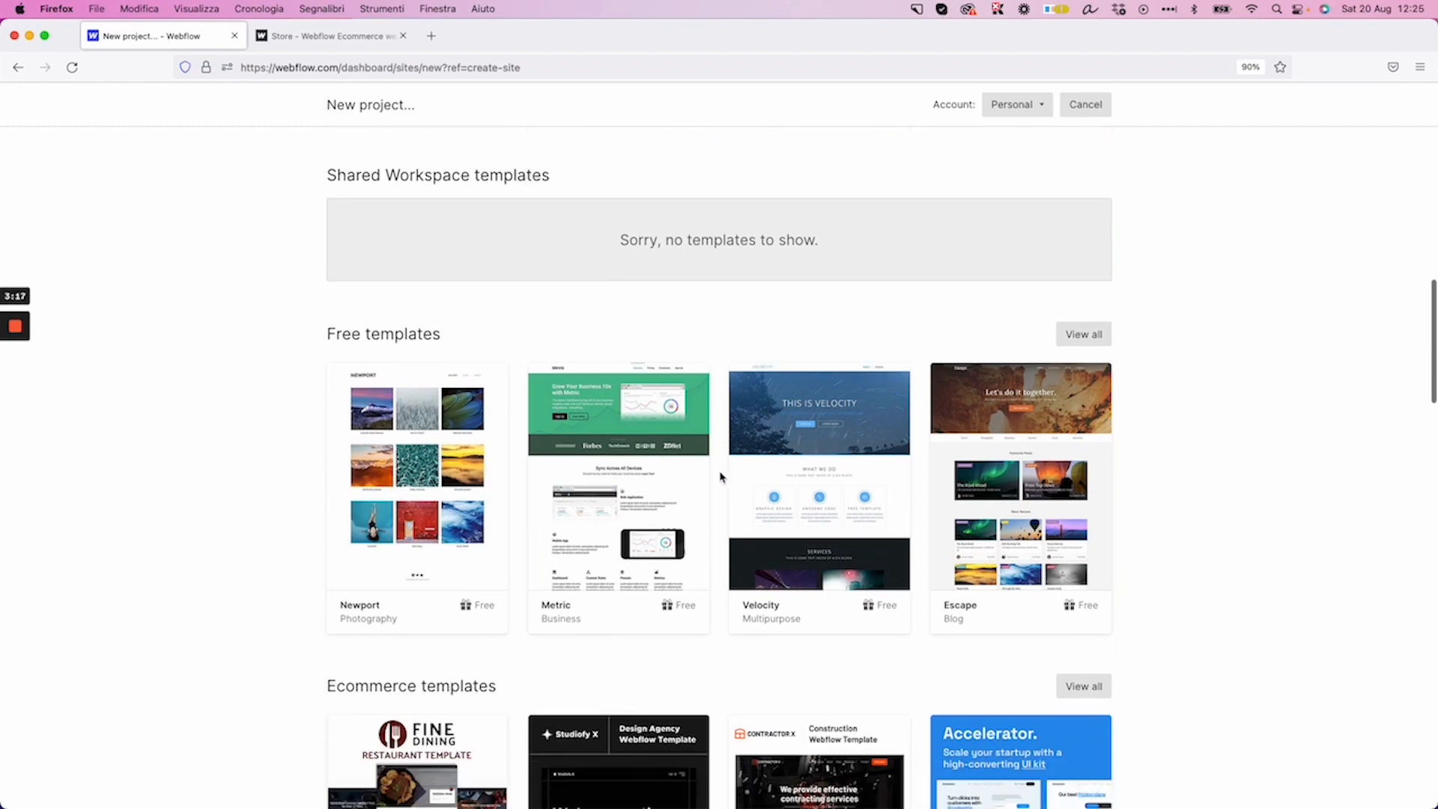
scroll(722, 476, "down", 4)
scroll(723, 476, "up", 3)
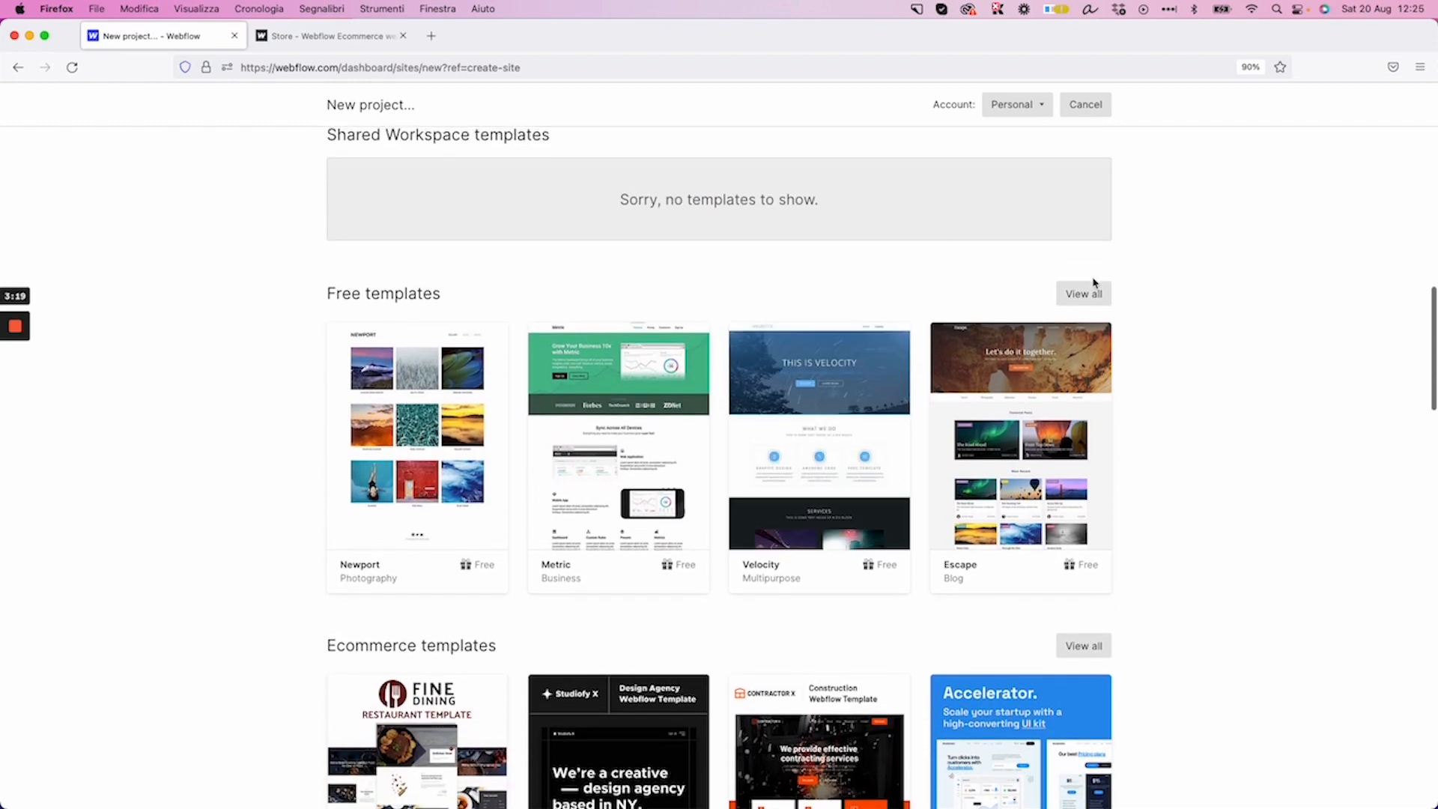
scroll(1081, 292, "down", 1)
Show all free templates and look through the full gallery
left_click(1081, 291)
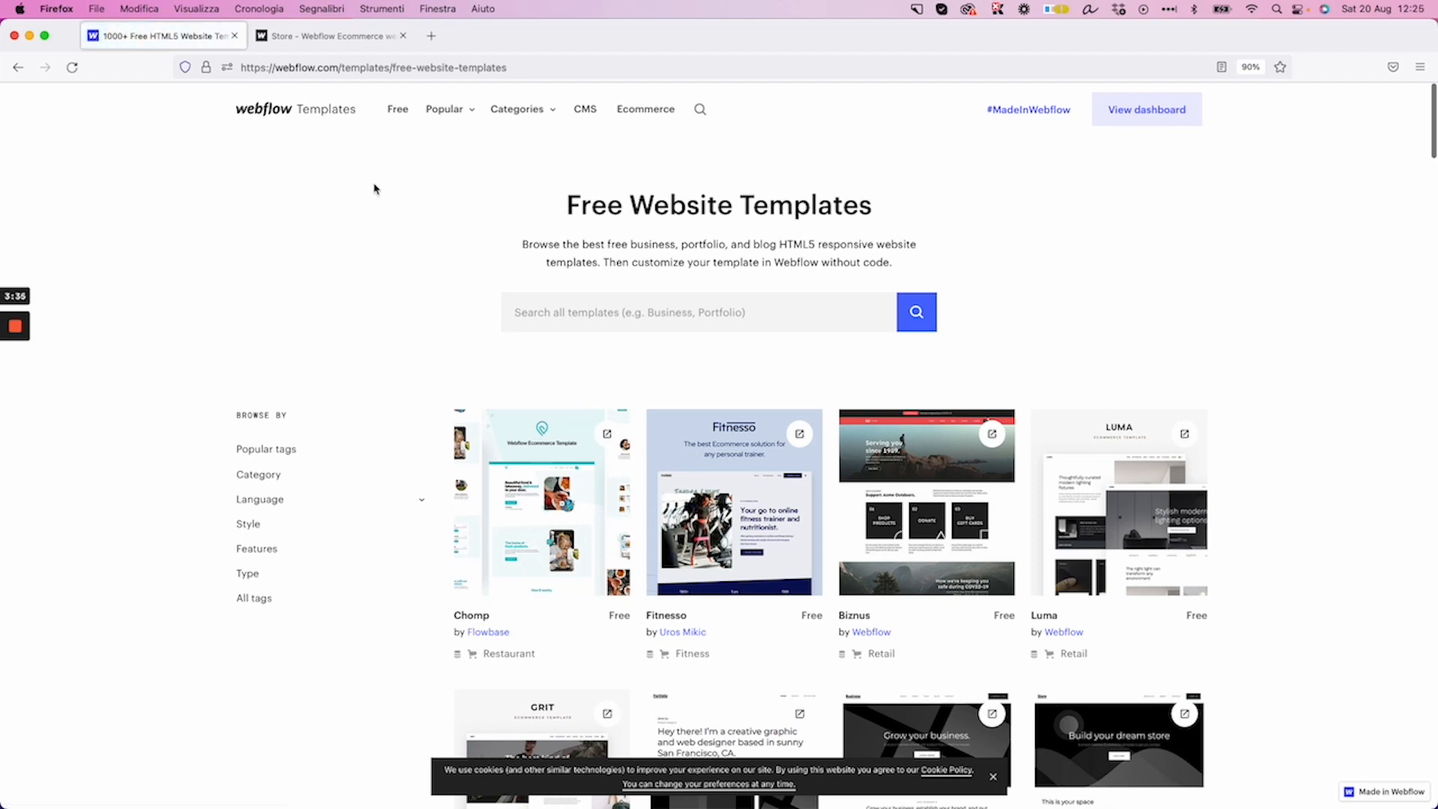
scroll(1117, 159, "down", 5)
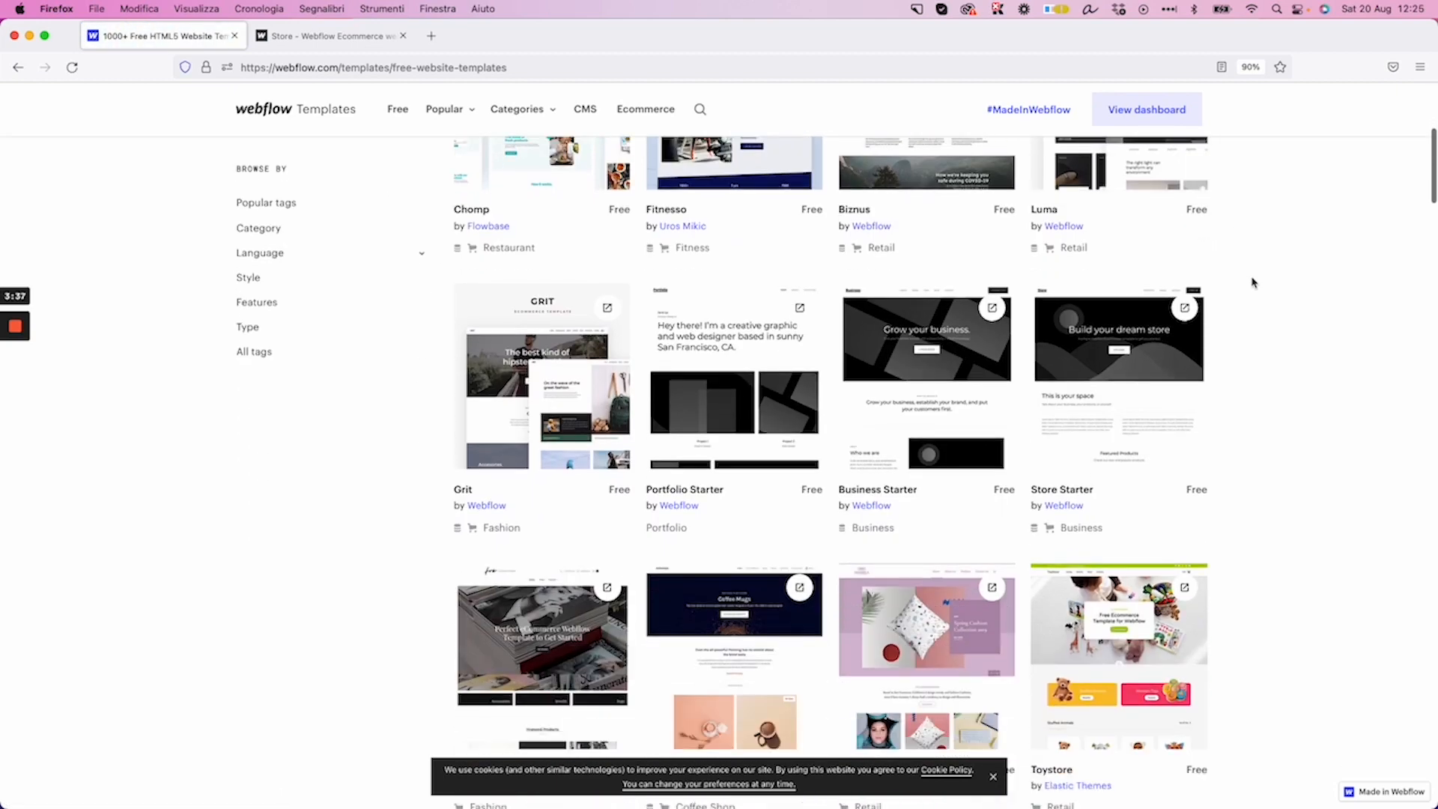
scroll(1318, 279, "down", 6)
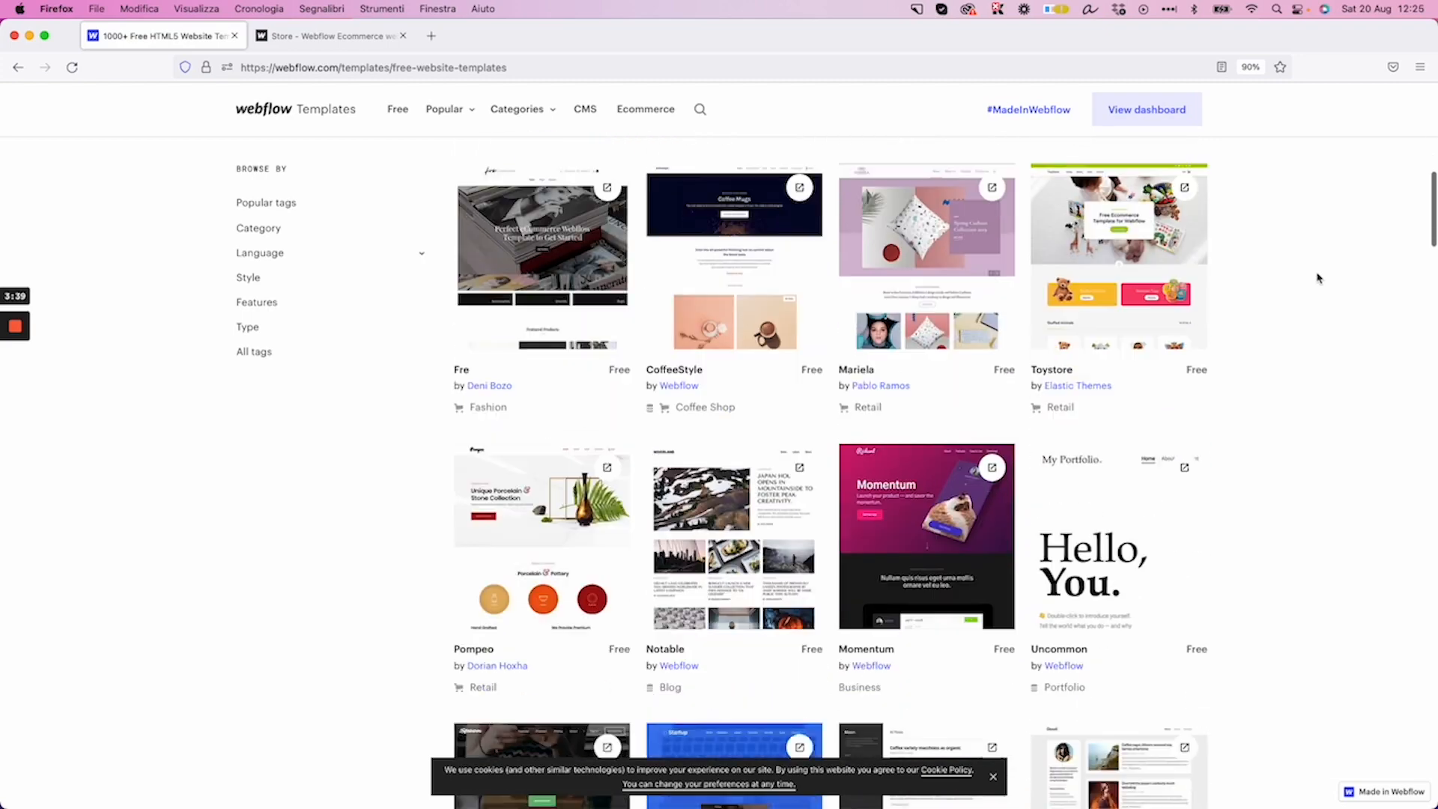
scroll(1279, 283, "down", 10)
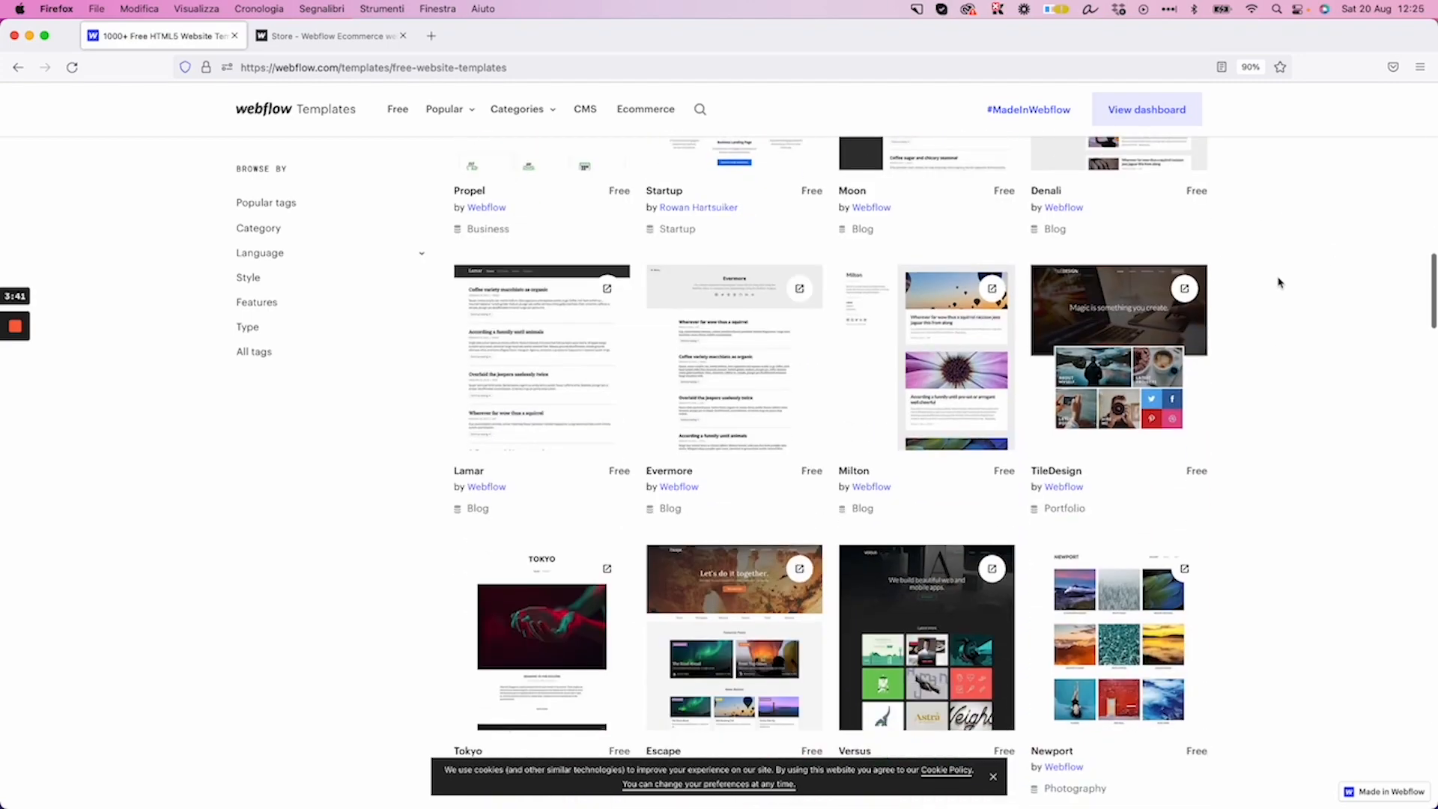
scroll(1279, 282, "down", 3)
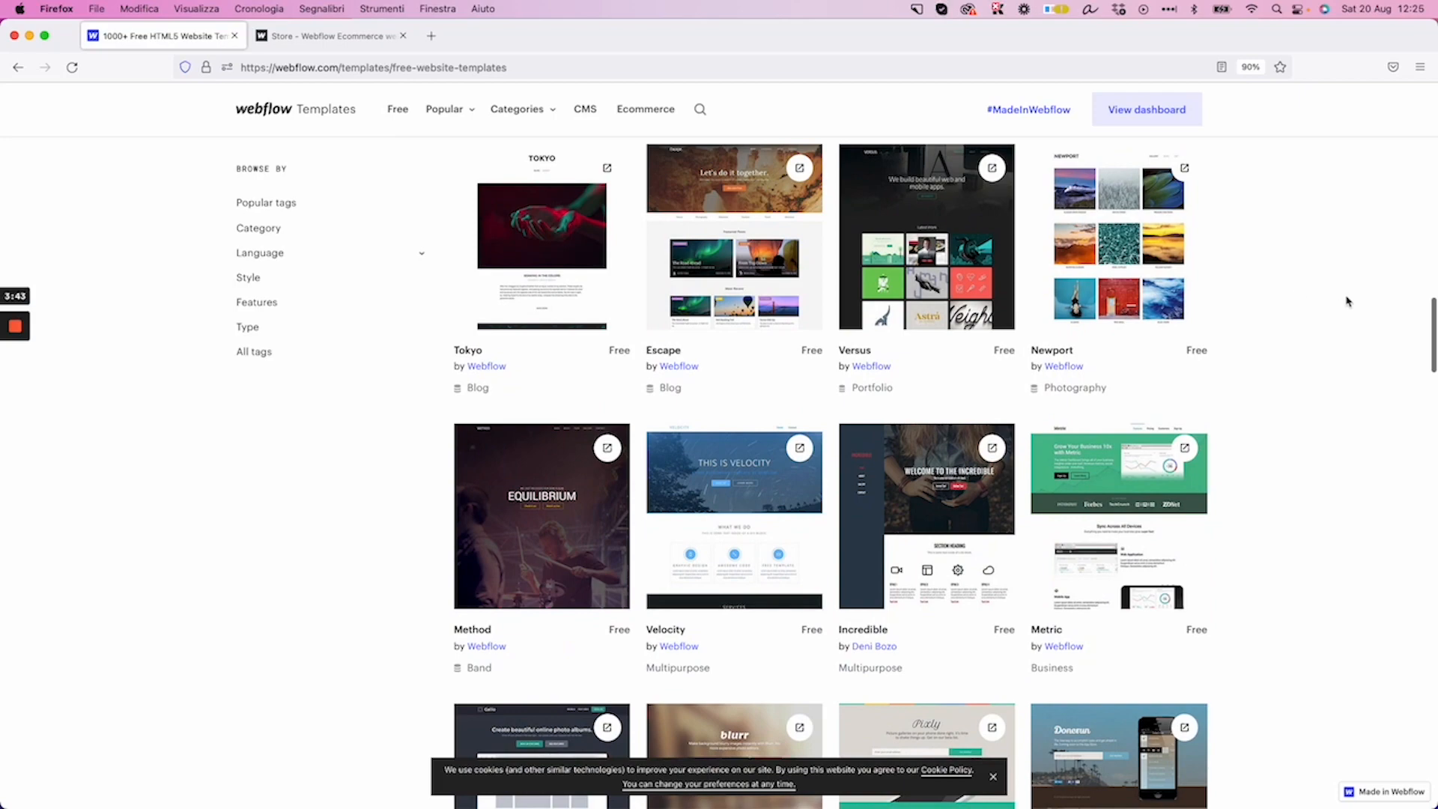
scroll(1345, 301, "down", 1)
scroll(1348, 300, "down", 12)
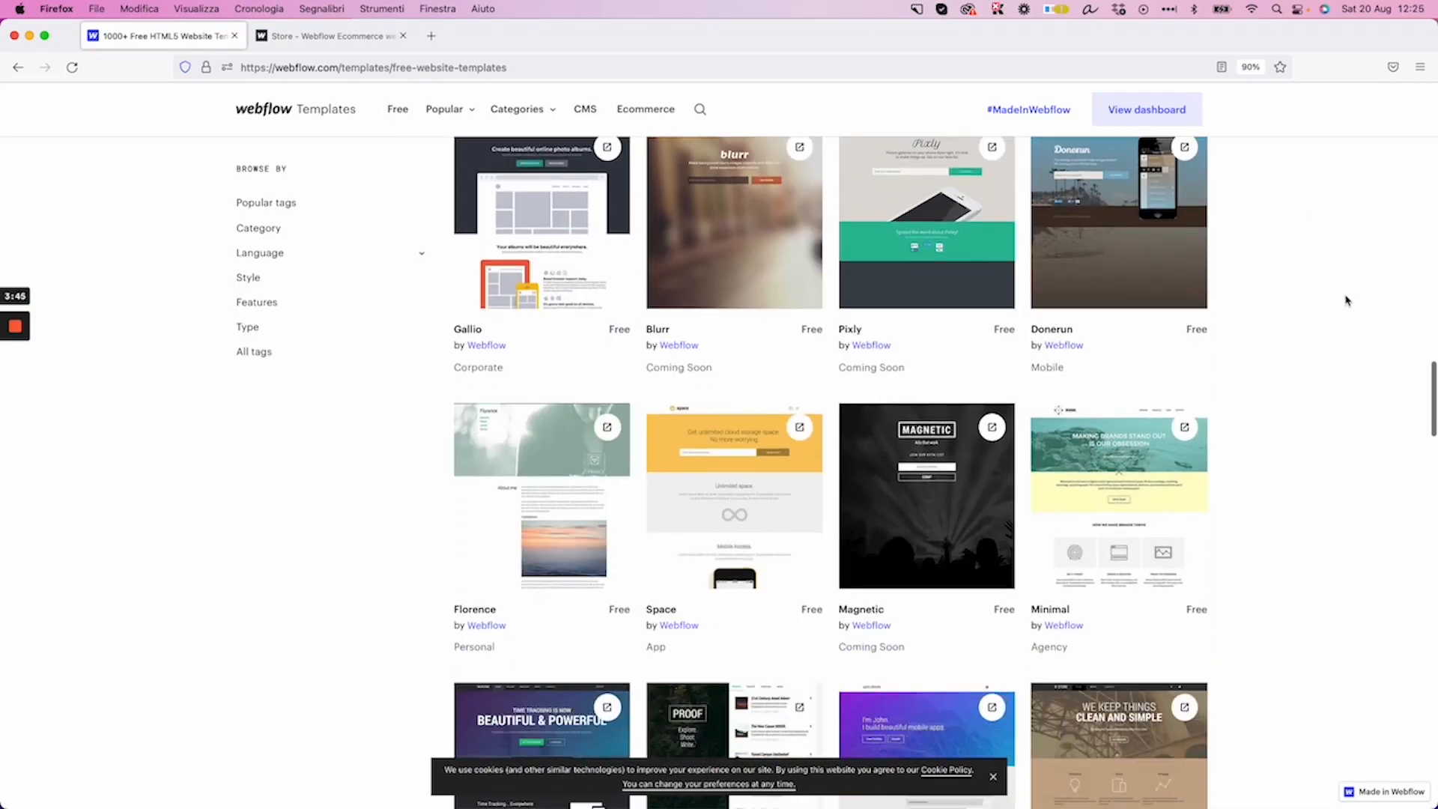
scroll(1346, 301, "up", 3)
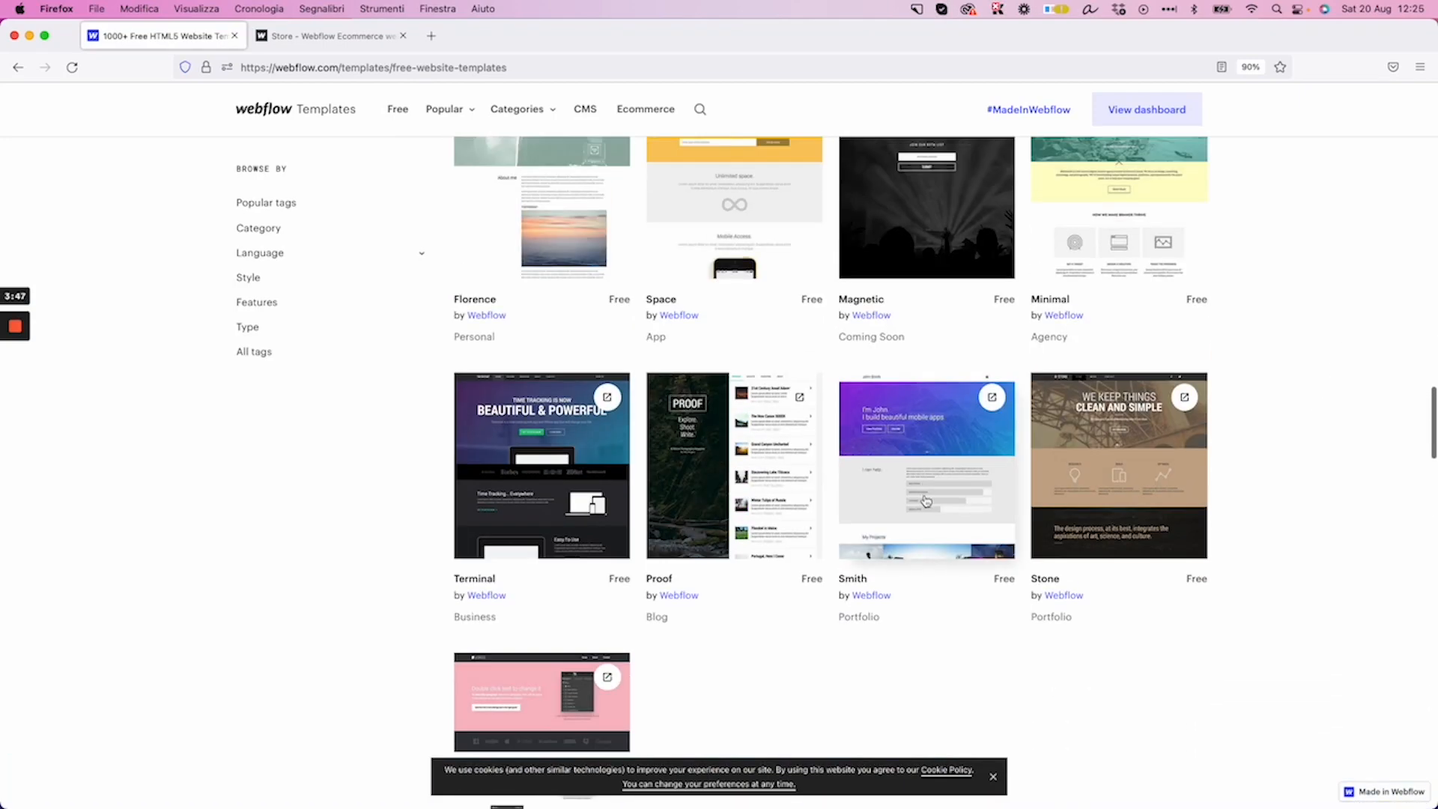
Open the Smith portfolio template from the free gallery and choose to use it for free
left_click(947, 470)
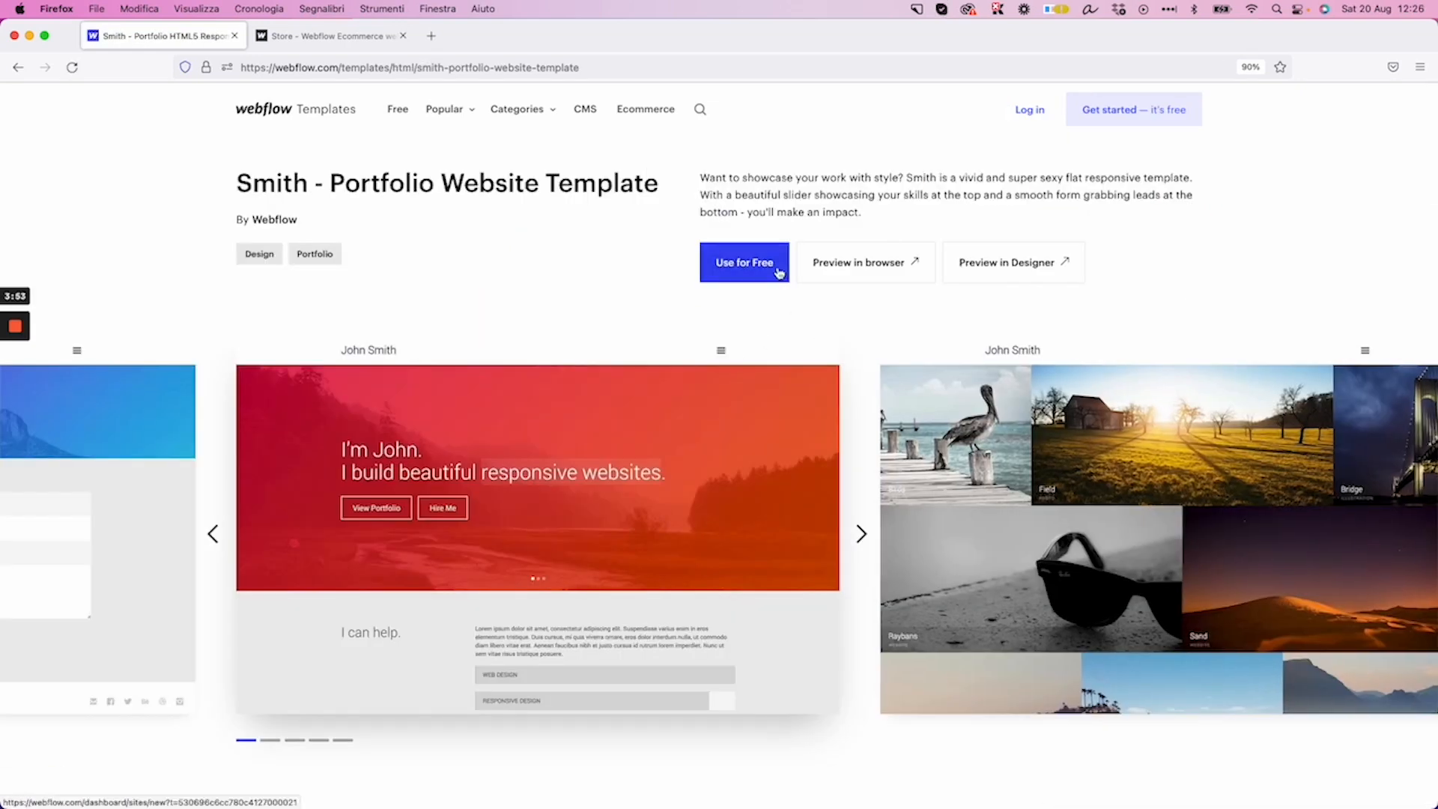
left_click(736, 274)
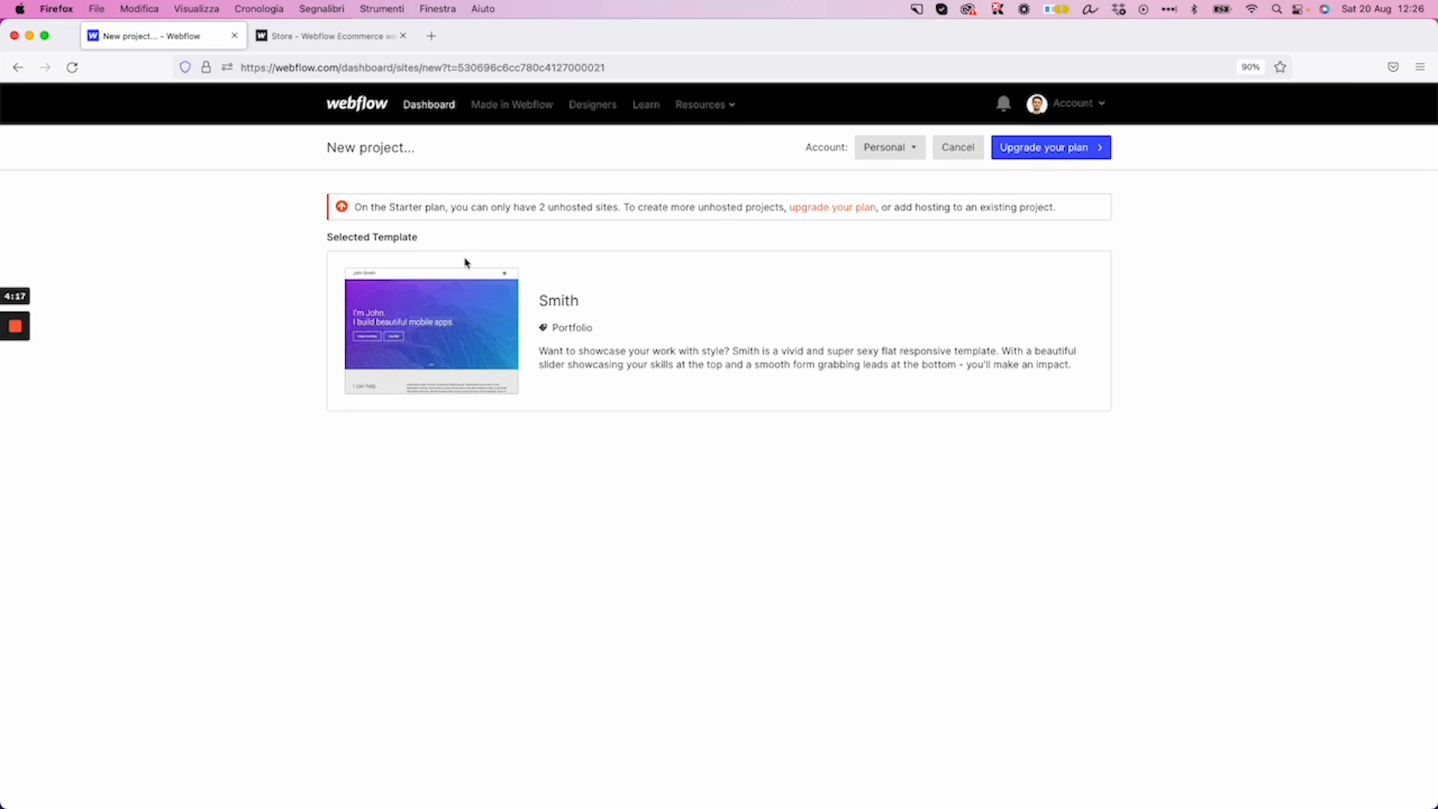
mouse_move(17, 334)
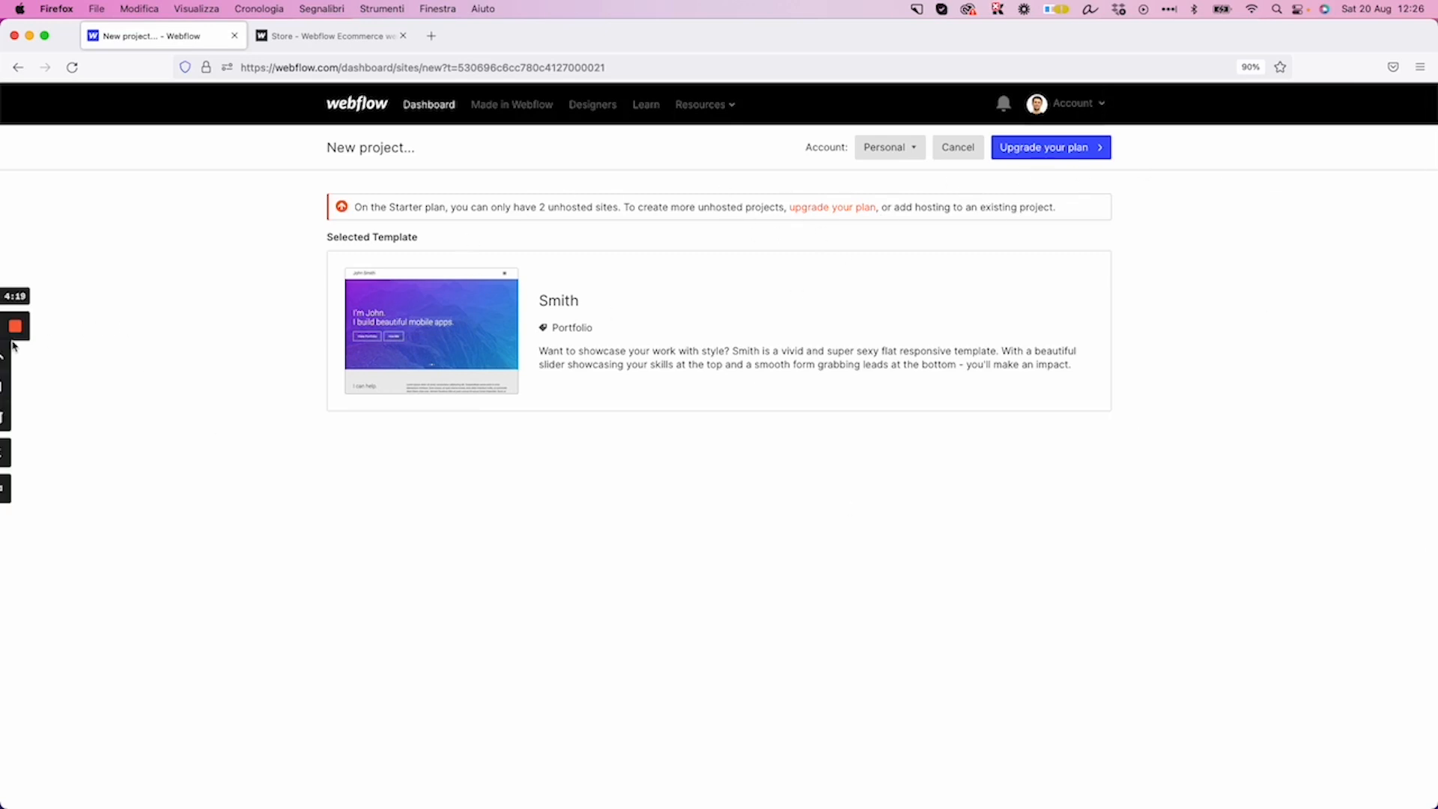
left_click(16, 327)
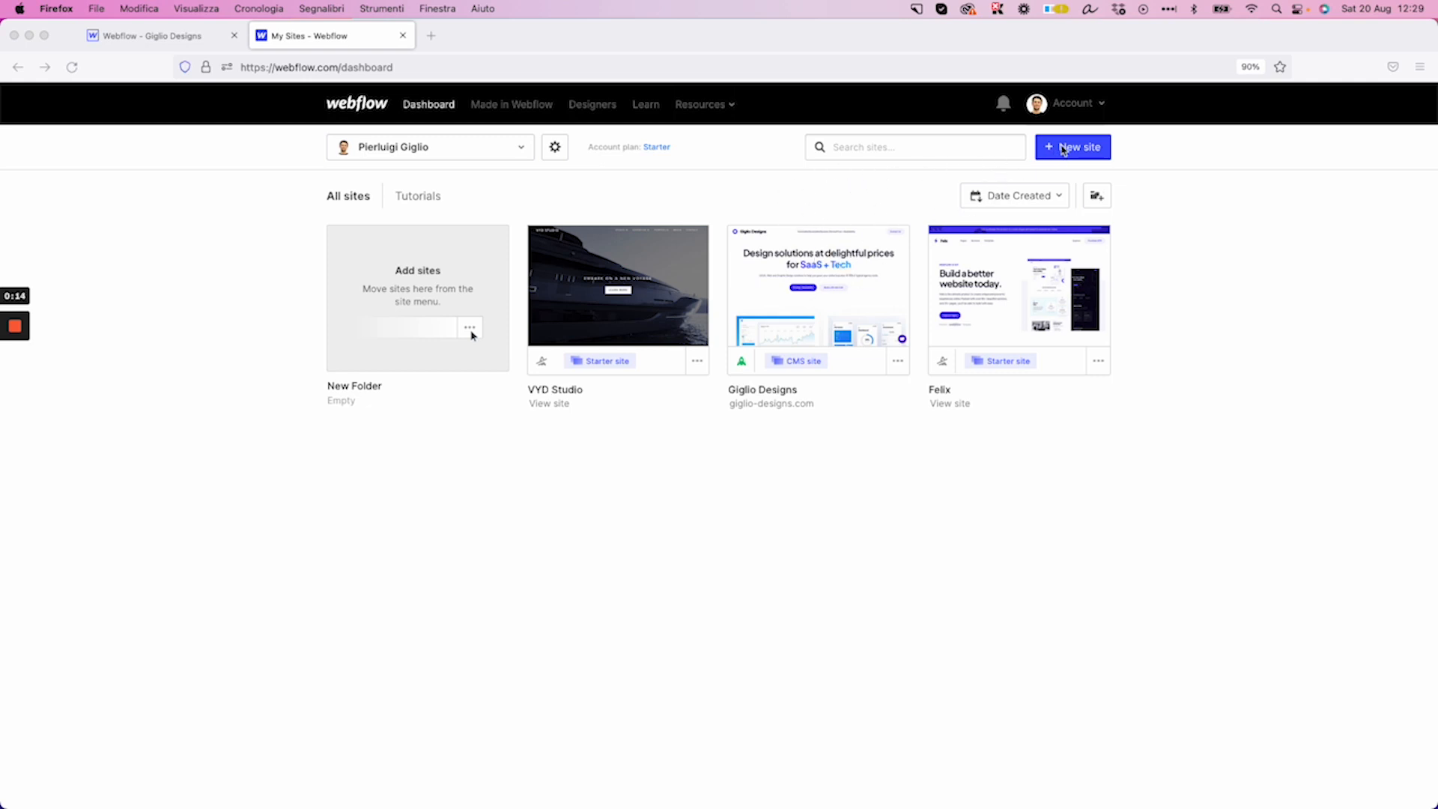
Open the new project page, return to the Giglio Designs project in the Designer and select the page body
left_click(1071, 147)
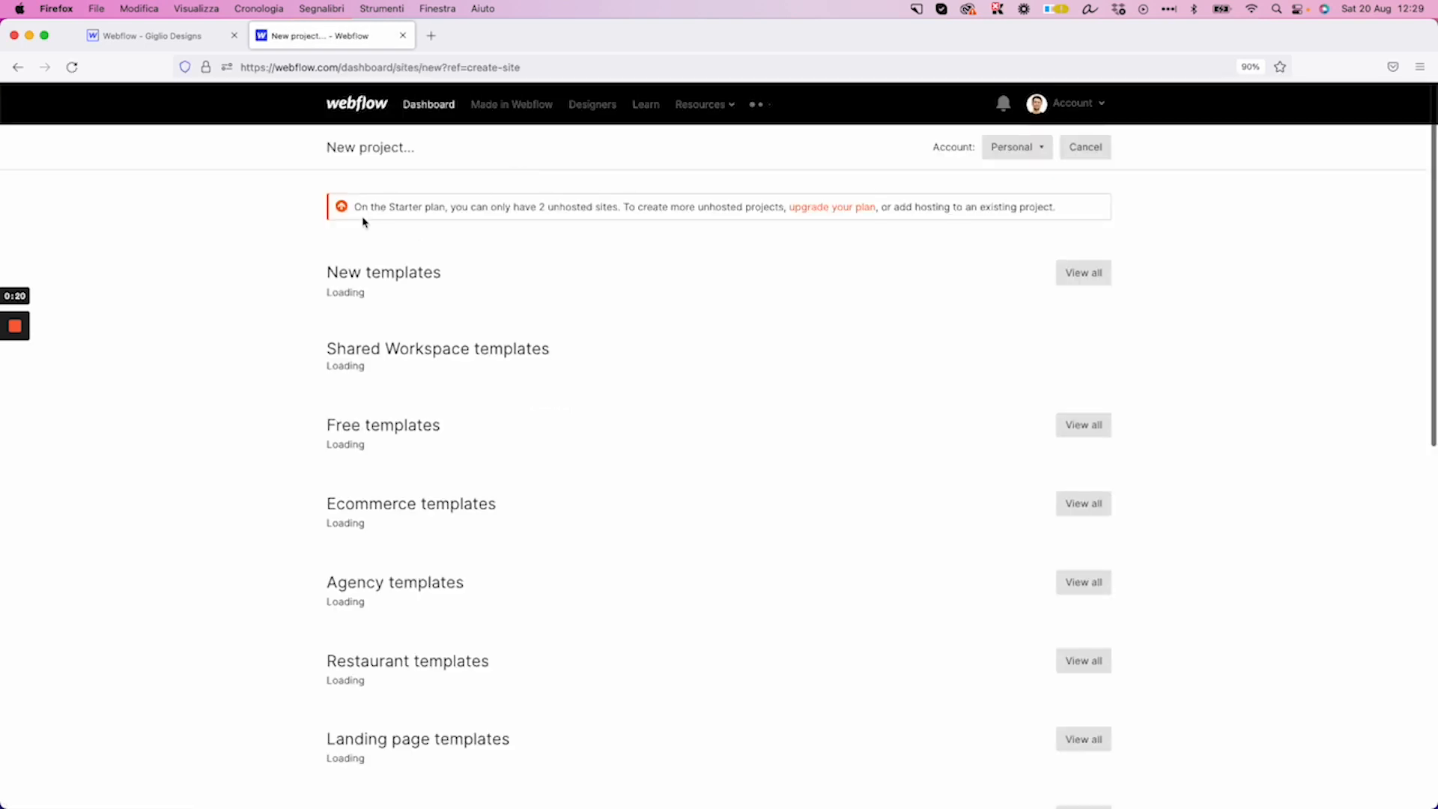
mouse_move(385, 404)
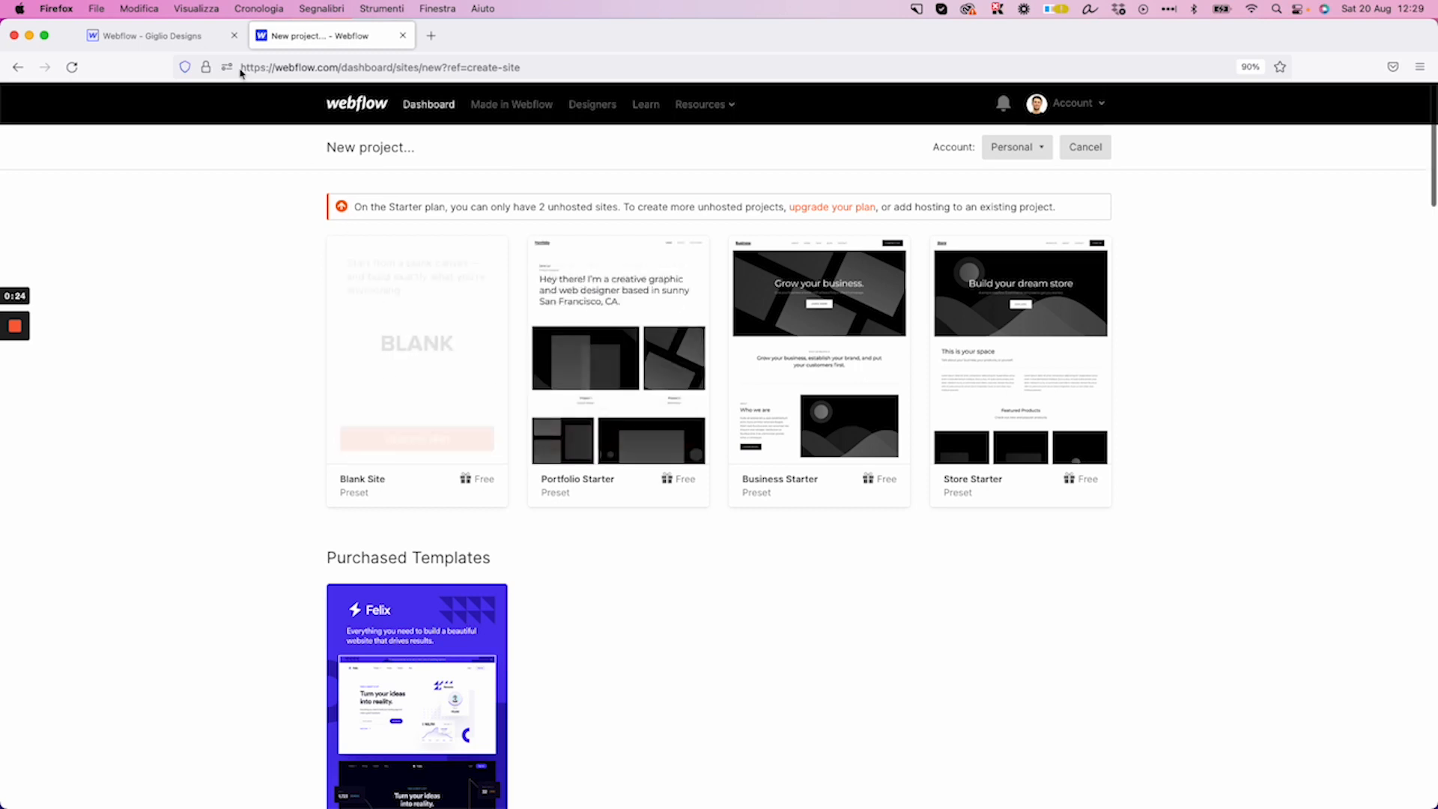
left_click(164, 36)
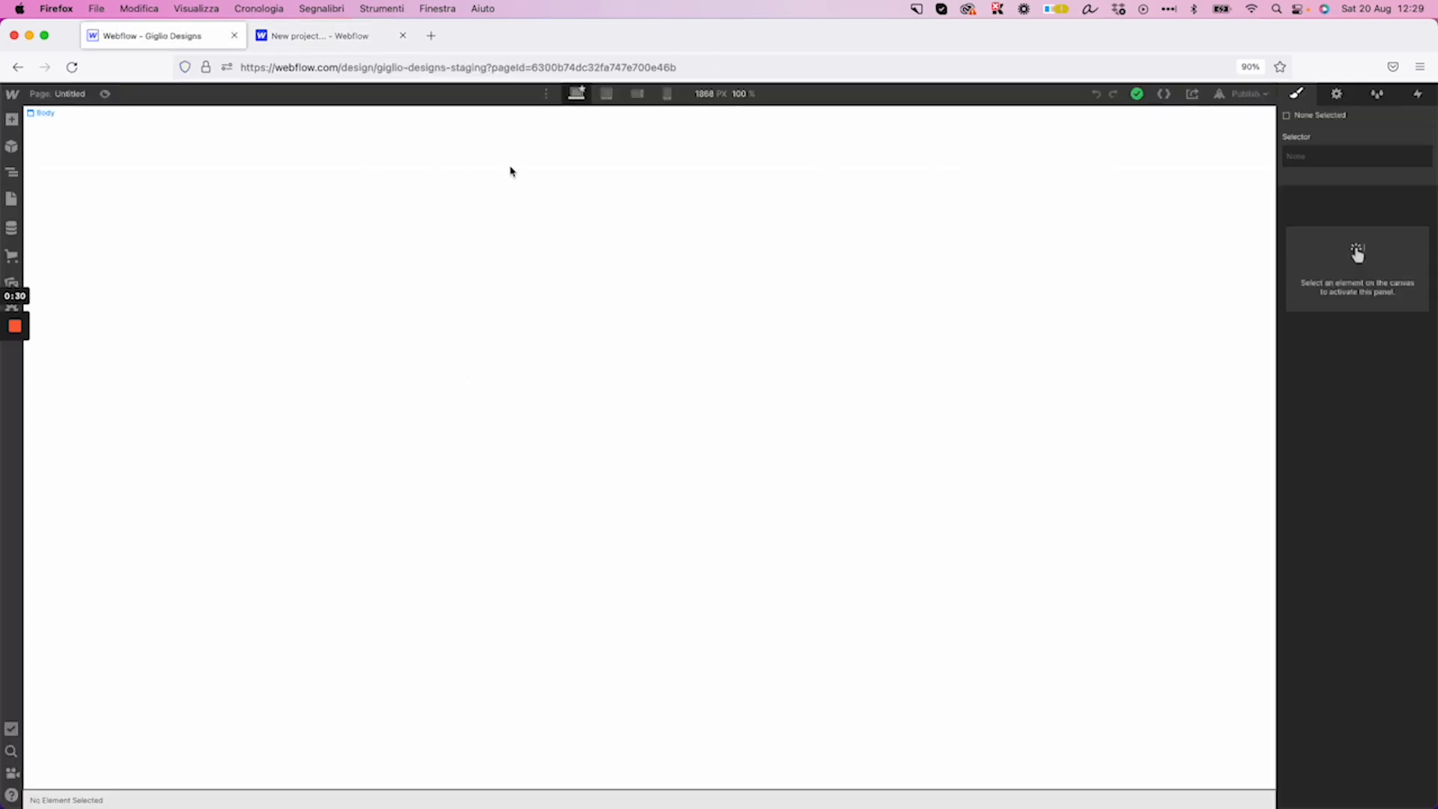
left_click(336, 201)
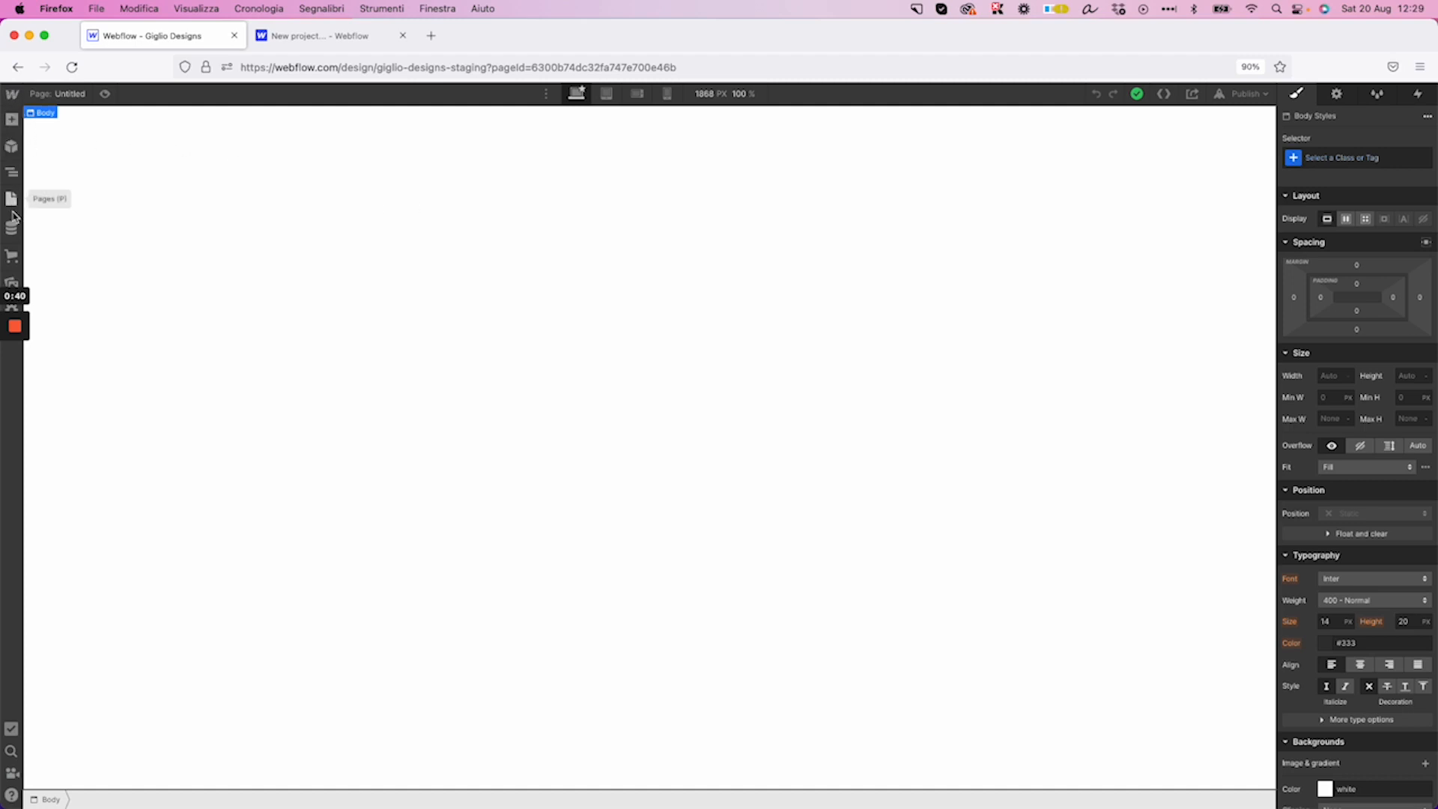
Look through the available page elements, from basic items to forms and components, and expand the Layout group
left_click(12, 121)
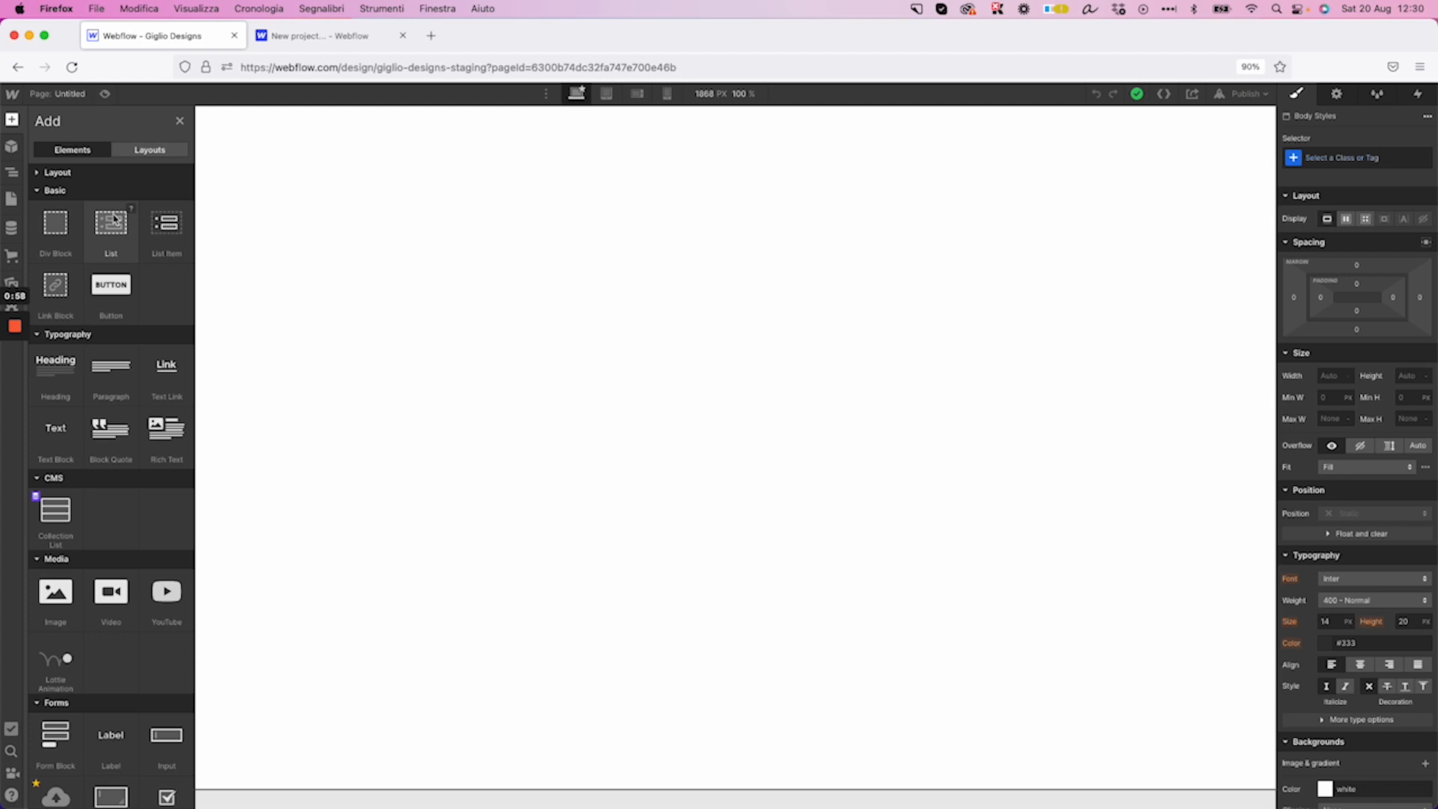
scroll(131, 264, "down", 10)
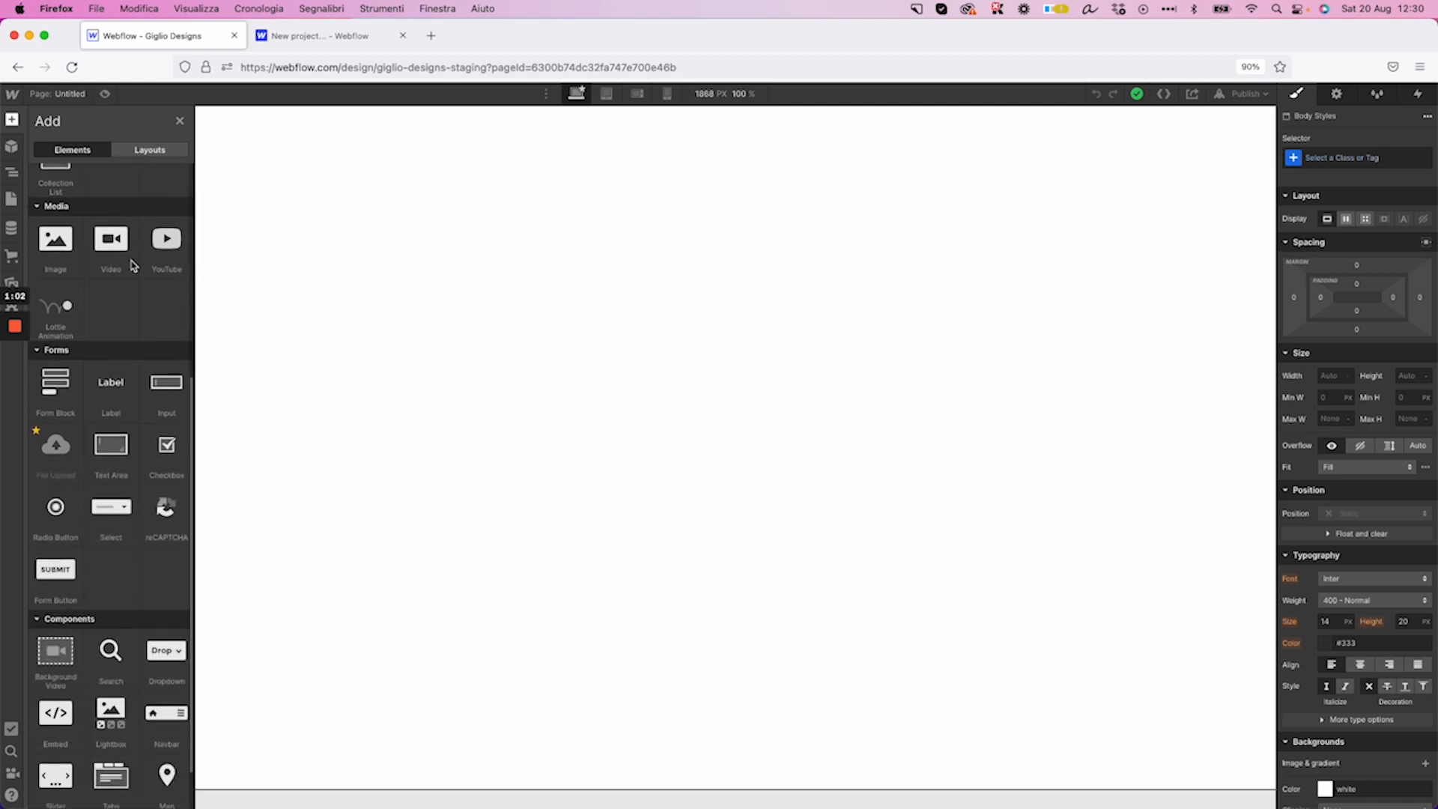
scroll(61, 345, "up", 5)
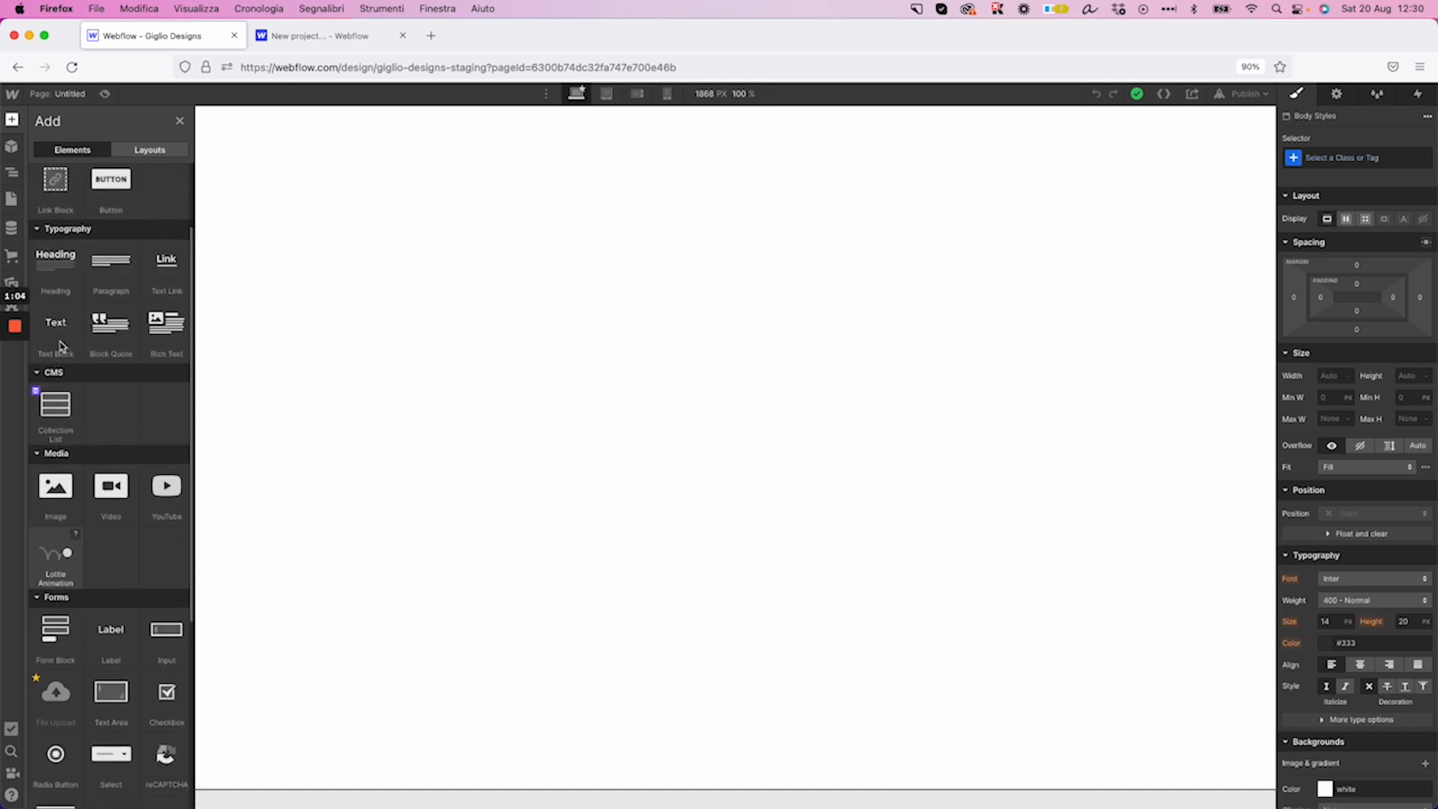
scroll(62, 345, "up", 3)
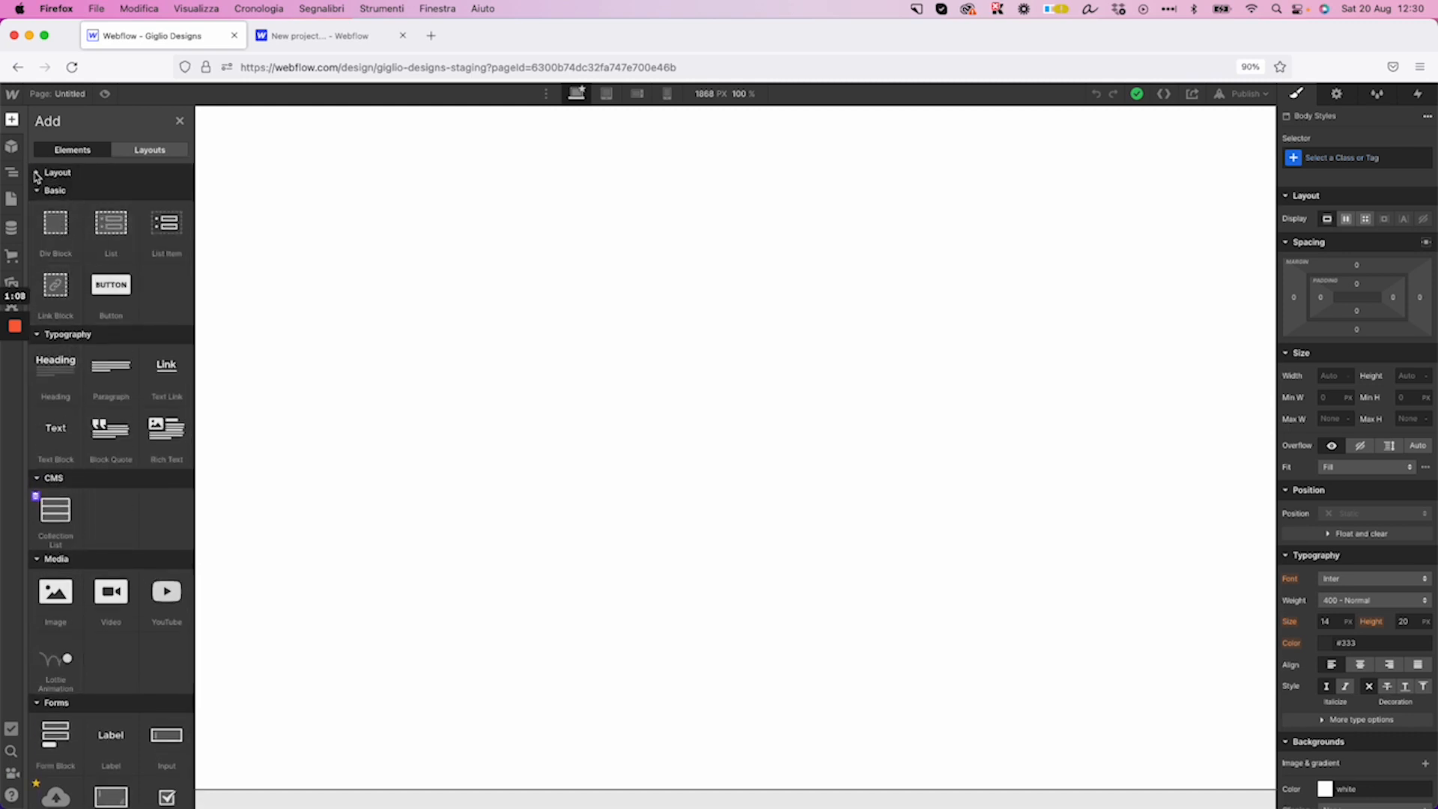
left_click(36, 174)
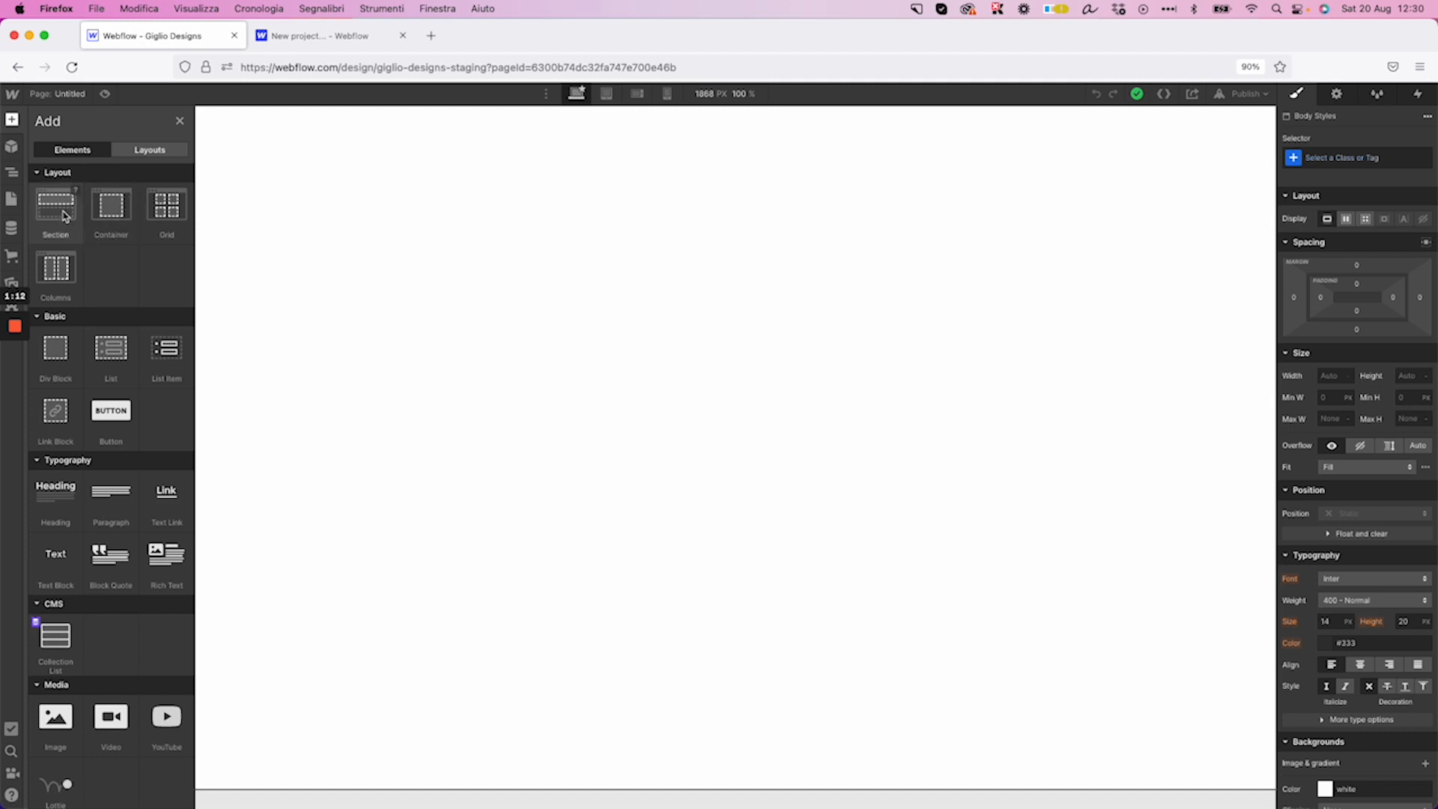
Read the descriptions of the Section and List elements and add a Section to the page body
mouse_move(78, 193)
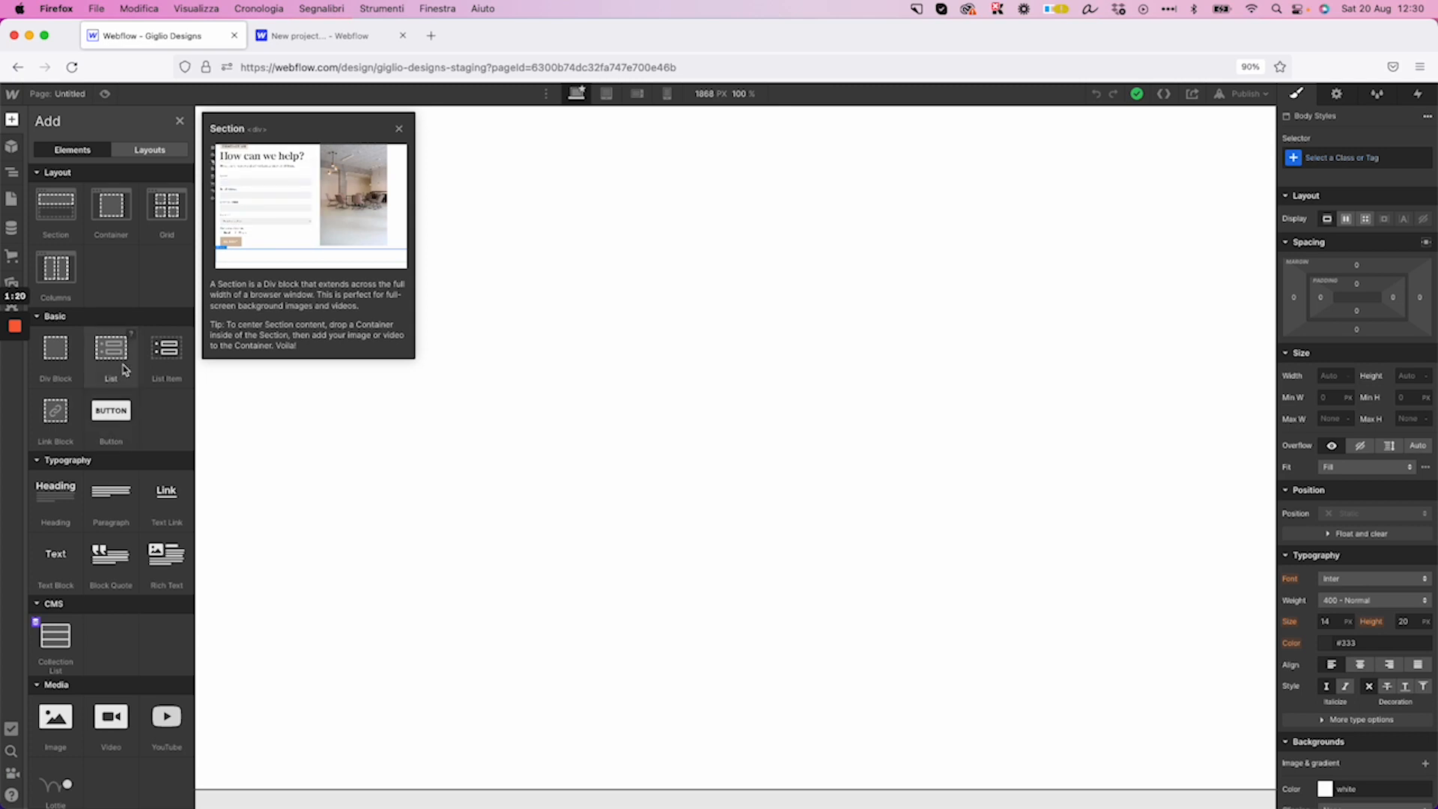
left_click(131, 337)
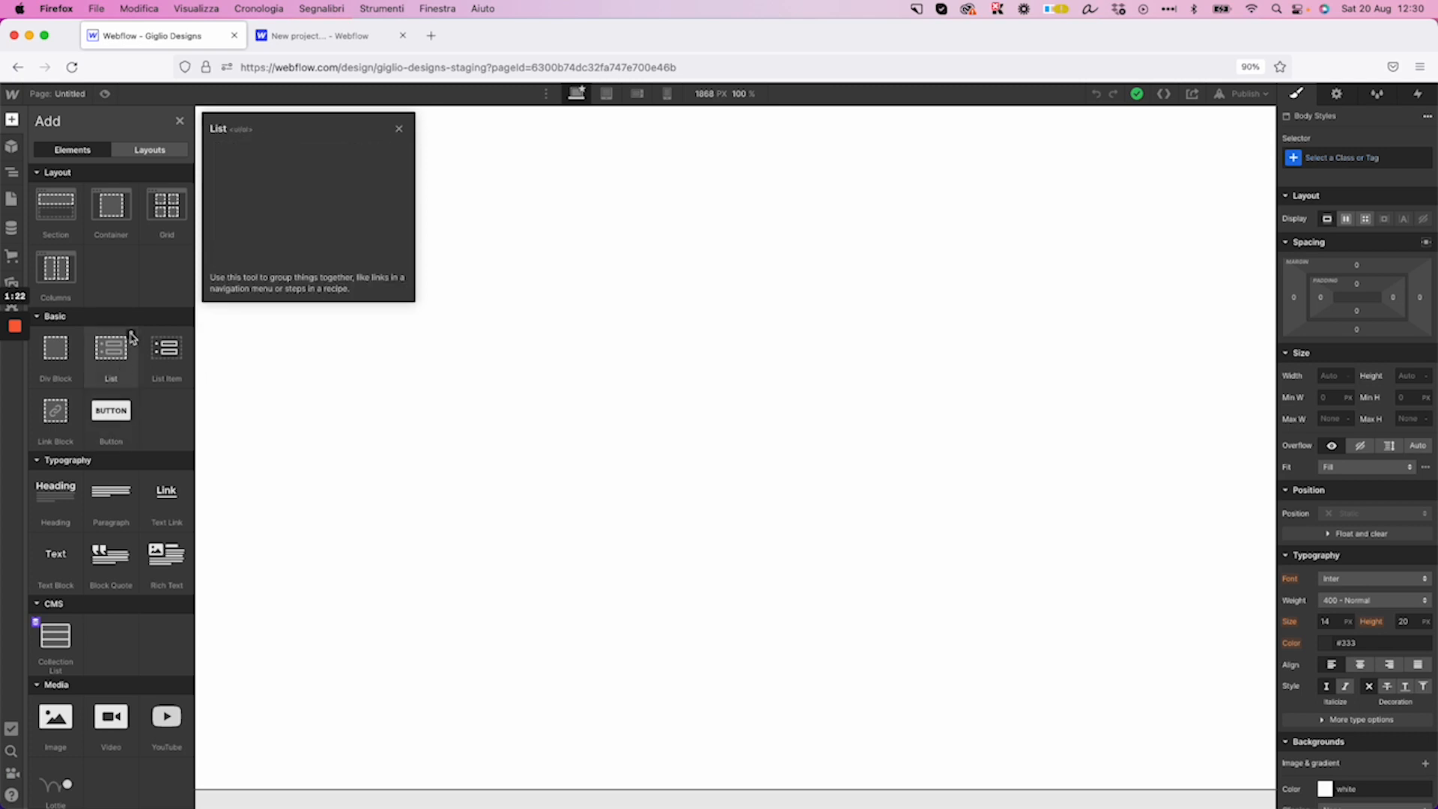
left_click(76, 193)
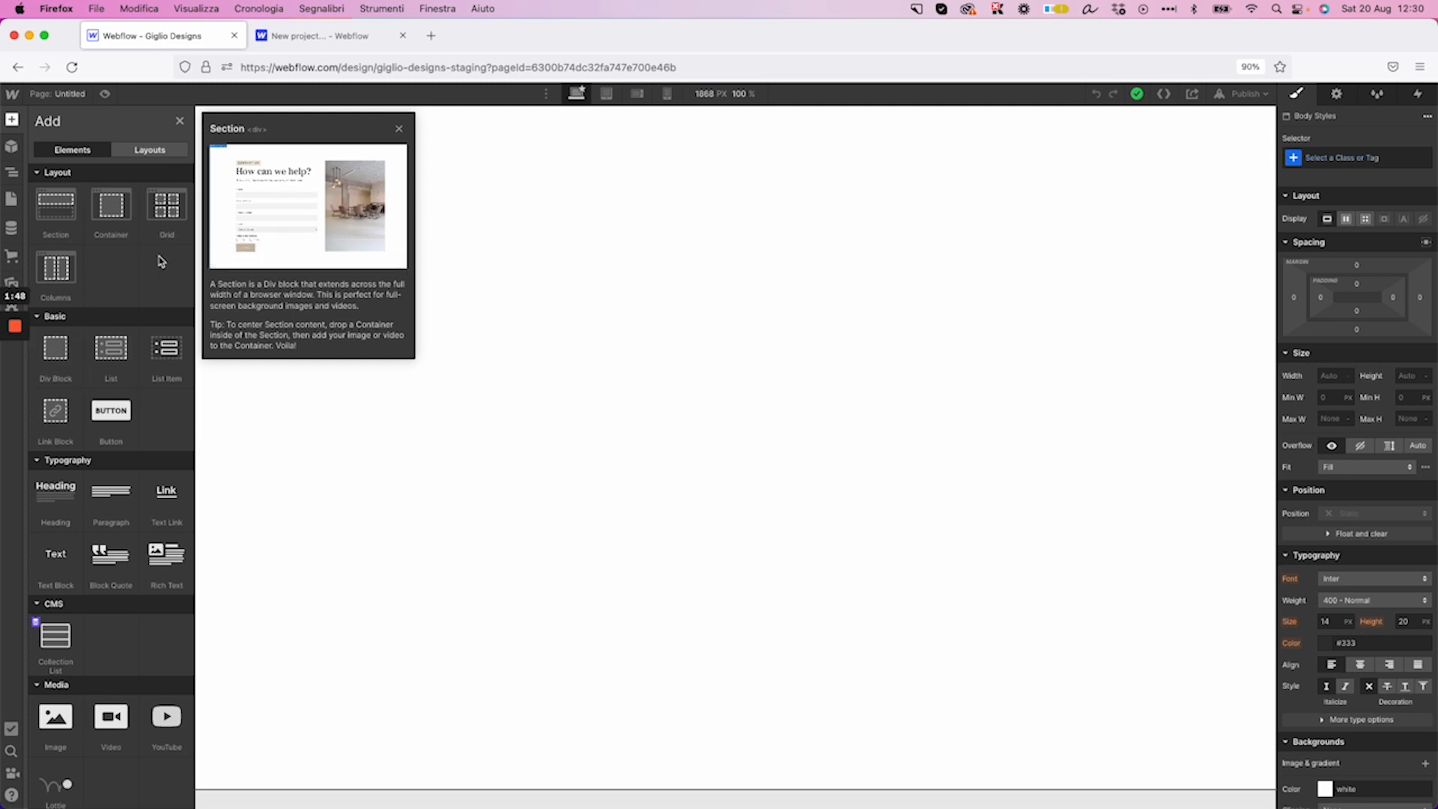
left_click(66, 210)
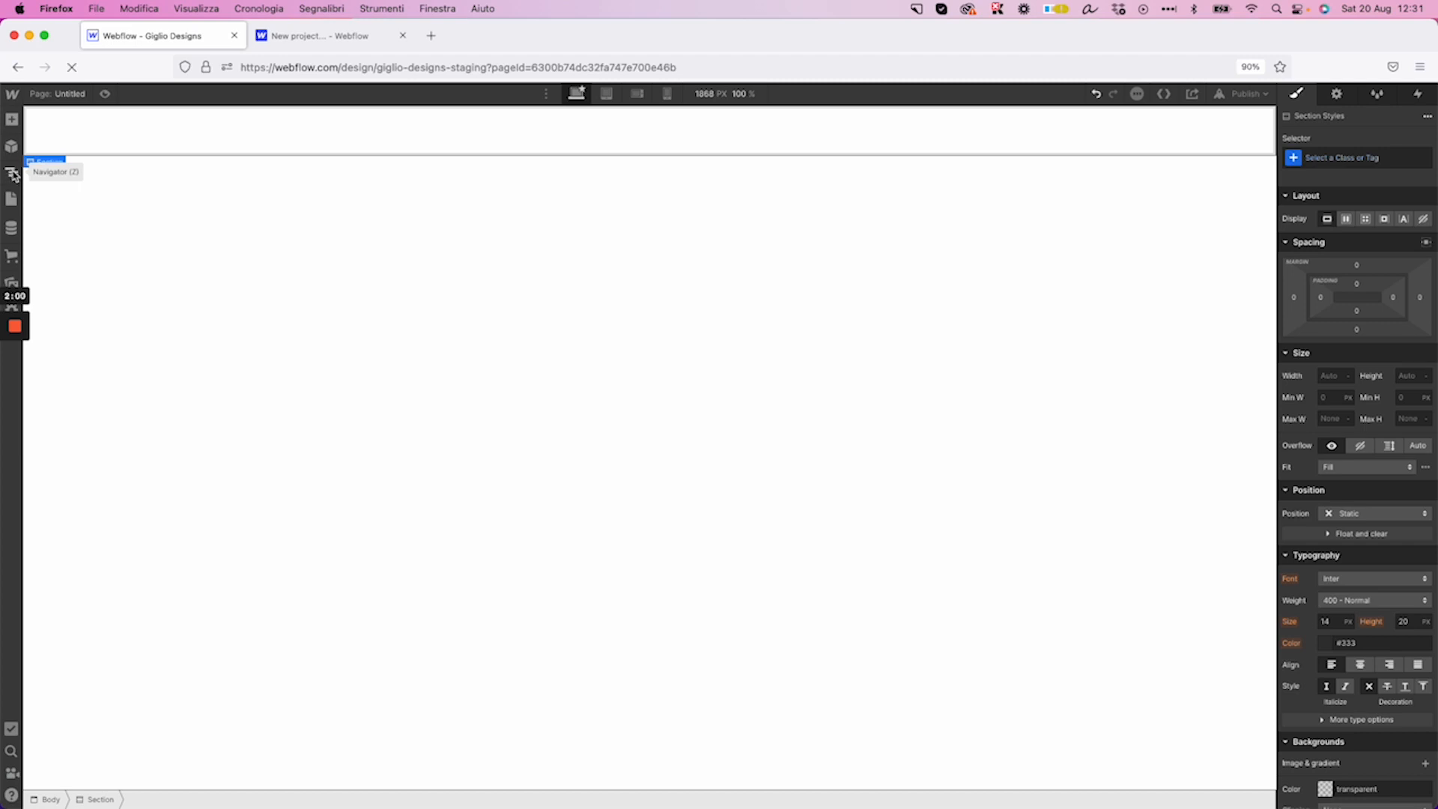
Check the Body and Section in the page structure and add a Container inside the Section
left_click(12, 174)
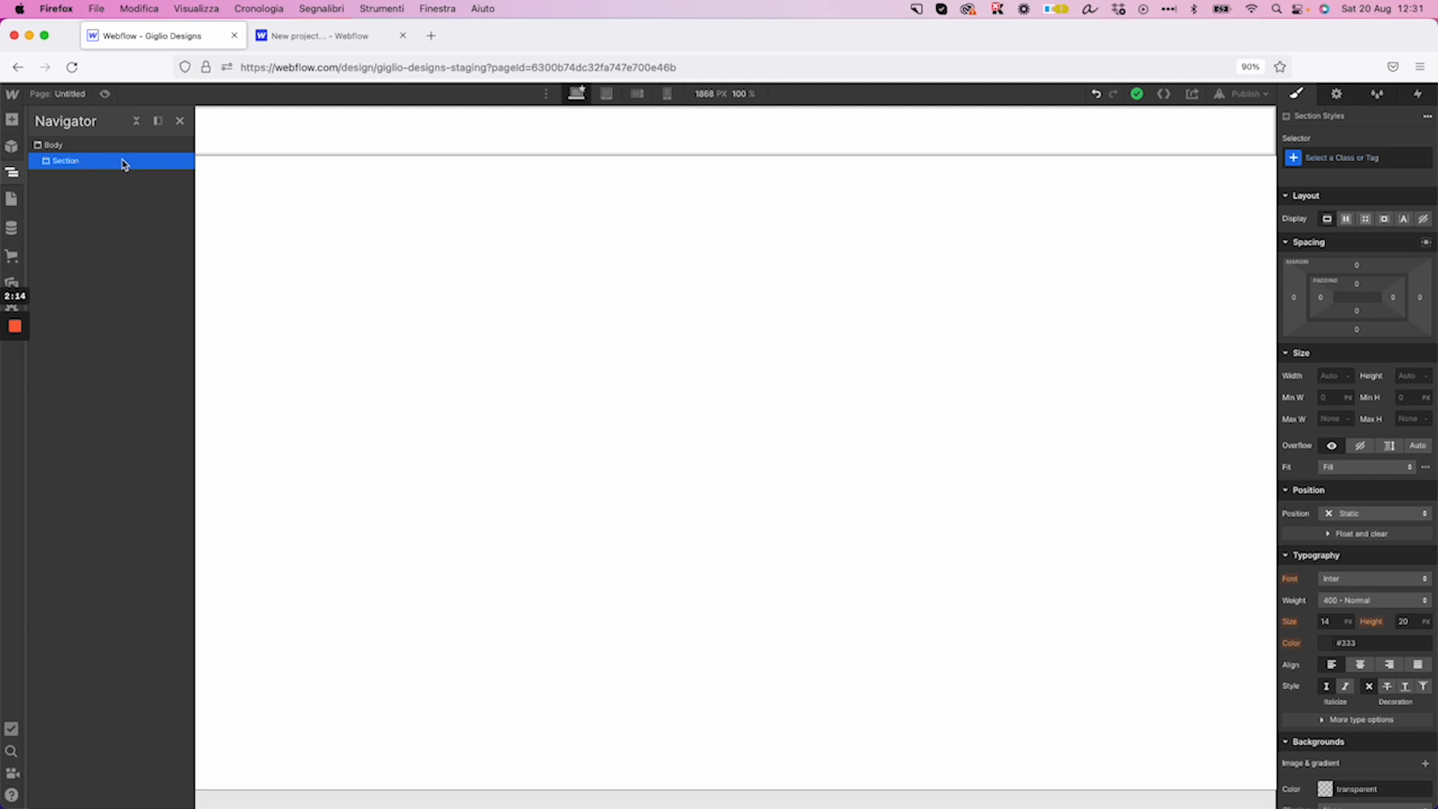
left_click(59, 147)
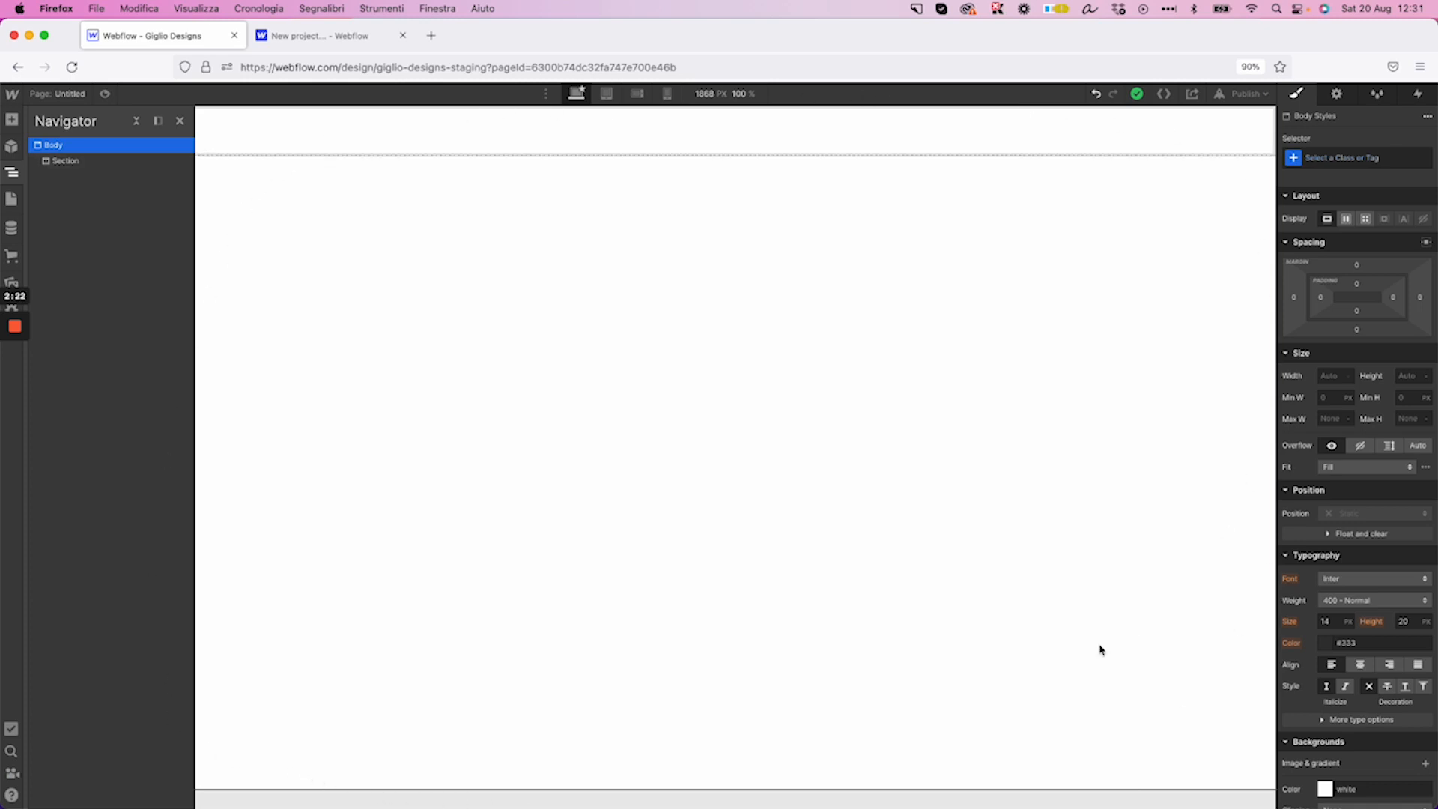
left_click(65, 163)
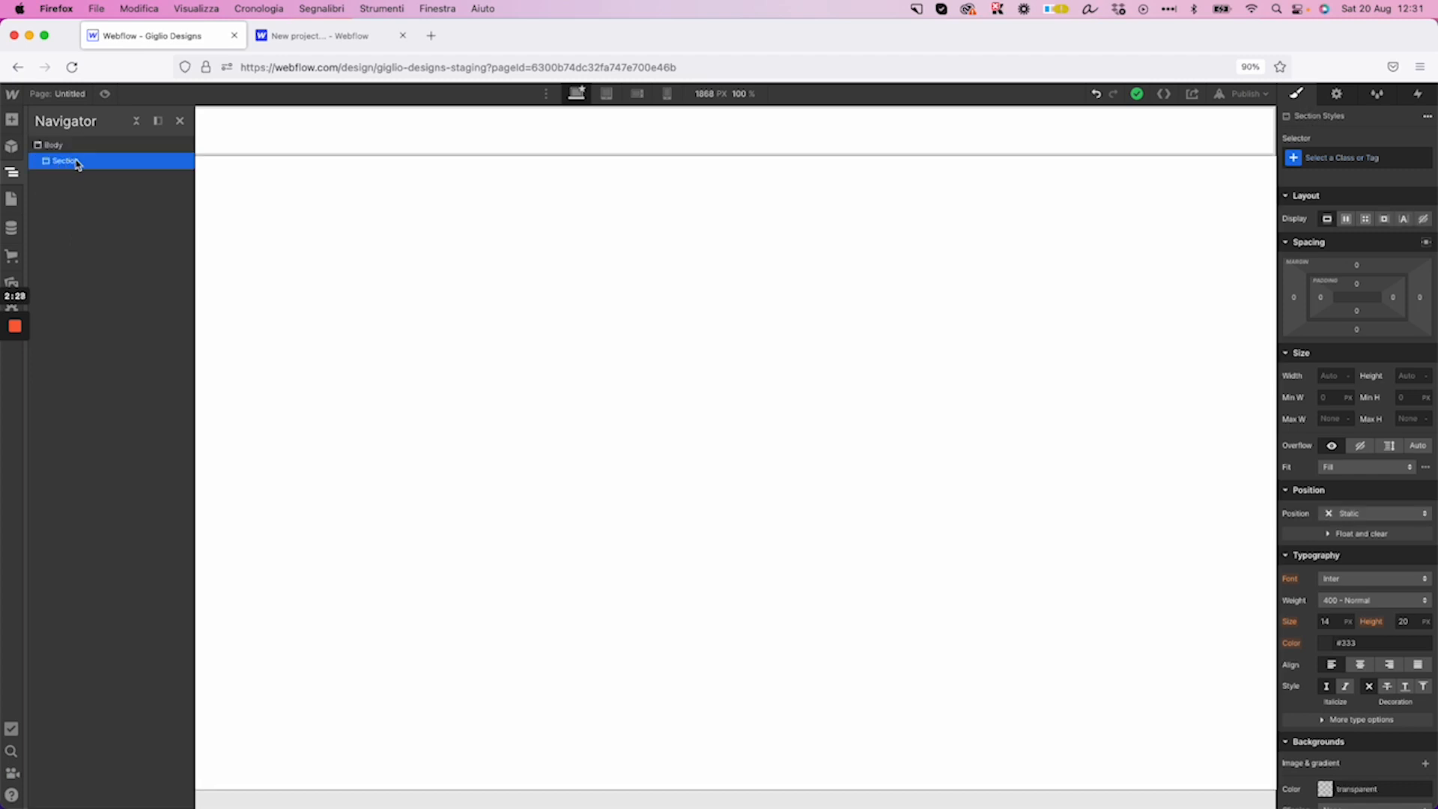
left_click(12, 120)
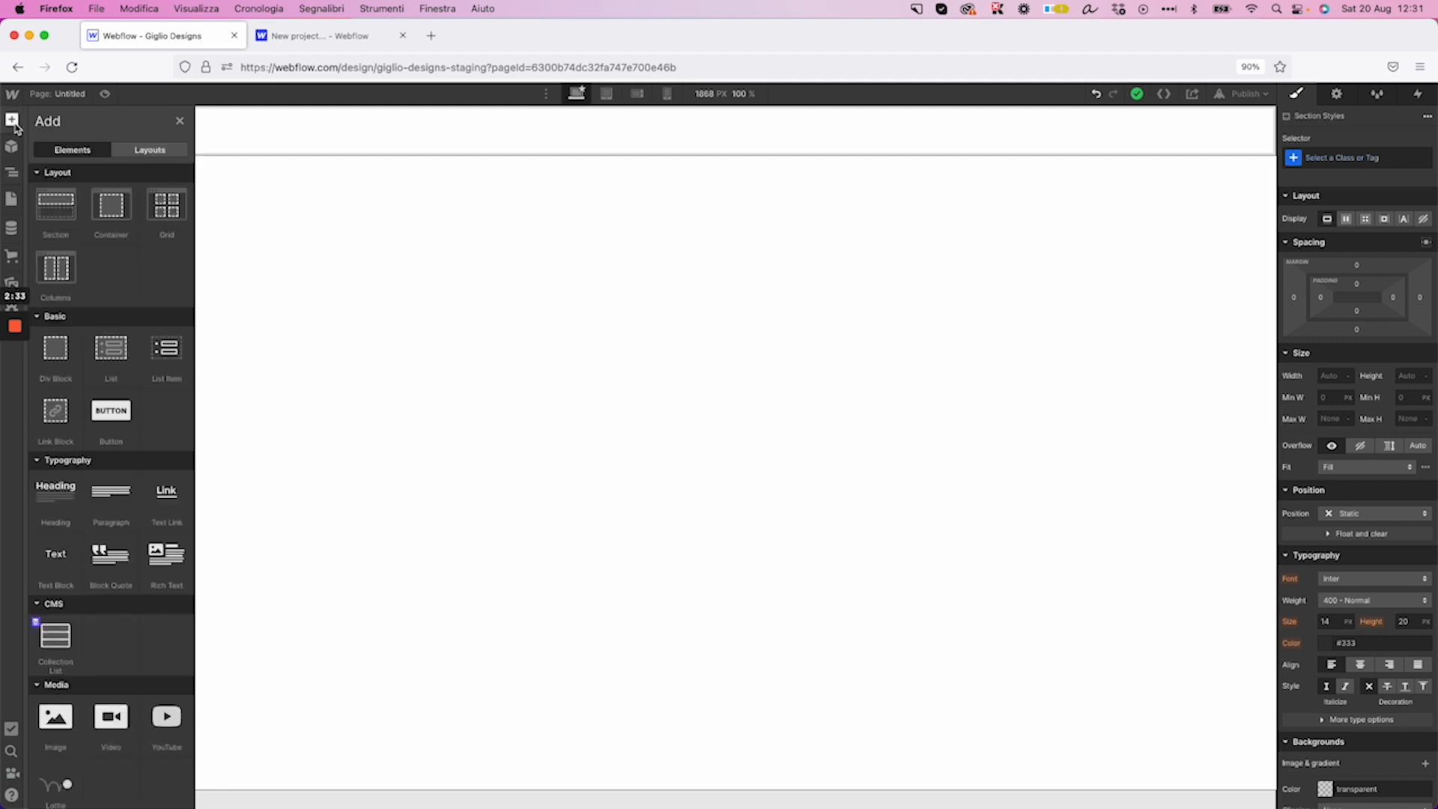
left_click(109, 208)
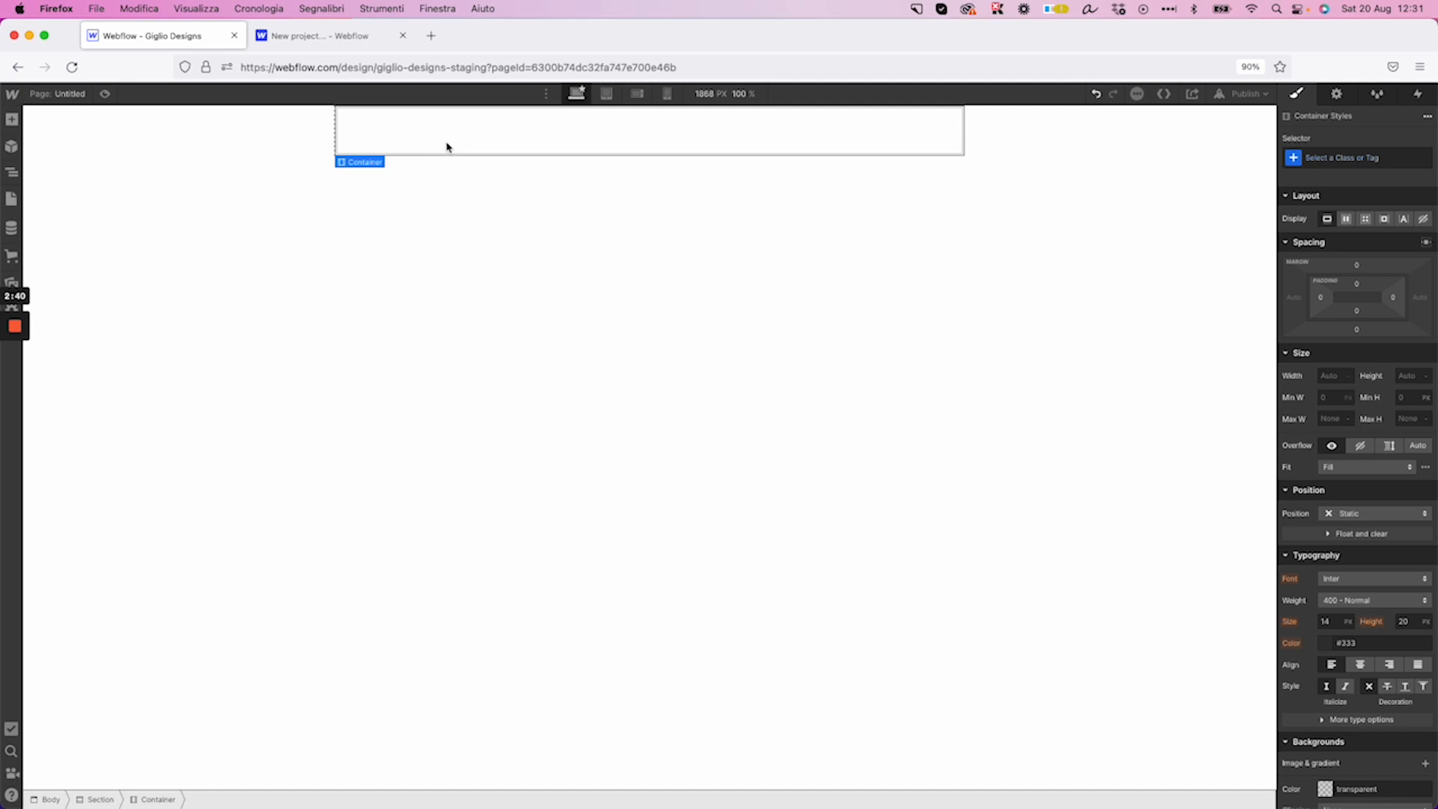
Read the description of the Container element and watch its preview clip
left_click(11, 120)
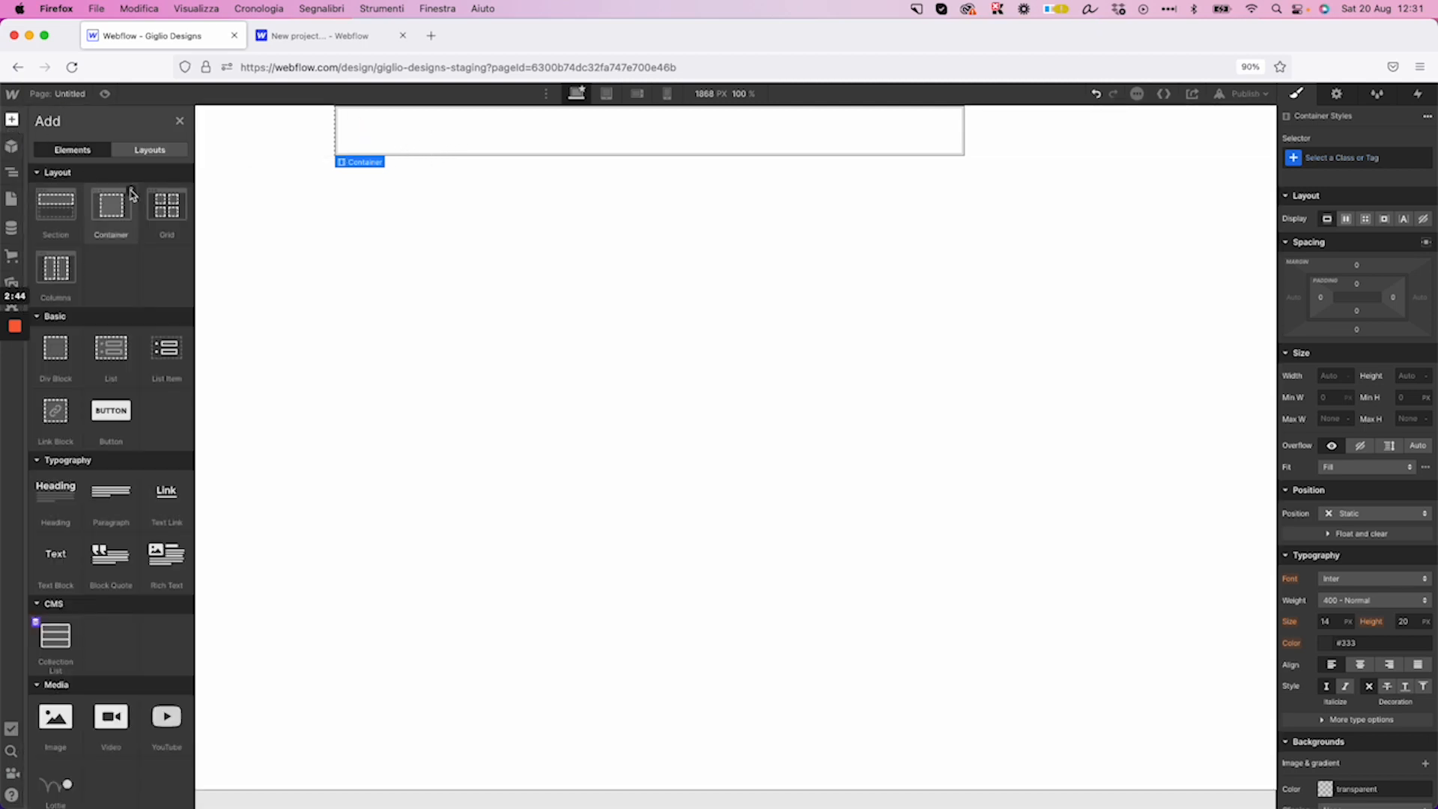
mouse_move(131, 194)
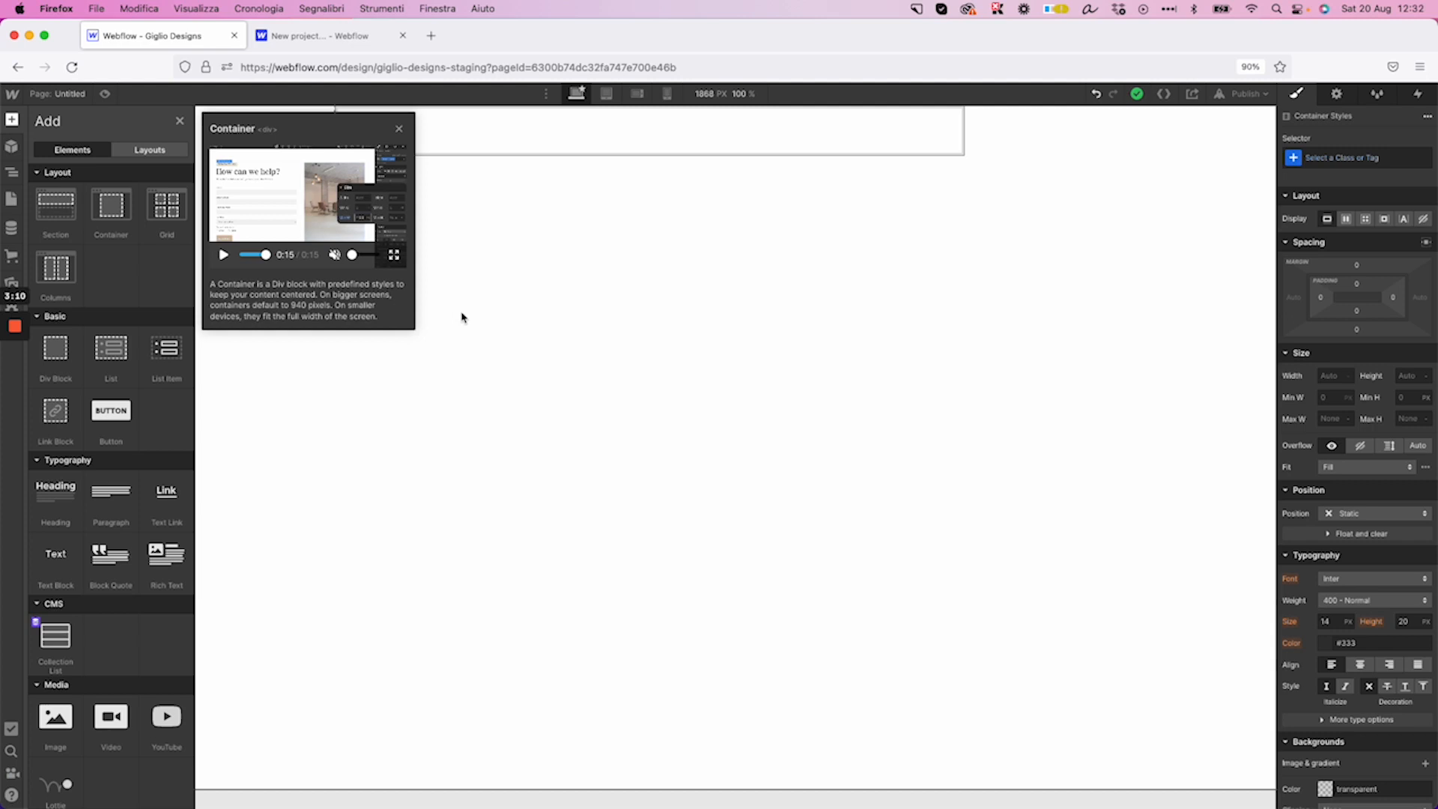
left_click(403, 143)
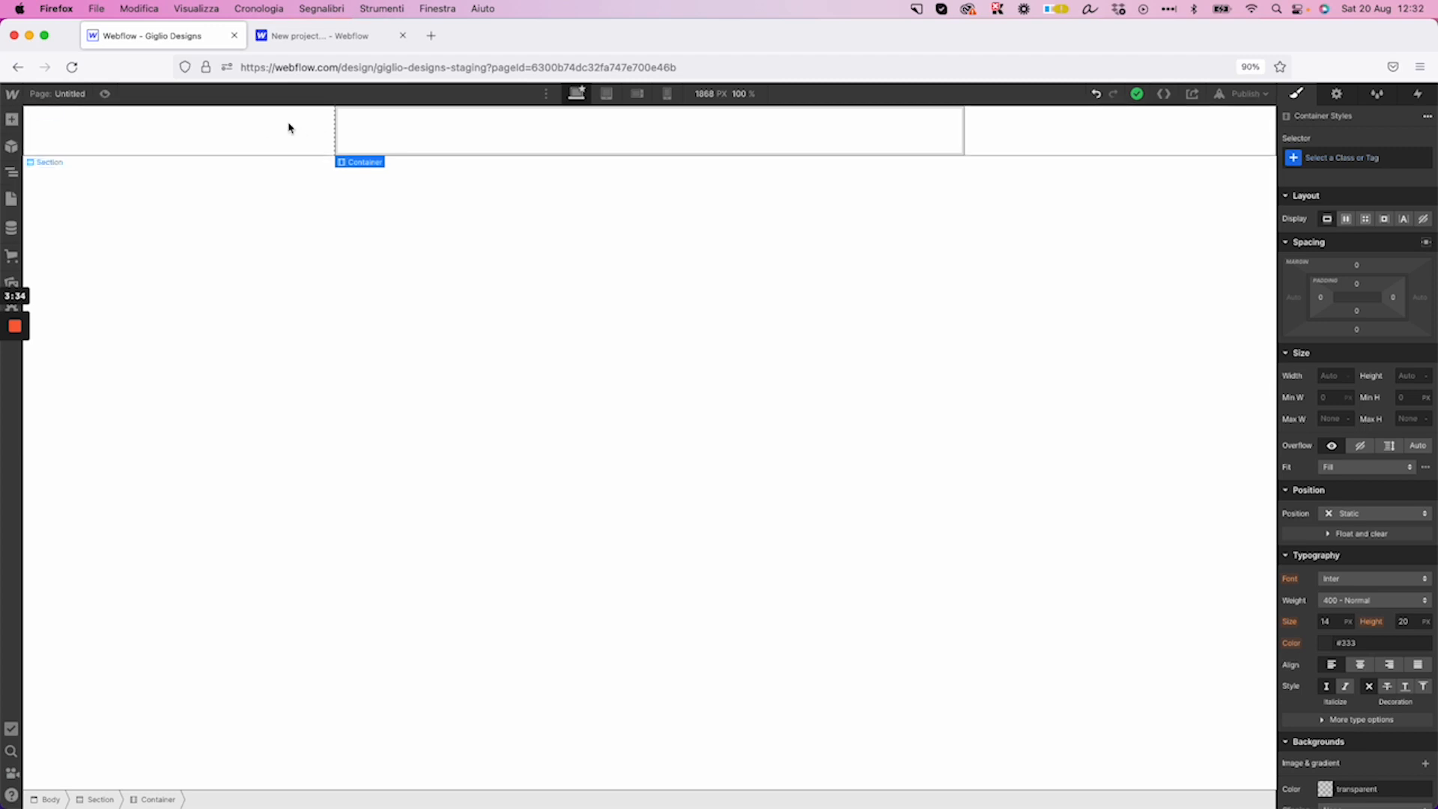
Move the Container out of the Section in the page structure and nest it back inside the Section
left_click(11, 171)
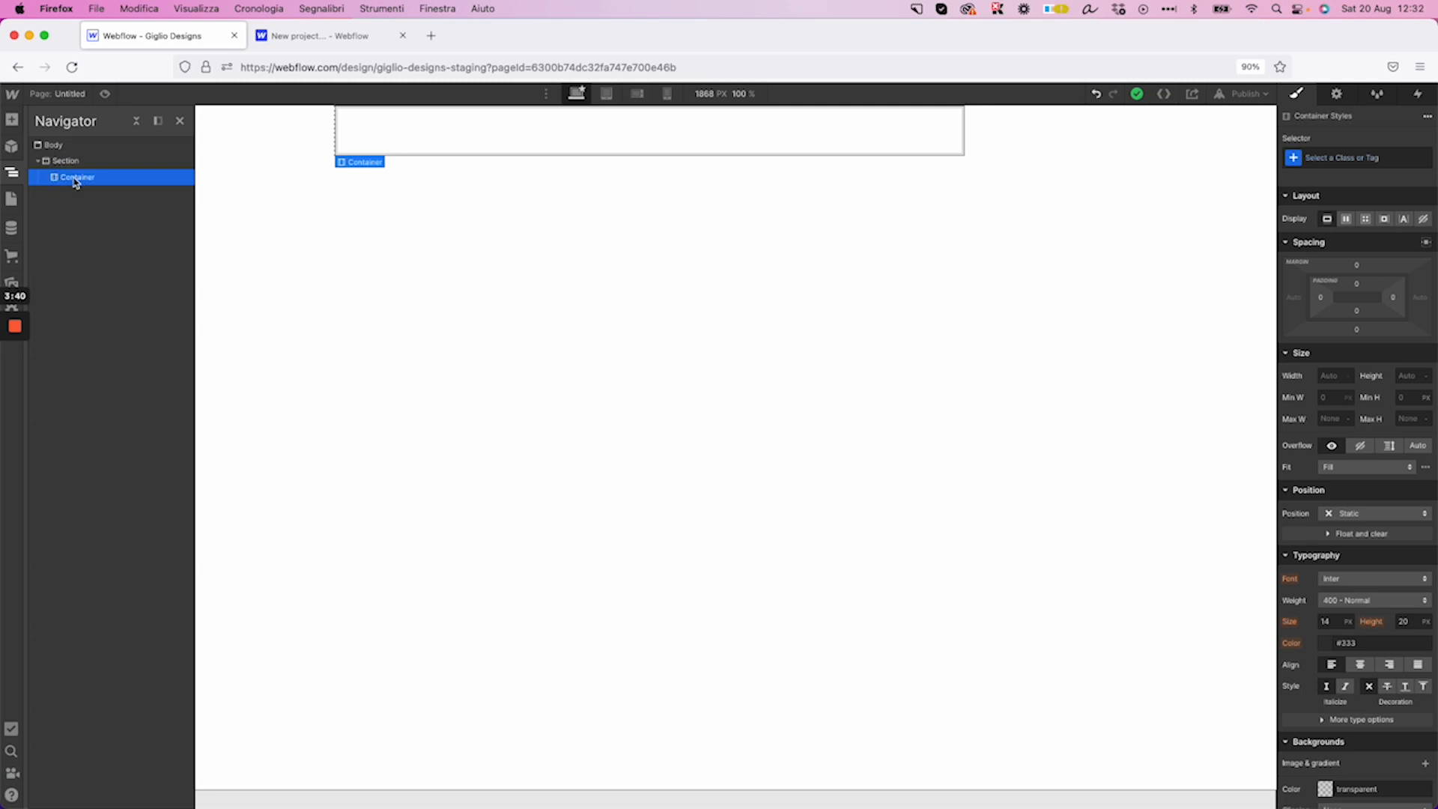
left_click_drag(76, 184, 80, 169)
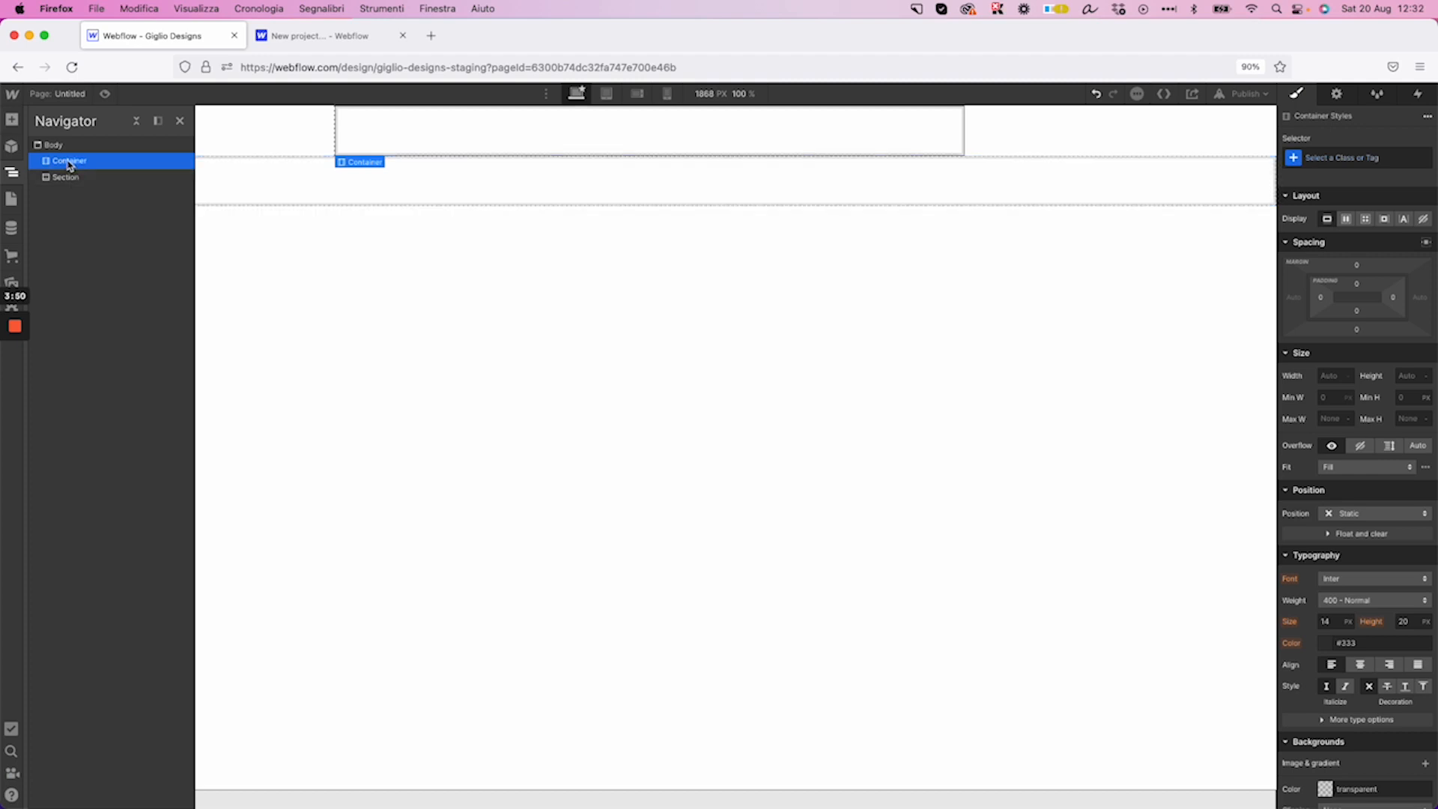
left_click_drag(69, 165, 67, 180)
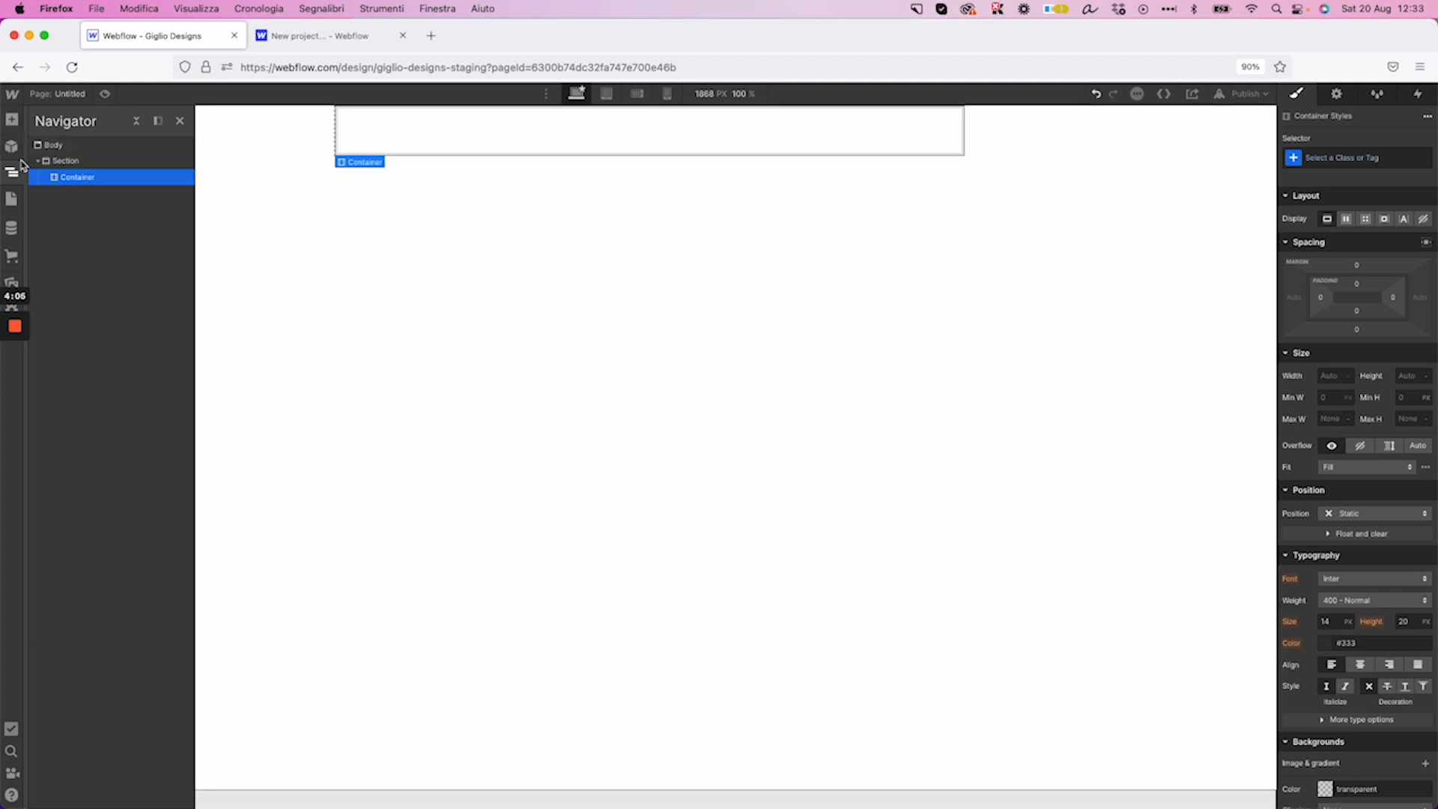
Add a Heading element from the Typography group inside the Container
left_click(9, 123)
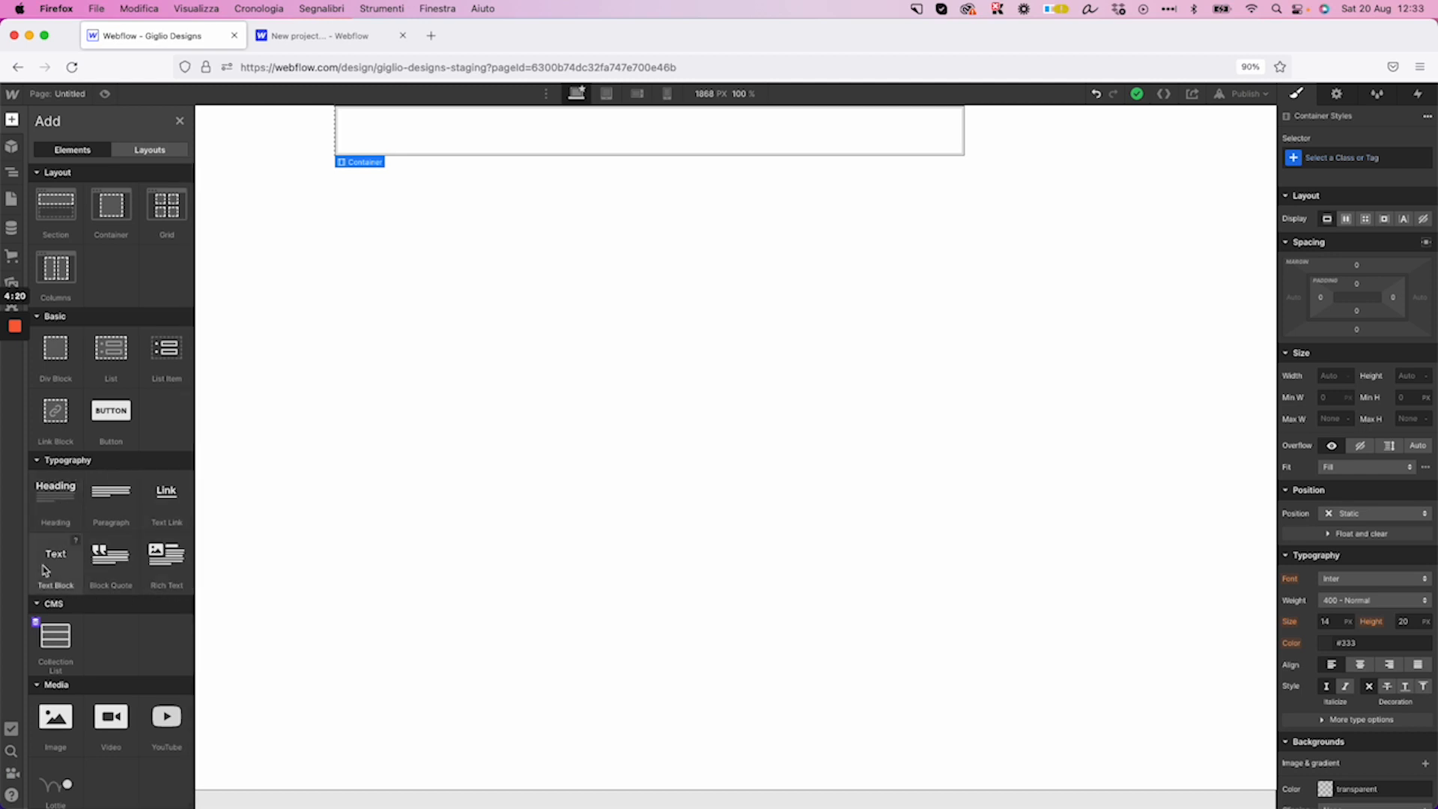
left_click(38, 461)
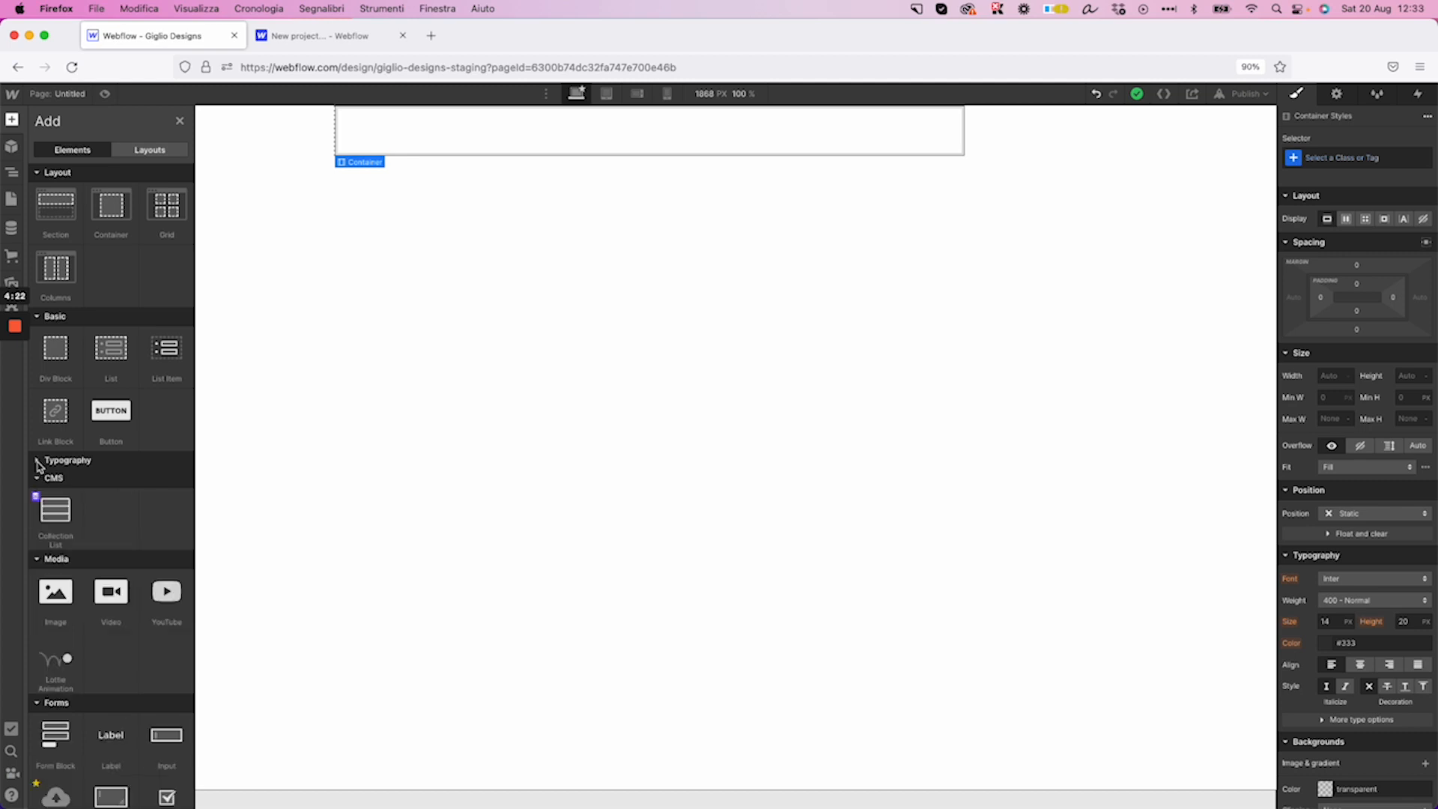
left_click(39, 462)
left_click(39, 318)
left_click(39, 318)
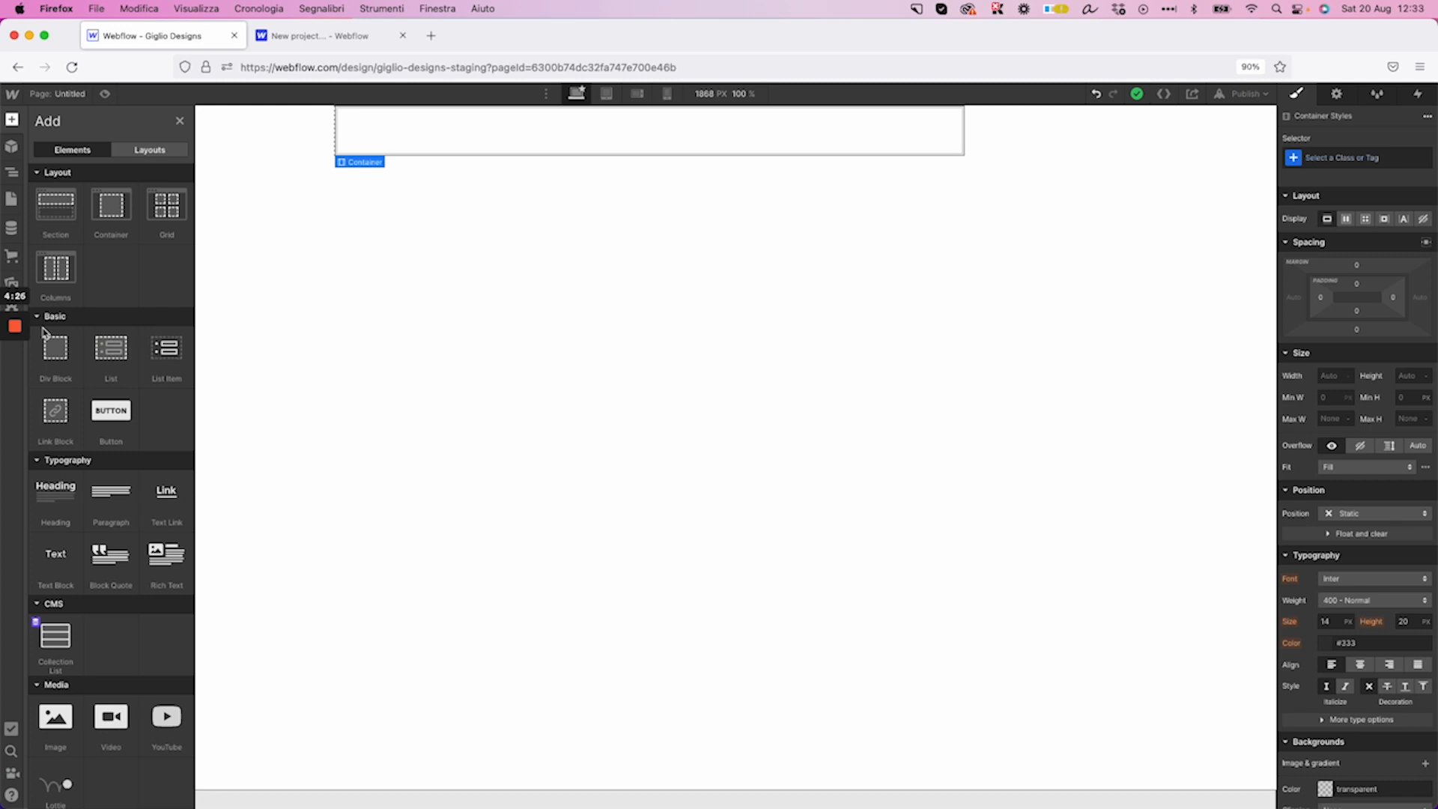
left_click_drag(57, 498, 515, 123)
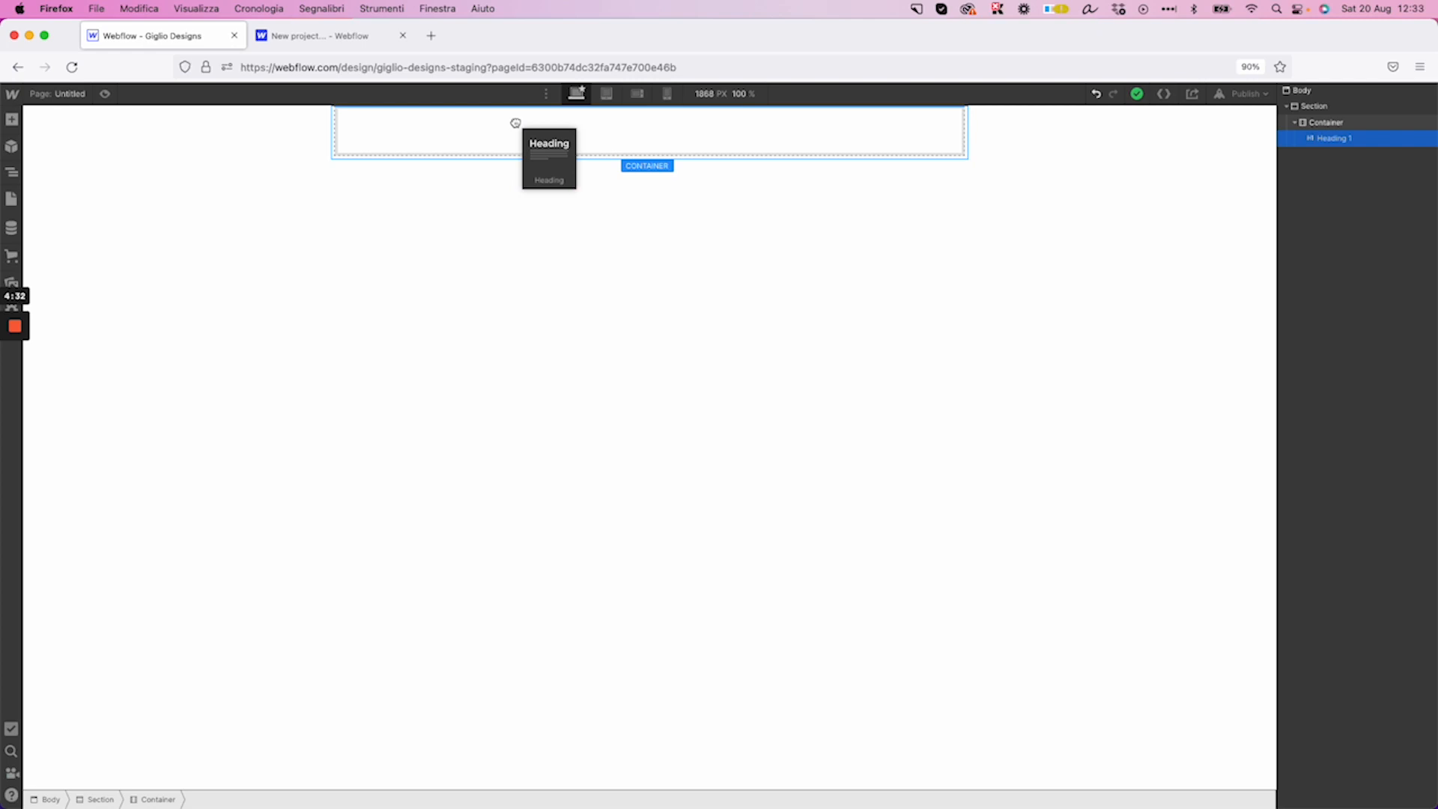
left_click_drag(515, 123, 515, 124)
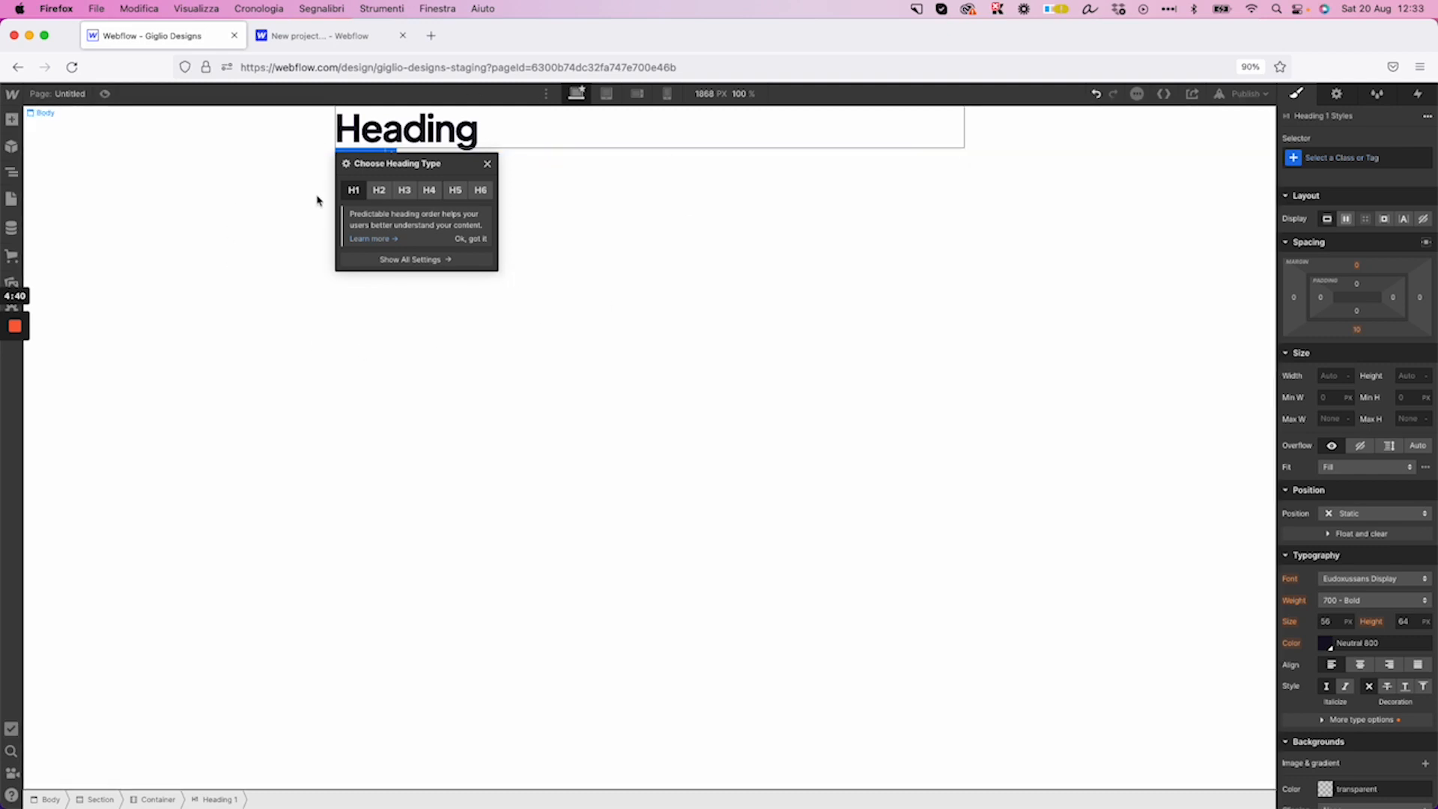
Try heading types H2 through H6 on the new heading and set it back to H1
left_click(379, 191)
left_click(406, 194)
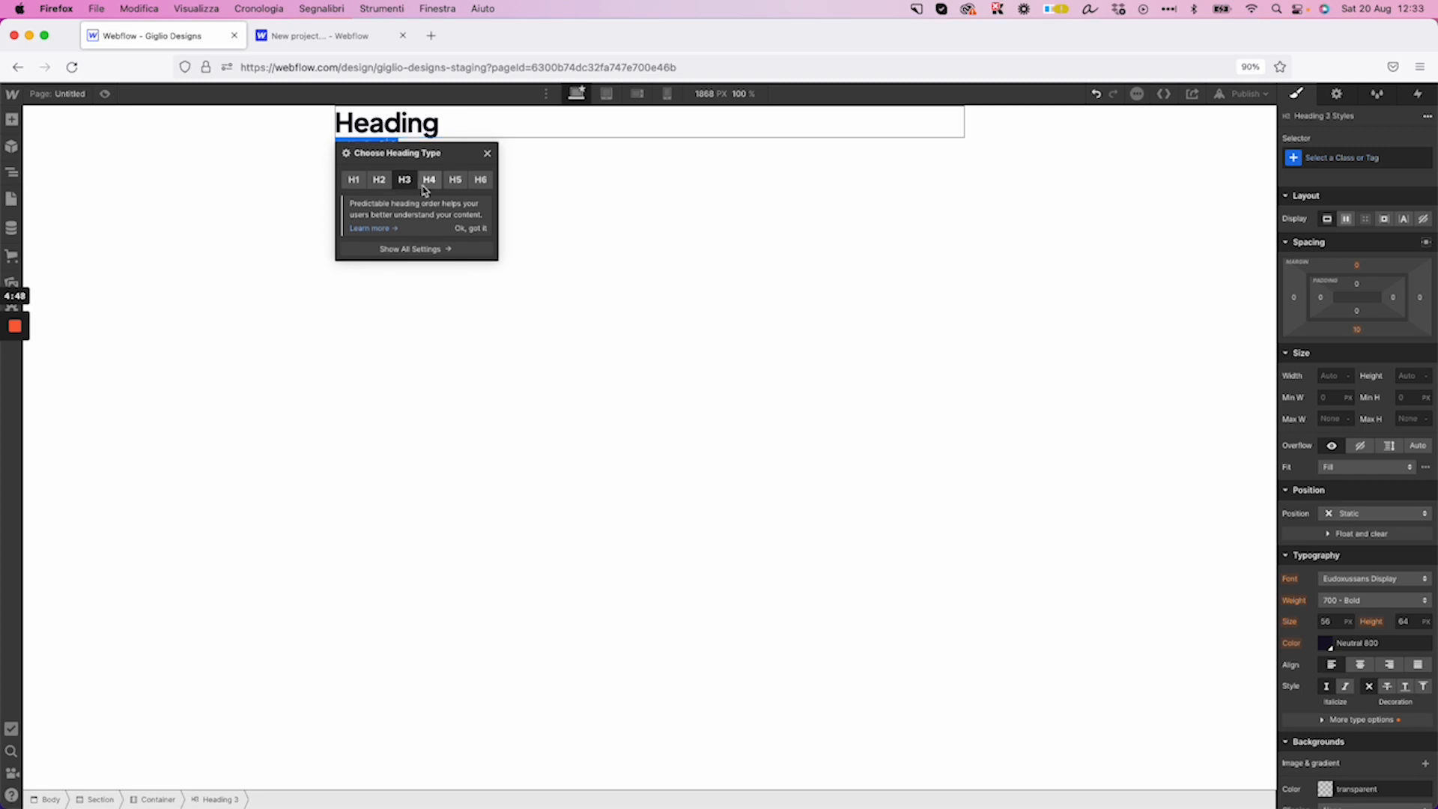
left_click(429, 182)
left_click(455, 179)
left_click(481, 176)
left_click(353, 175)
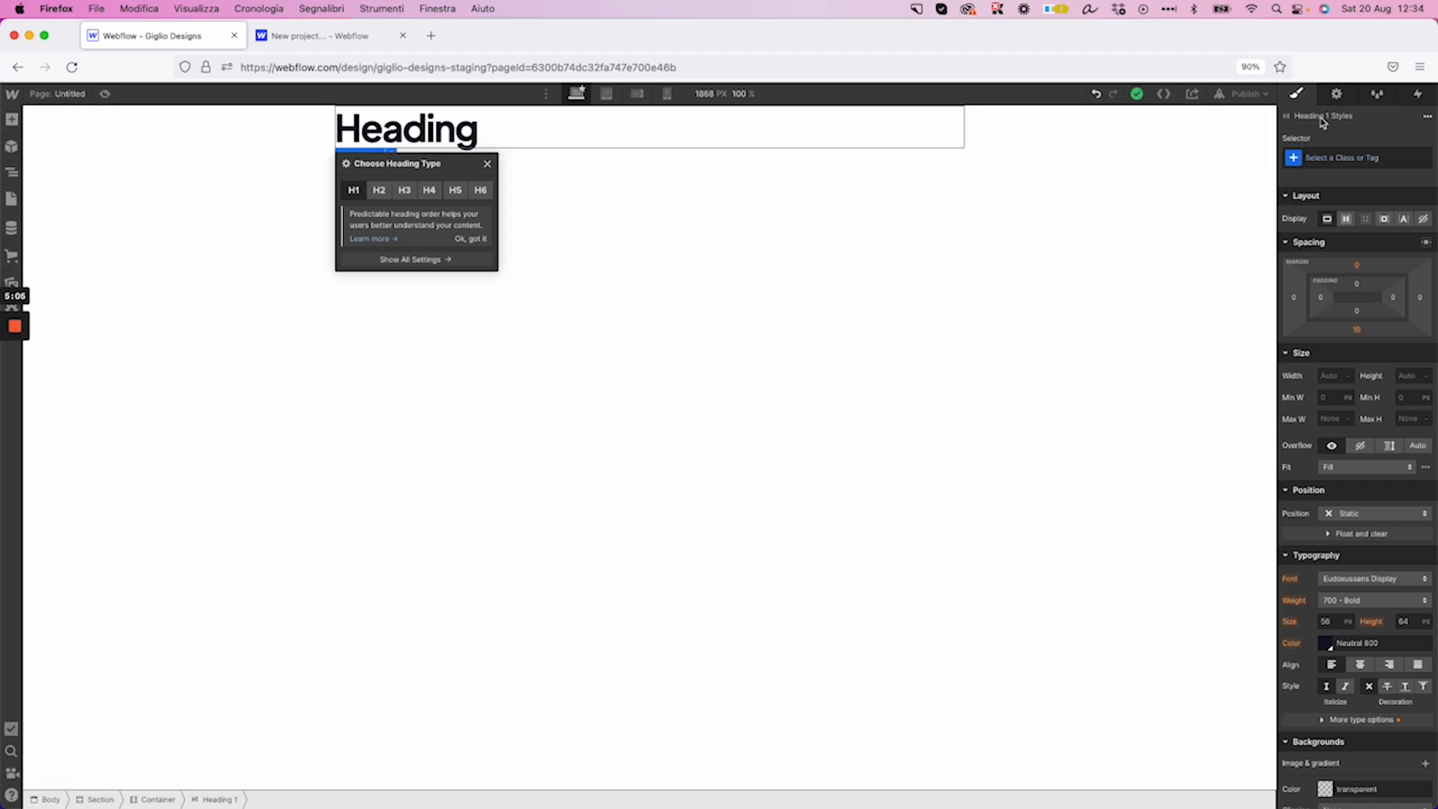
Create a class named Special Heading for the H1 heading and open its selector for a combo class
left_click(1344, 158)
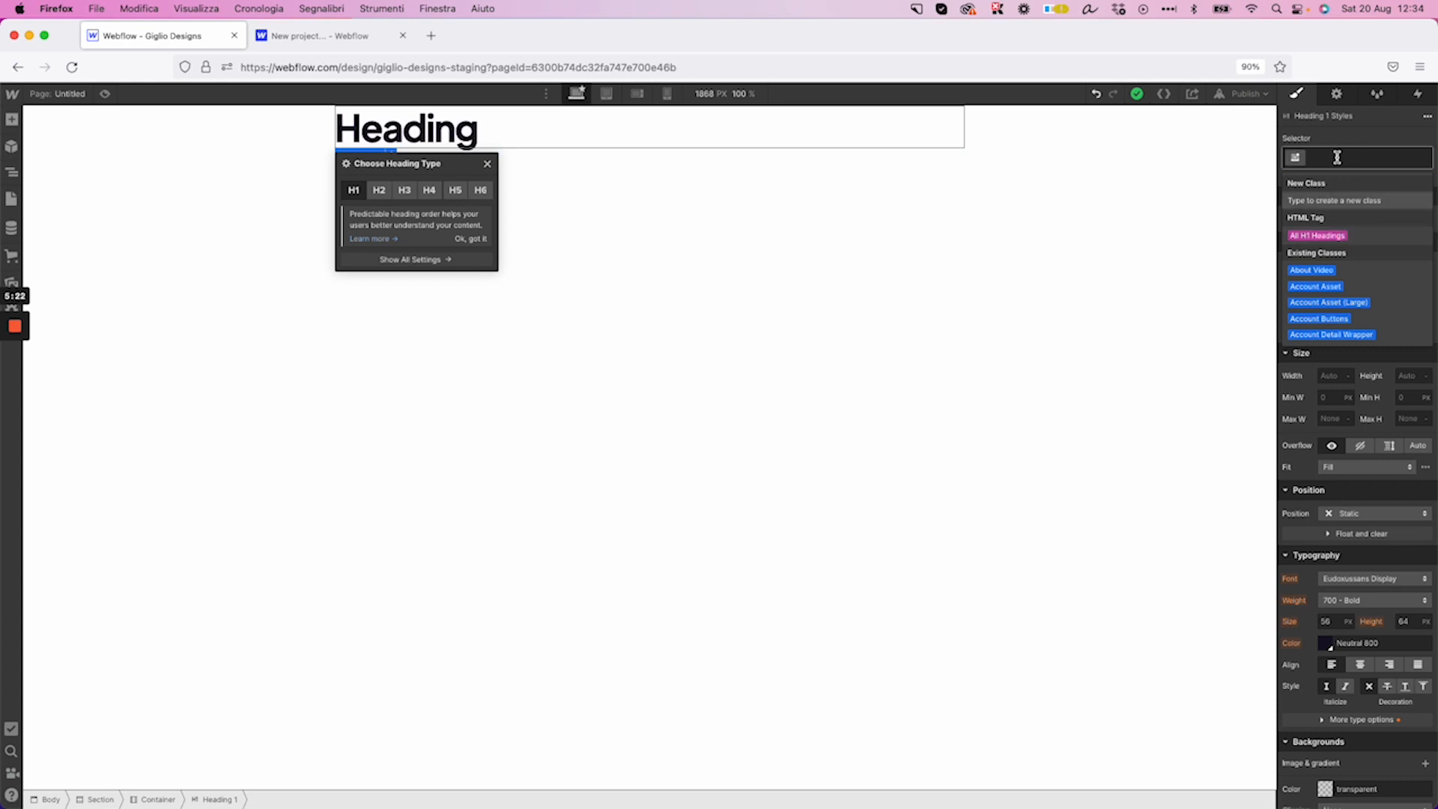
type("Special Heading")
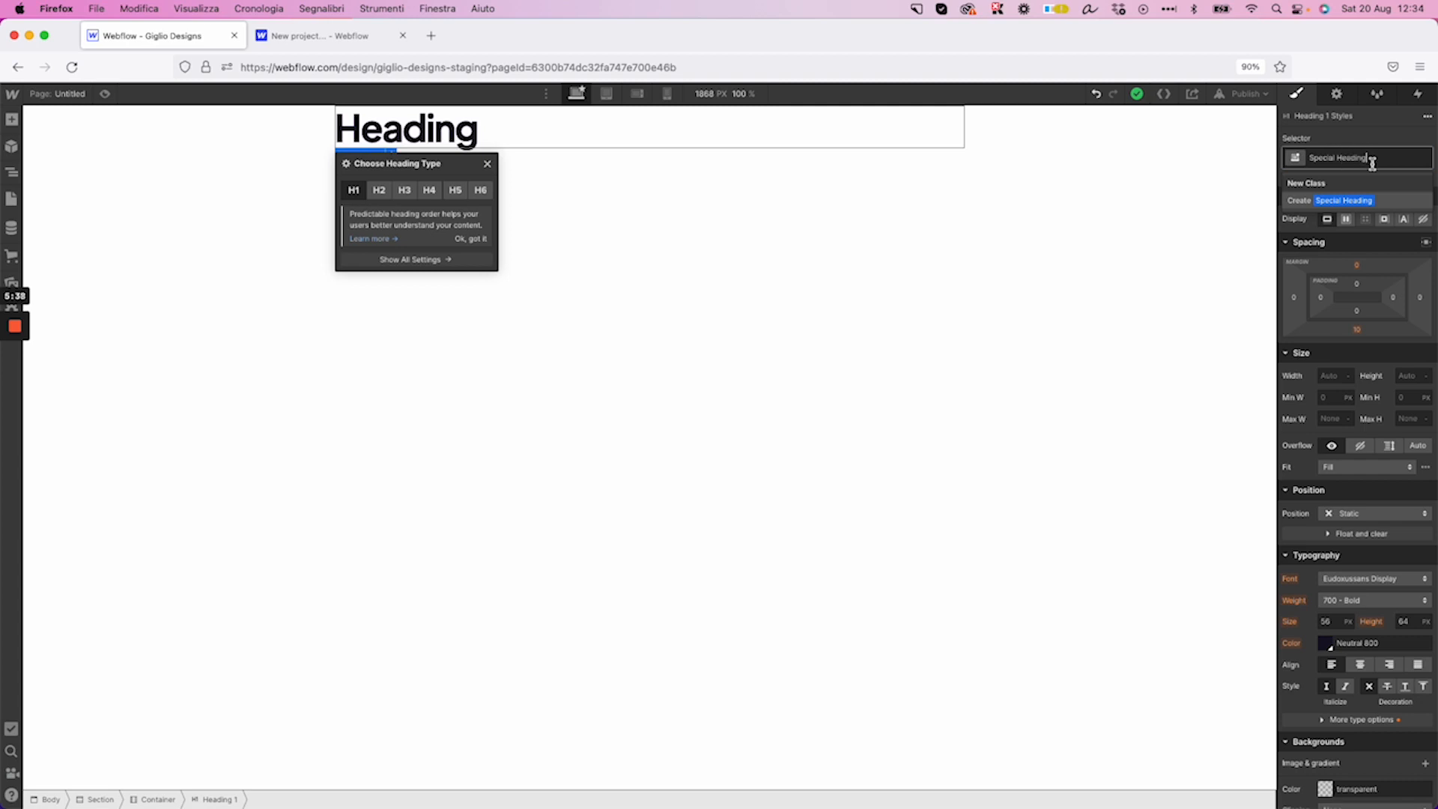
key("Return")
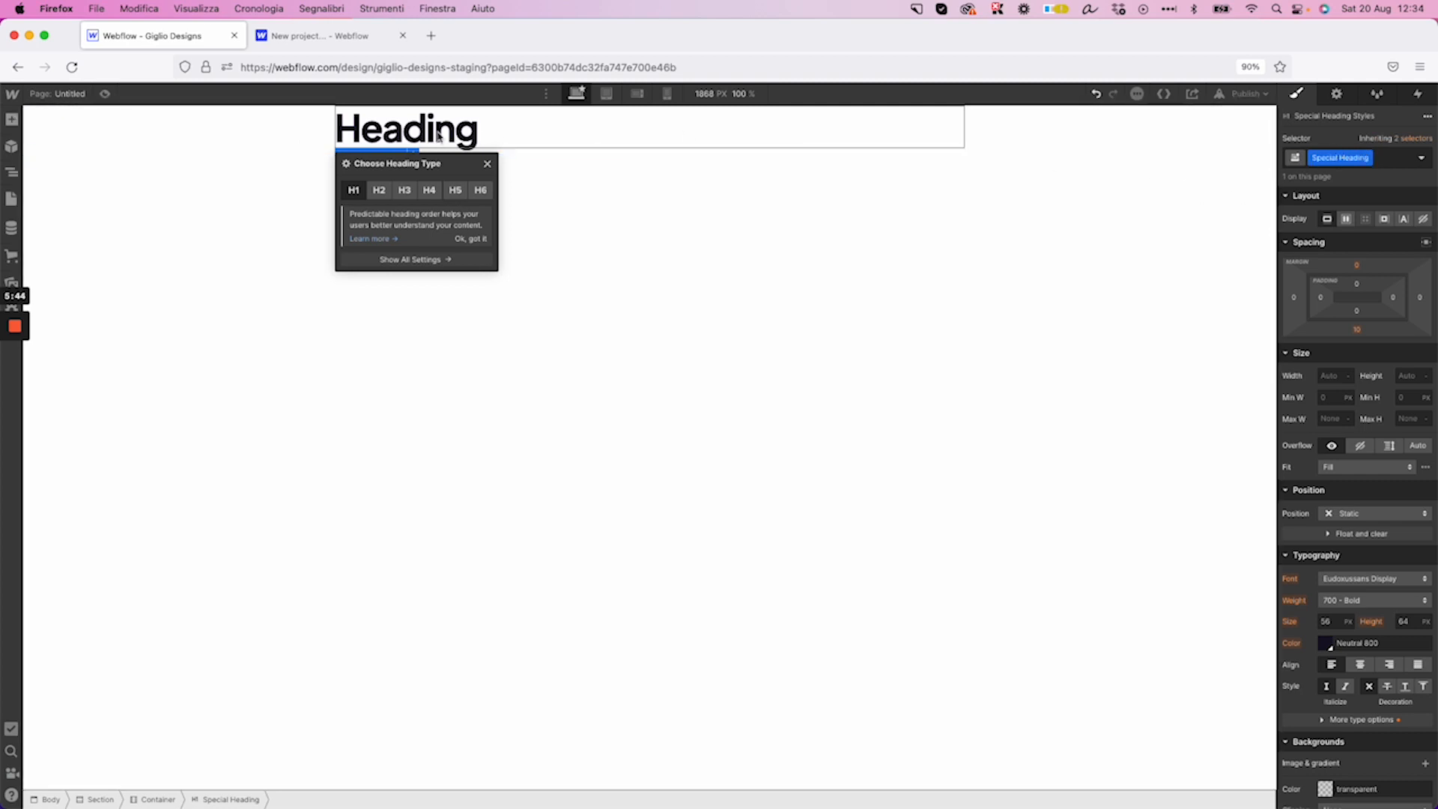
left_click(1385, 160)
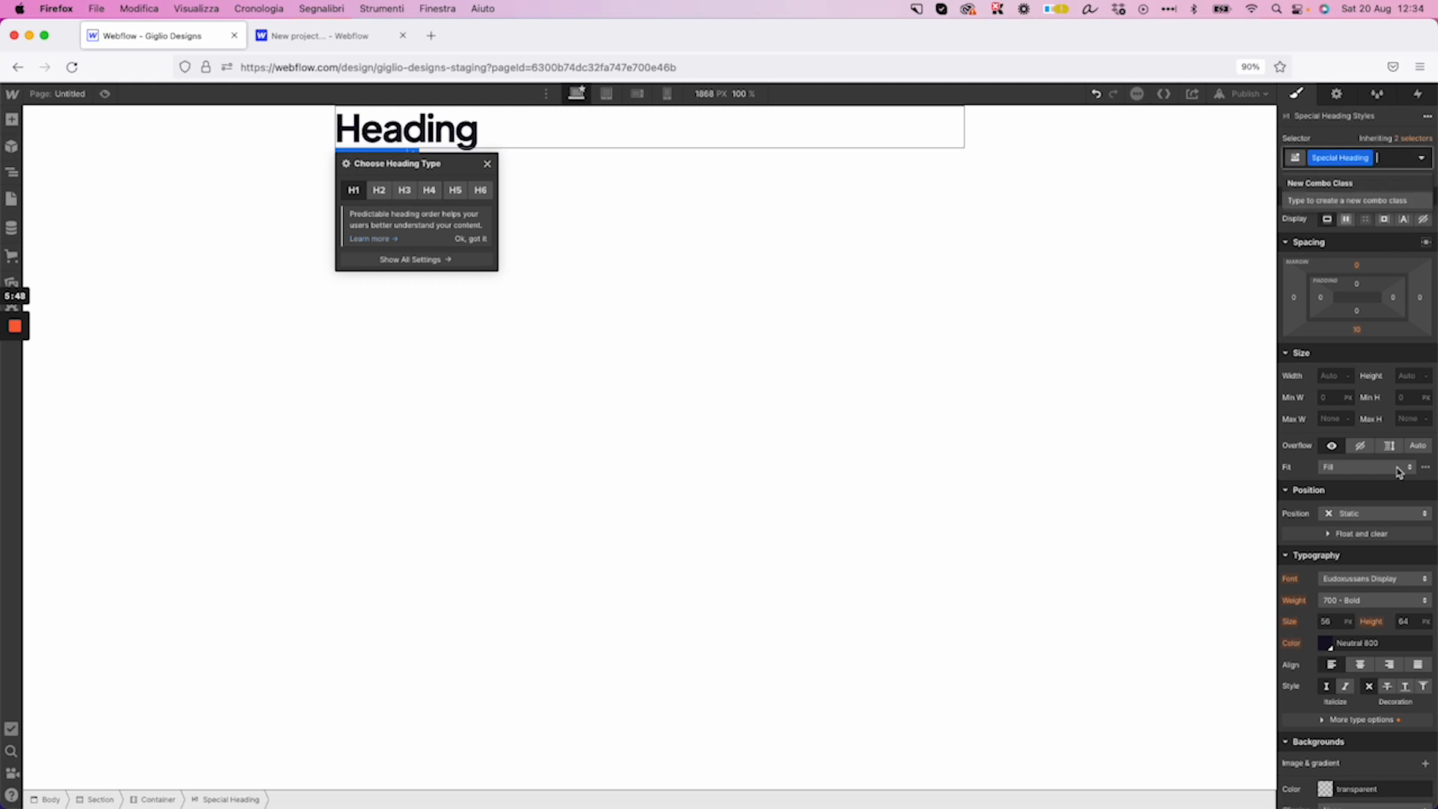
Set the text color of the Special Heading class to bright blue #2600ff
left_click(1338, 620)
left_click(1325, 644)
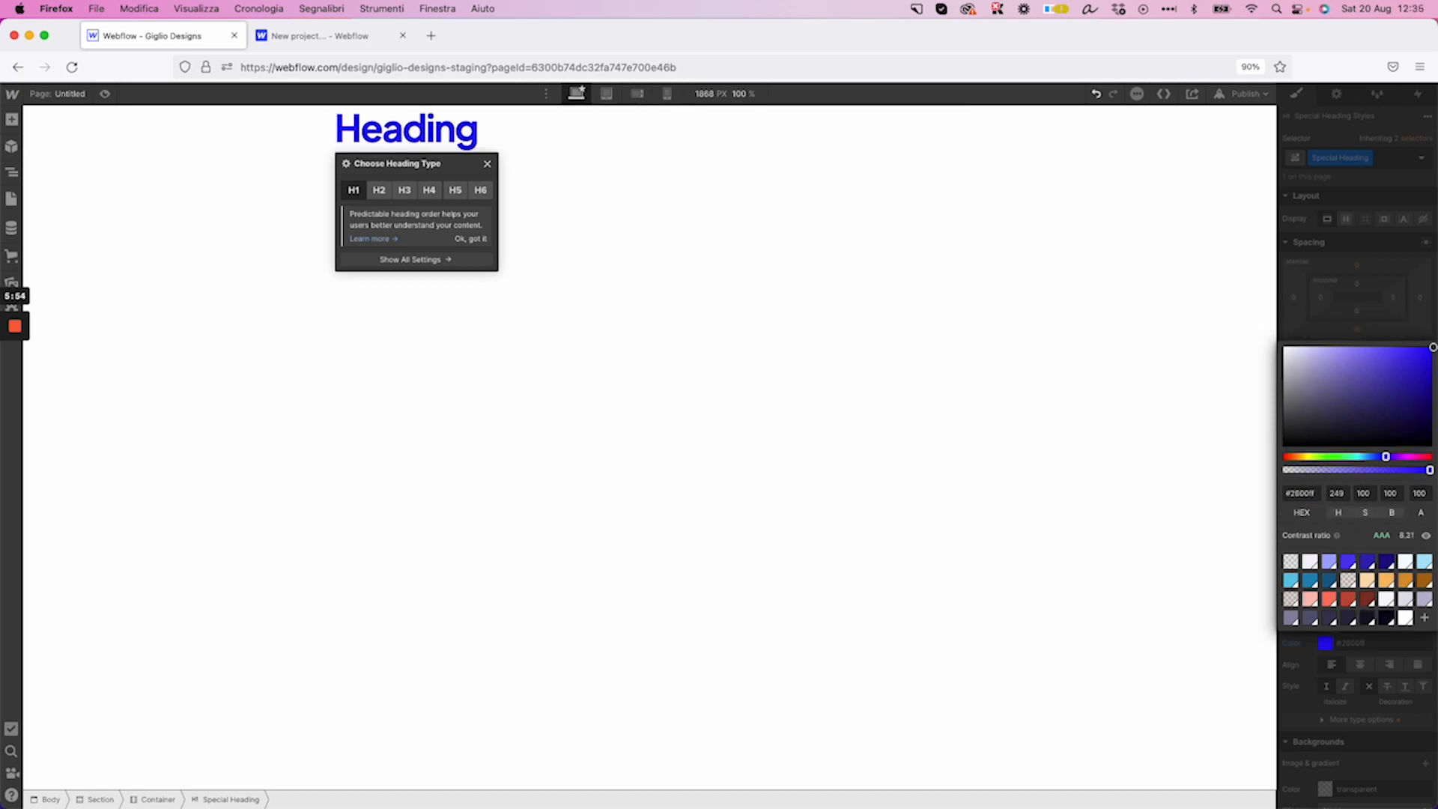
left_click(1346, 315)
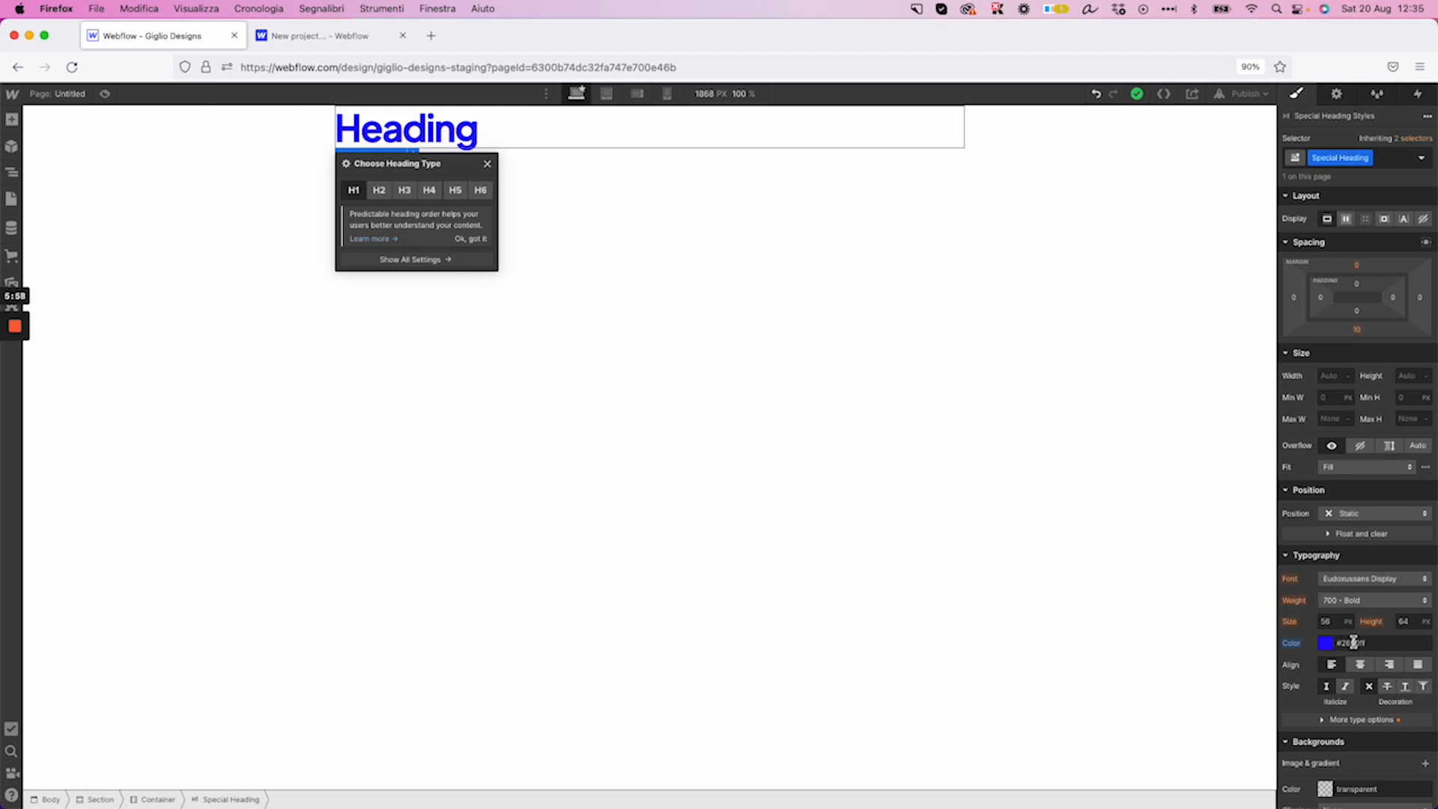
Increase the font size of the Special Heading class to 90 px and deselect the heading
left_click(1335, 621)
key("Up")
key("Up")
key("Up")
key("Up")
key("Up")
key("Up")
key("Up")
key("Up")
key("Up")
key("Up")
key("Up")
key("Up")
key("Up")
key("Up")
key("Up")
key("Up")
key("Up")
key("Up")
key("Up")
key("Up")
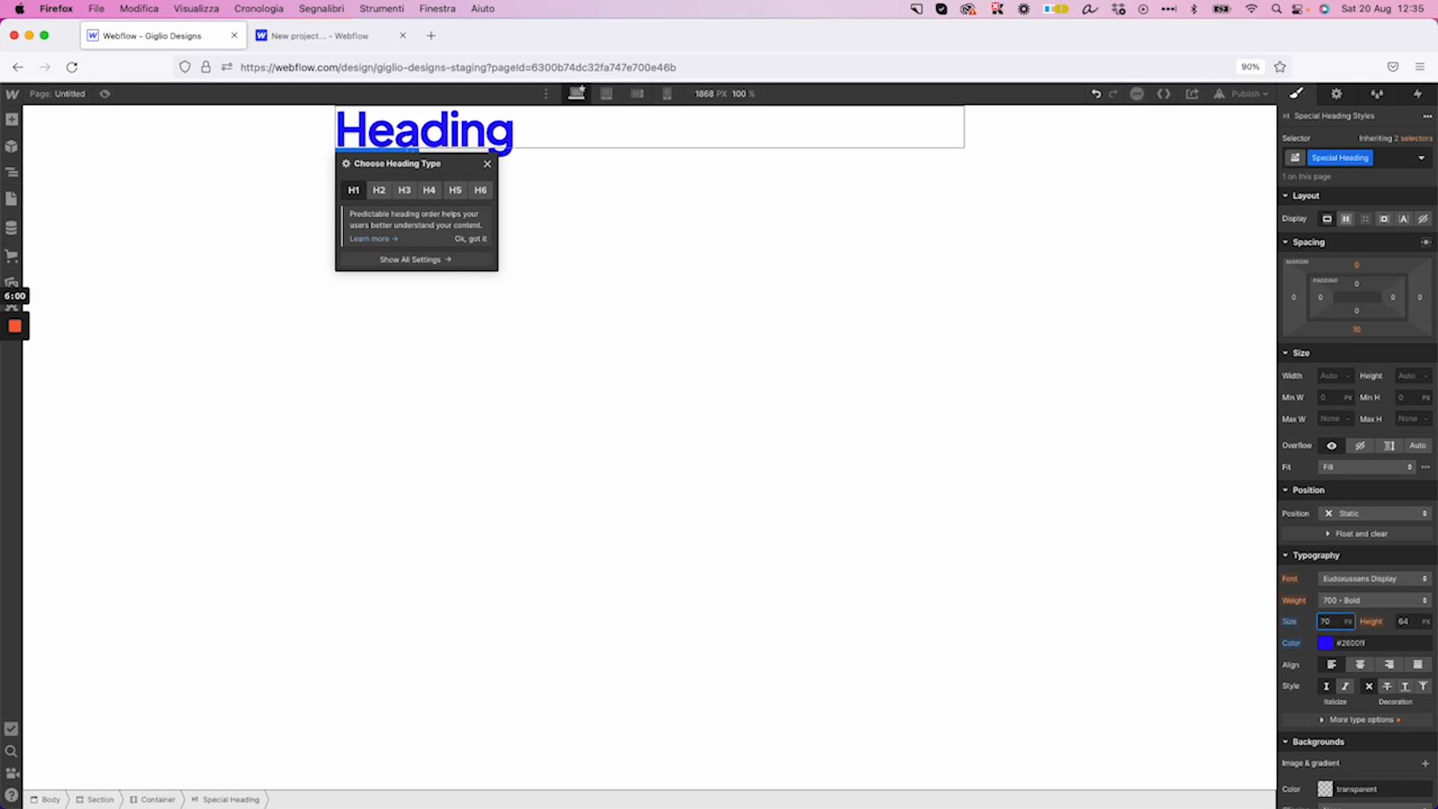
left_click(619, 237)
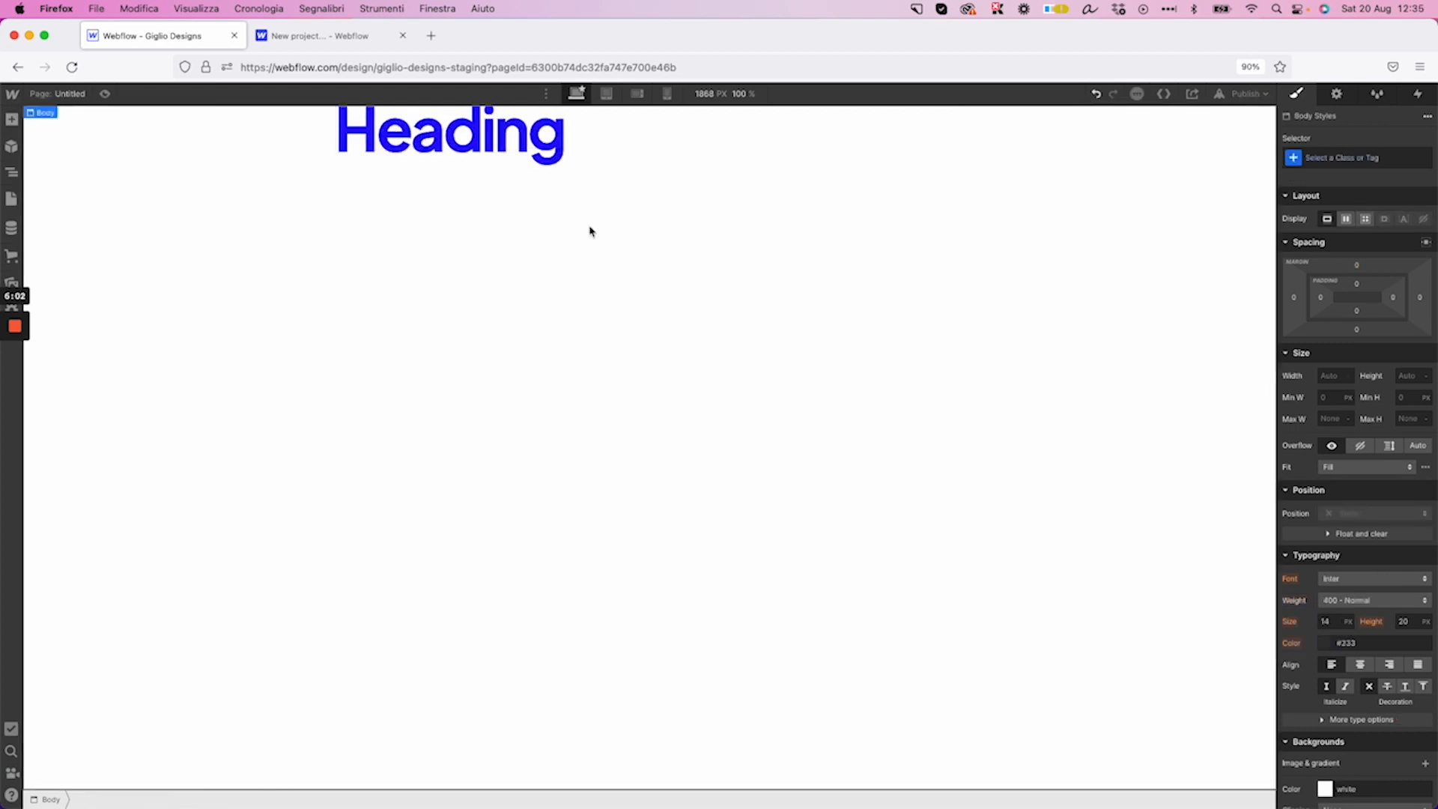
Add a second Heading element below the first one inside the Container
left_click(12, 121)
left_click_drag(56, 491, 481, 147)
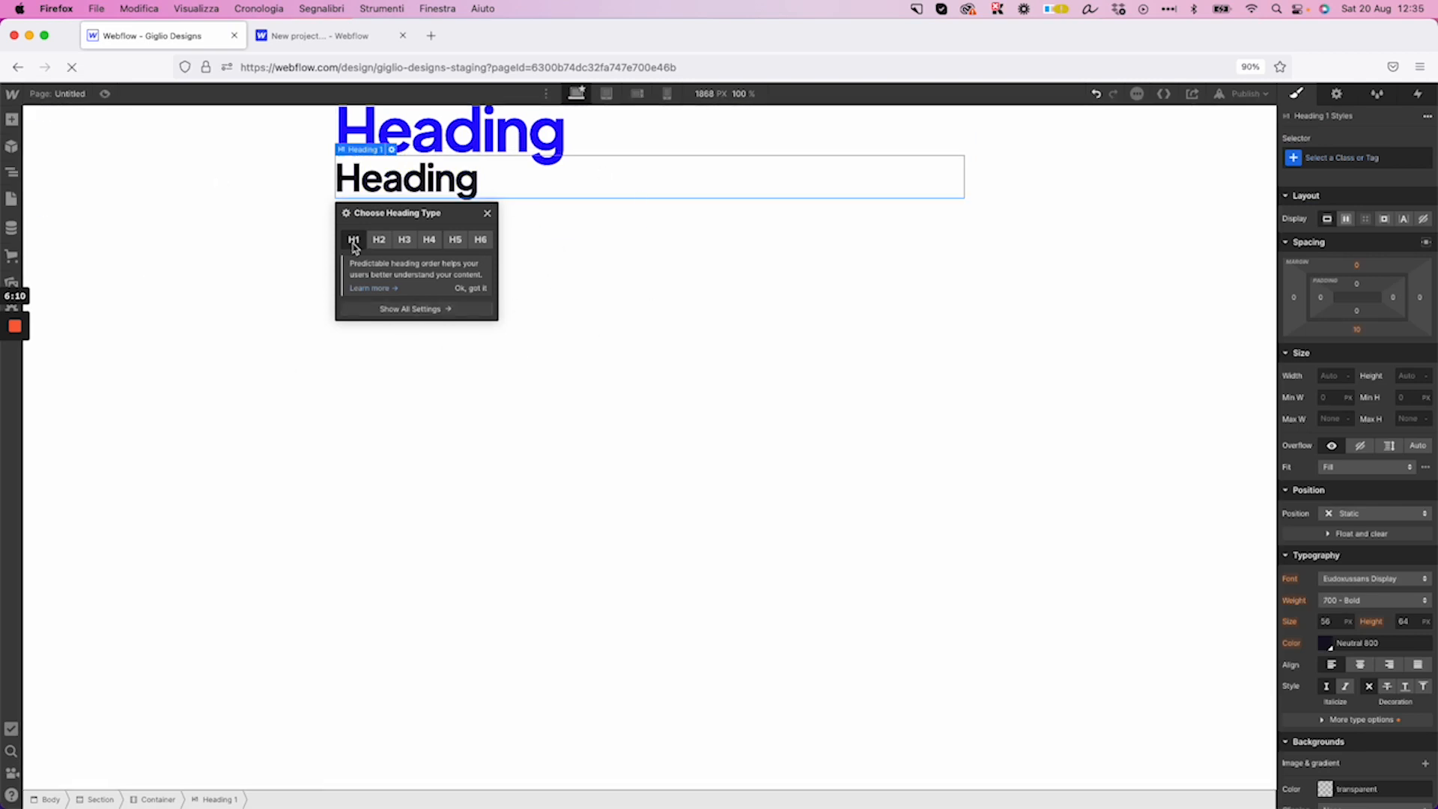
Remove the Special Heading class from the first heading
left_click(457, 139)
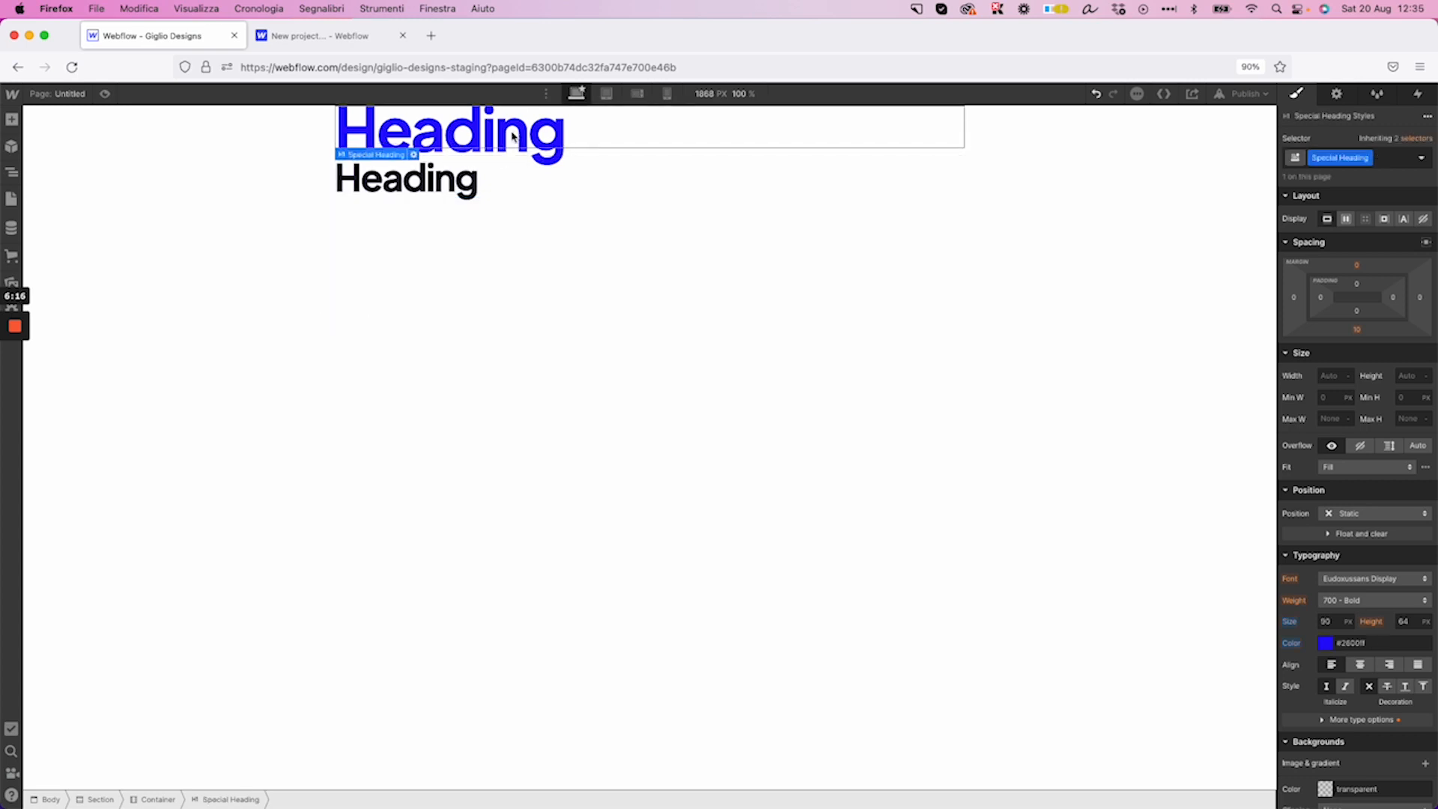
left_click(1385, 158)
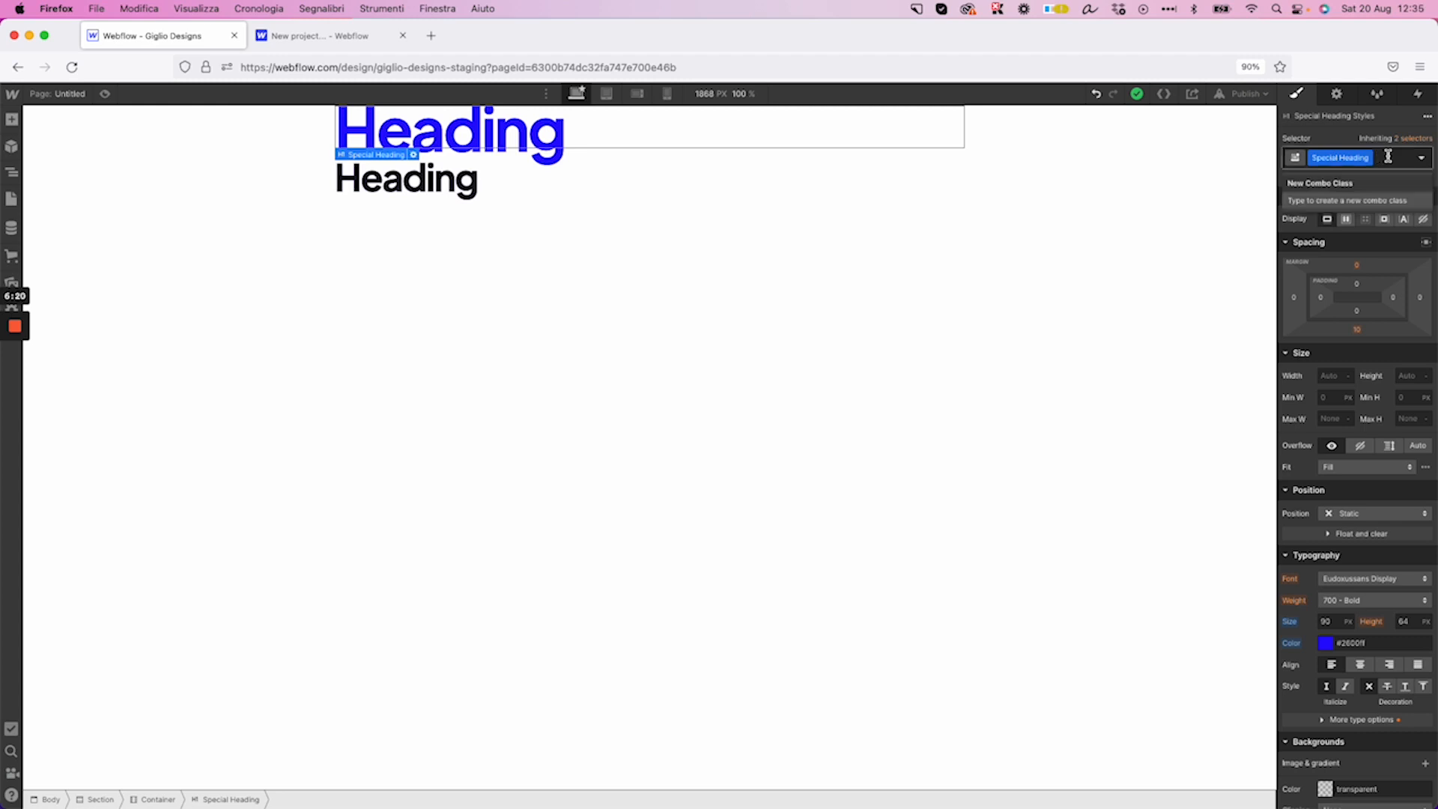
key("BackSpace")
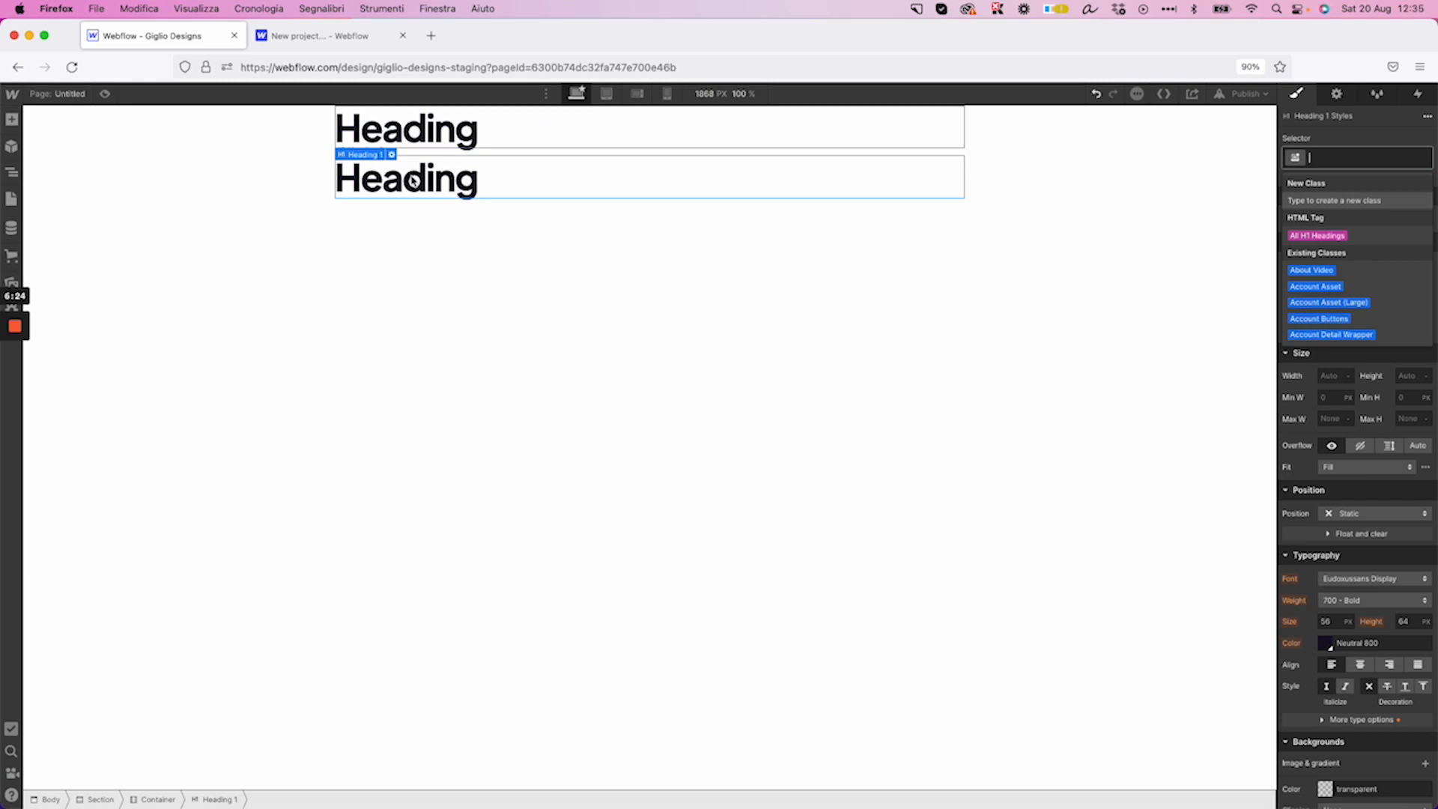
Select the All H1 Headings tag for the second heading and set its font size to 60 px
left_click(1340, 238)
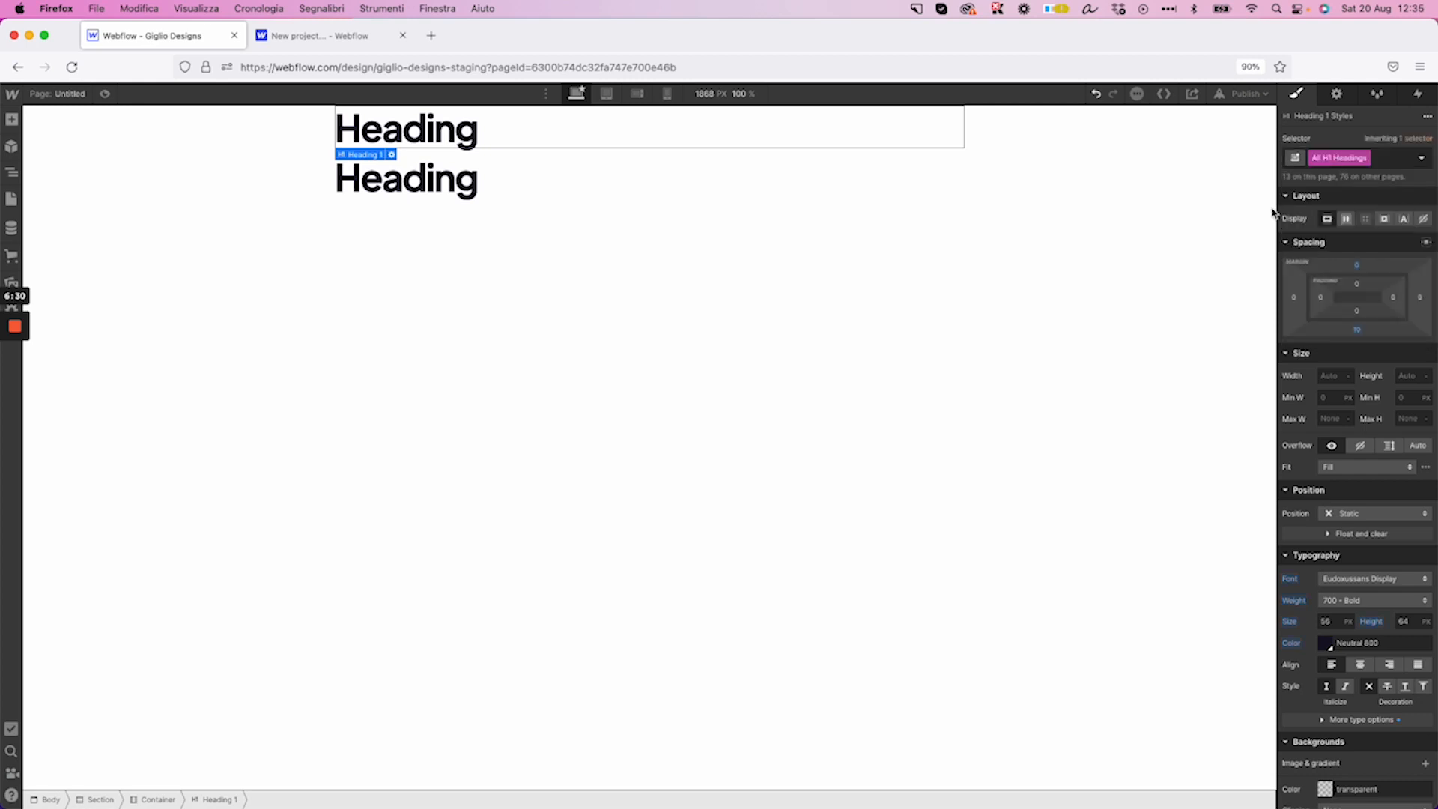
left_click(1337, 622)
type("60")
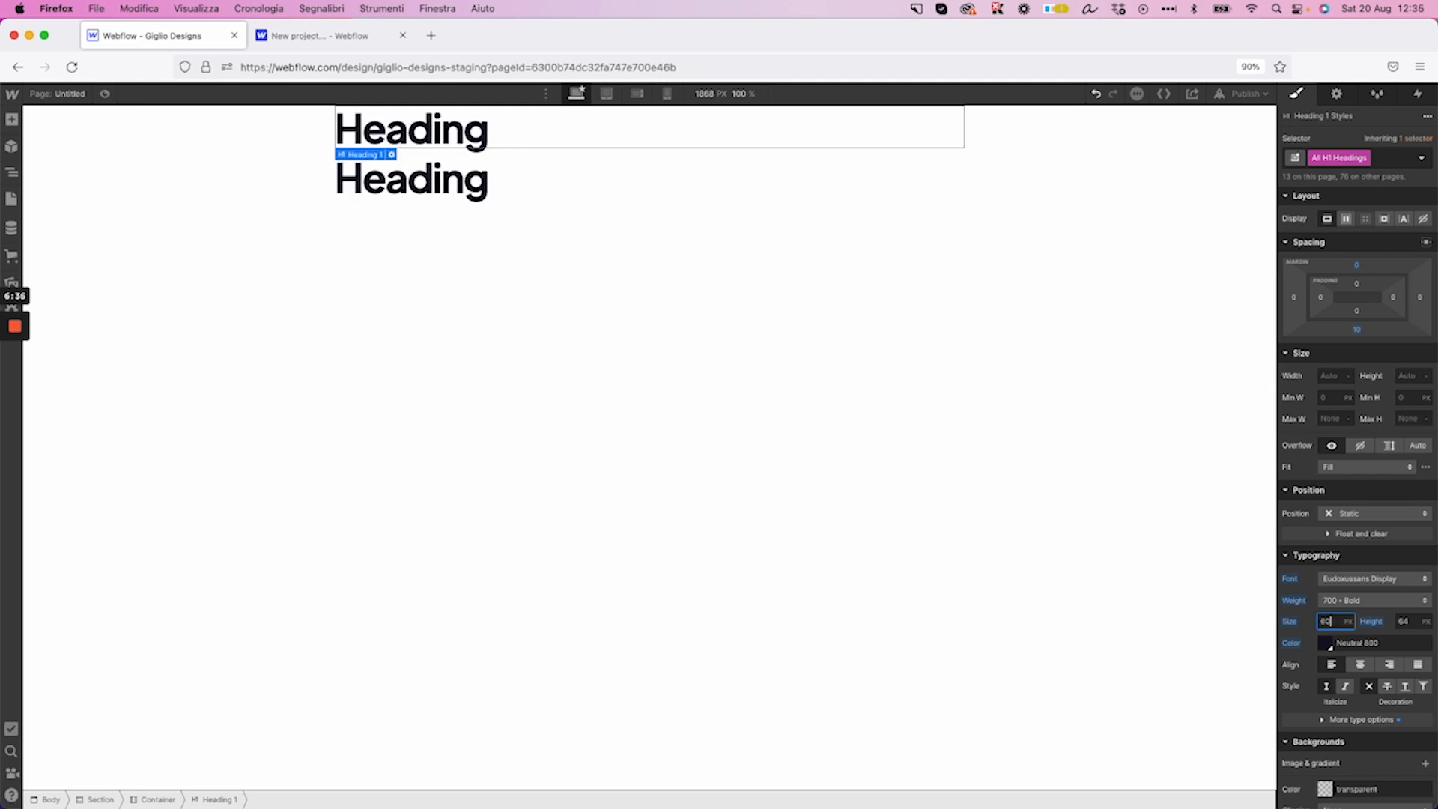
Set the text color of the All H1 Headings tag to the Royal Blue Light swatch
left_click(1325, 643)
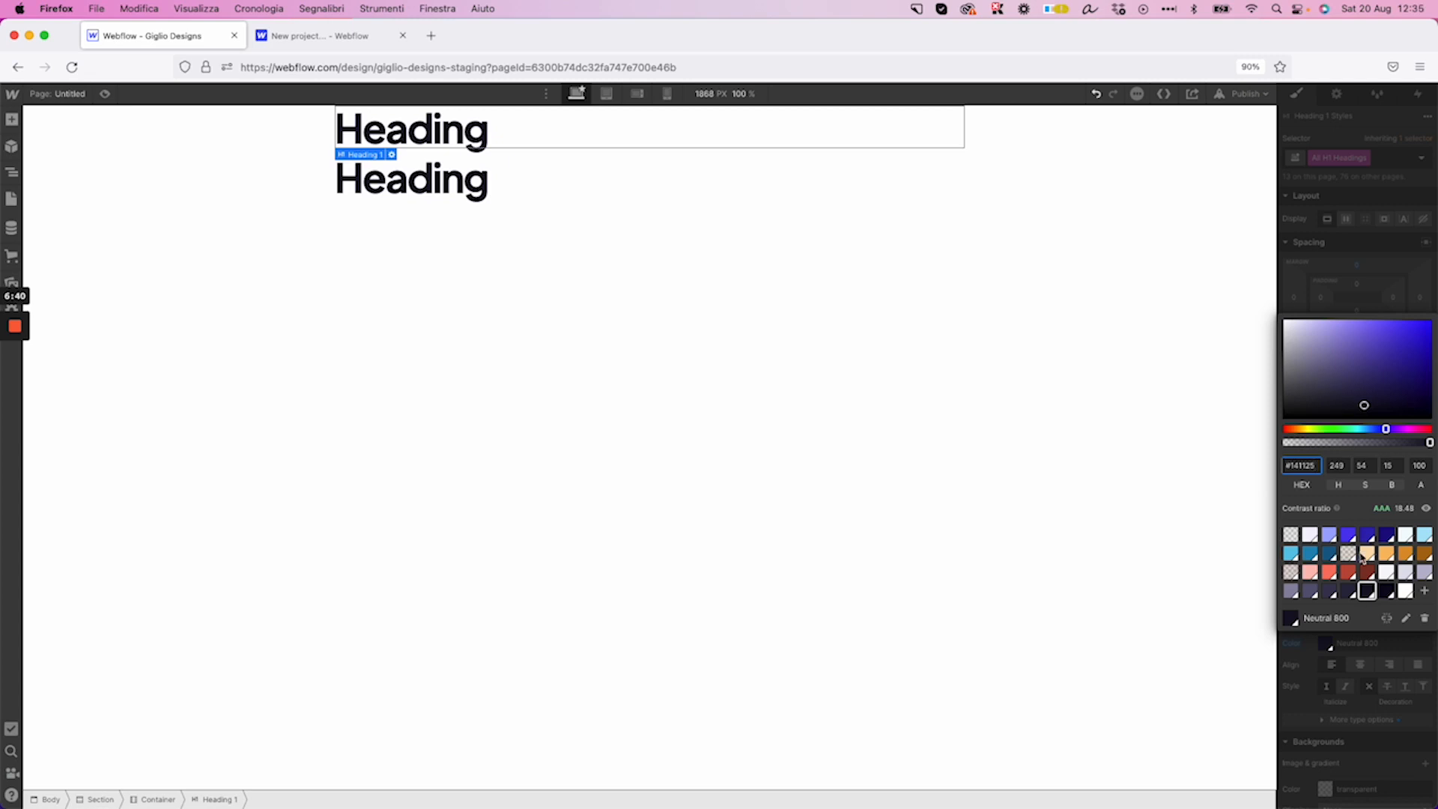
left_click(1390, 538)
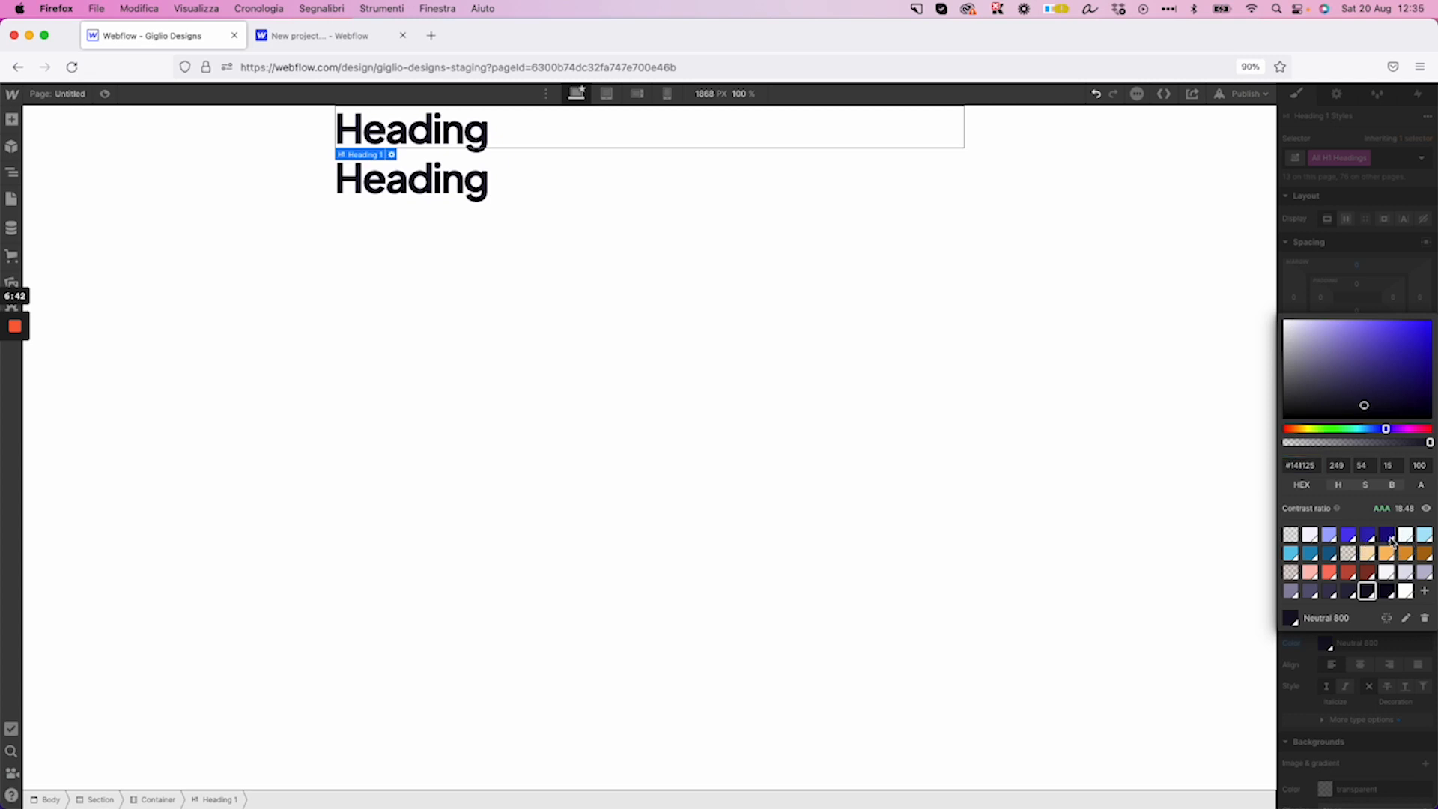
left_click(1330, 536)
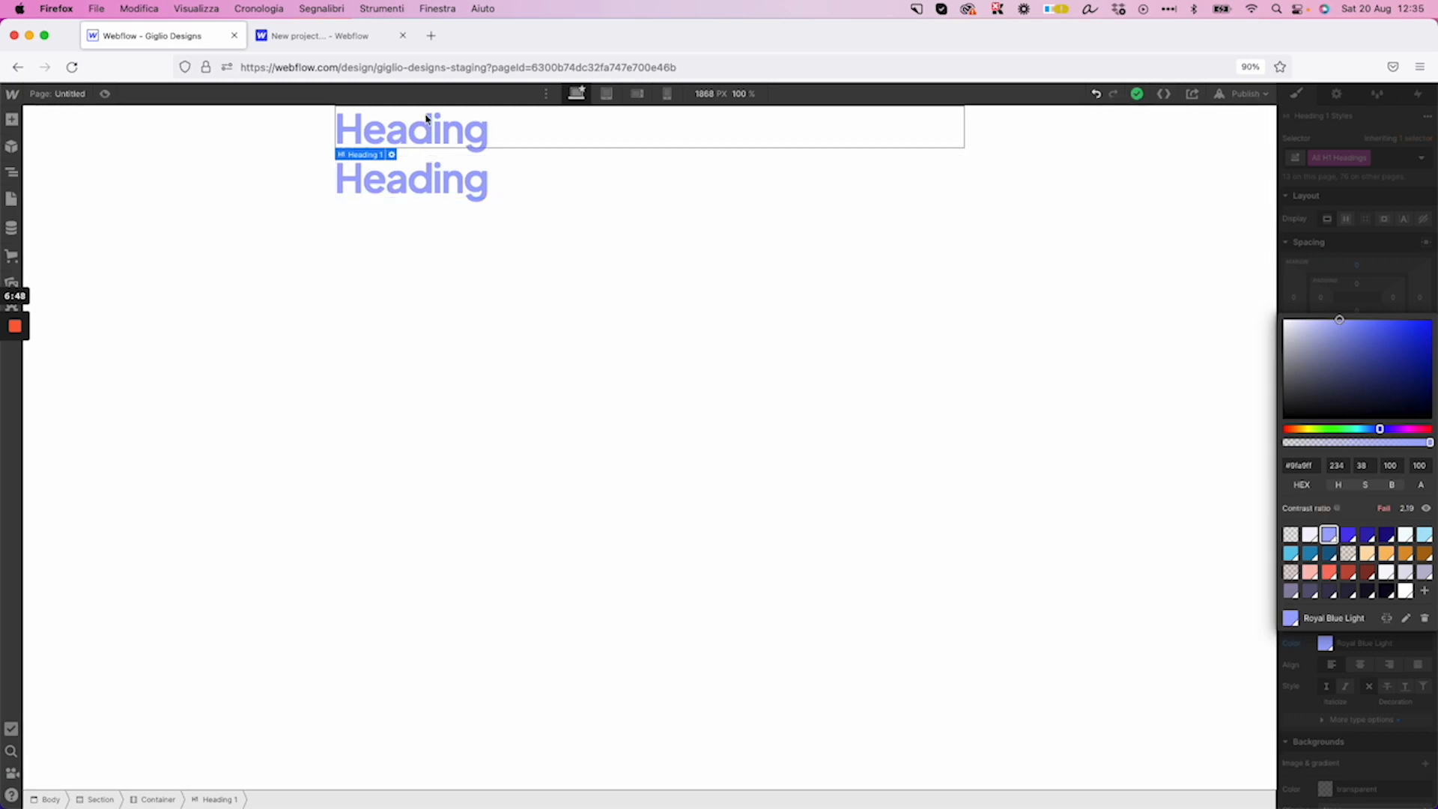
left_click(1353, 256)
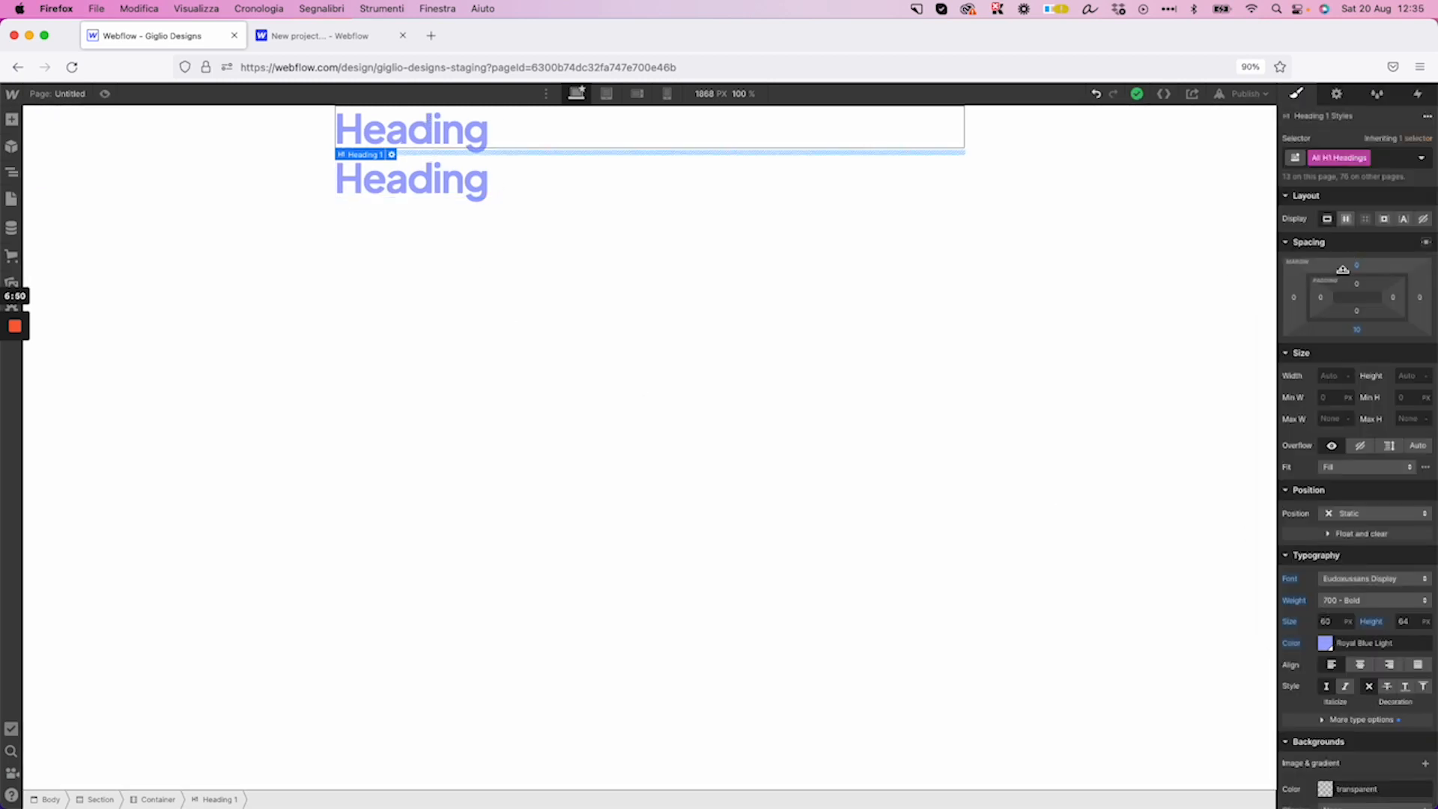
Delete the second heading from the Container
left_click(546, 177)
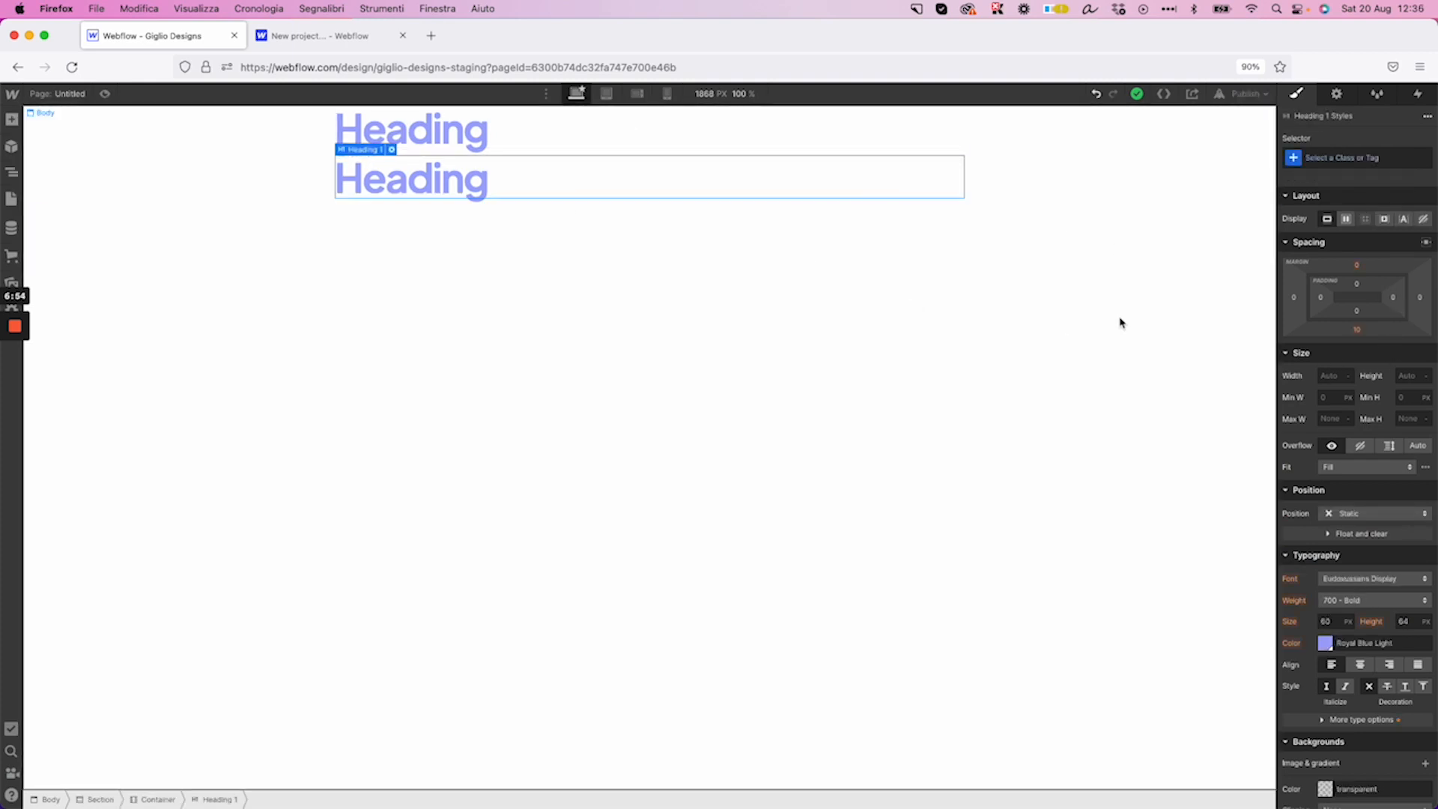
key("Delete")
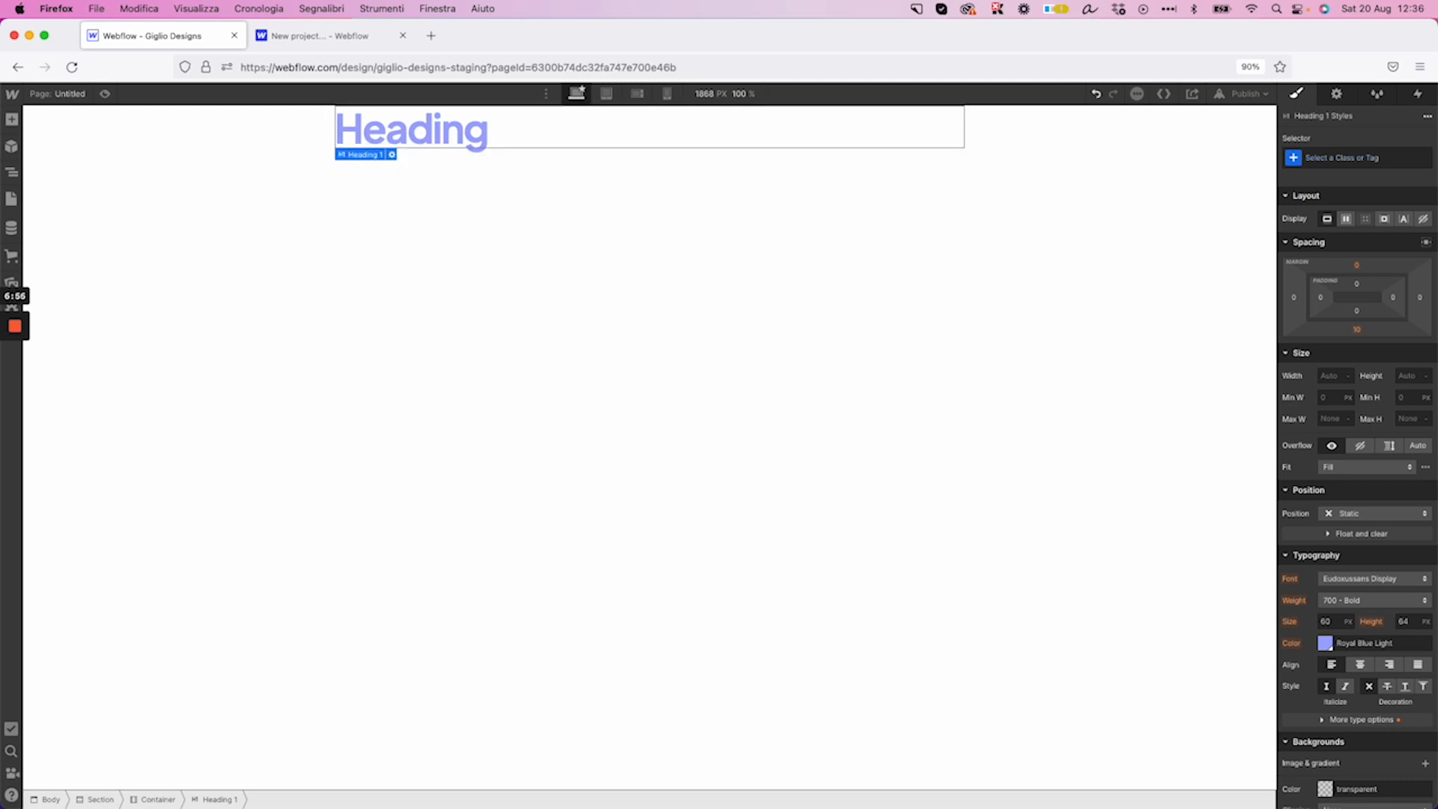
Target the All H1 Headings tag on the remaining heading and set its text color to the near-black swatch
left_click(1327, 644)
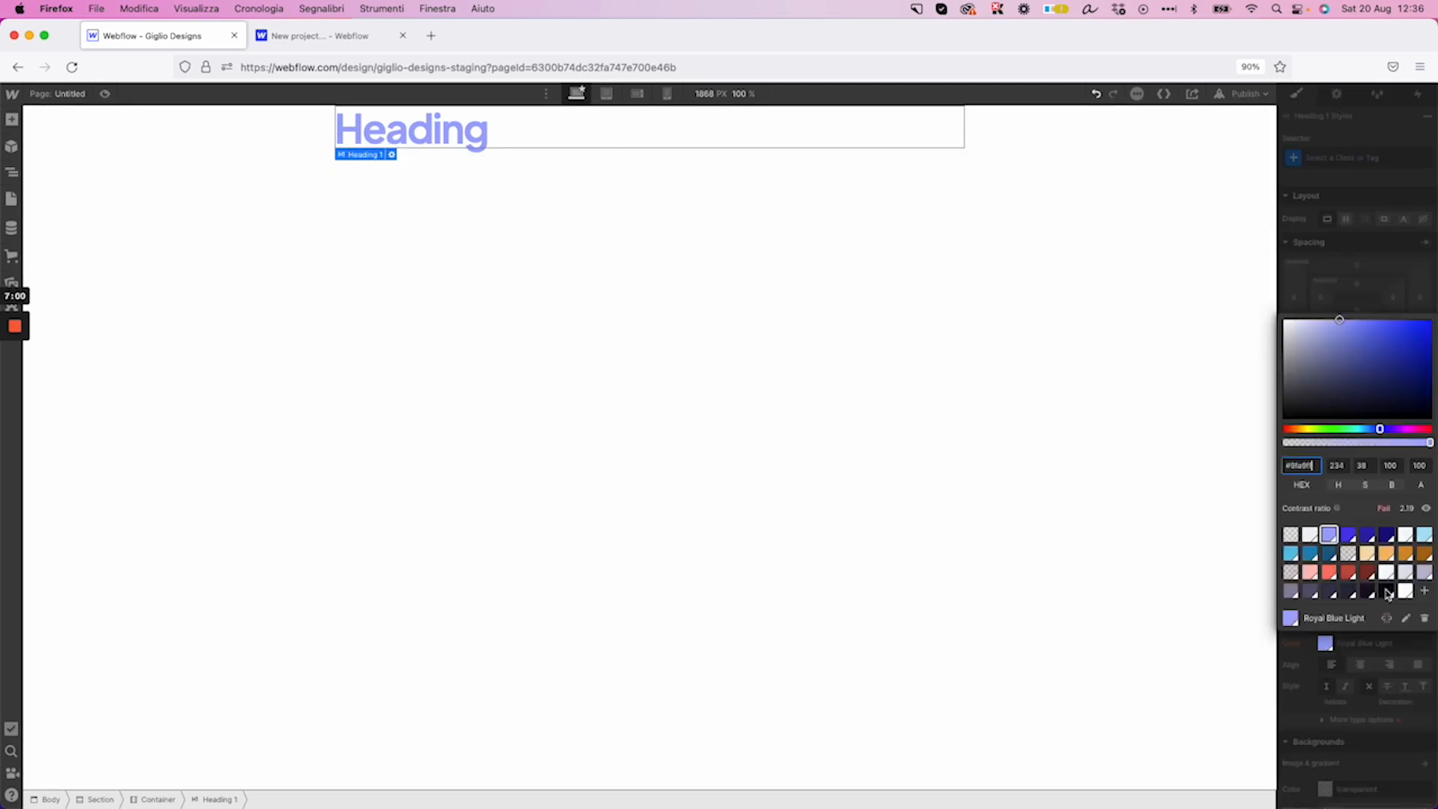
left_click(1341, 184)
left_click(1327, 153)
left_click(1320, 236)
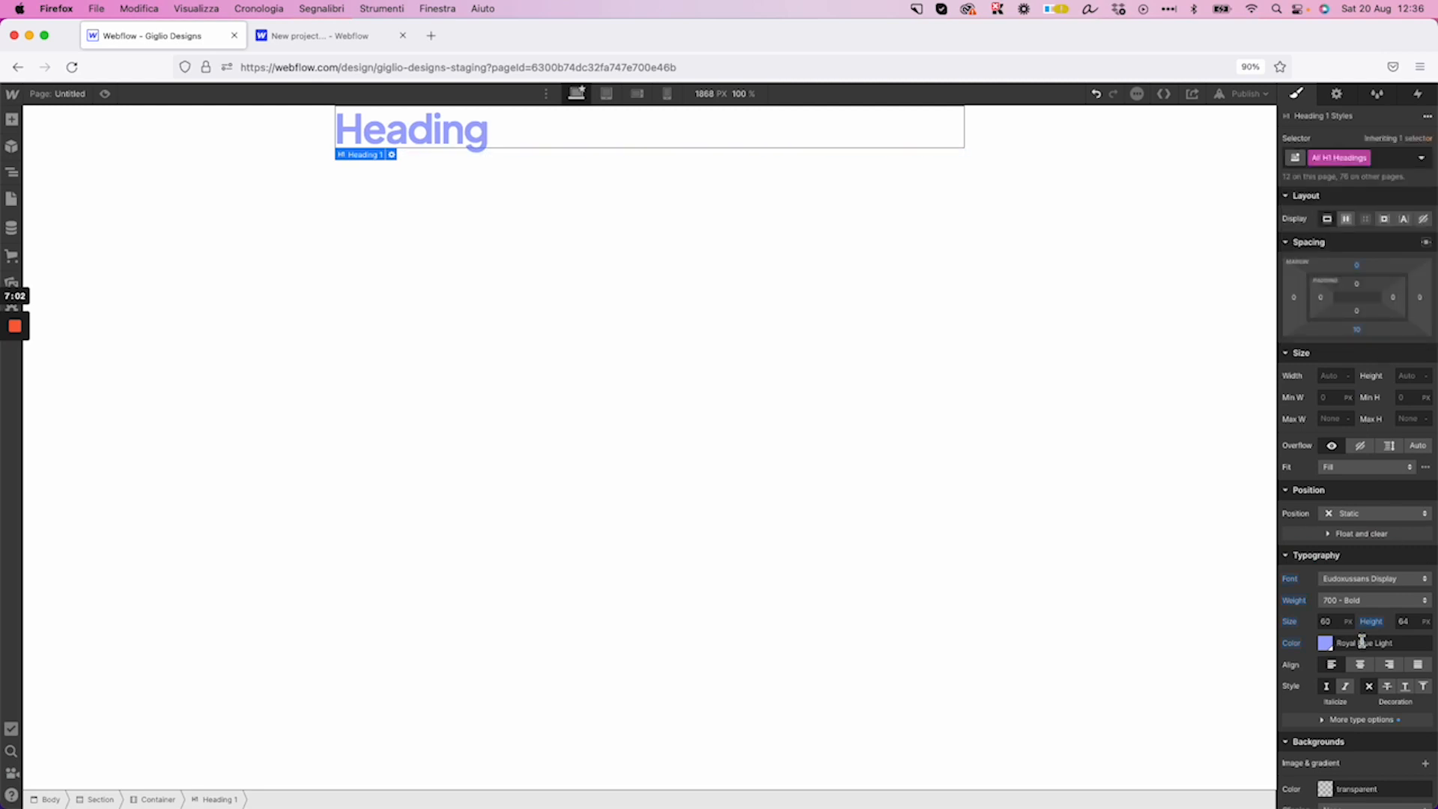
left_click(1326, 644)
left_click(1391, 595)
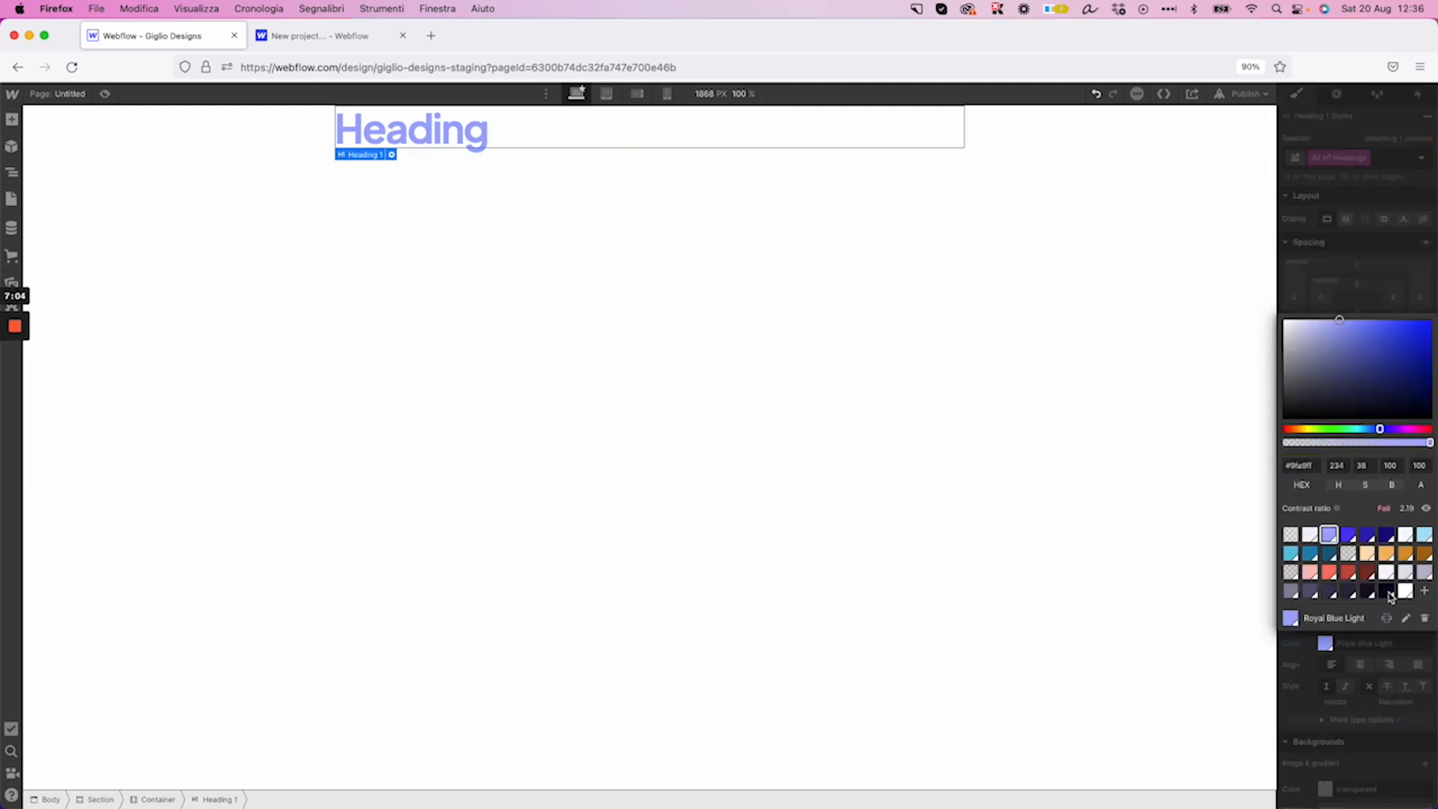
left_click(545, 336)
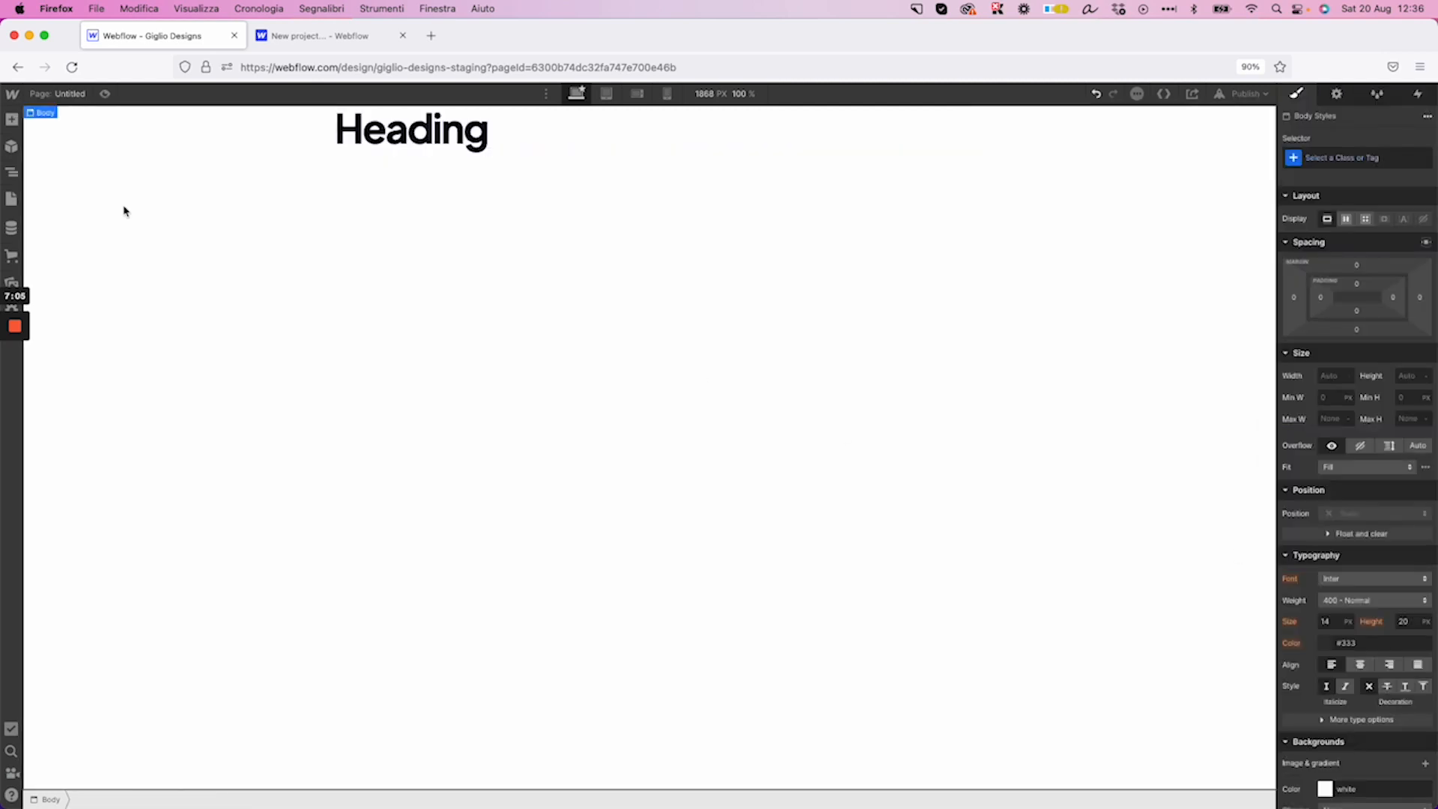
Add a Paragraph element below the heading inside the Container
left_click(12, 120)
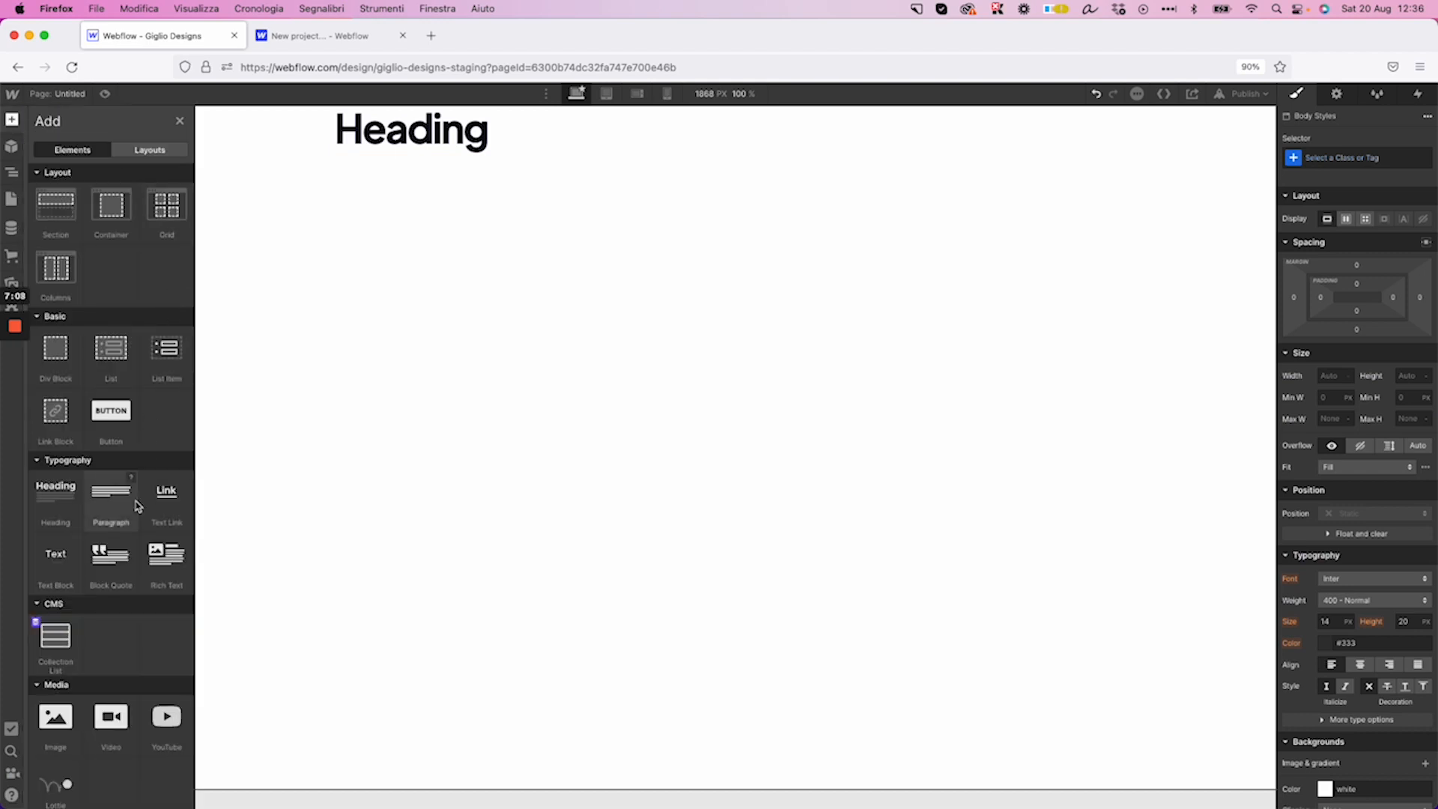
left_click_drag(129, 506, 458, 153)
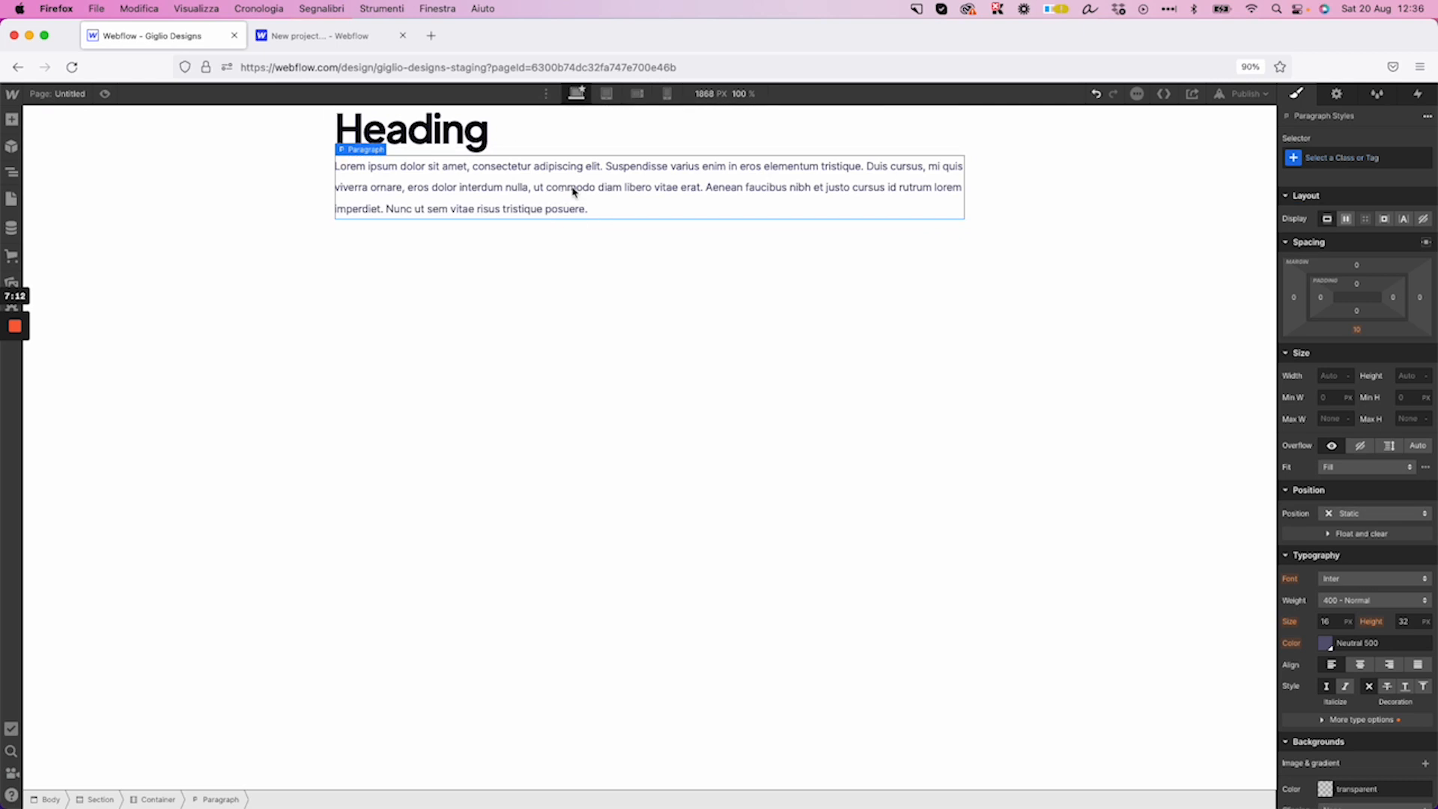
Add an Image element below the paragraph and open the asset library to choose its picture
left_click(12, 124)
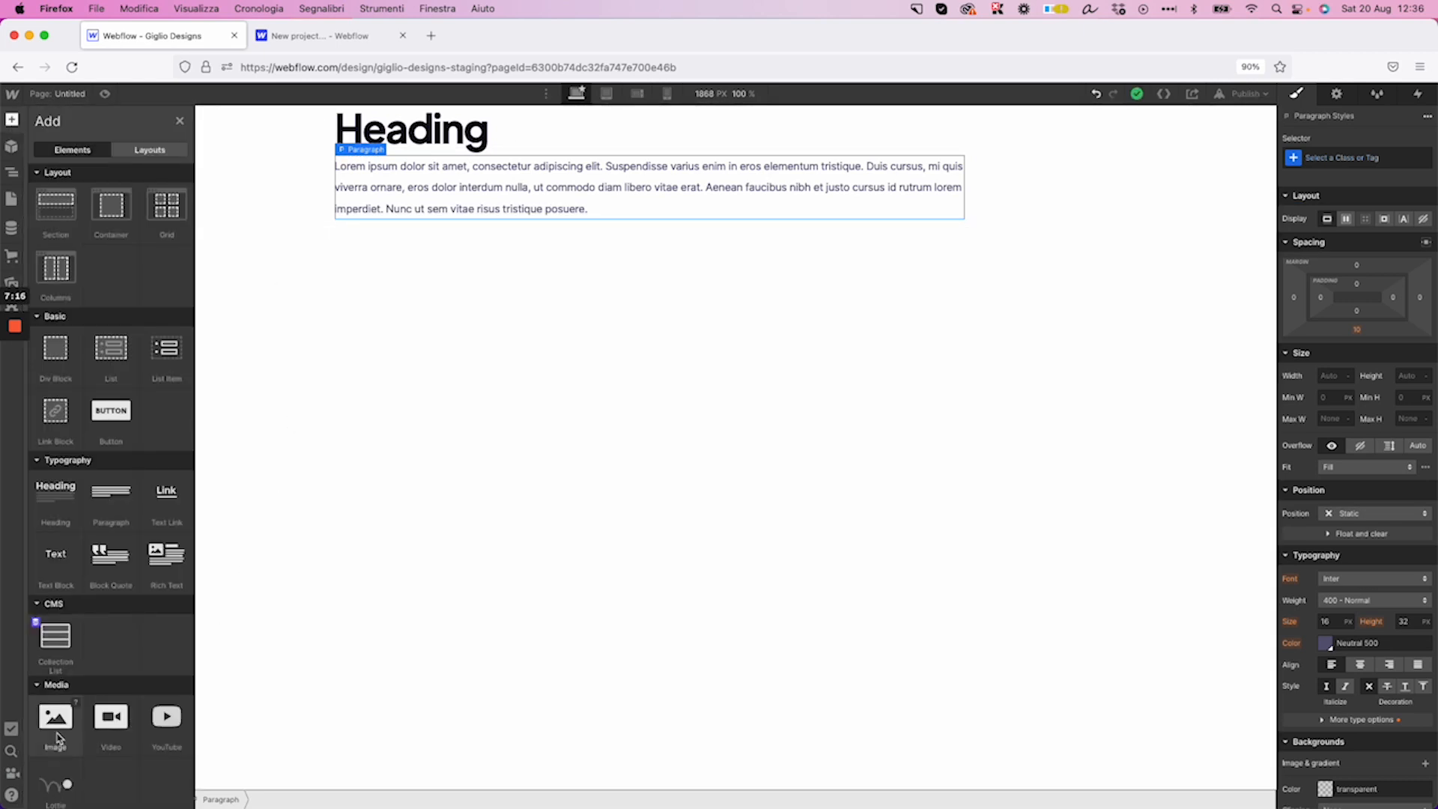
left_click_drag(58, 738, 558, 218)
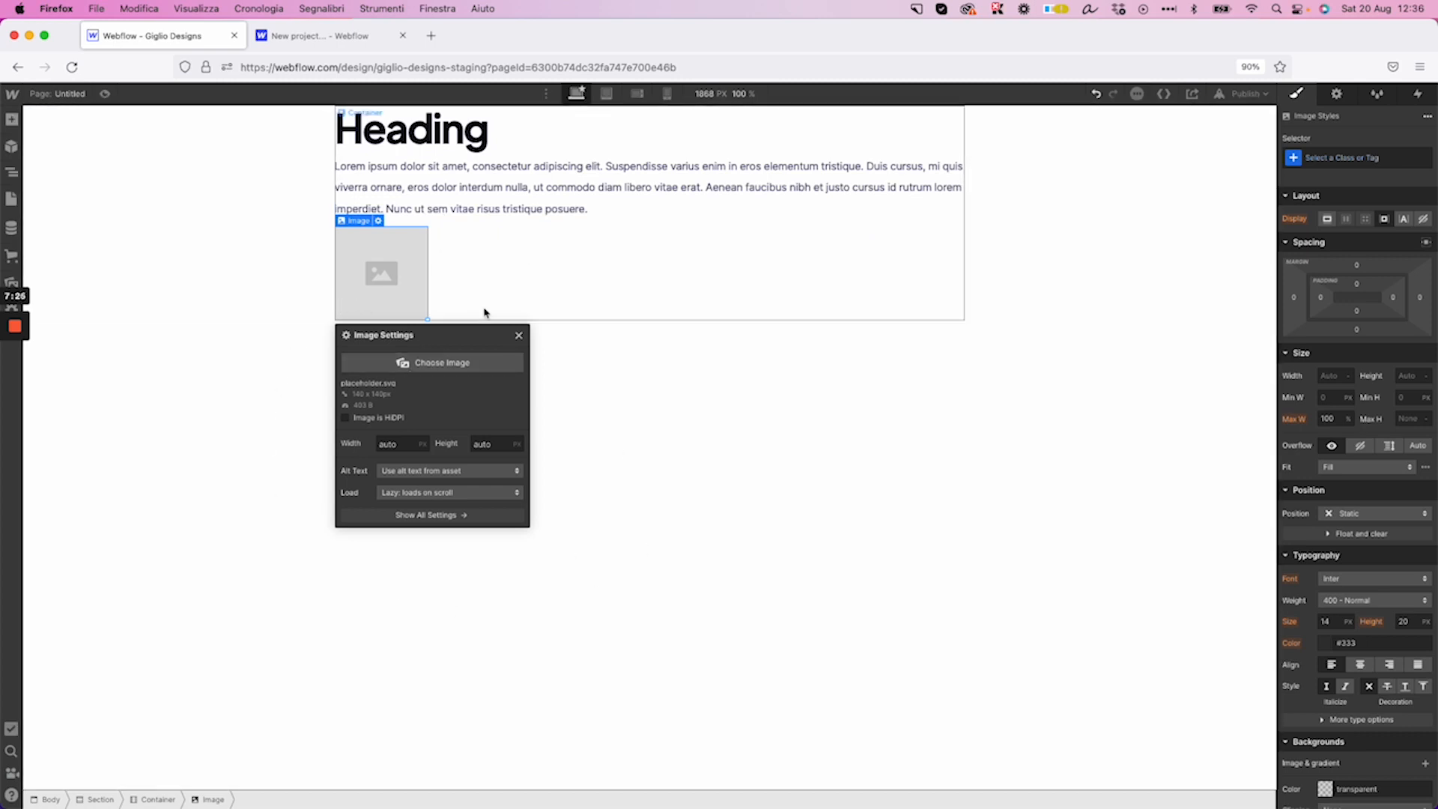
left_click(438, 372)
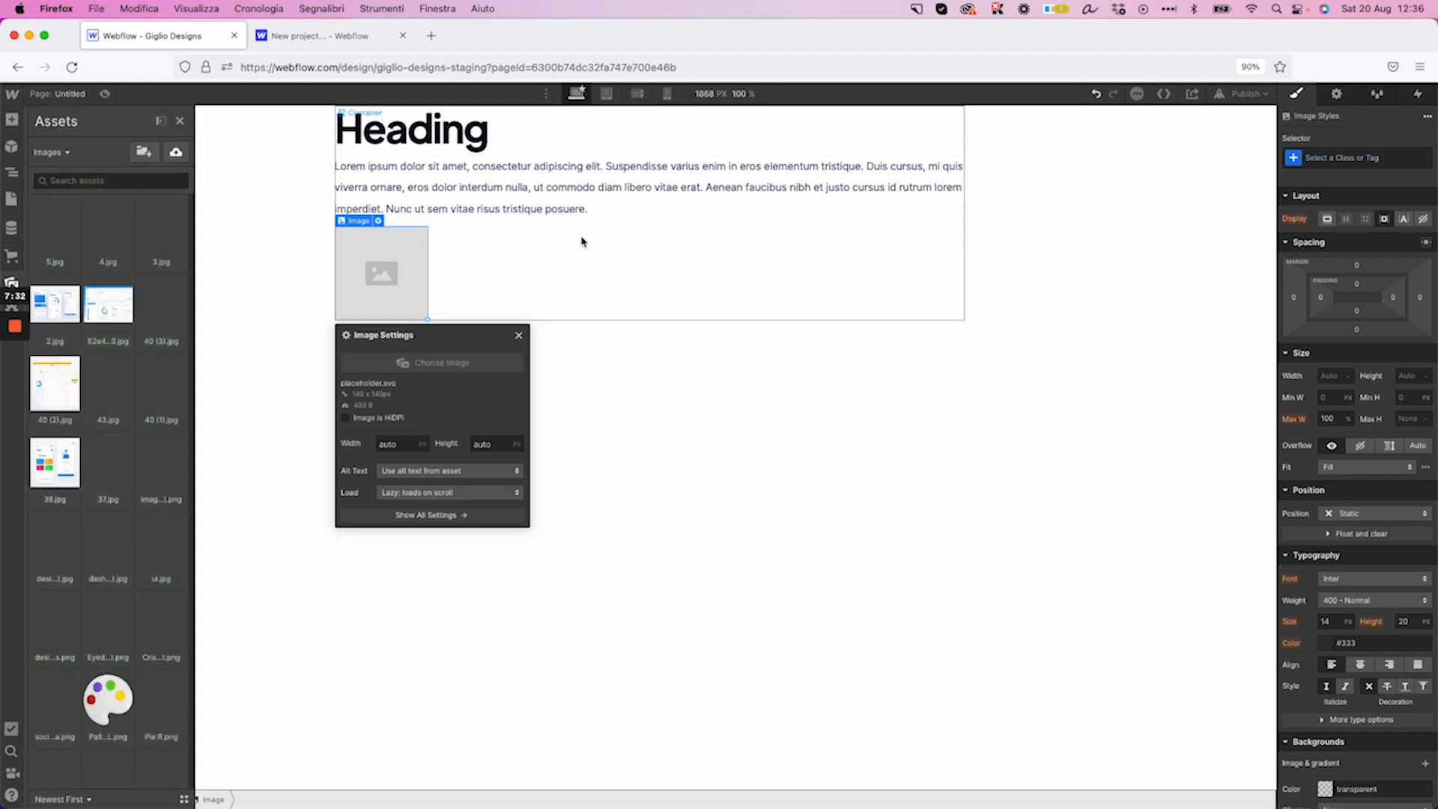
Try the assets 40 (3).jpg and 37.jpg on the Image element, undoing each choice
left_click(173, 343)
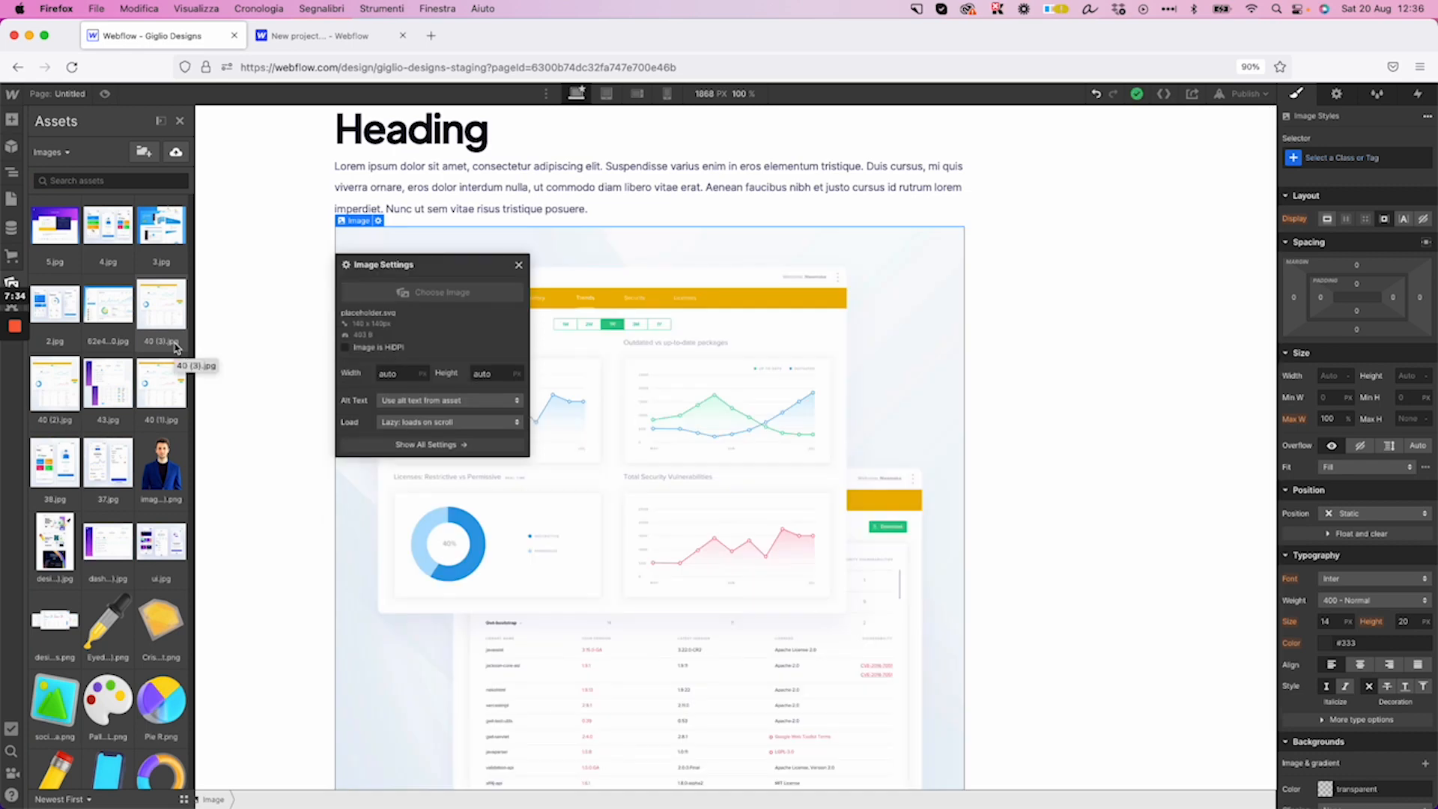
key("super+z")
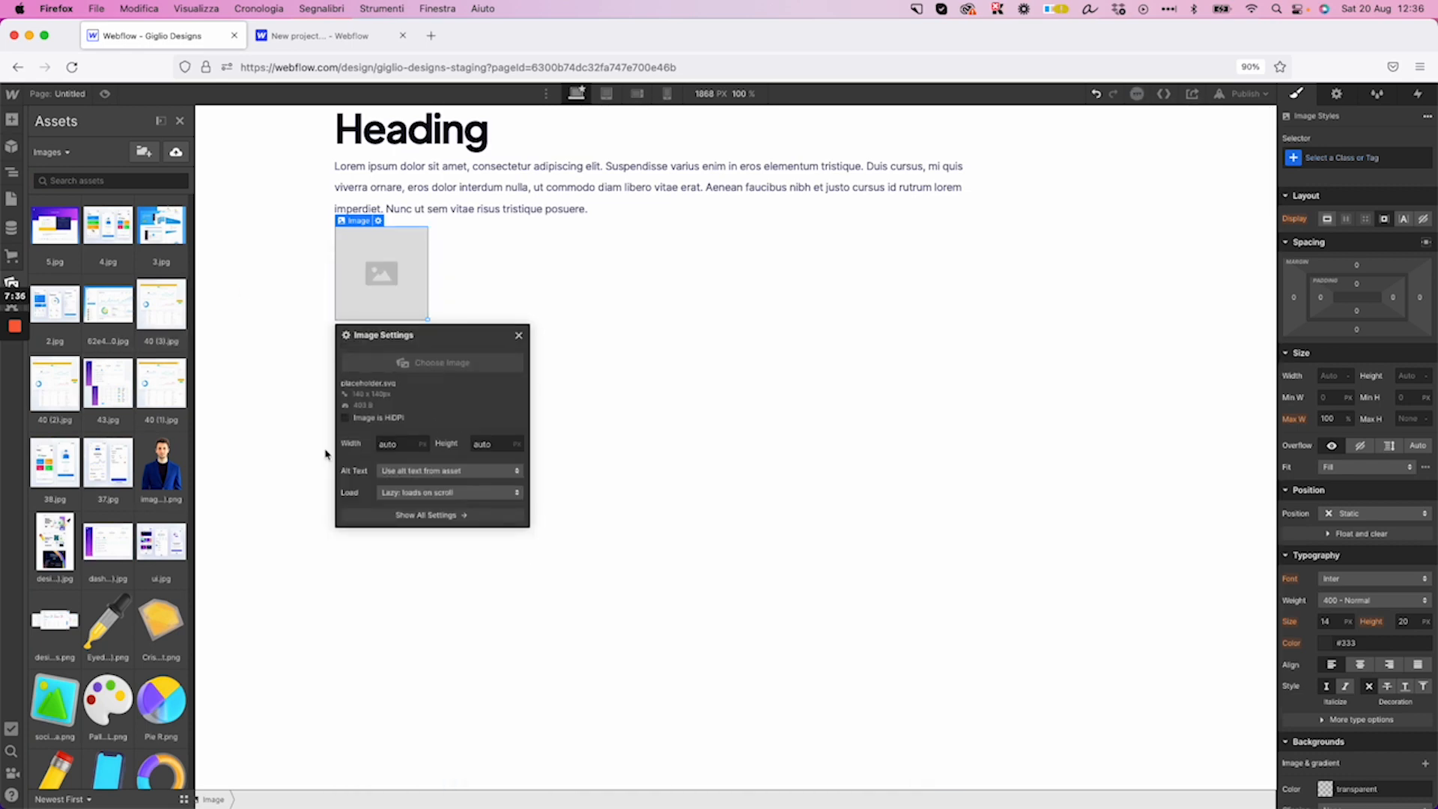
left_click(112, 468)
key("super+z")
Narrow the browser window to expose the desktop and select the file Wavy_Bus-21_Single-07 1.jpg there
left_click_drag(1432, 26, 1152, 11)
left_click_drag(1345, 260, 1045, 461)
left_click(754, 362)
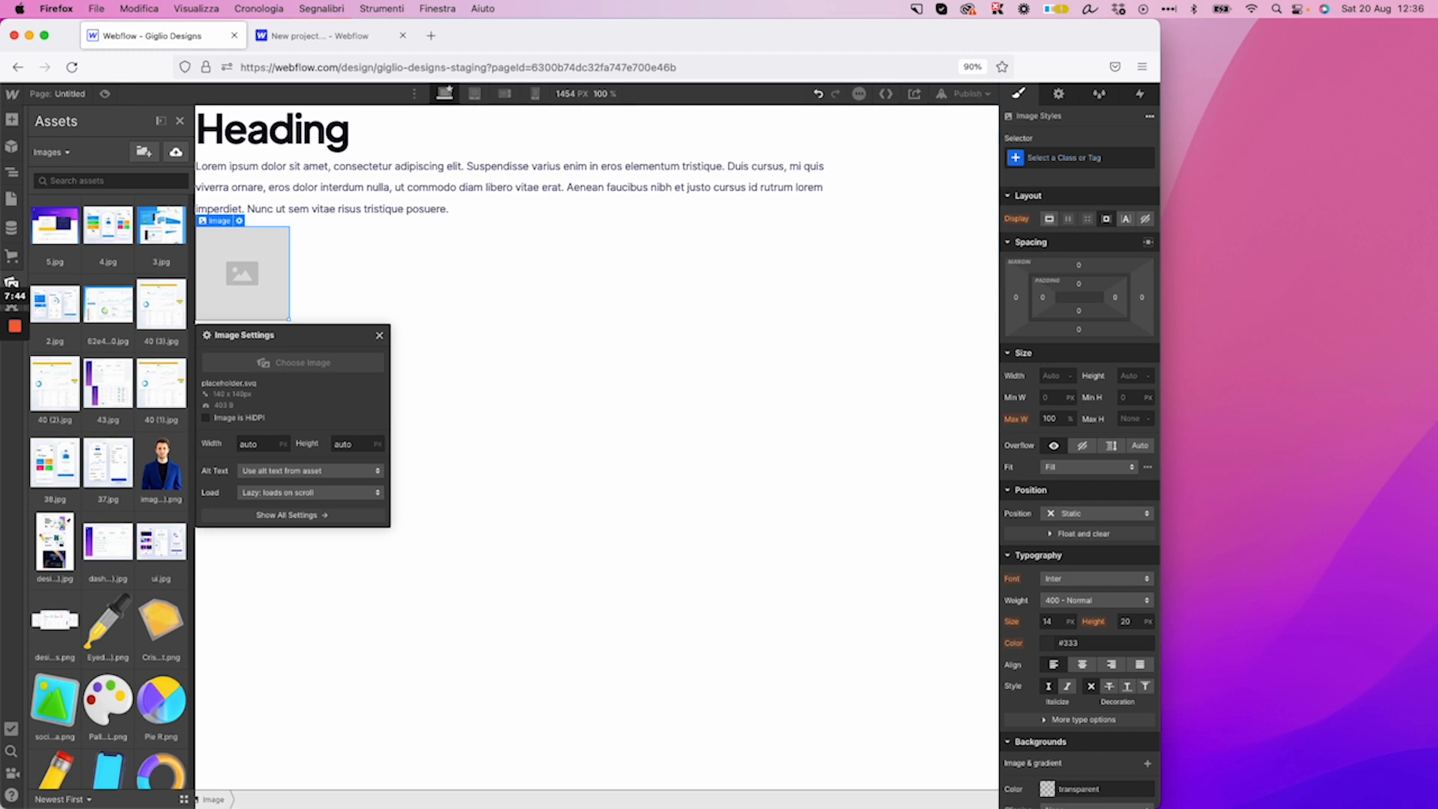
left_click_drag(1216, 292, 1252, 295)
left_click_drag(1226, 350, 1269, 324)
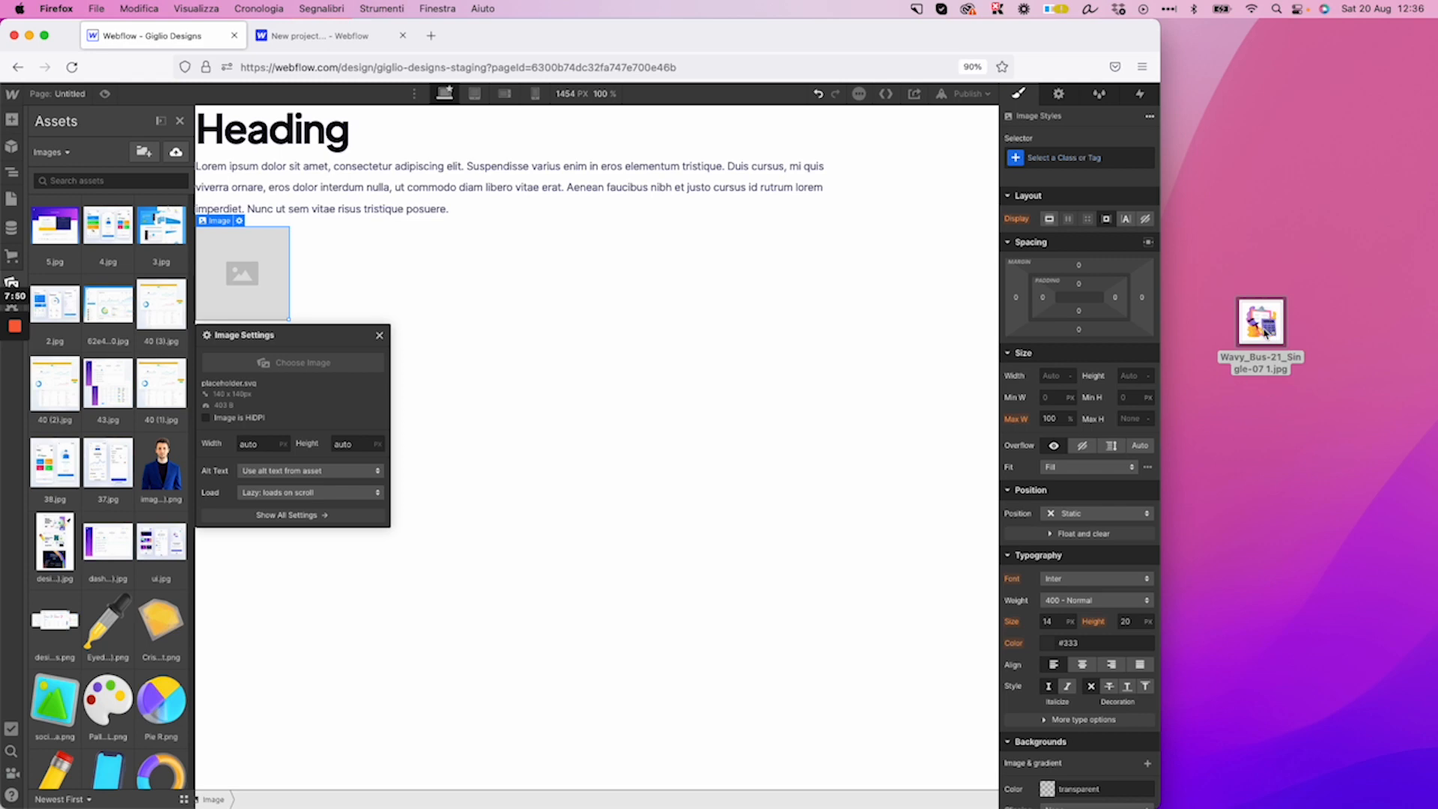
Preview Wavy_Bus-21_Single-07 1.jpg on the desktop and upload it to the site's assets
left_click(1264, 332)
key("space")
key("space")
left_click_drag(1266, 327, 112, 405)
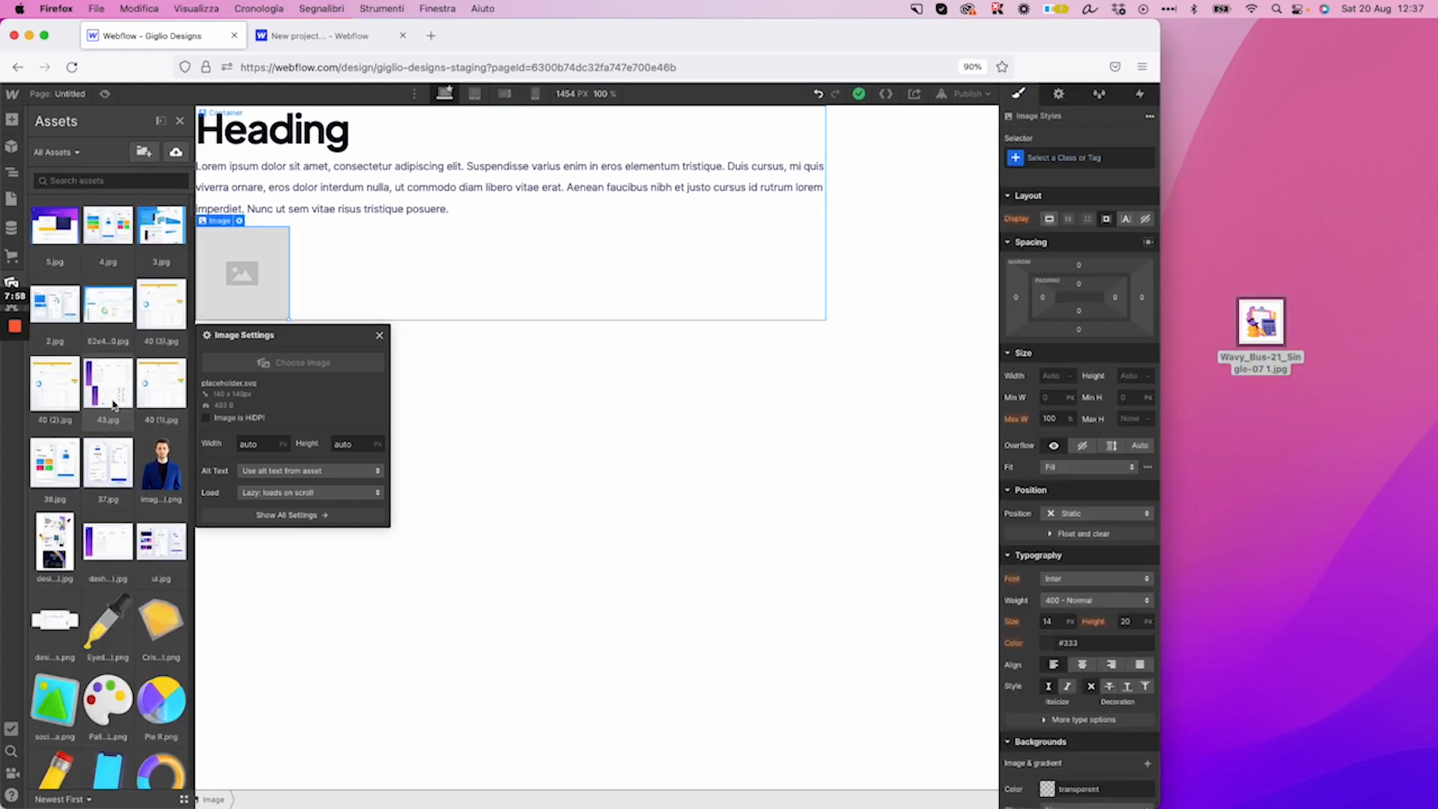
Apply the uploaded Wavy_Bus-21_Single-07 1.jpg to the Image element and move its settings dialog away from the picture
left_click(156, 290)
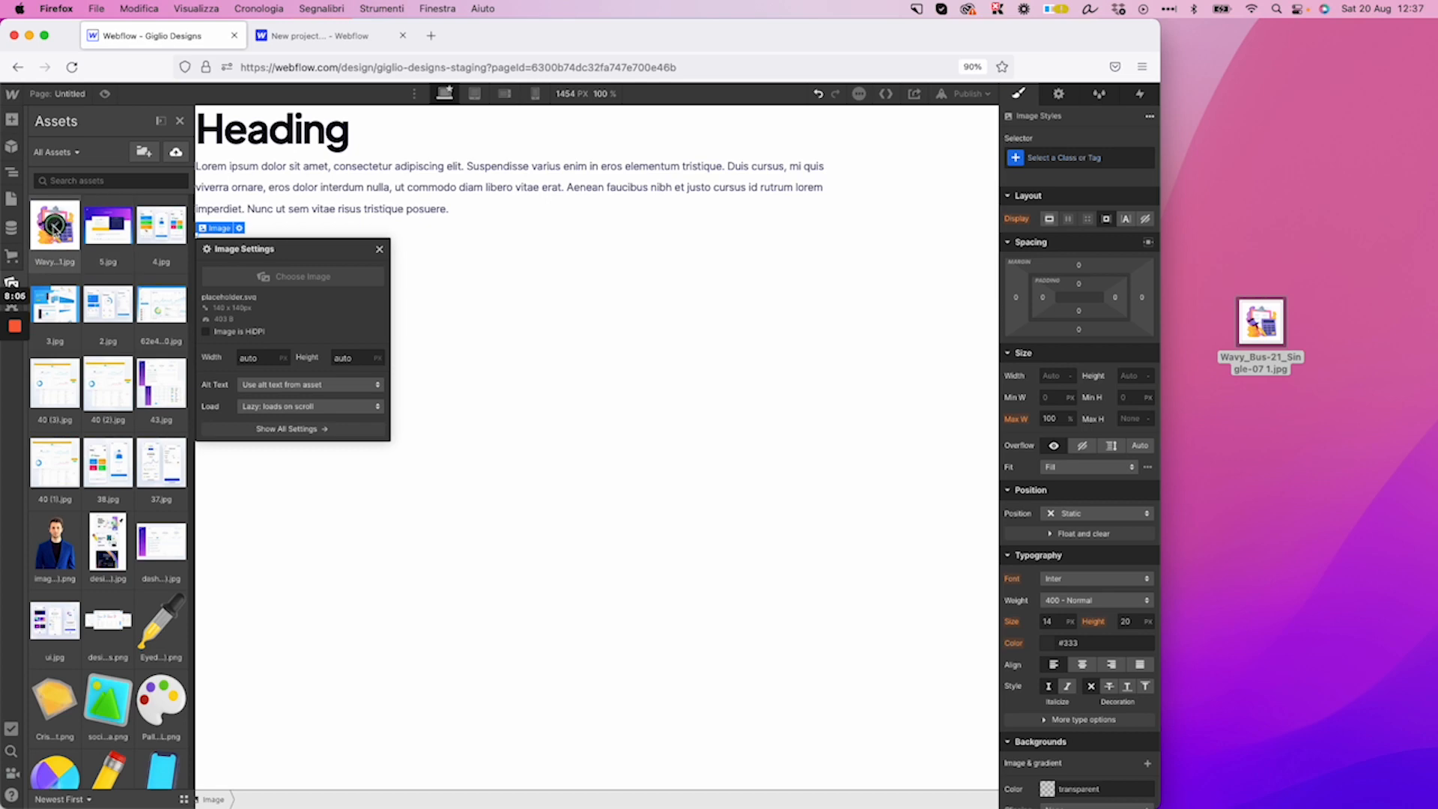
left_click(54, 224)
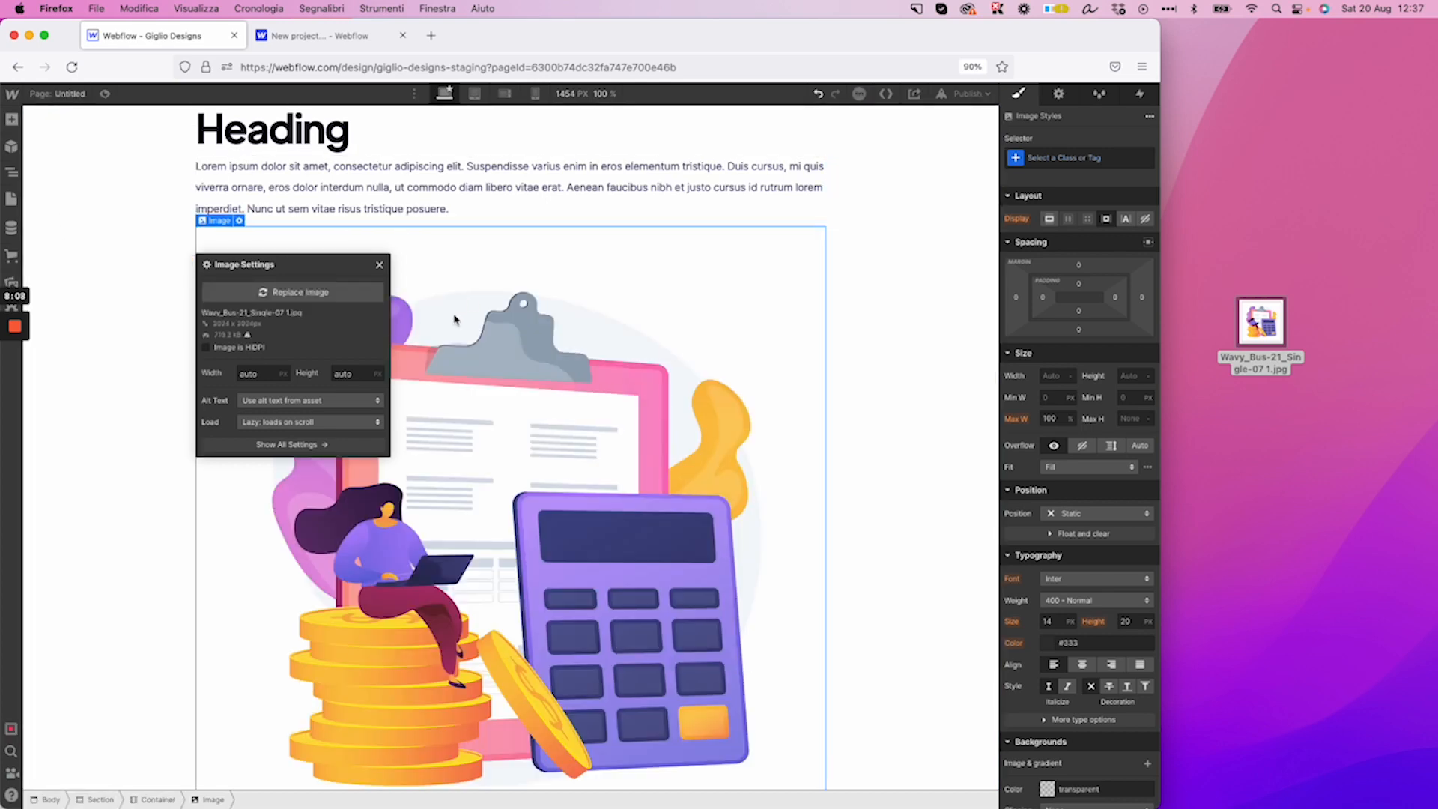
left_click_drag(293, 265, 856, 231)
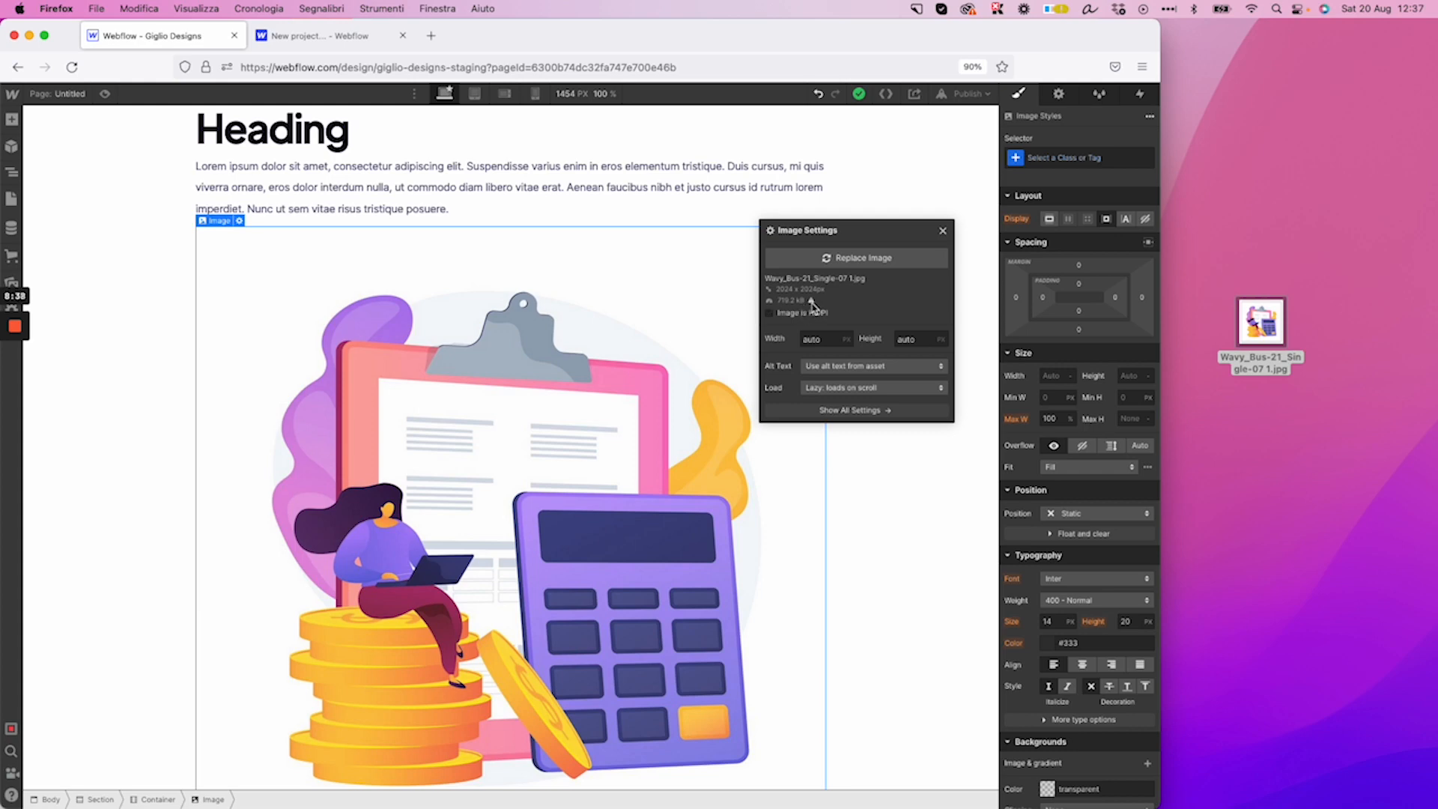
Restore the browser window to full width, mark the image as HiDPI and set its width to 100 px
double_click(1039, 41)
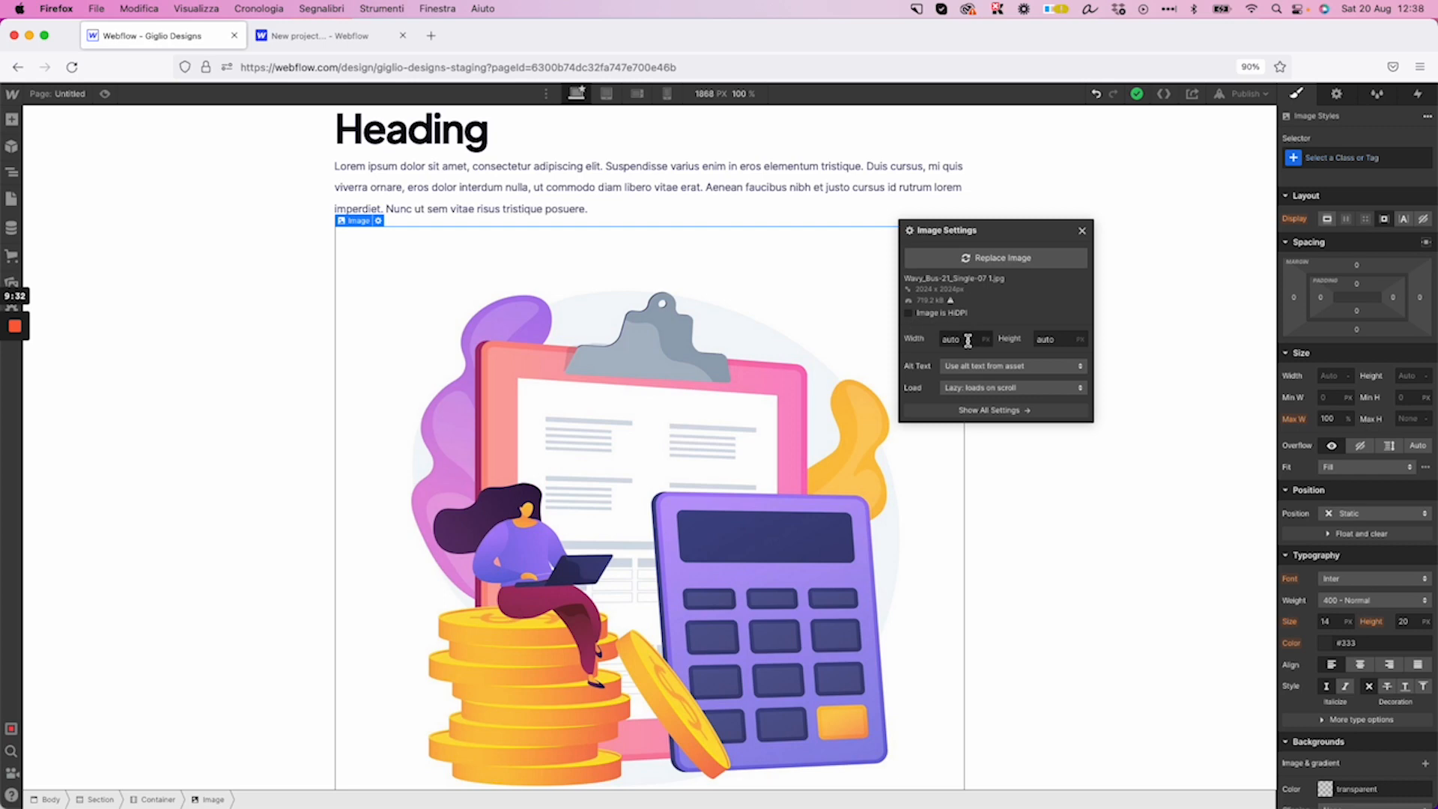
left_click(910, 313)
left_click(910, 314)
left_click(966, 335)
type("100")
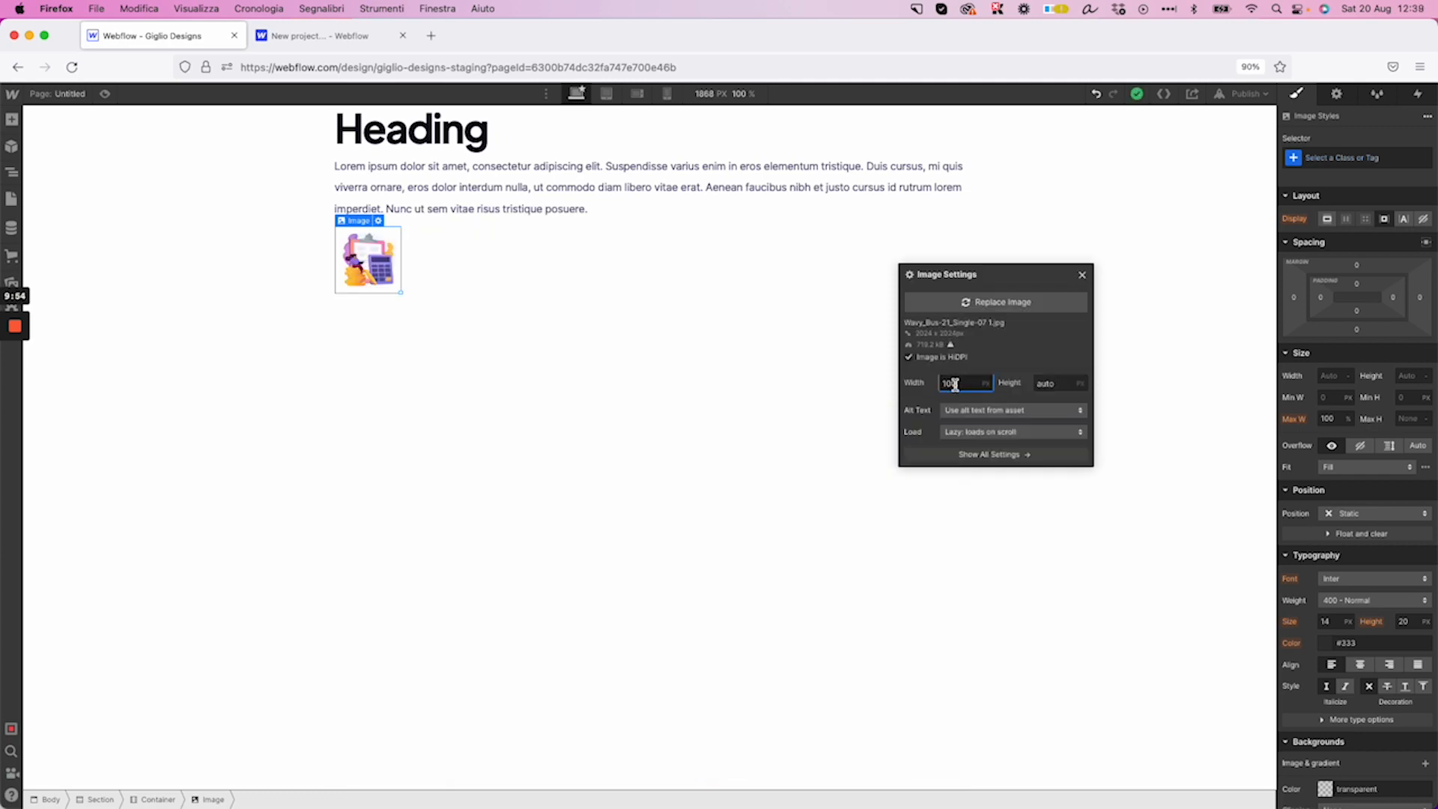
Increase the image's width in 10 px increments up to 350 px
key("shift+Up")
key("shift+Up")
key("shift+Up")
key("shift+Up")
key("shift+Up")
key("shift+Up")
key("shift+Up")
key("shift+Up")
key("shift+Up")
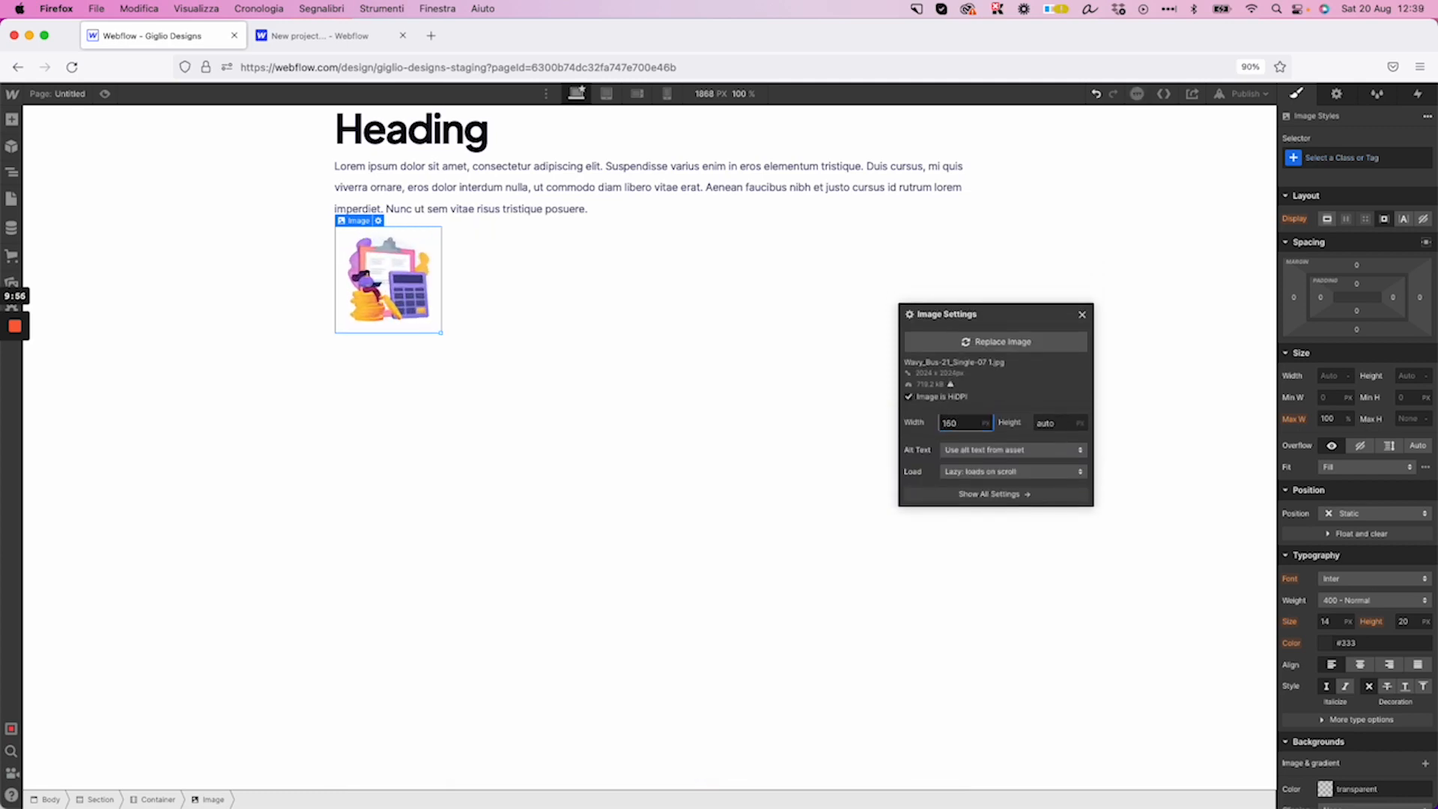
key("shift+Up")
key("shift+Up")
key("shift+Up")
key("shift+Up")
key("shift+Up")
key("shift+Up")
key("shift+Up")
key("shift+Up")
key("shift+Up")
key("shift+Up")
key("shift+Up")
key("shift+Up")
key("shift+Up")
key("shift+Up")
key("shift+Up")
key("shift+Up")
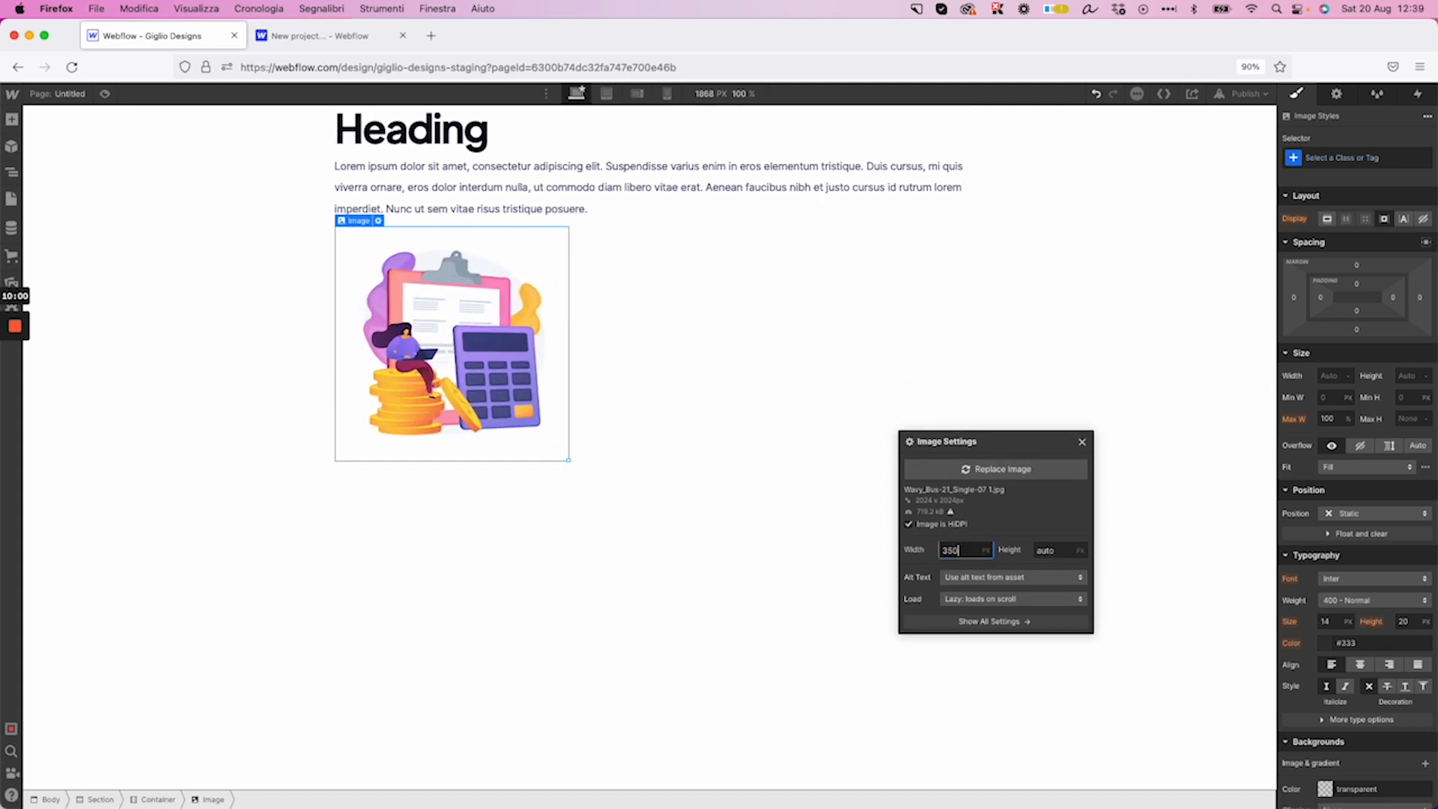
Clear the image's custom width so it returns to Auto and close its settings
key("super+a")
key("BackSpace")
key("Return")
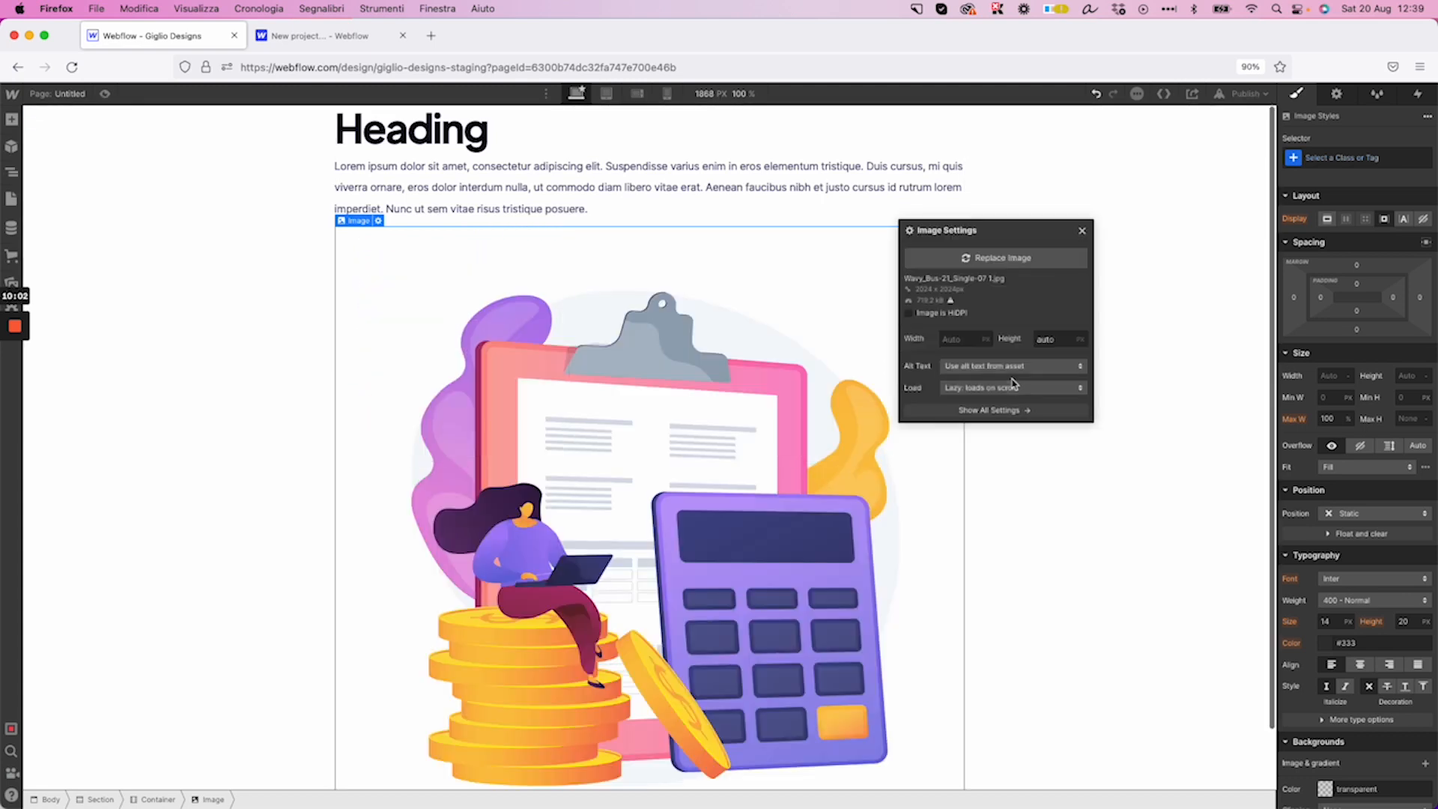
left_click(1083, 233)
Shrink the image freehand from its corner to under half the container's width and deselect it
scroll(991, 340, "down", 2)
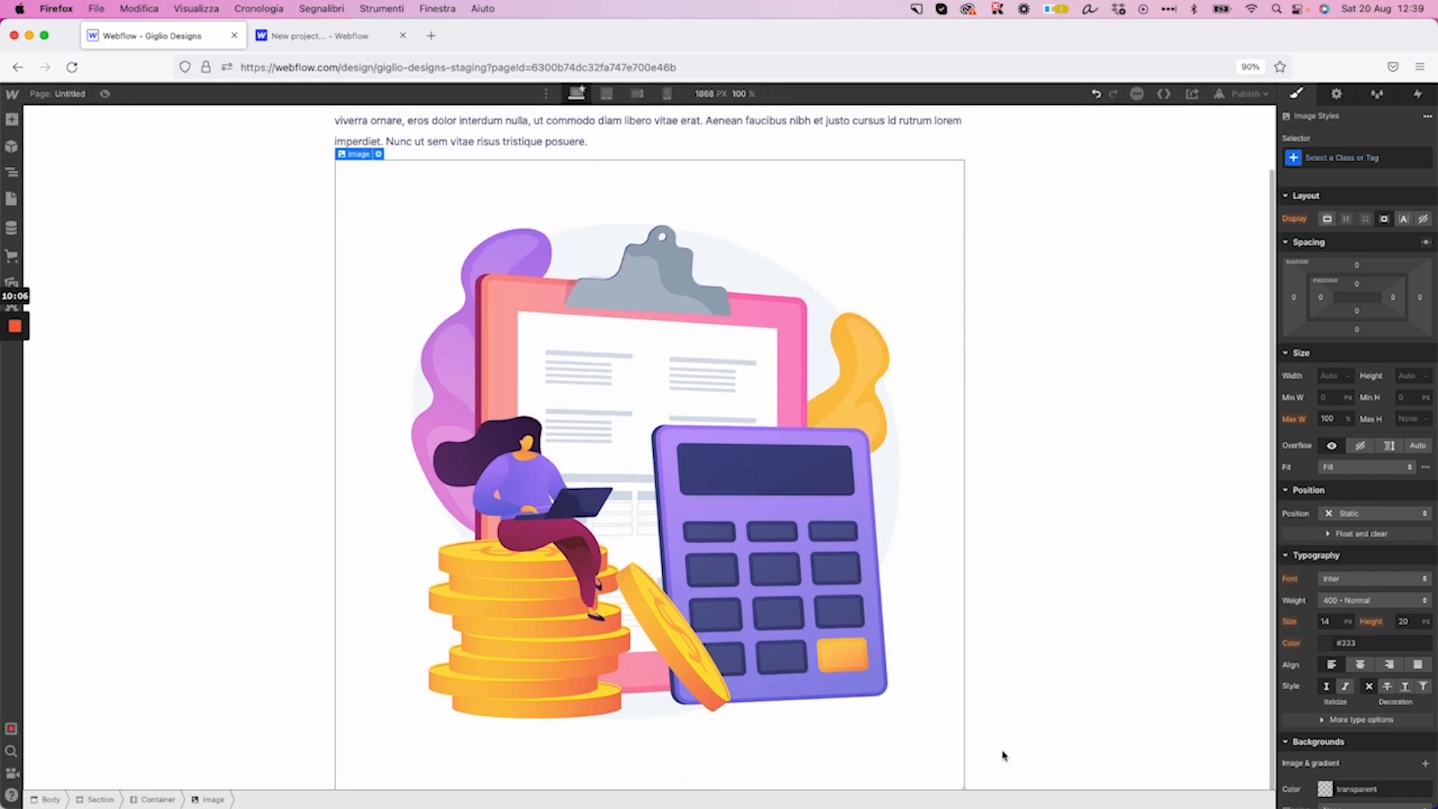
left_click_drag(956, 779, 661, 541)
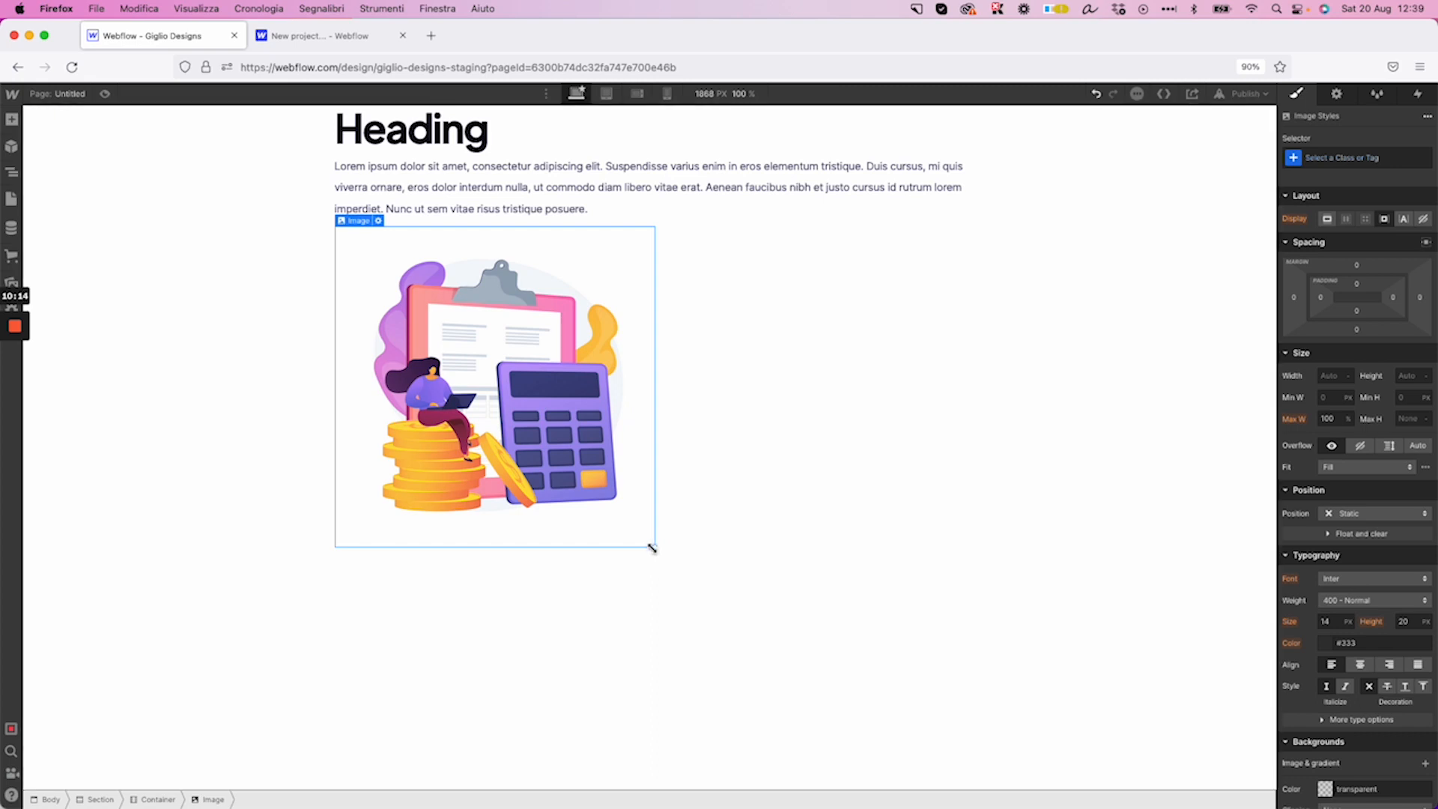
left_click_drag(655, 550, 596, 498)
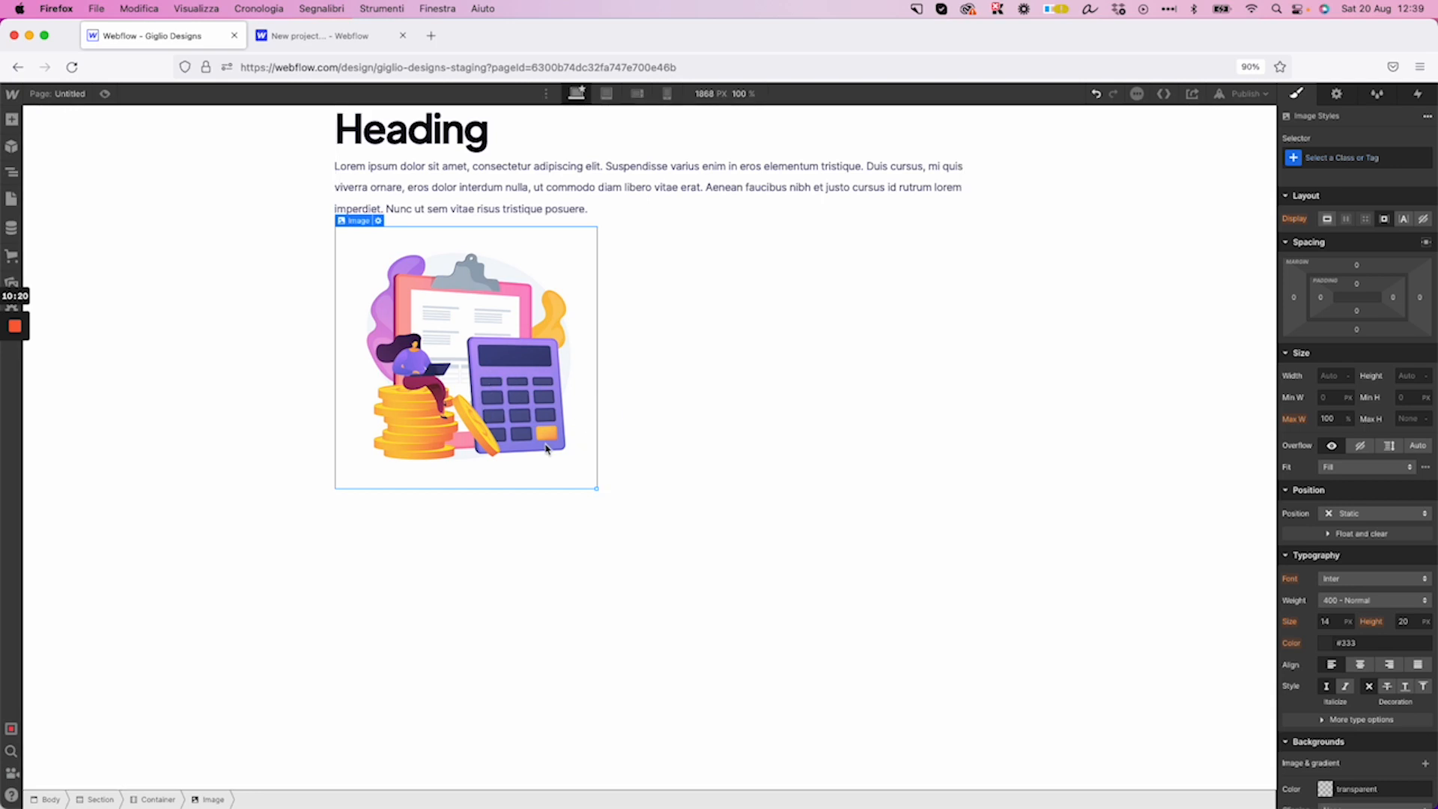
left_click(905, 285)
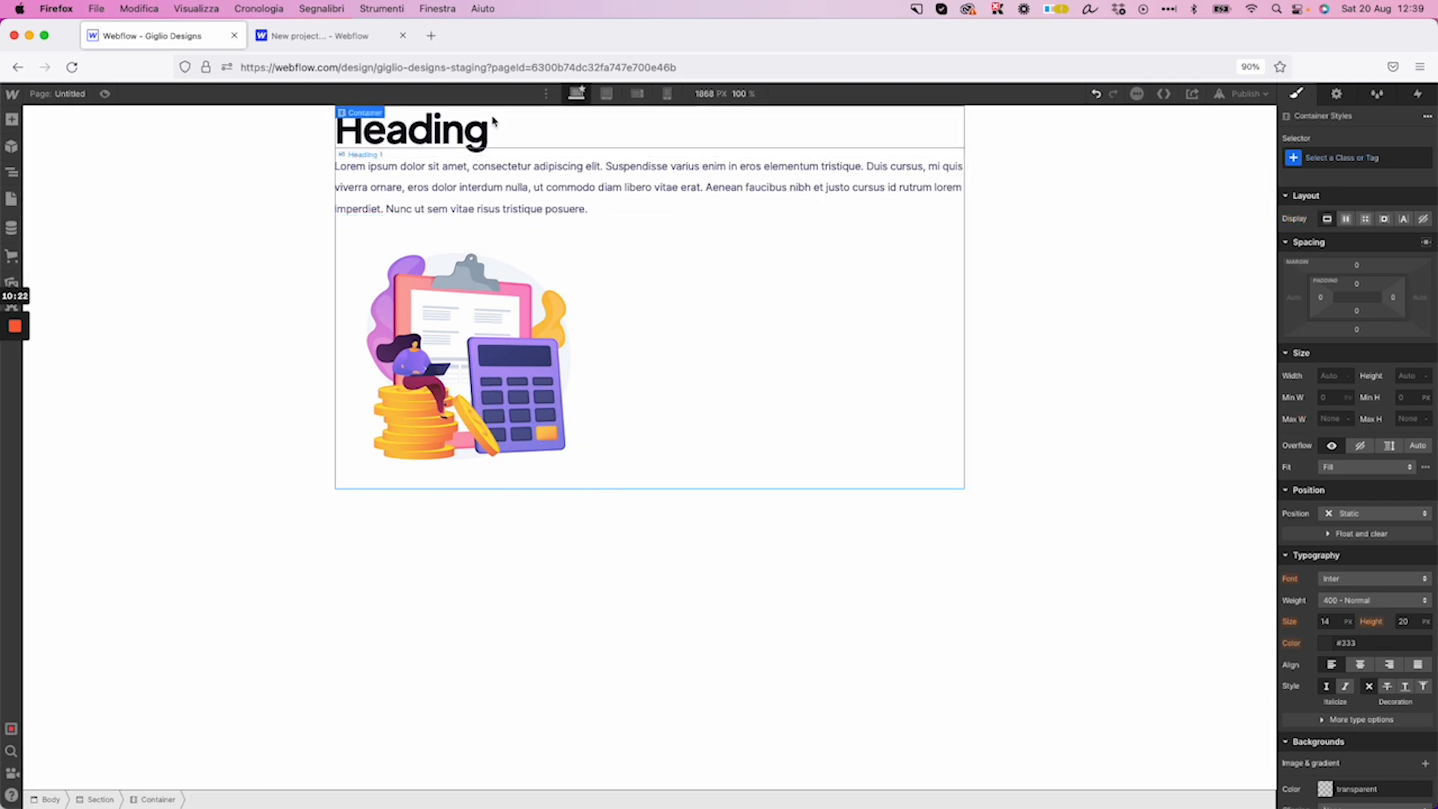
left_click(253, 227)
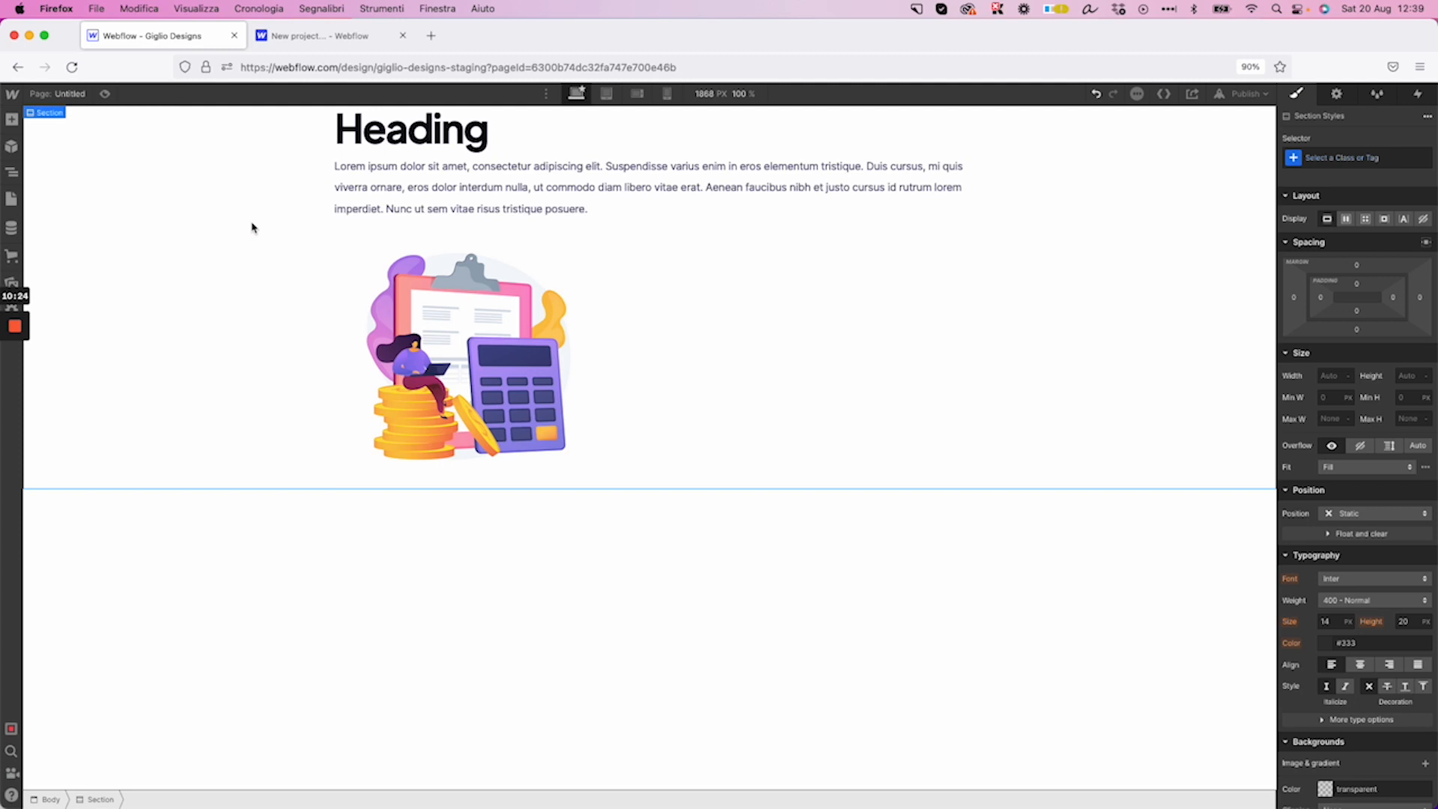
Preview the page at the desktop, tablet, mobile landscape and mobile portrait breakpoints, and return to the Designer
left_click(106, 95)
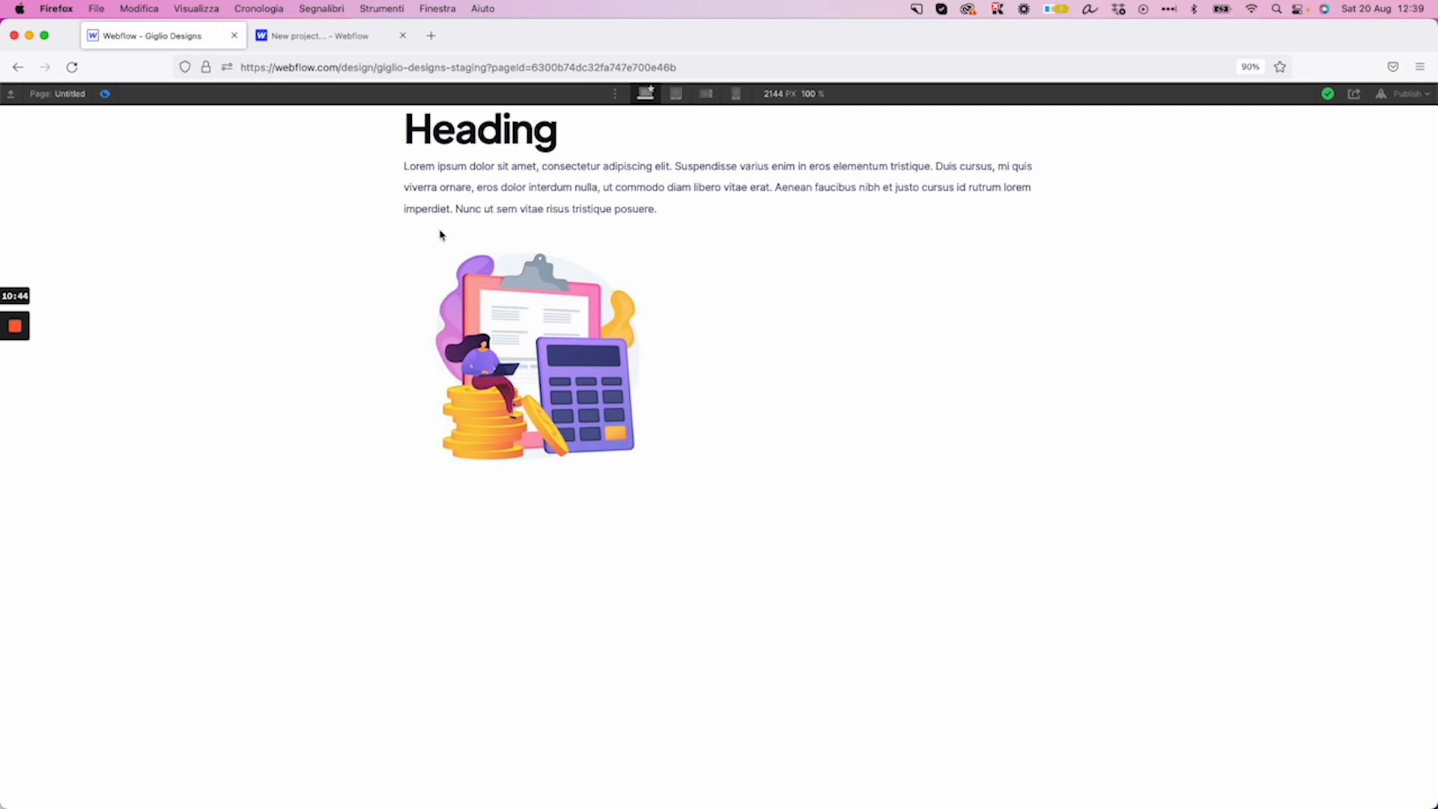
left_click(677, 95)
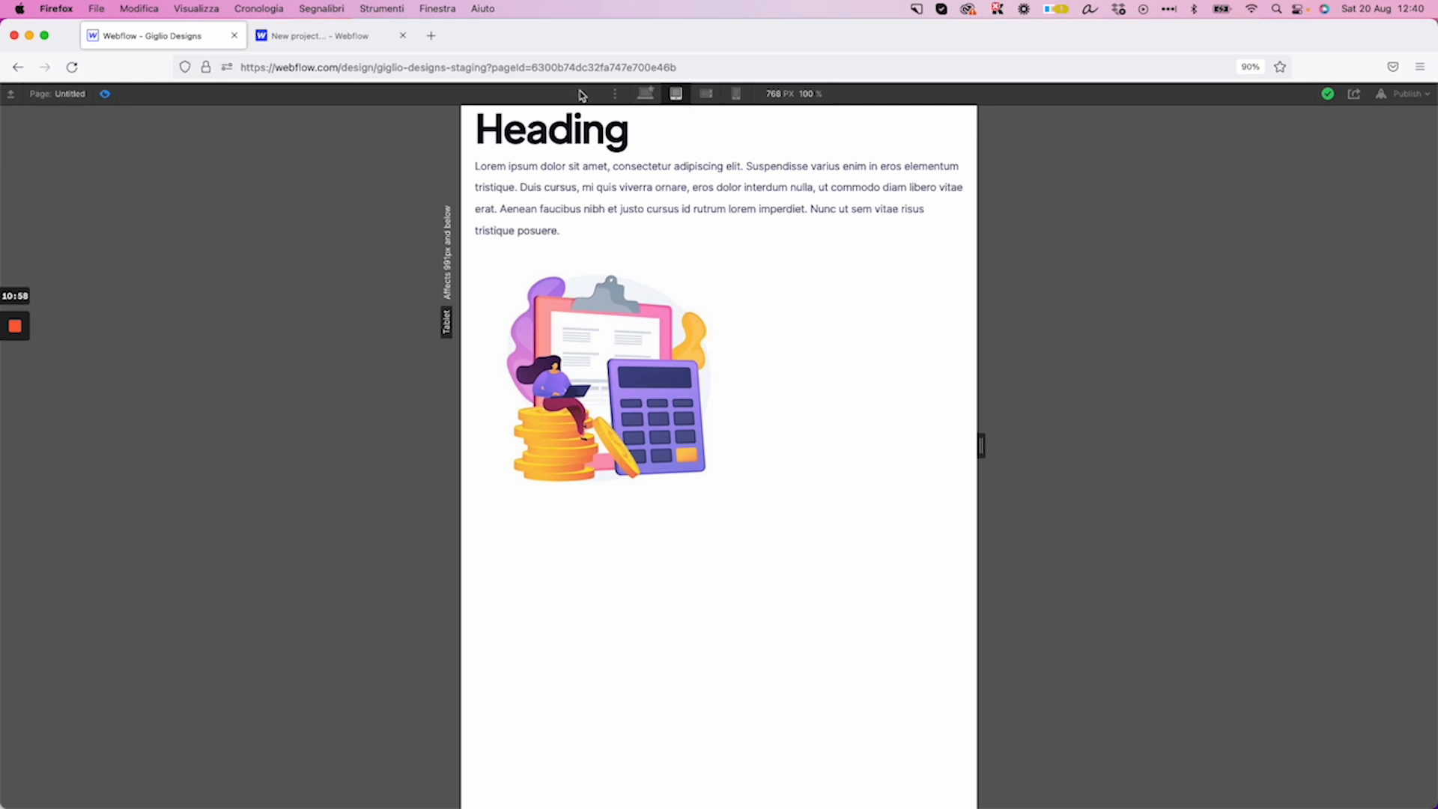
left_click(706, 93)
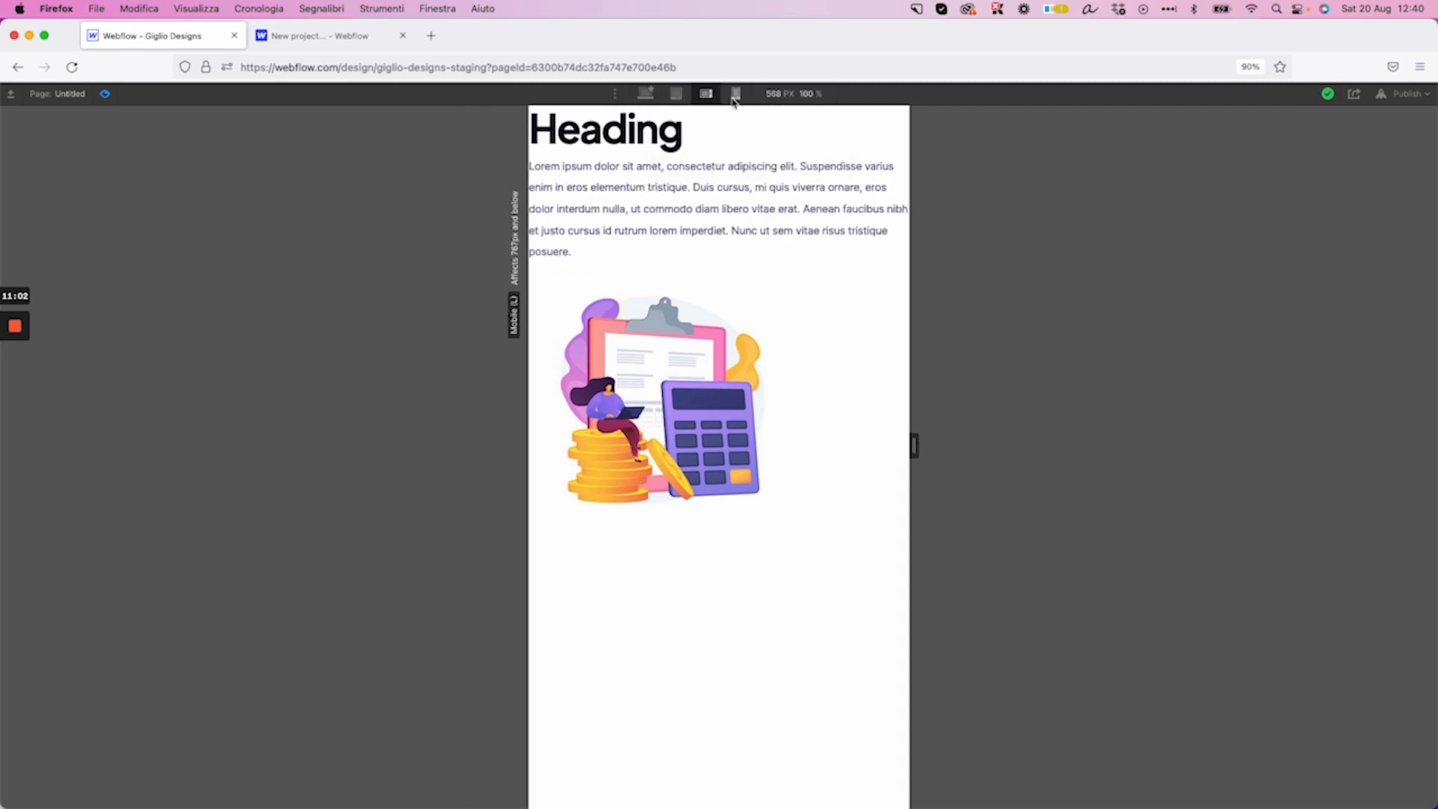
left_click(735, 94)
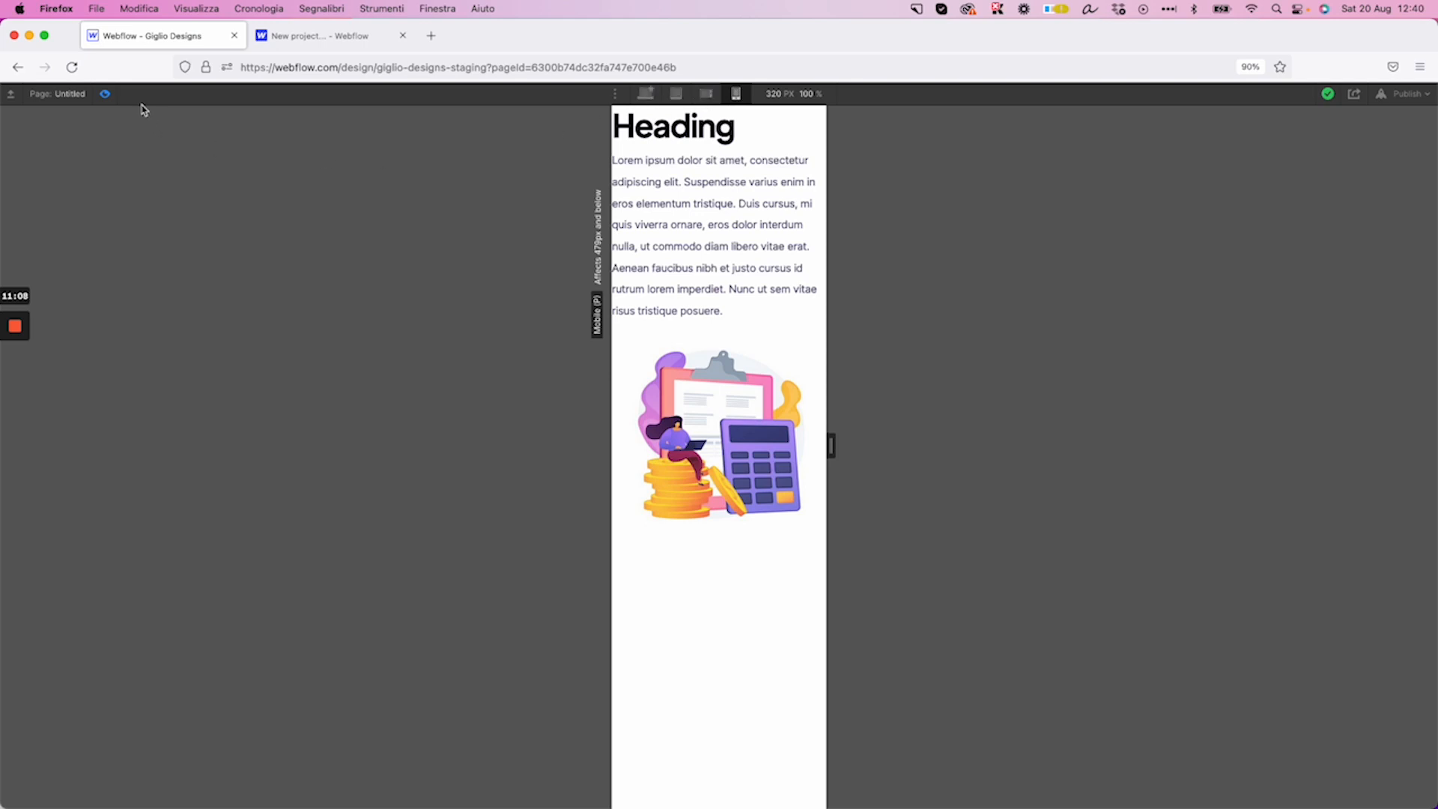
left_click(104, 94)
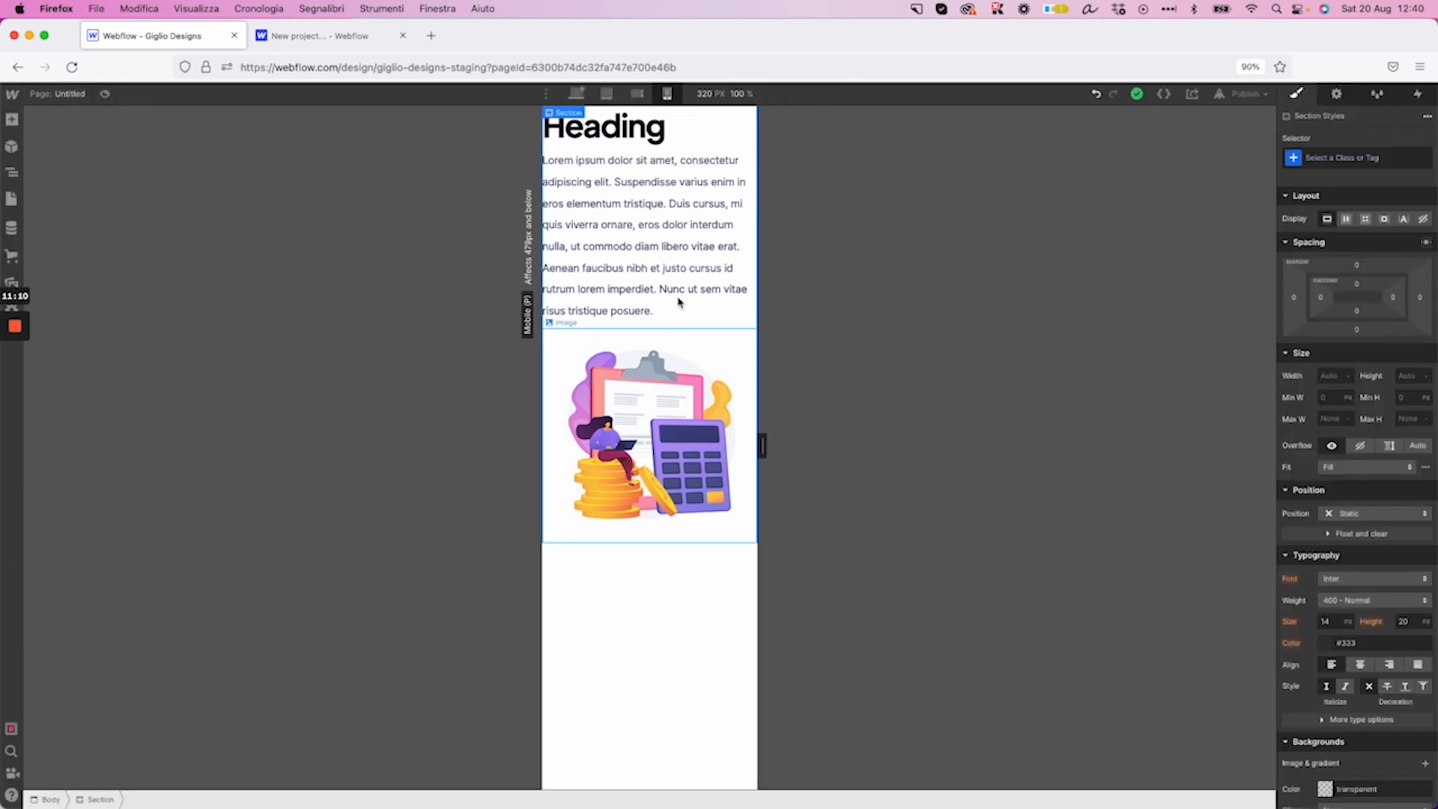
At the mobile landscape breakpoint, shrink the image freehand to about half its width
left_click(606, 94)
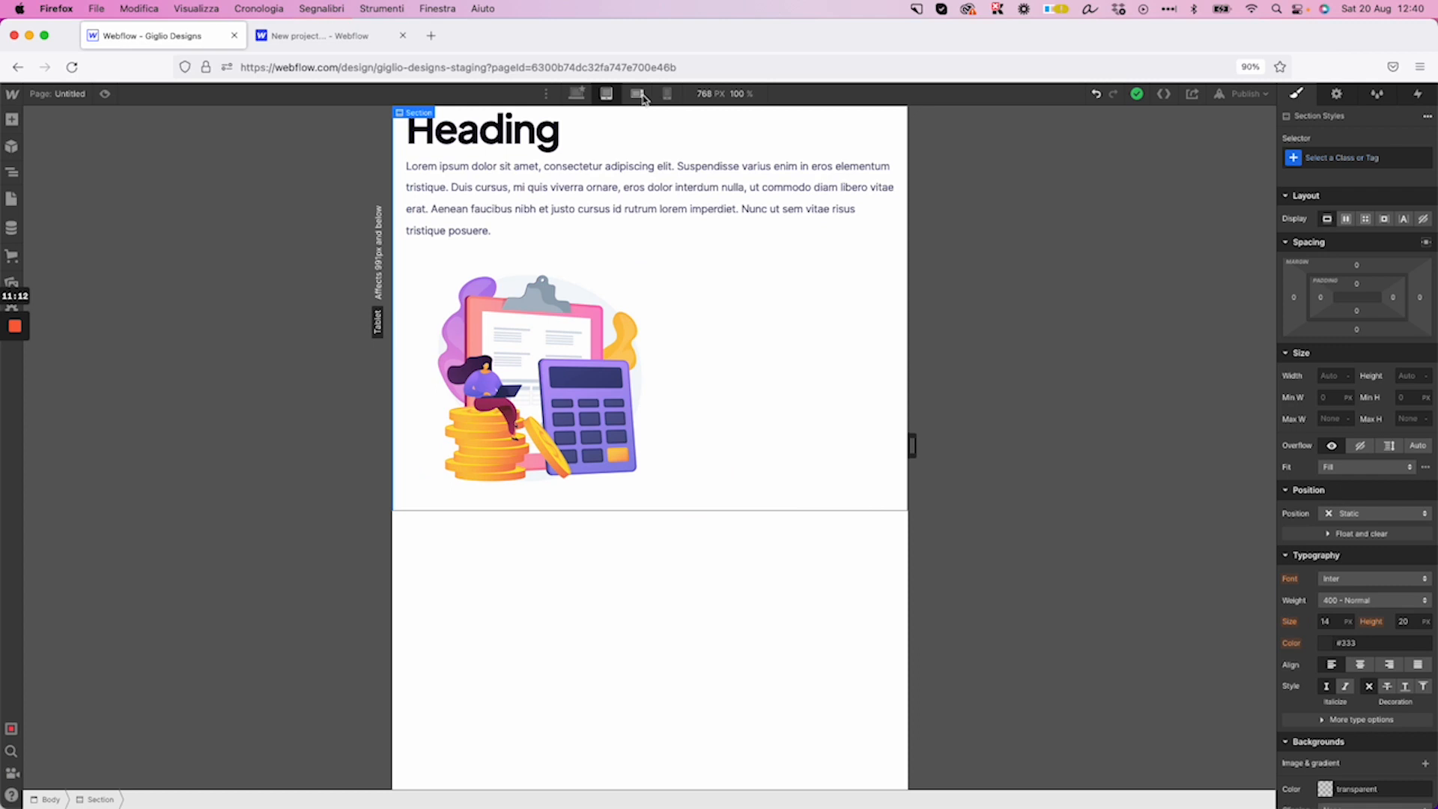
left_click(638, 95)
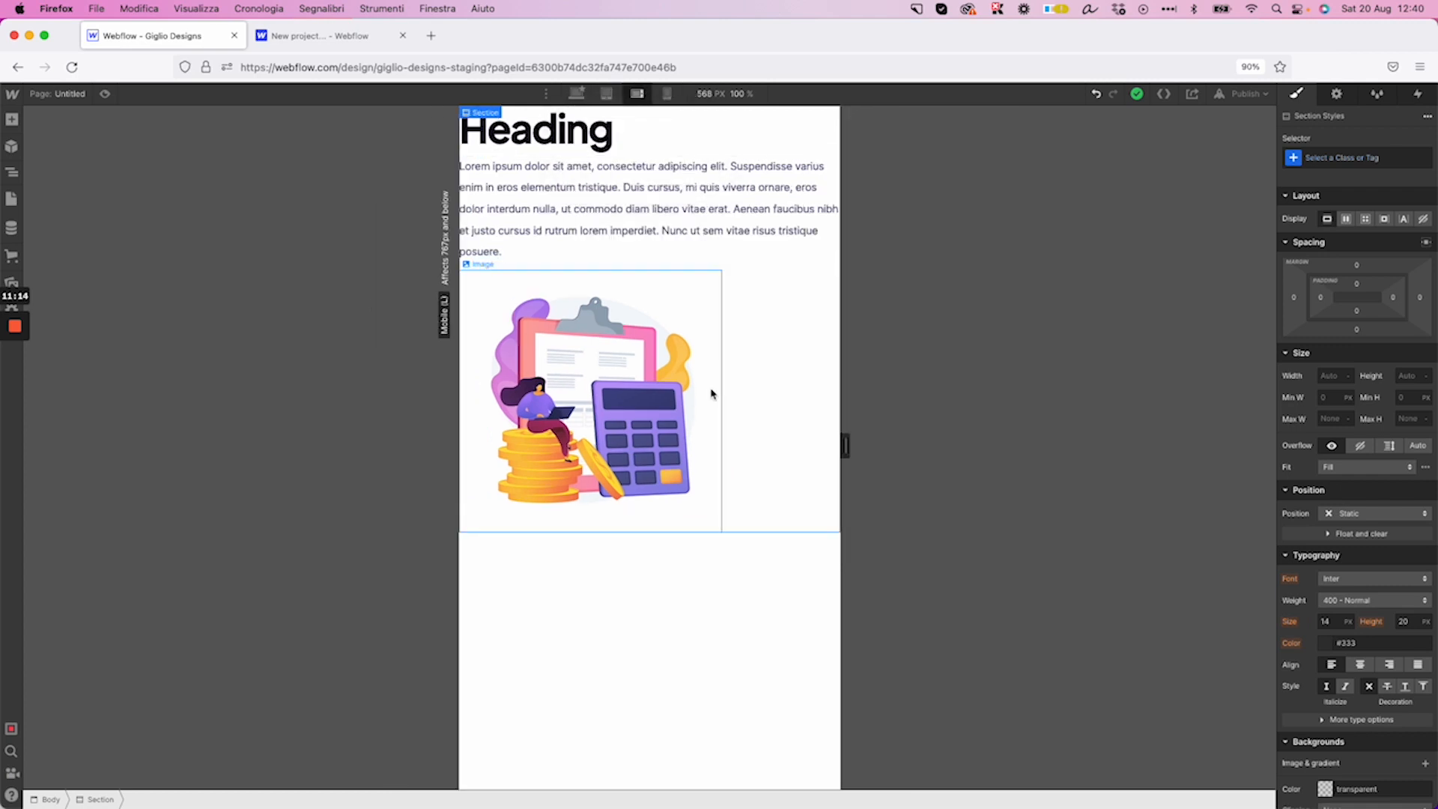
left_click(679, 396)
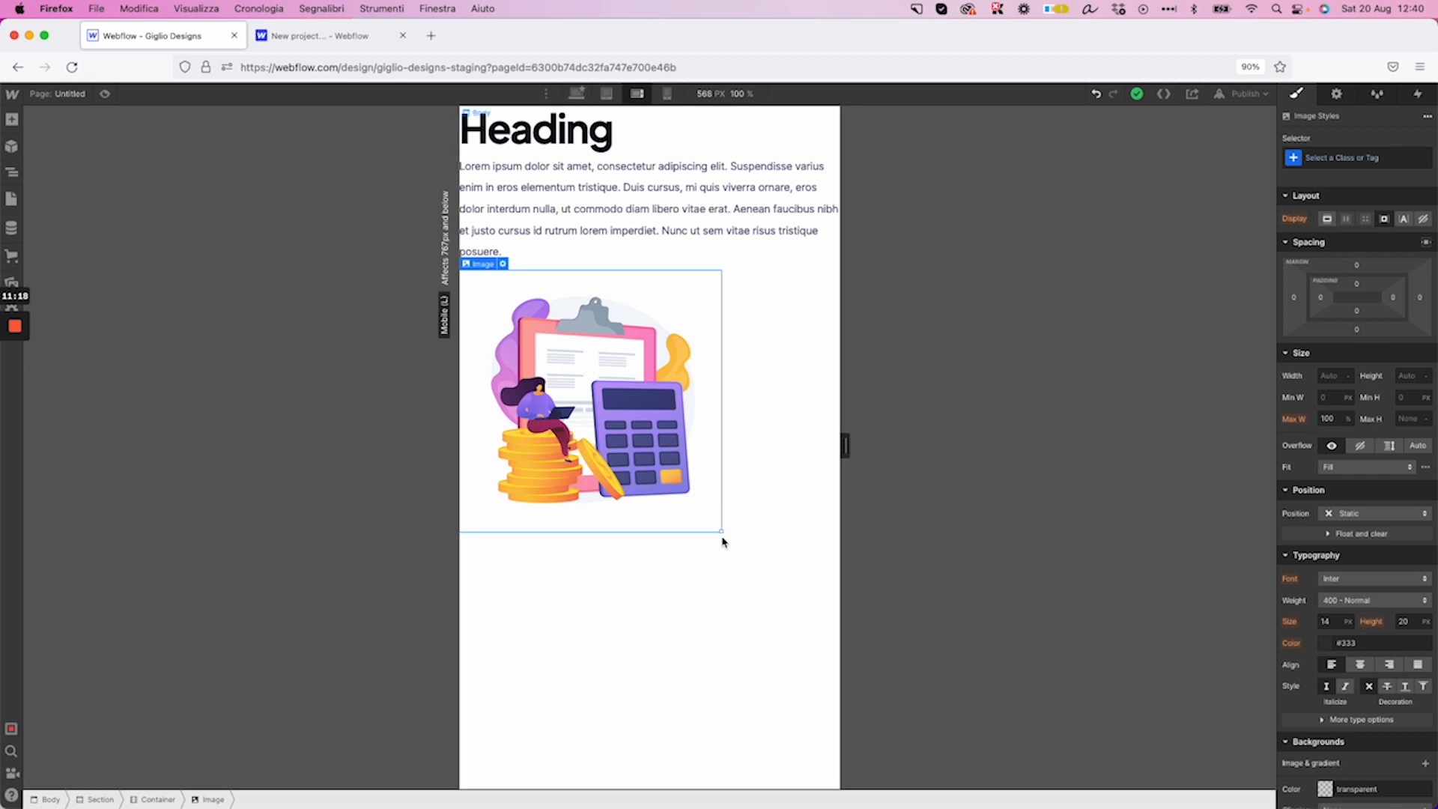
left_click_drag(719, 530, 585, 391)
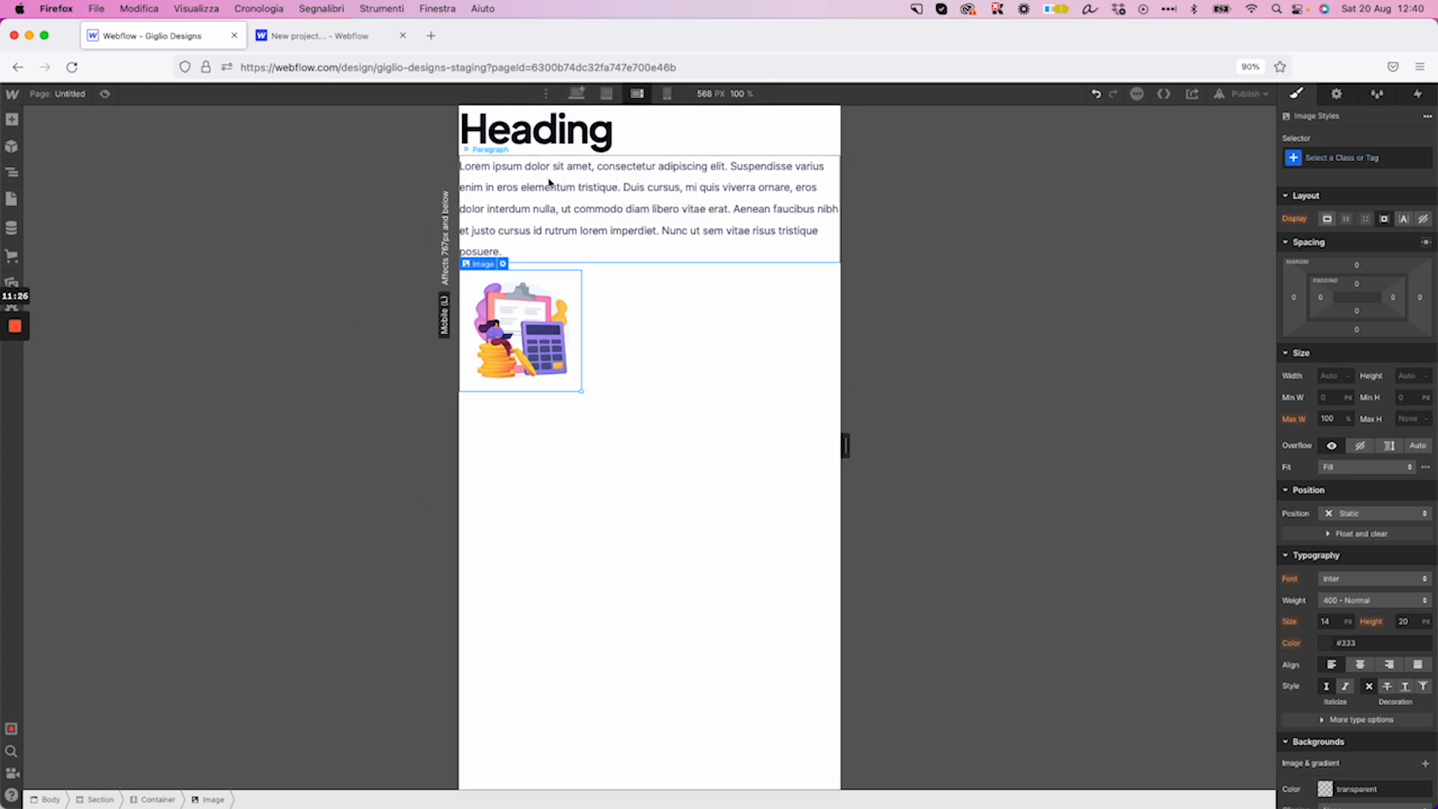
Check the image's size on tablet and desktop, and enlarge it freehand again at the mobile landscape breakpoint
left_click(605, 94)
left_click(577, 94)
left_click(605, 93)
left_click(638, 93)
left_click_drag(581, 391, 737, 487)
left_click(601, 179)
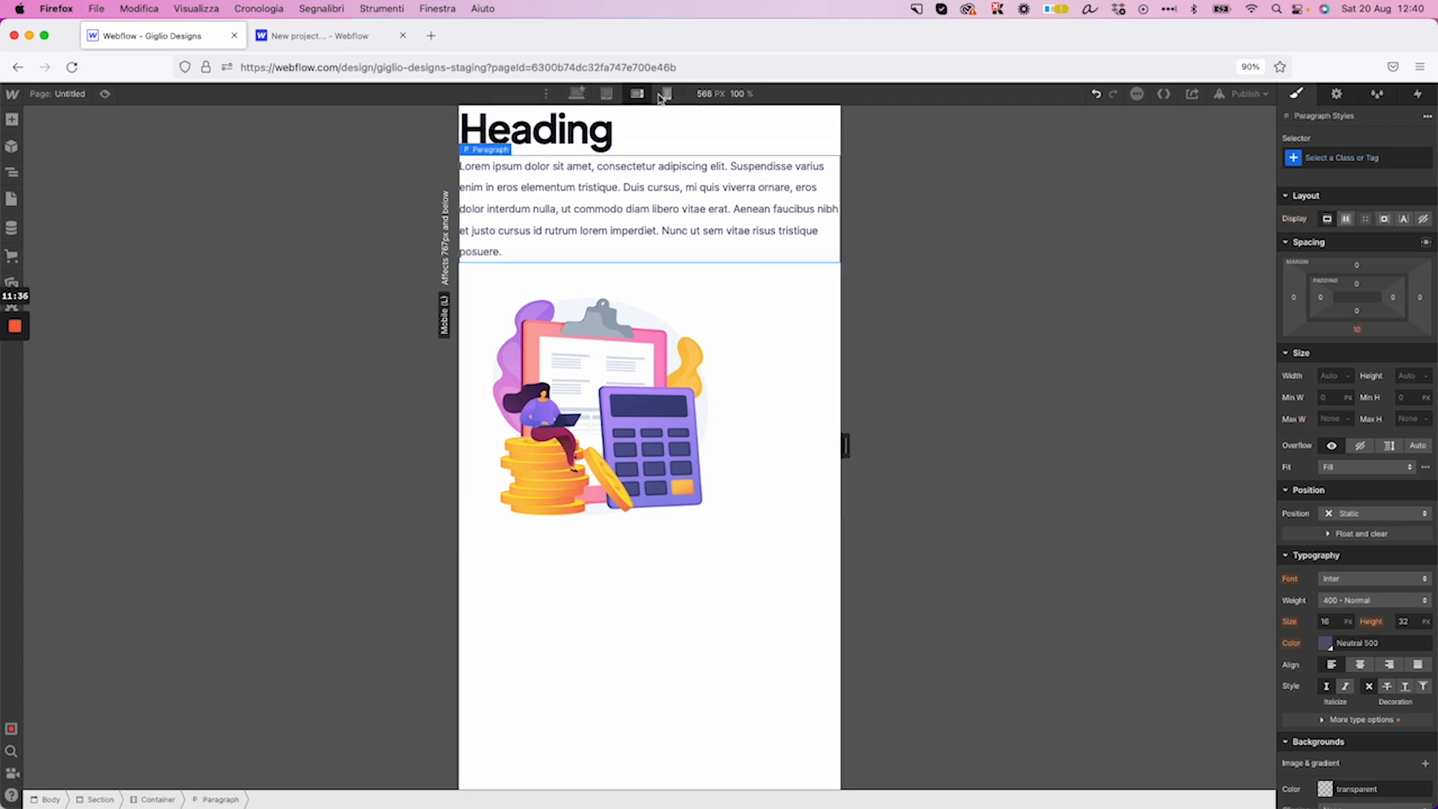
Create the class Resposive Heading on the H1 heading at the mobile landscape breakpoint
left_click(587, 137)
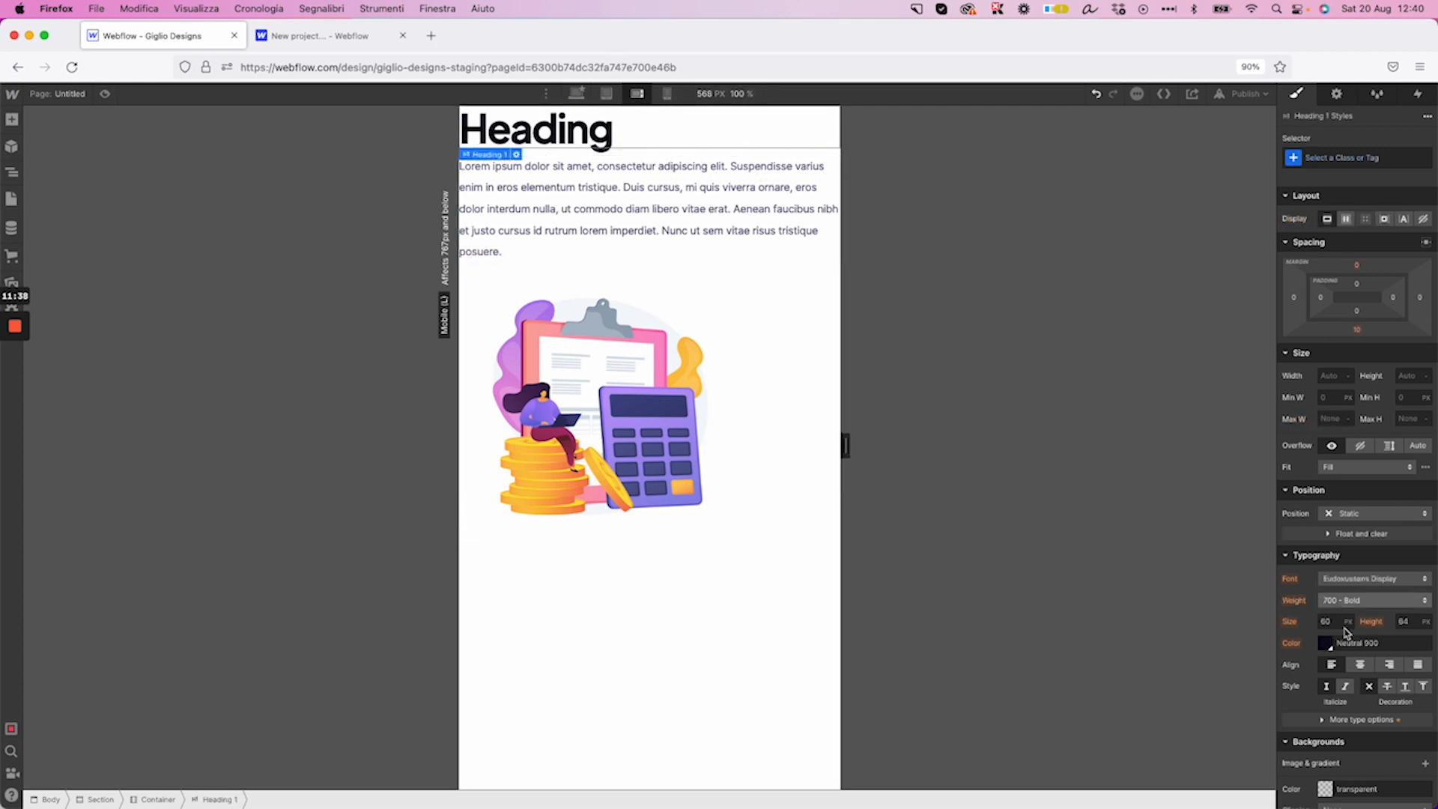
left_click(1368, 158)
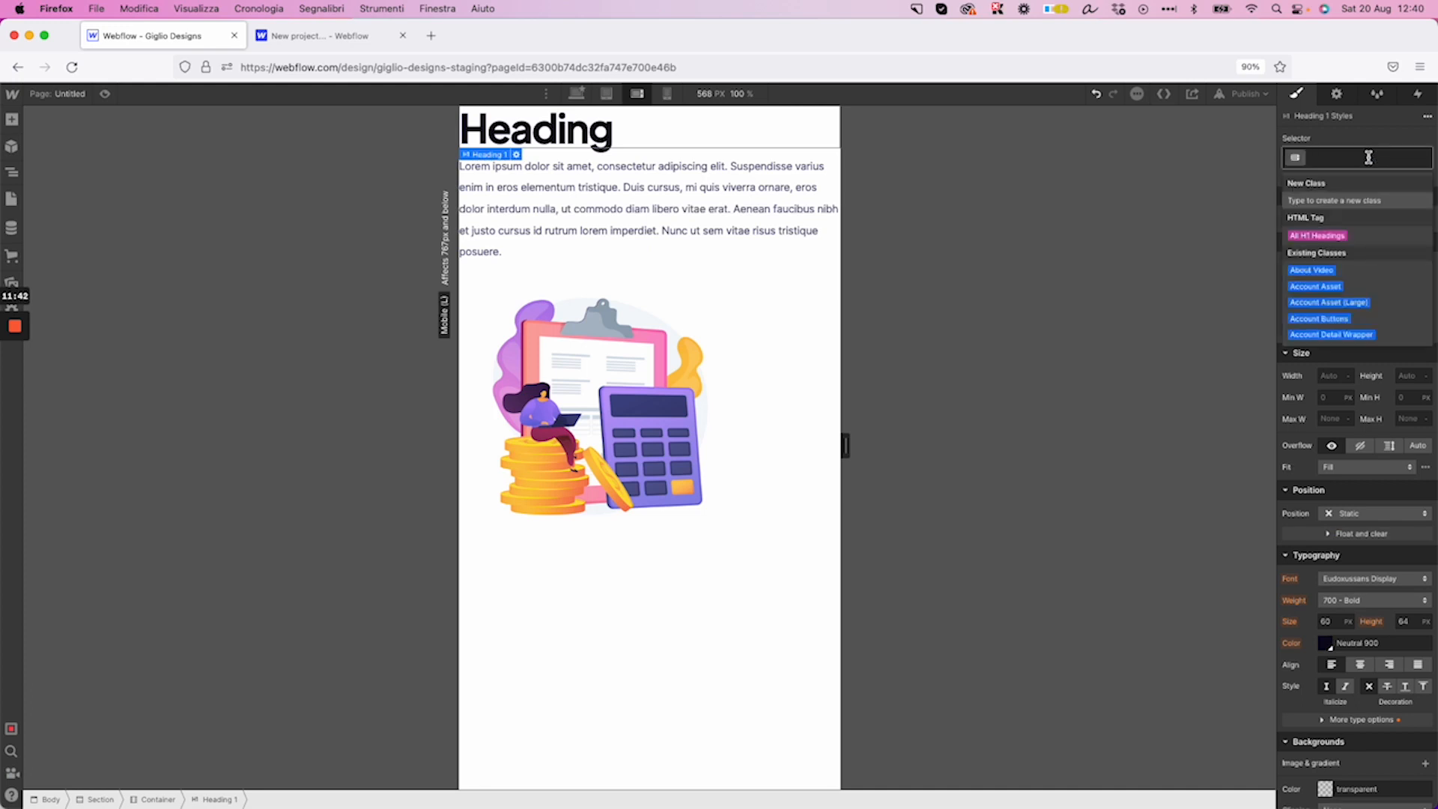
type("Re")
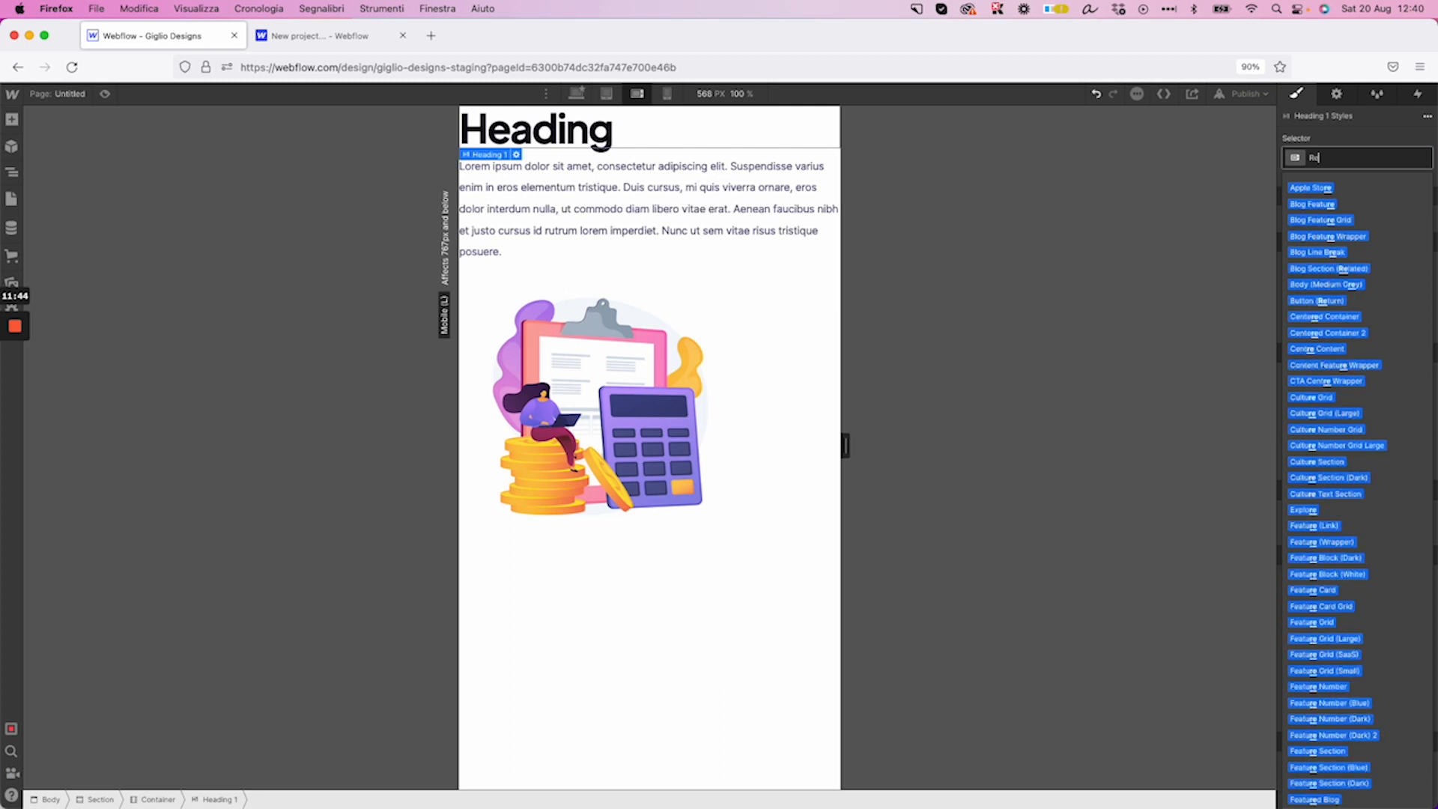
type("sponsive Heading")
key("Return")
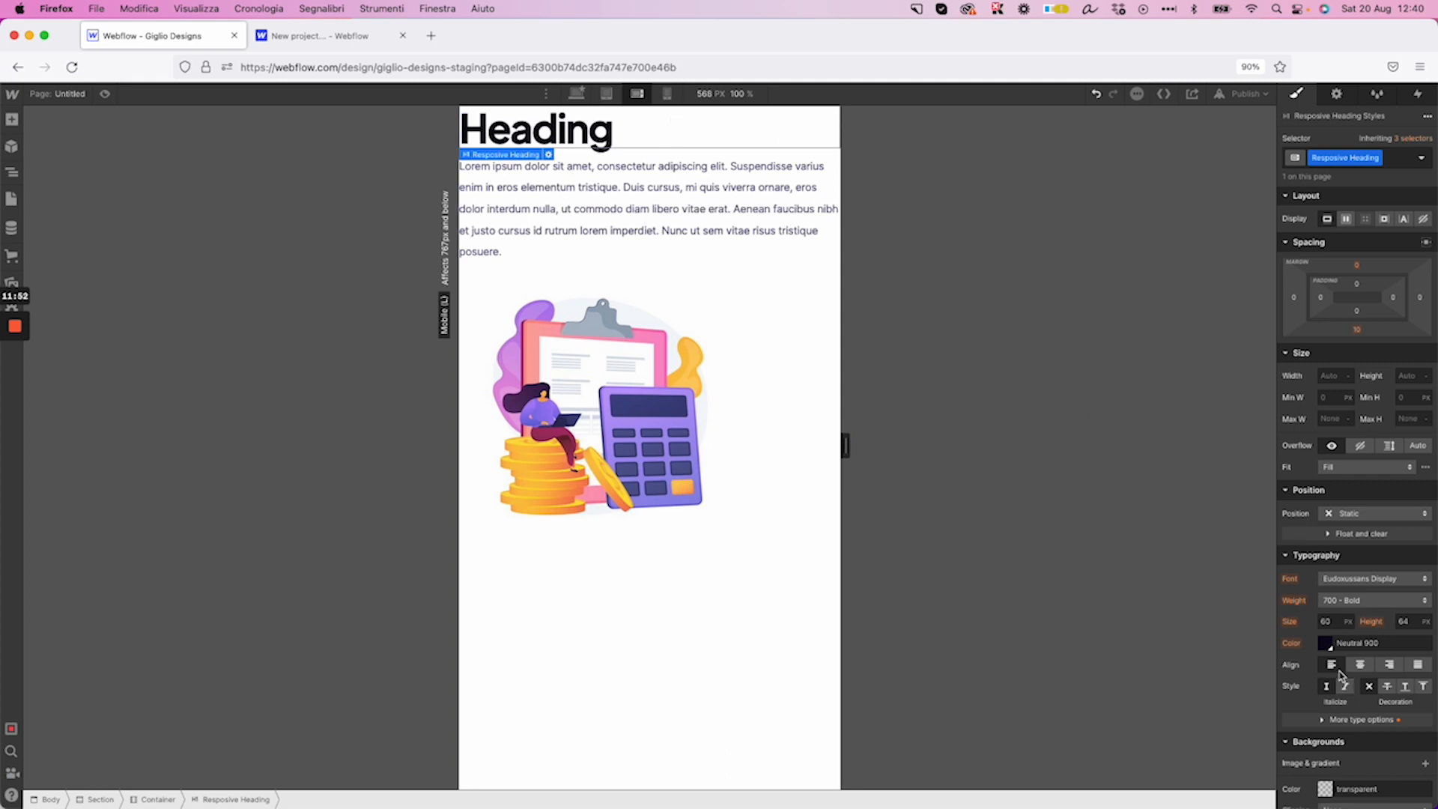
Set the heading's text colour to pure red (#ff0000) at the mobile landscape breakpoint
left_click(1325, 643)
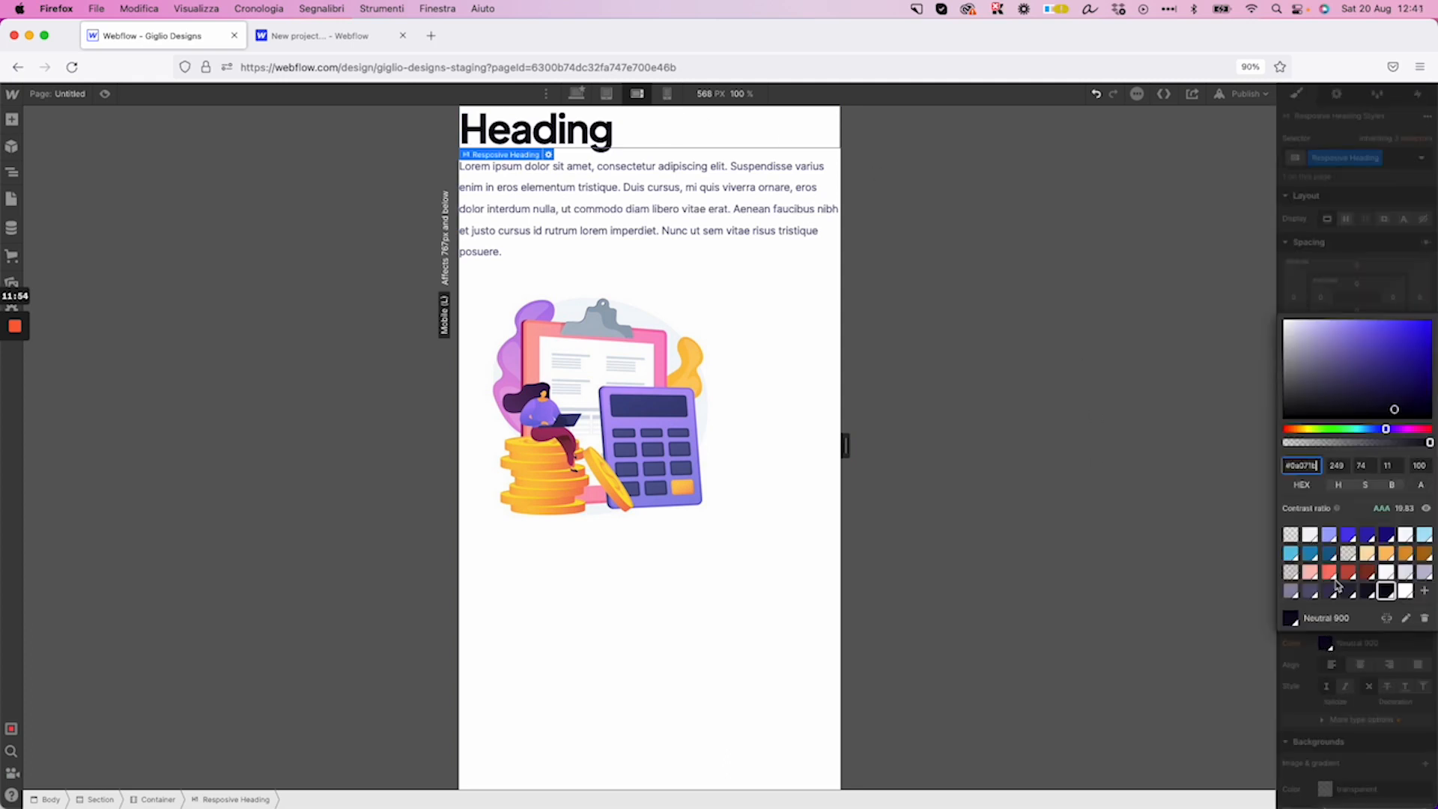
mouse_move(1298, 456)
left_mouse_down()
mouse_move(1291, 430)
mouse_move(1283, 441)
left_mouse_up()
left_click_drag(1397, 382, 1433, 347)
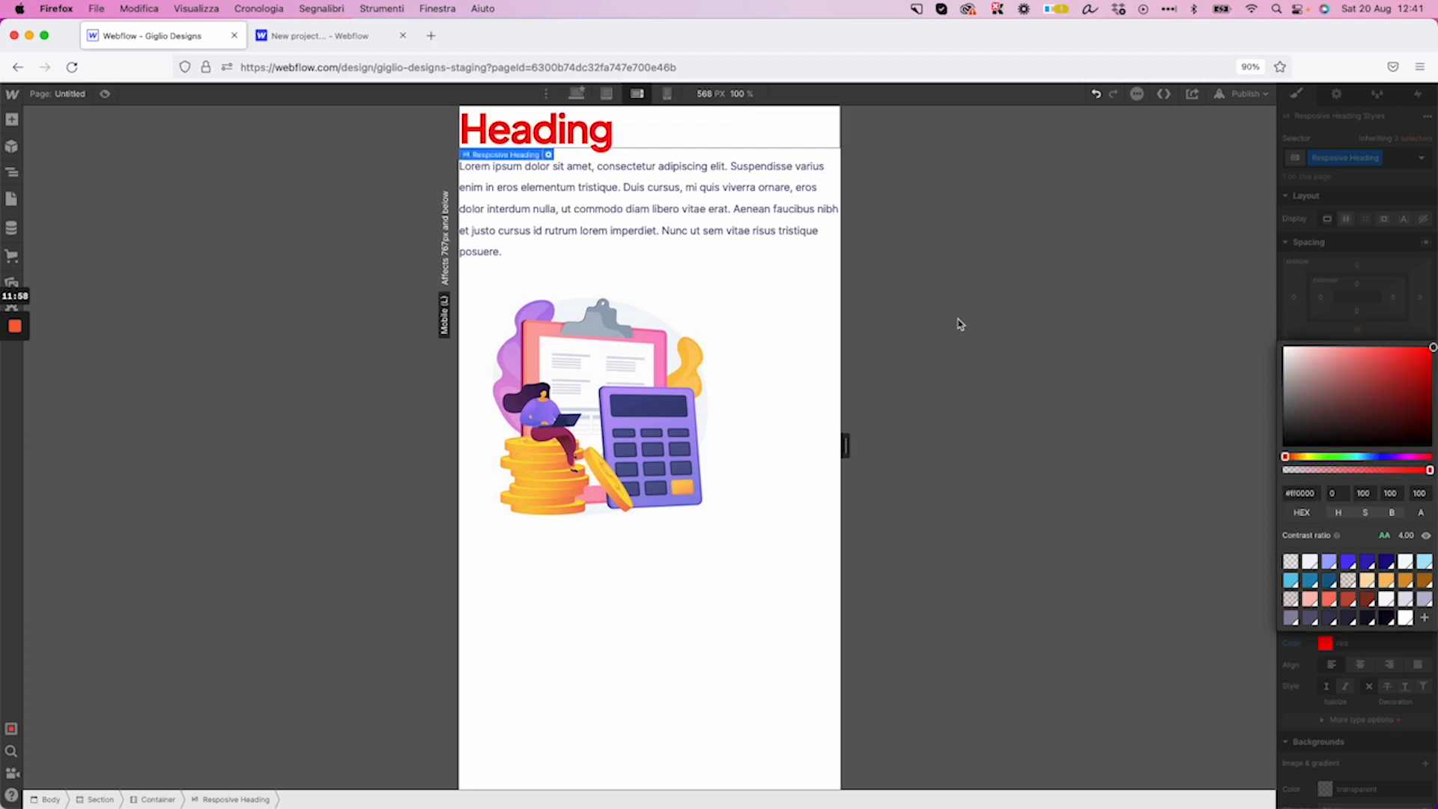
Compare the heading's colour across the desktop, tablet, mobile landscape and mobile portrait breakpoints to examine how the style cascades
left_click(607, 94)
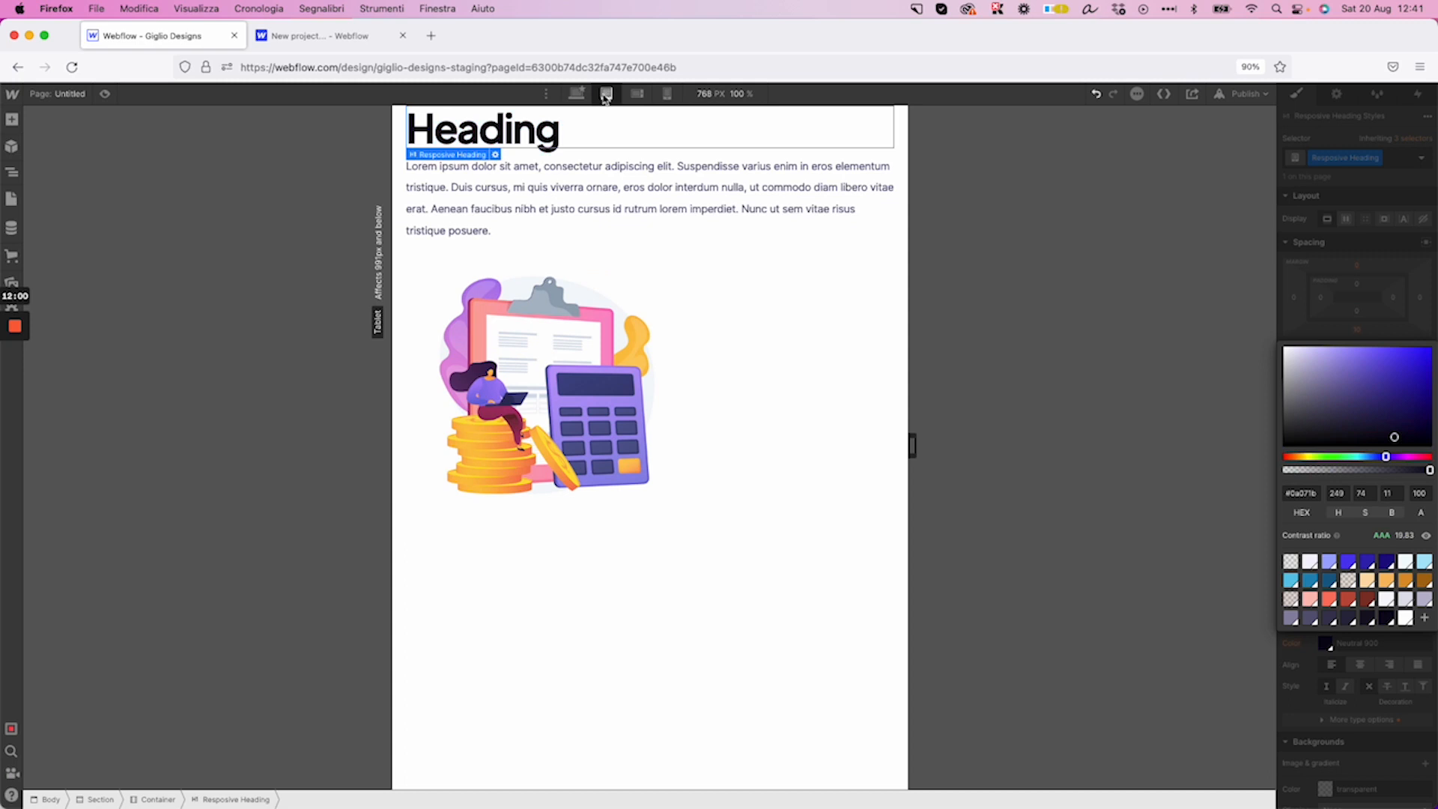
left_click(577, 94)
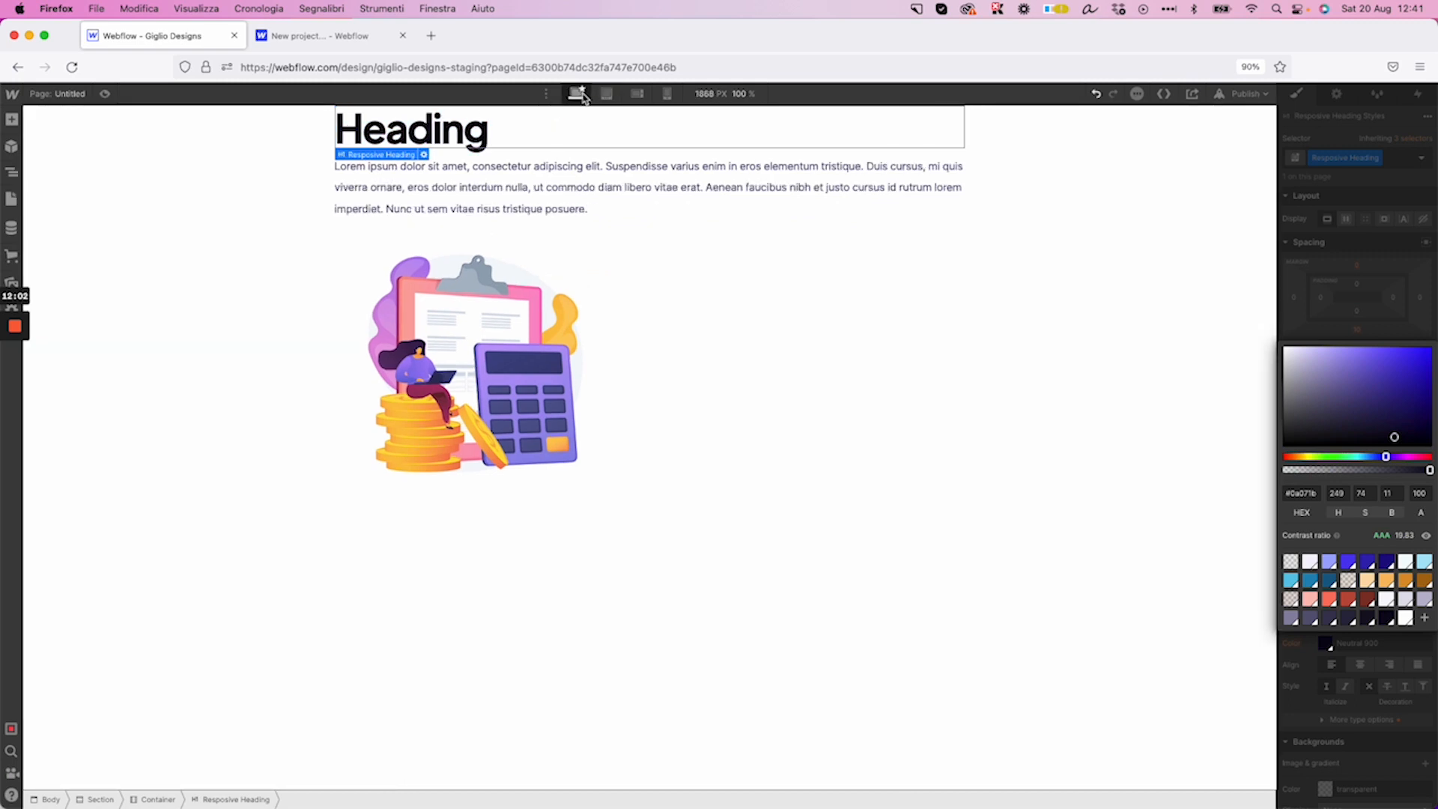
left_click(607, 95)
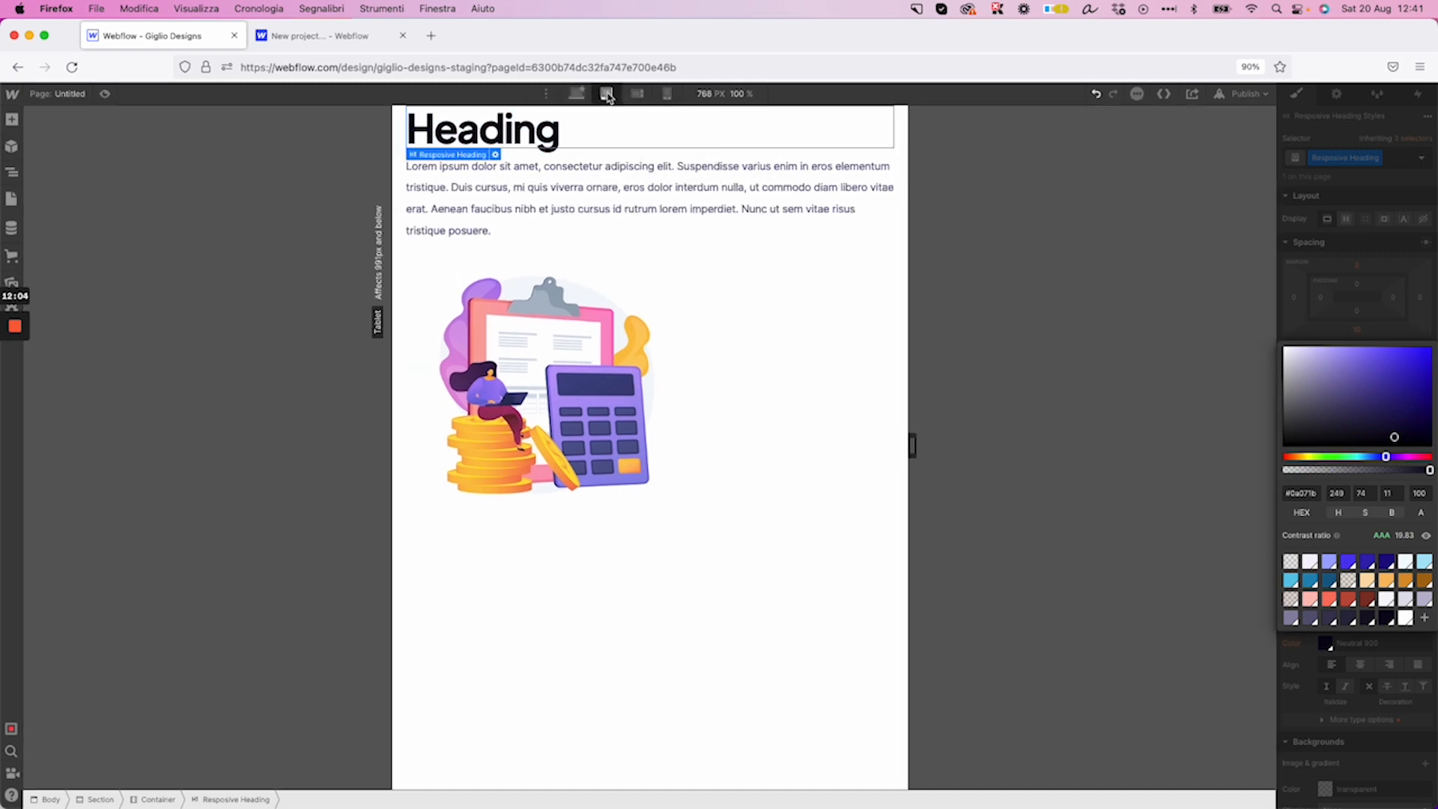
left_click(636, 93)
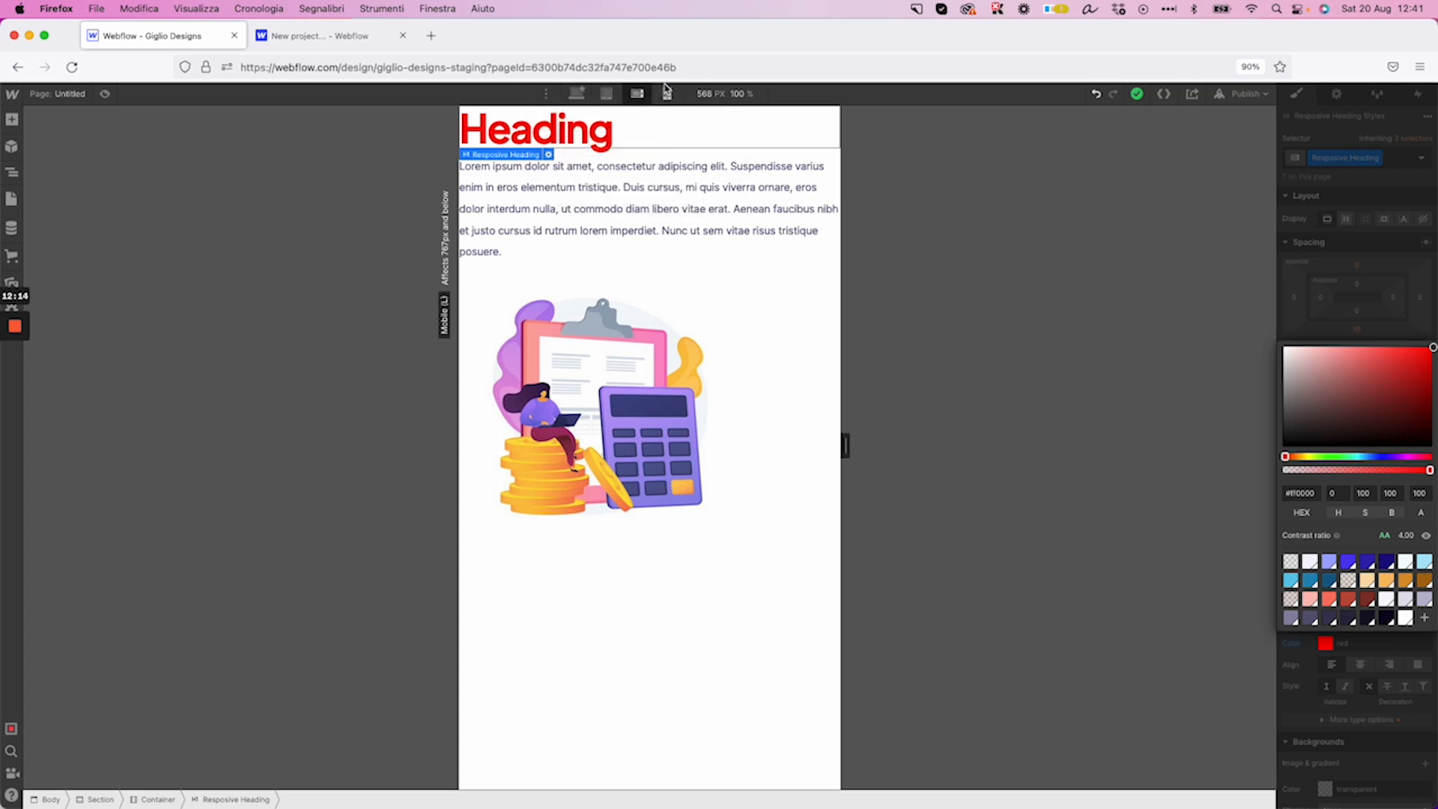
left_click(666, 93)
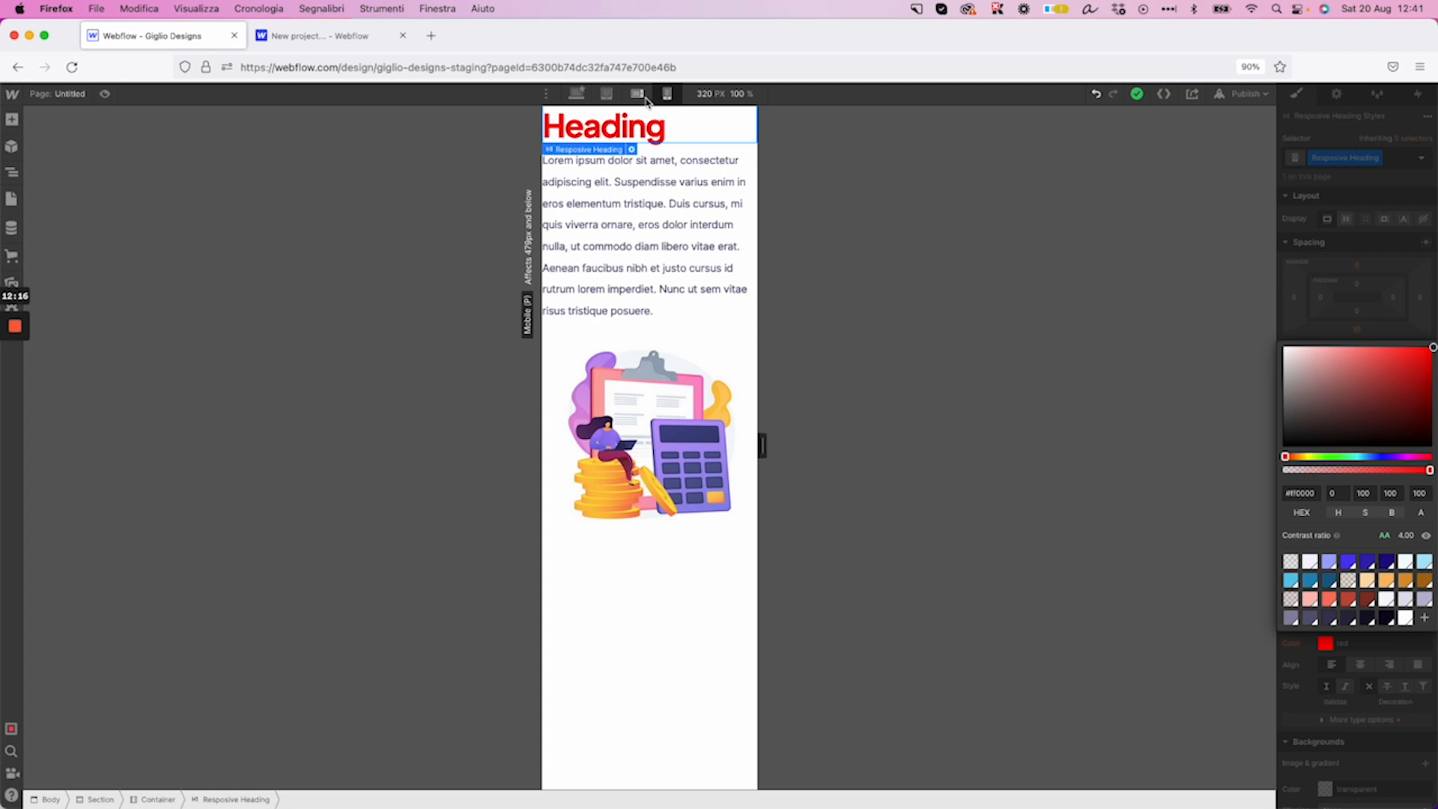
left_click(640, 95)
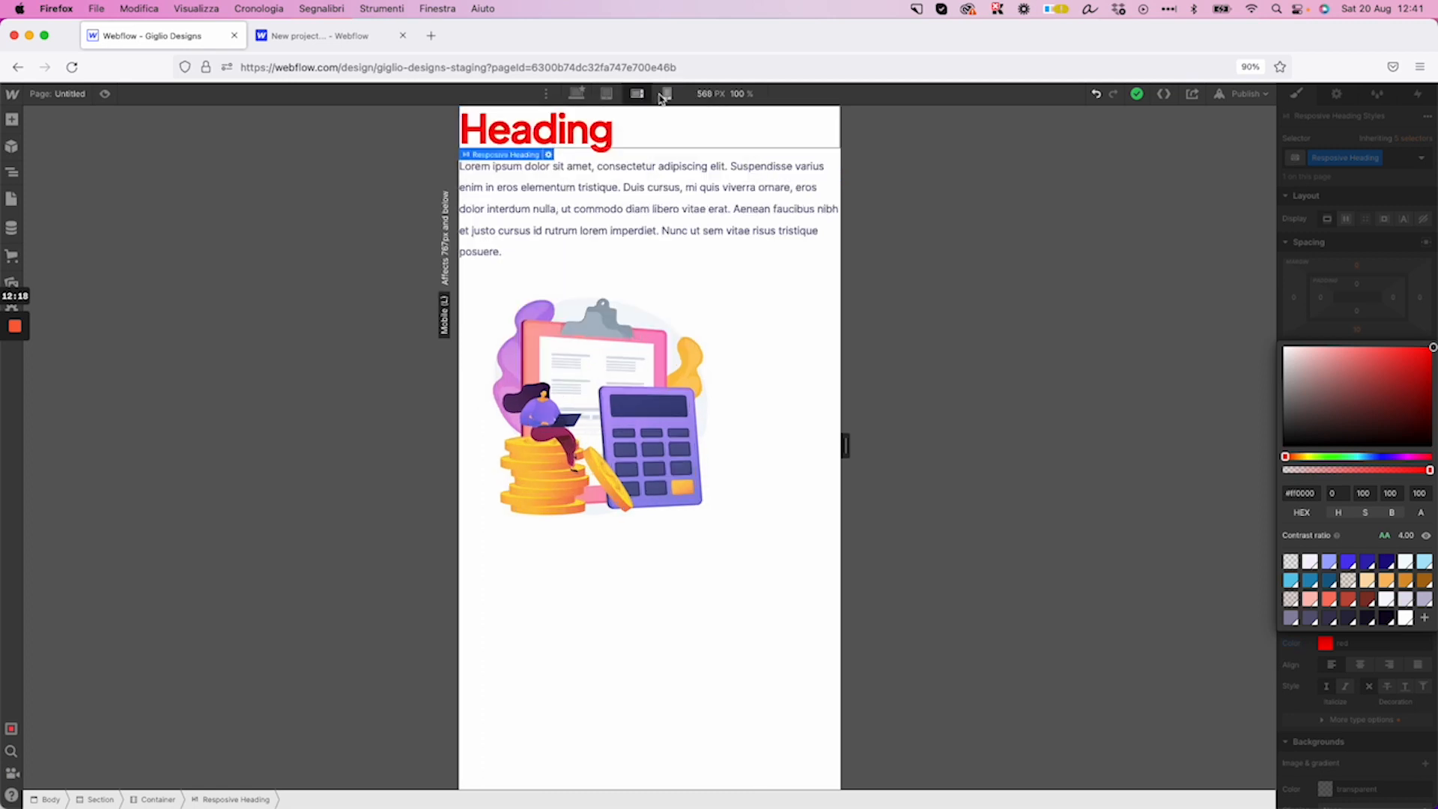
left_click(666, 93)
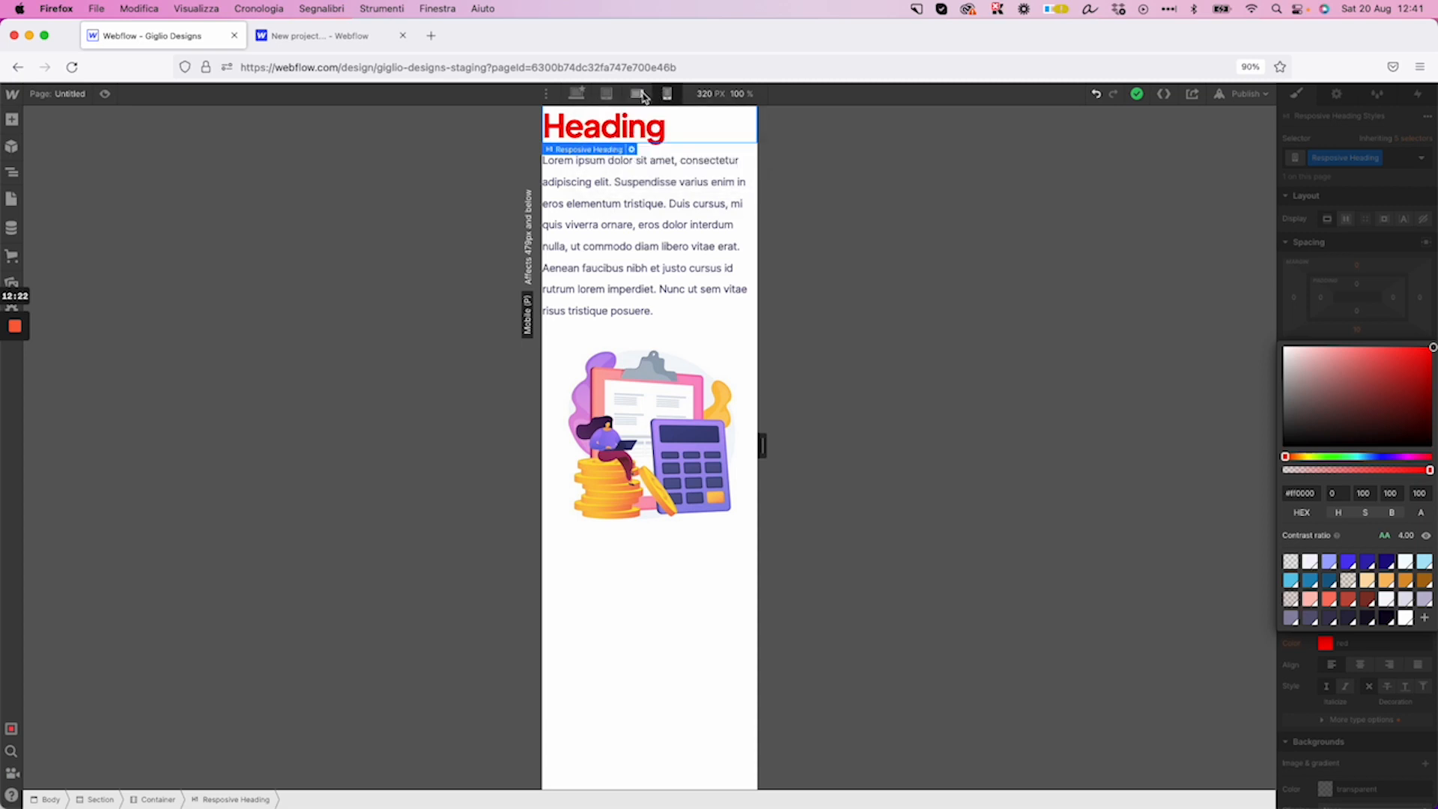
left_click(640, 95)
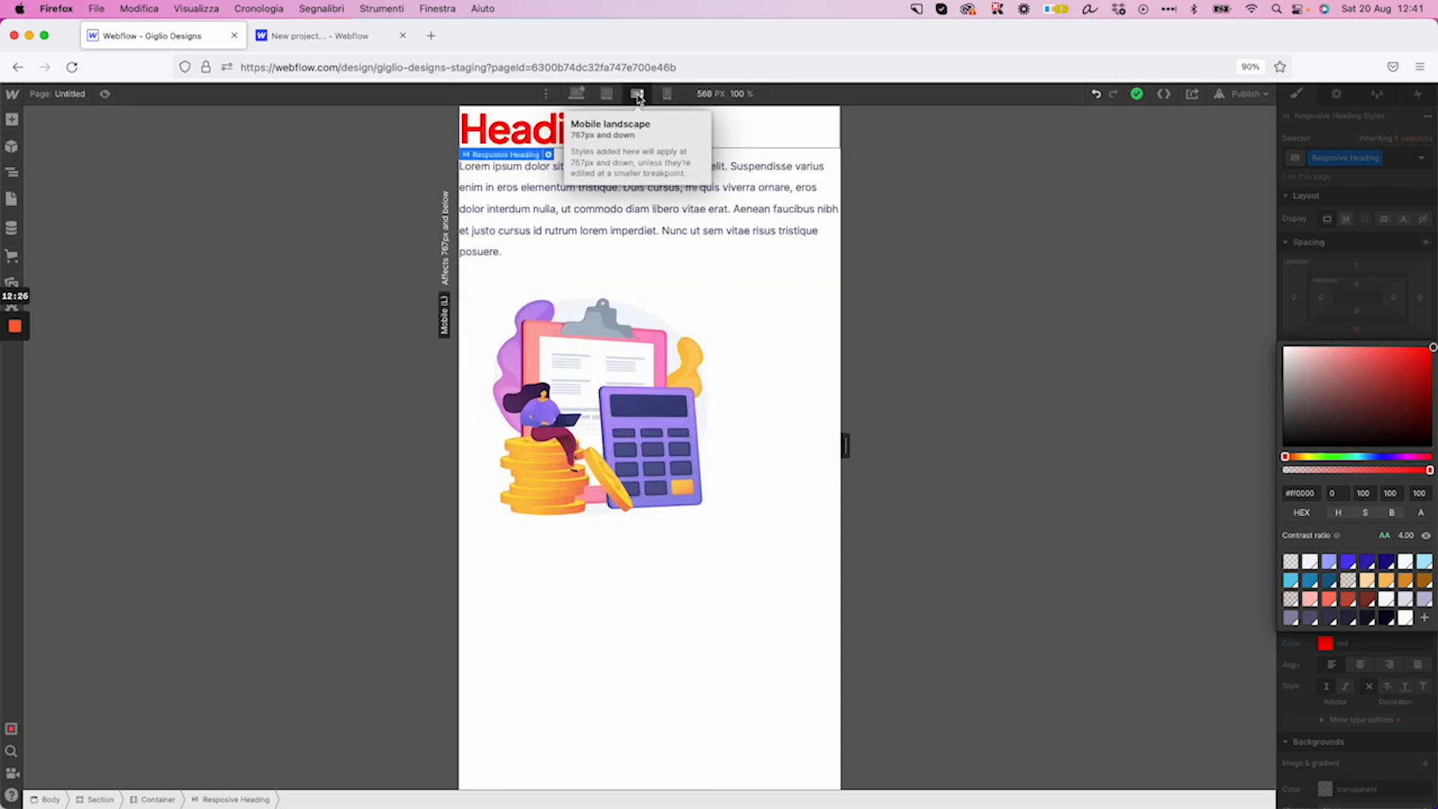
left_click(668, 94)
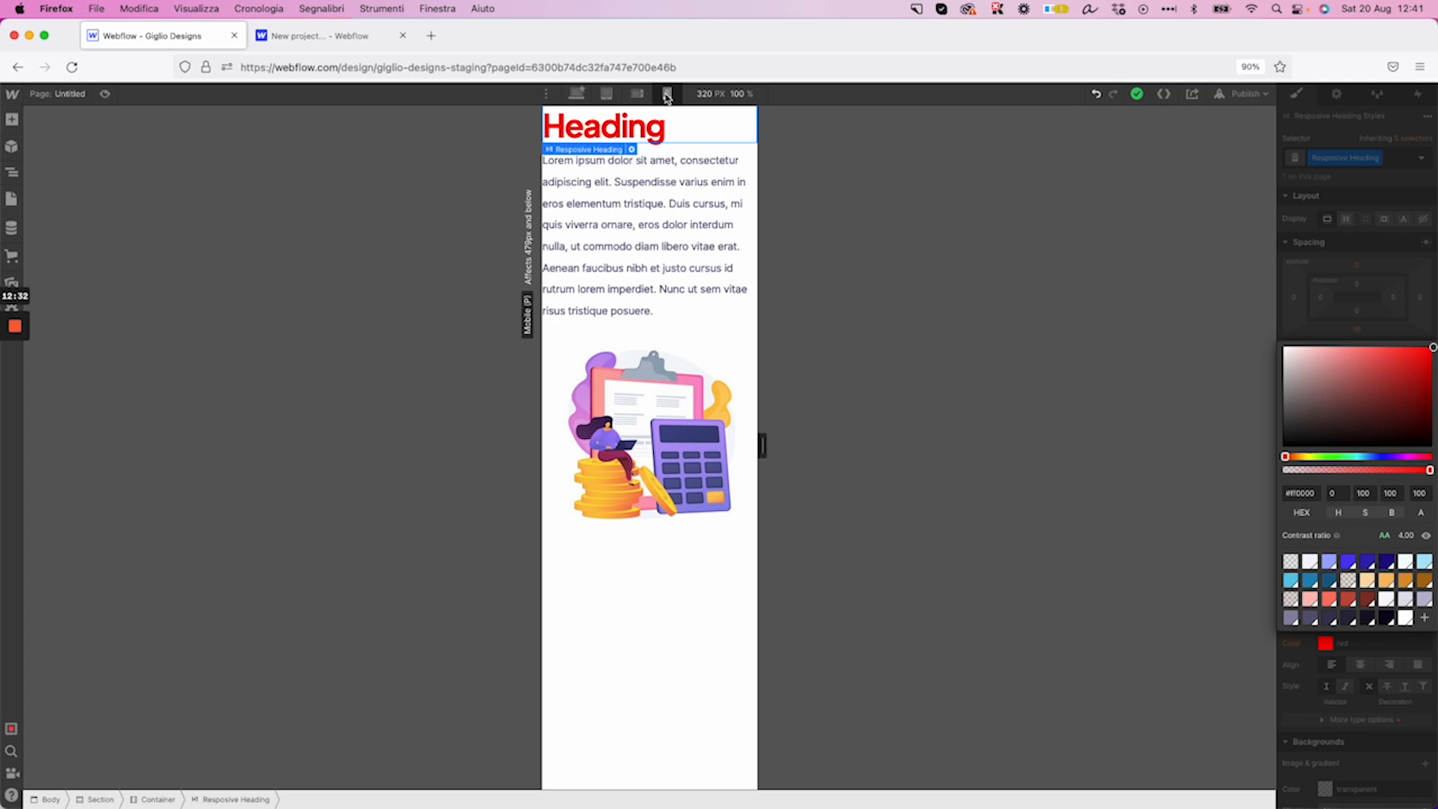
left_click(641, 96)
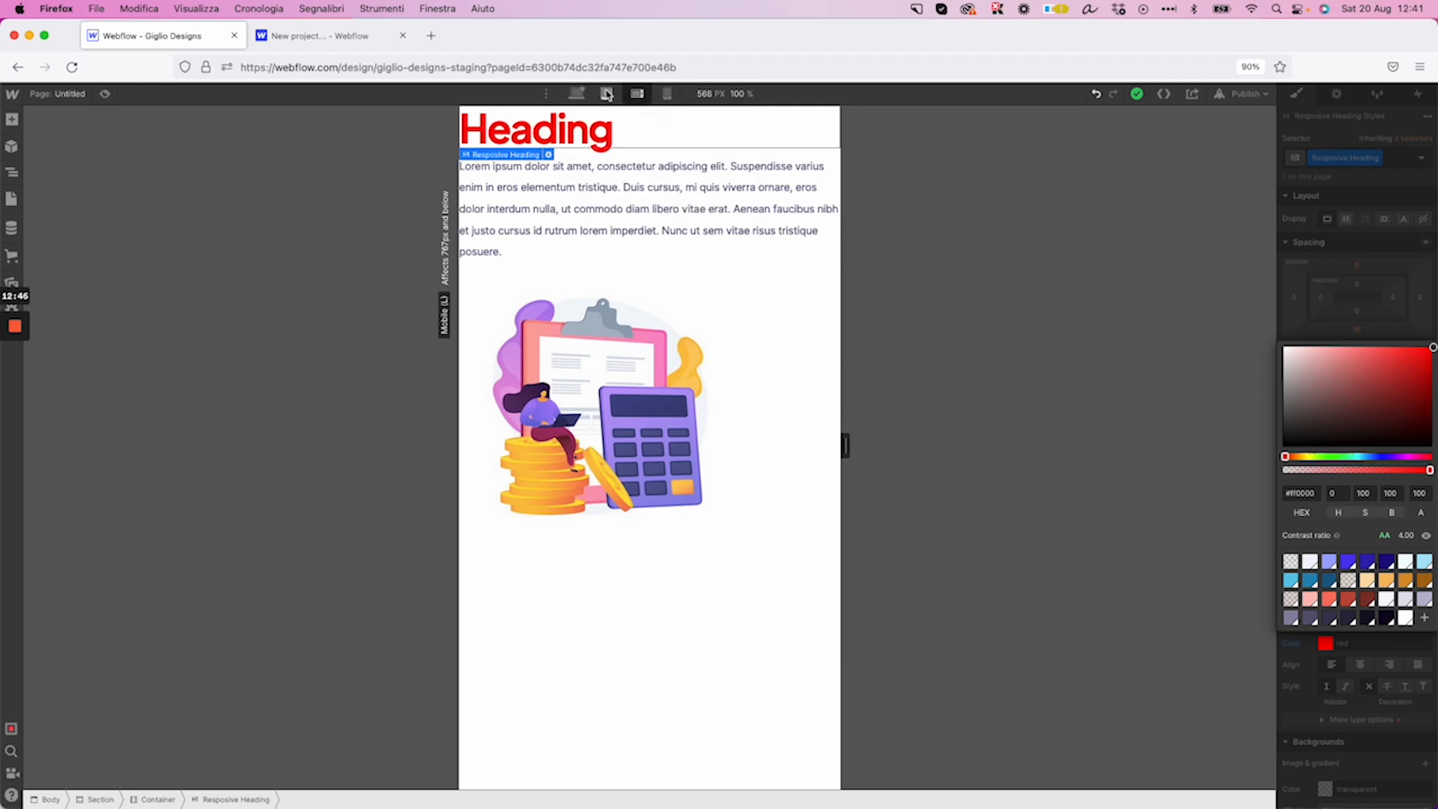
left_click(669, 93)
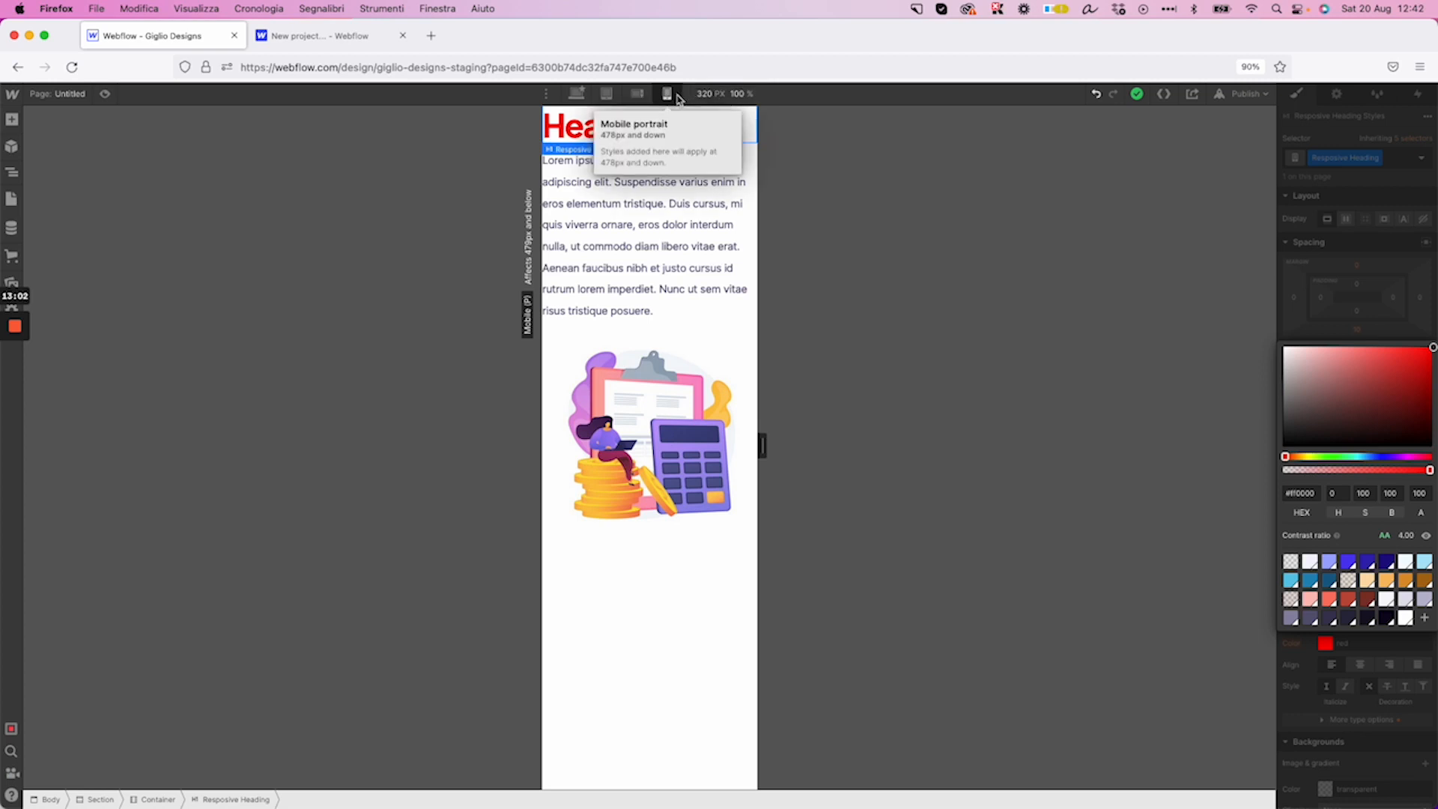
Set the heading's text colour to the Royal Blue swatch at the mobile portrait breakpoint and compare it with mobile landscape
left_click(1349, 562)
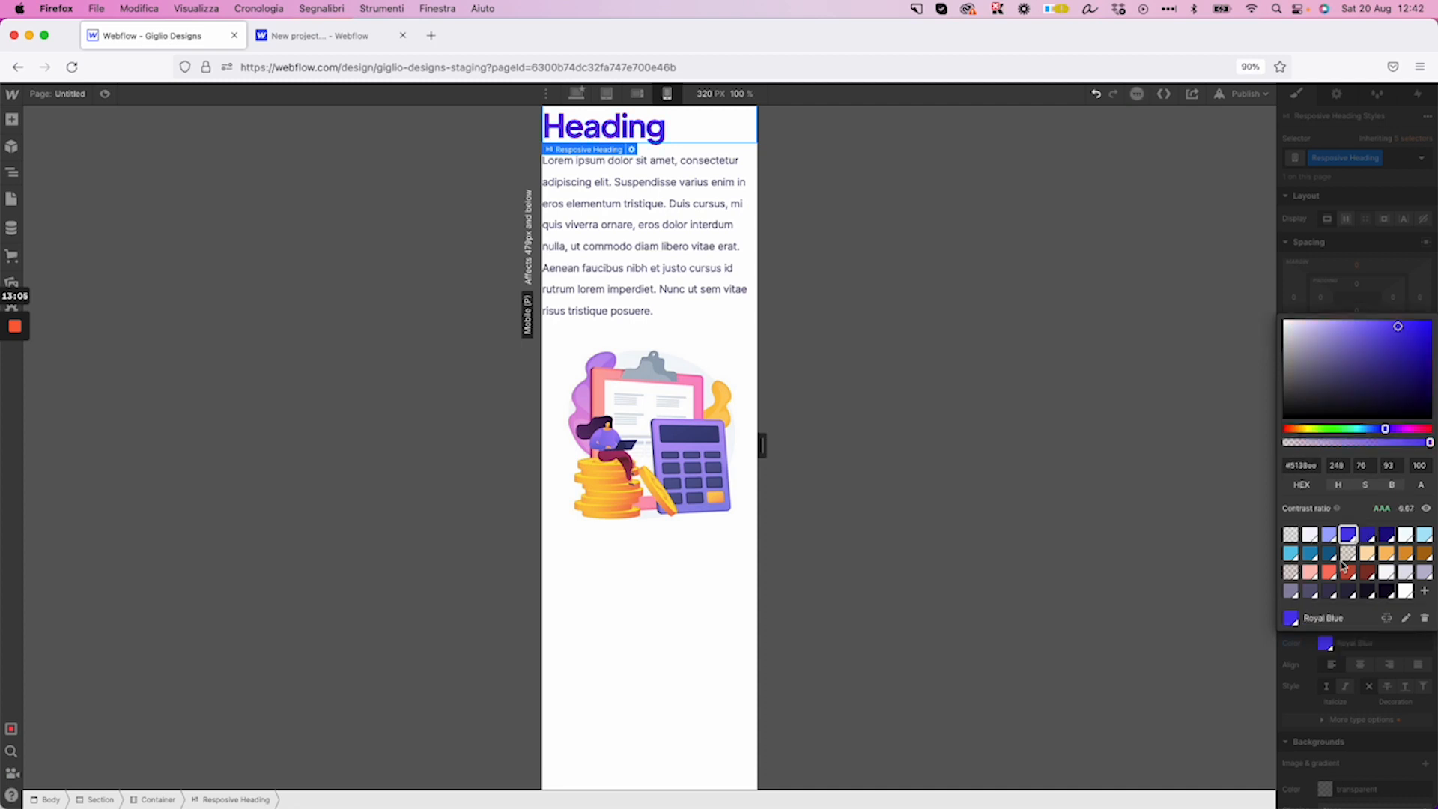
left_click(639, 95)
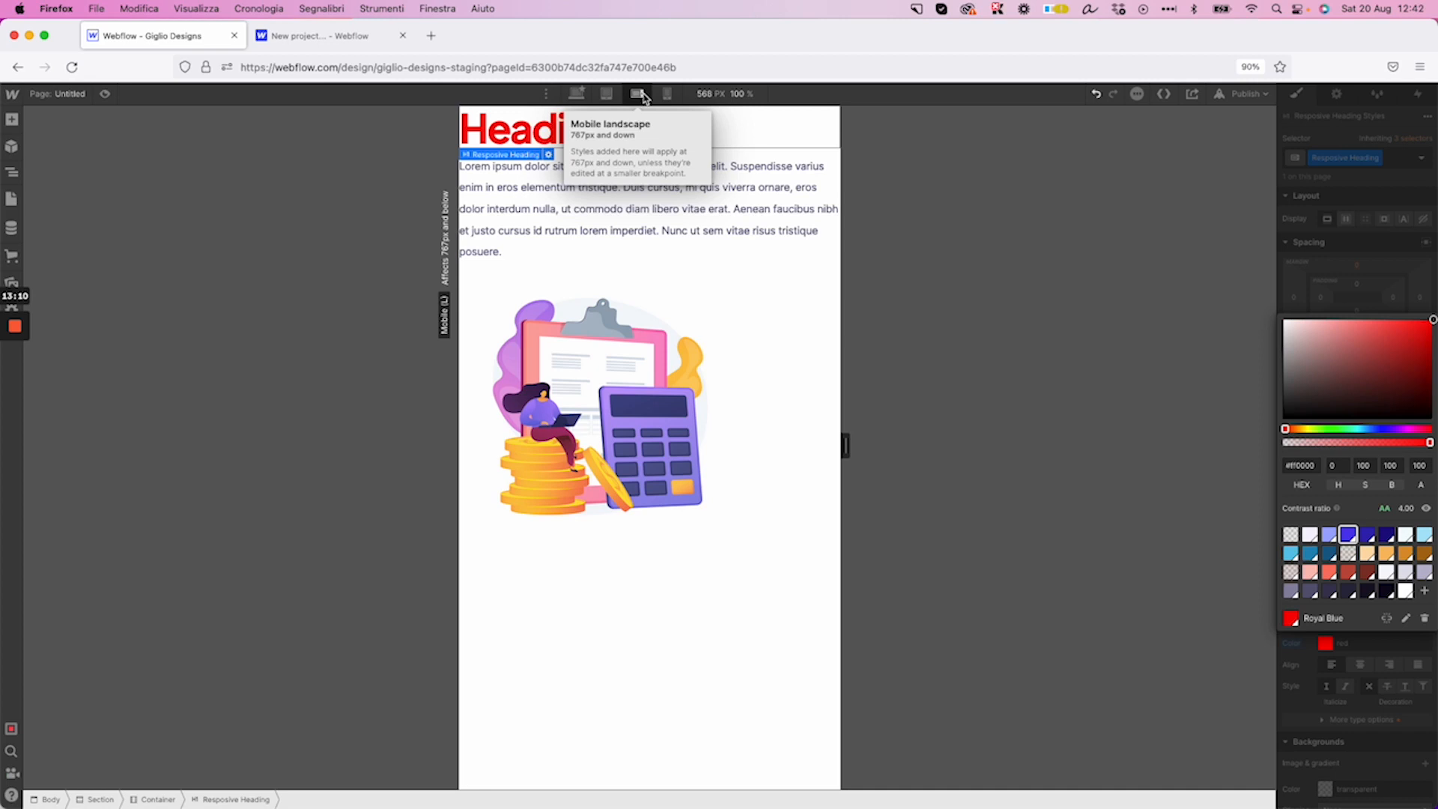
left_click(713, 235)
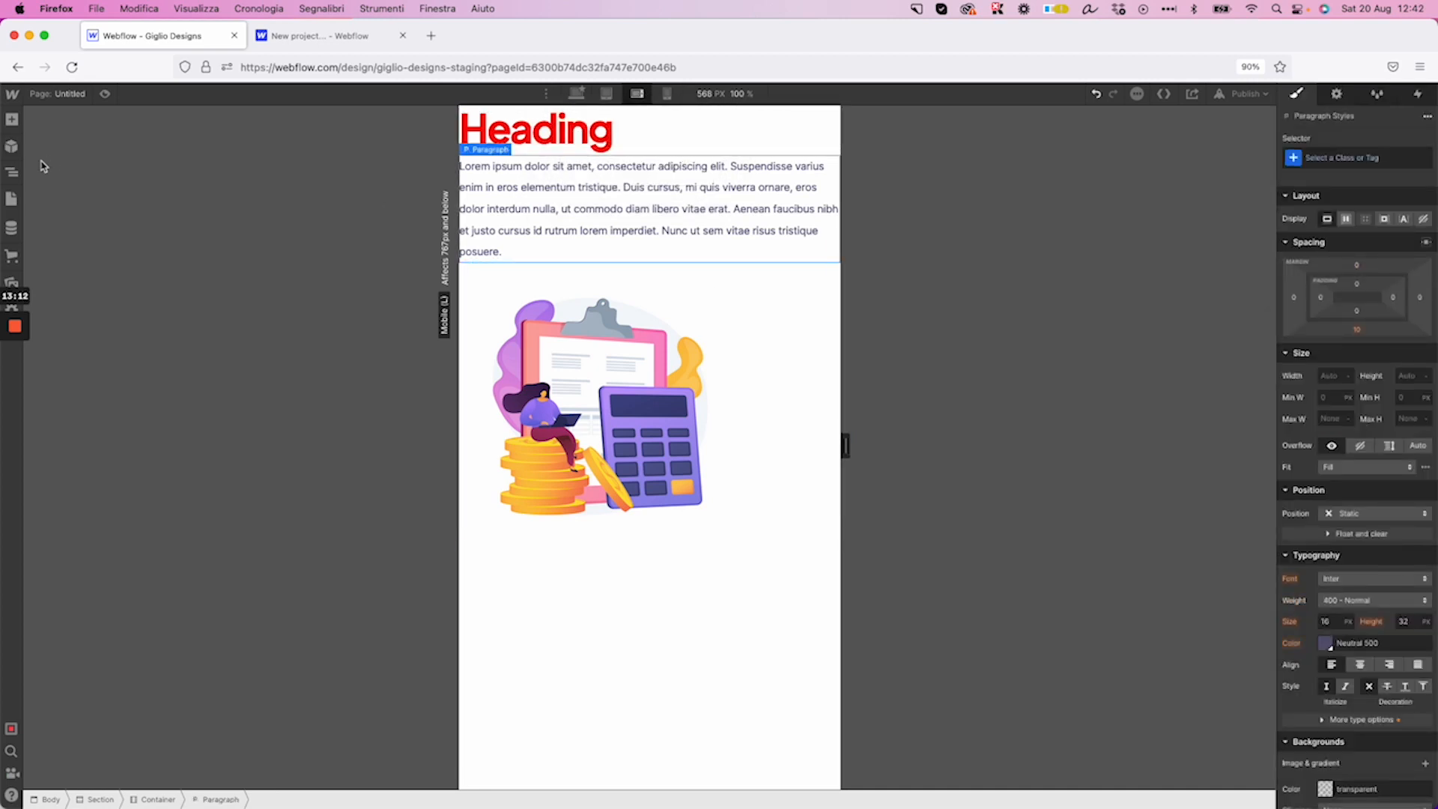
Add a Text Link element beside the image inside the container
left_click(14, 126)
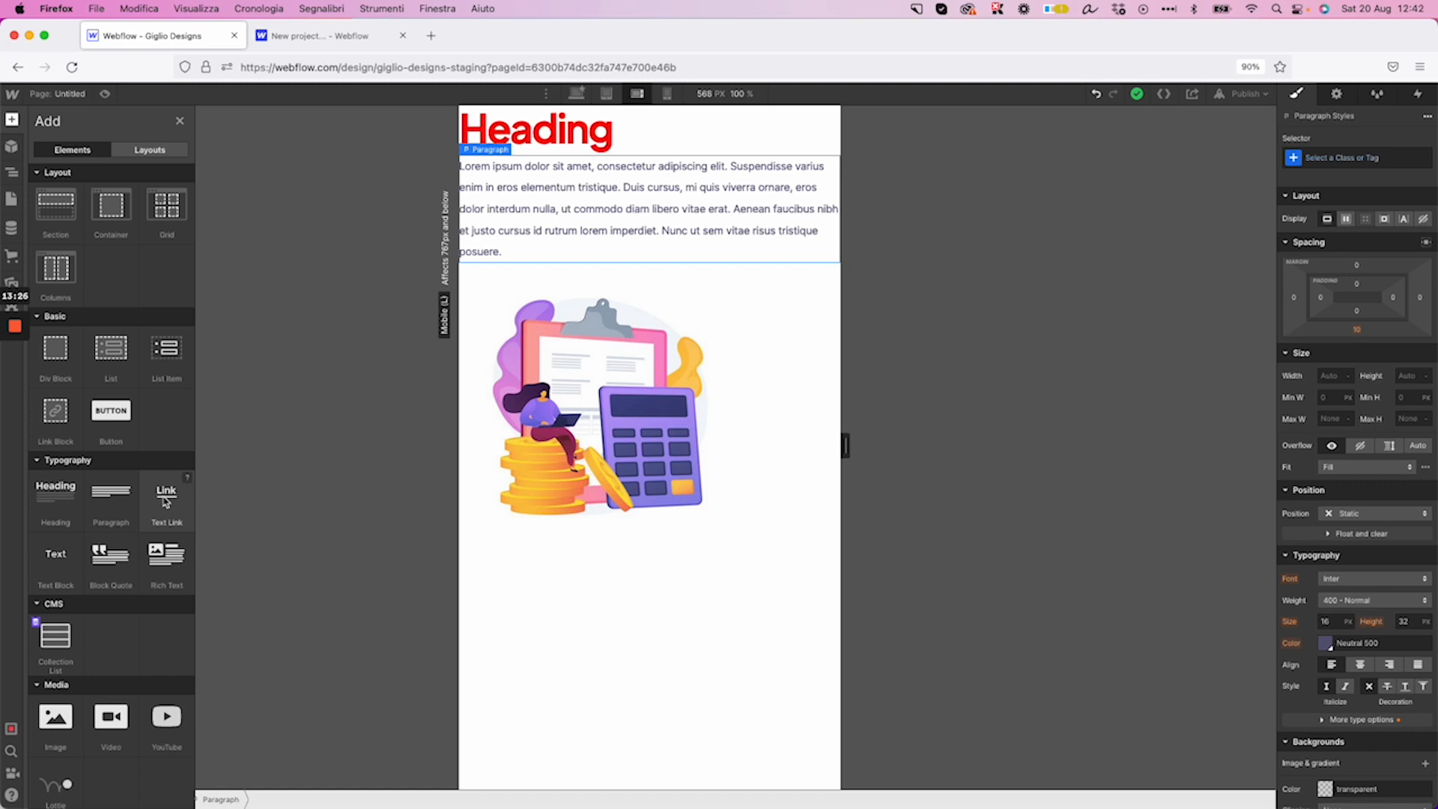
left_click_drag(163, 500, 666, 518)
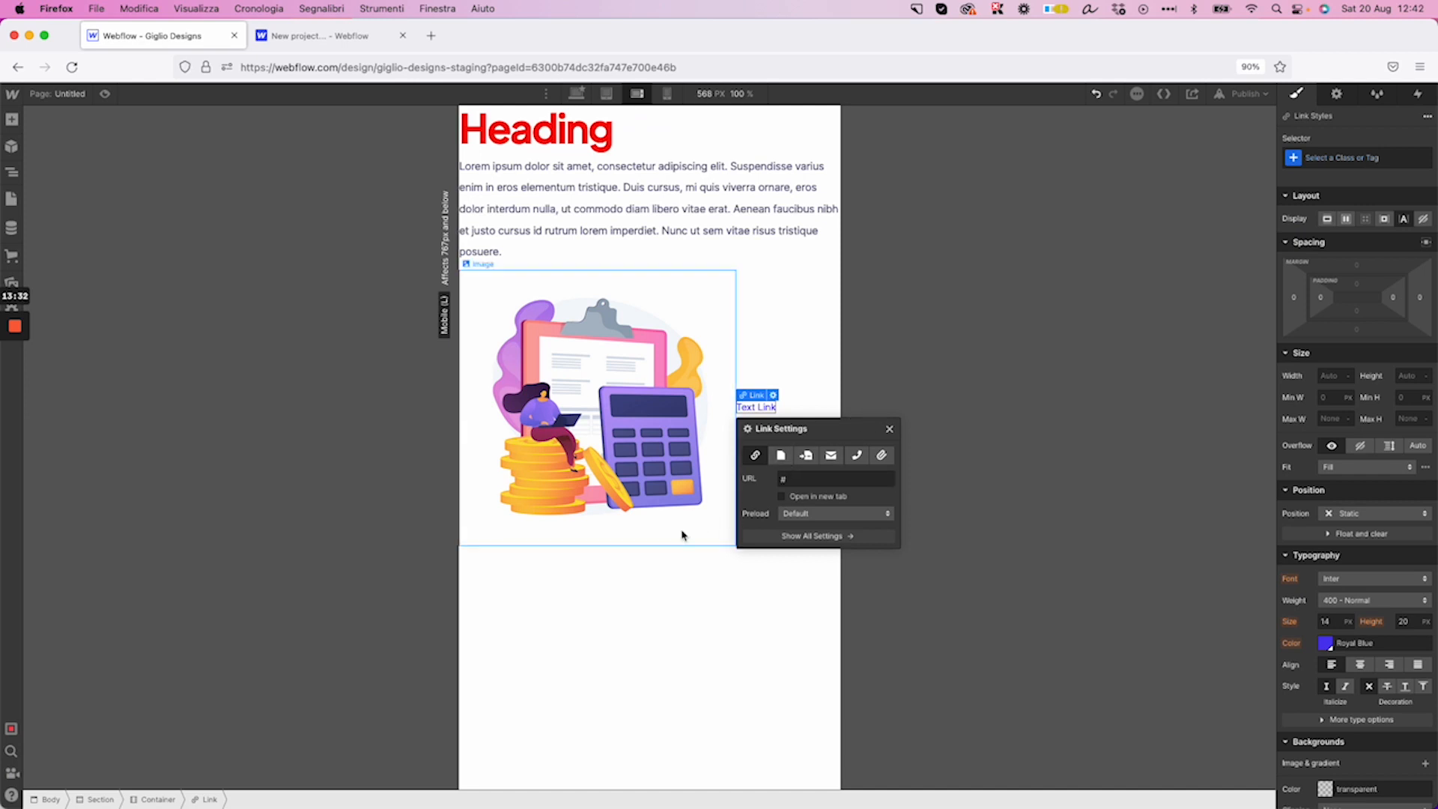
left_click_drag(793, 479, 753, 480)
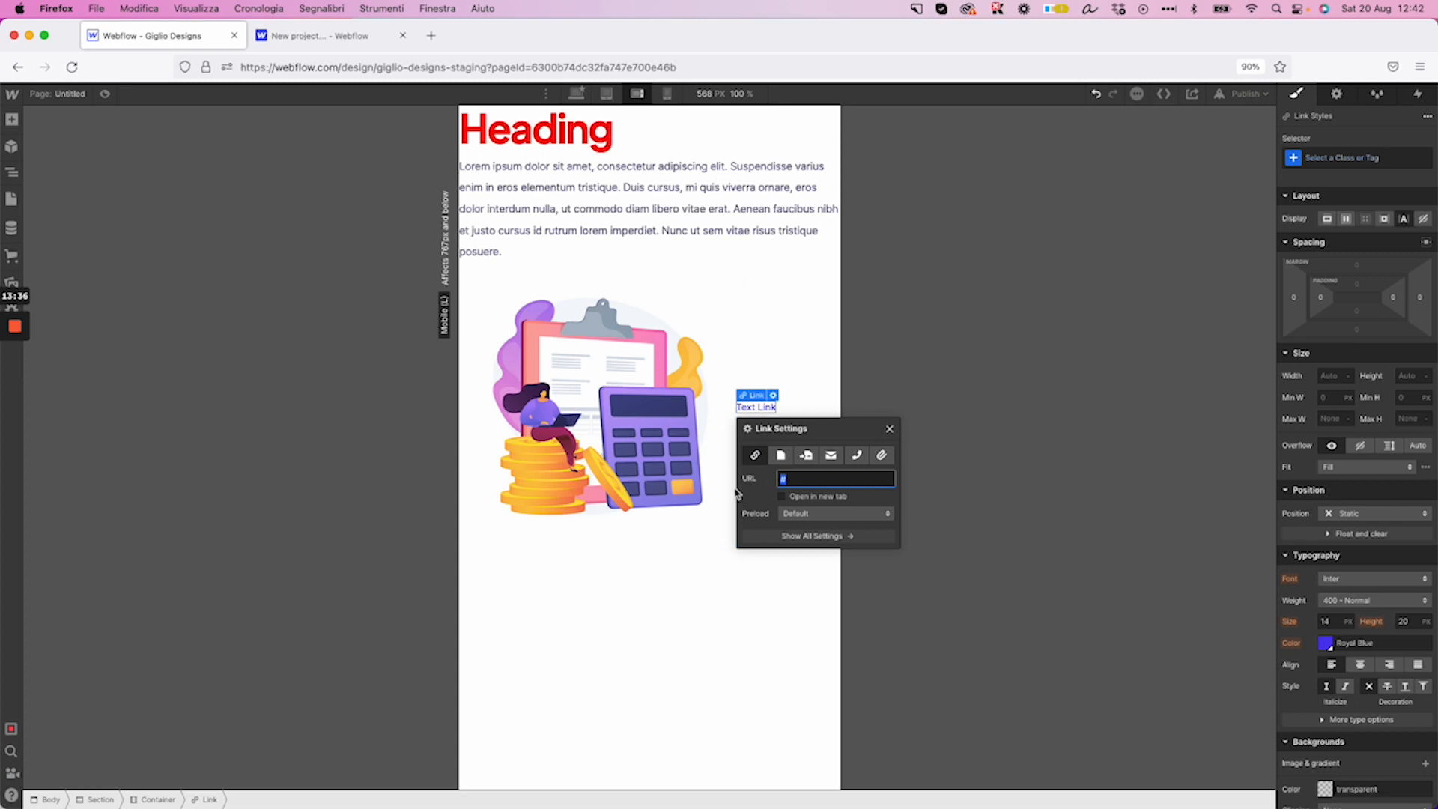
left_click(584, 533)
left_click(755, 407)
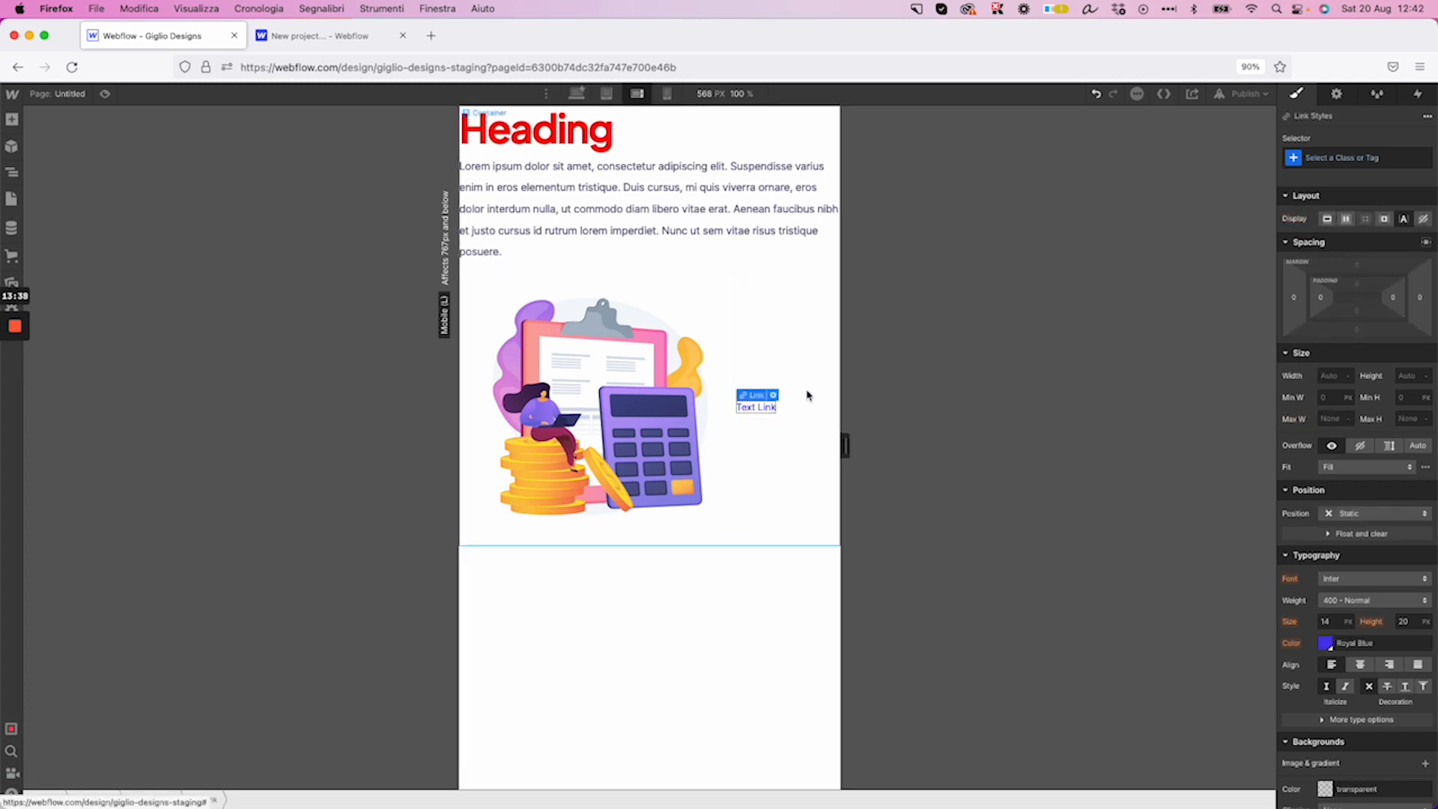
Set the text link's font size to 40 px at the desktop breakpoint and preview the page
left_click(577, 92)
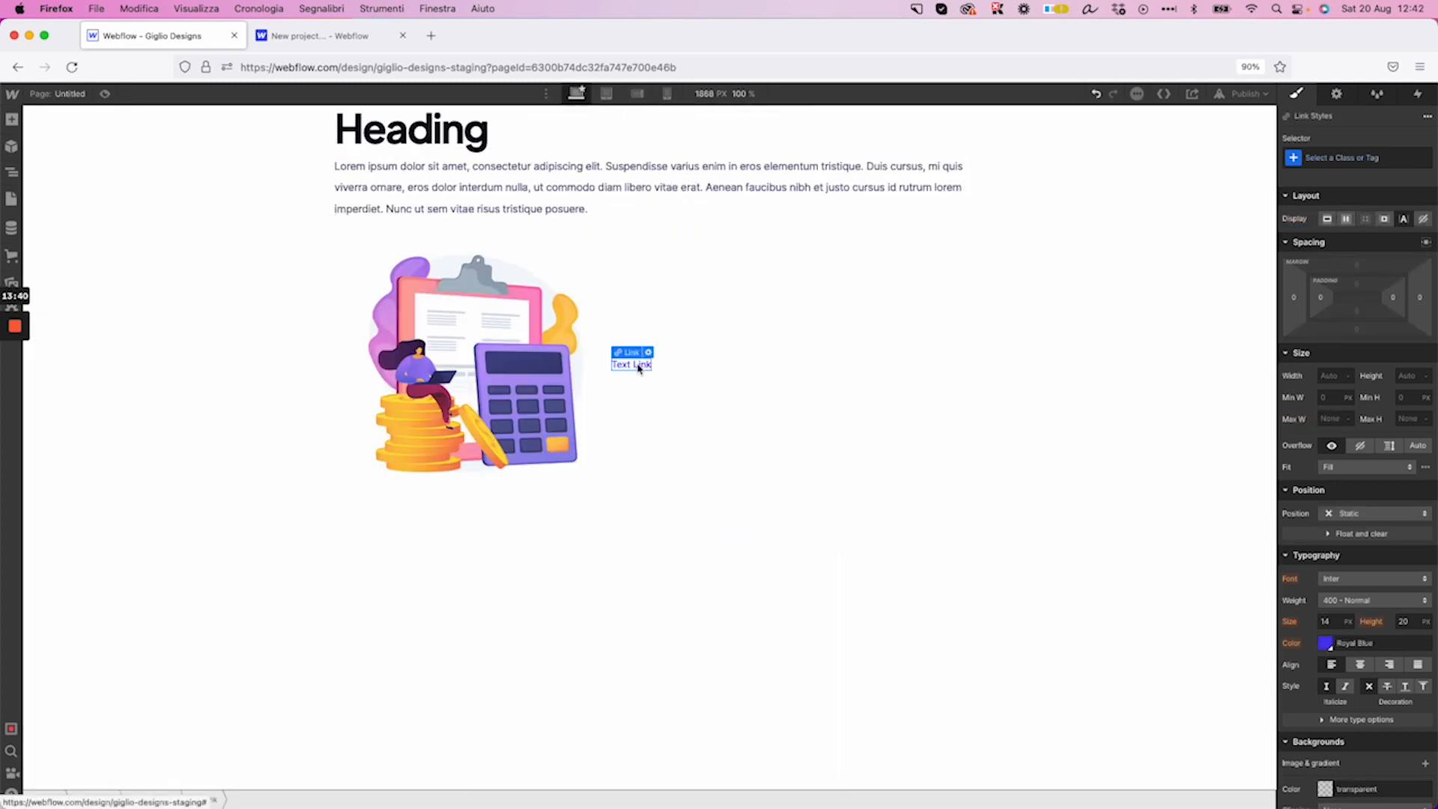
left_click(1327, 621)
type("40")
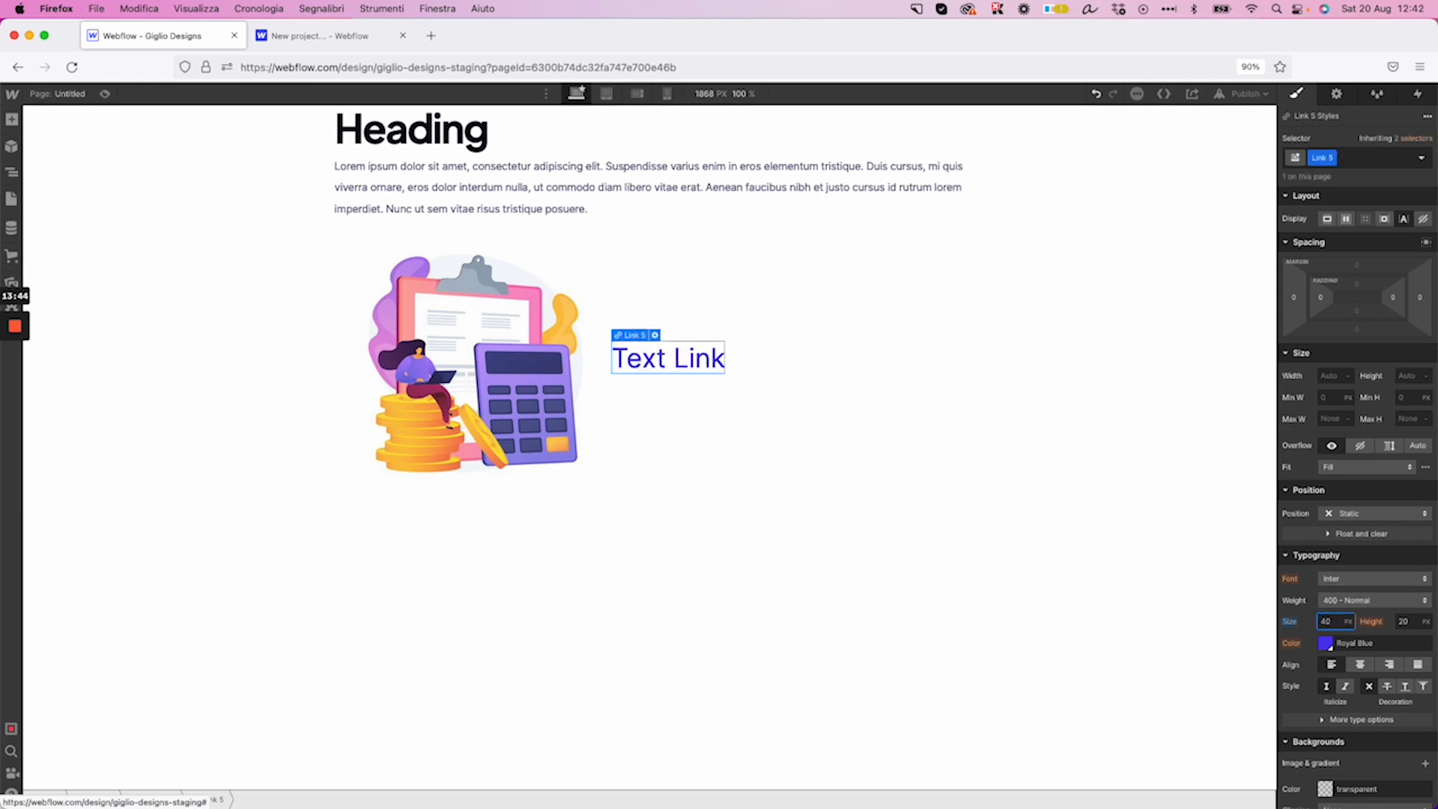
left_click(105, 93)
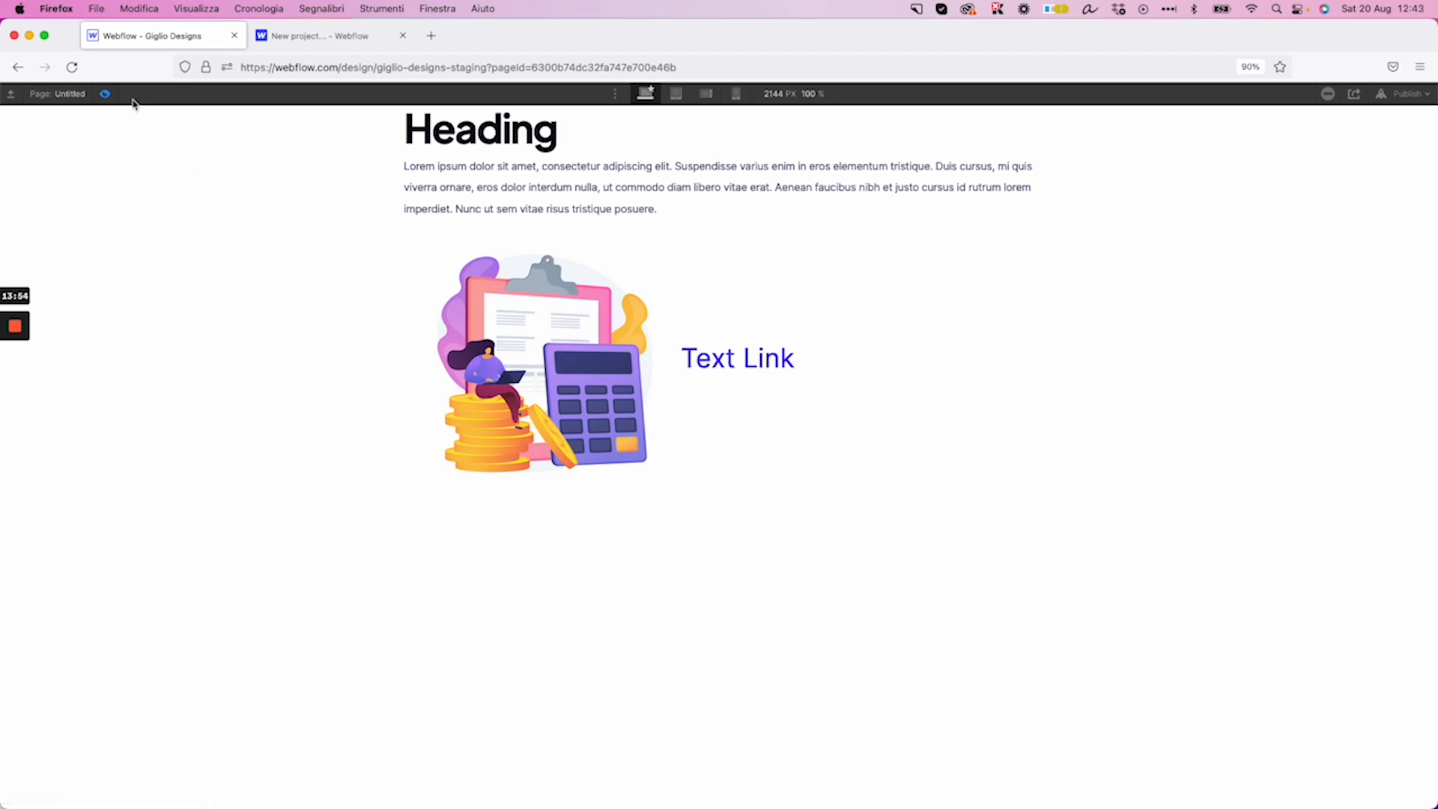
left_click(104, 94)
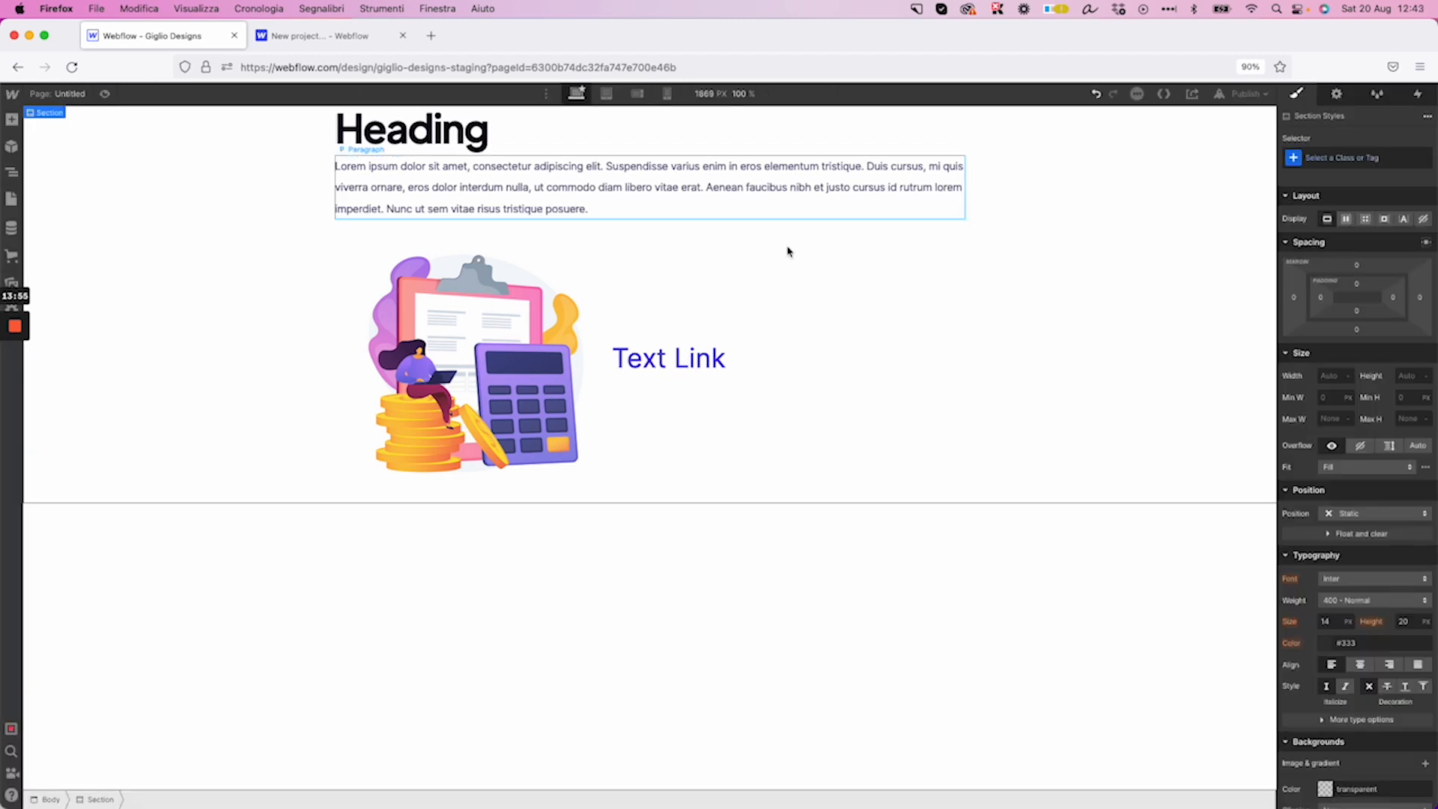
Set the text link's URL to youtube.com and make it open in a new tab
left_click(660, 350)
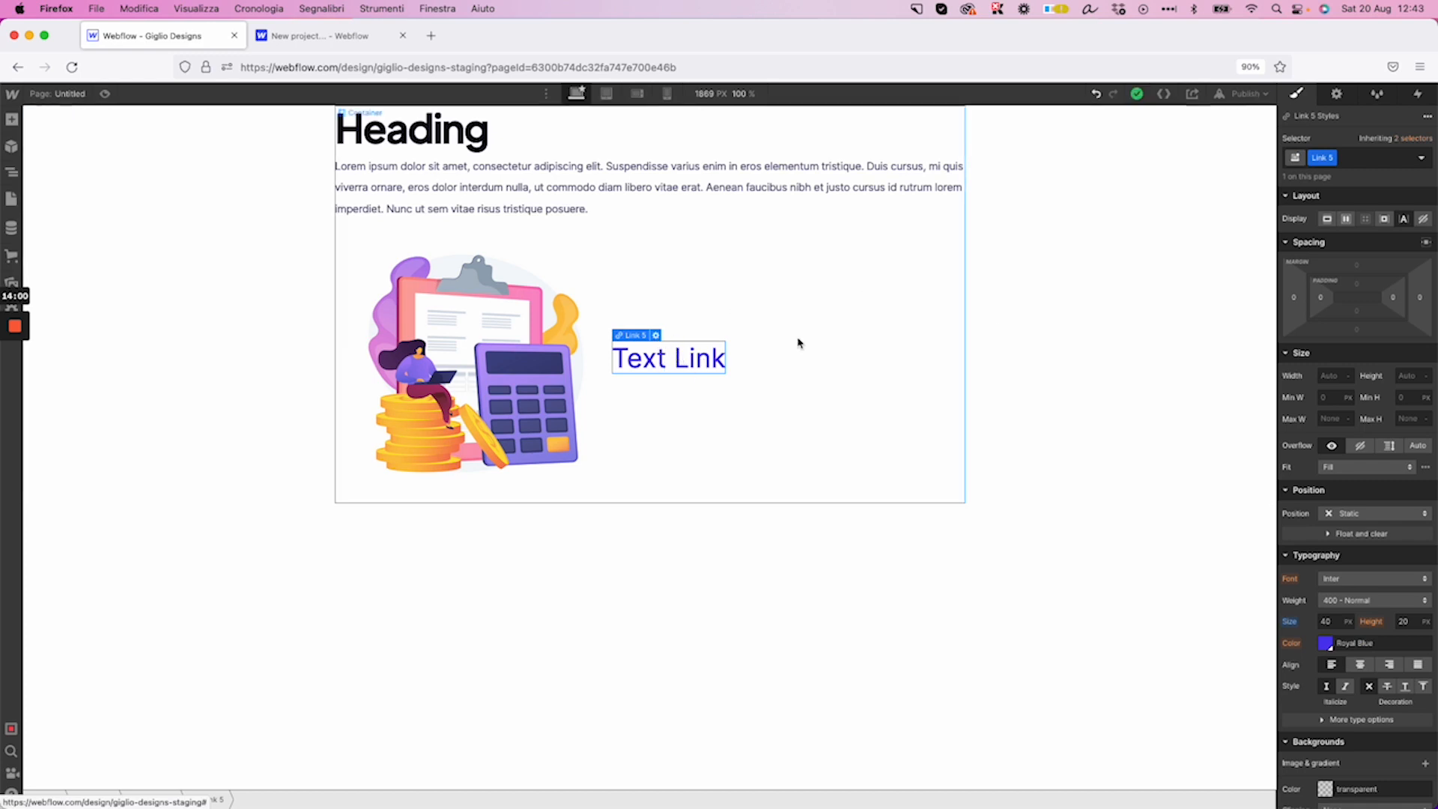
left_click(656, 336)
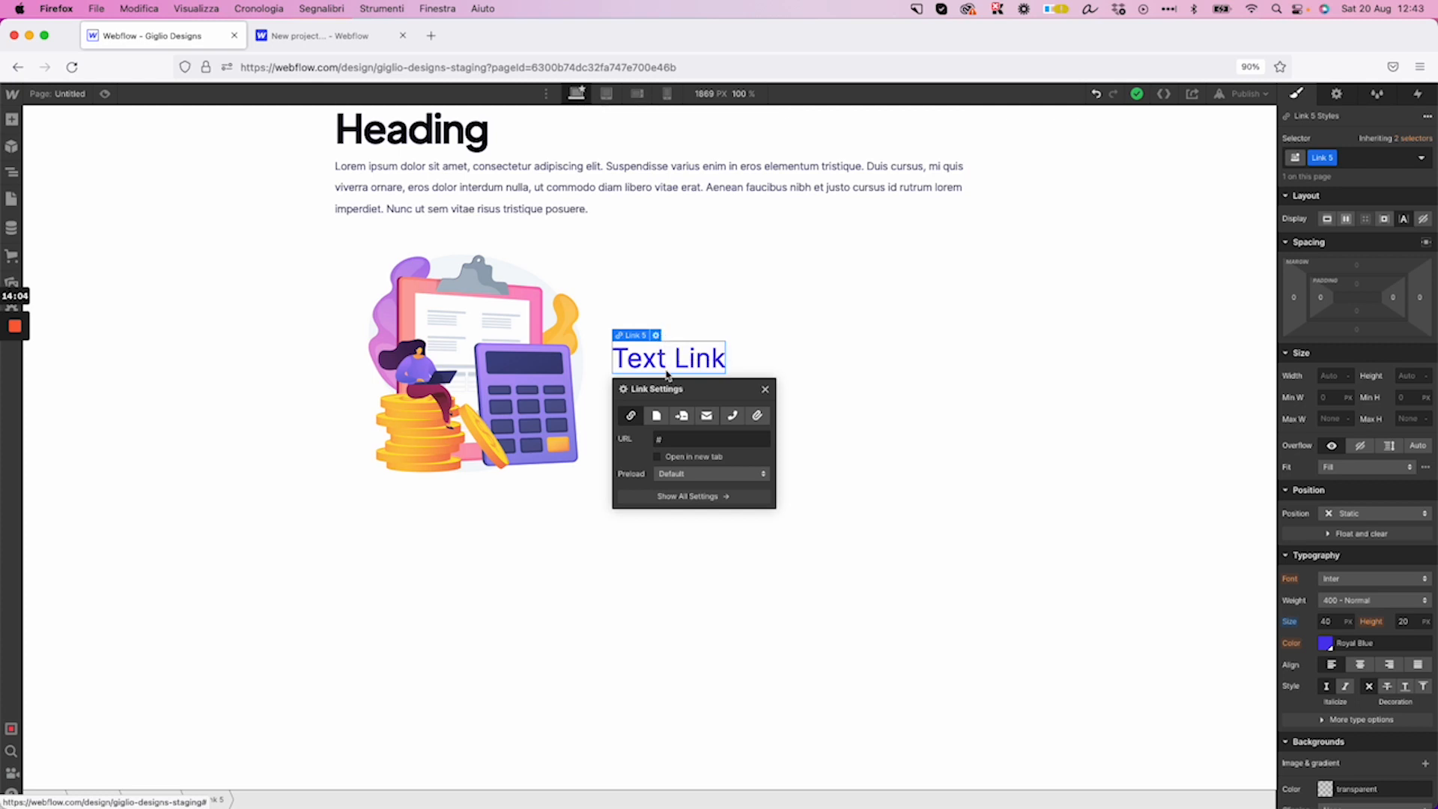
left_click(692, 437)
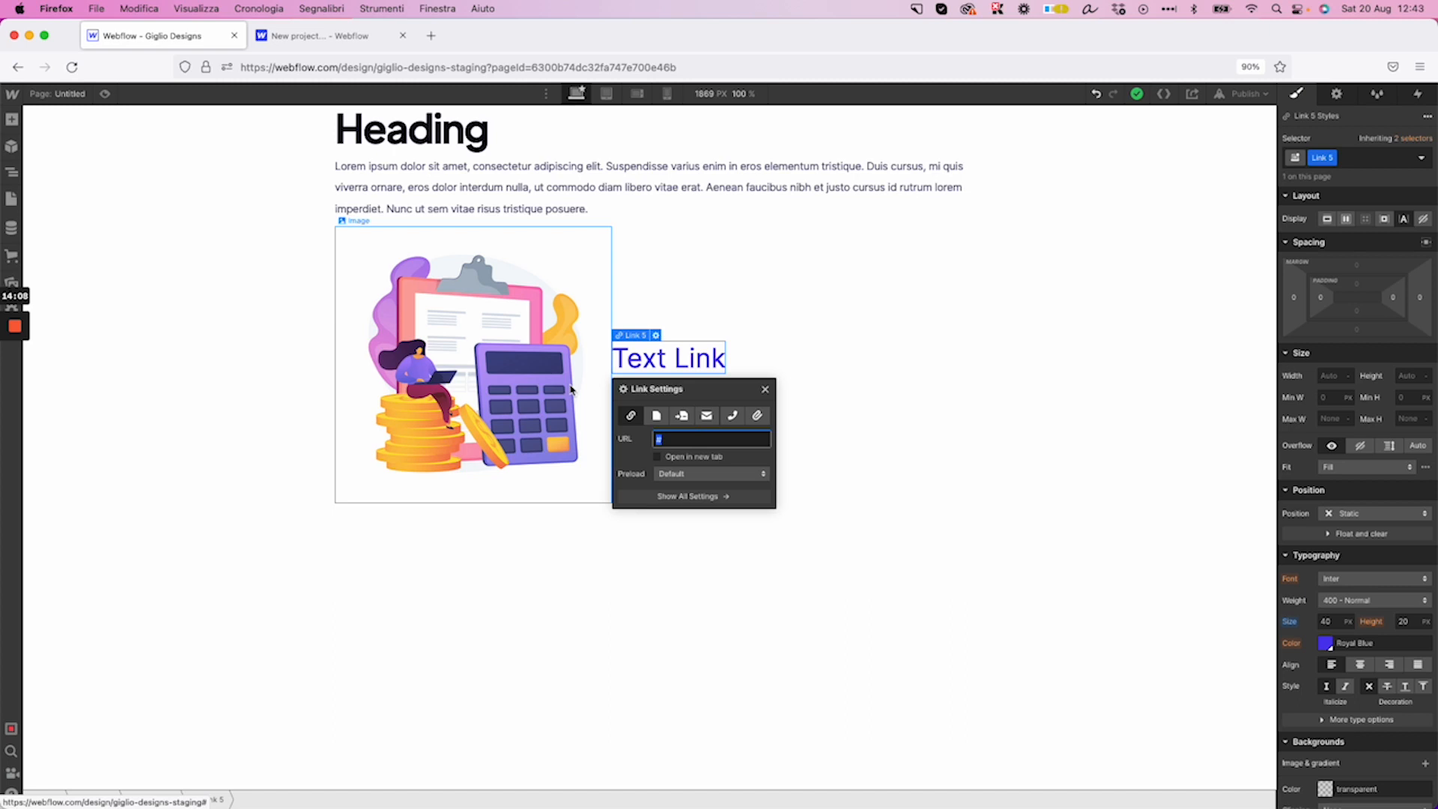
type("youtube.com")
left_click(658, 458)
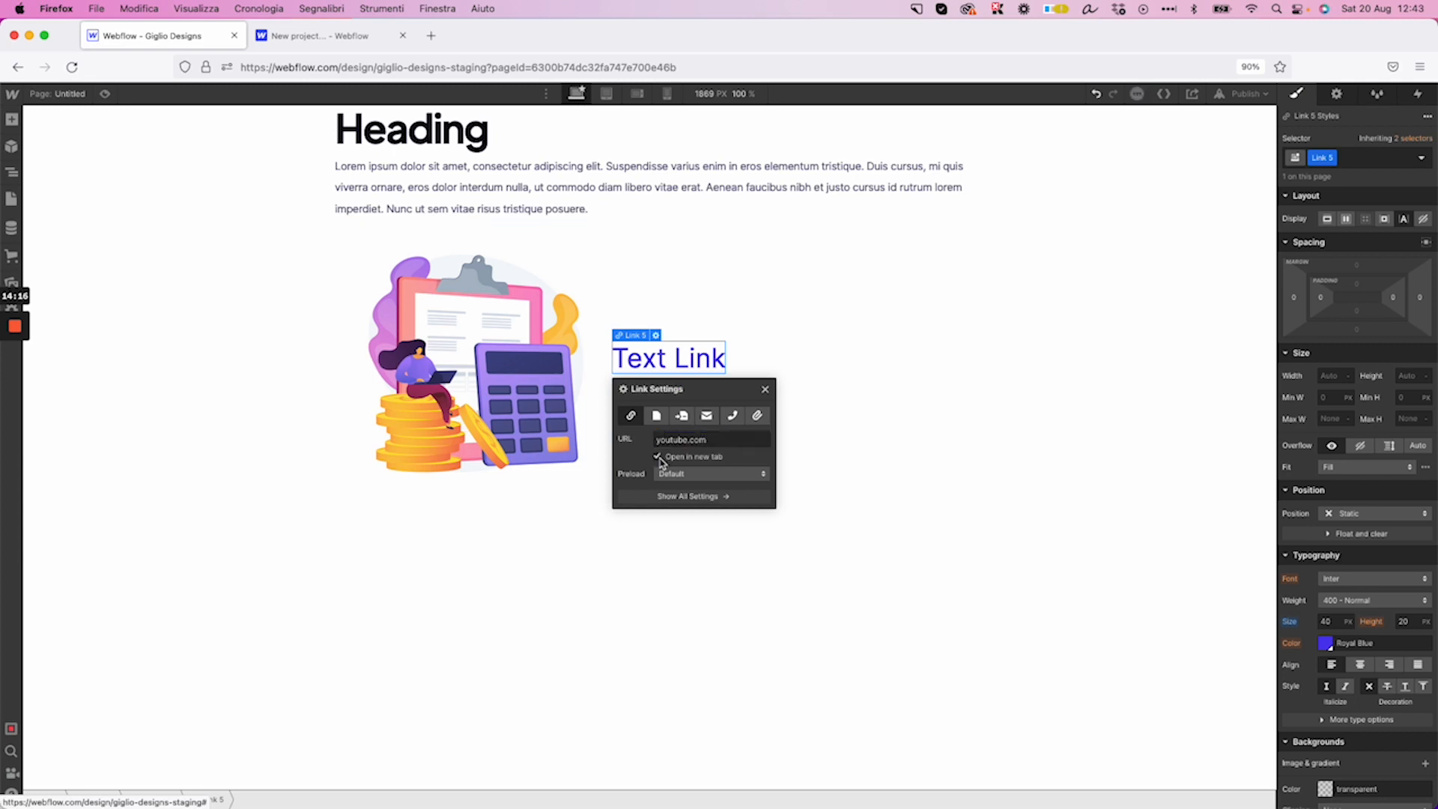
Look through the list of site pages that the text link can target with the page link type
left_click(657, 416)
left_click(677, 440)
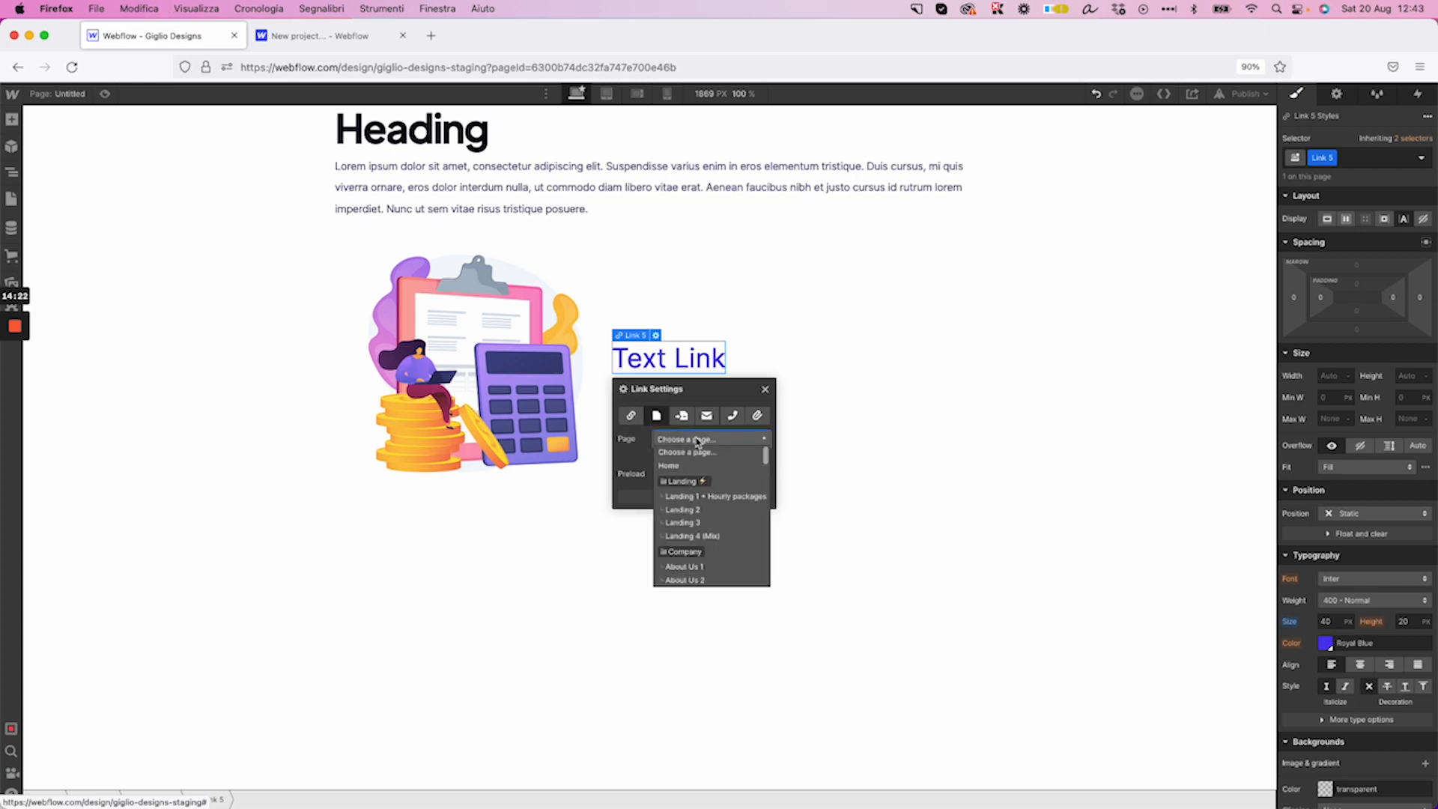
scroll(730, 491, "down", 5)
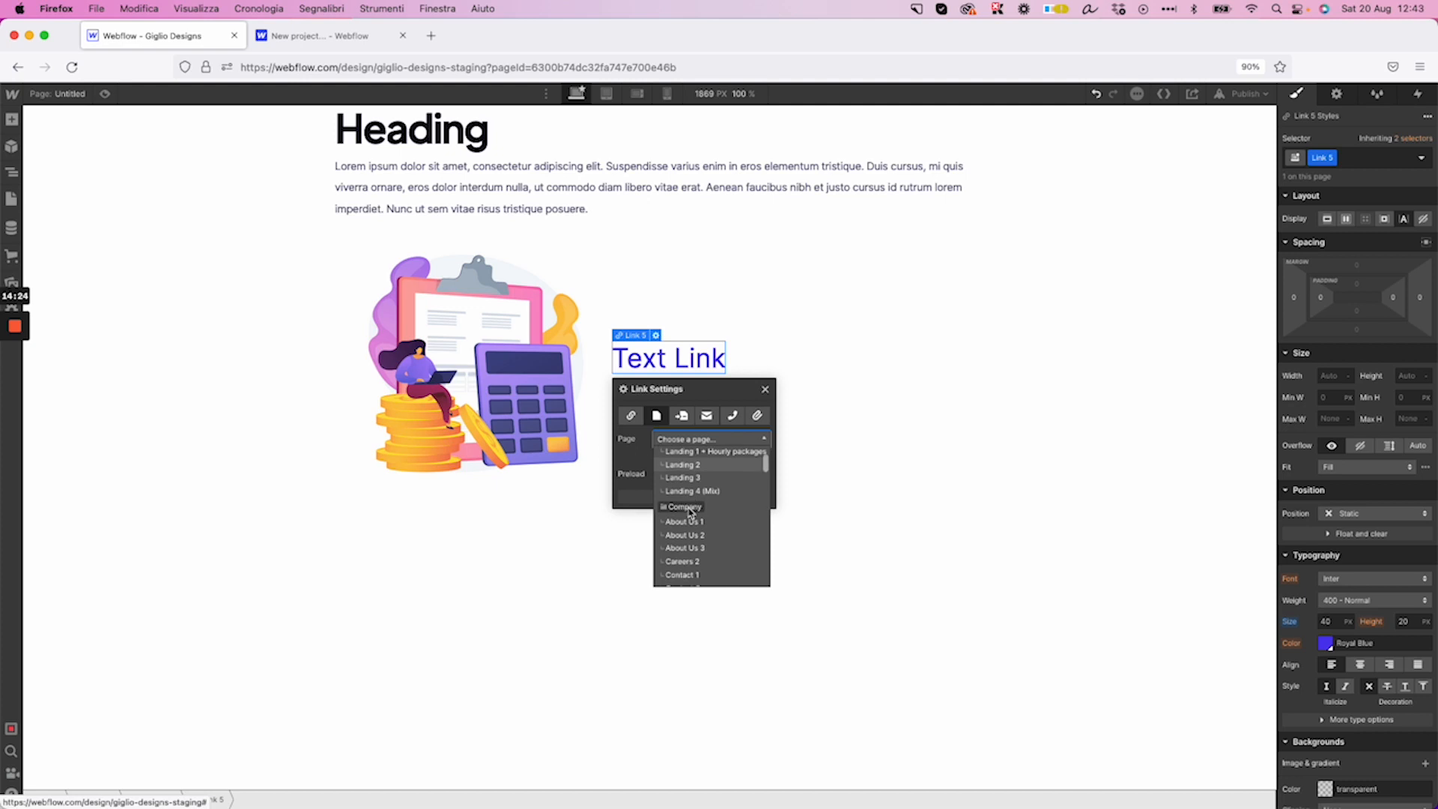
scroll(734, 493, "down", 8)
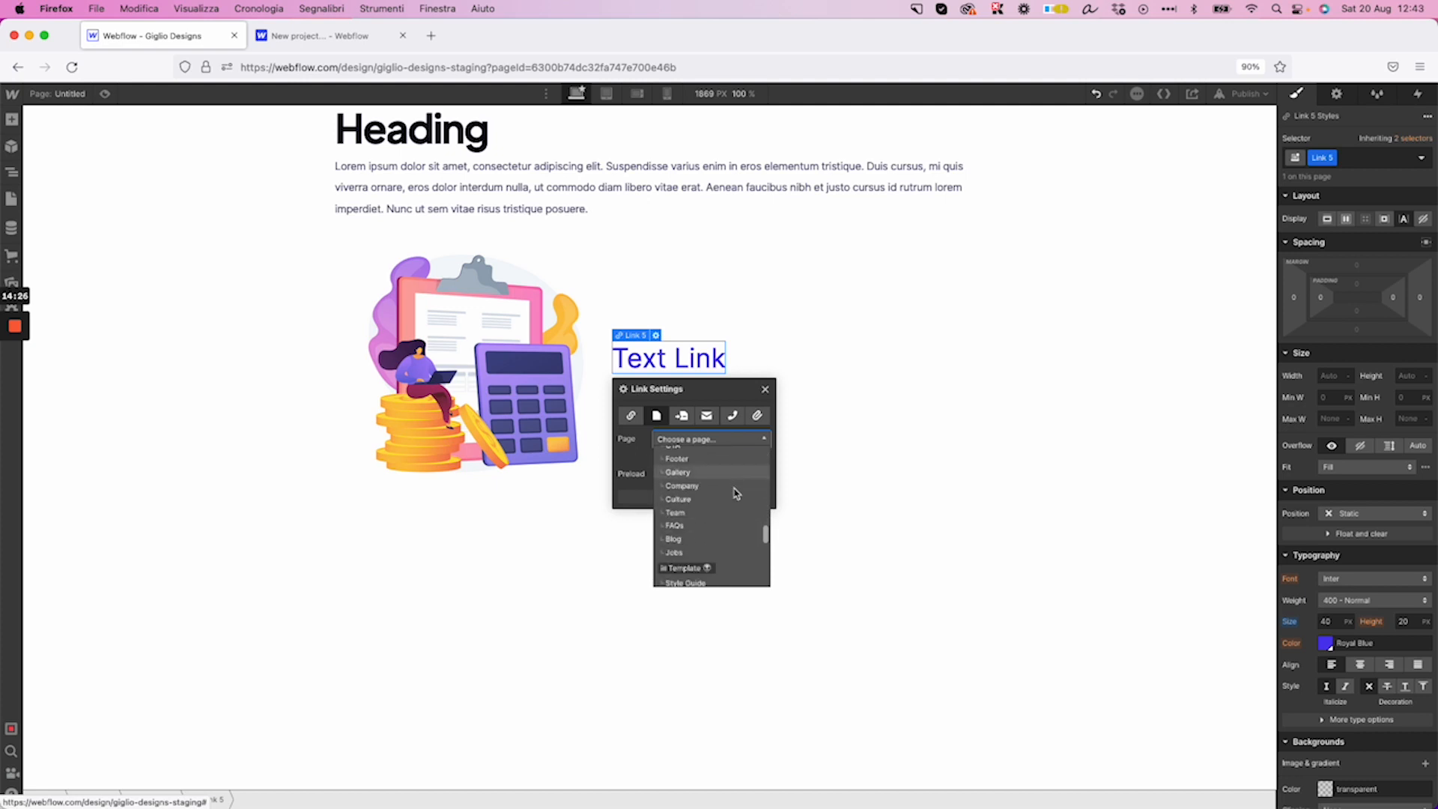
scroll(734, 492, "down", 3)
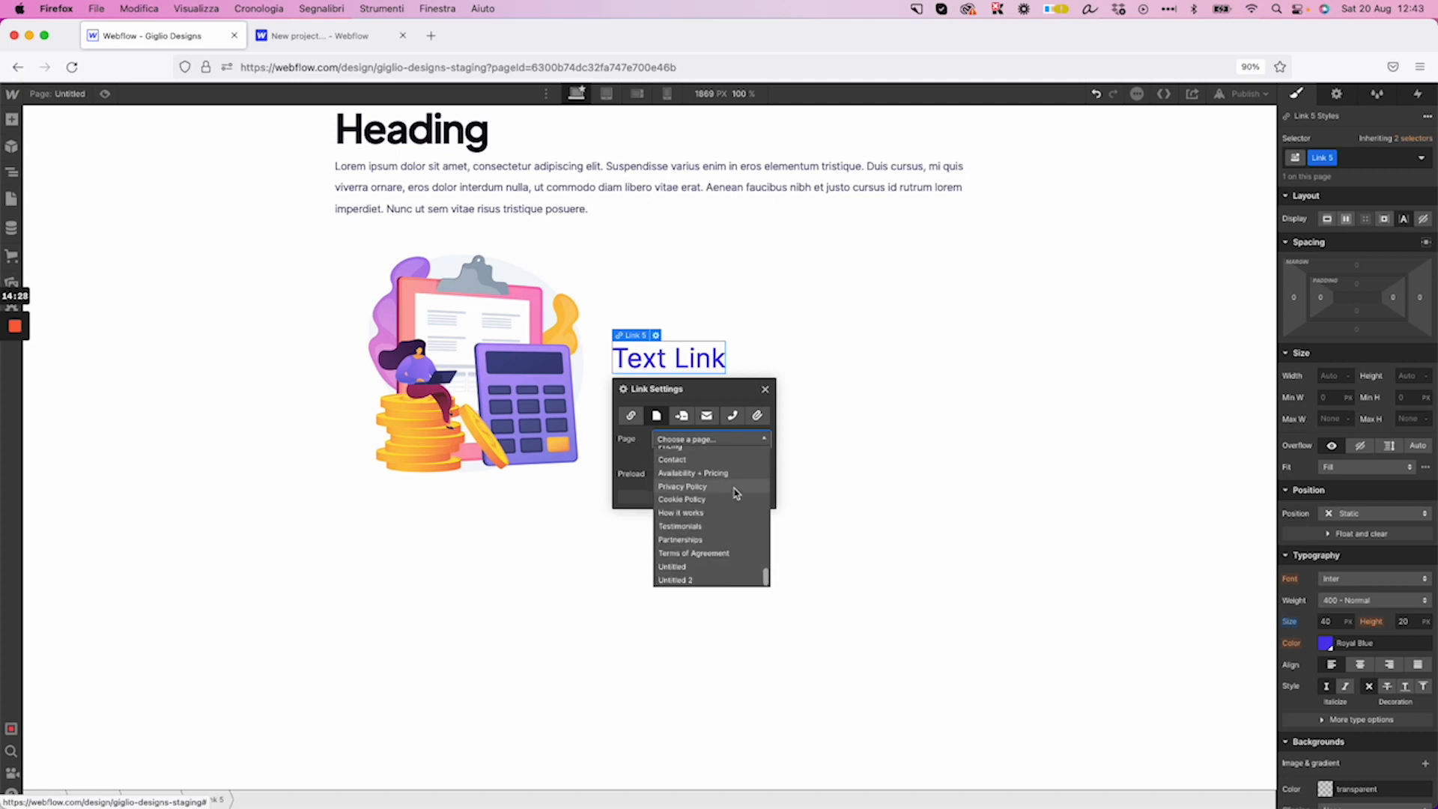
scroll(726, 495, "up", 6)
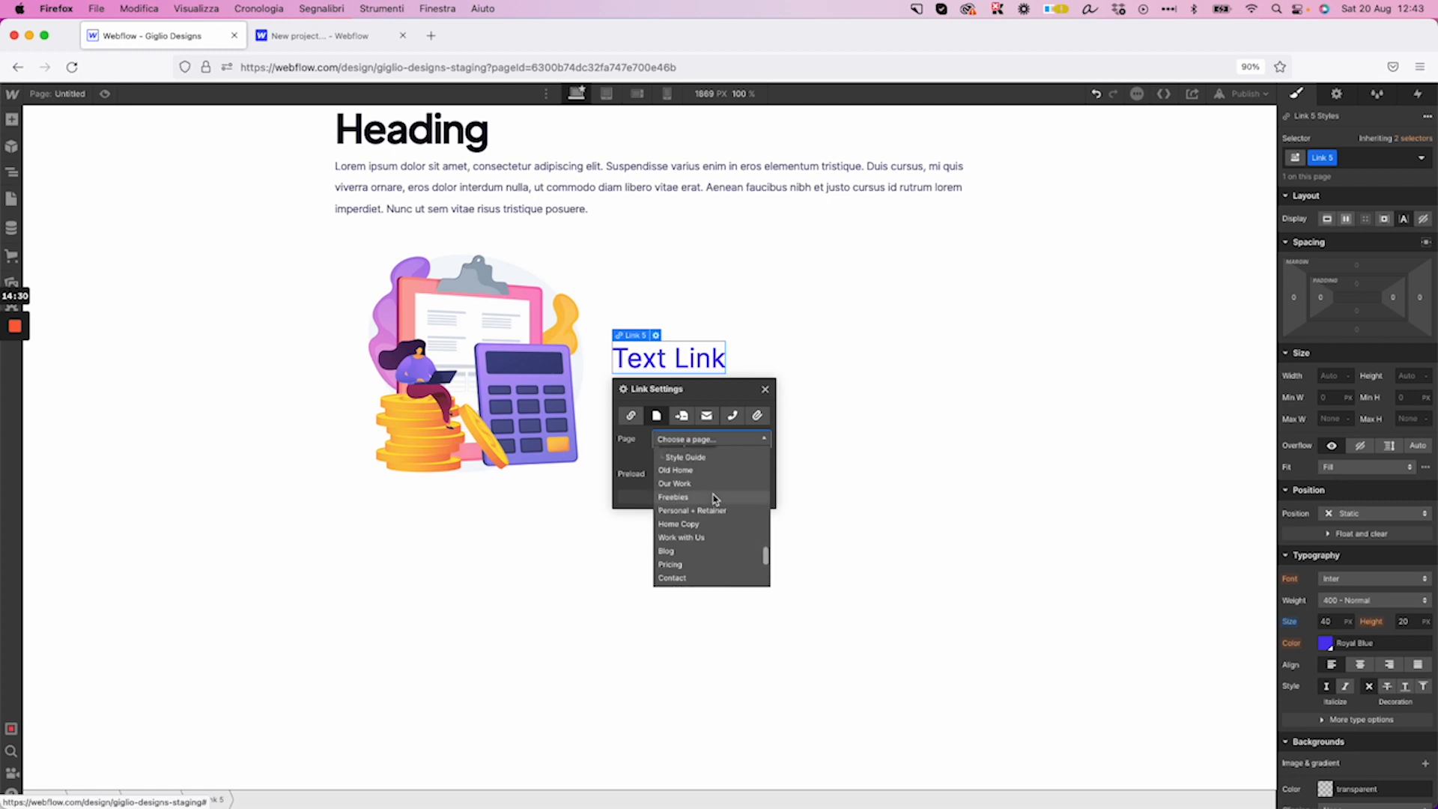
scroll(715, 500, "up", 10)
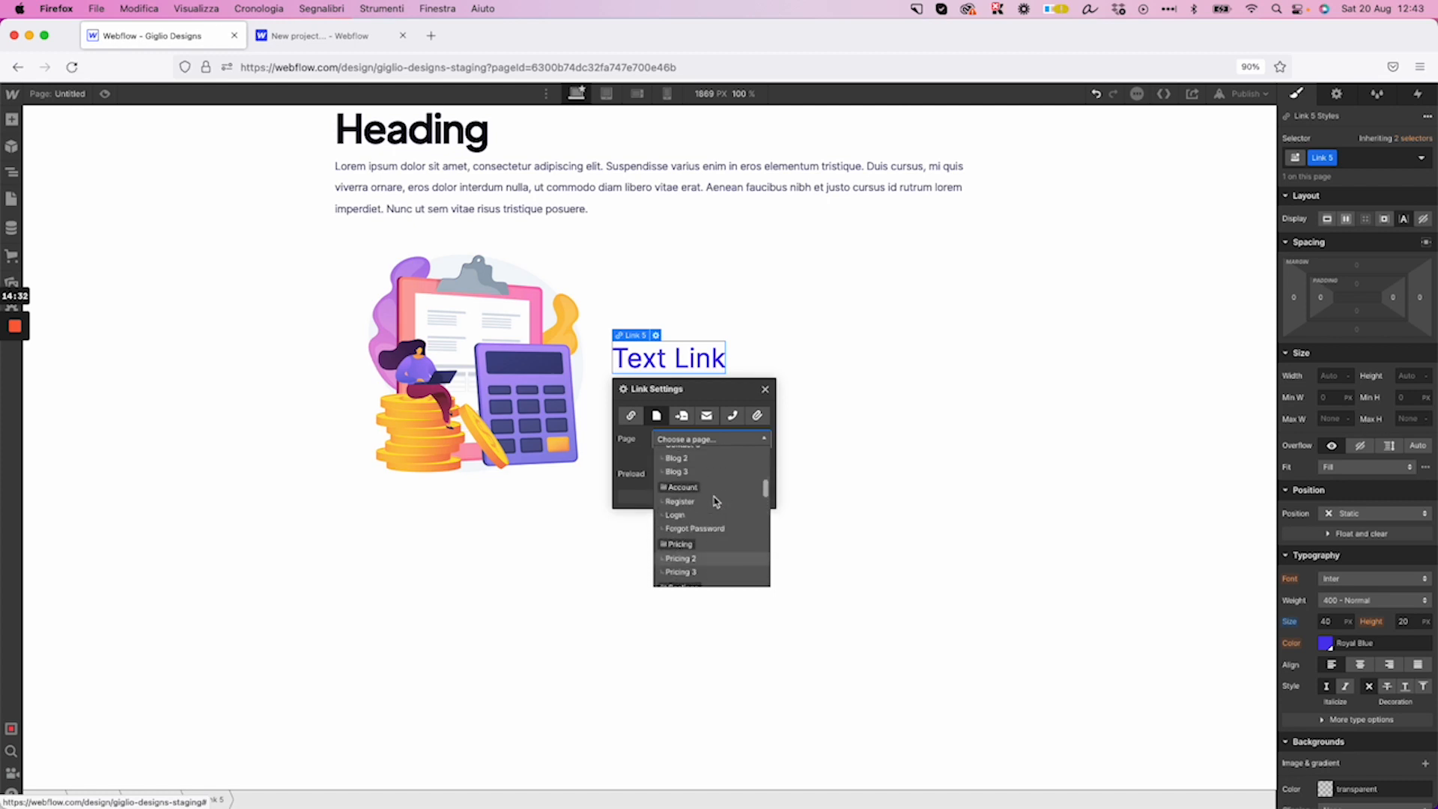
left_click(623, 454)
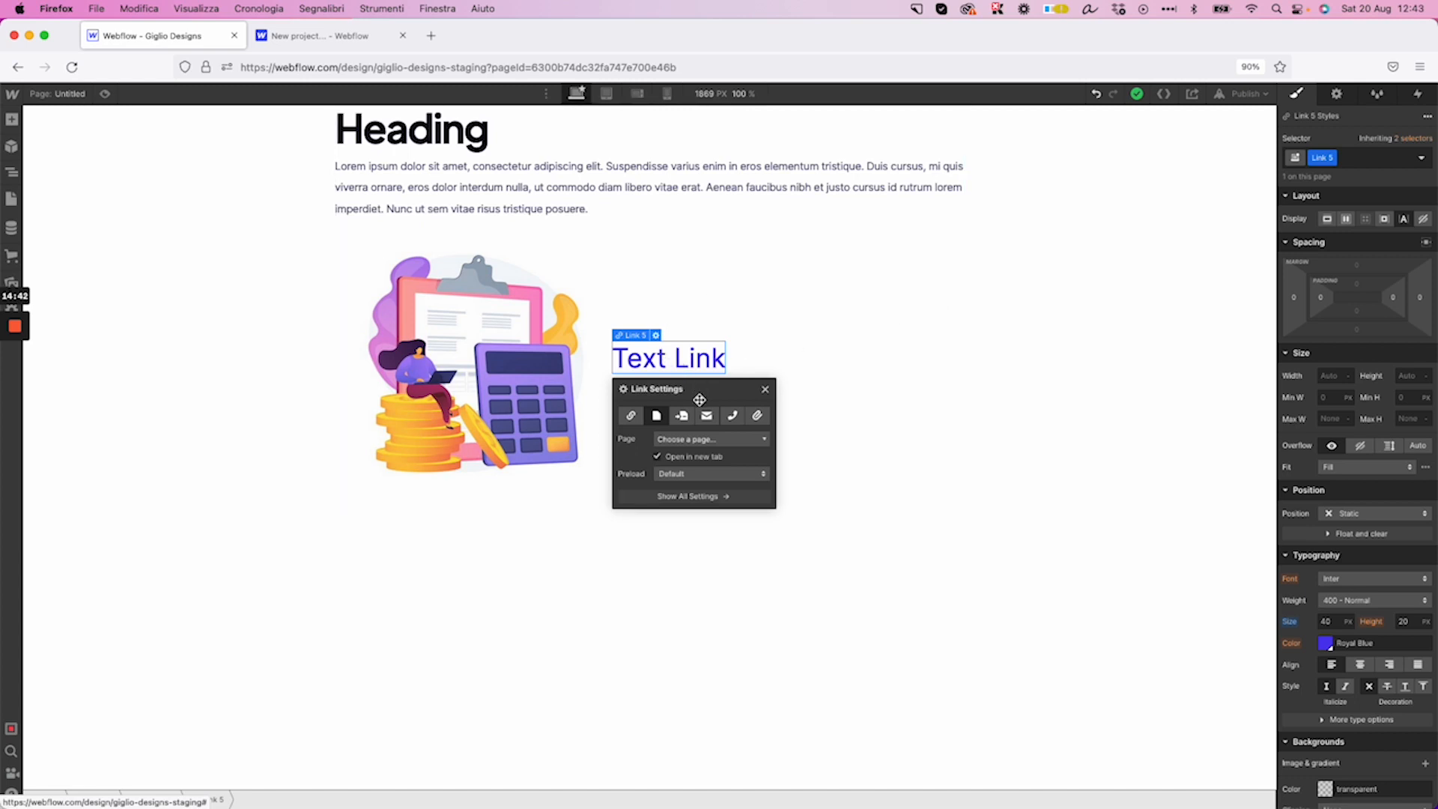
Examine the text link's page section, email, phone and file link types
left_click(682, 414)
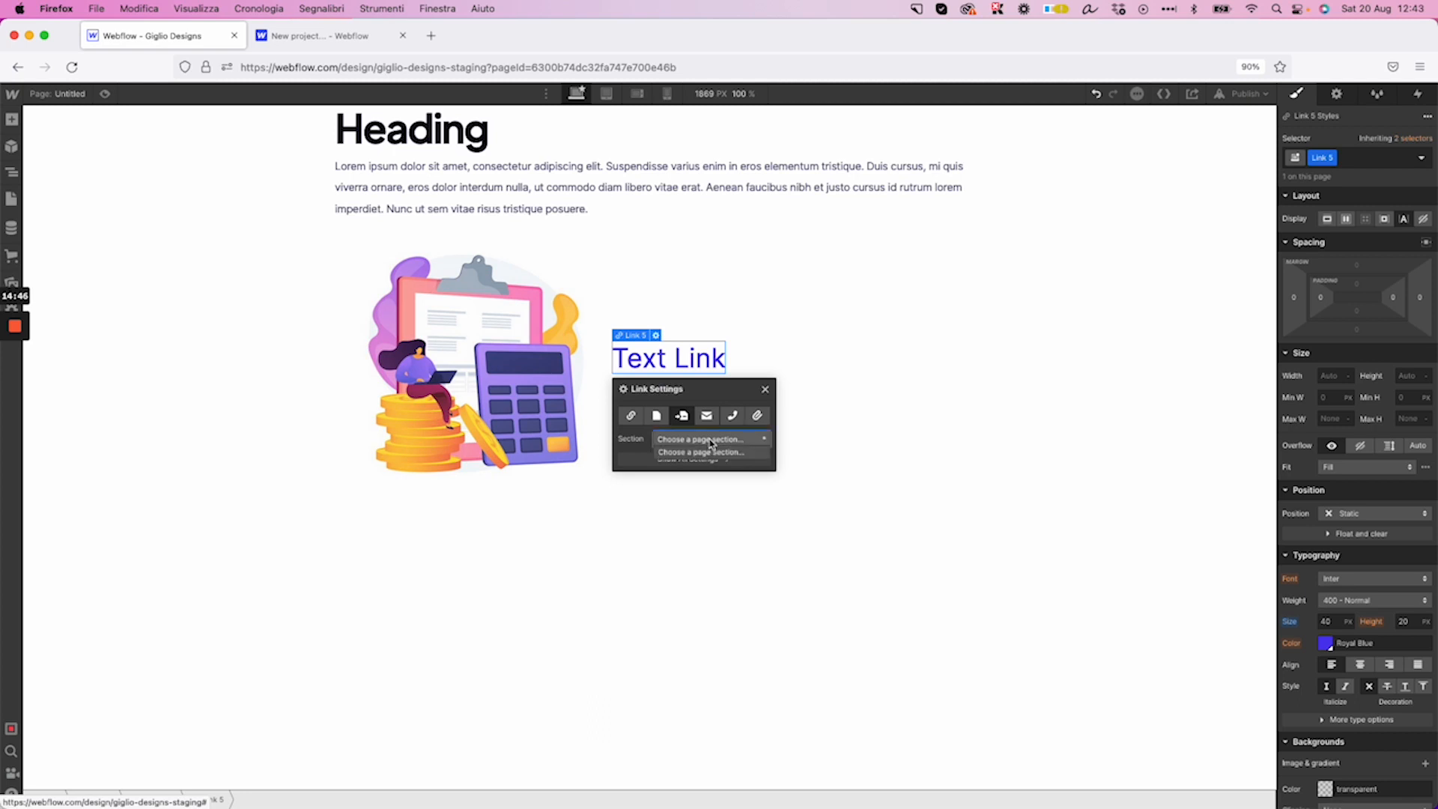
left_click(732, 709)
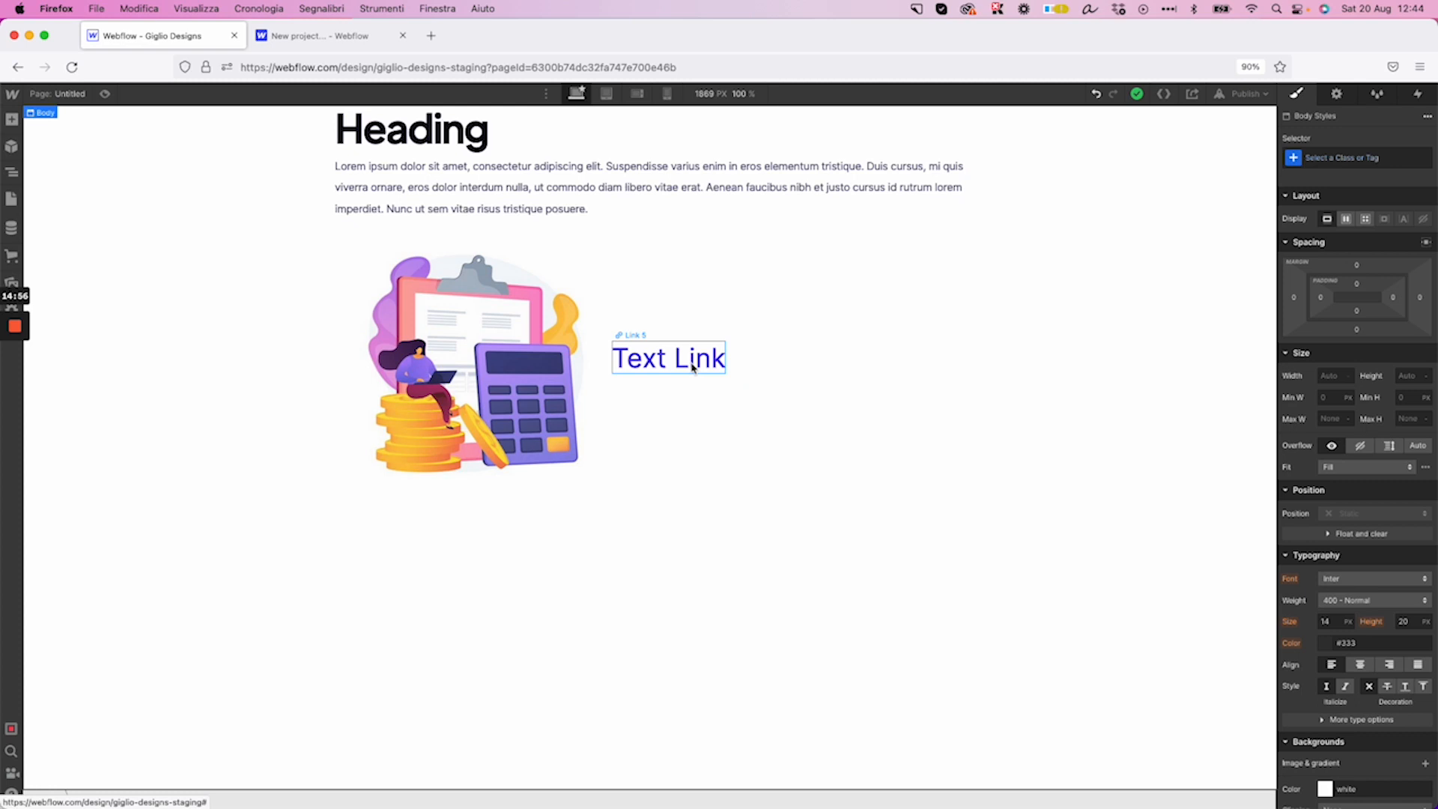
left_click(666, 367)
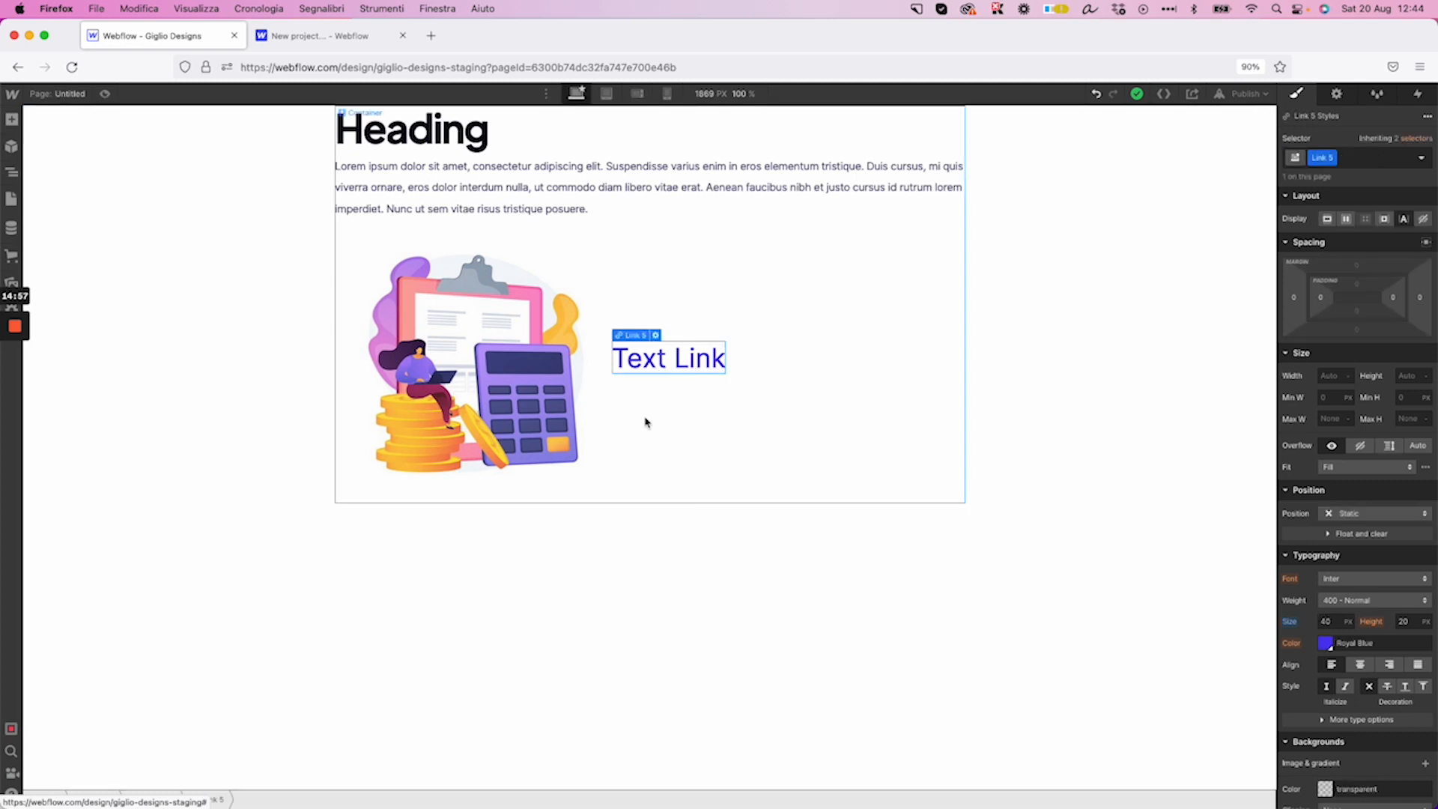
left_click(655, 336)
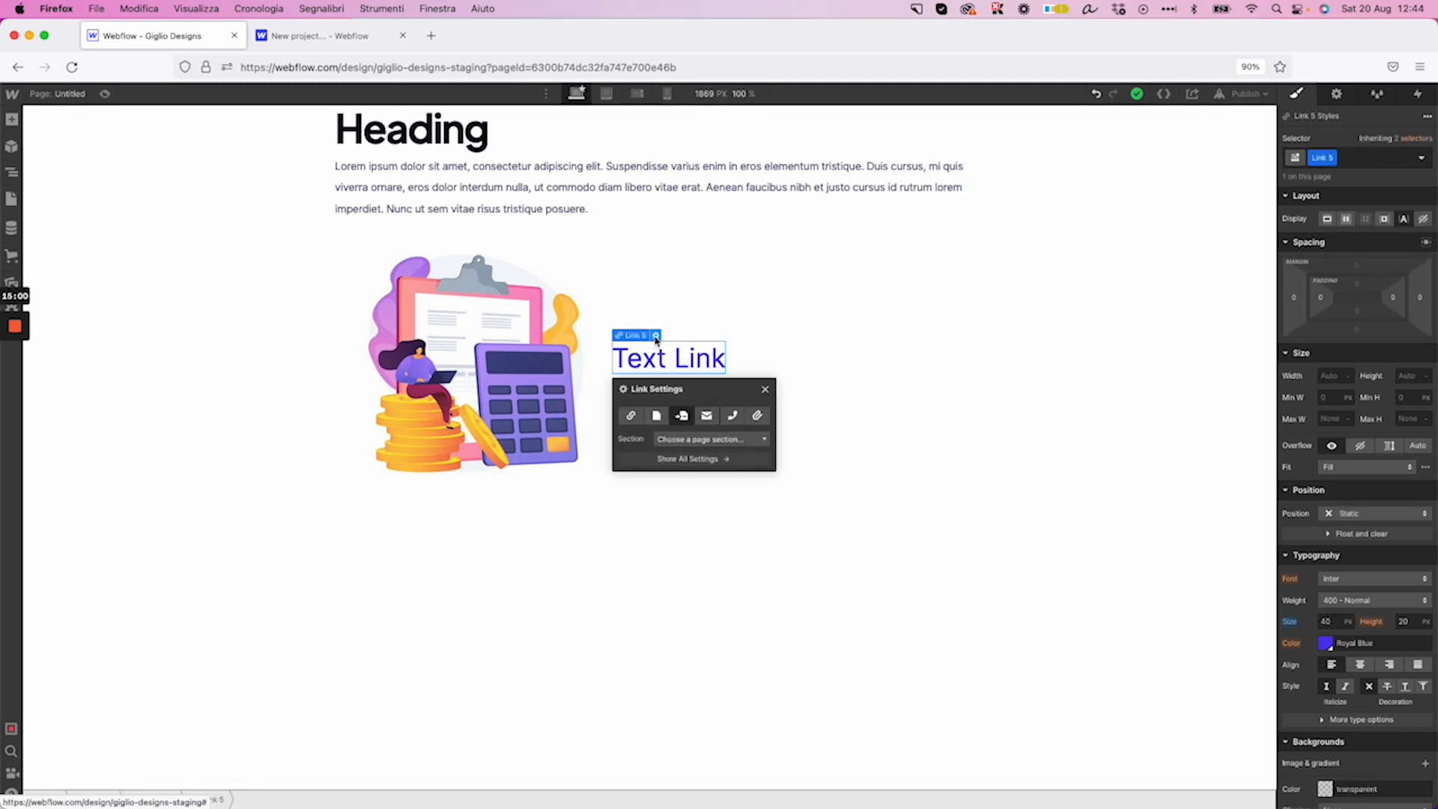
left_click(705, 416)
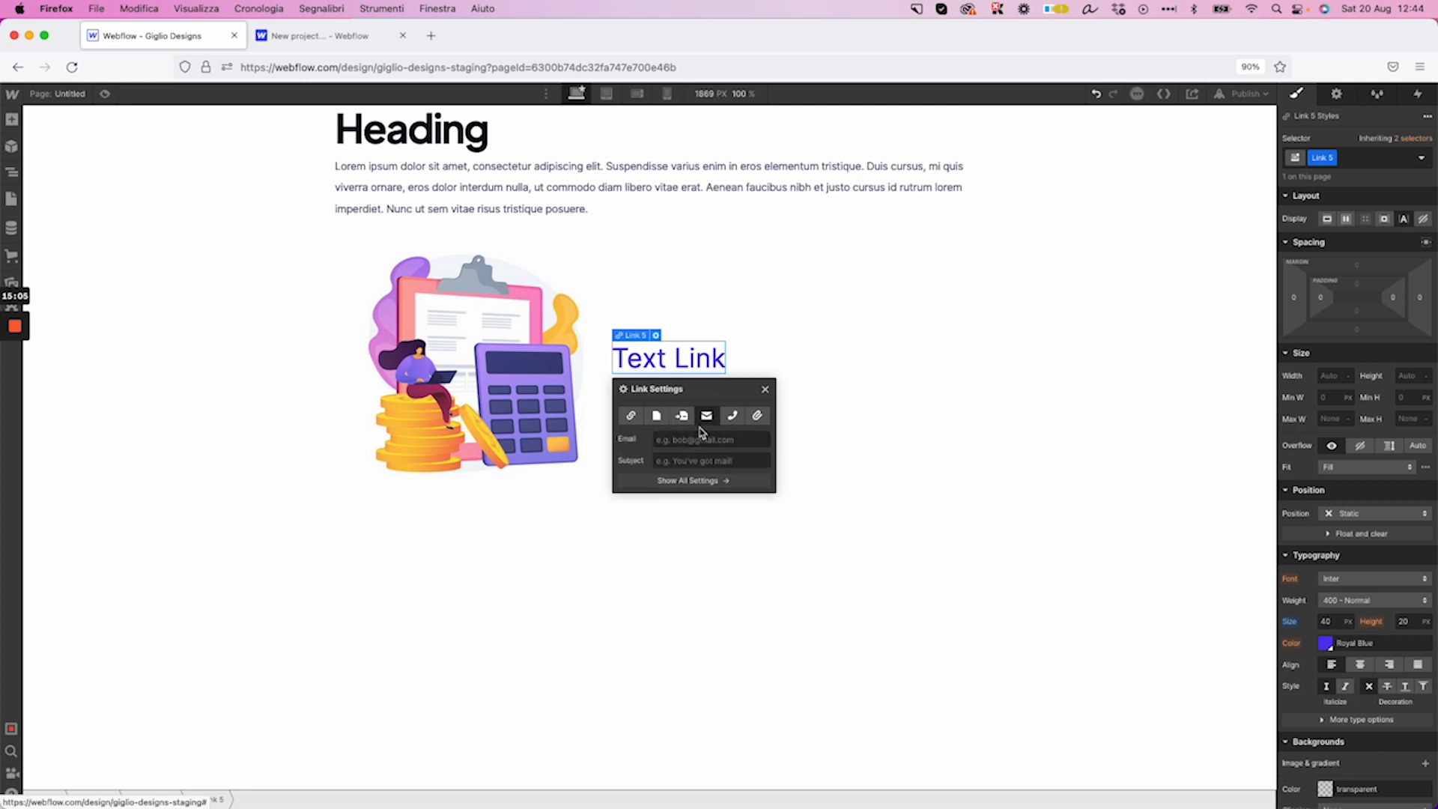
left_click(733, 417)
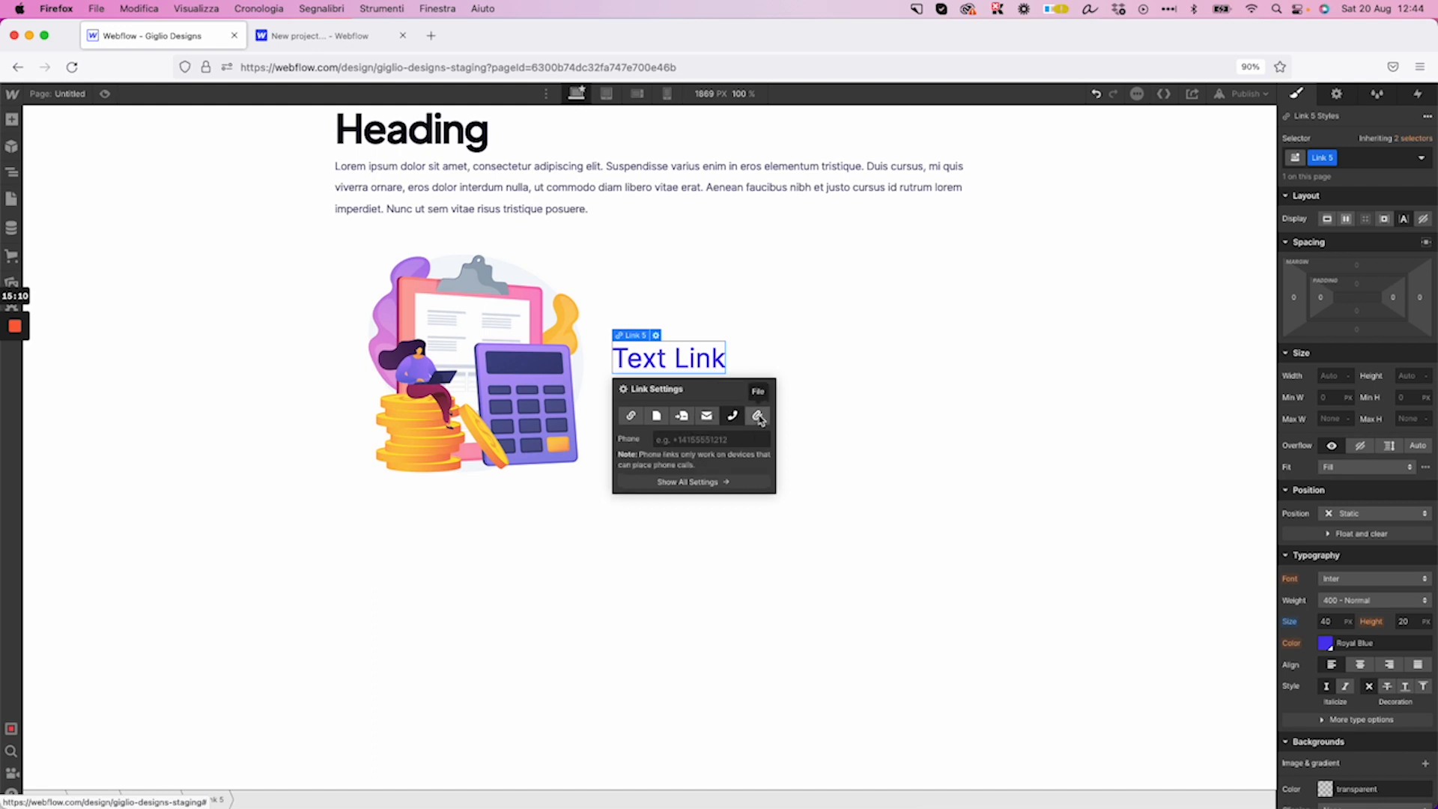
left_click(758, 417)
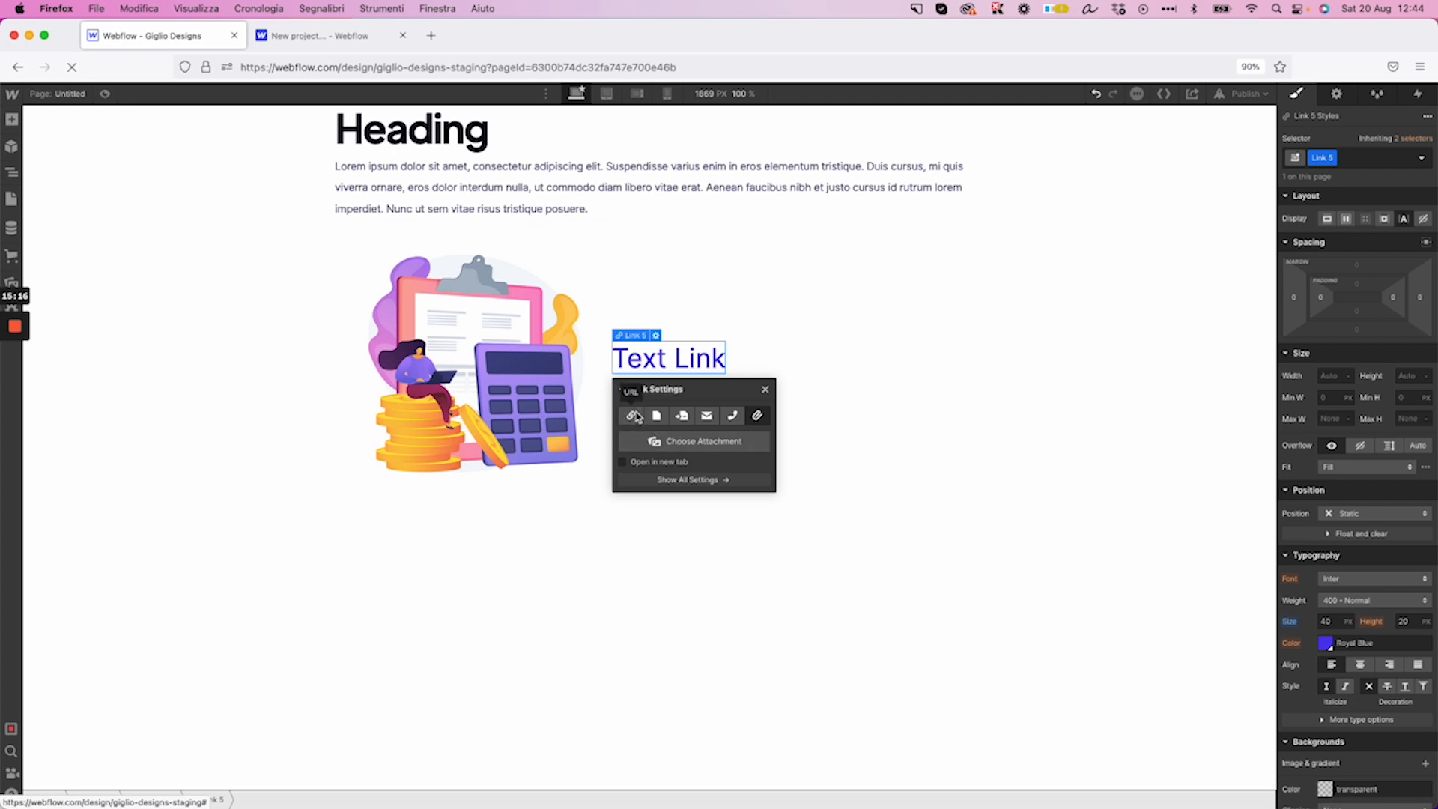
Return the text link to the URL type with youtube.com and enable opening in a new tab
left_click(632, 416)
type("youtube.com")
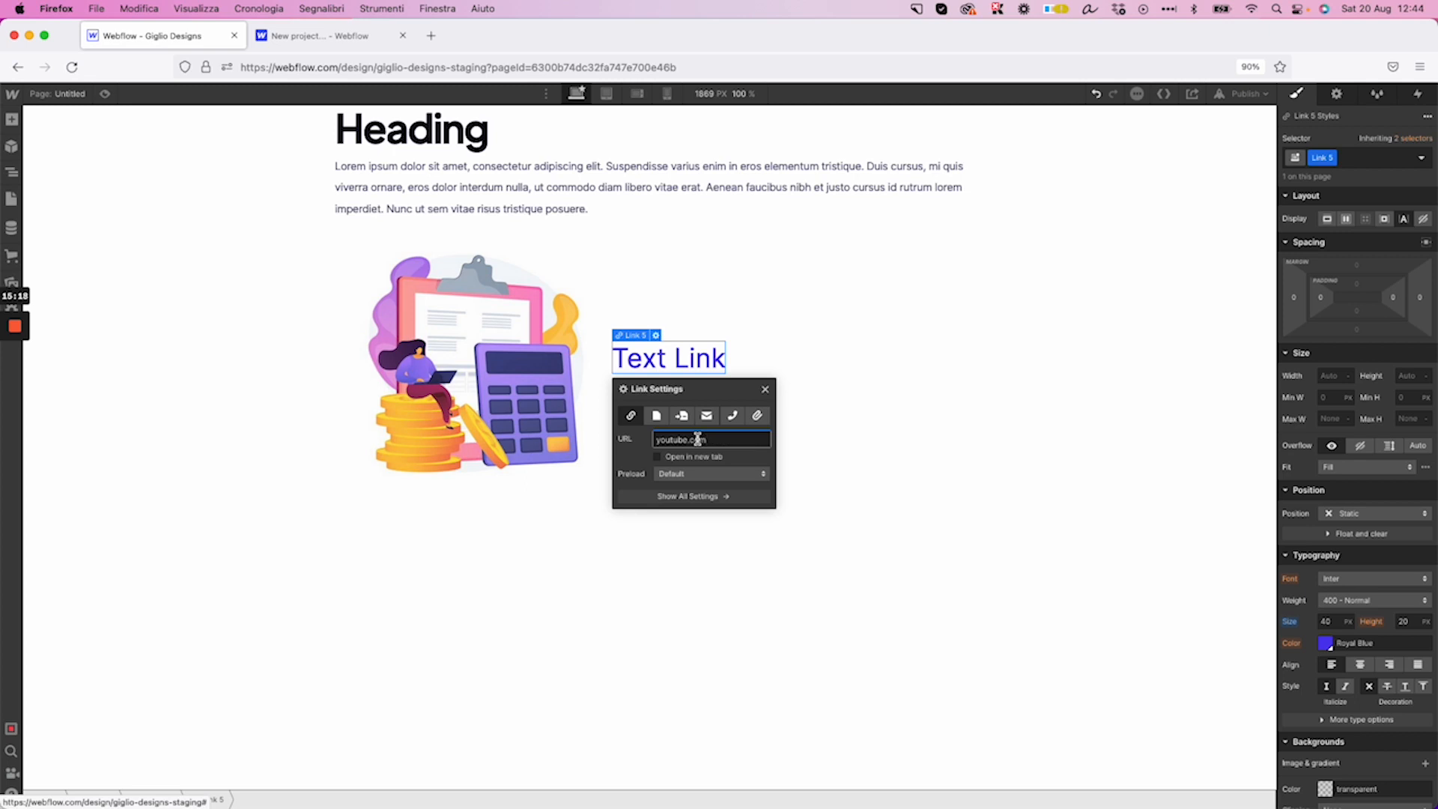
left_click(657, 456)
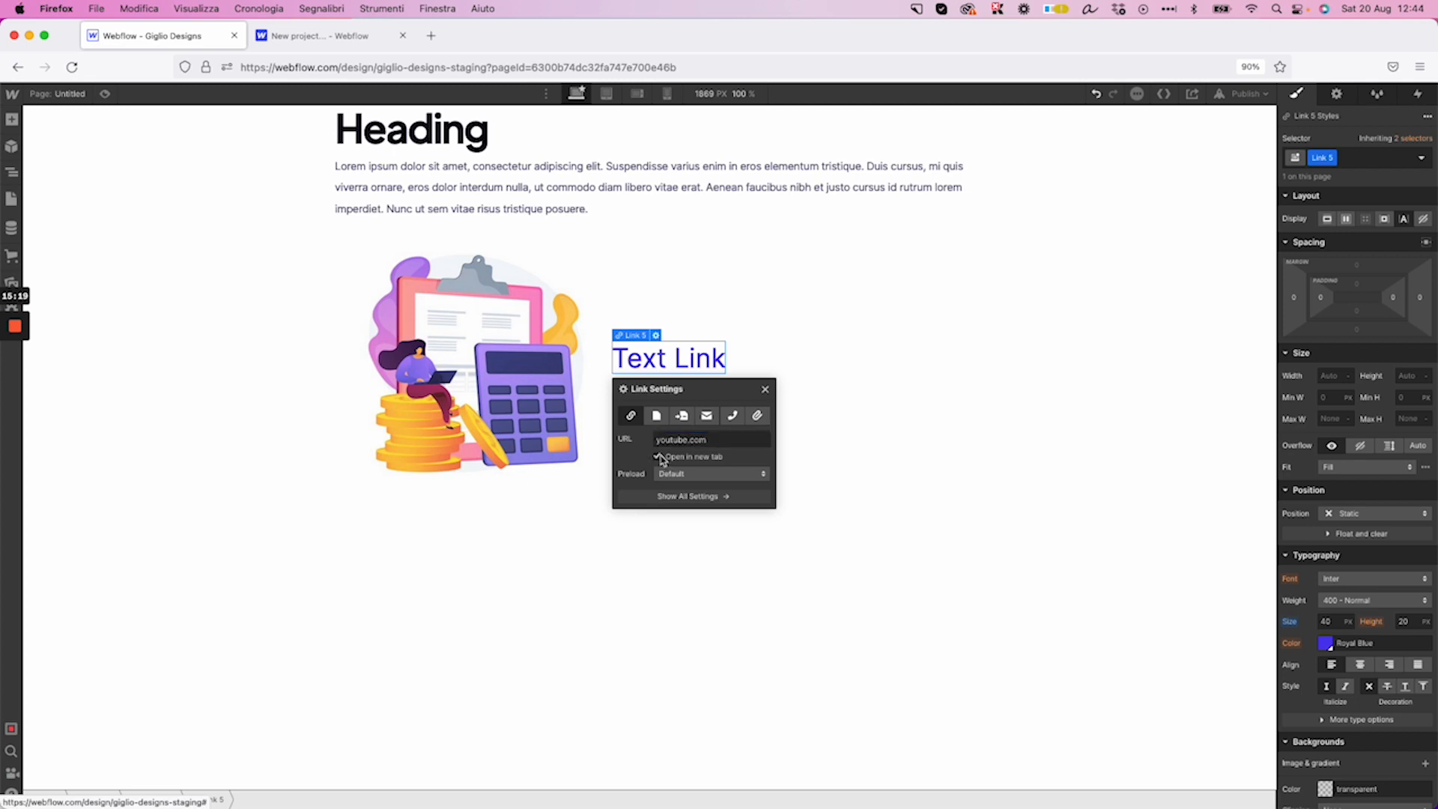
left_click(793, 327)
Preview the page, test the text link by opening its YouTube tab, and return to the Webflow preview
left_click(105, 94)
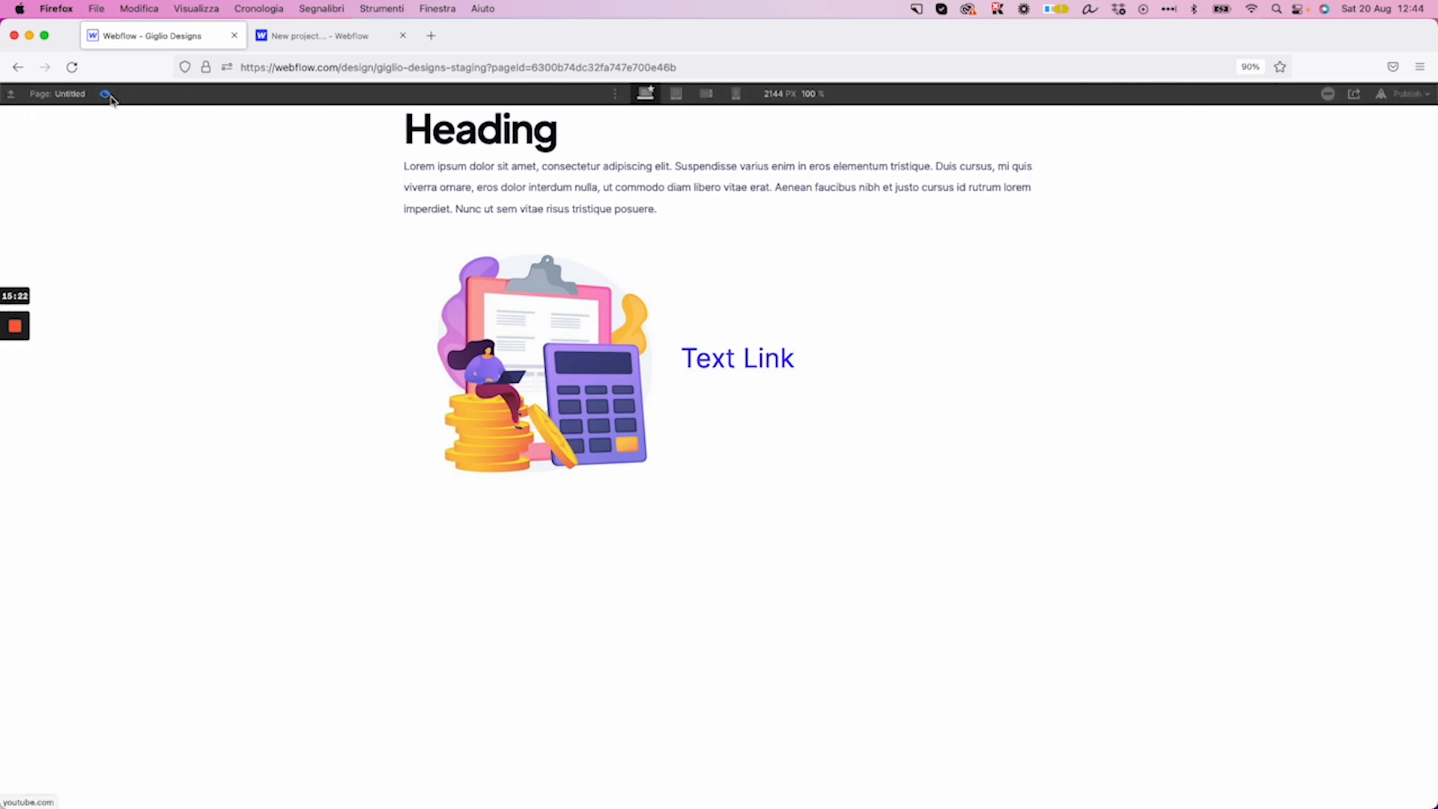
left_click(730, 363)
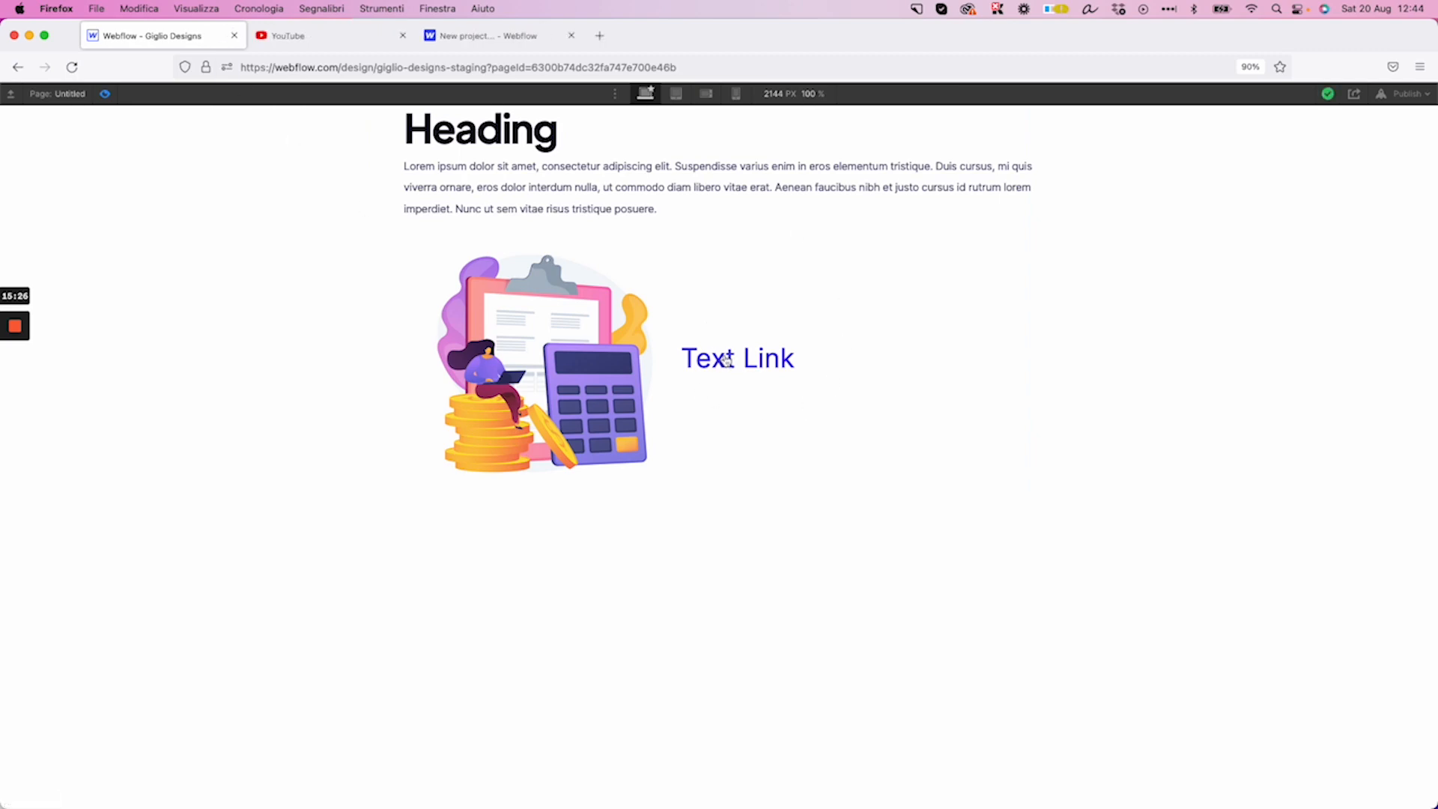
left_click(303, 41)
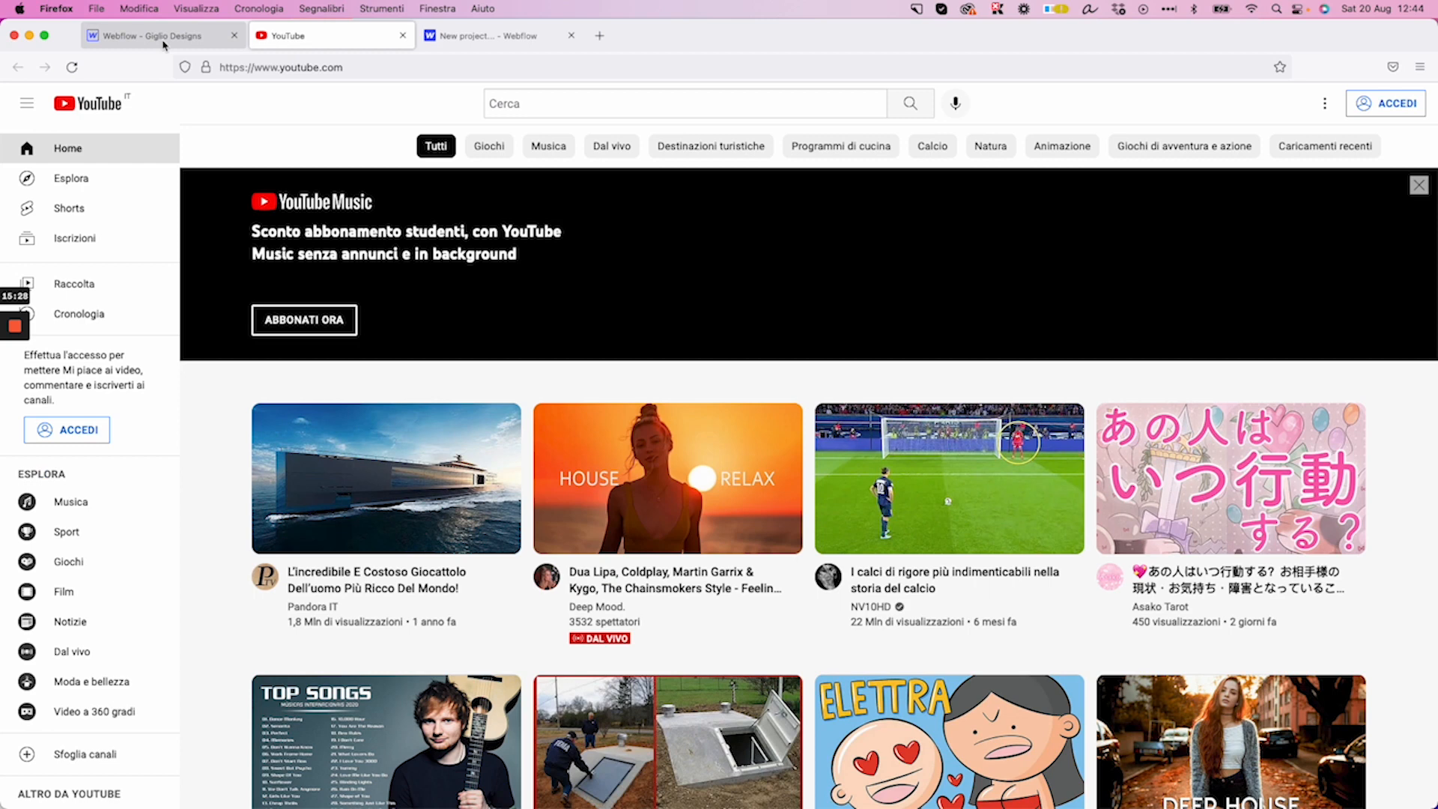
left_click(163, 41)
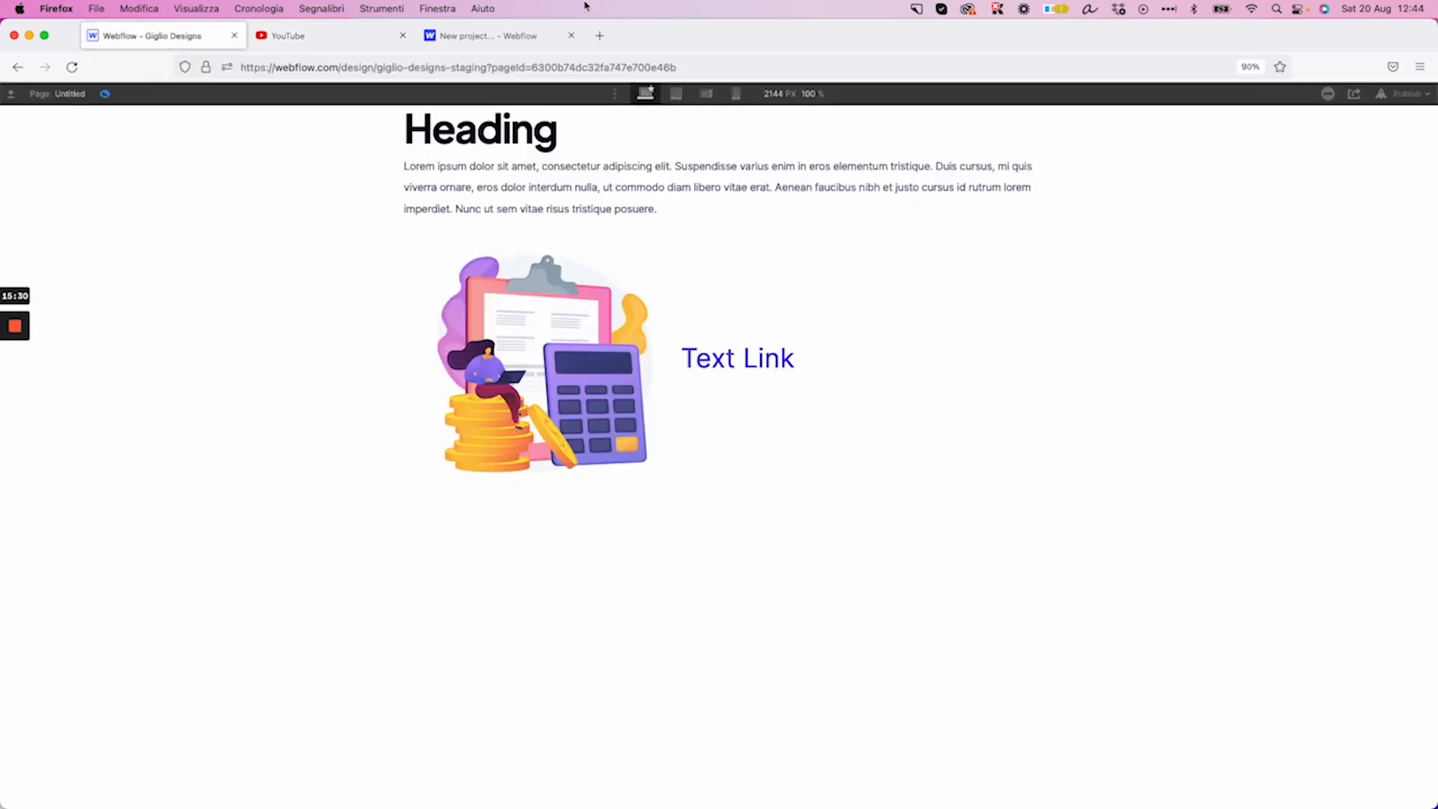
Exit the preview and add a button right after the text link in the container
left_click(104, 91)
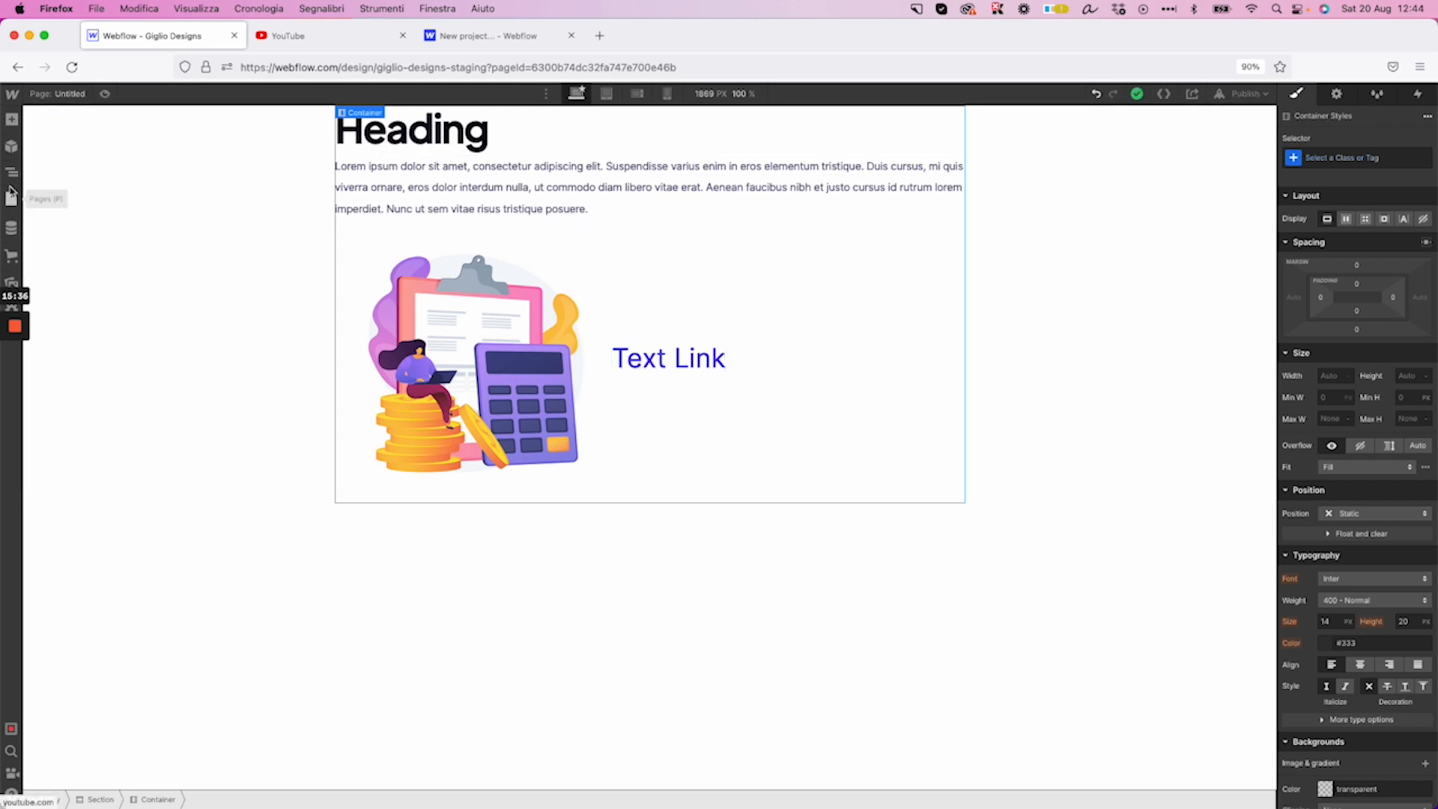
left_click(12, 120)
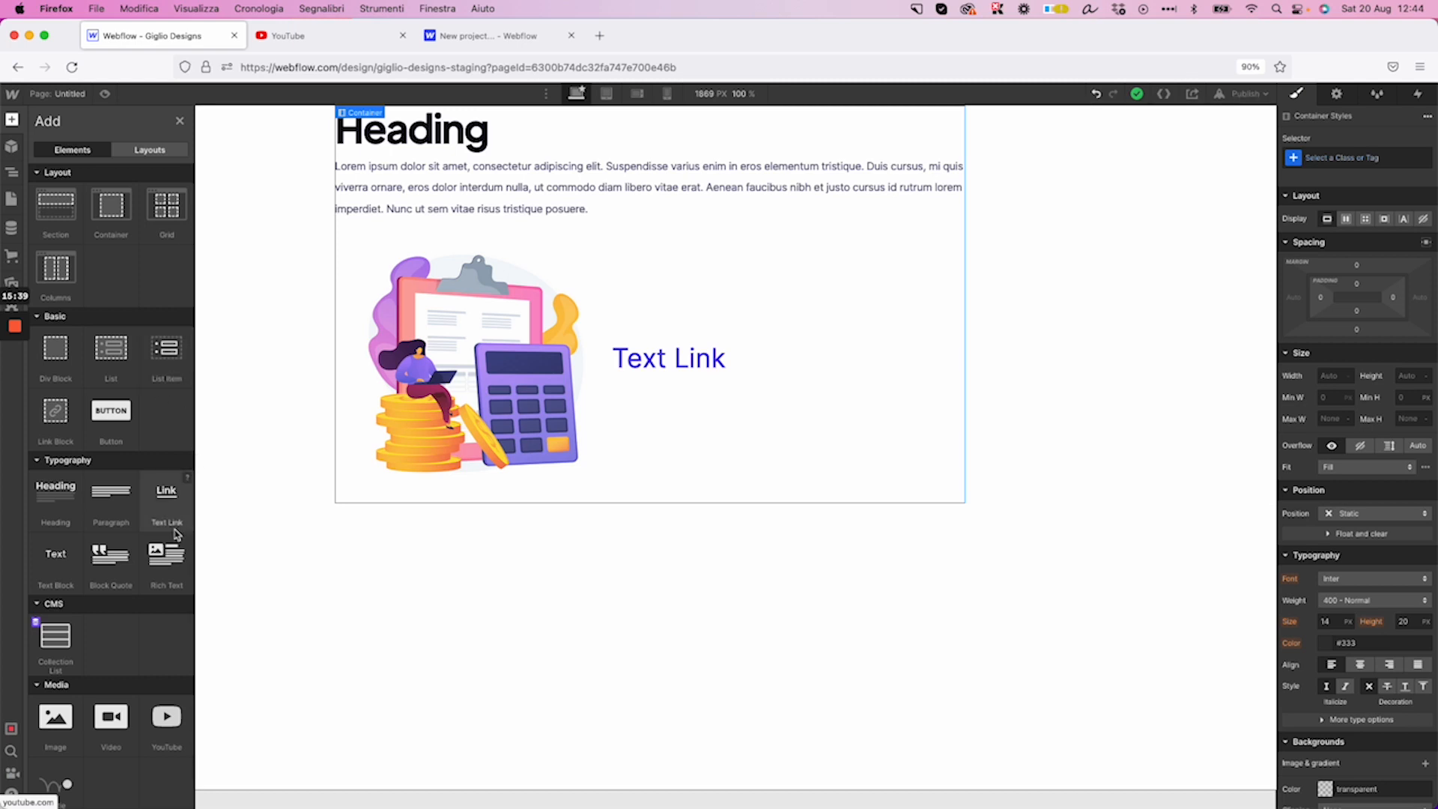
left_click_drag(113, 414, 728, 365)
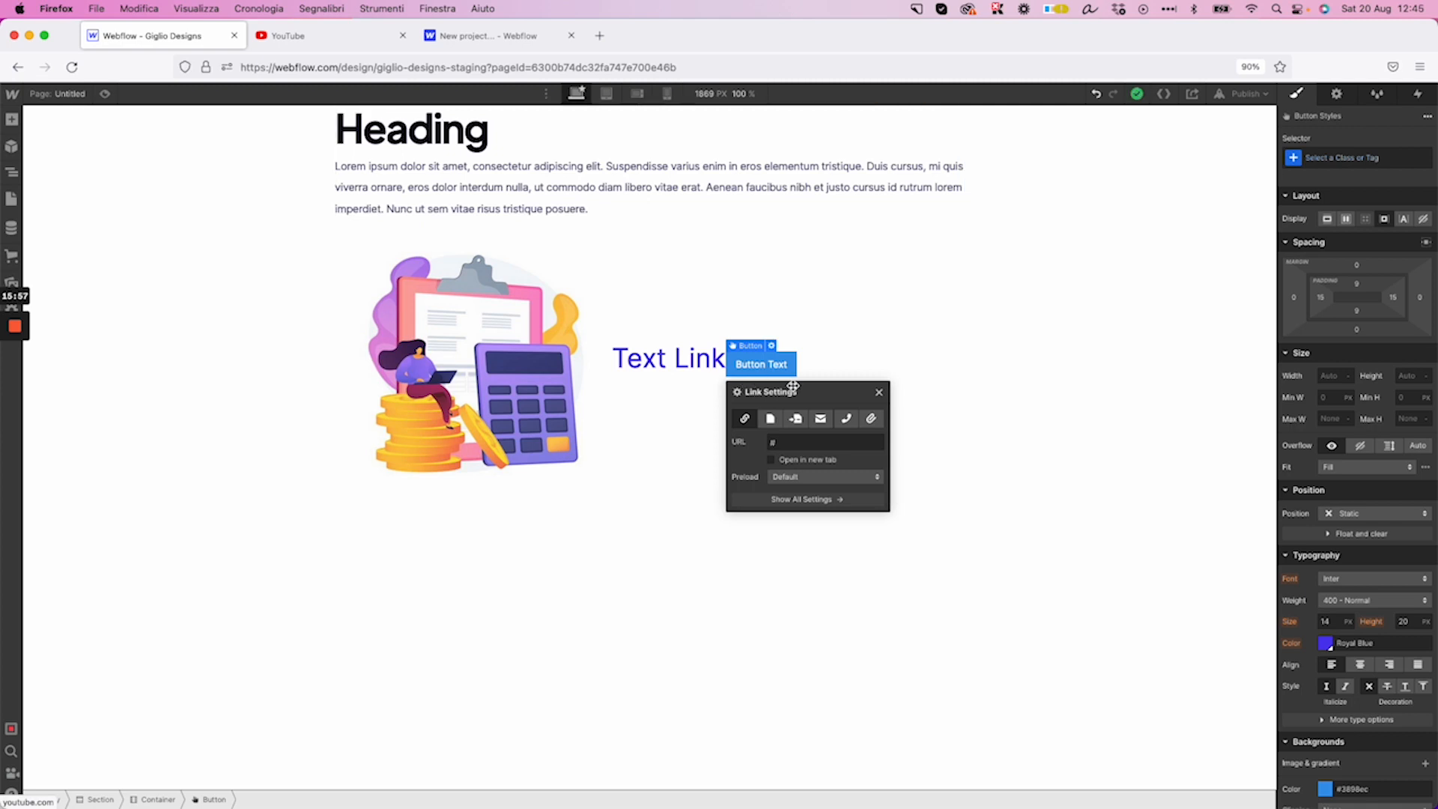
Examine the new button's page, section and email link types, return it to the URL type and close its link settings
left_click(770, 418)
left_click(796, 417)
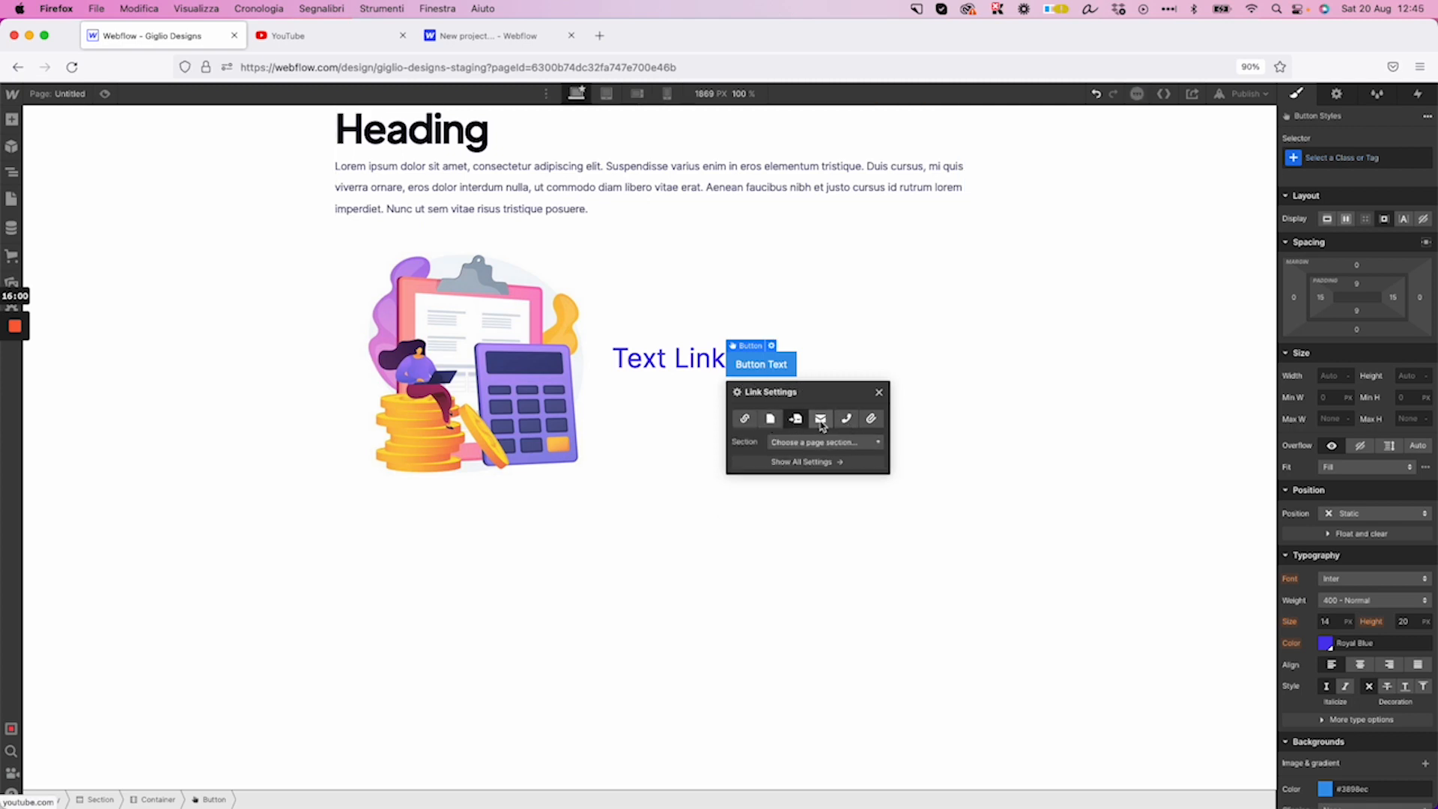
left_click(820, 418)
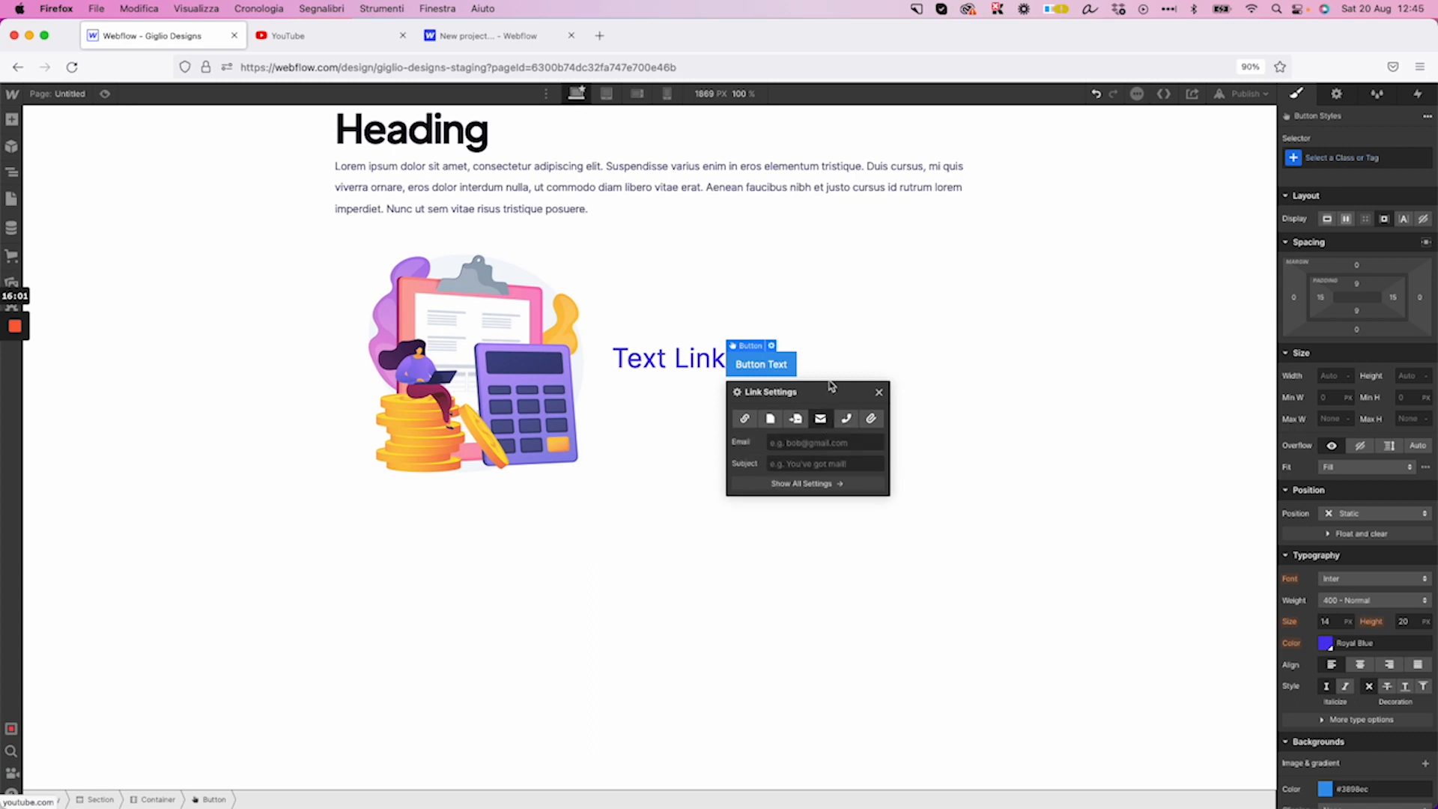
left_click(744, 418)
left_click(847, 353)
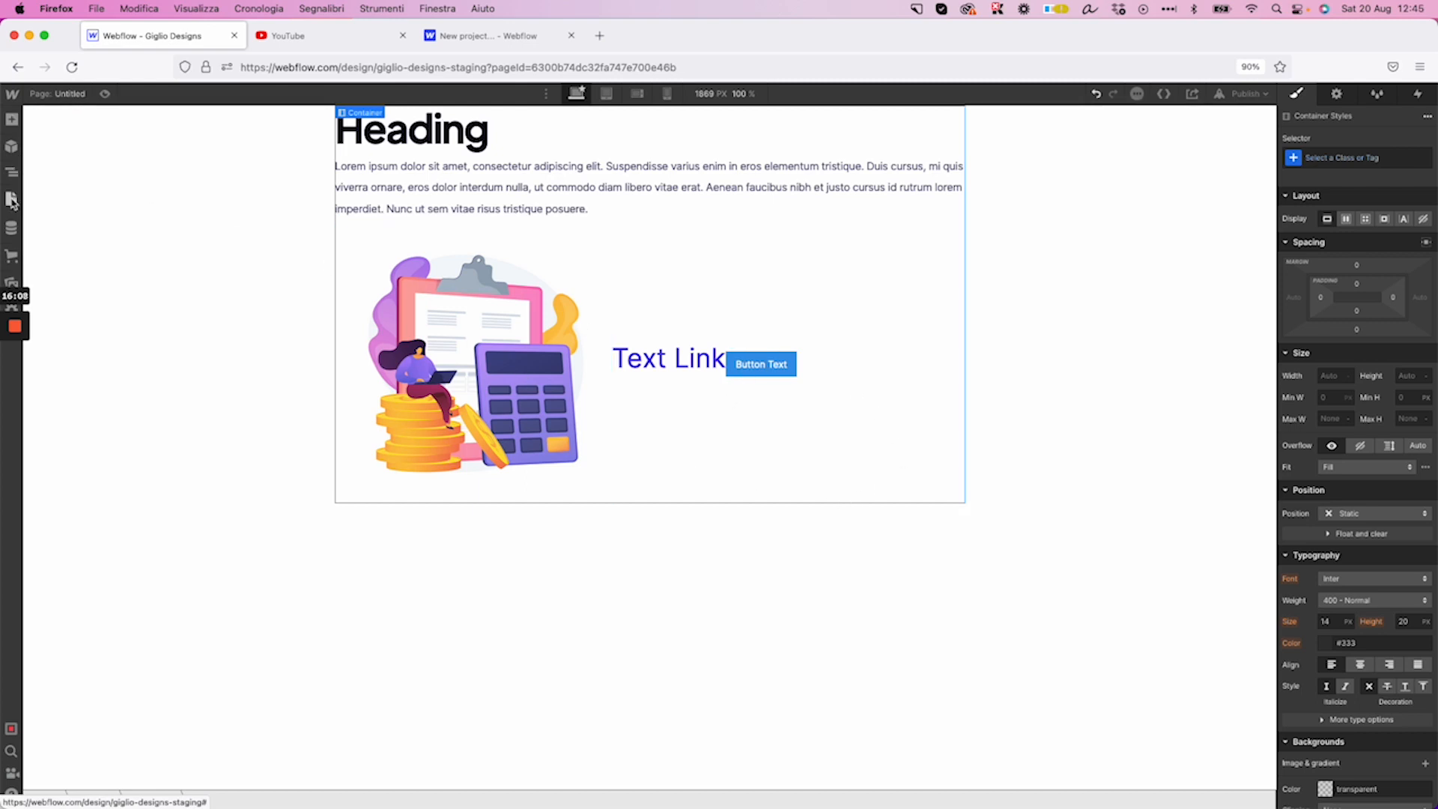
Try adding a text block beneath the image and text link, and undo the addition
left_click(12, 119)
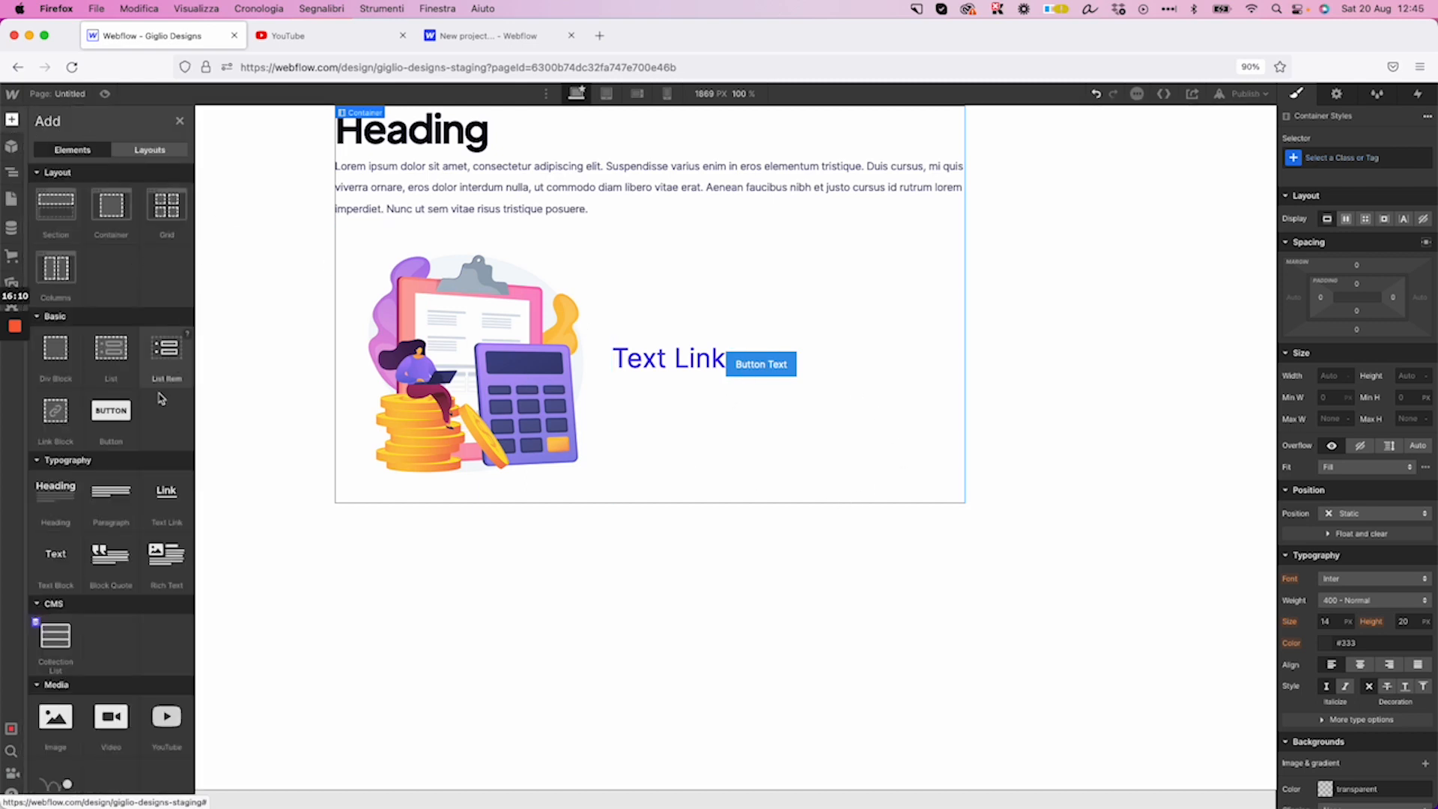
scroll(147, 439, "down", 1)
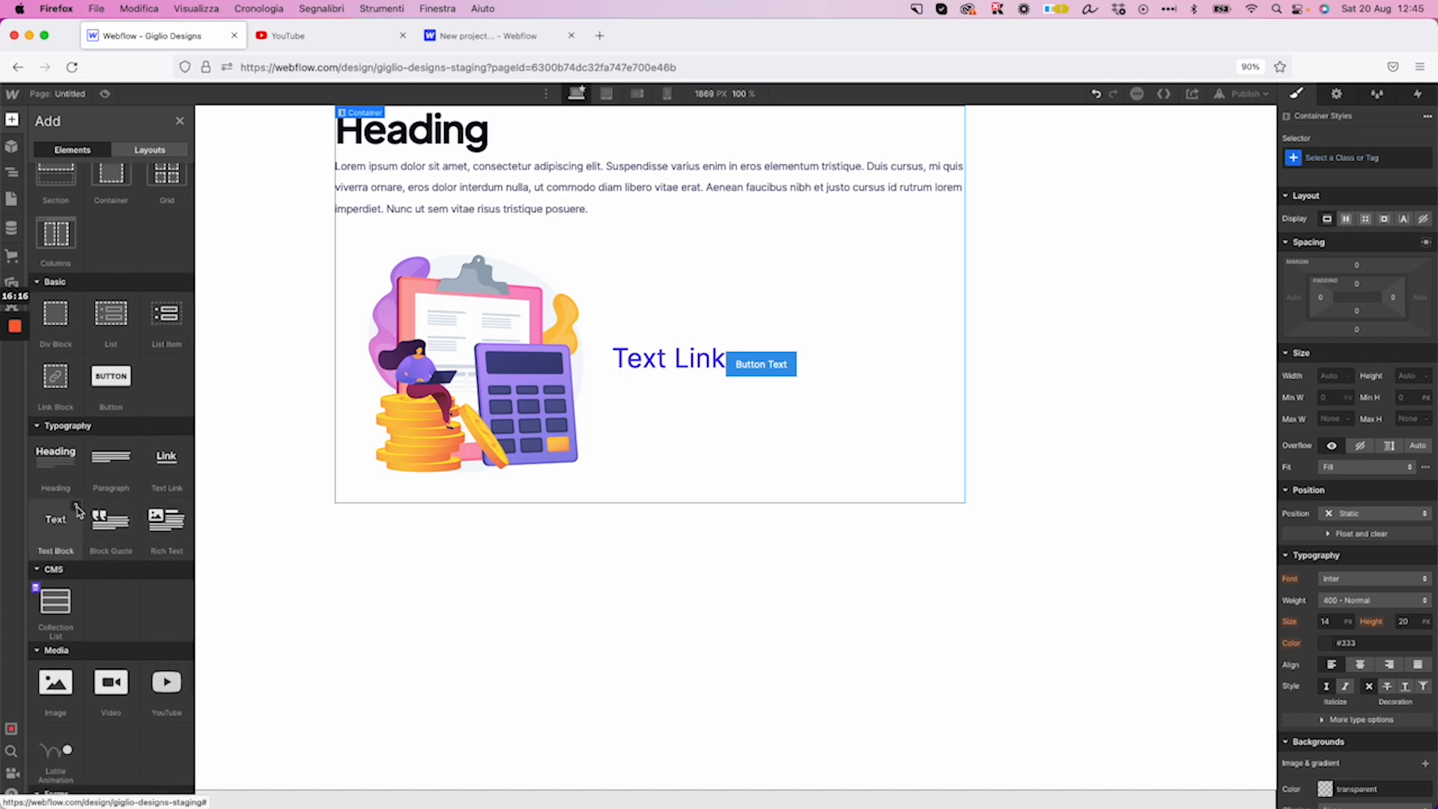
left_click_drag(75, 509, 690, 430)
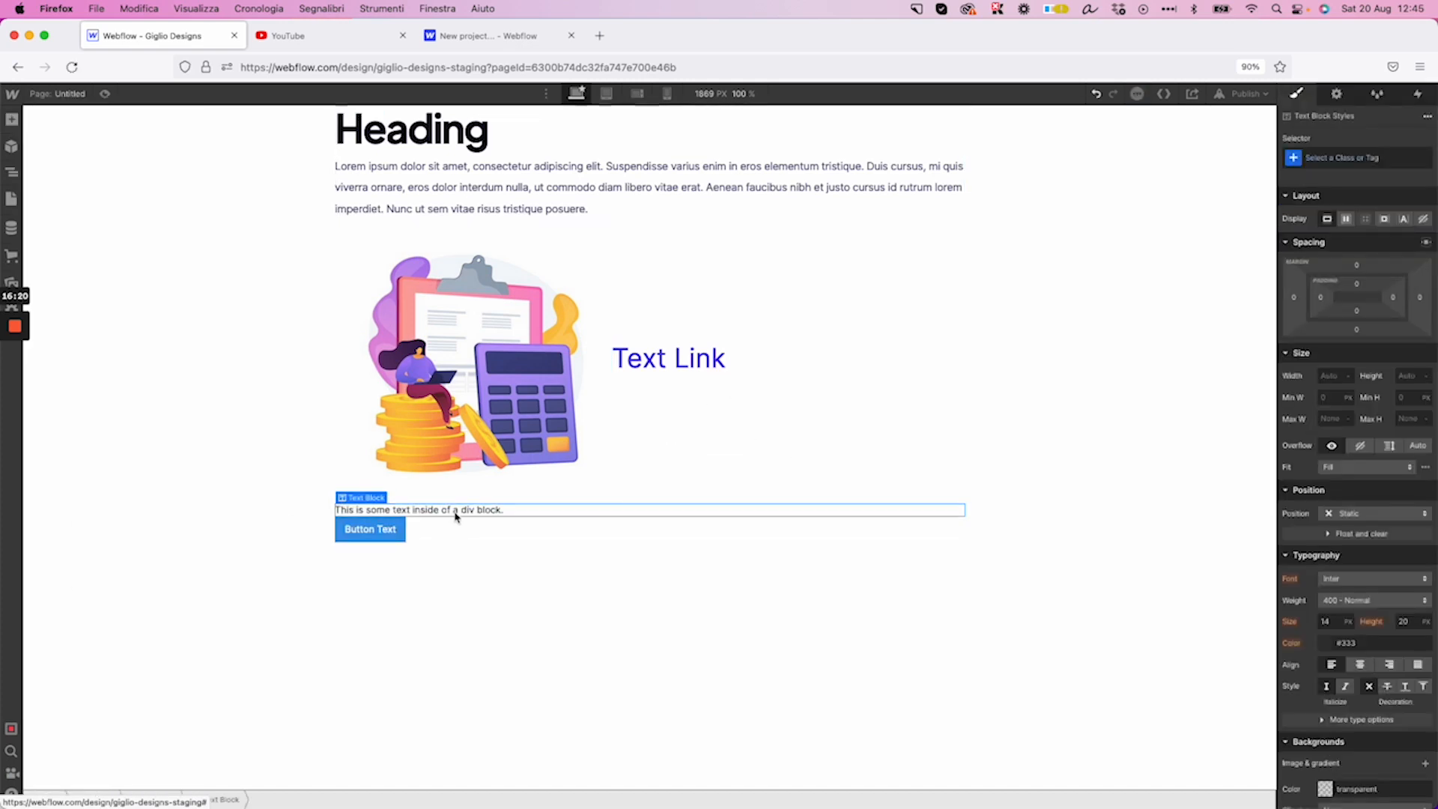
key("super+z")
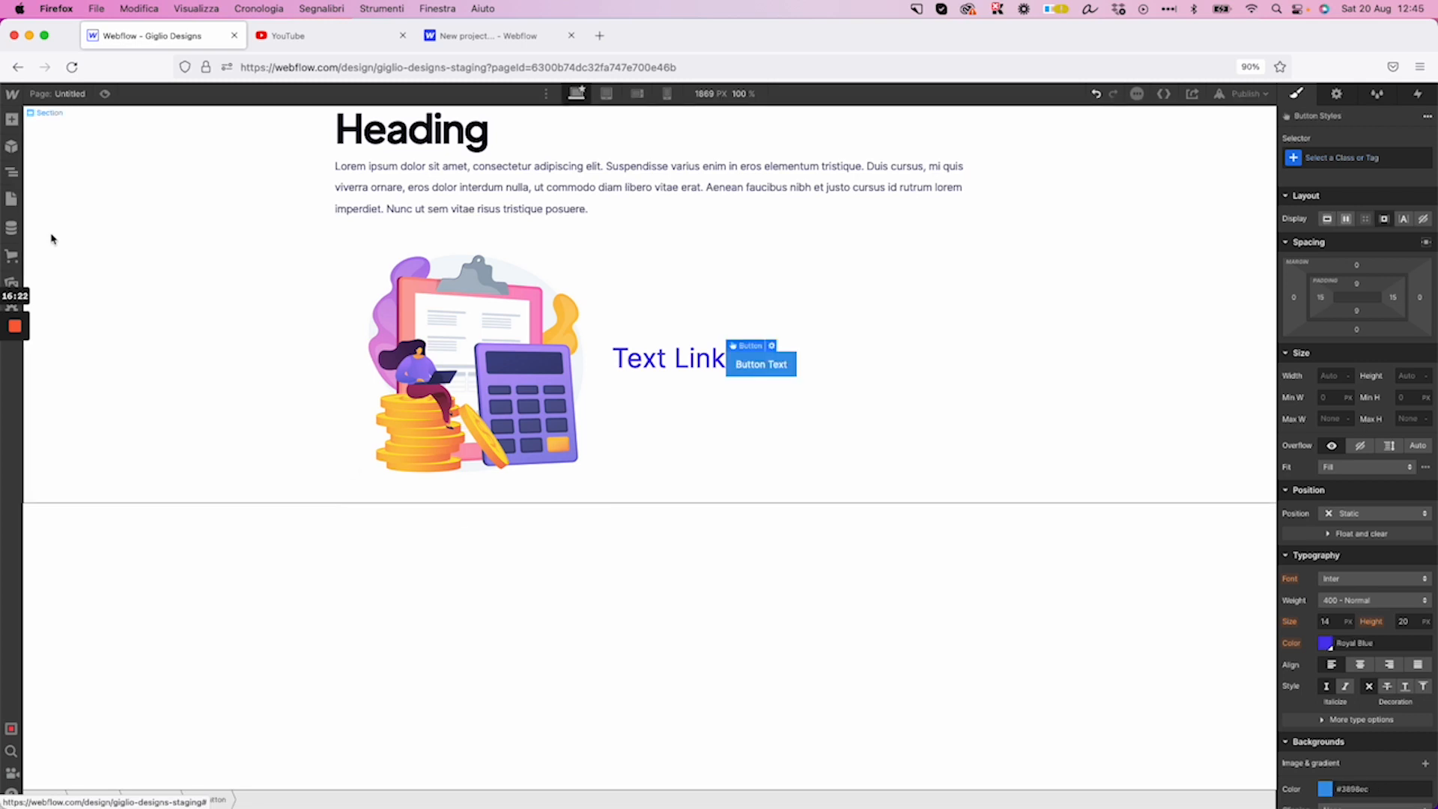
Add a block quote below the lorem ipsum paragraph and a rich text element directly beneath the quote
left_click(11, 119)
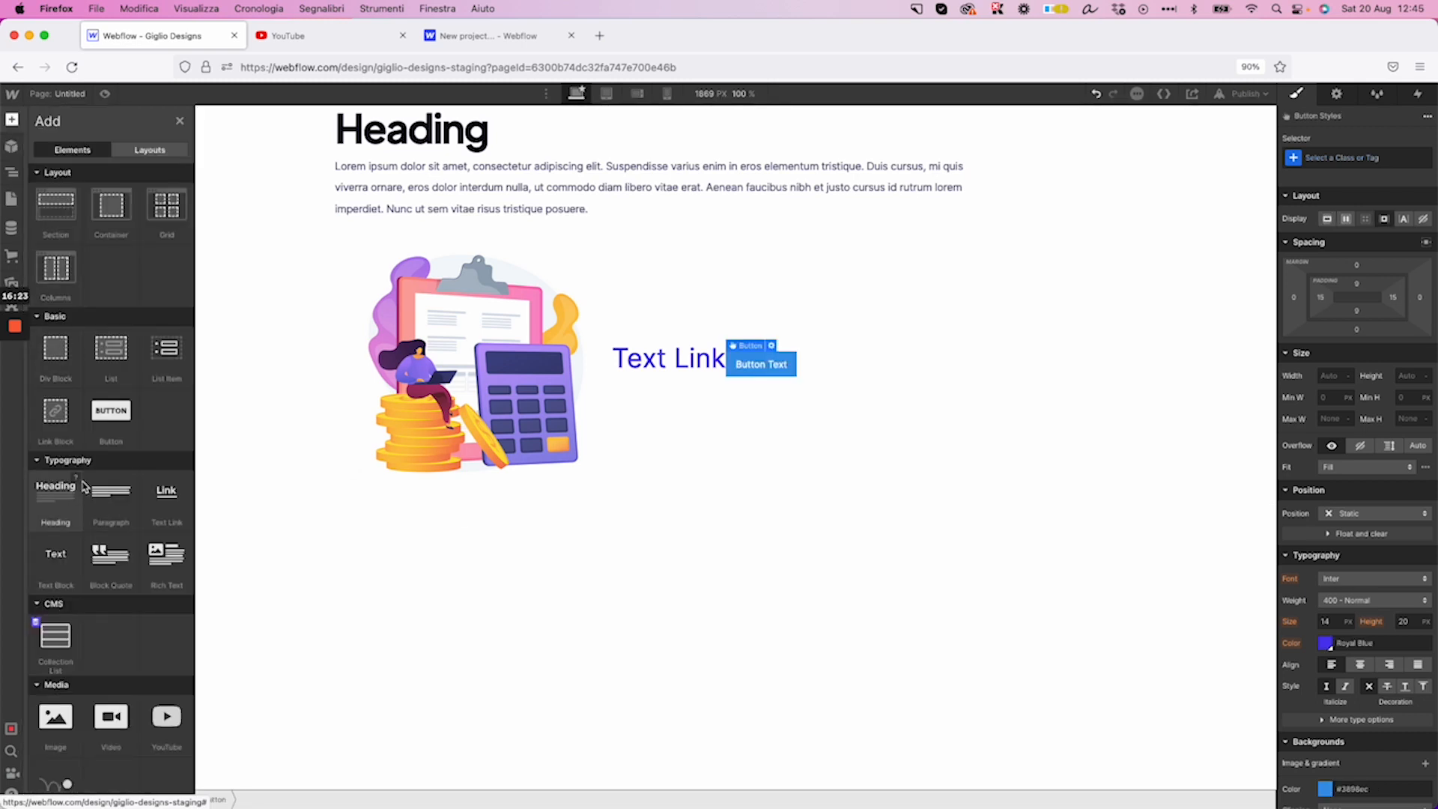
left_click_drag(128, 552, 414, 483)
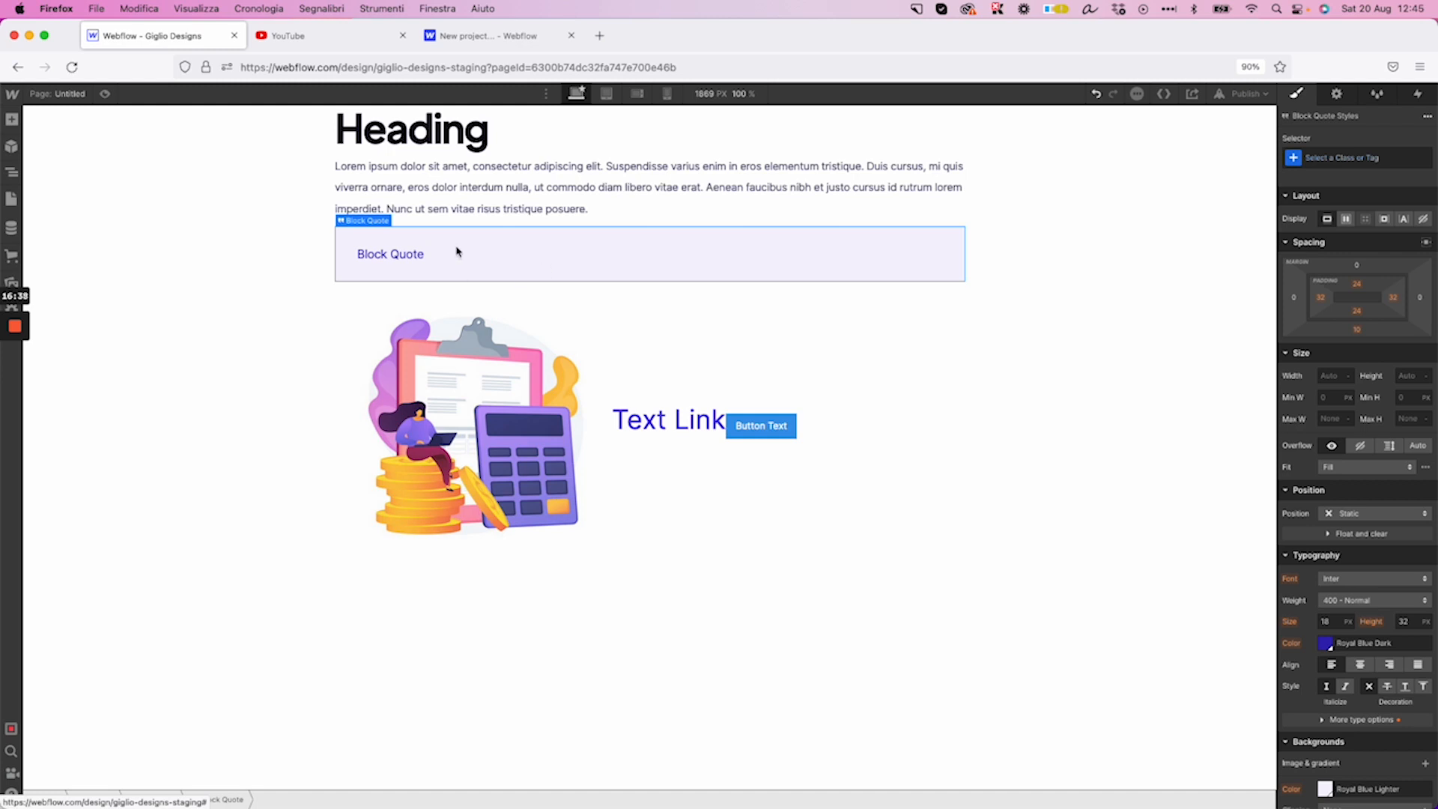
left_click(18, 128)
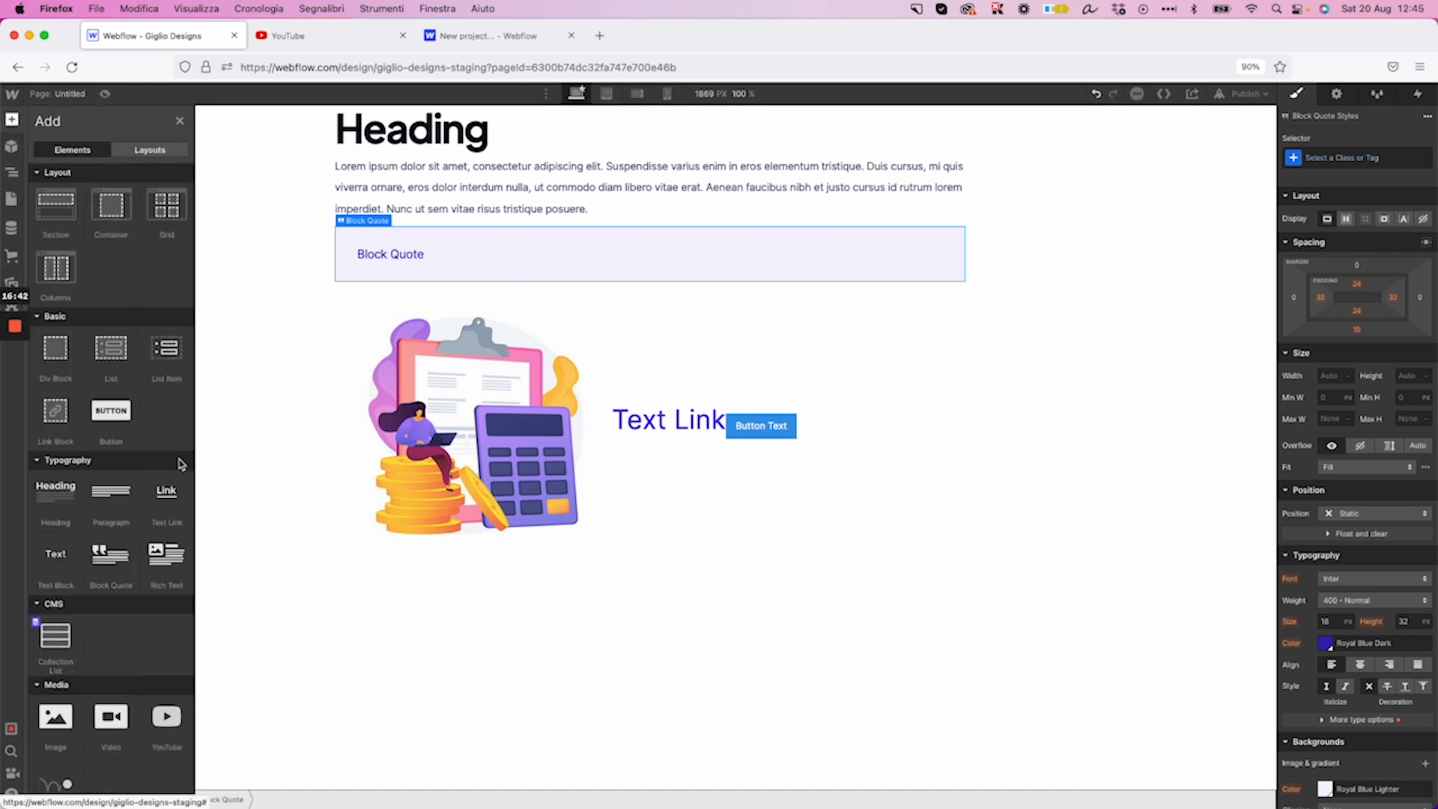
left_click_drag(174, 574, 447, 286)
Move the whole rich text block in the element hierarchy to sit between the text link and the button
left_click(524, 314)
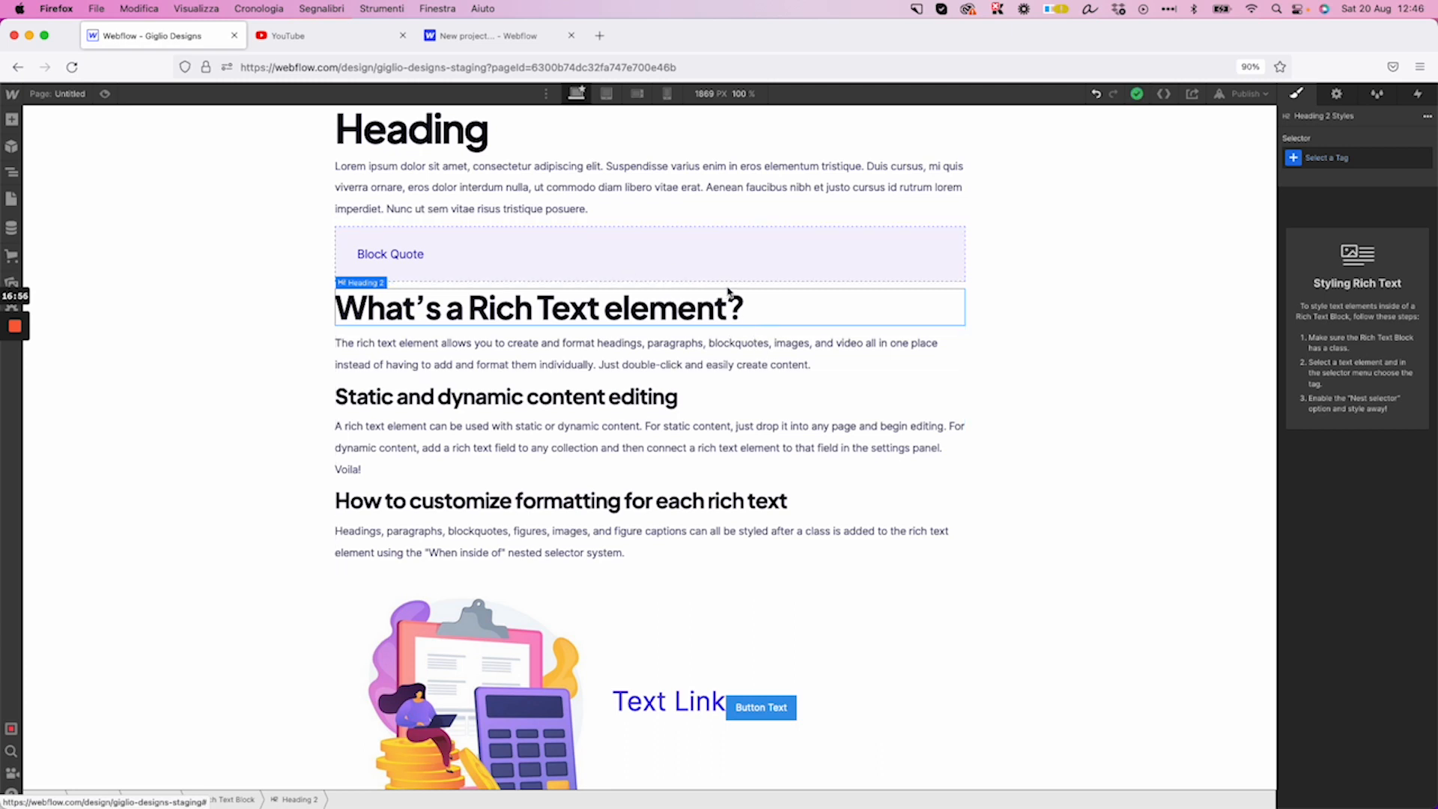
left_click(440, 144)
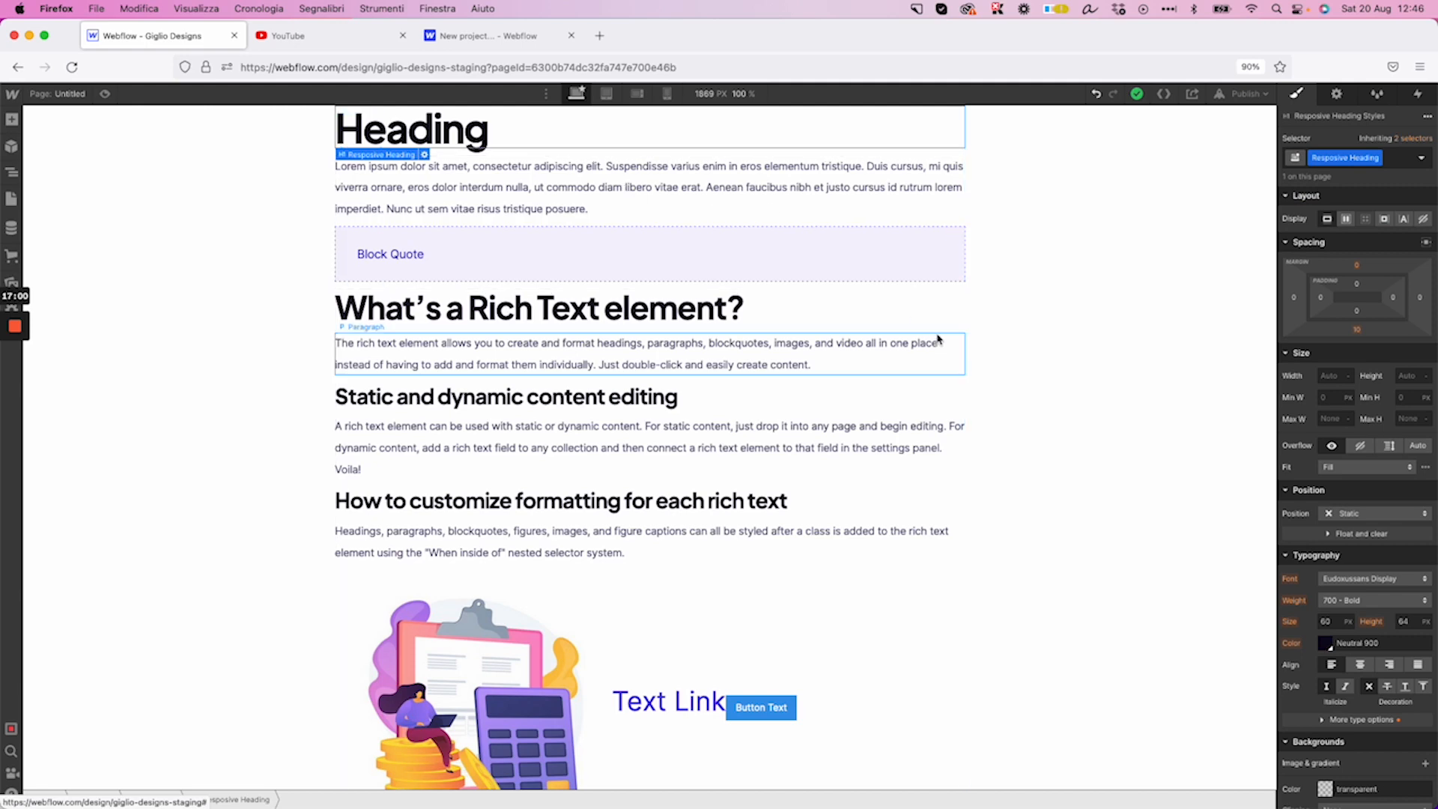
left_click(953, 384)
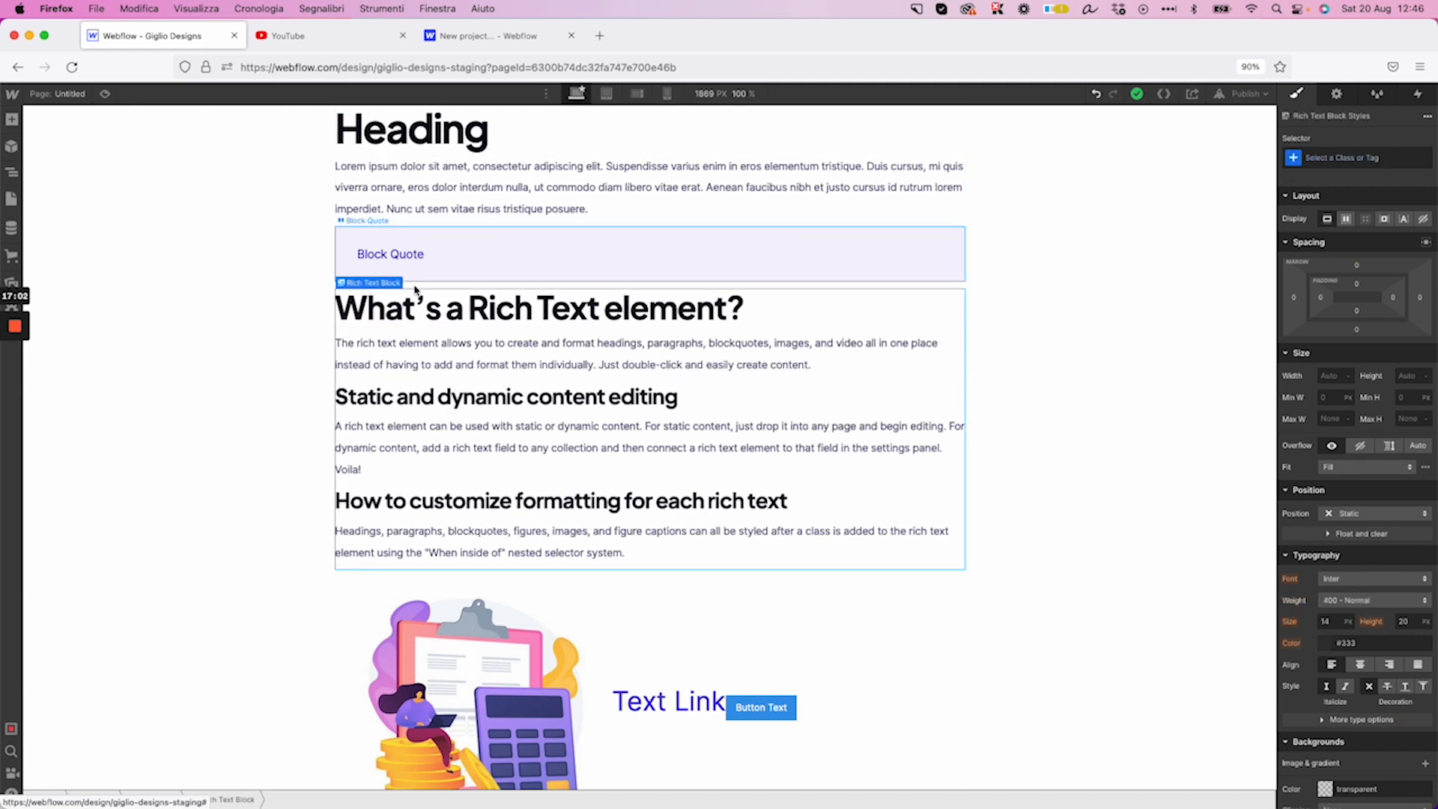
key("z")
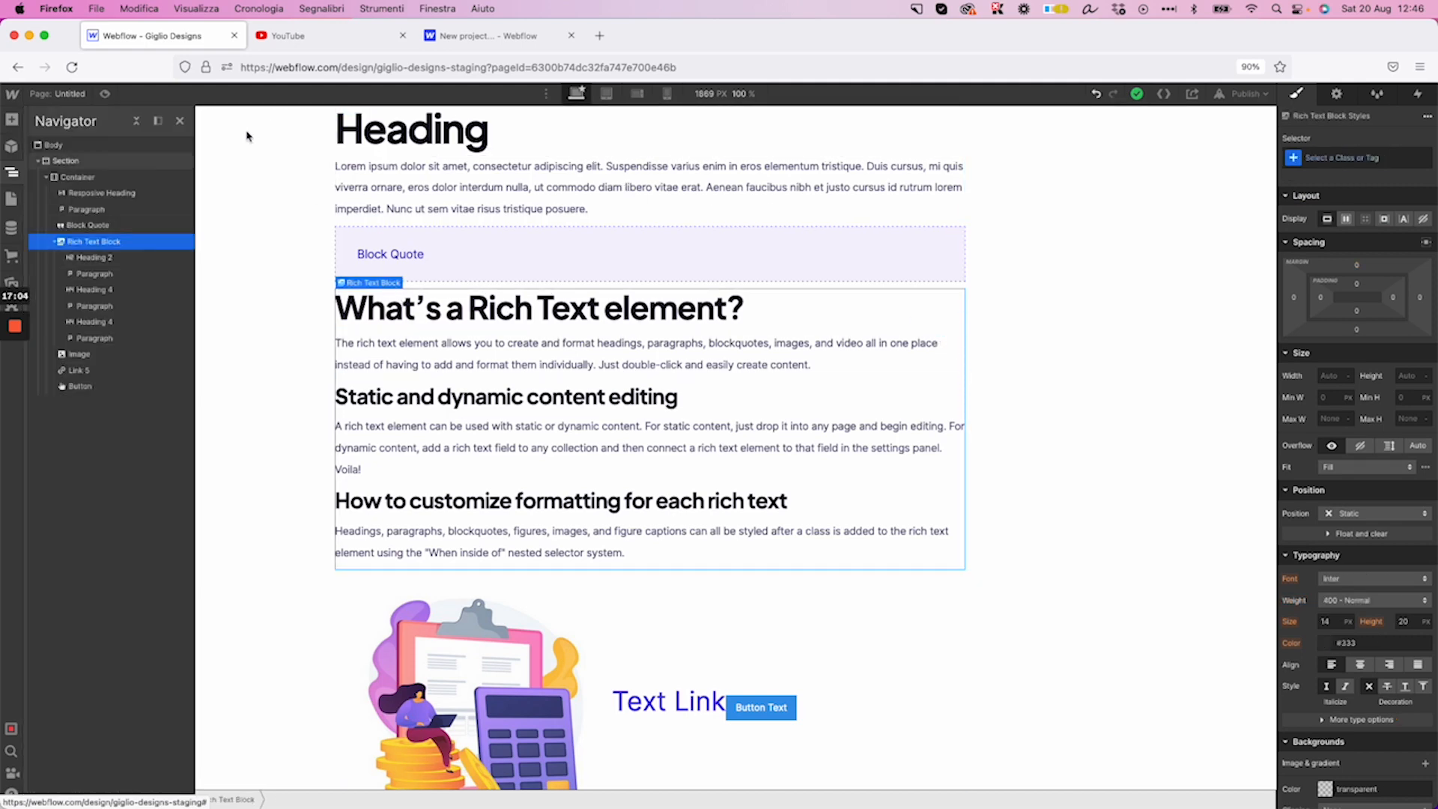
left_click_drag(93, 248, 110, 275)
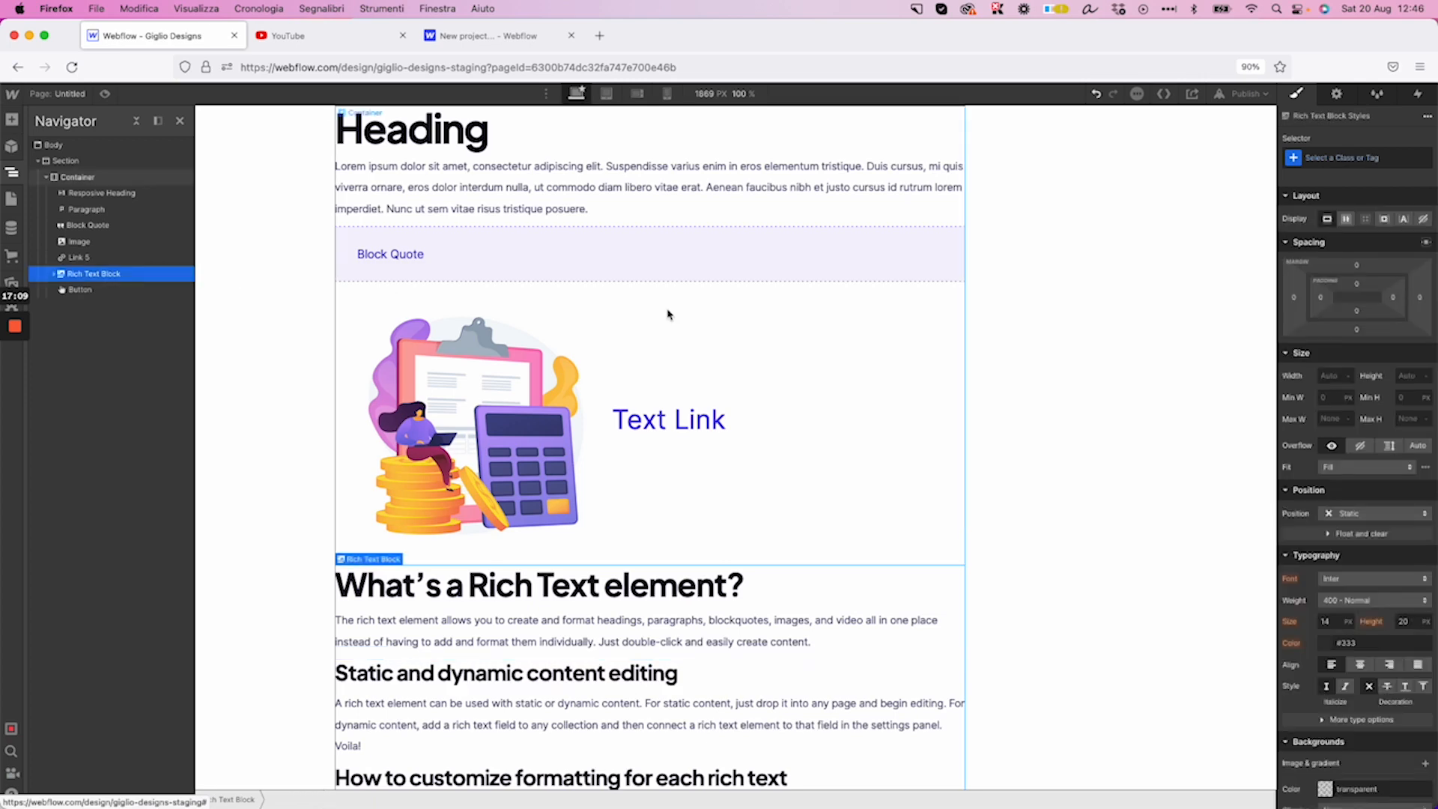
Edit the rich text block and add several empty lines after its final paragraph
scroll(633, 274, "down", 2)
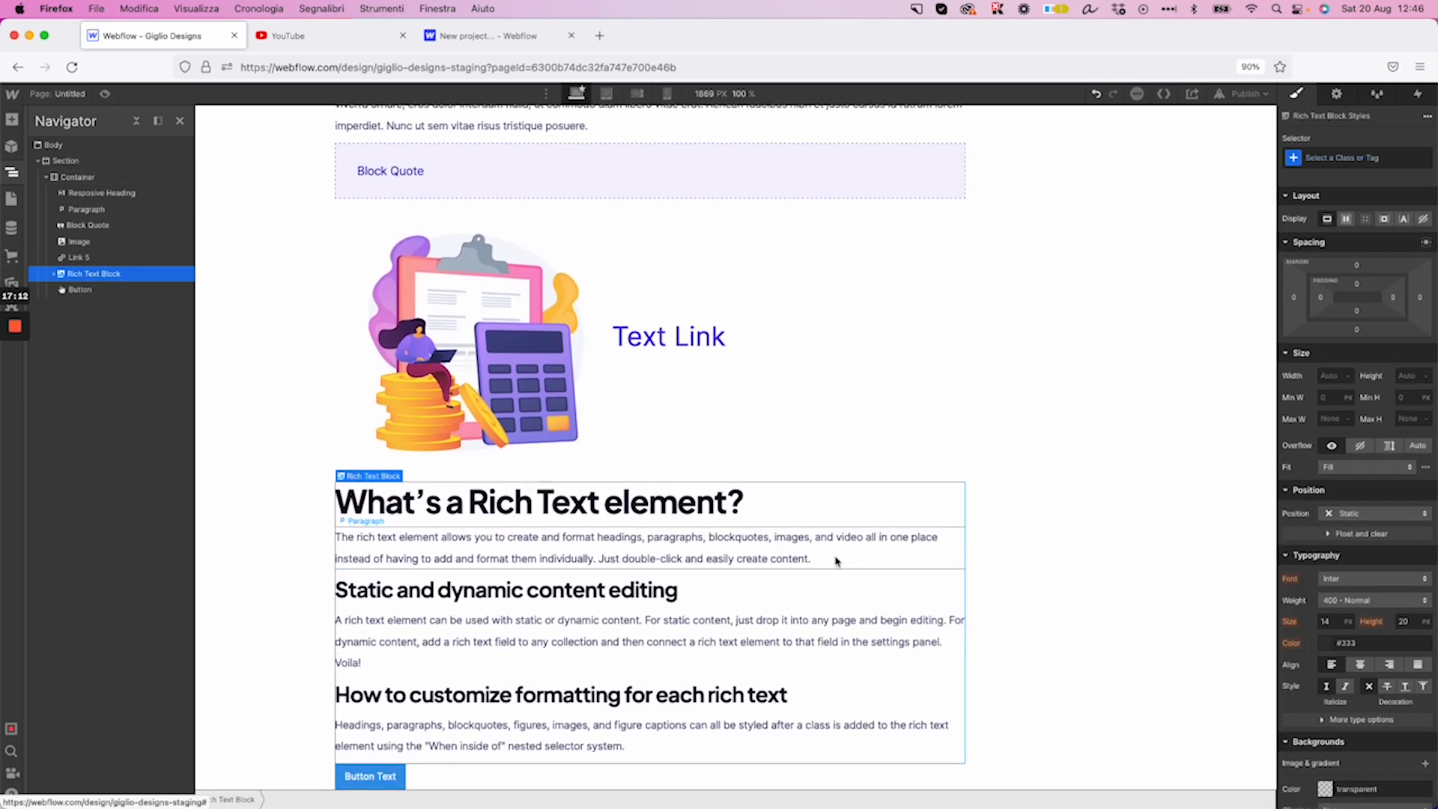
double_click(864, 749)
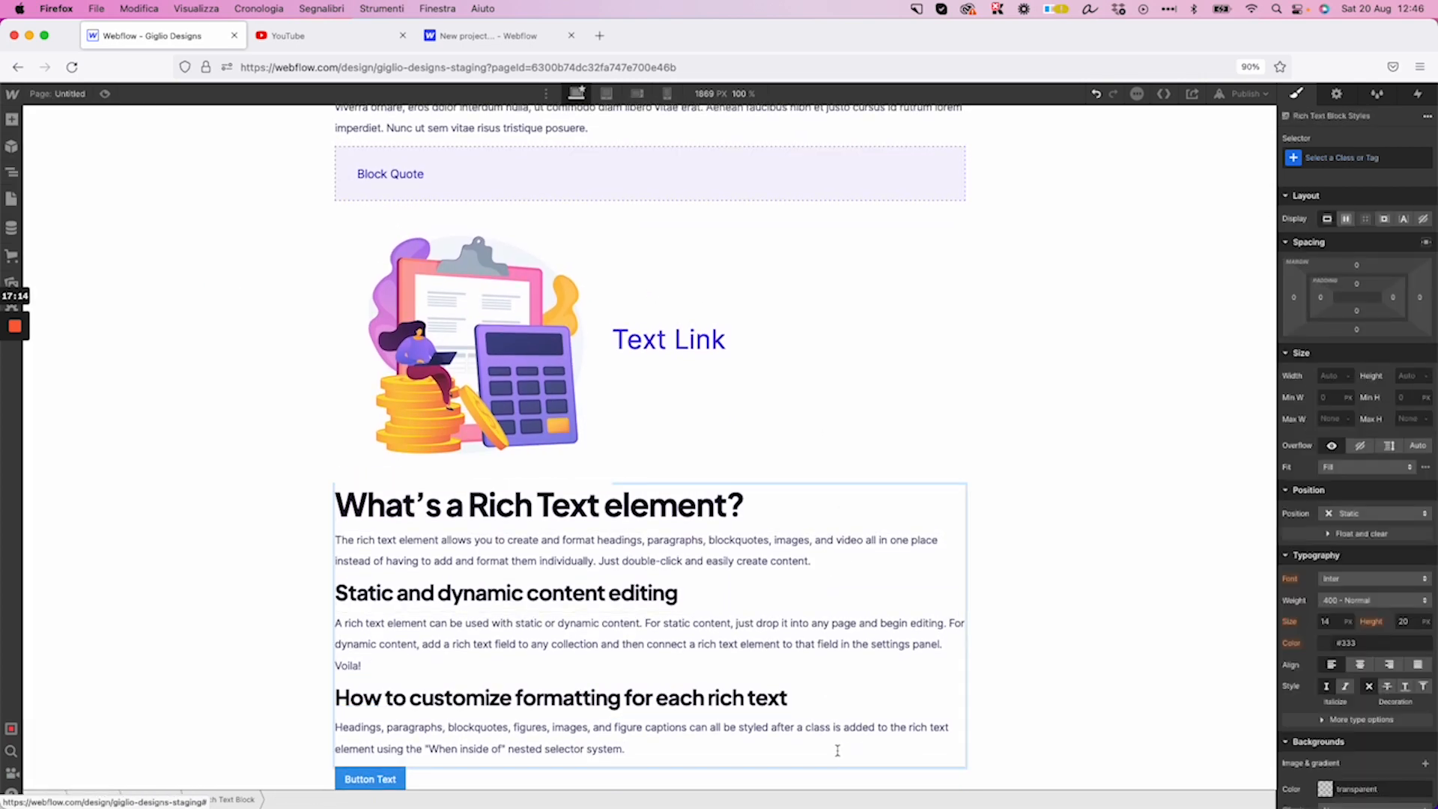
key("Return")
key("Return")
key("Return")
key("Return")
key("Return")
key("Return")
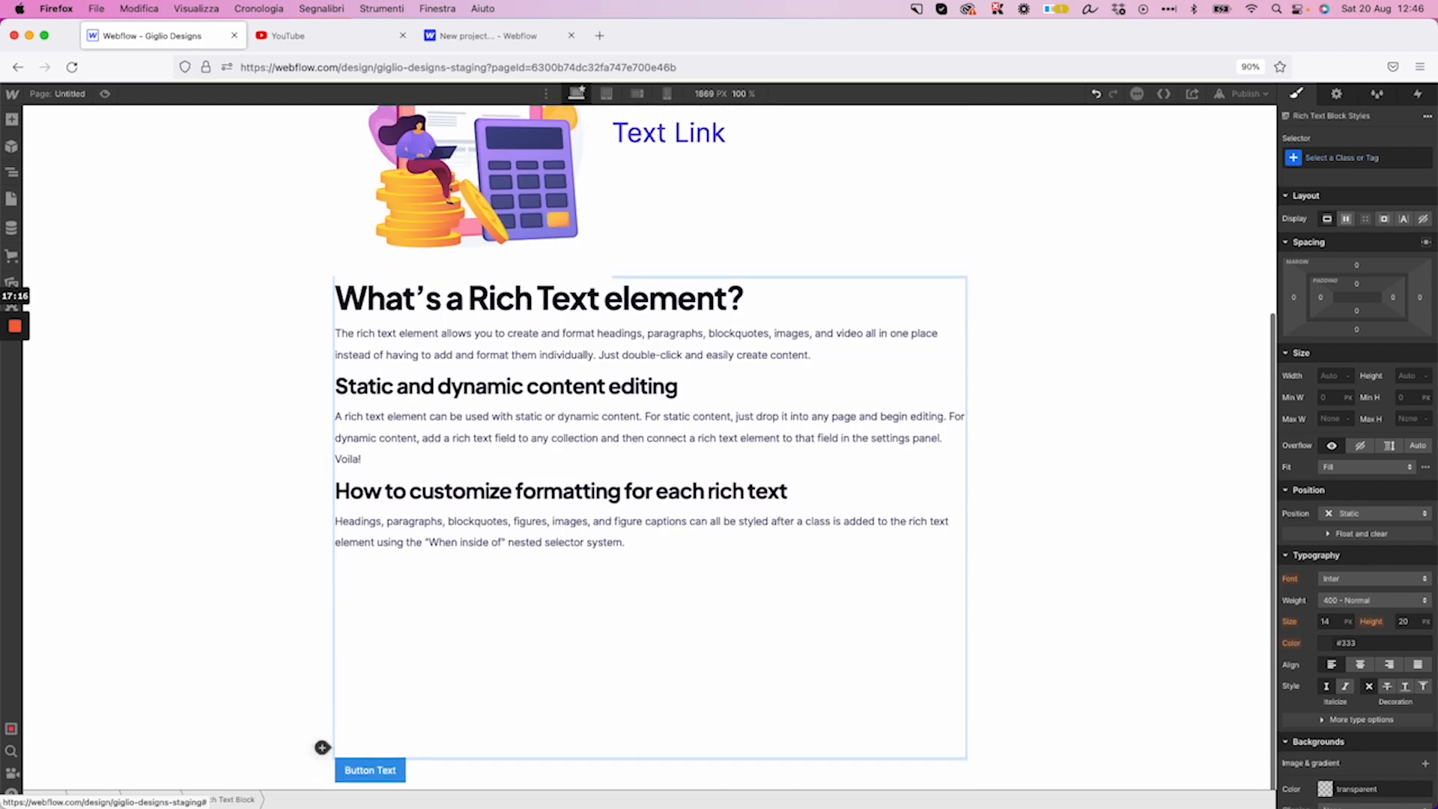
left_click(354, 577)
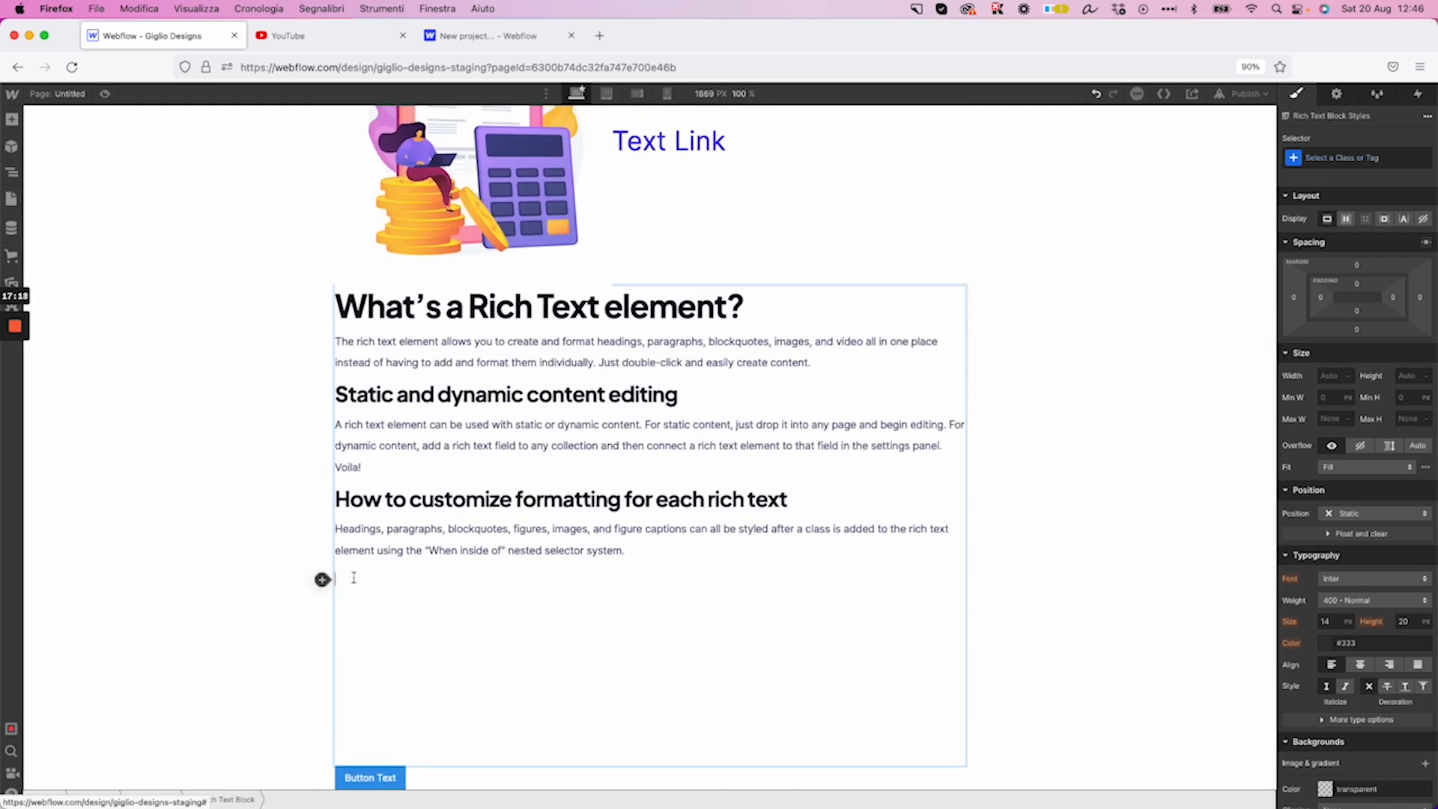
left_click(652, 552)
key("Return")
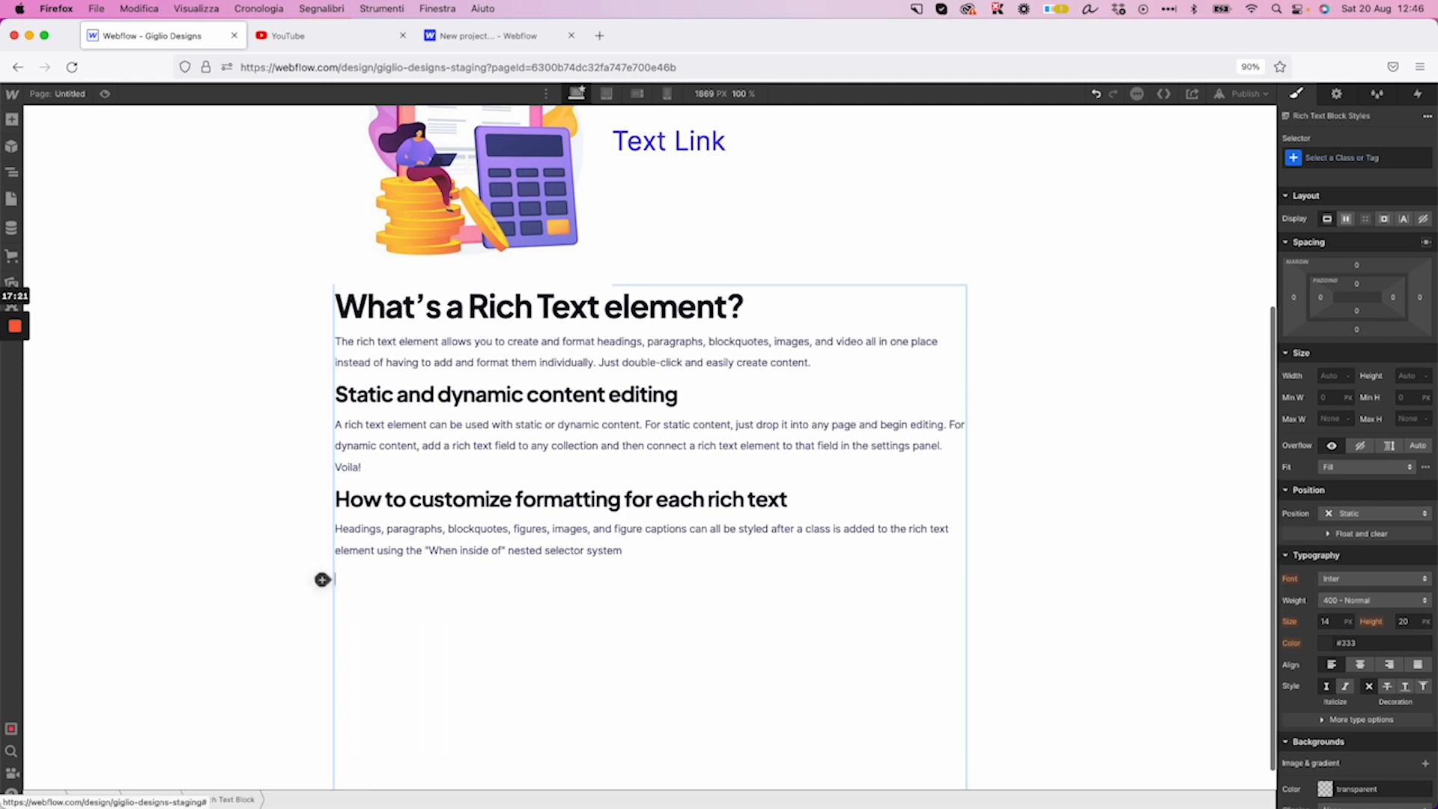
Insert the "Let's Design a SaaS...ing Page in Figma.jpg" image from the desktop on the first empty line of the rich text
left_click(323, 581)
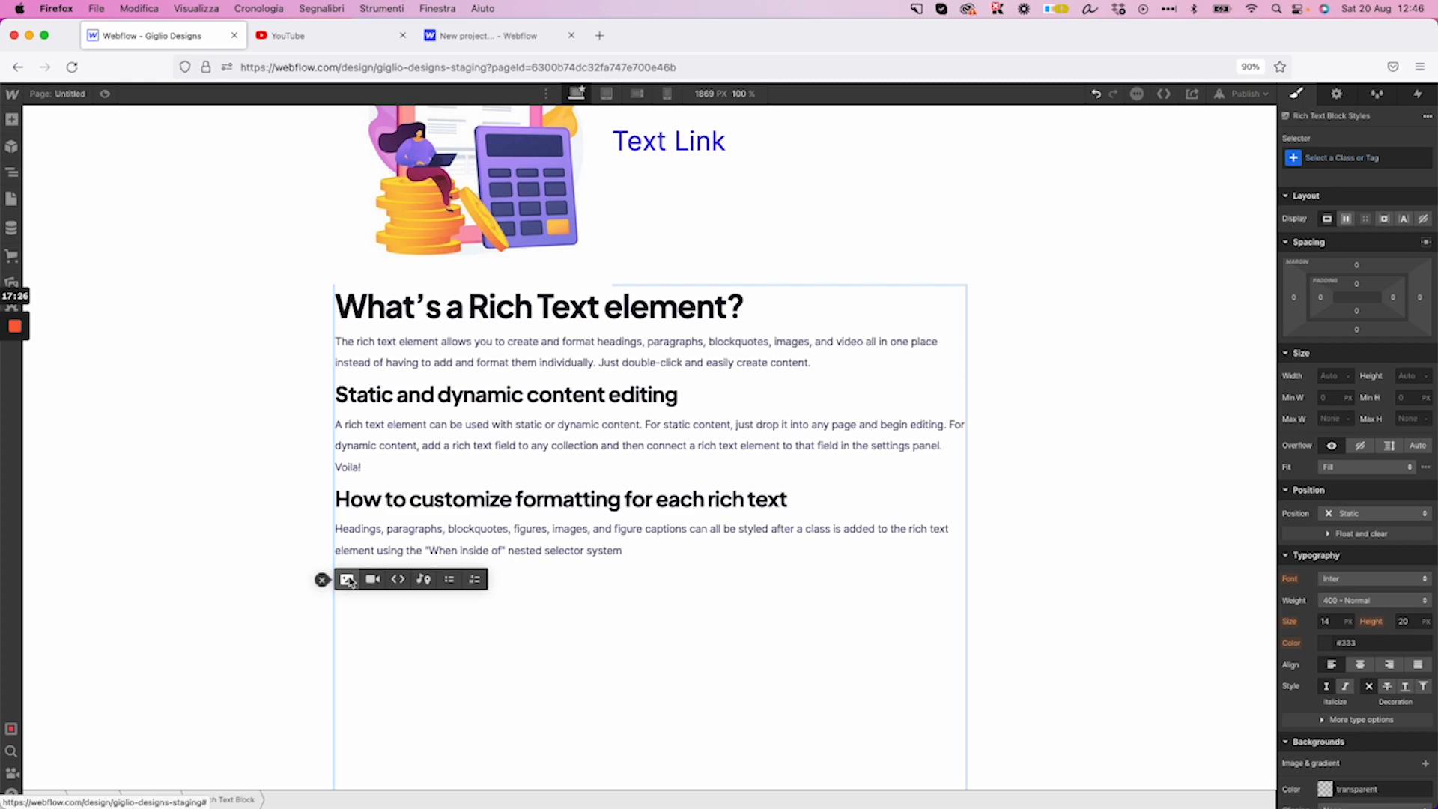
left_click(346, 580)
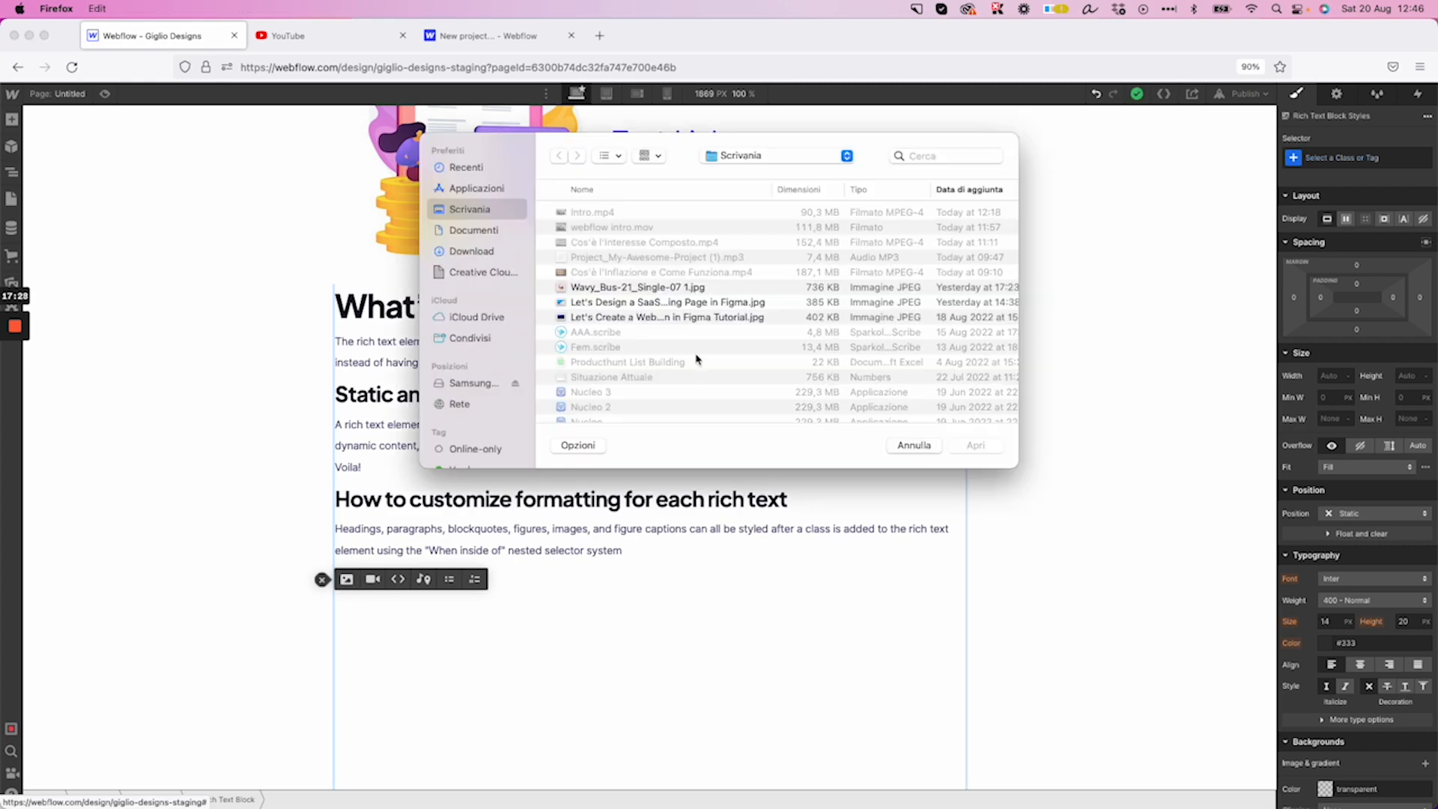
double_click(638, 307)
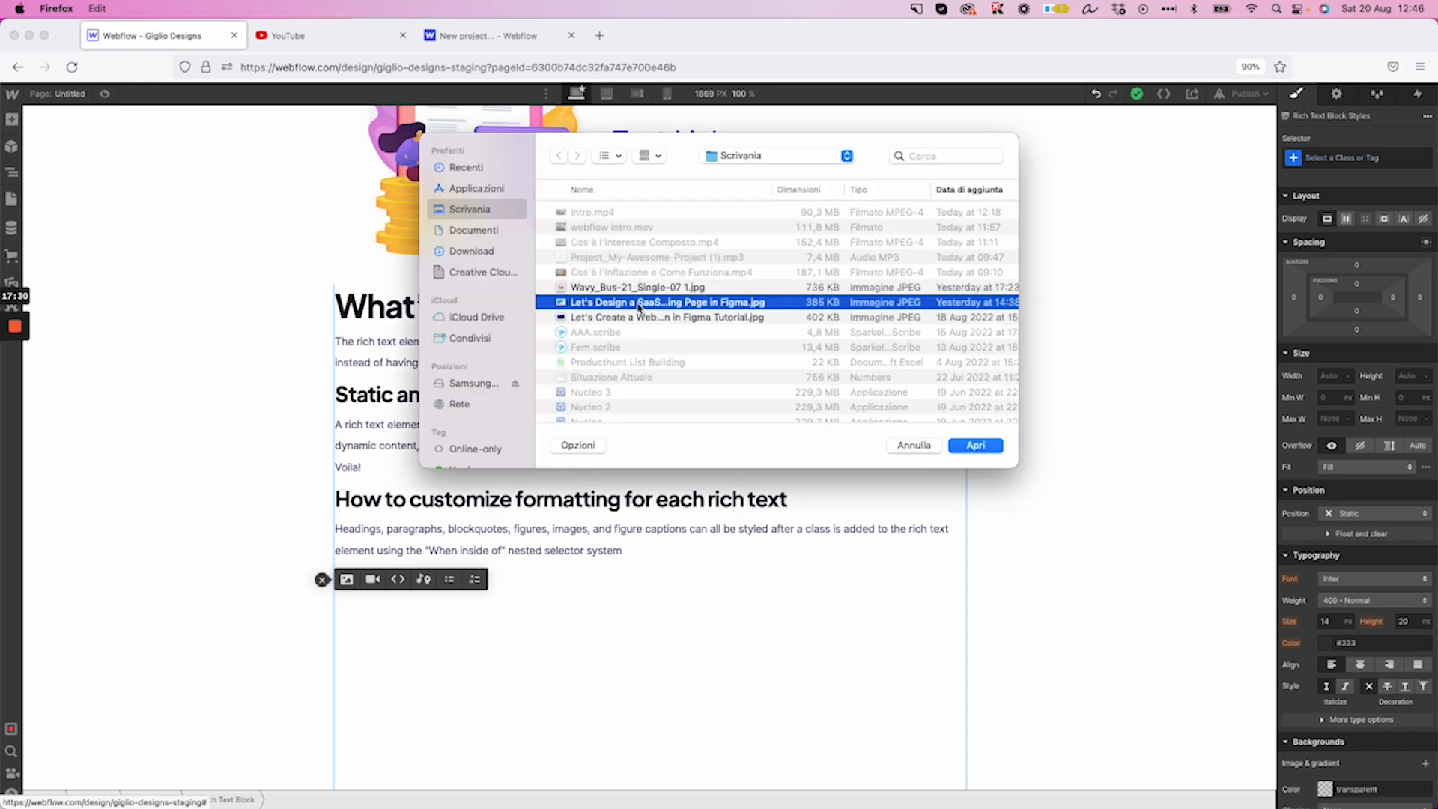
Open the rich text insert options on an empty line below the Figma image and start a bulleted list there
left_click(681, 640)
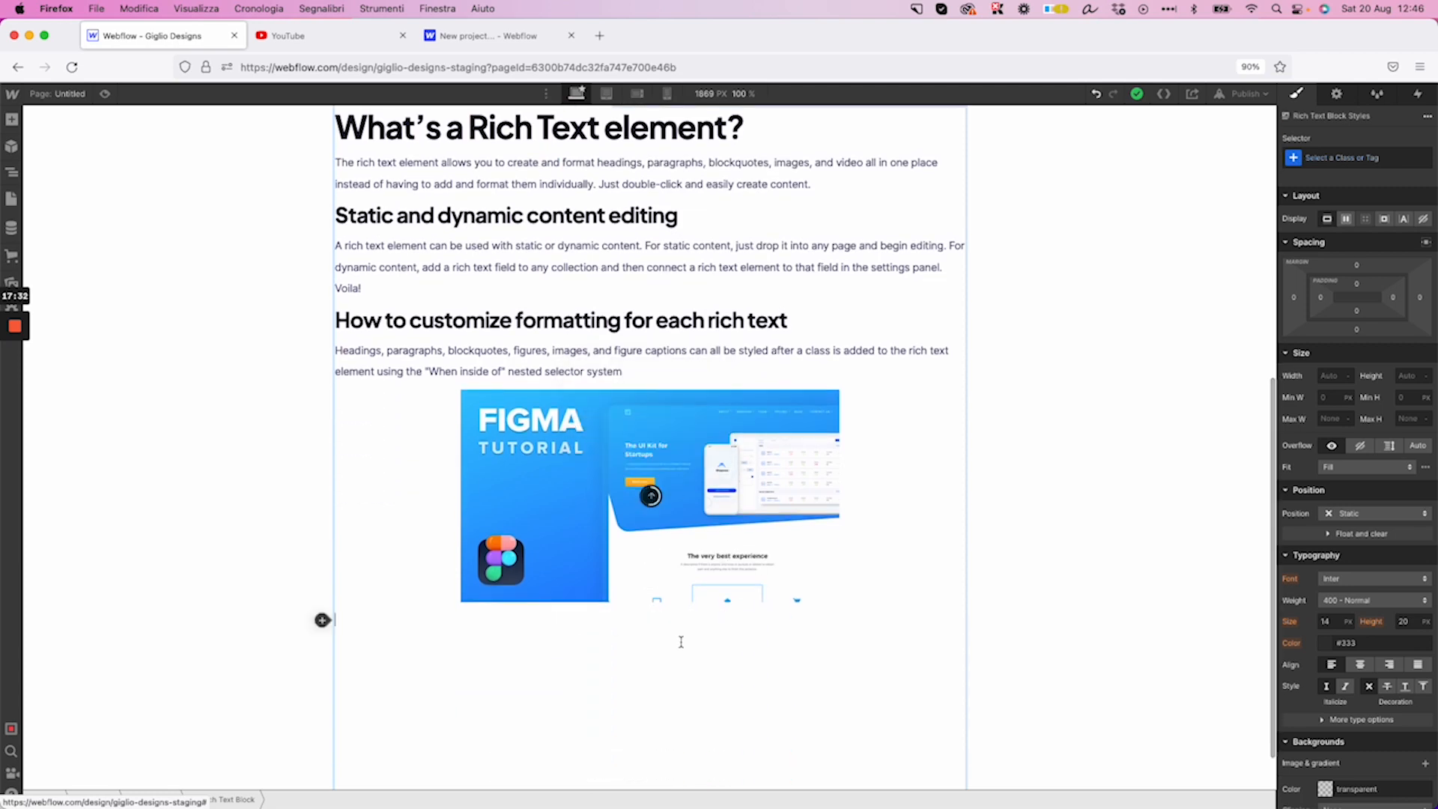
left_click(323, 649)
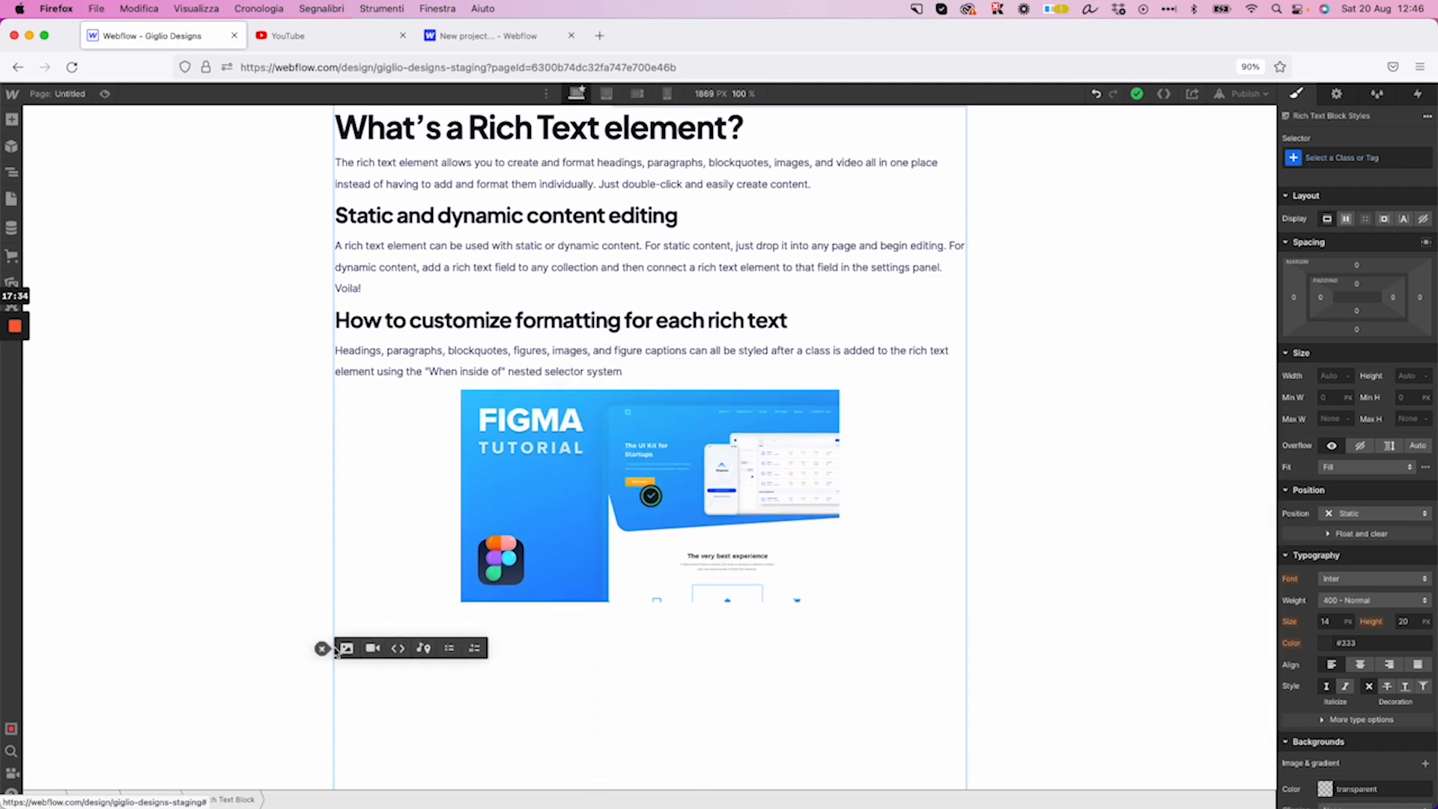
left_click(323, 648)
left_click(323, 648)
left_click(376, 650)
left_click(530, 649)
left_click(325, 651)
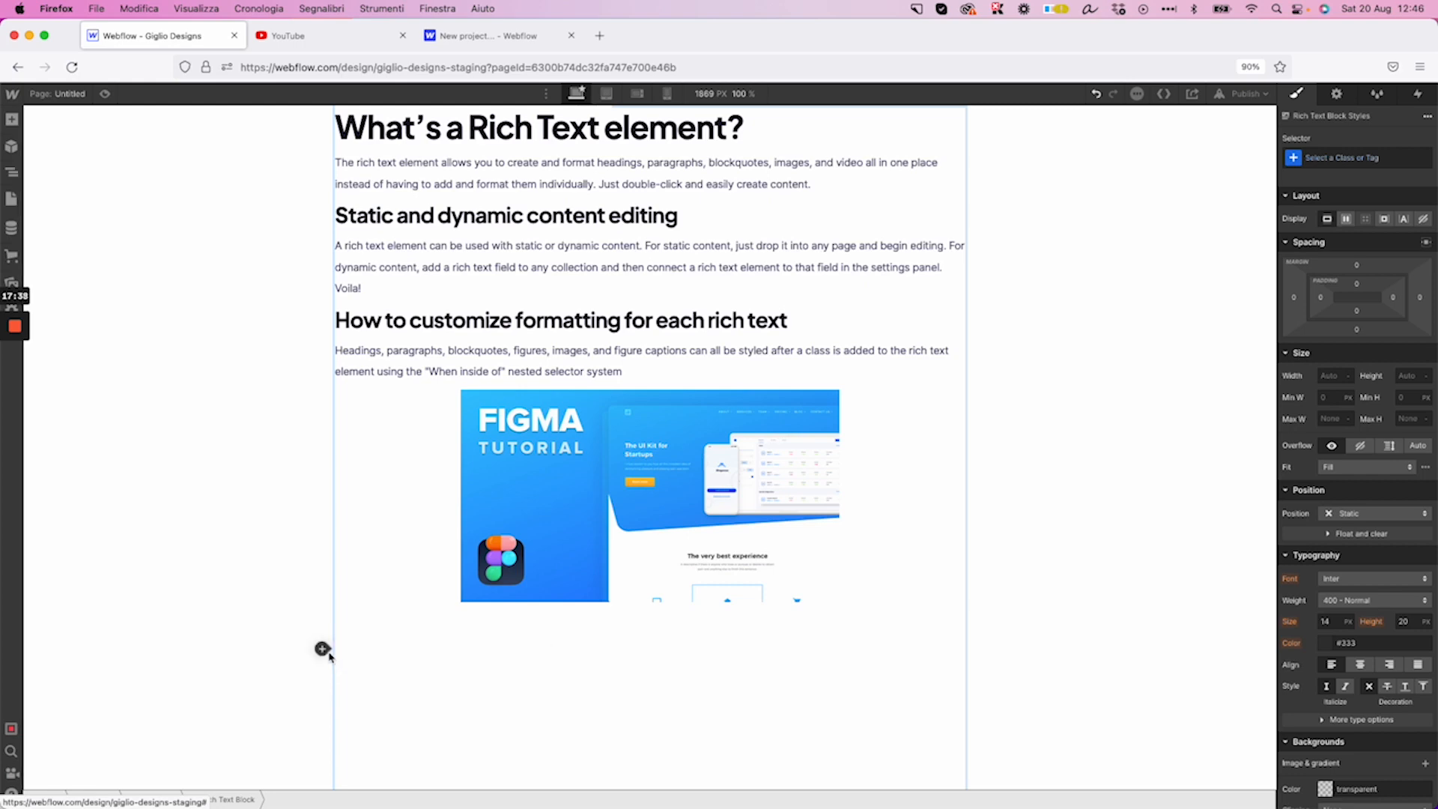
left_click(325, 650)
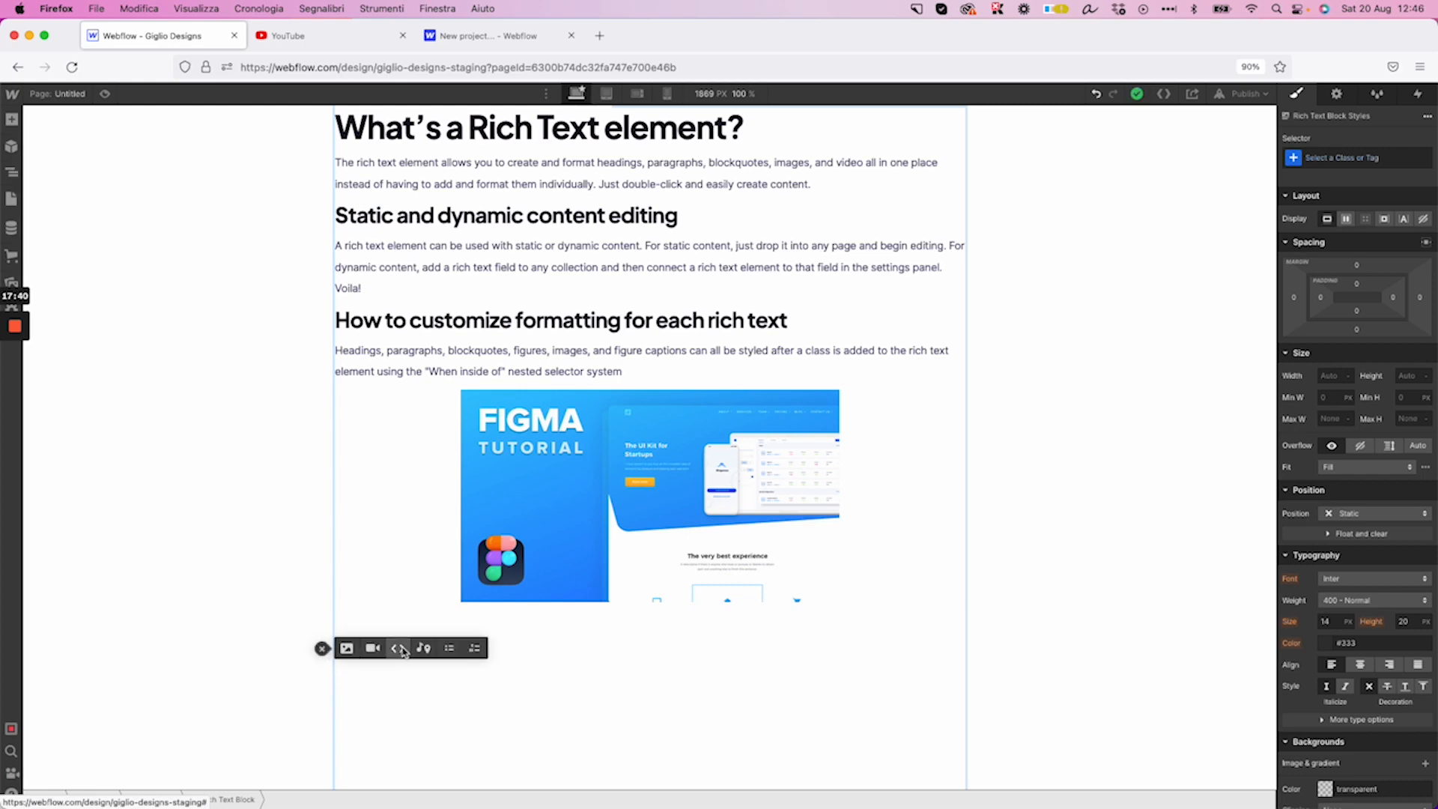
left_click(451, 648)
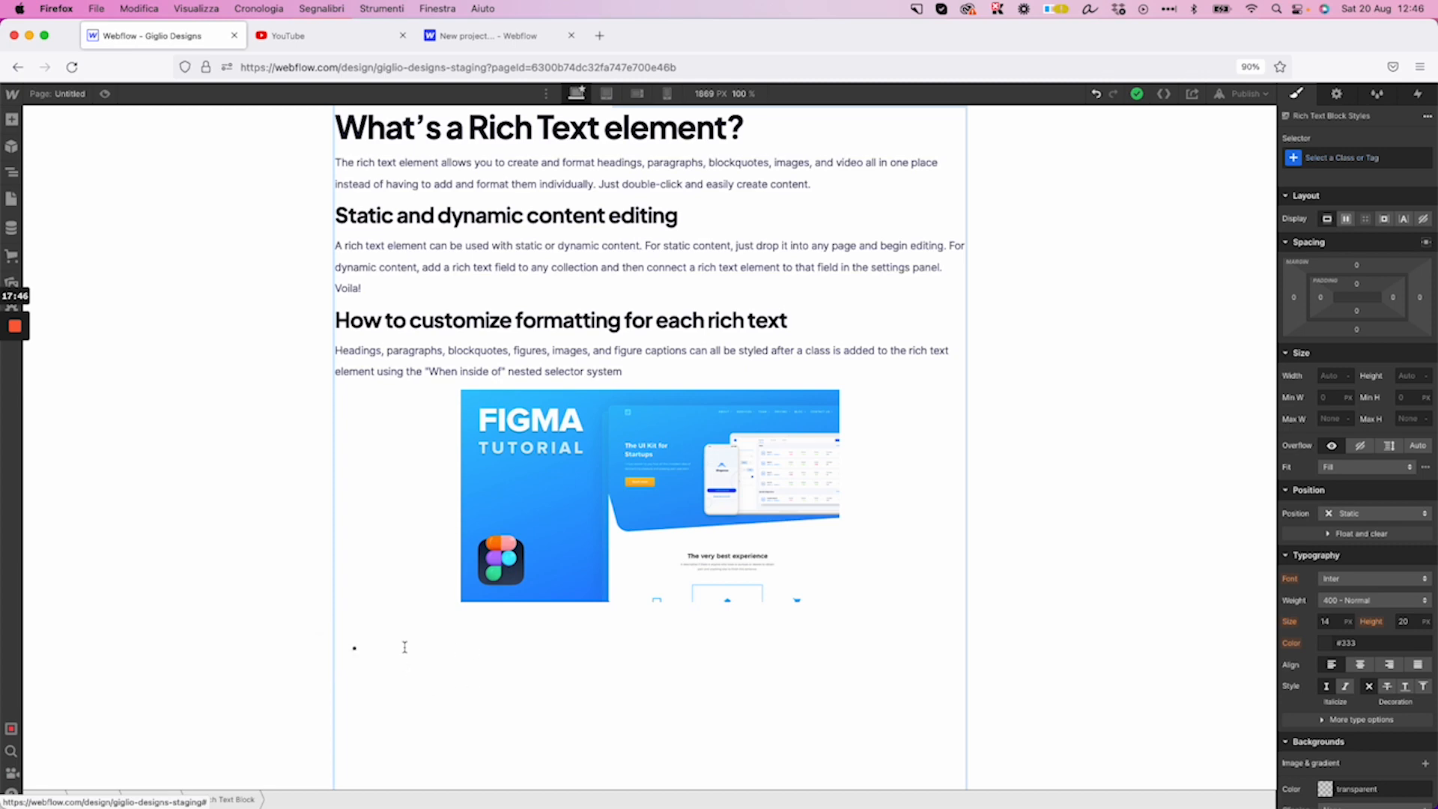
scroll(405, 646, "down", 1)
scroll(450, 394, "up", 4)
scroll(488, 435, "down", 3)
scroll(491, 437, "down", 1)
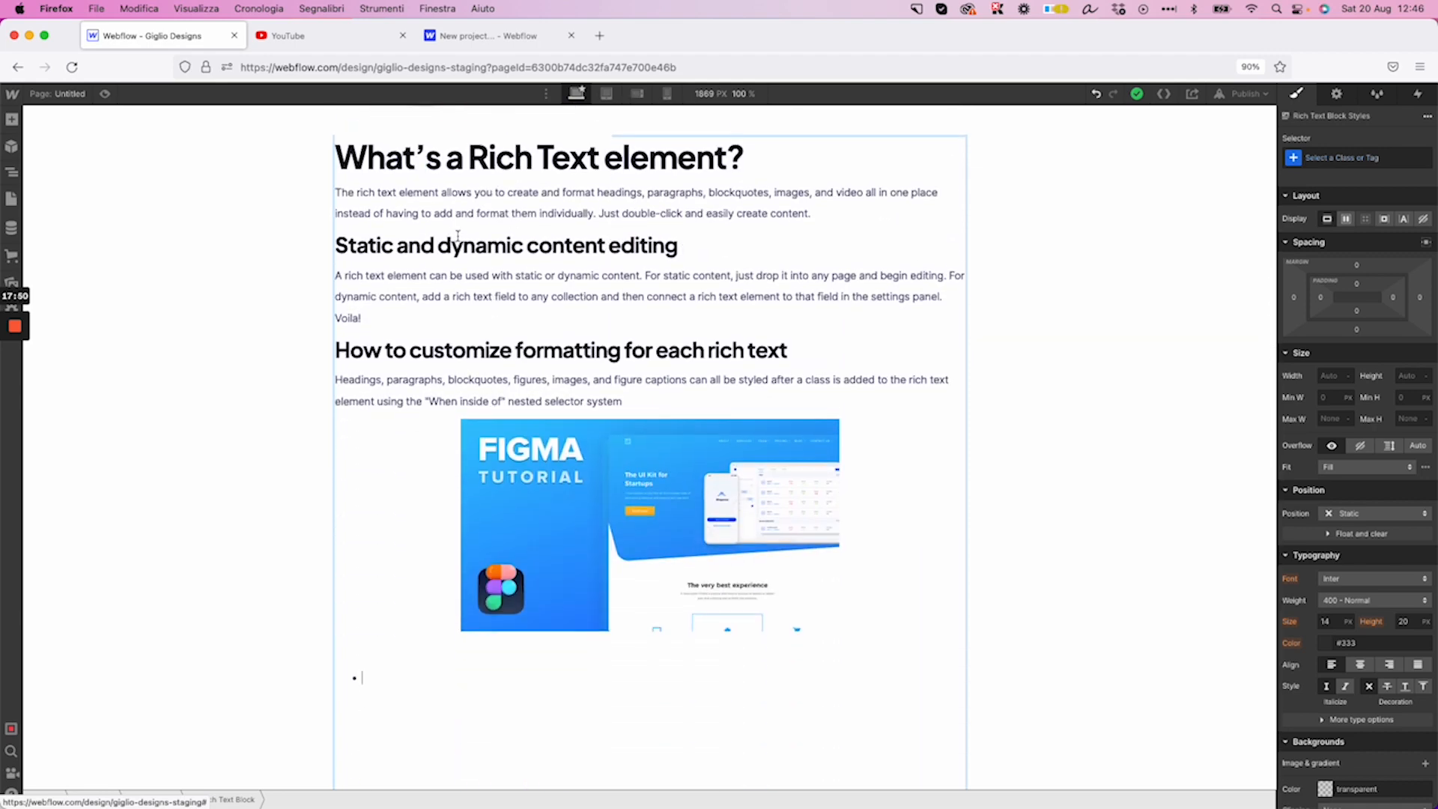
scroll(453, 238, "down", 1)
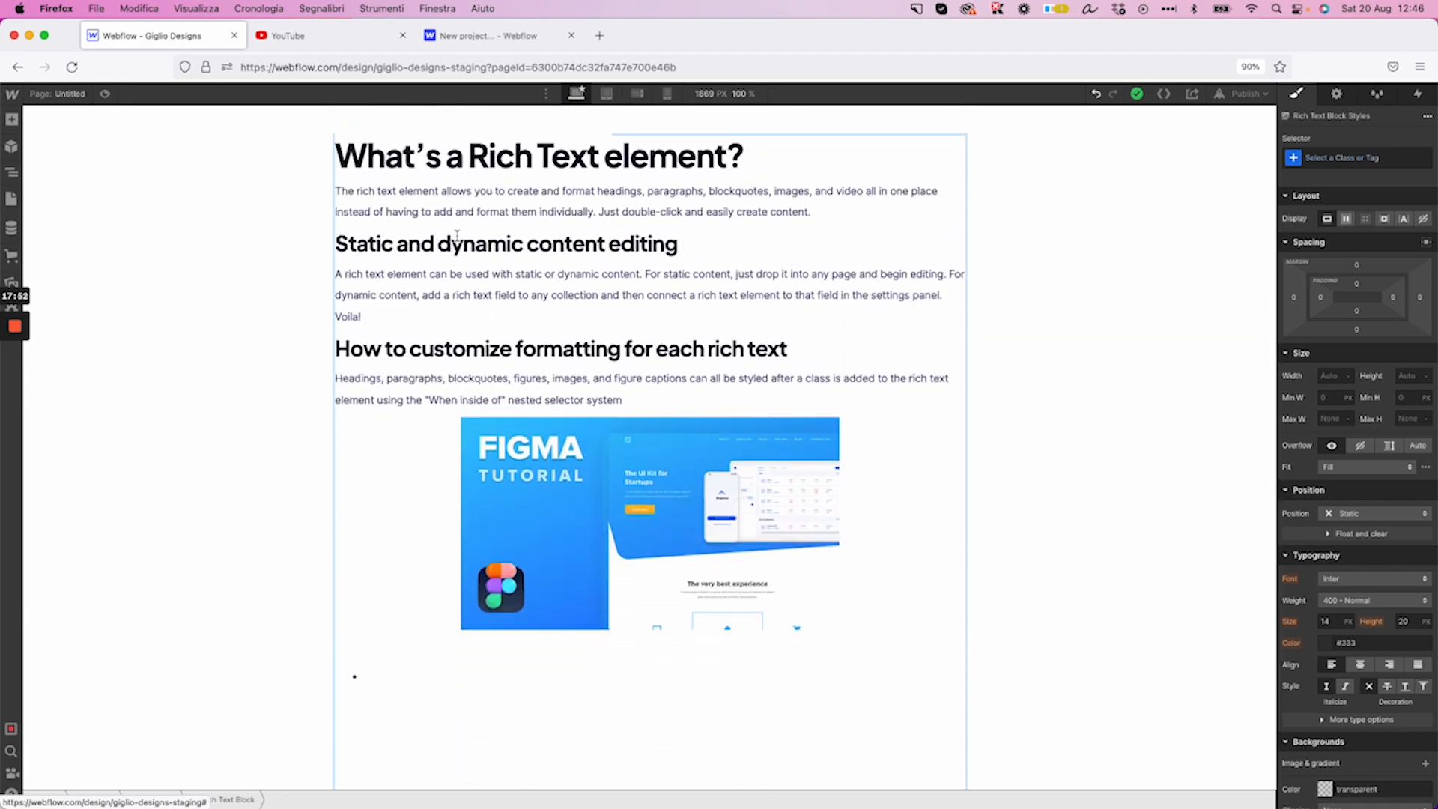
scroll(456, 235, "up", 3)
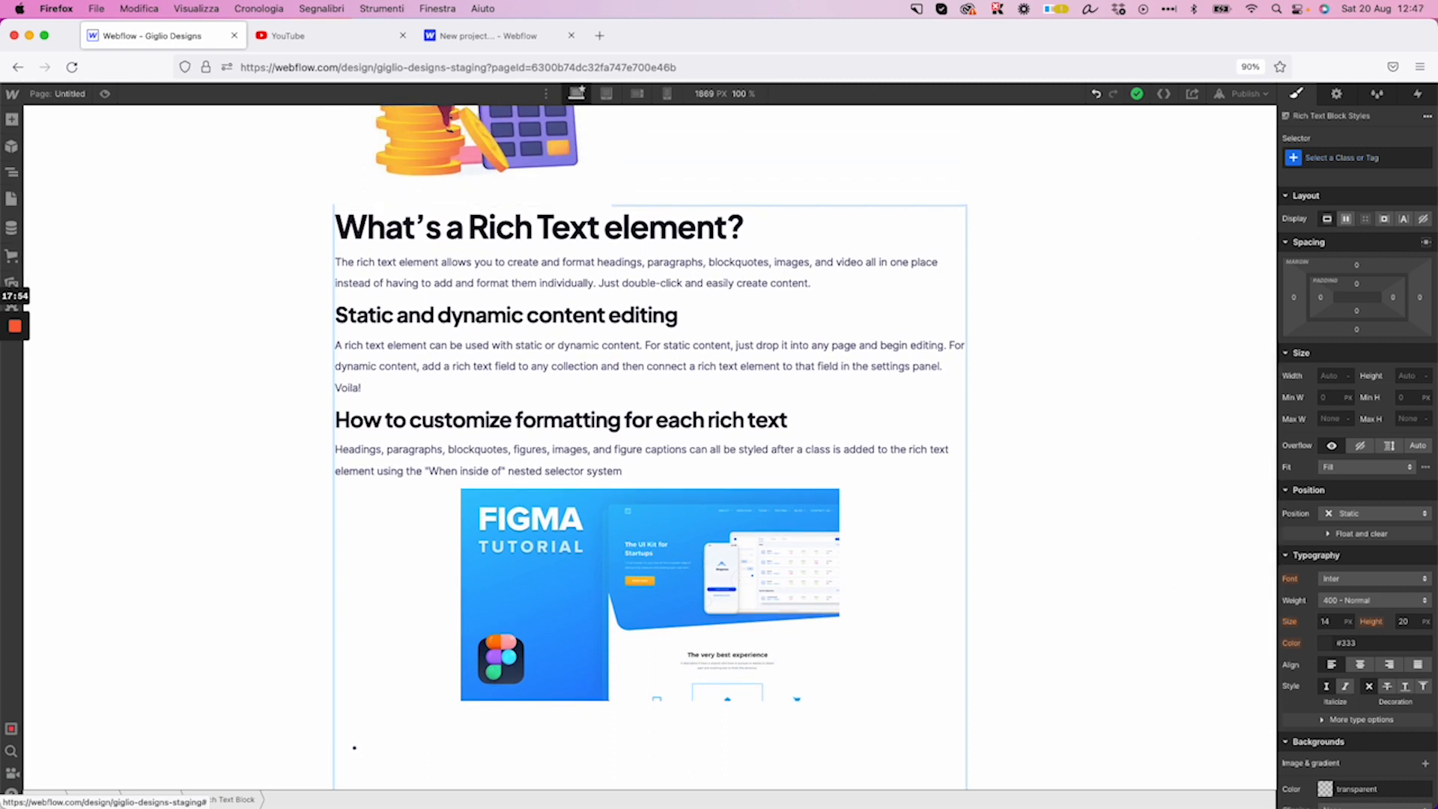
scroll(205, 321, "down", 3)
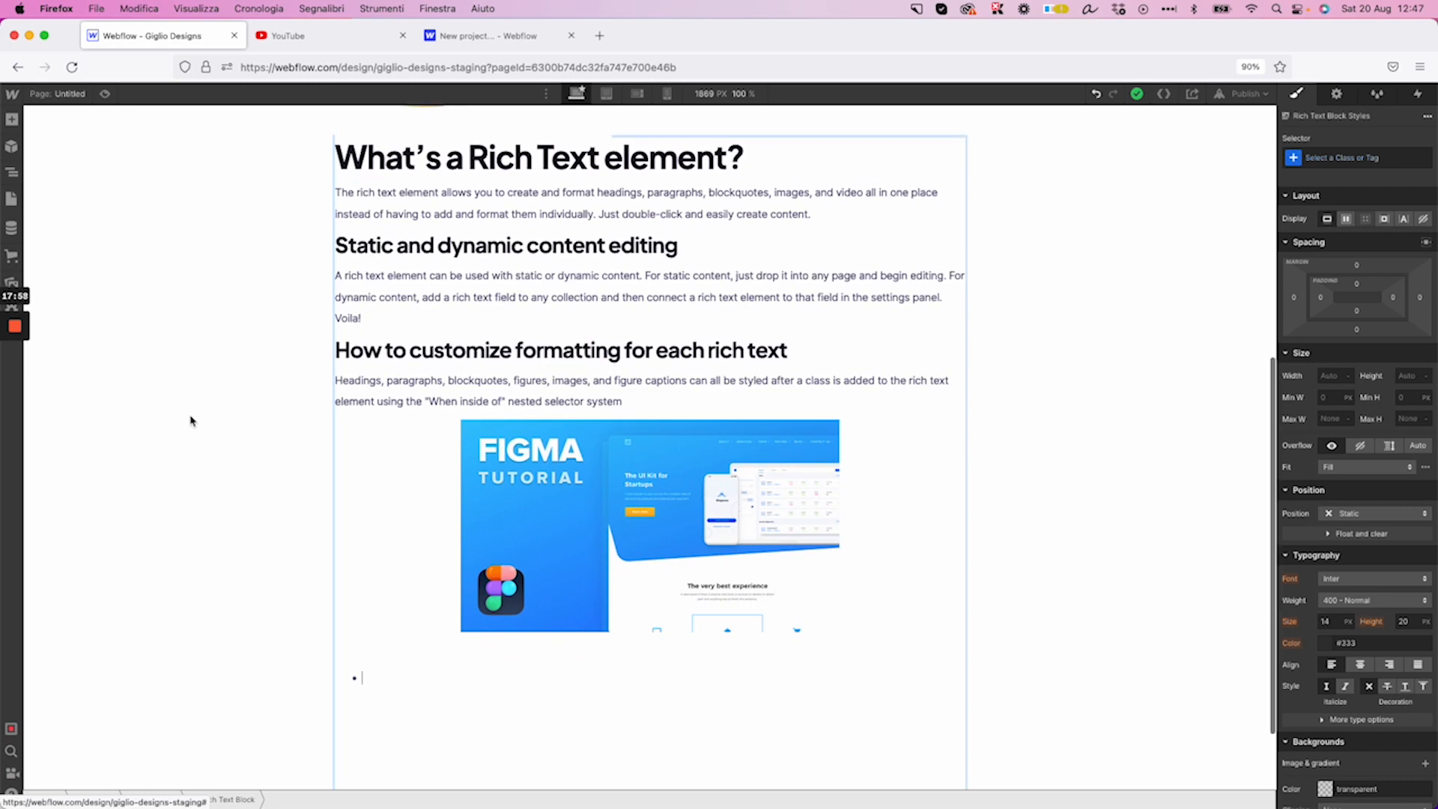
scroll(190, 419, "up", 5)
scroll(212, 381, "down", 8)
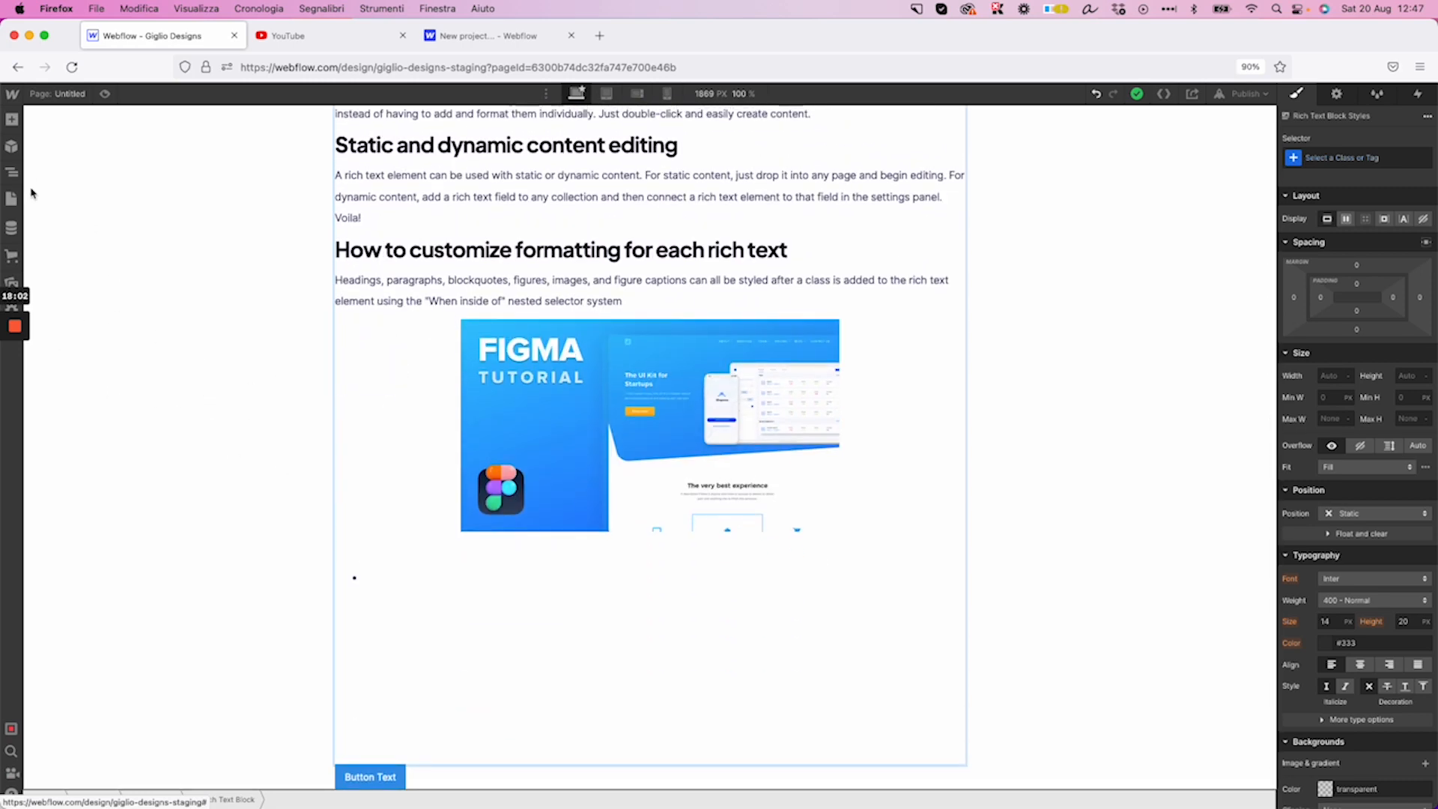
left_click(15, 326)
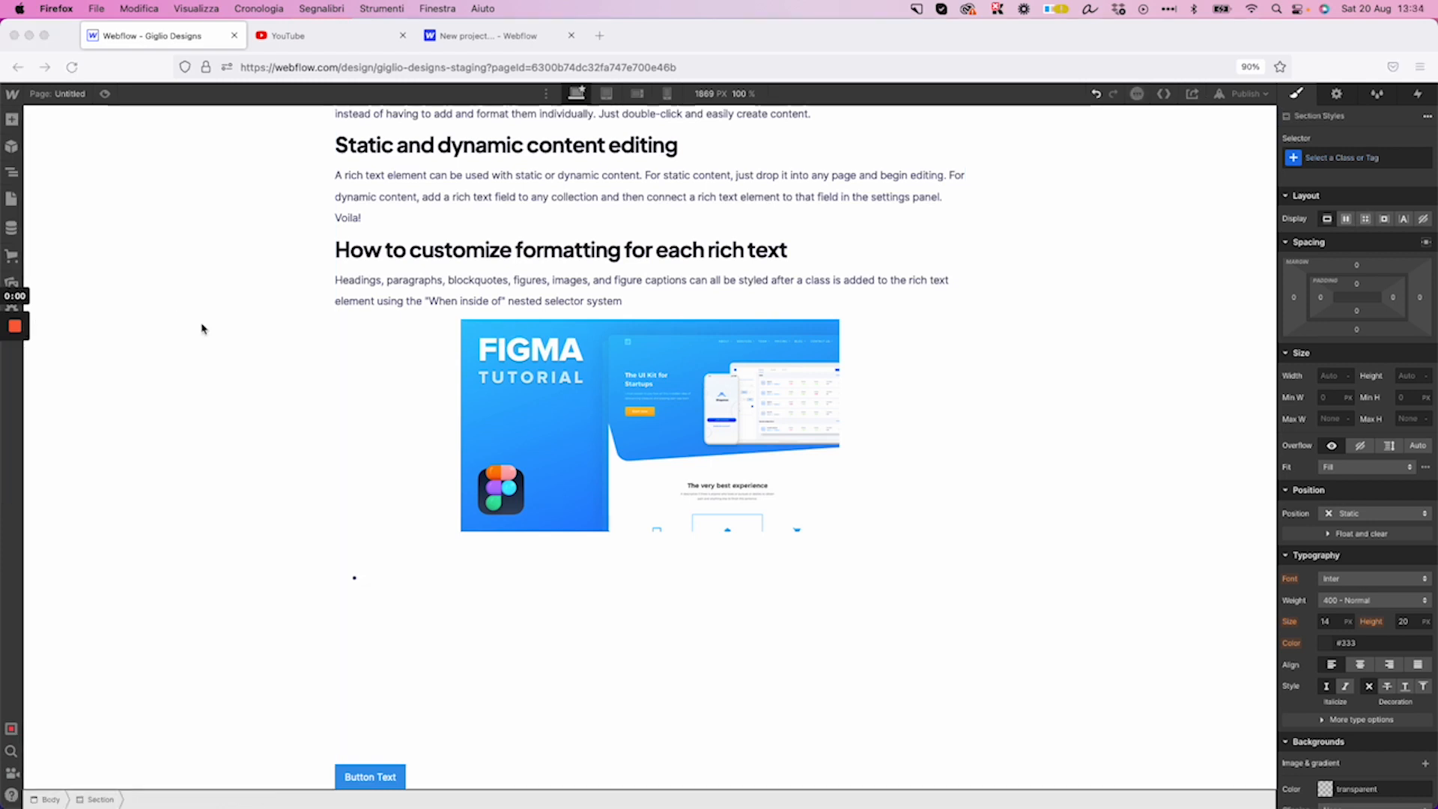
scroll(201, 328, "up", 1)
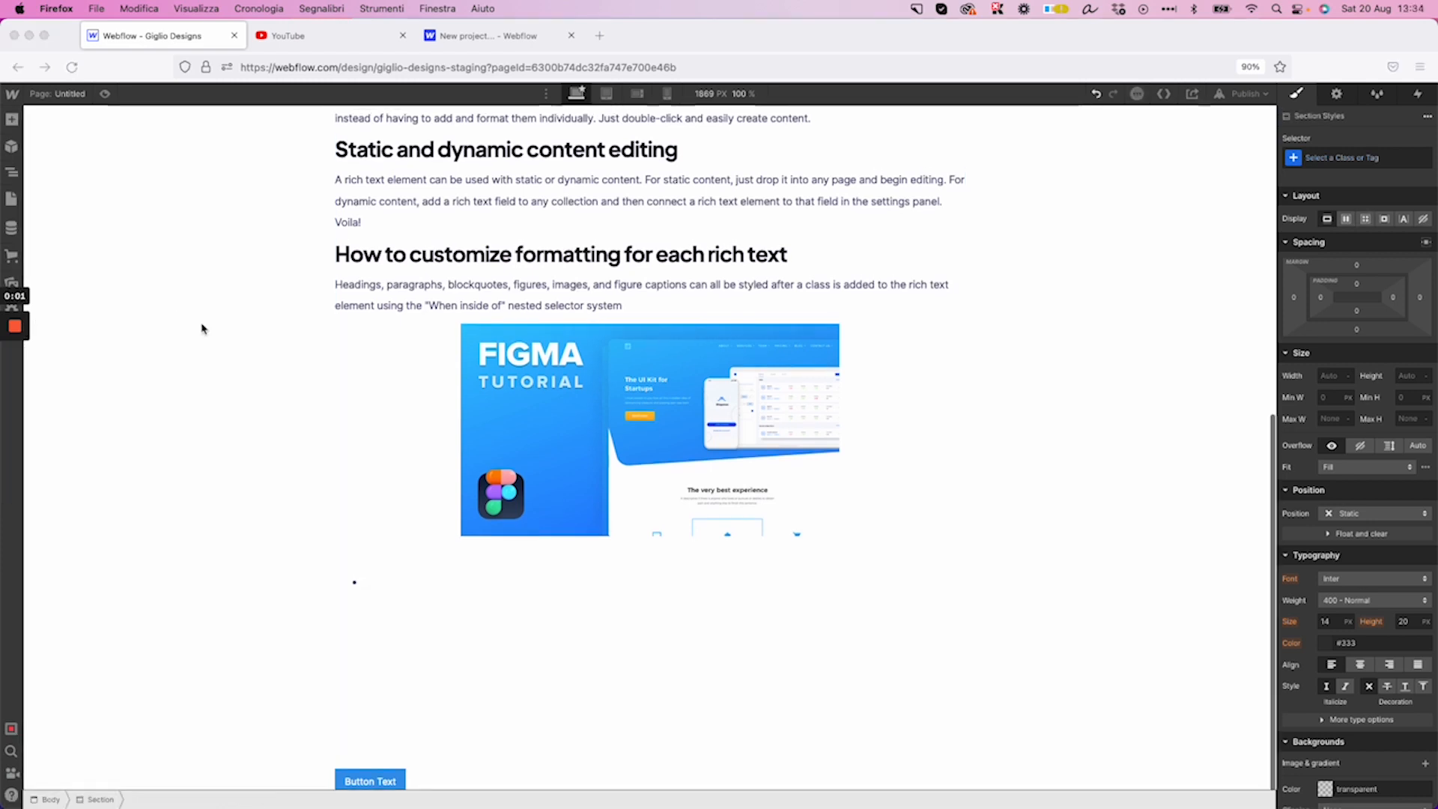
Add a Video element to the section, directly below the container that holds the button
left_click(12, 121)
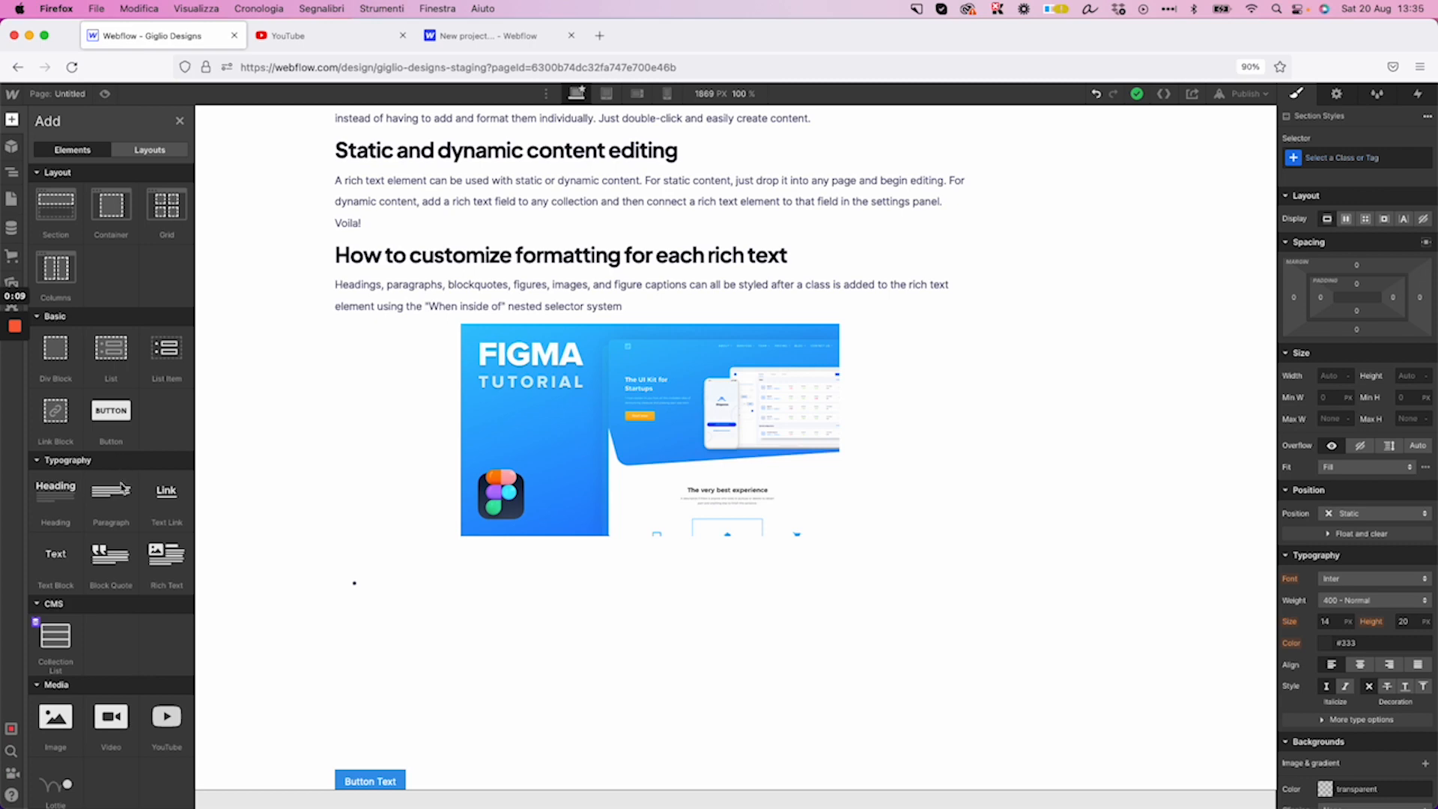
scroll(120, 516, "down", 4)
scroll(119, 517, "down", 1)
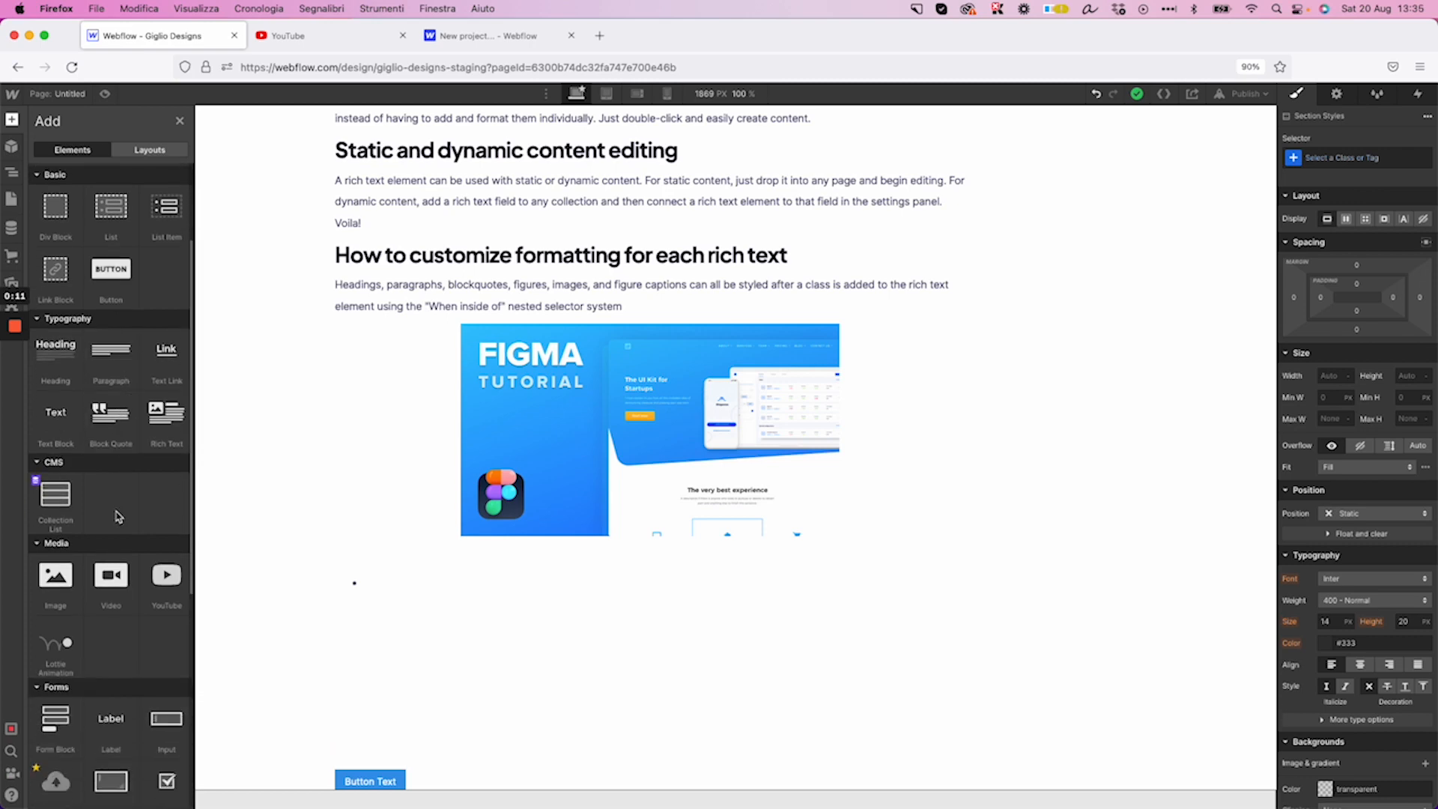
left_click_drag(113, 583, 362, 495)
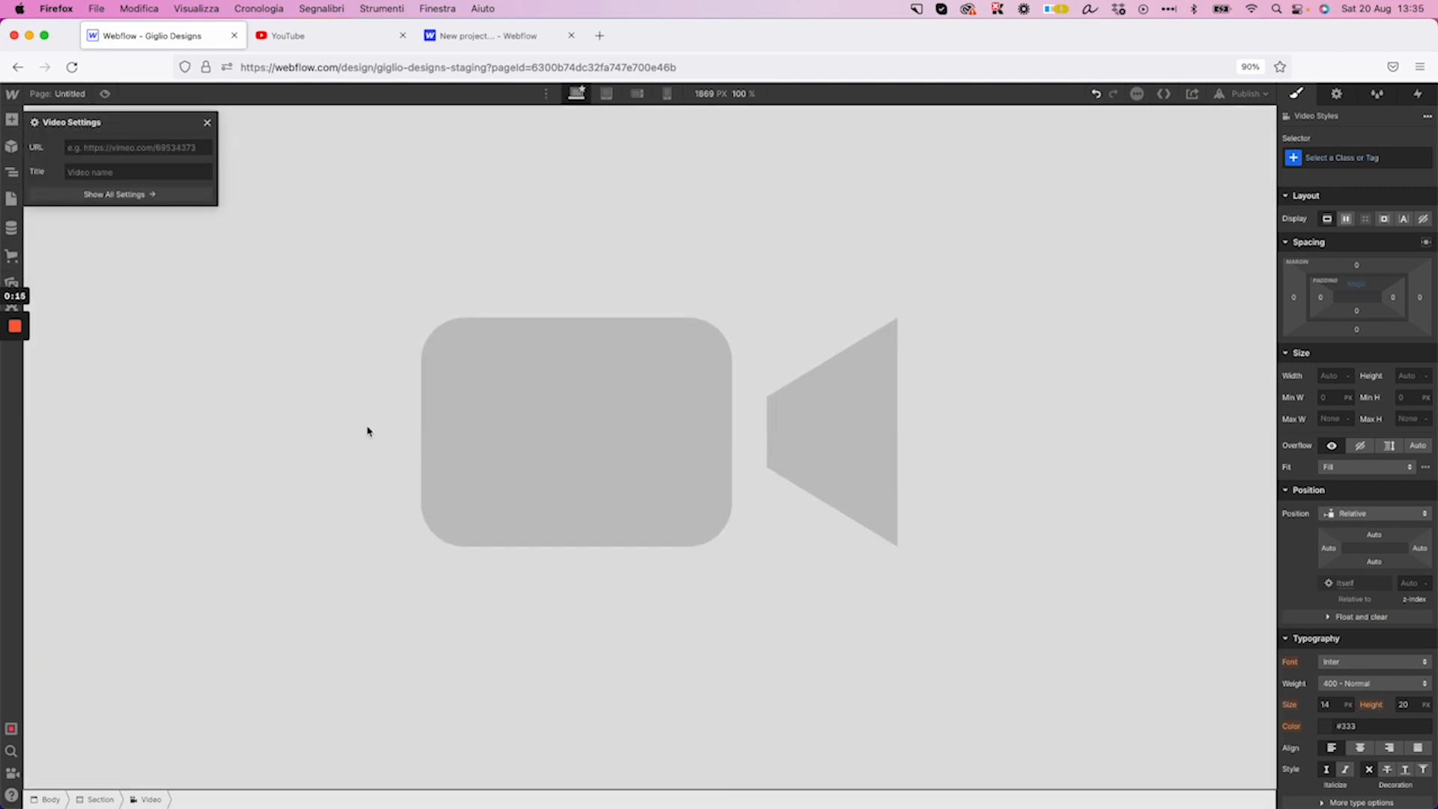
scroll(400, 347, "up", 2)
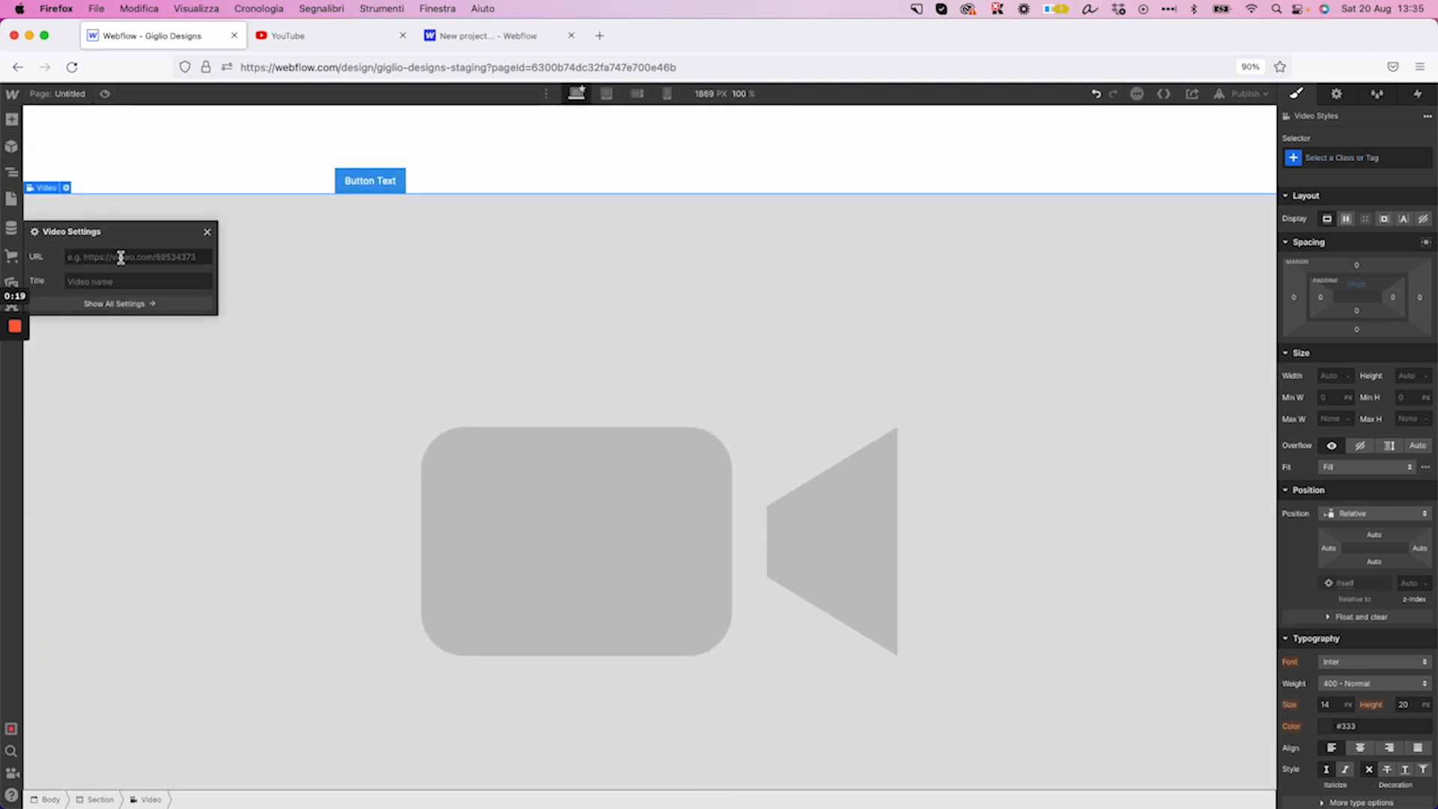
Switch to YouTube, open the video "I calci di rigore più indimenticabili nella storia del calcio" and copy its address
left_click(317, 37)
scroll(803, 348, "down", 1)
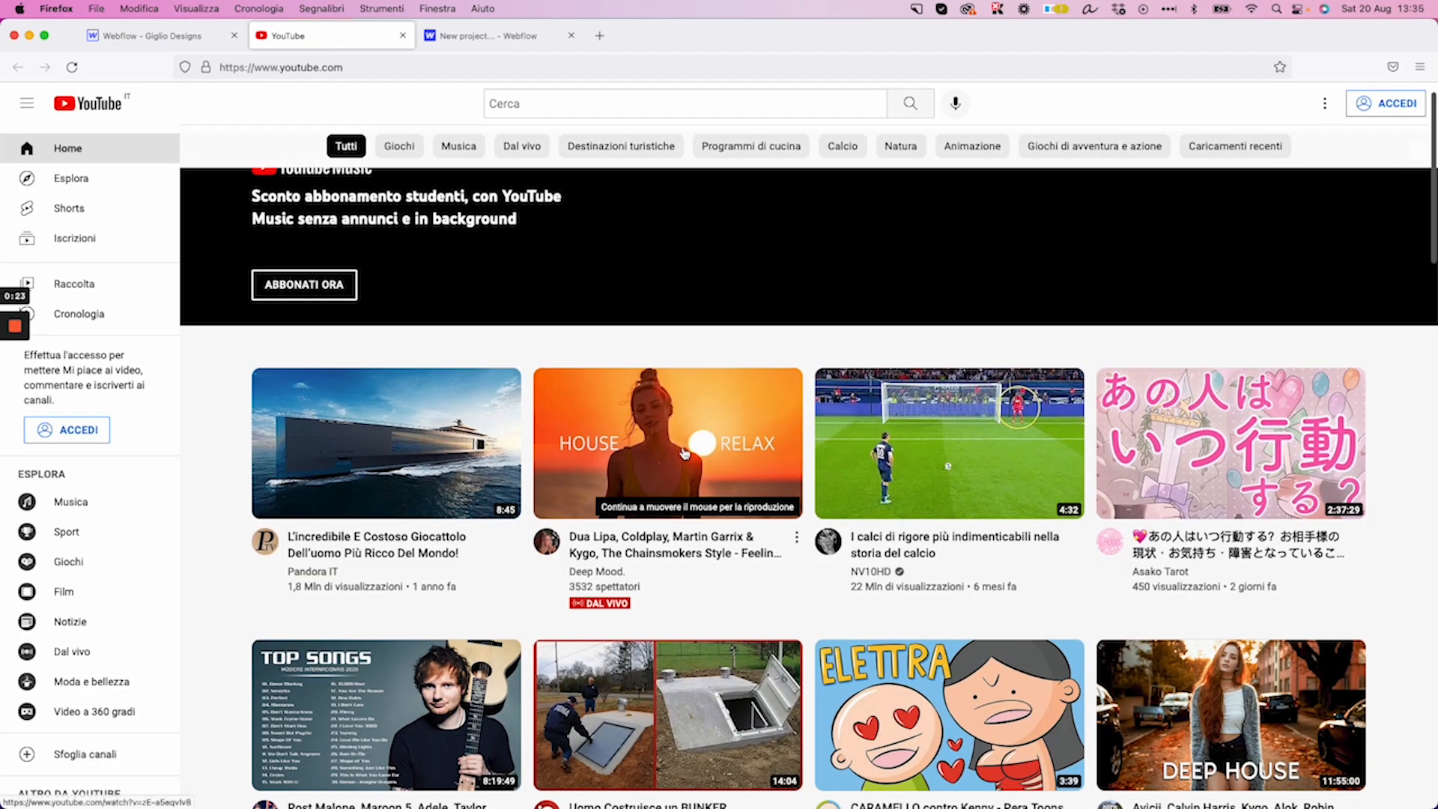
left_click(896, 512)
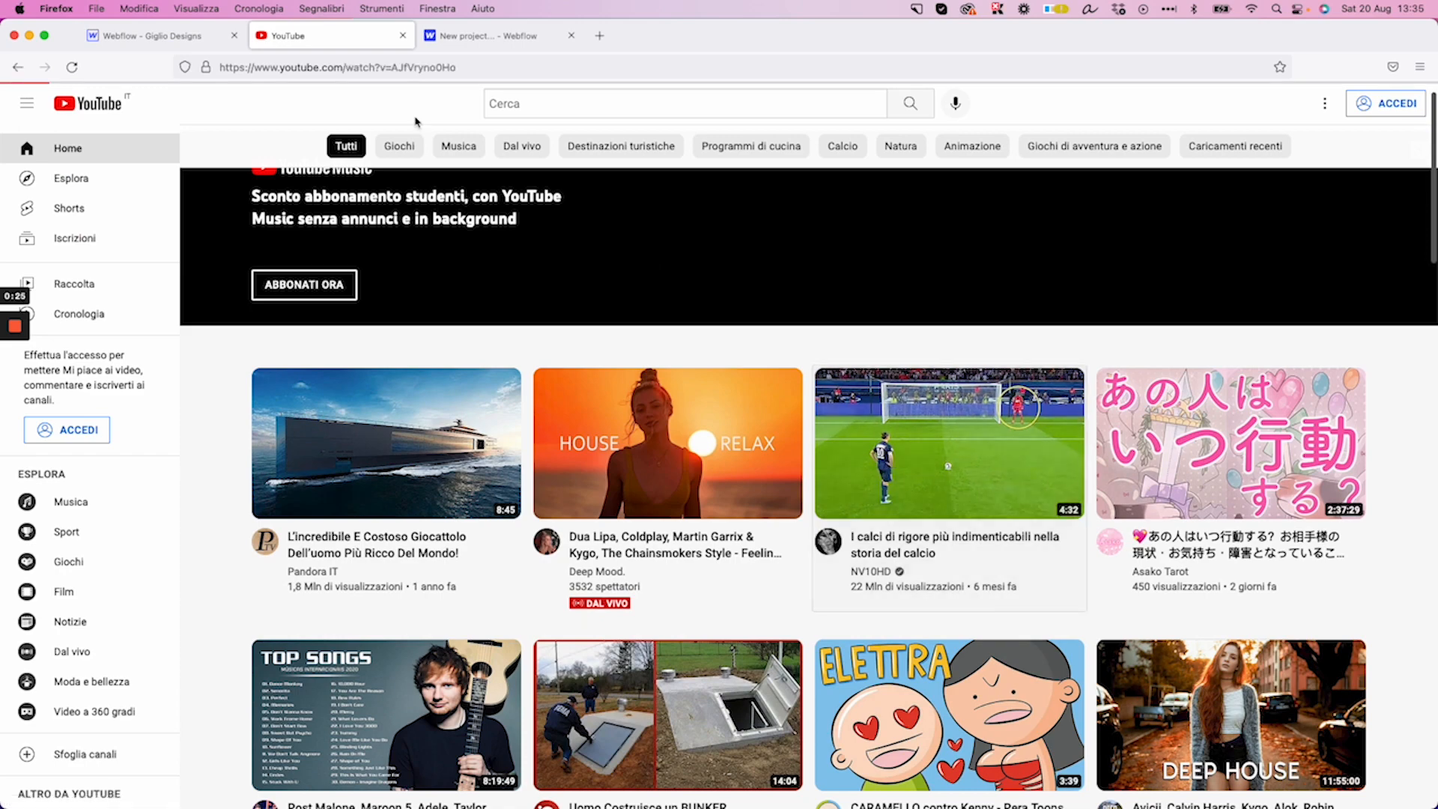
left_click(292, 69)
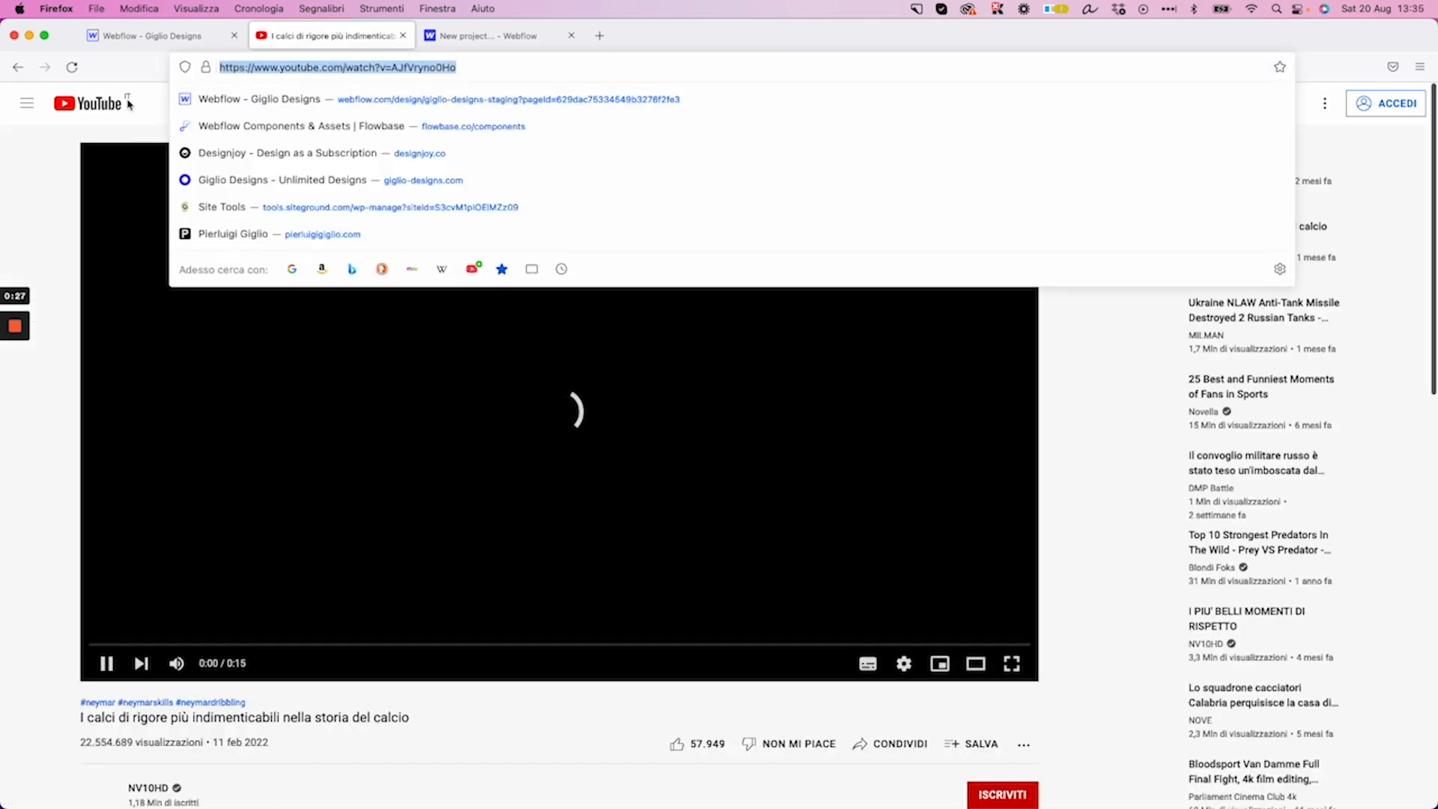
left_click(170, 427)
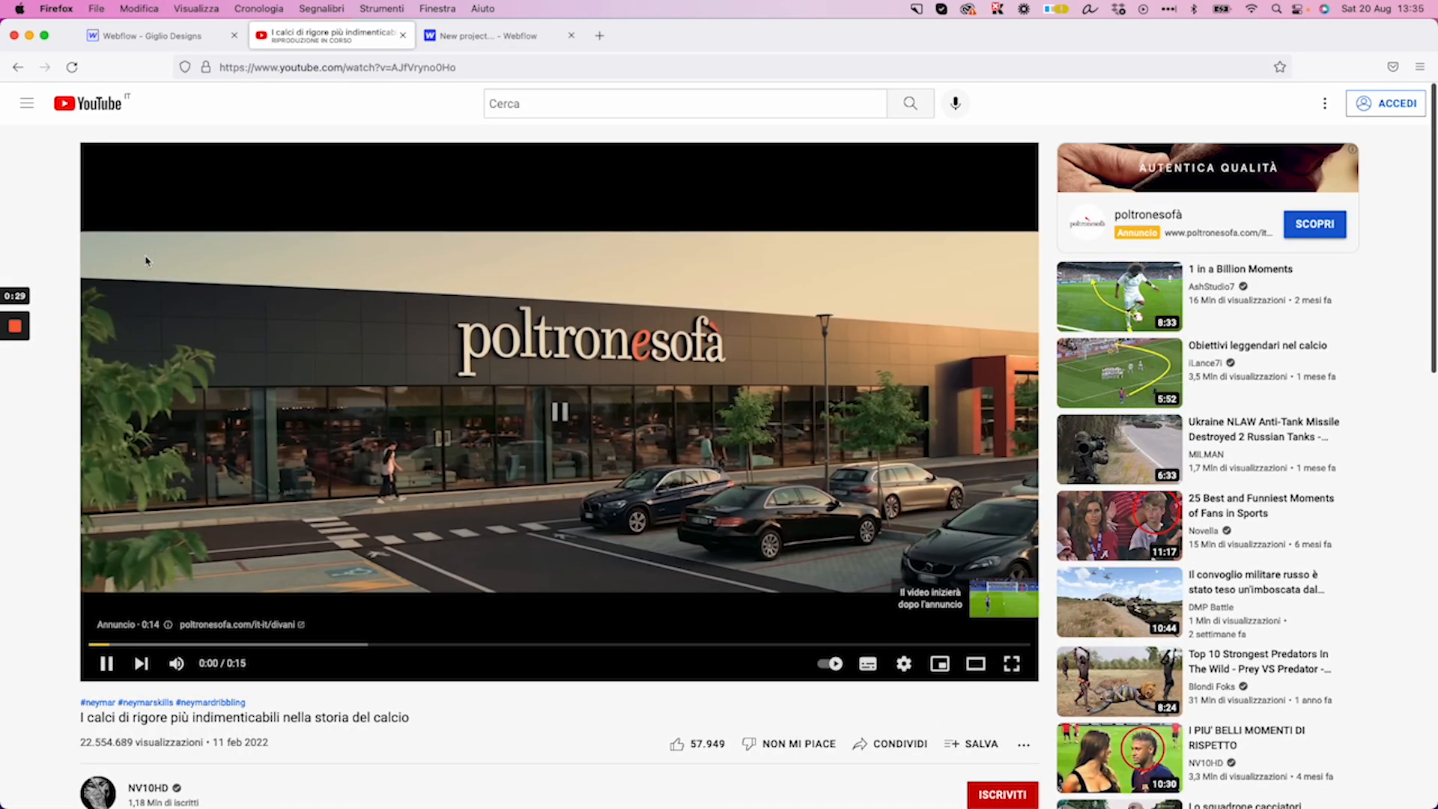
Return to Webflow and set the new video element's URL to the copied YouTube address
left_click(160, 36)
left_click(132, 256)
type("https://www.youtube.com/watch?v=AJfVryno0Hc")
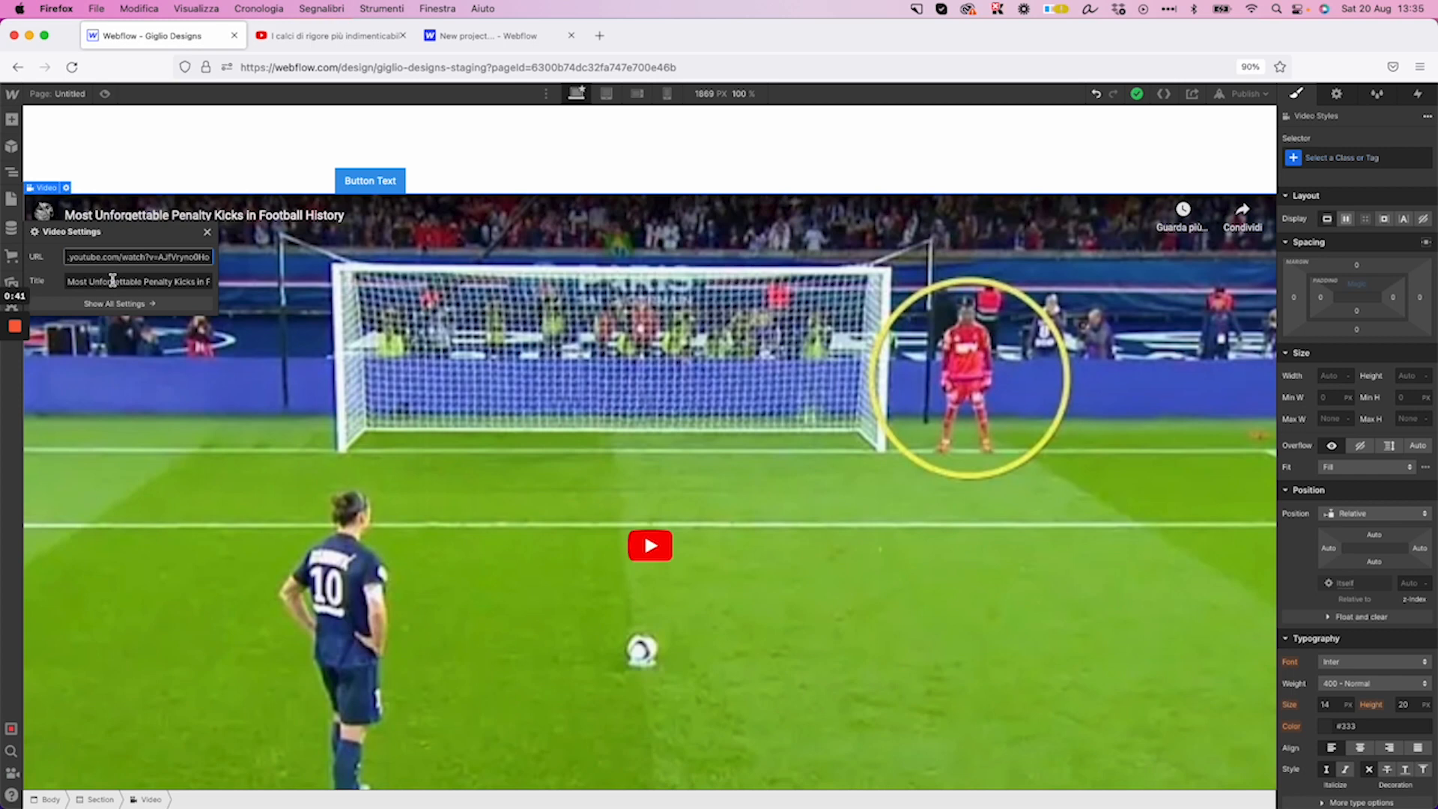
Change the video's title to "Title" and close its settings
double_click(112, 280)
key("super+a")
type("Ti")
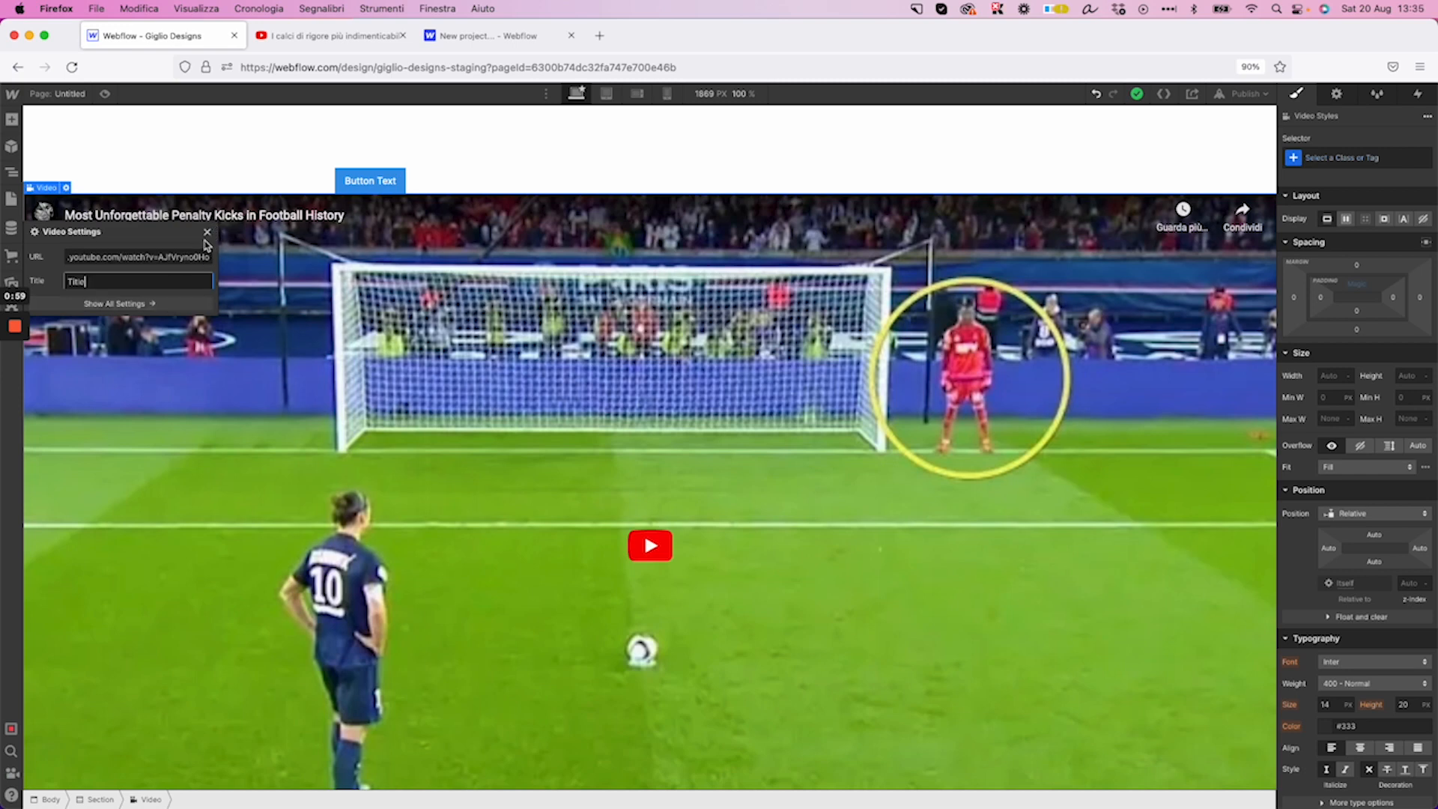
left_click(210, 233)
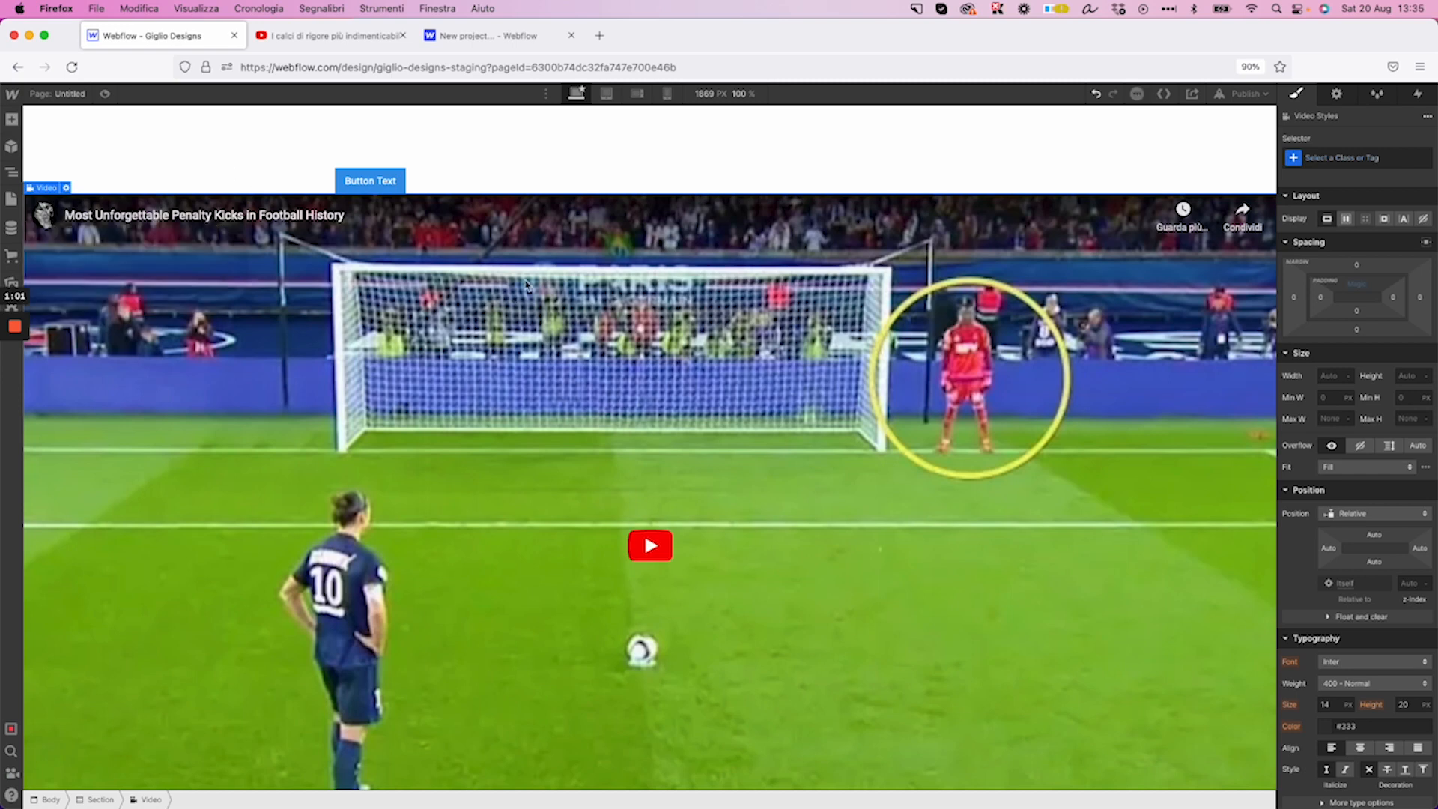
Examine the page structure in the Navigator by collapsing the whole tree, expanding Section and Container, and folding them up again
scroll(588, 258, "down", 3)
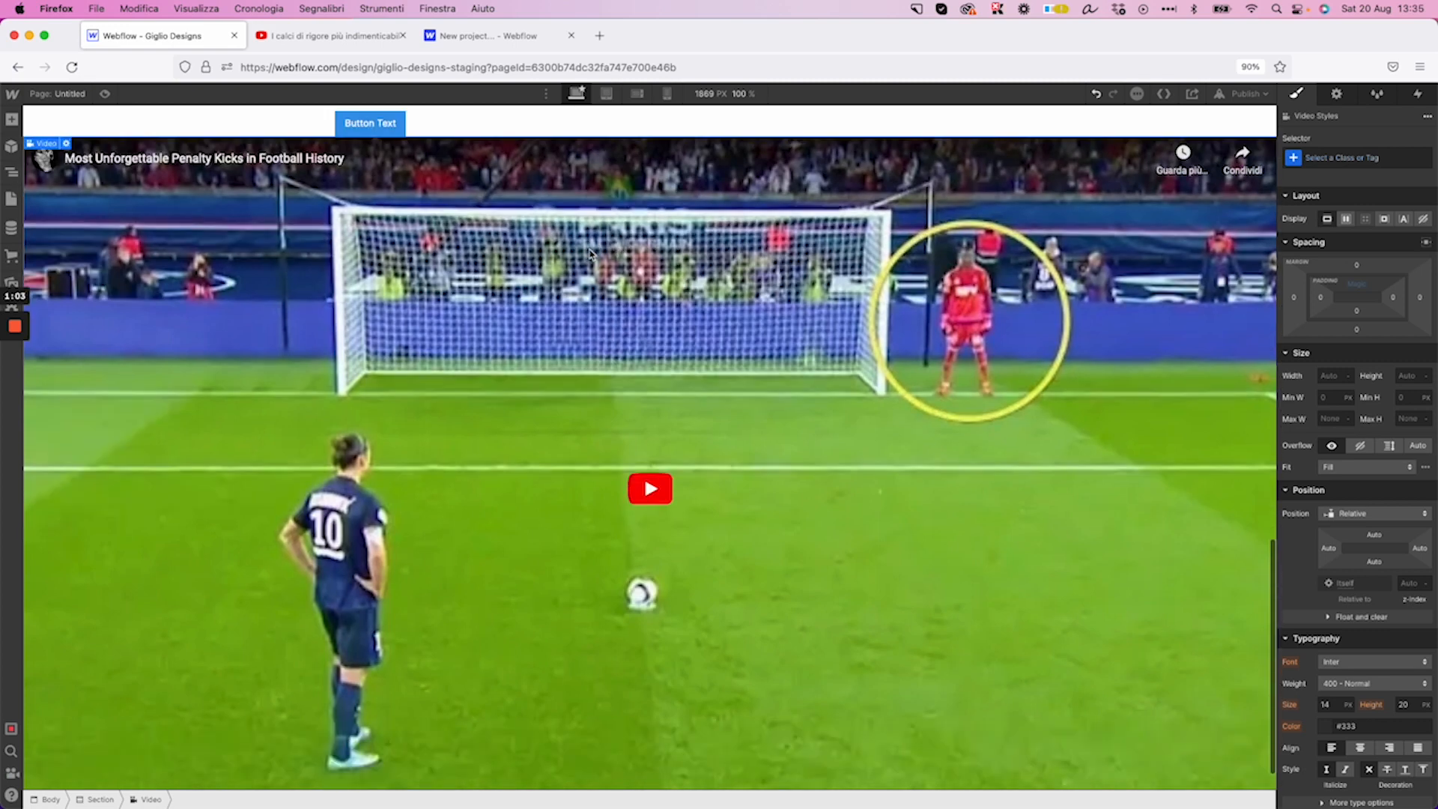
left_click(12, 173)
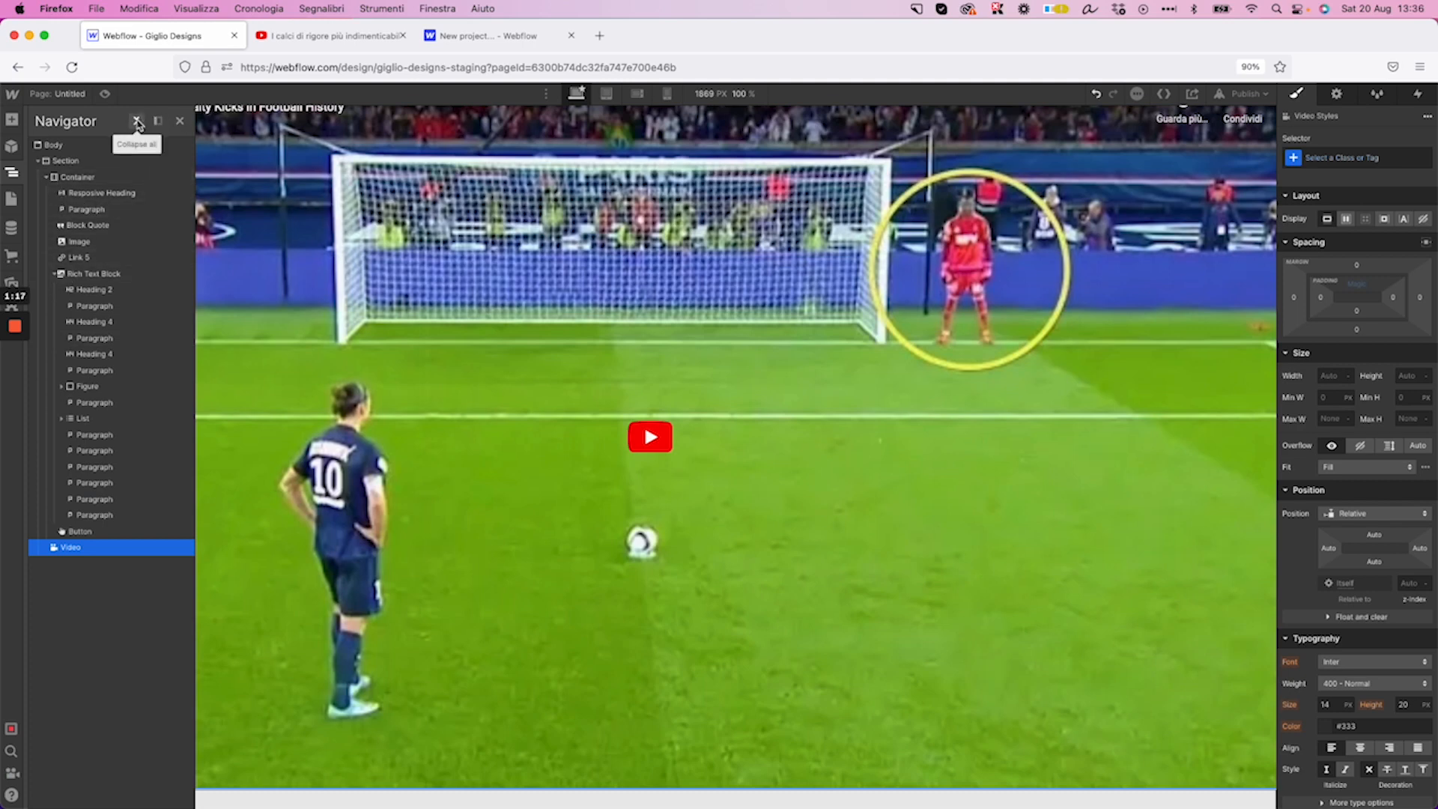
left_click(137, 121)
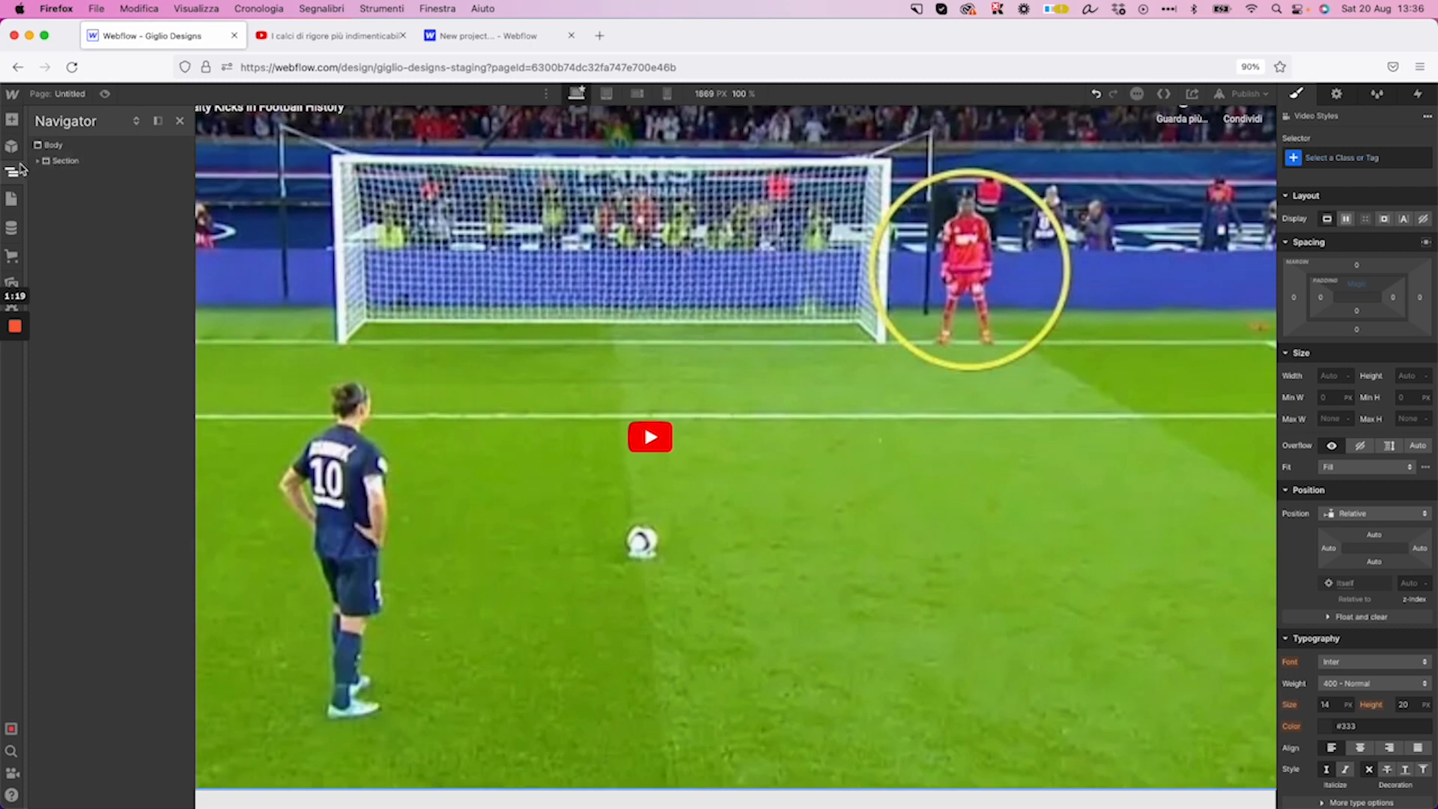
left_click(38, 161)
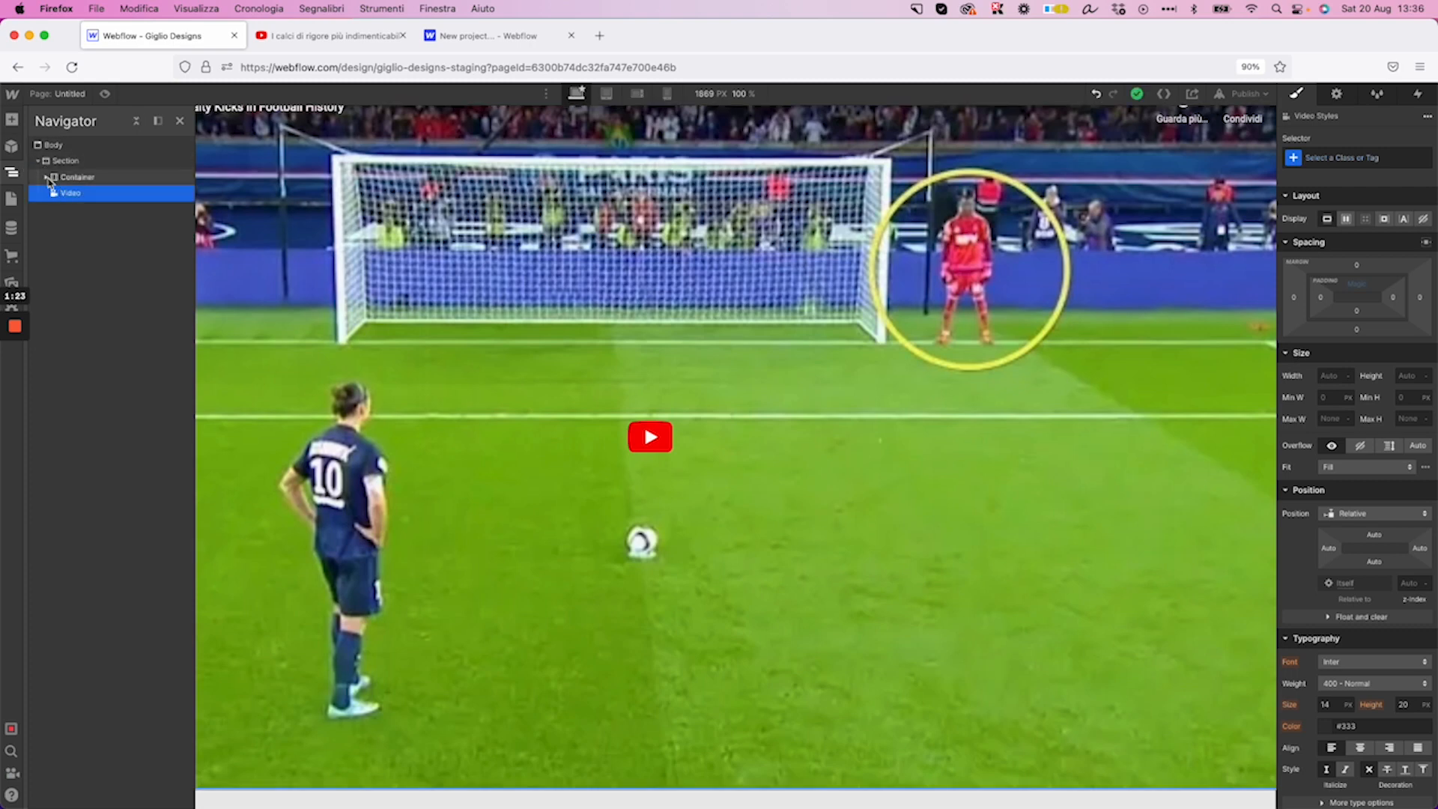
left_click(47, 178)
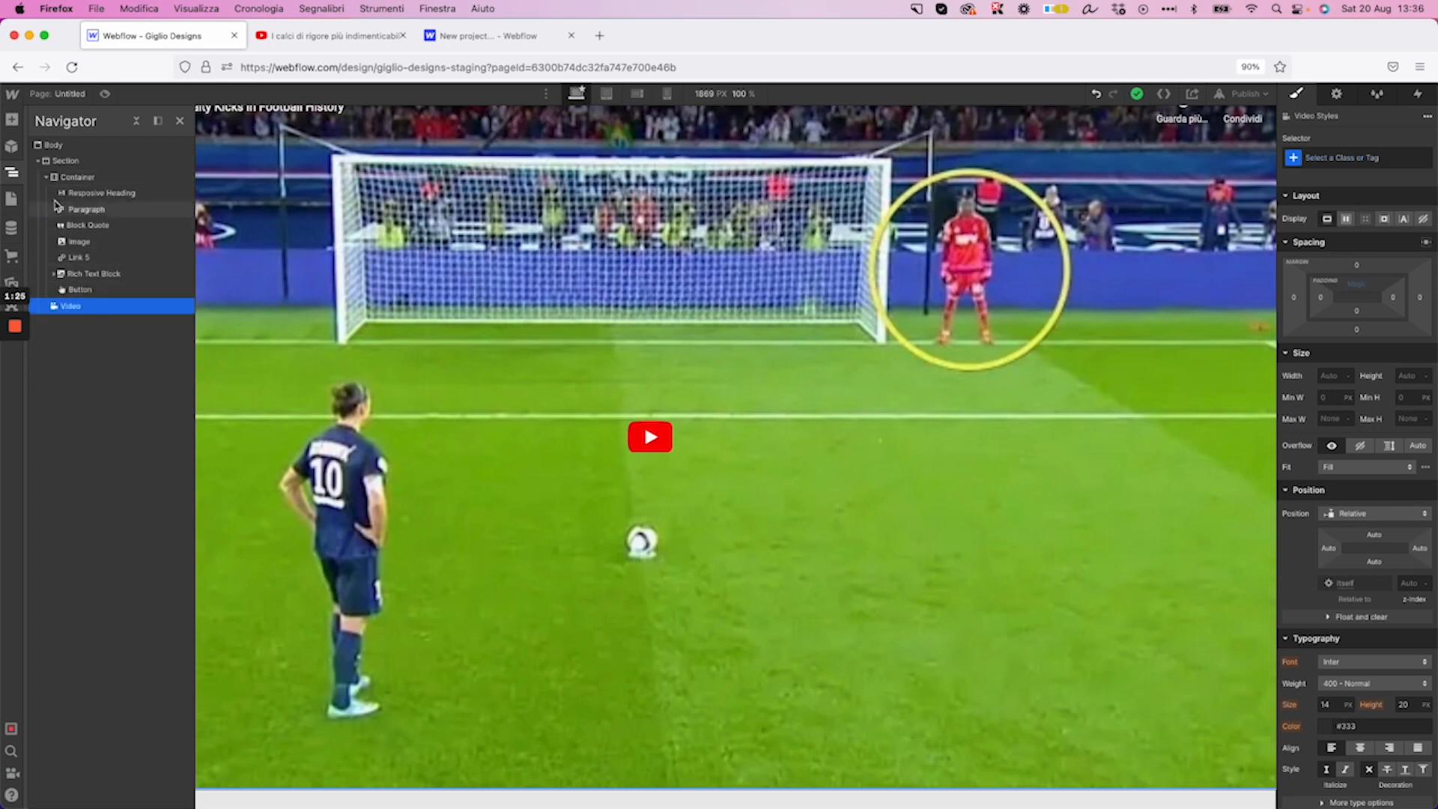
left_click(42, 171)
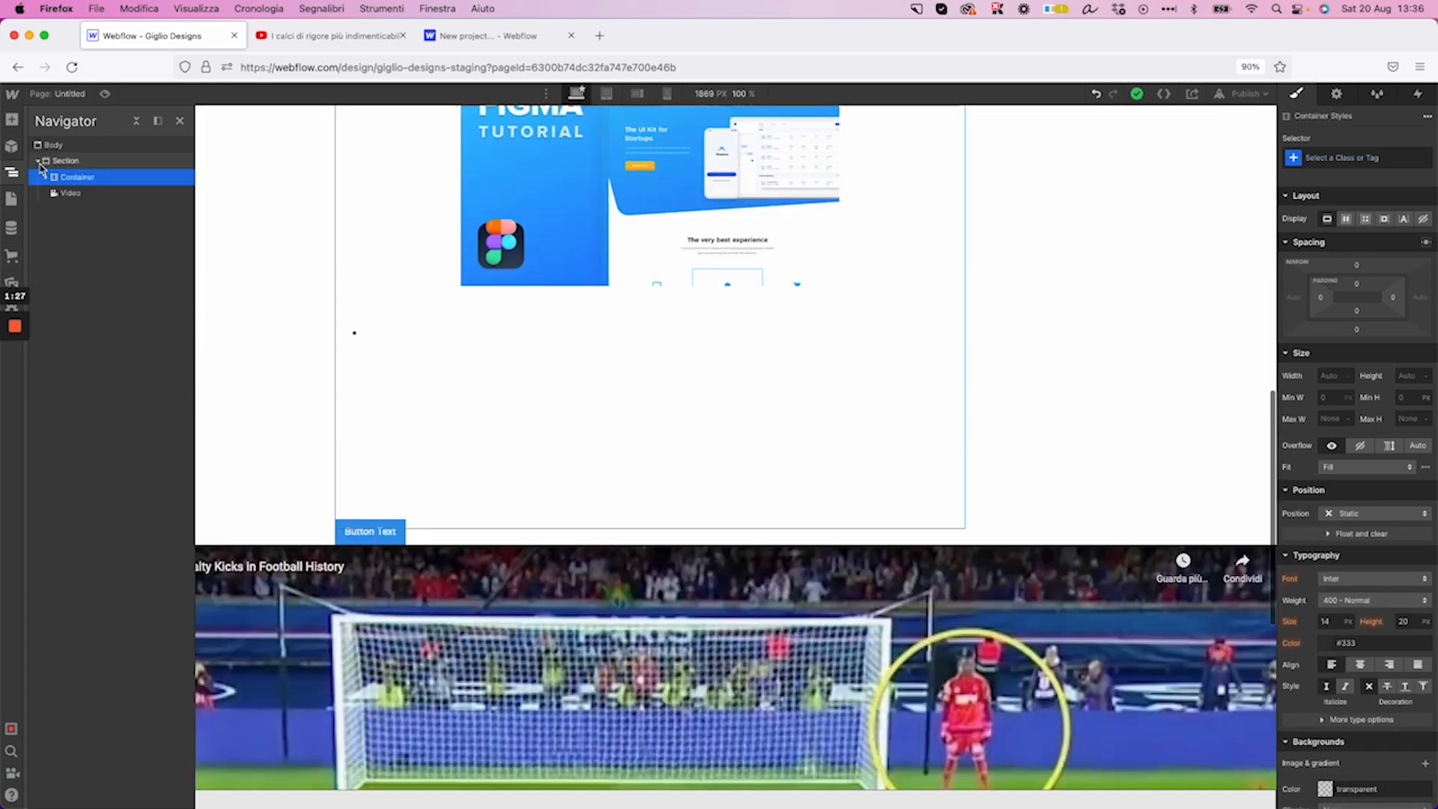
left_click(39, 162)
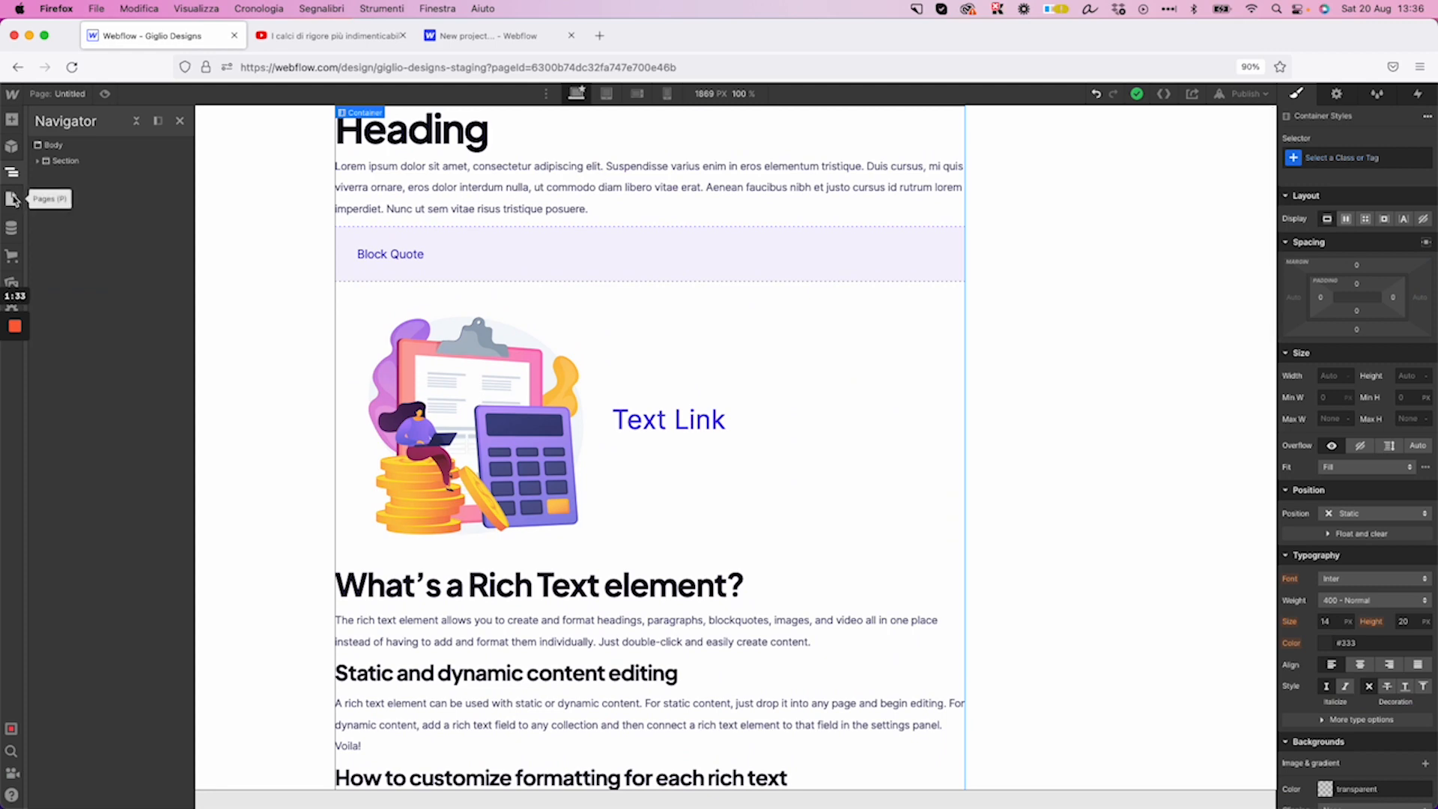
Show the site's page list and collapse the Landing, Company and Account folders
left_click(12, 199)
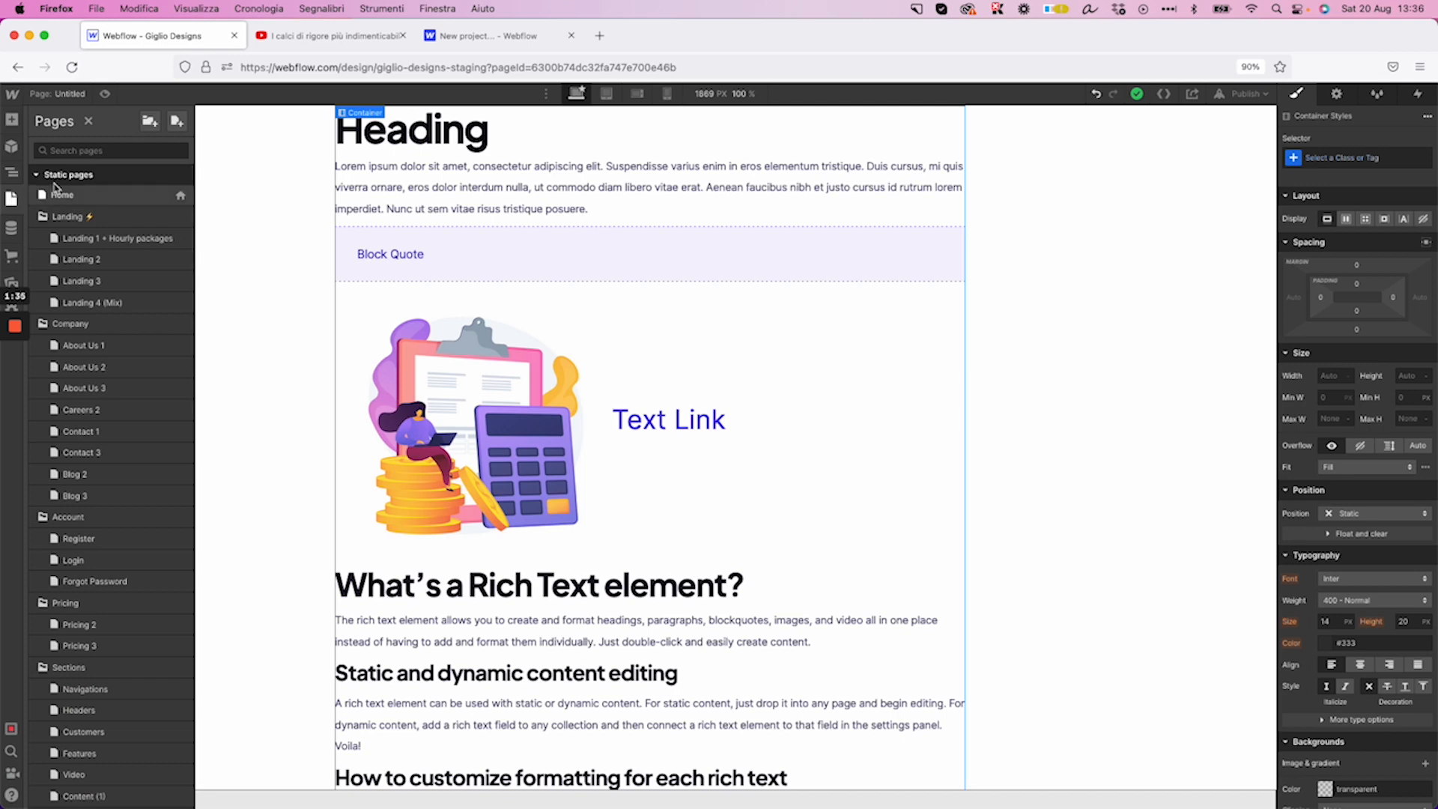
scroll(120, 217, "down", 2)
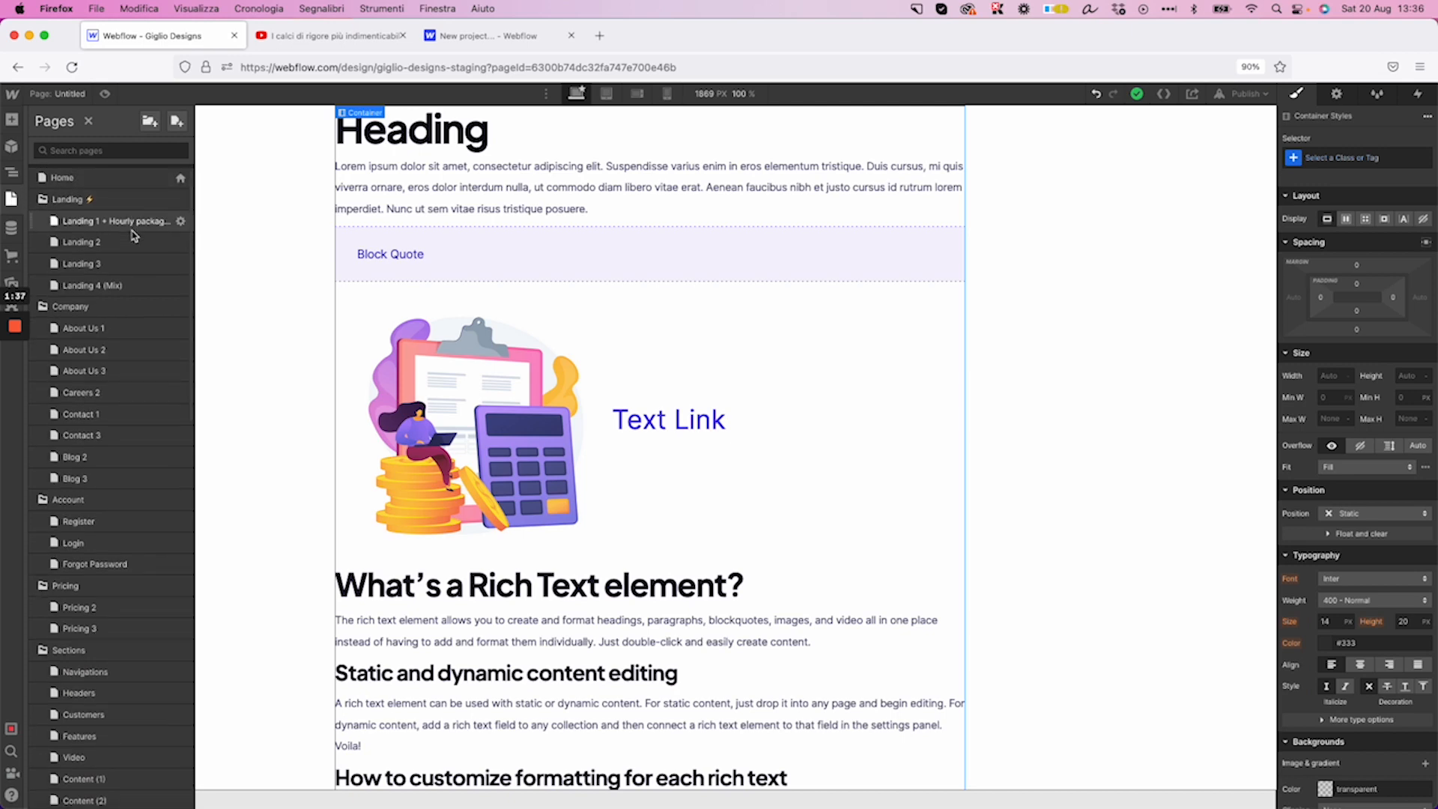
scroll(133, 235, "down", 5)
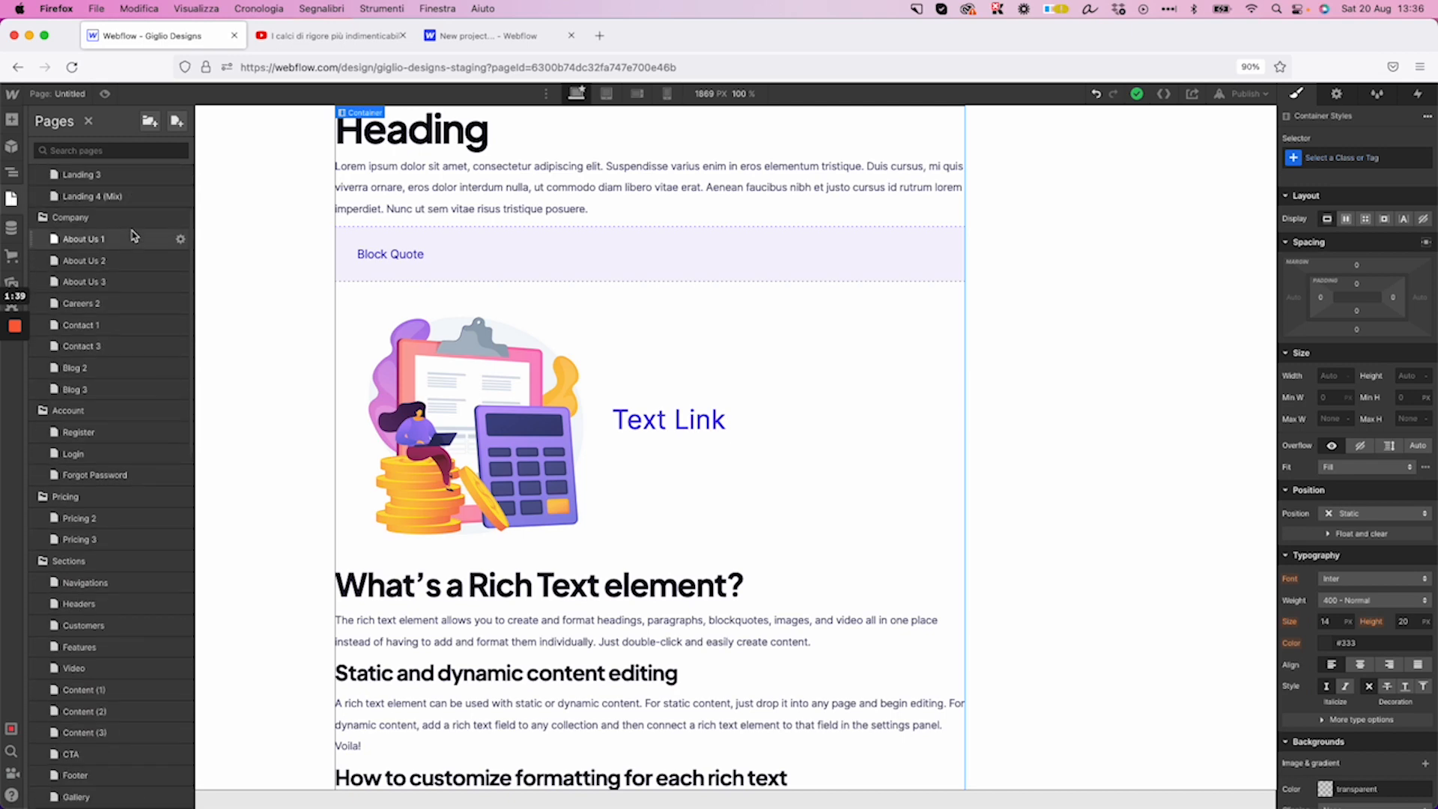
scroll(112, 234, "up", 6)
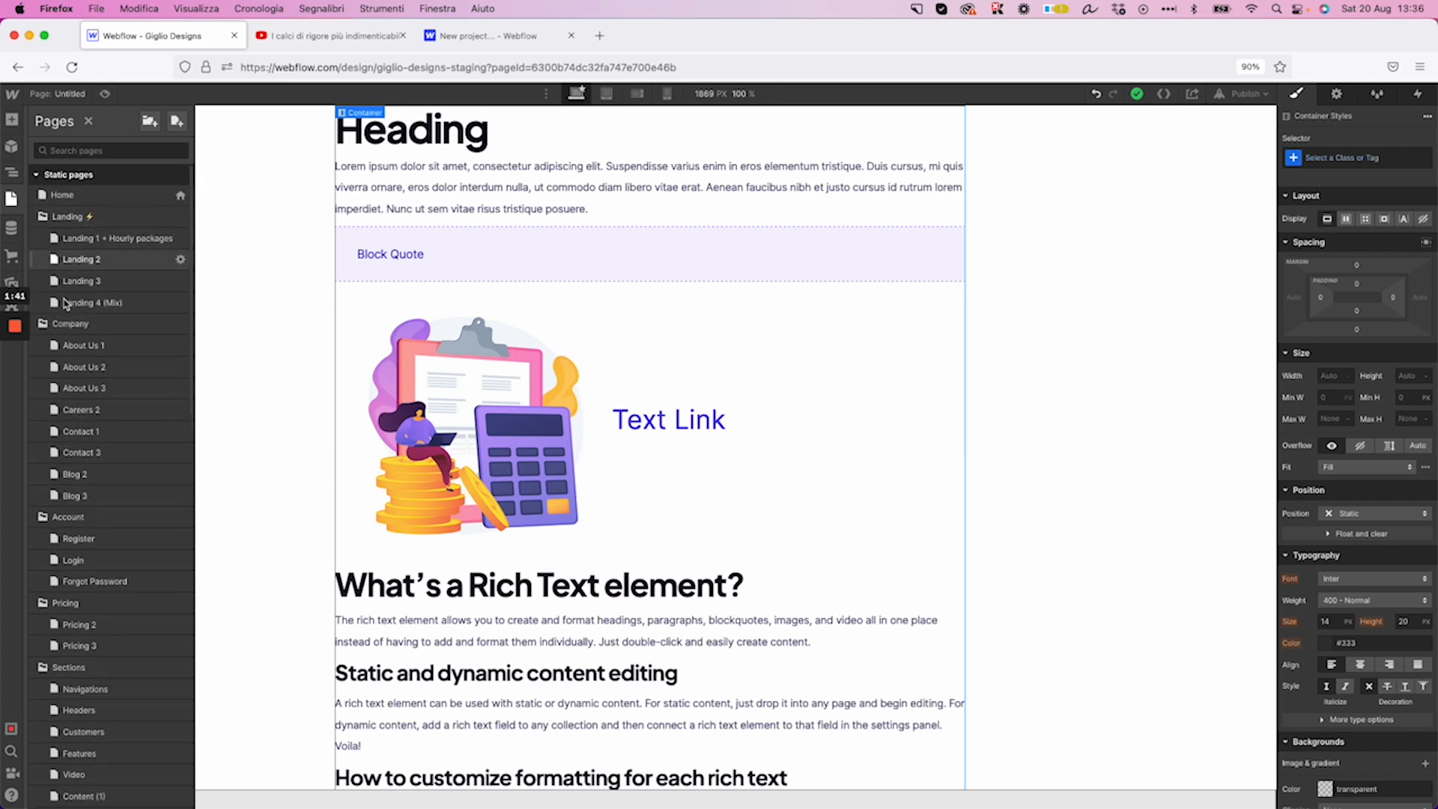
left_click(43, 218)
left_click(45, 238)
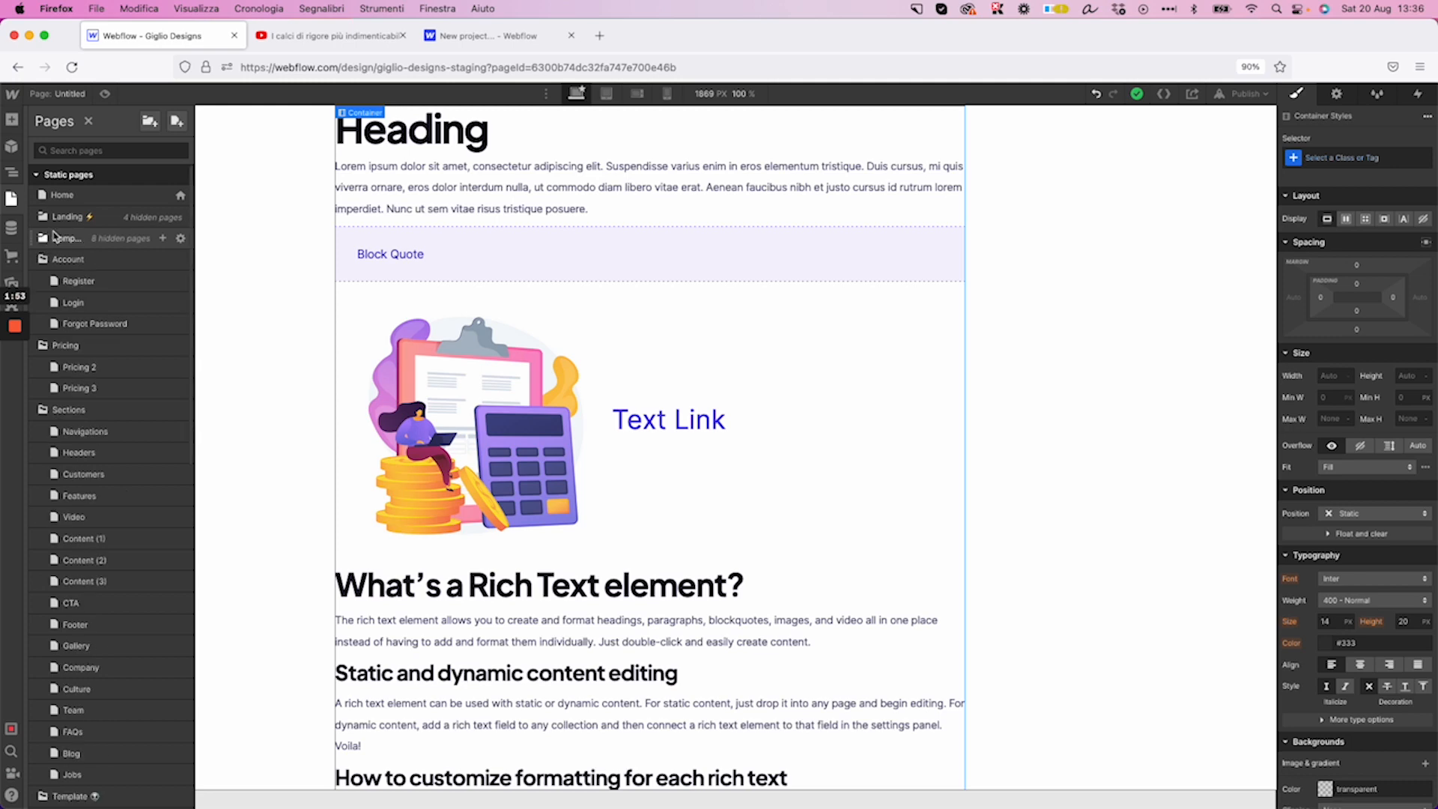
left_click(43, 259)
Open the settings of the static page Untitled and rename the page "Example"
scroll(52, 281, "down", 15)
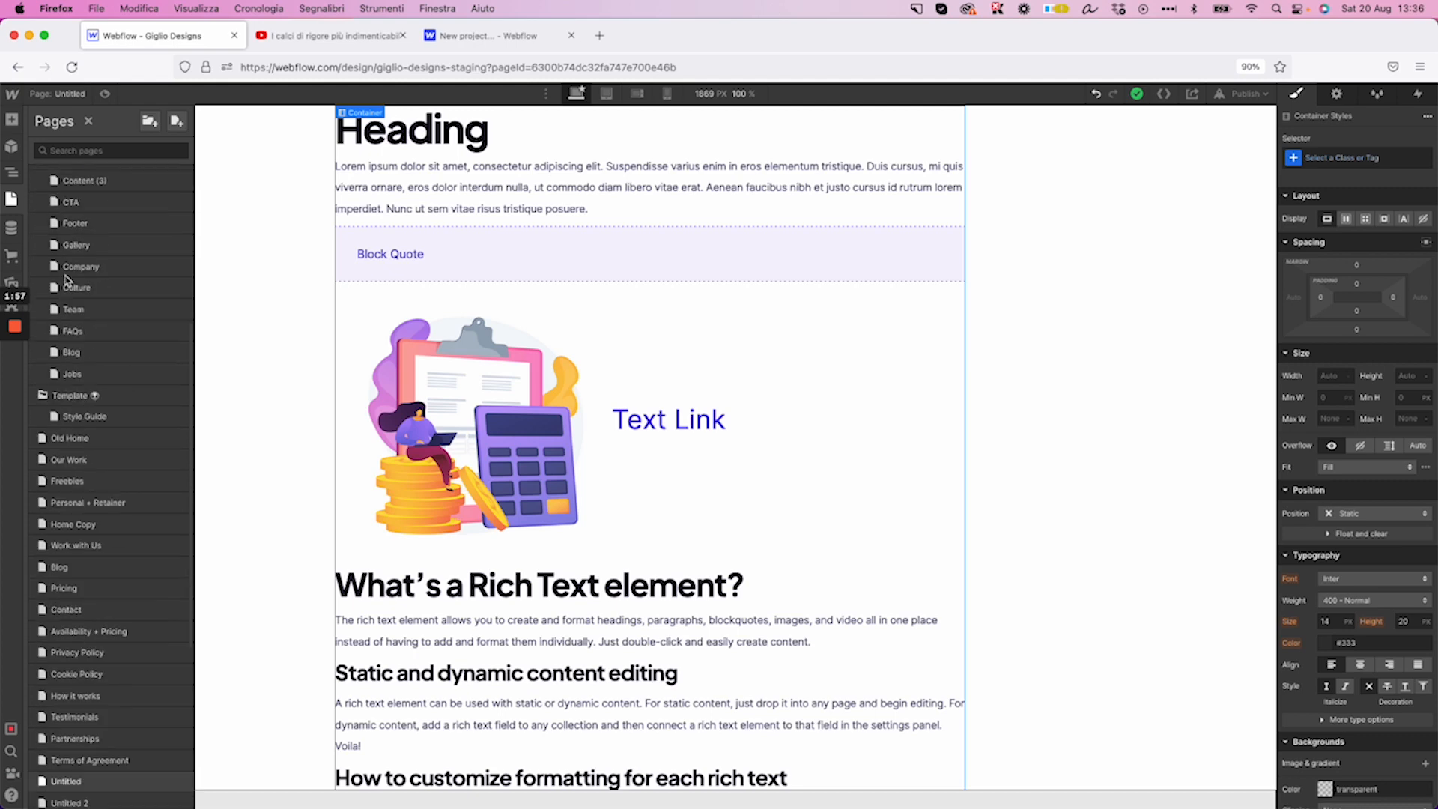
scroll(68, 280, "up", 1)
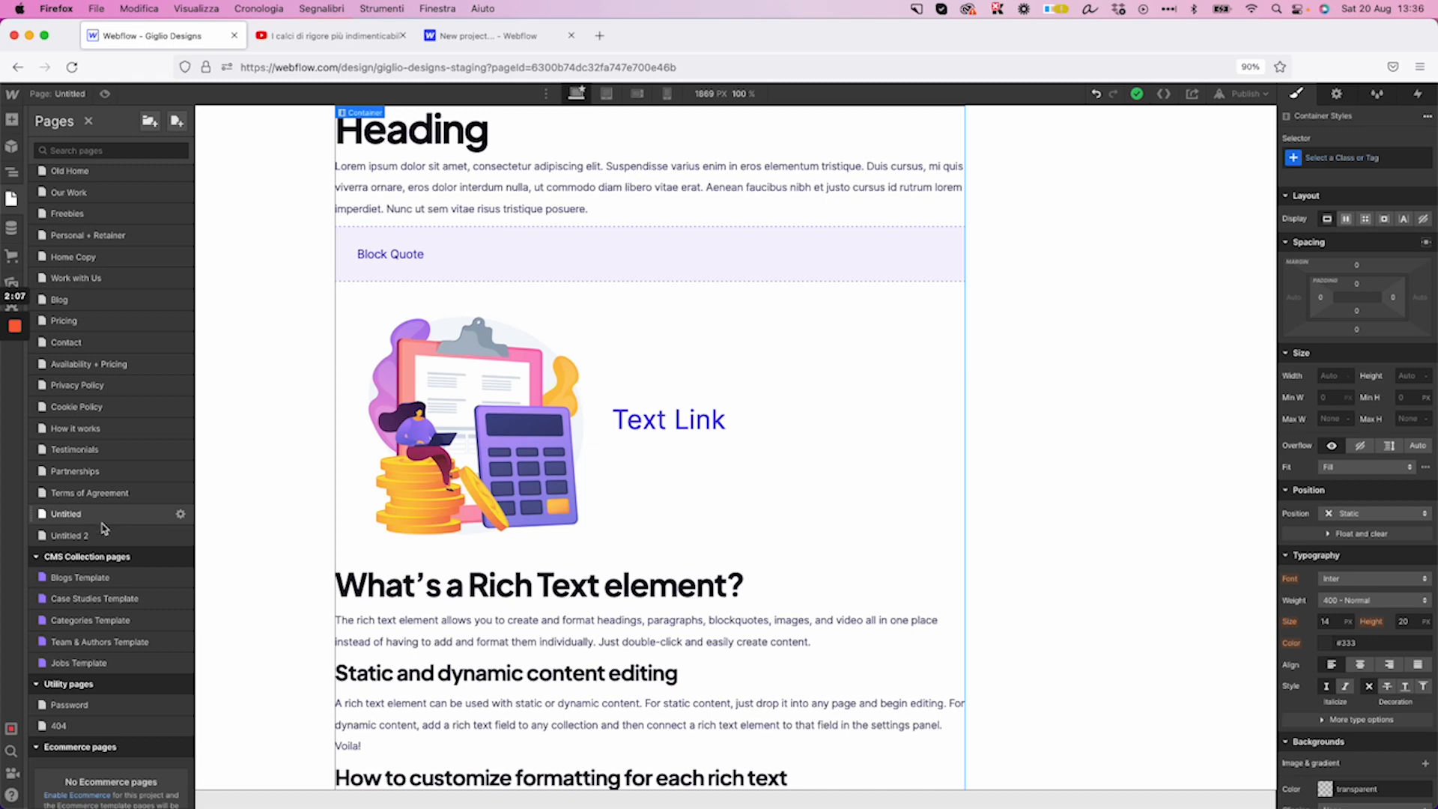
left_click(182, 517)
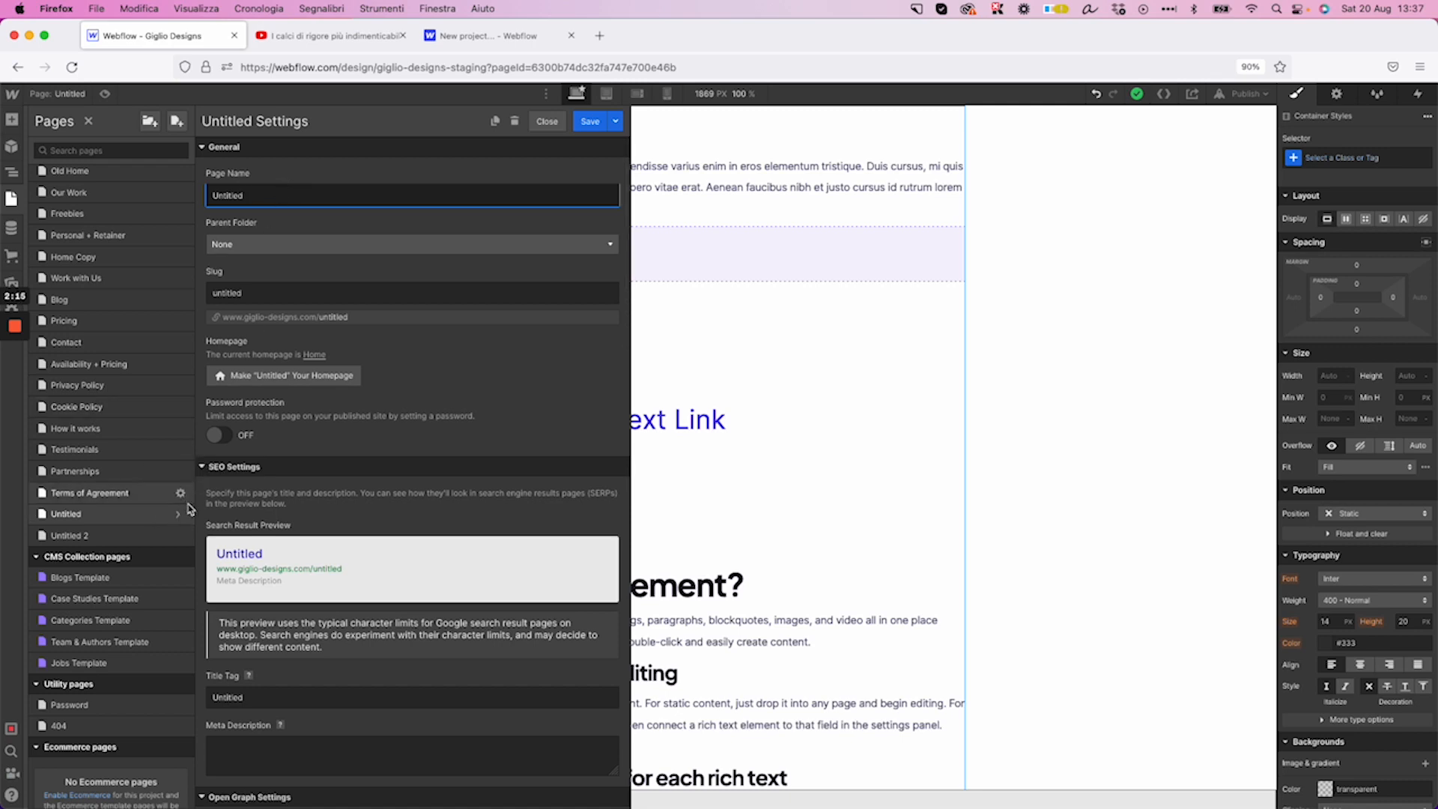
left_click_drag(270, 193, 173, 184)
type("Example")
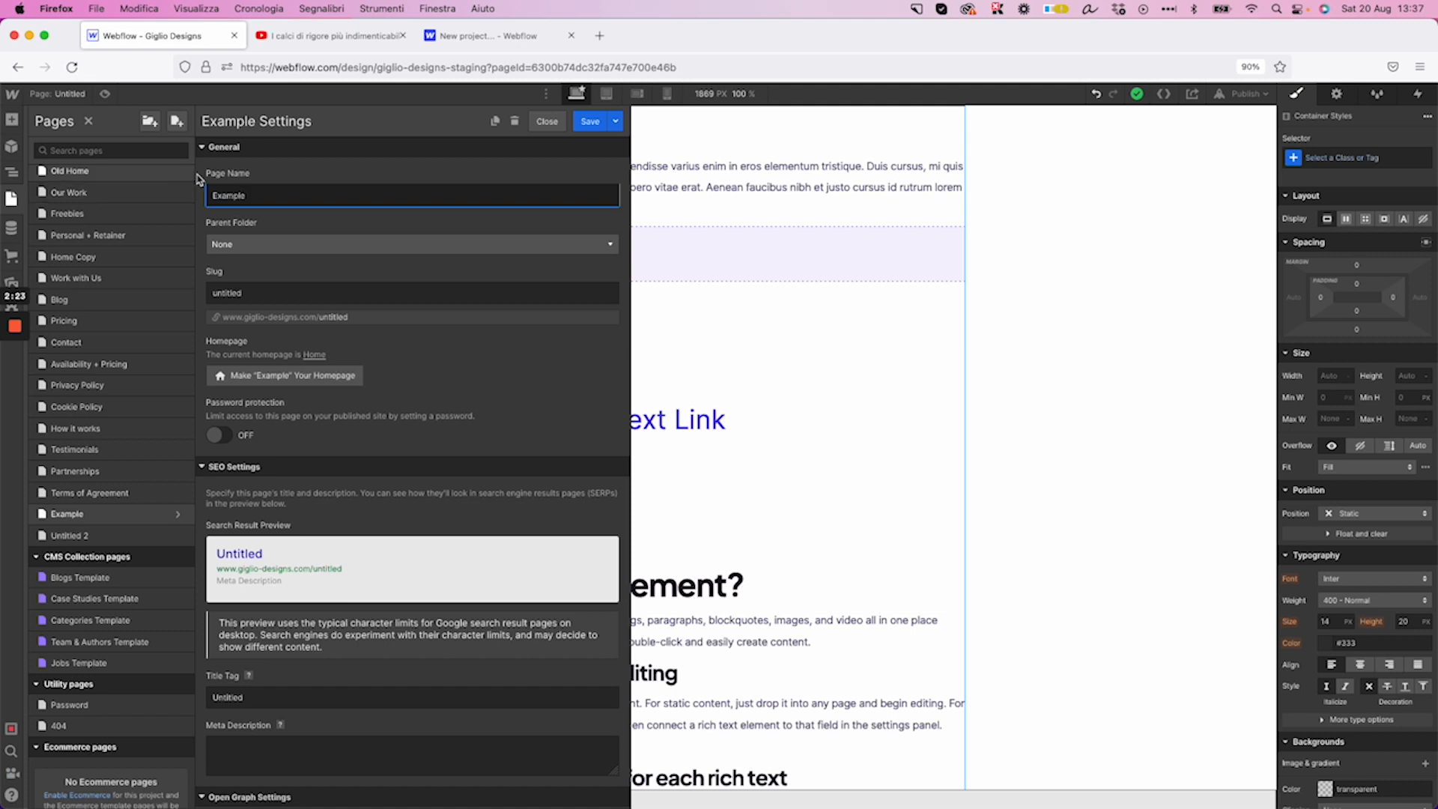
Change the Example page's slug to "sample"
double_click(266, 294)
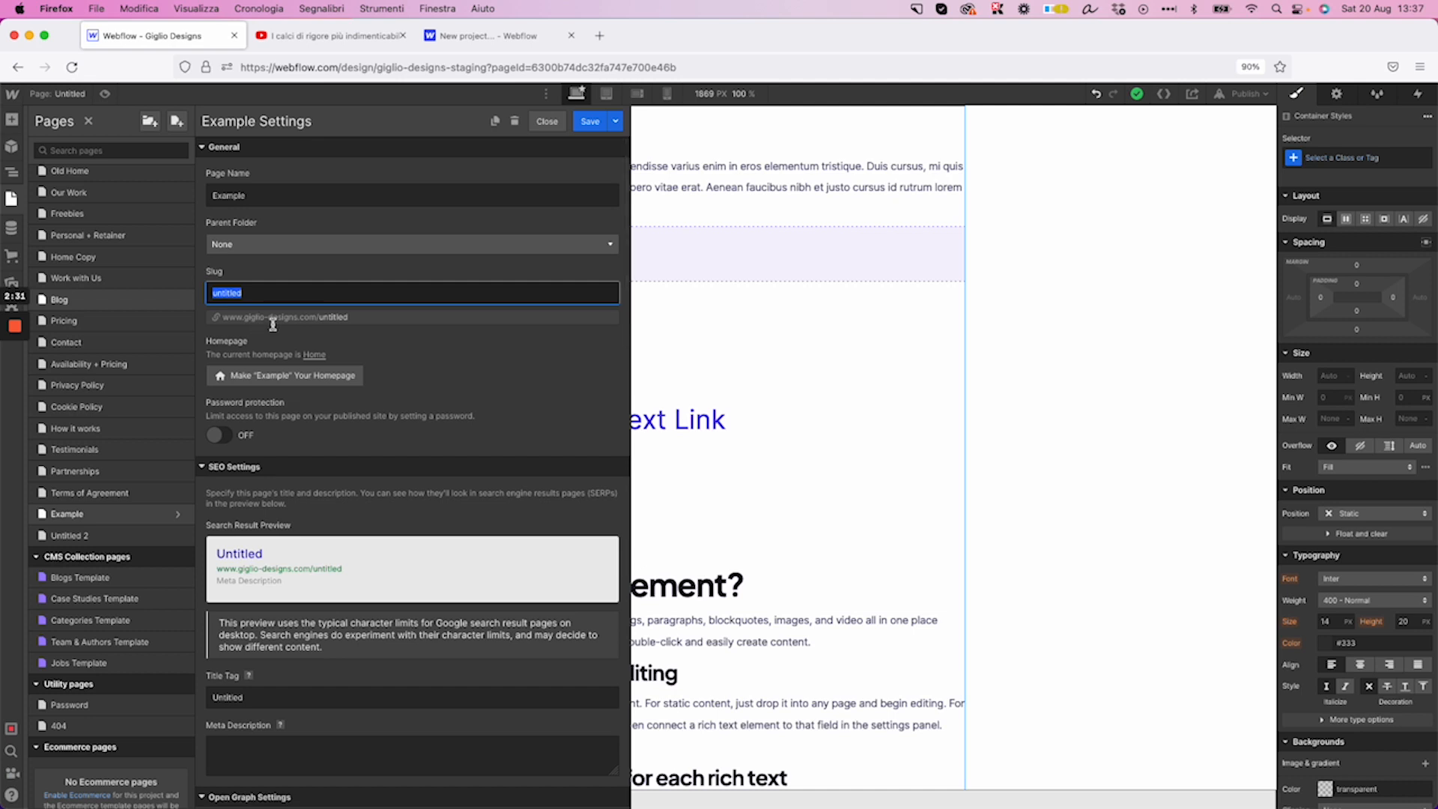
scroll(308, 330, "down", 1)
key("BackSpace")
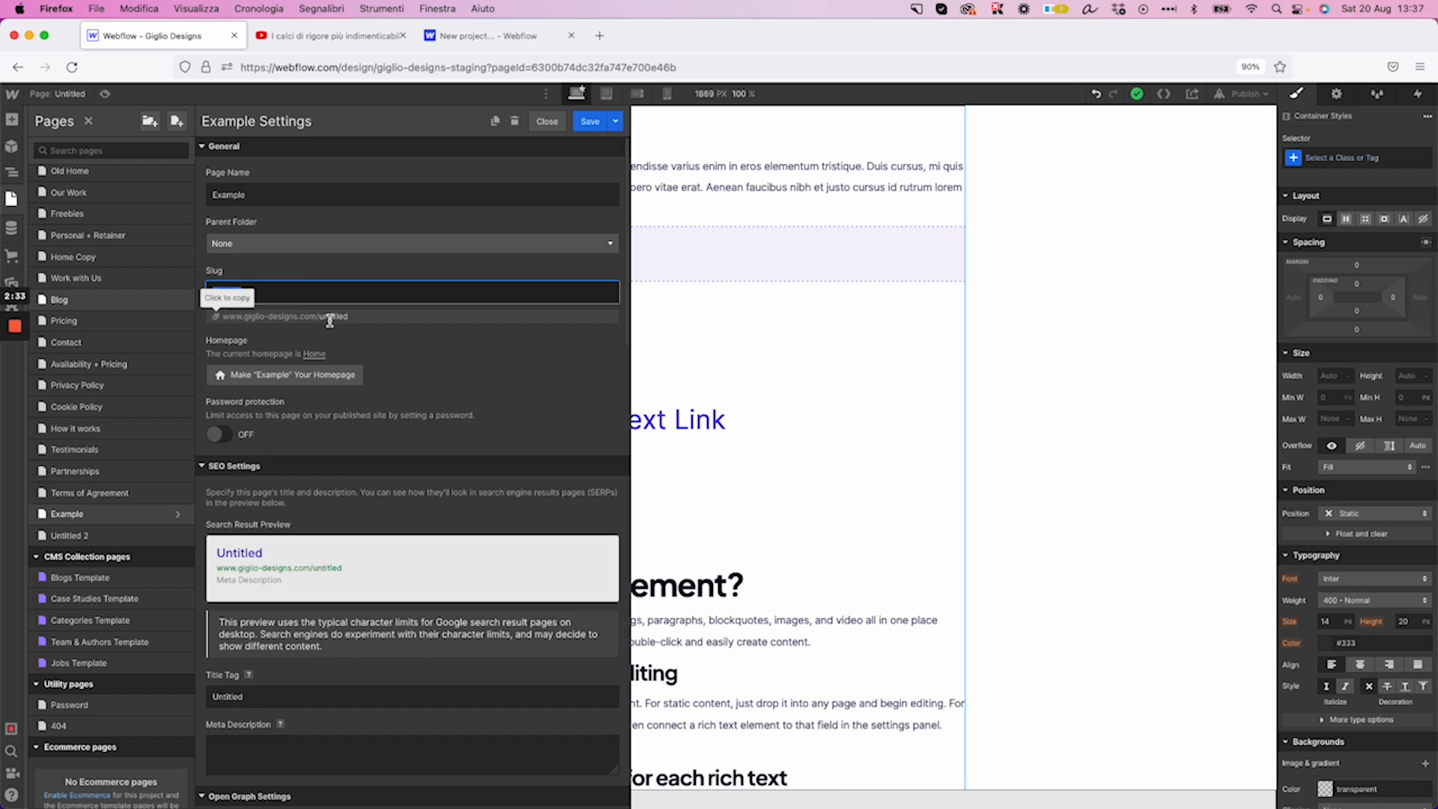
key("super+z")
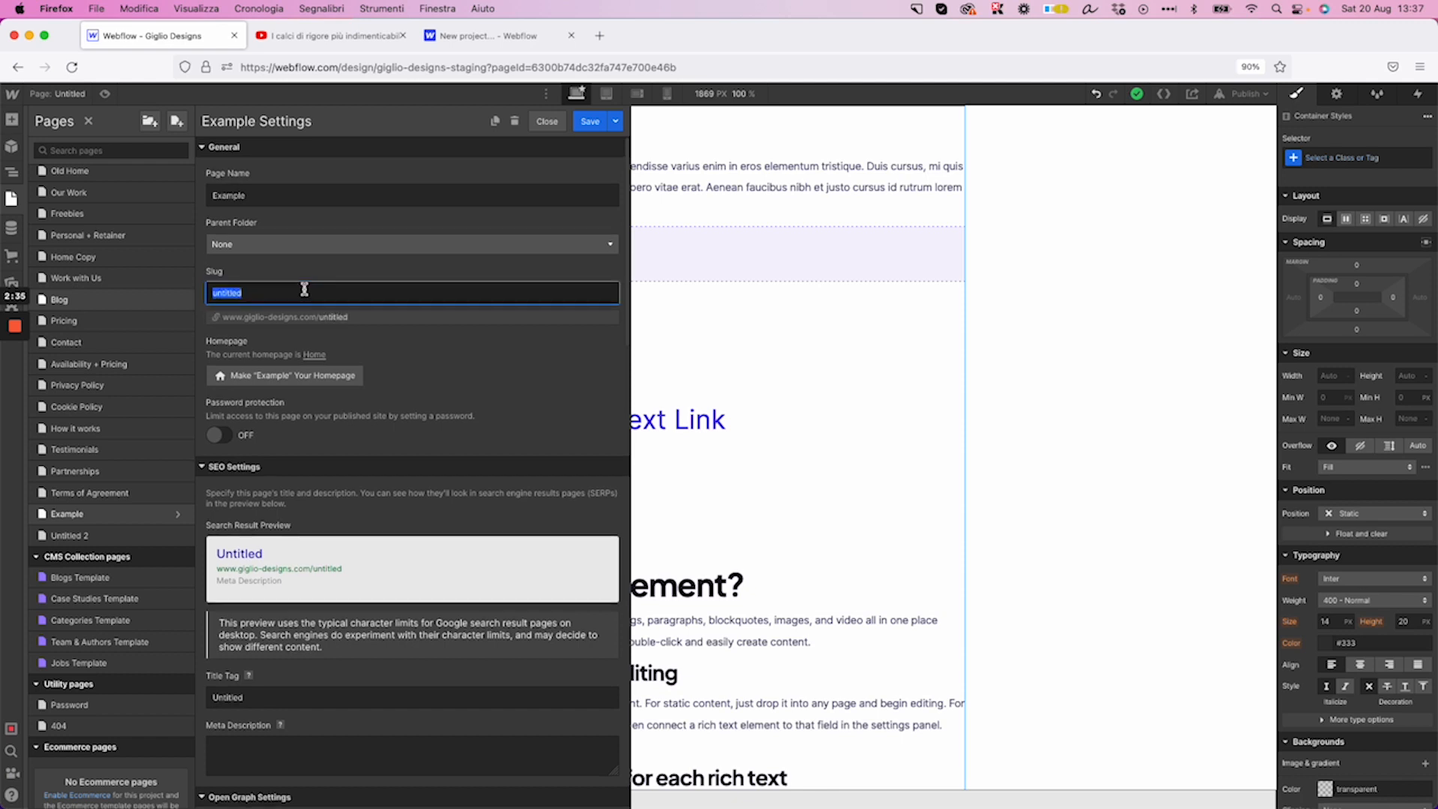
scroll(304, 287, "down", 1)
type("sample")
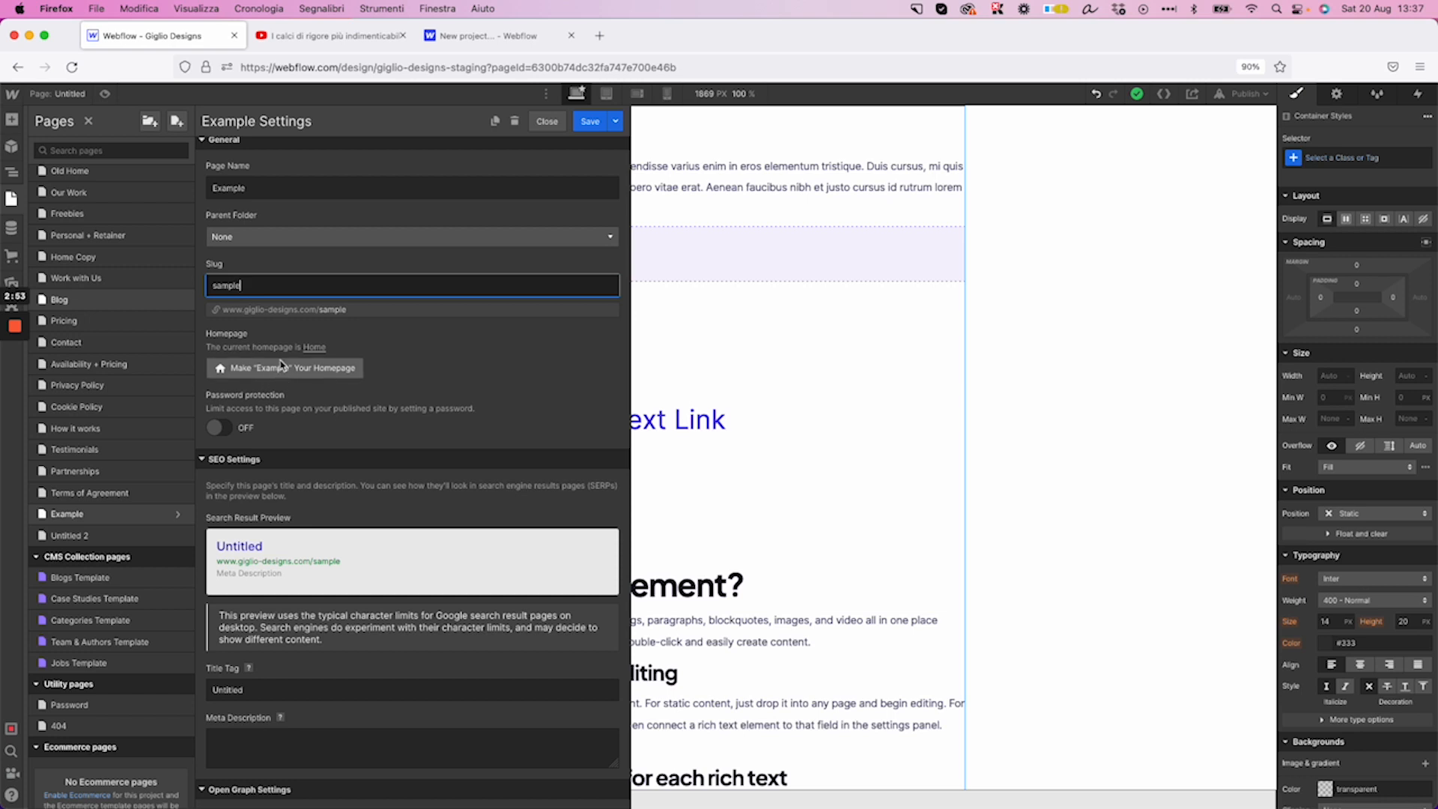
Set the page's SEO title tag to "Click Here [Guide]"
scroll(512, 388, "down", 1)
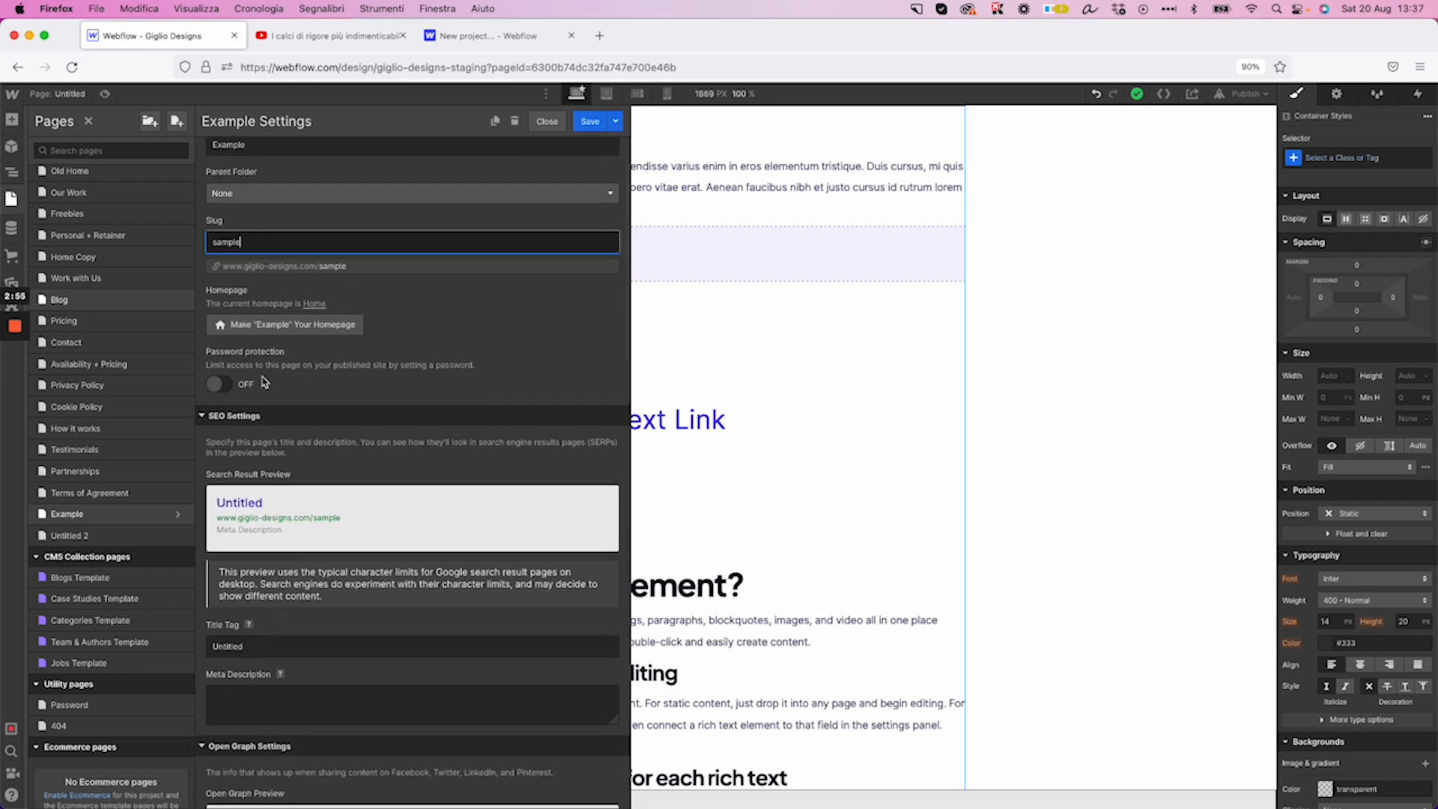
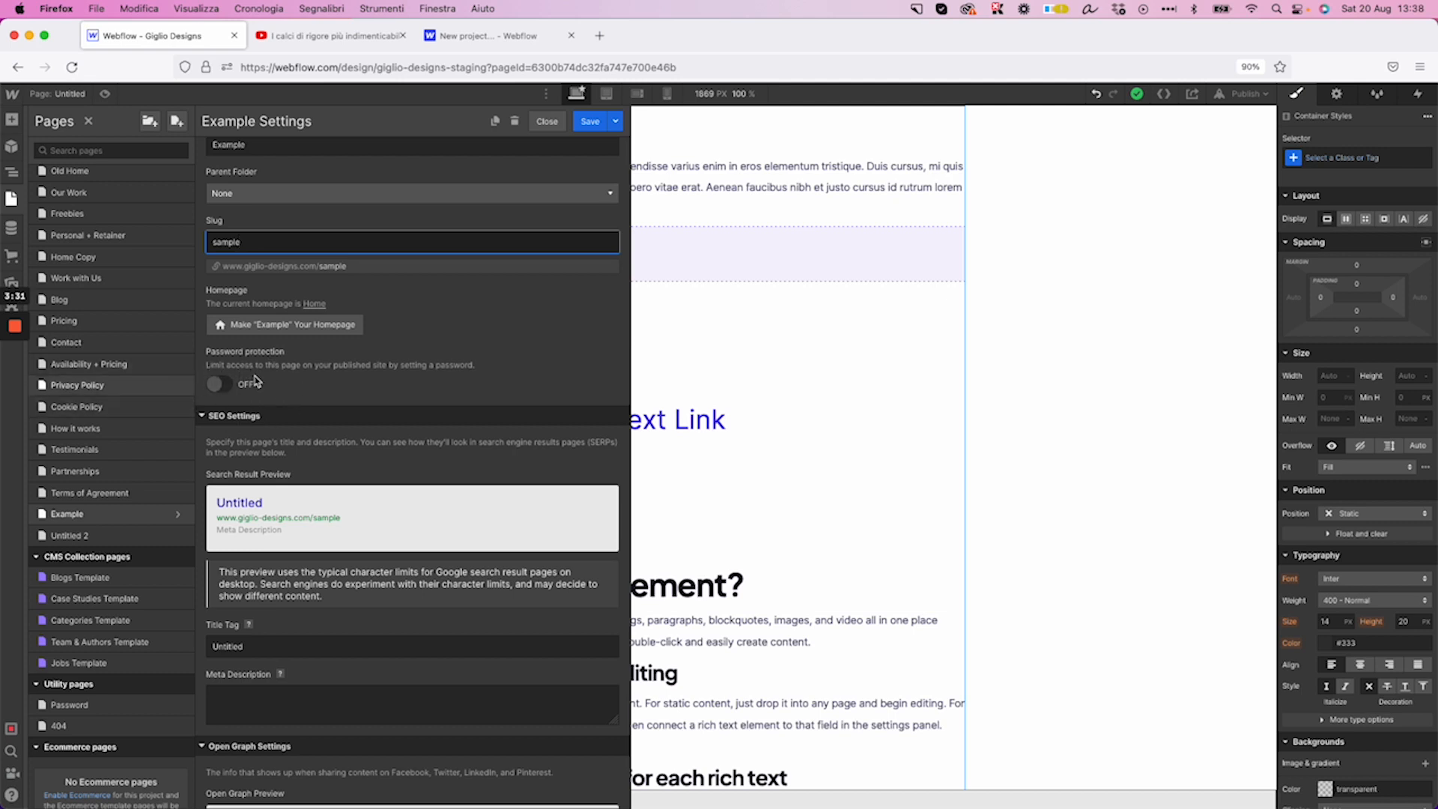
scroll(277, 421, "down", 4)
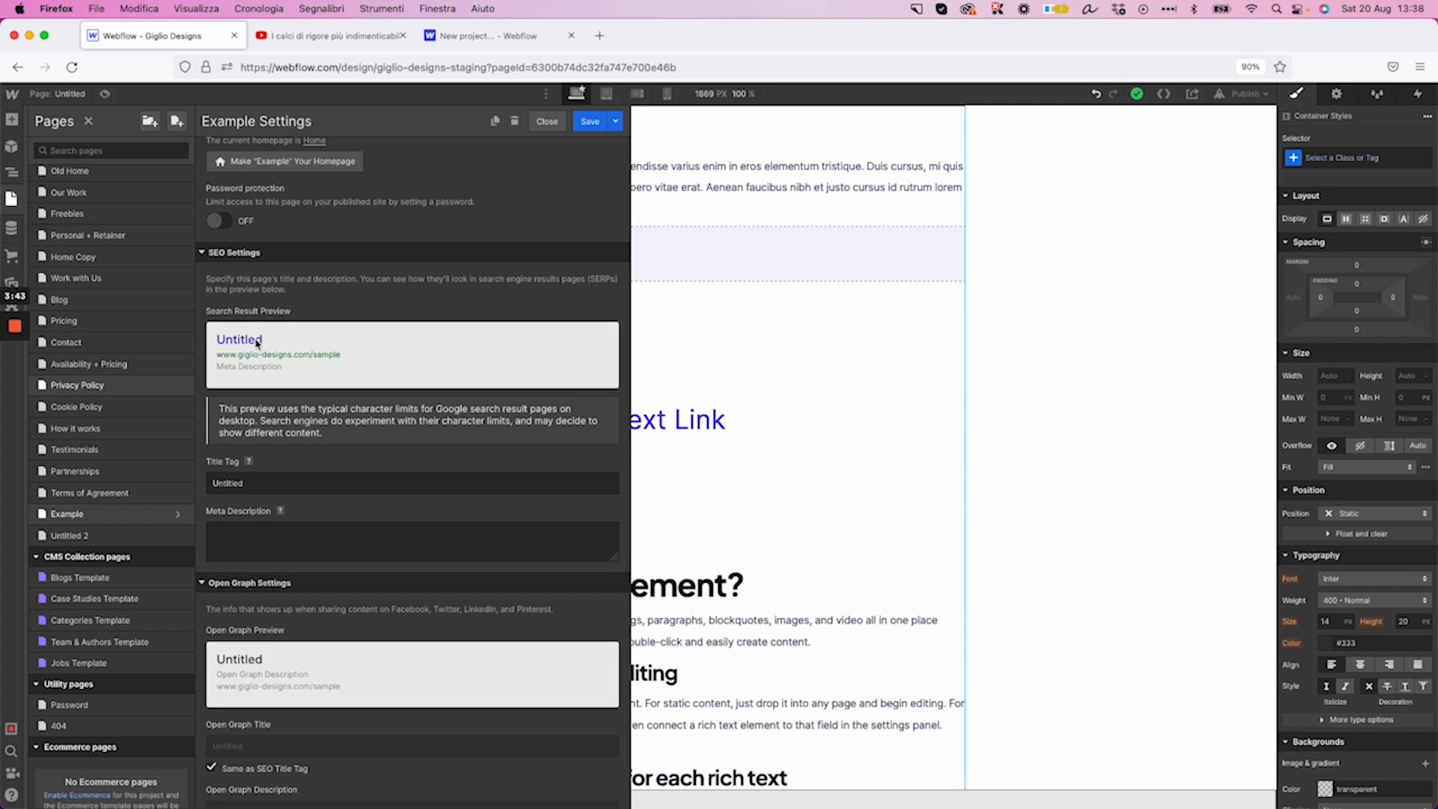
left_click_drag(244, 482, 202, 481)
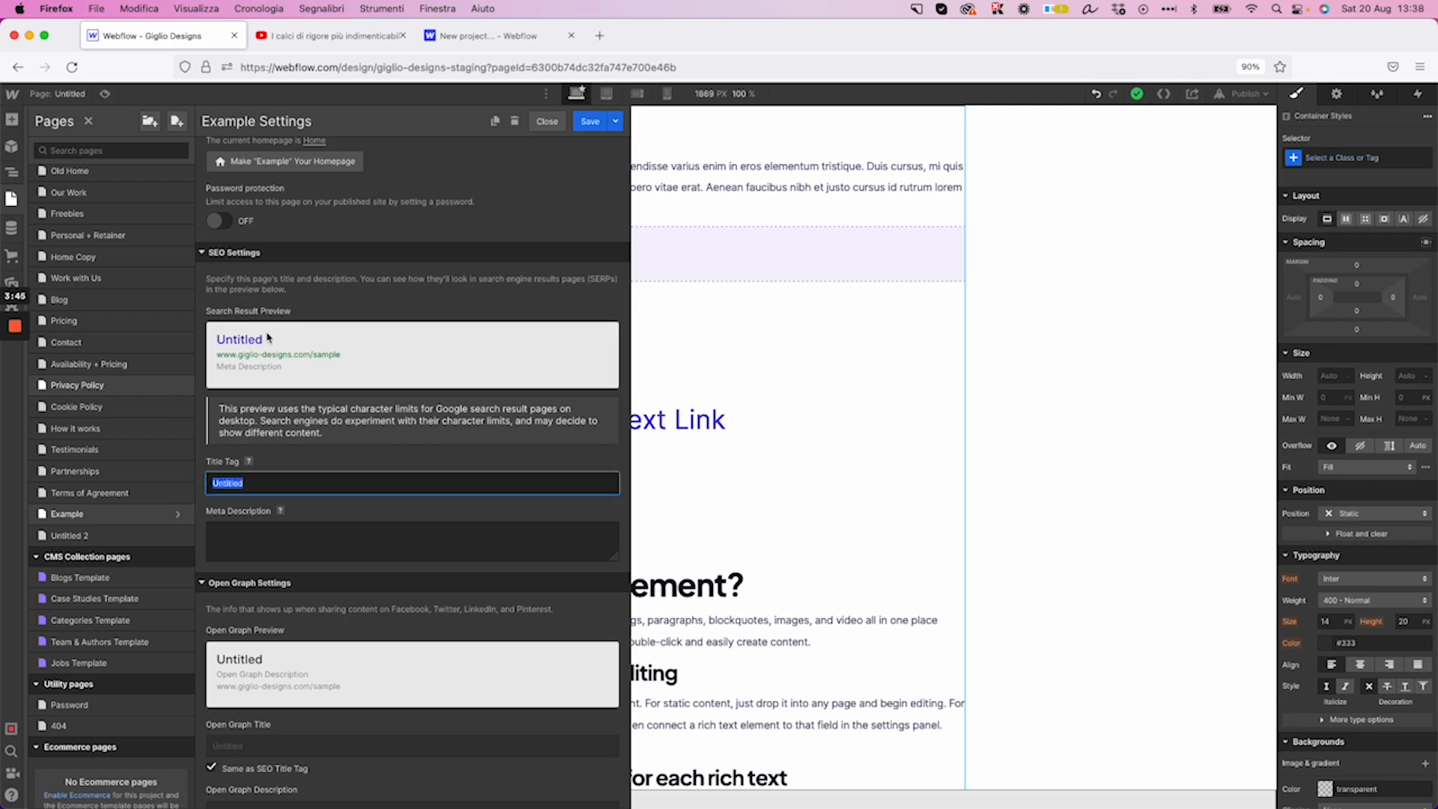
type("Click Here")
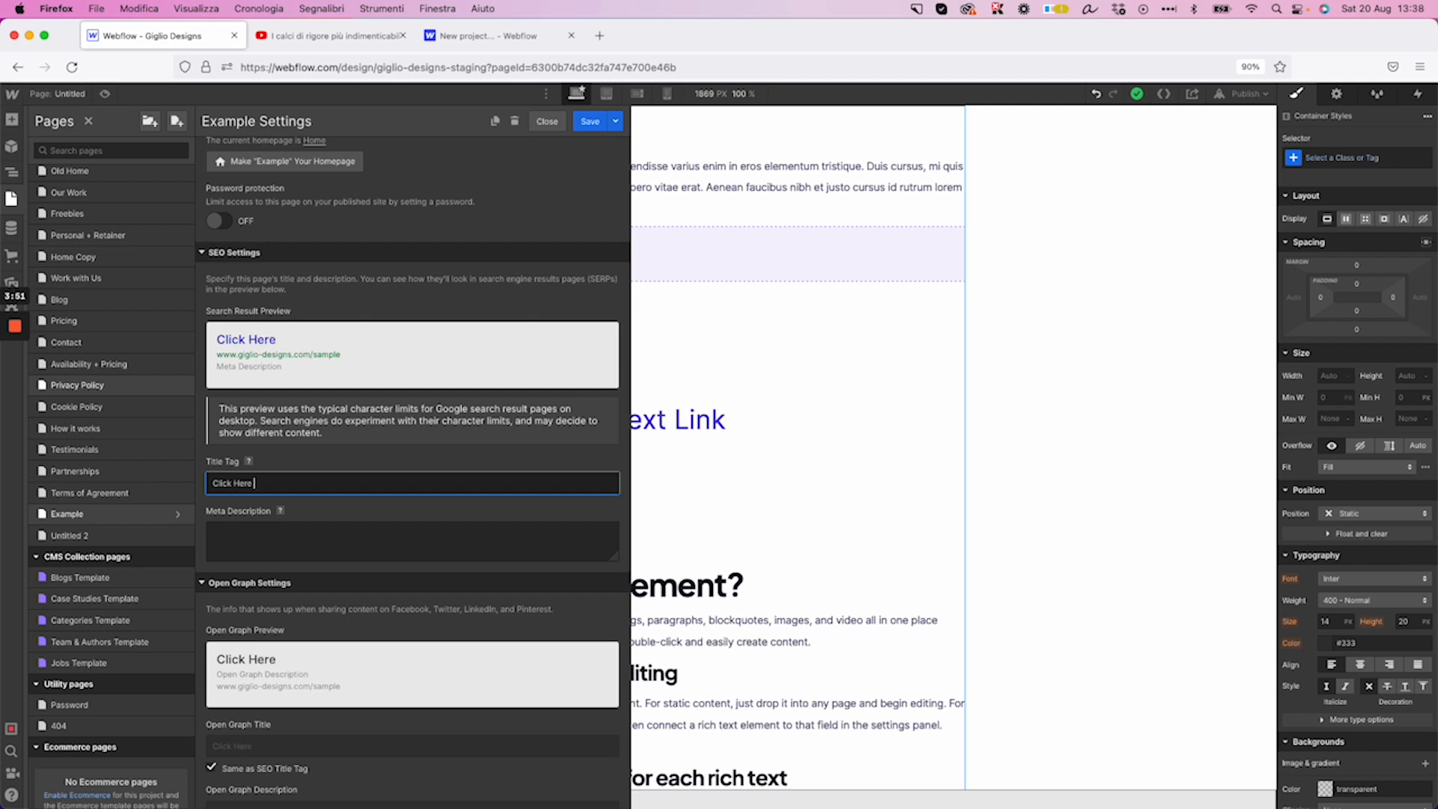
type(" [Guide")
Fill the meta description with "Cupcake ipsum dolor sit amet" placeholder text and trim it to end at "icing pastry apple pie"
left_click(267, 539)
key("BackSpace")
key("BackSpace")
key("BackSpace")
type("Cupcake ipsum dolor sit amet lollipop. Icing icing carrot cake candy jelly-o soufflé muffin macaroon. Marzipan lollipop bear claw chupa chups cake toffee. Brownie jelly-o cupcake icing pastry apple pie carrot cake chocolate bar cotton candy. Lemon drops jujubes pie chocolate muffin tart lemon drops apple pie gingerbread. Gingerbread dessert chupa chups fruitcake cotton candy cheesecake wafer.")
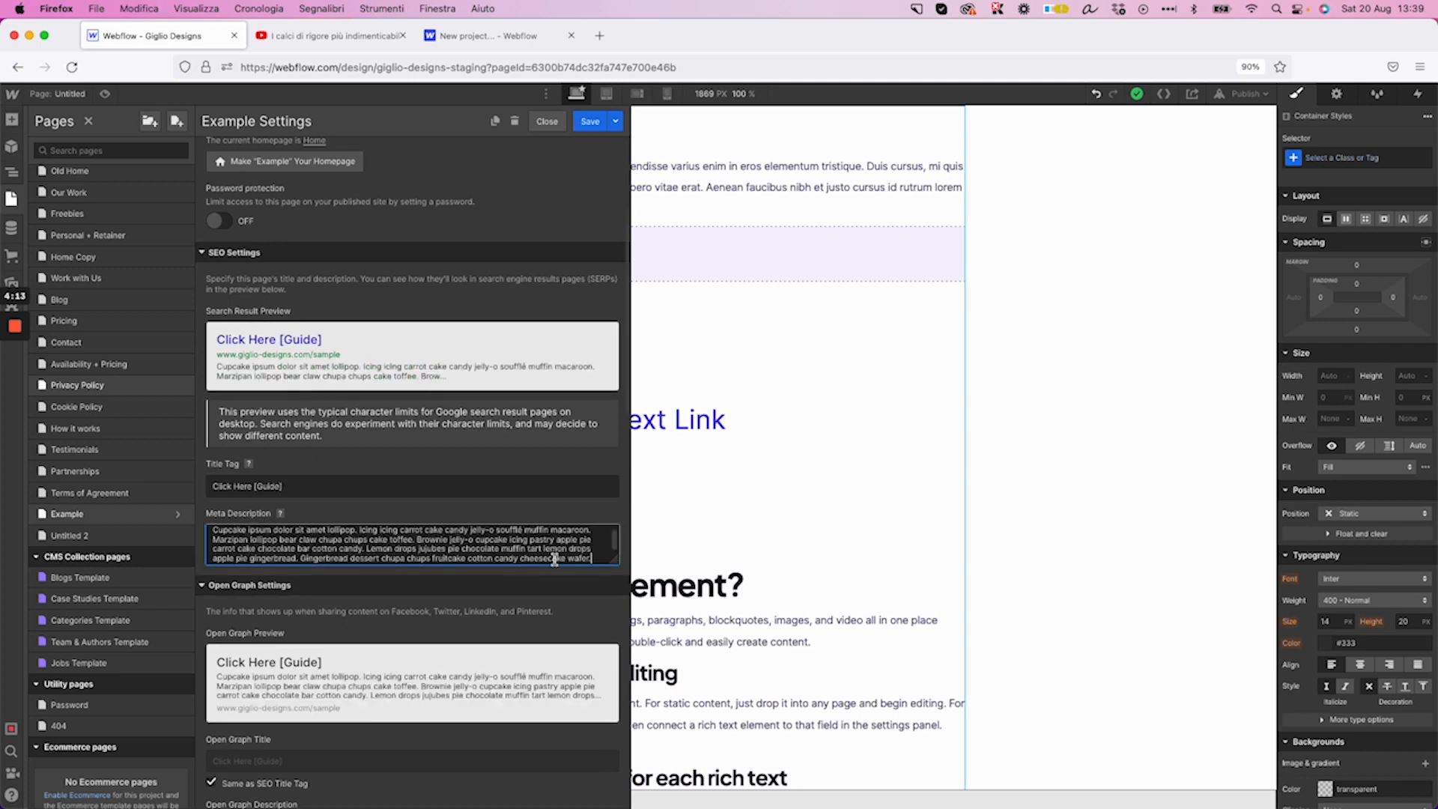
left_click_drag(592, 559, 213, 549)
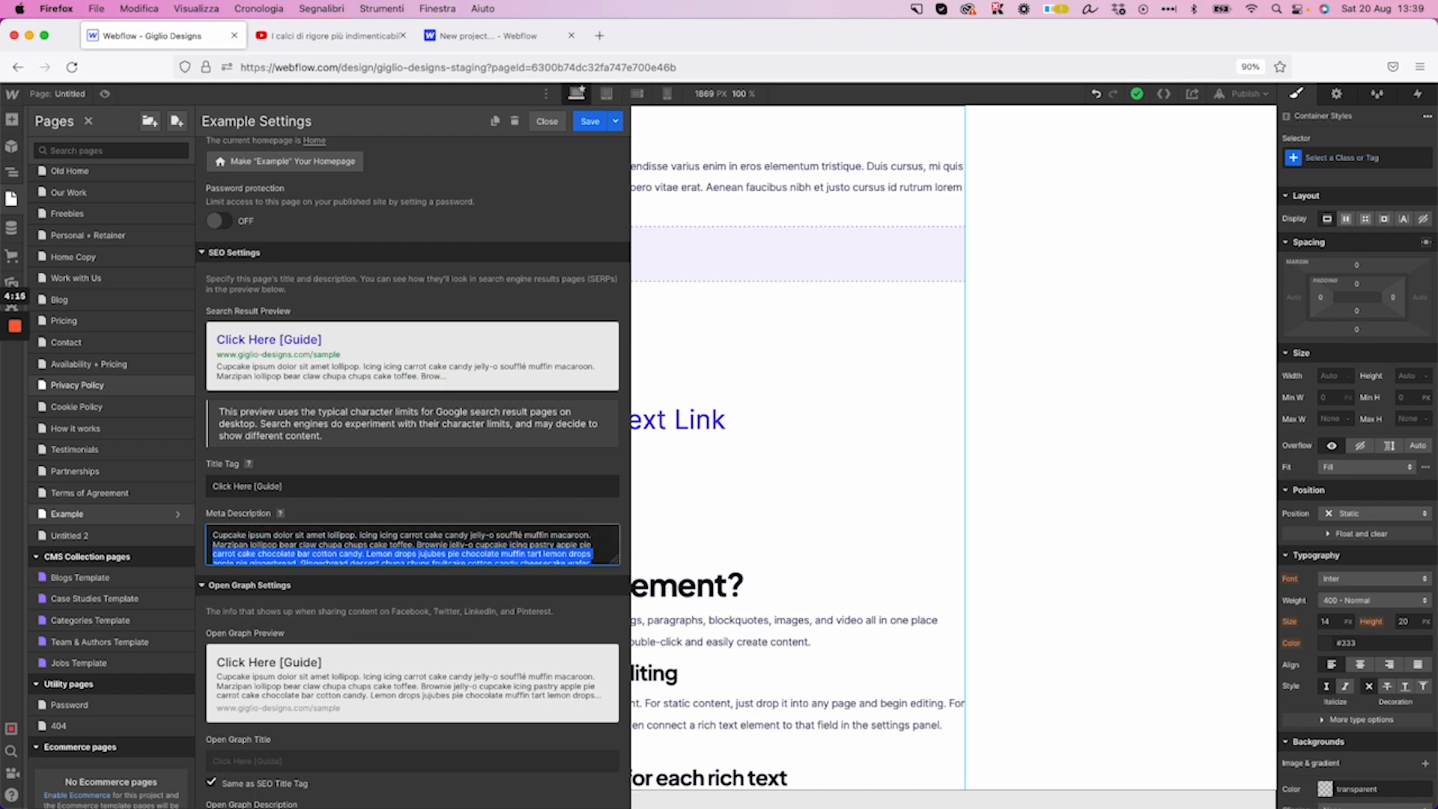
key("BackSpace")
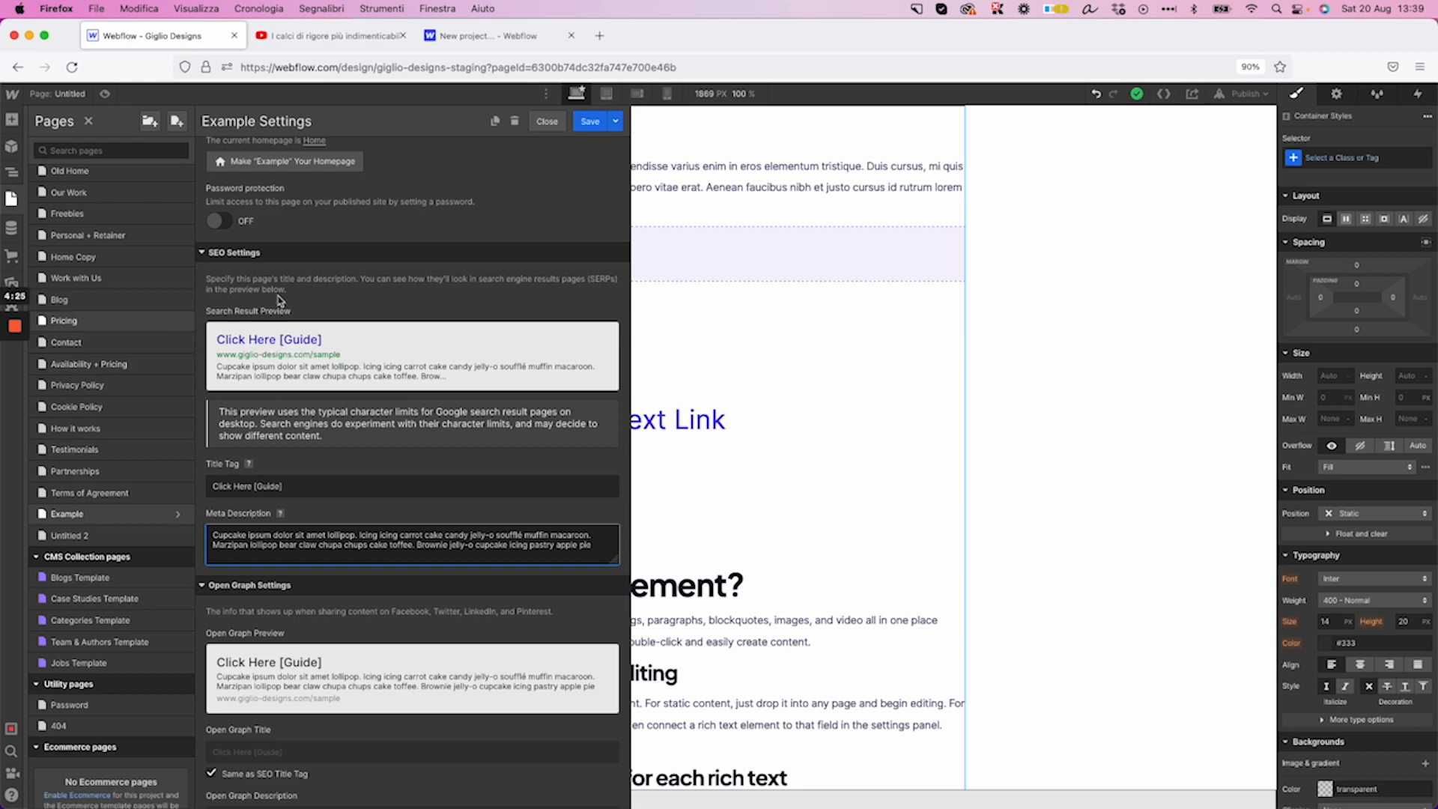
Review the Example page's general and SEO settings, look at the save-as-draft option, and save the settings normally
scroll(375, 347, "up", 1)
scroll(375, 347, "up", 3)
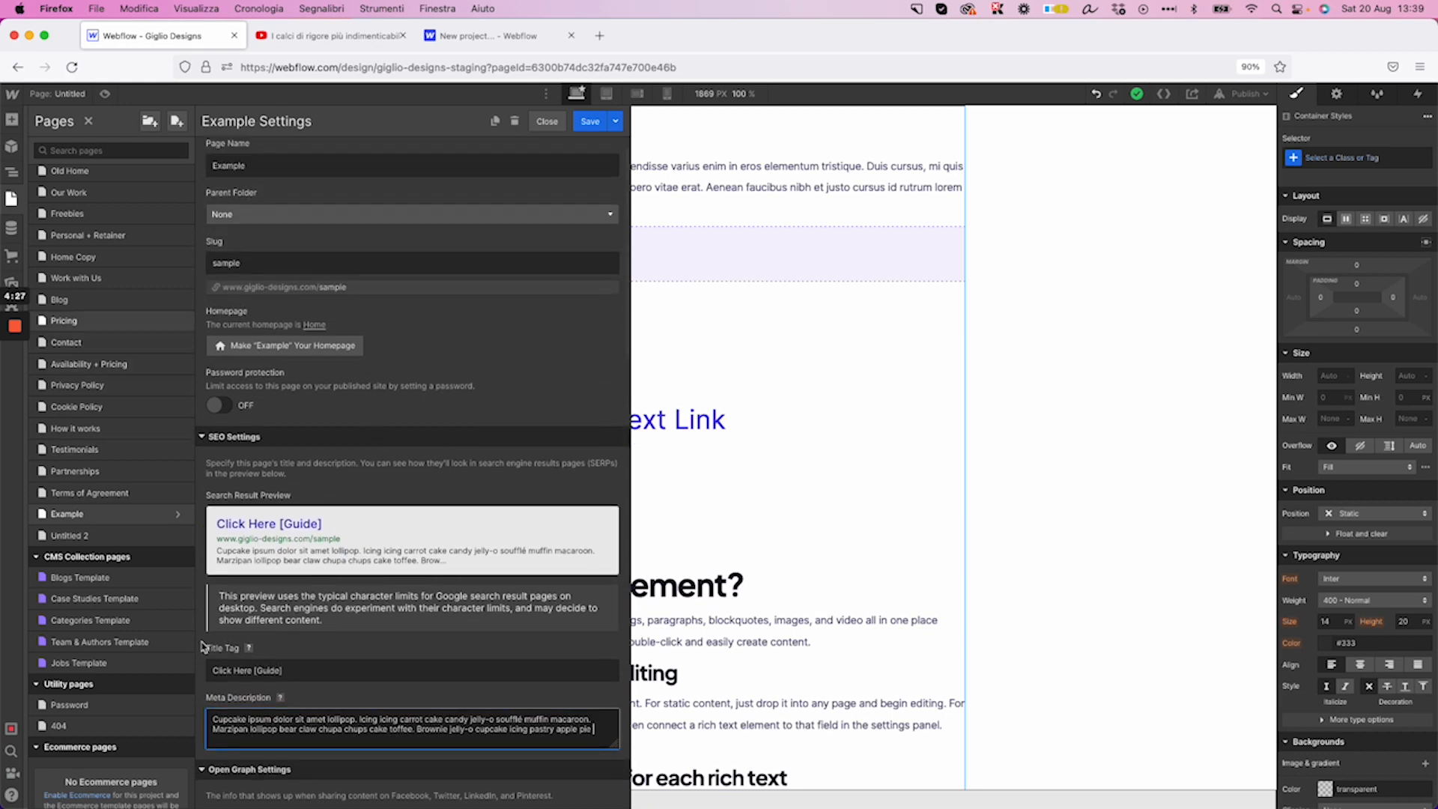
scroll(399, 439, "down", 3)
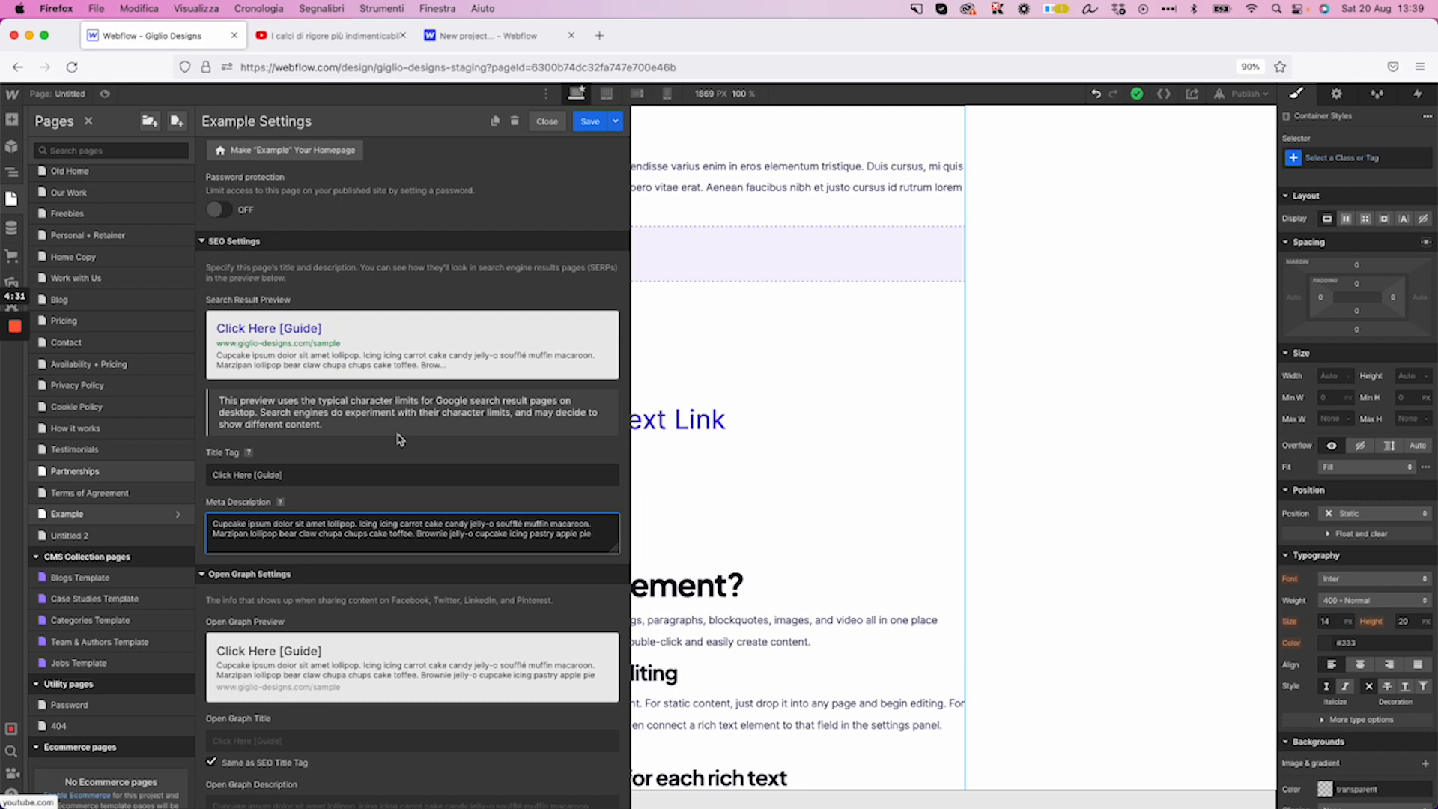
scroll(399, 439, "up", 2)
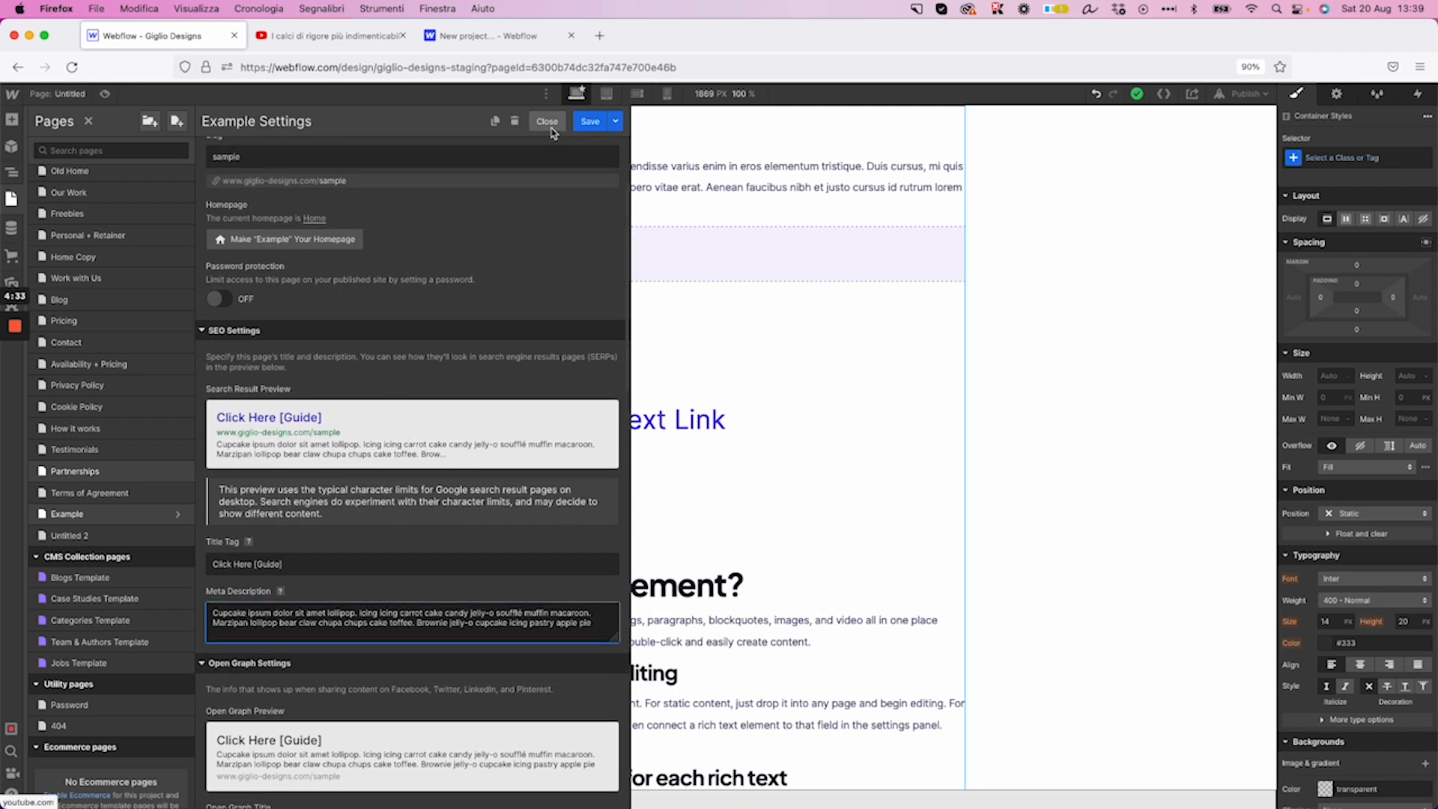
scroll(472, 221, "up", 3)
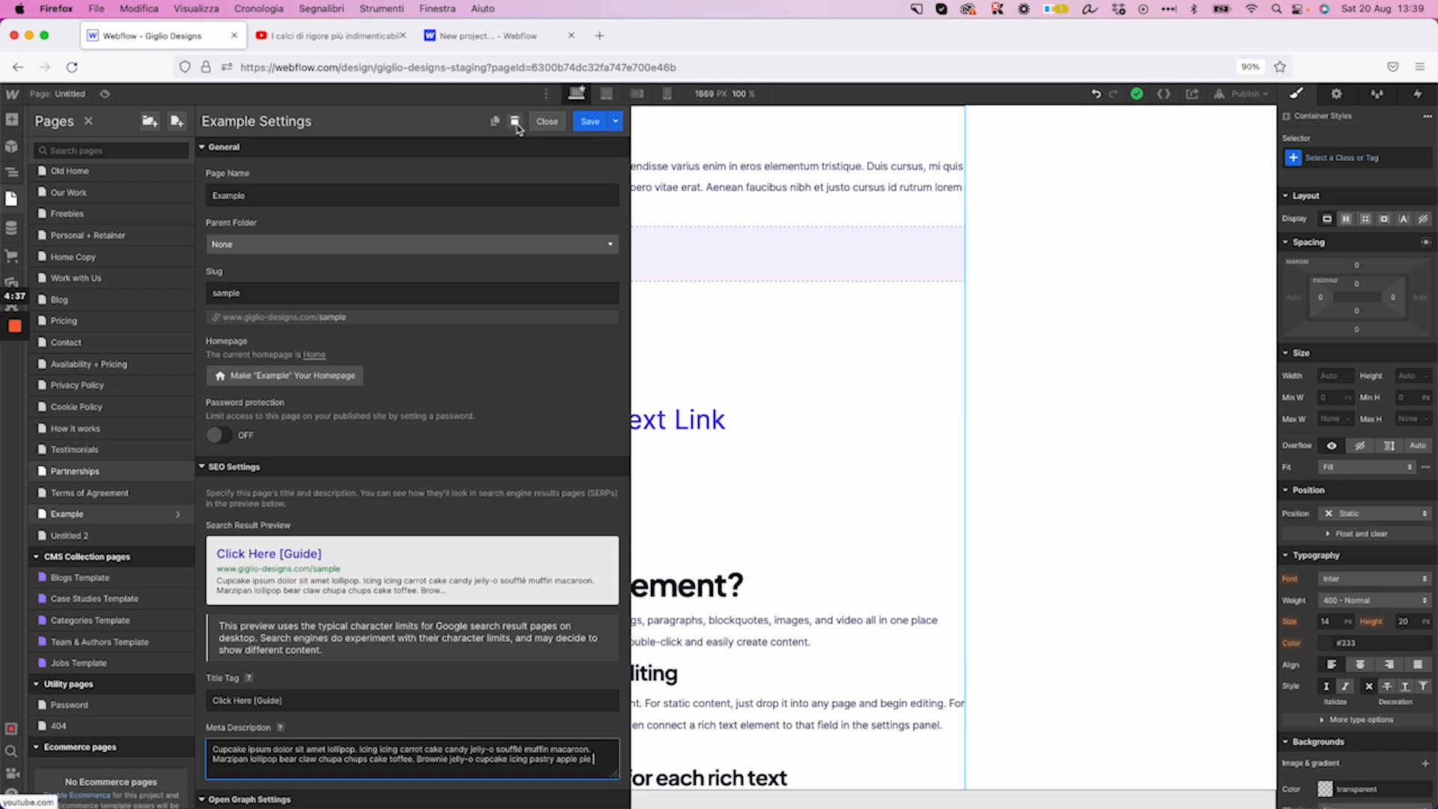
left_click(614, 122)
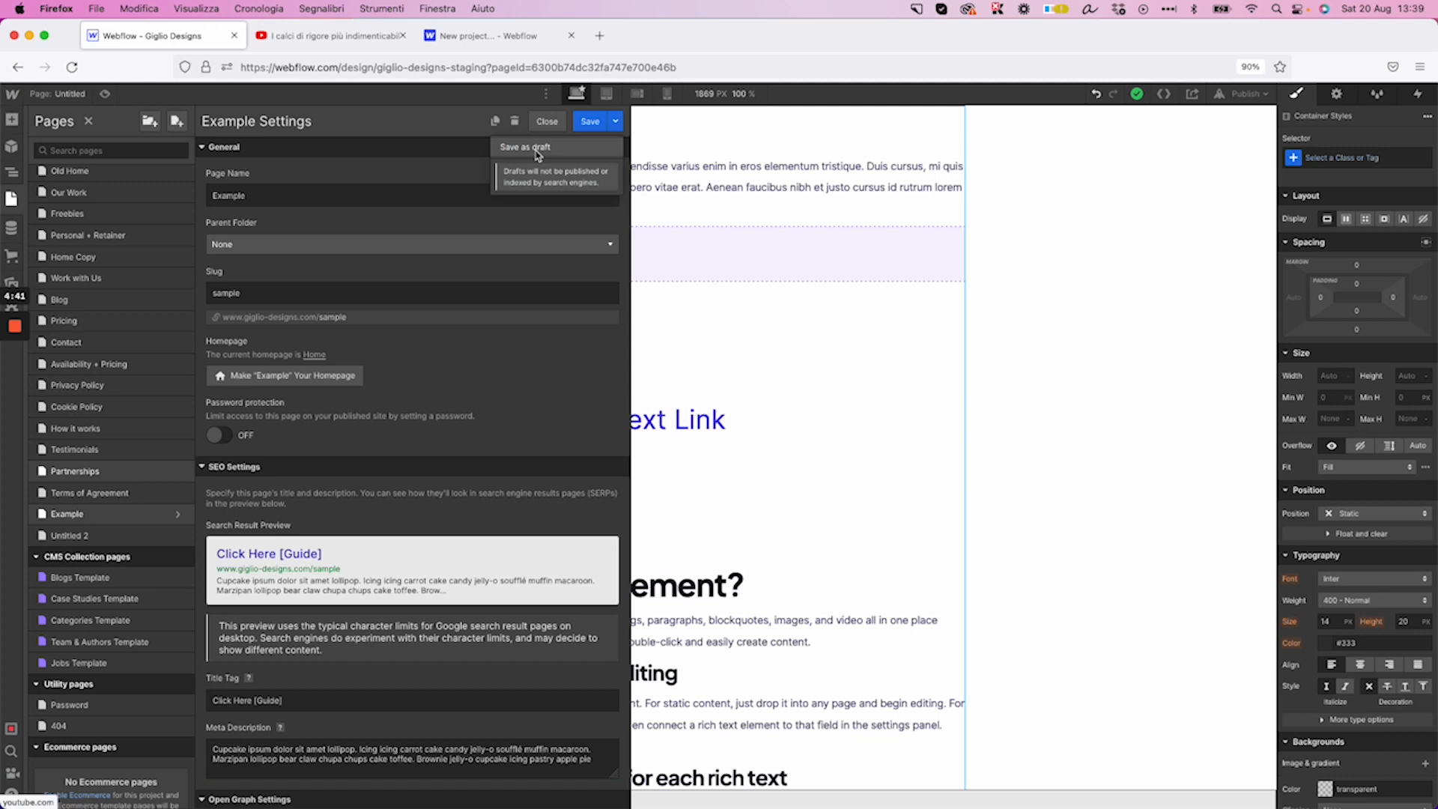
left_click(615, 123)
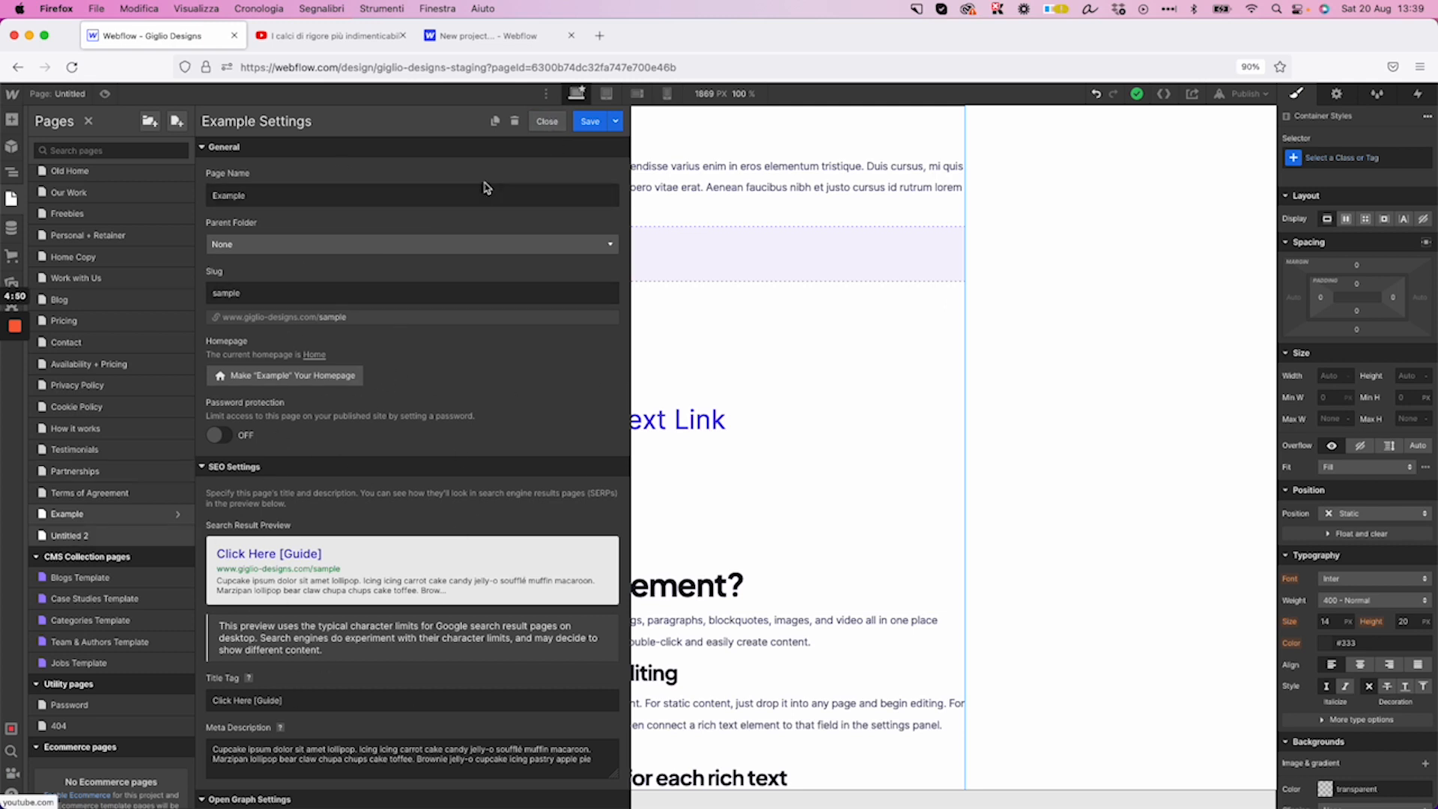
left_click(582, 122)
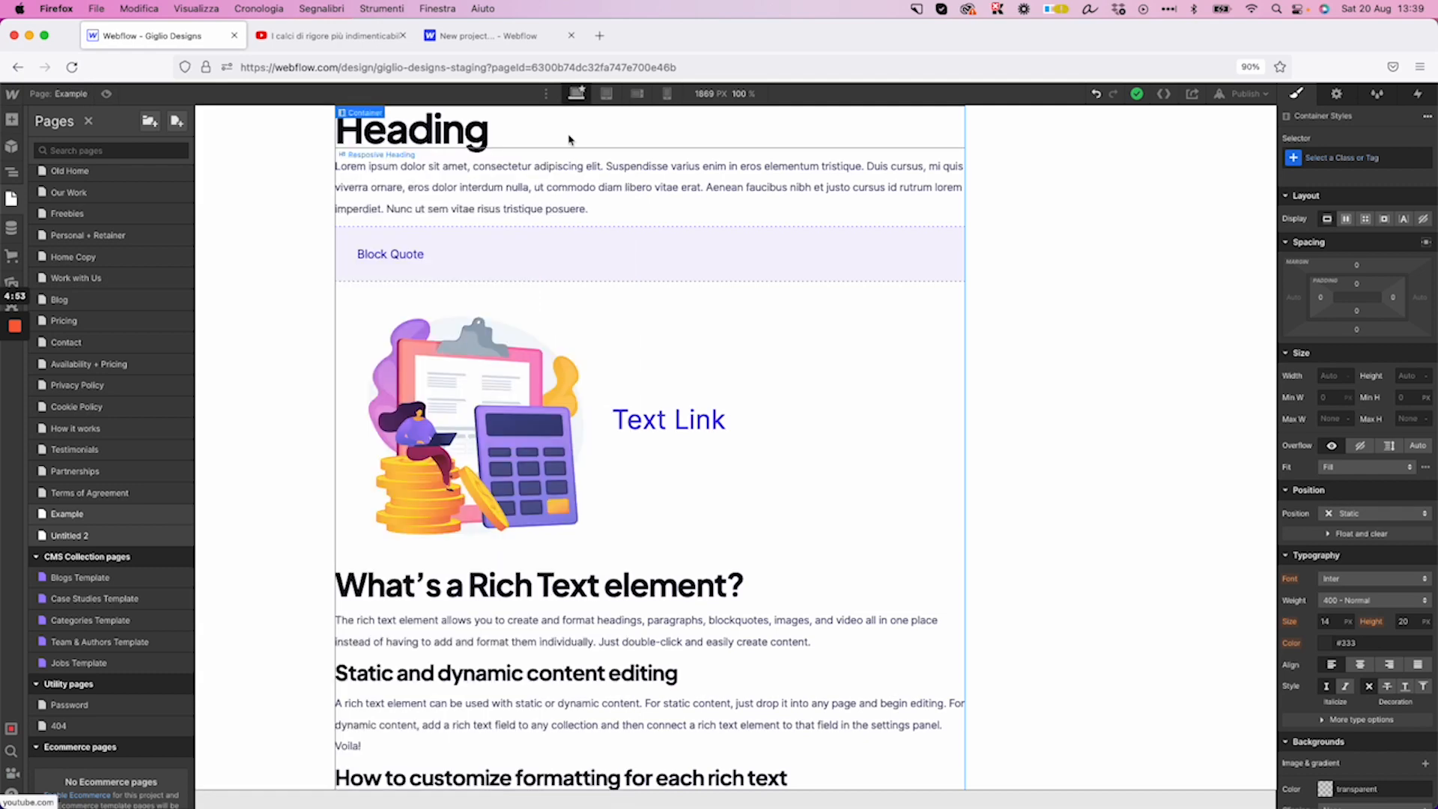
Reopen the Example page's settings, set its parent folder to Landing, and save
left_click(181, 516)
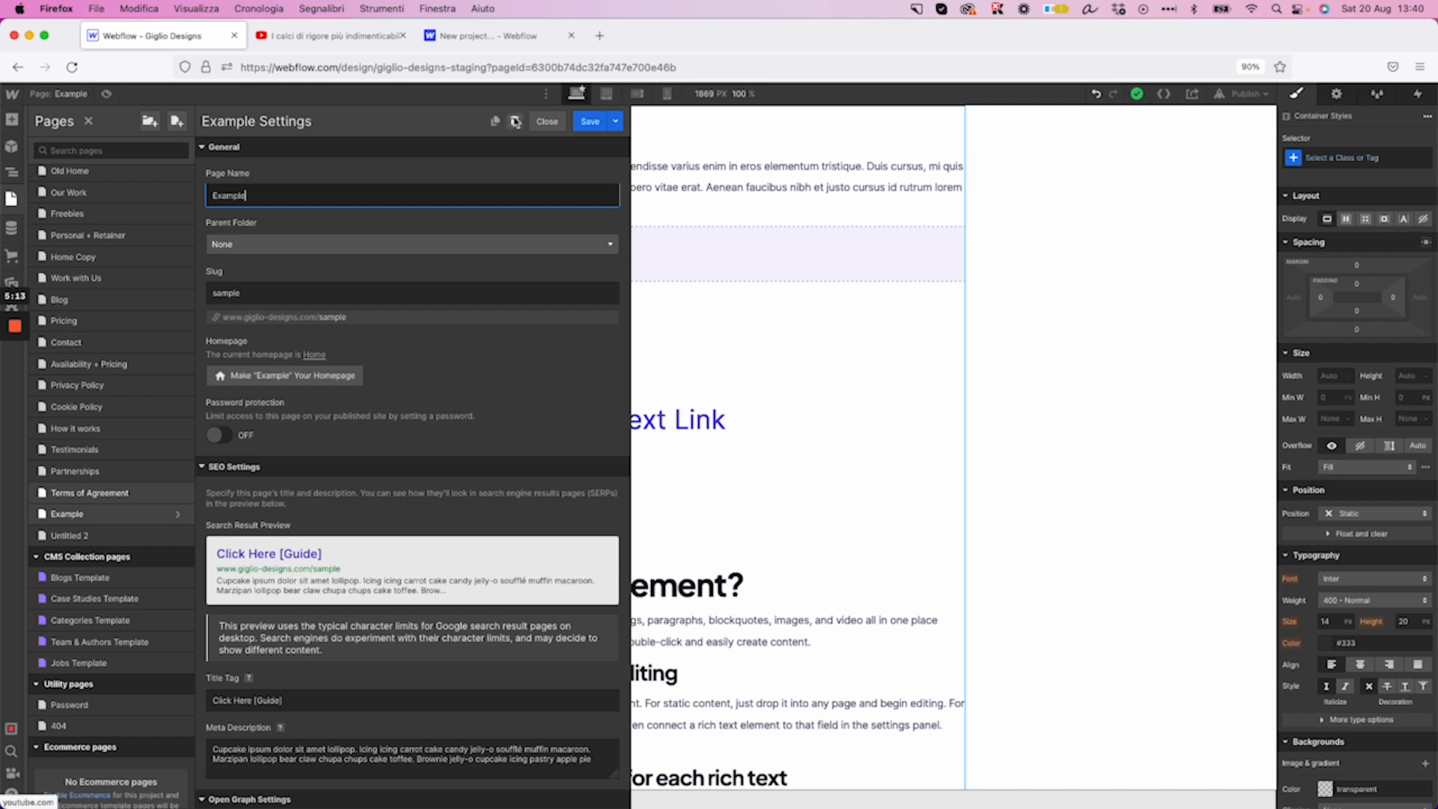
left_click(603, 244)
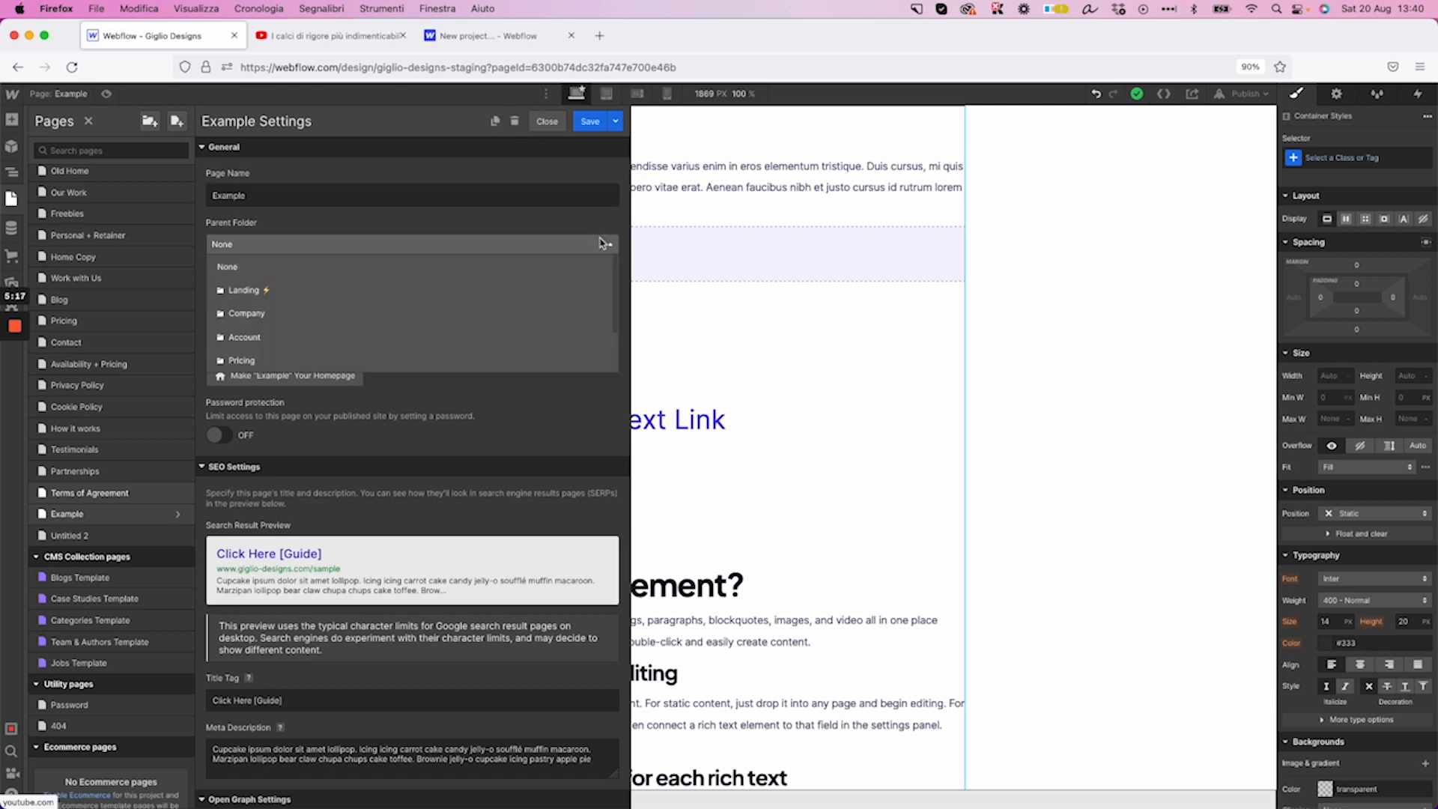
left_click(283, 288)
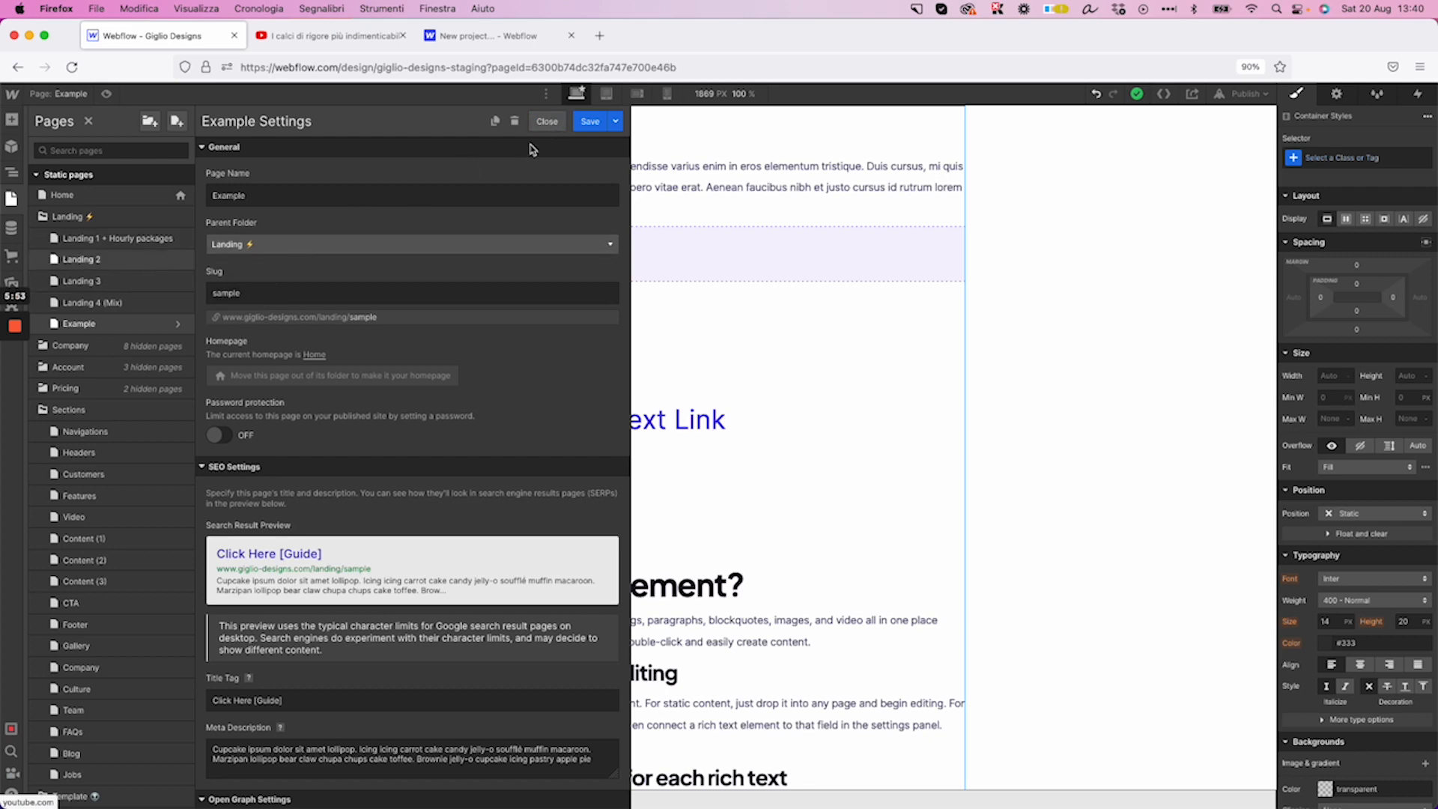
left_click(581, 122)
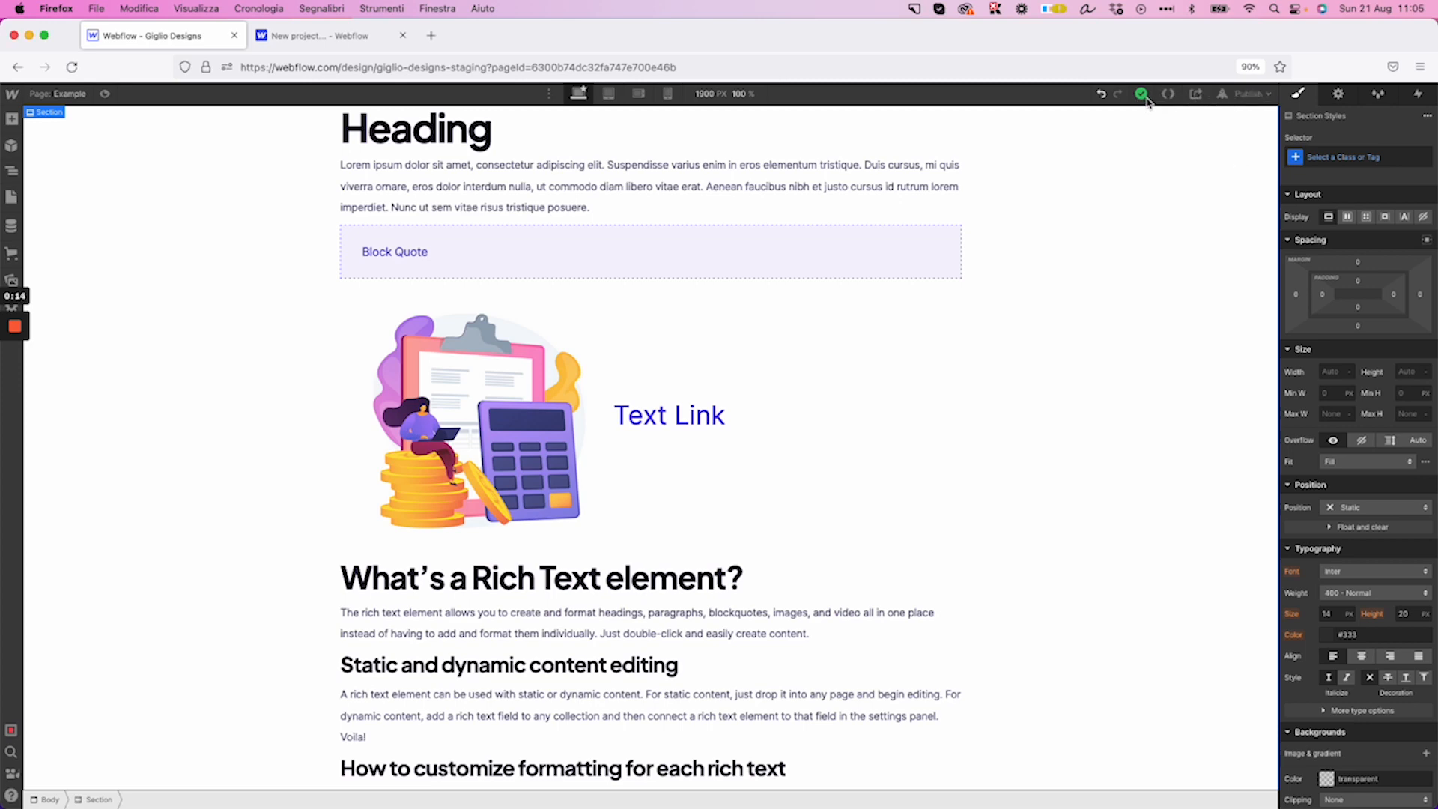
Undo the last change, and look at the CSS and HTML views of the code export before closing it
left_click(1101, 95)
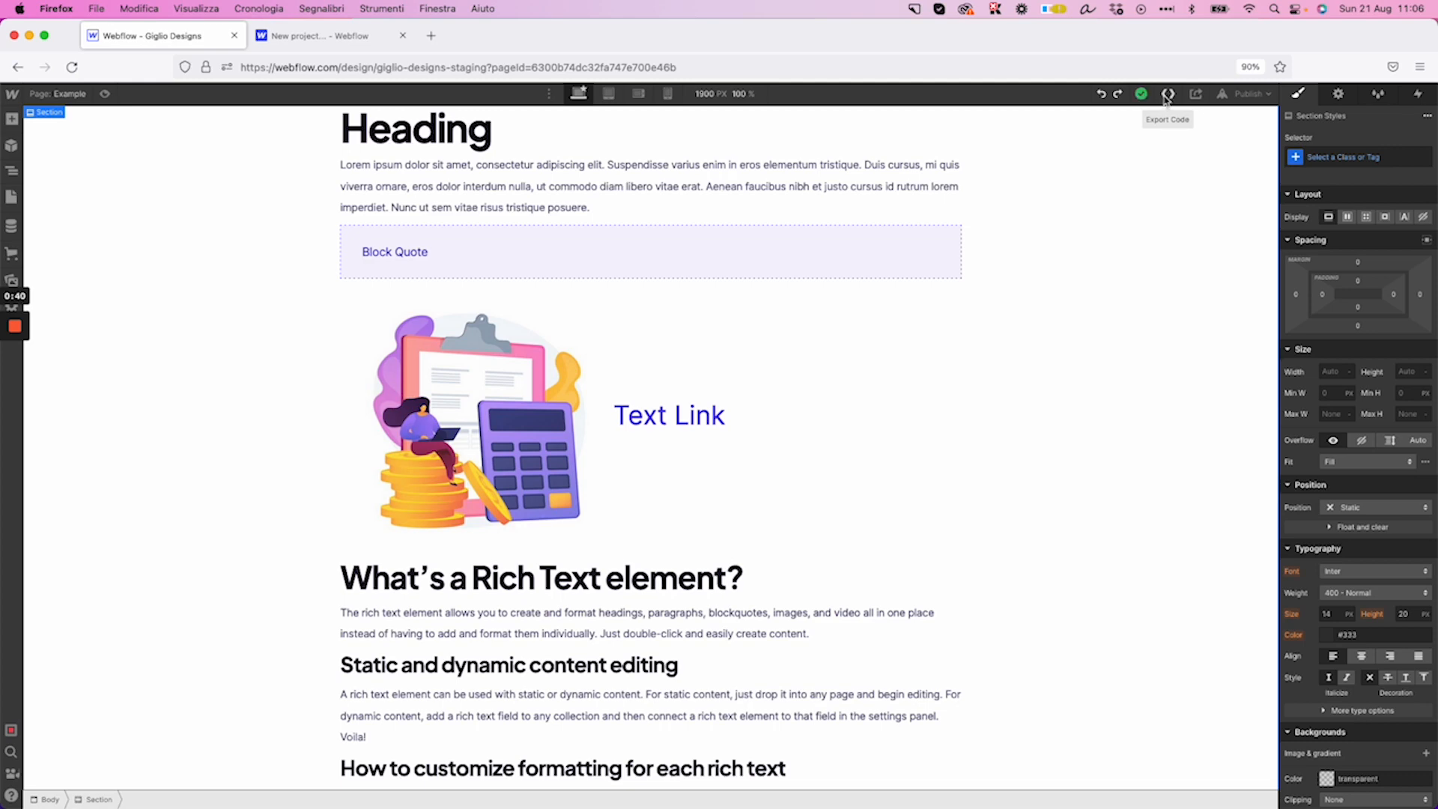
left_click(1167, 95)
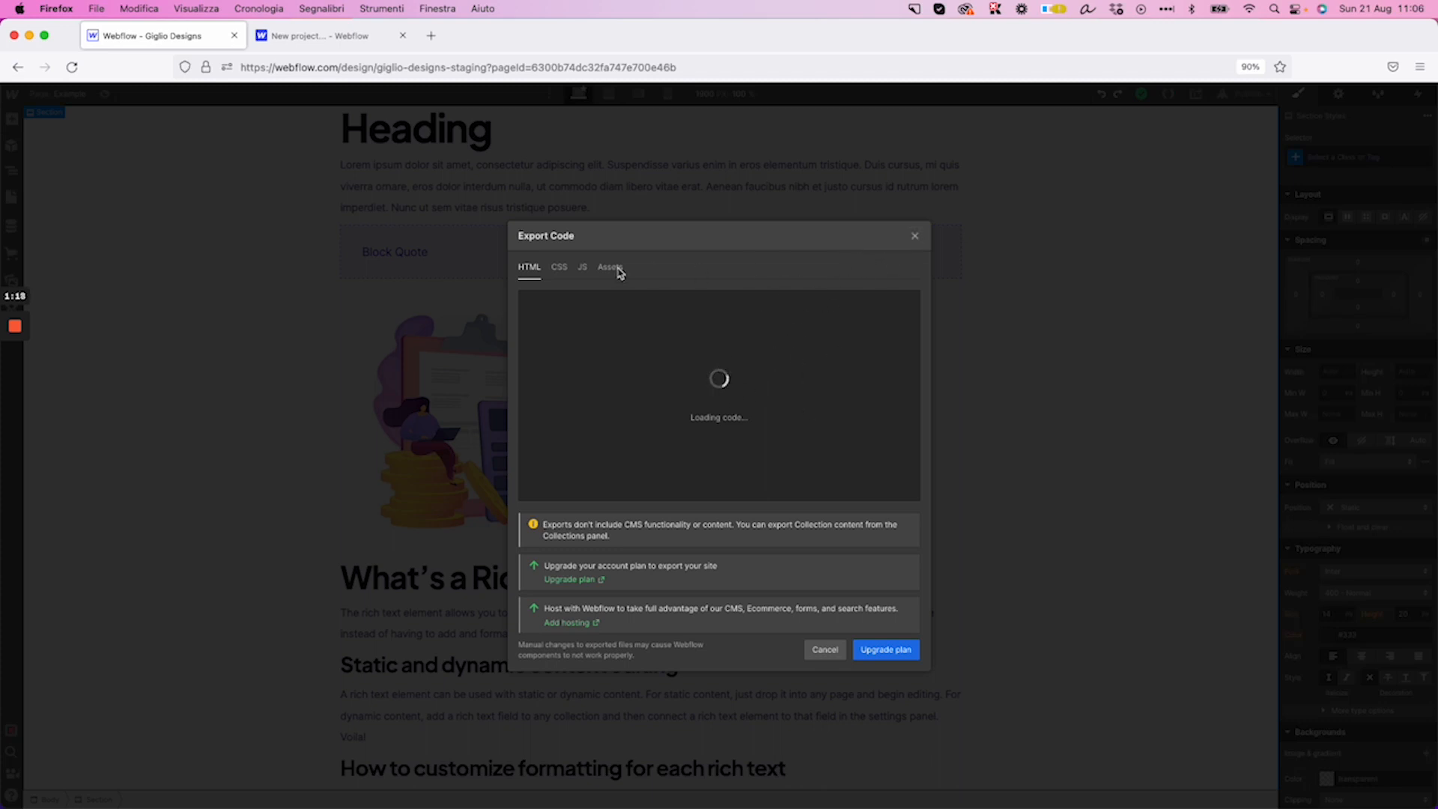
left_click(559, 268)
left_click(532, 268)
left_click(915, 238)
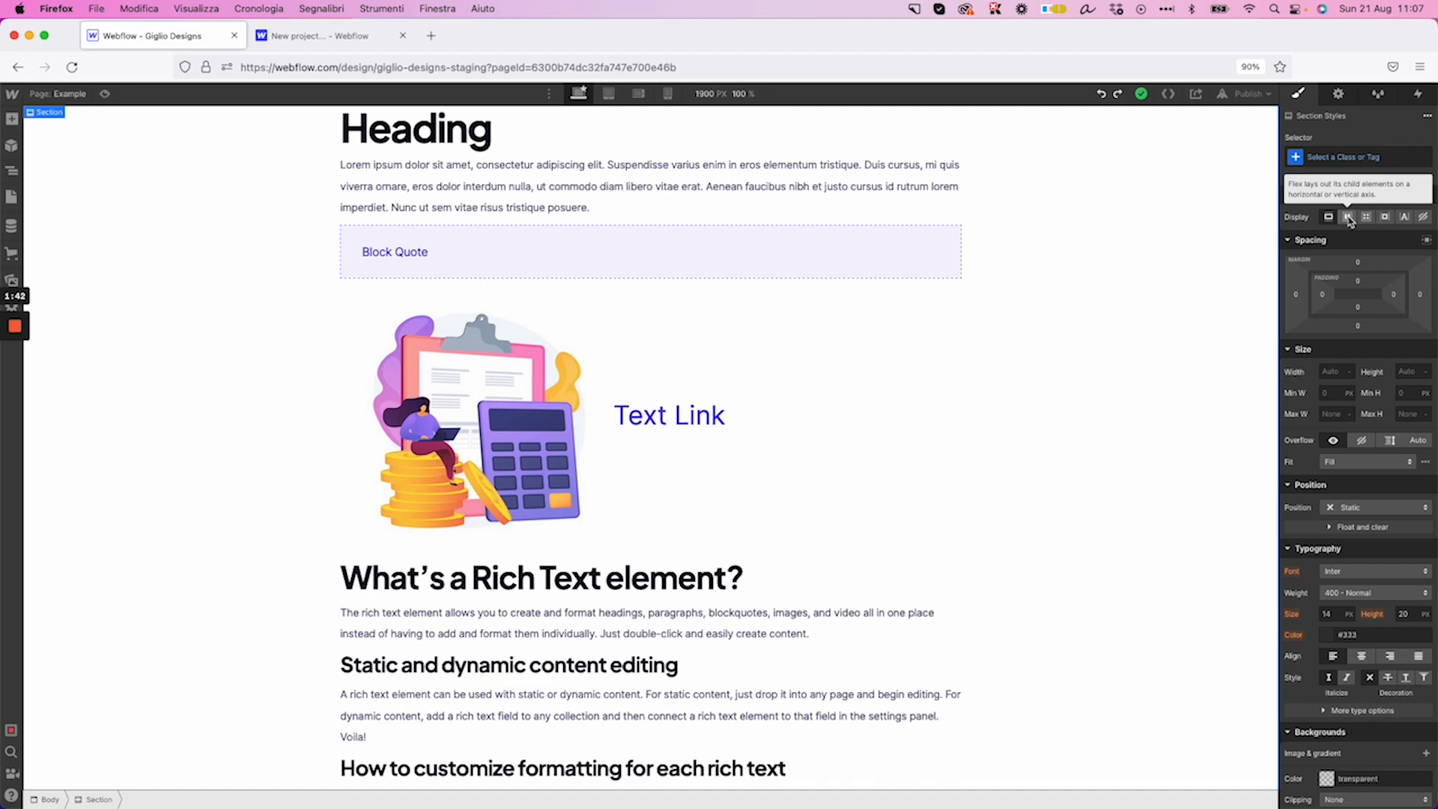
Give the container a flex layout, compare the vertical and horizontal directions, and leave it on vertical
left_click(909, 311)
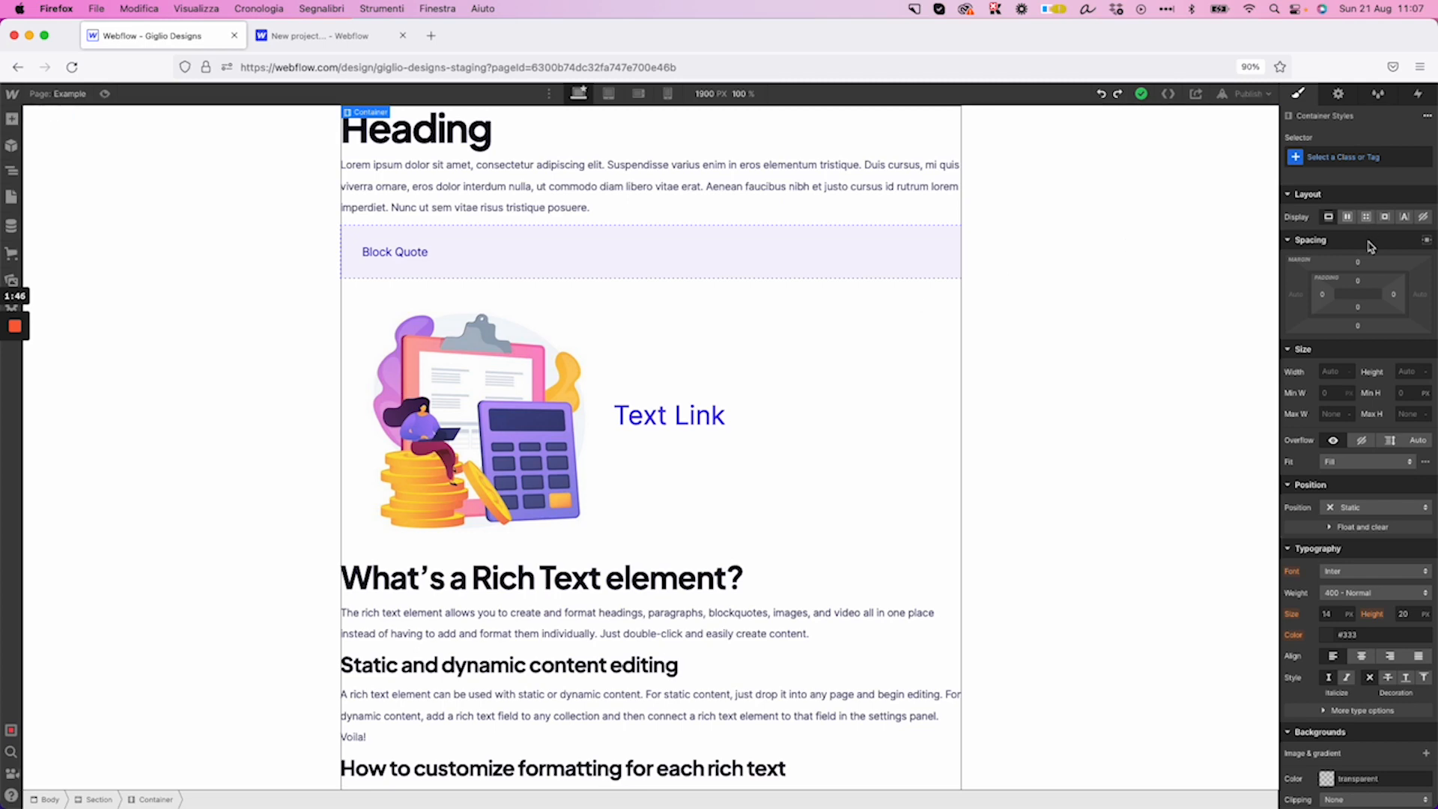
left_click(1347, 218)
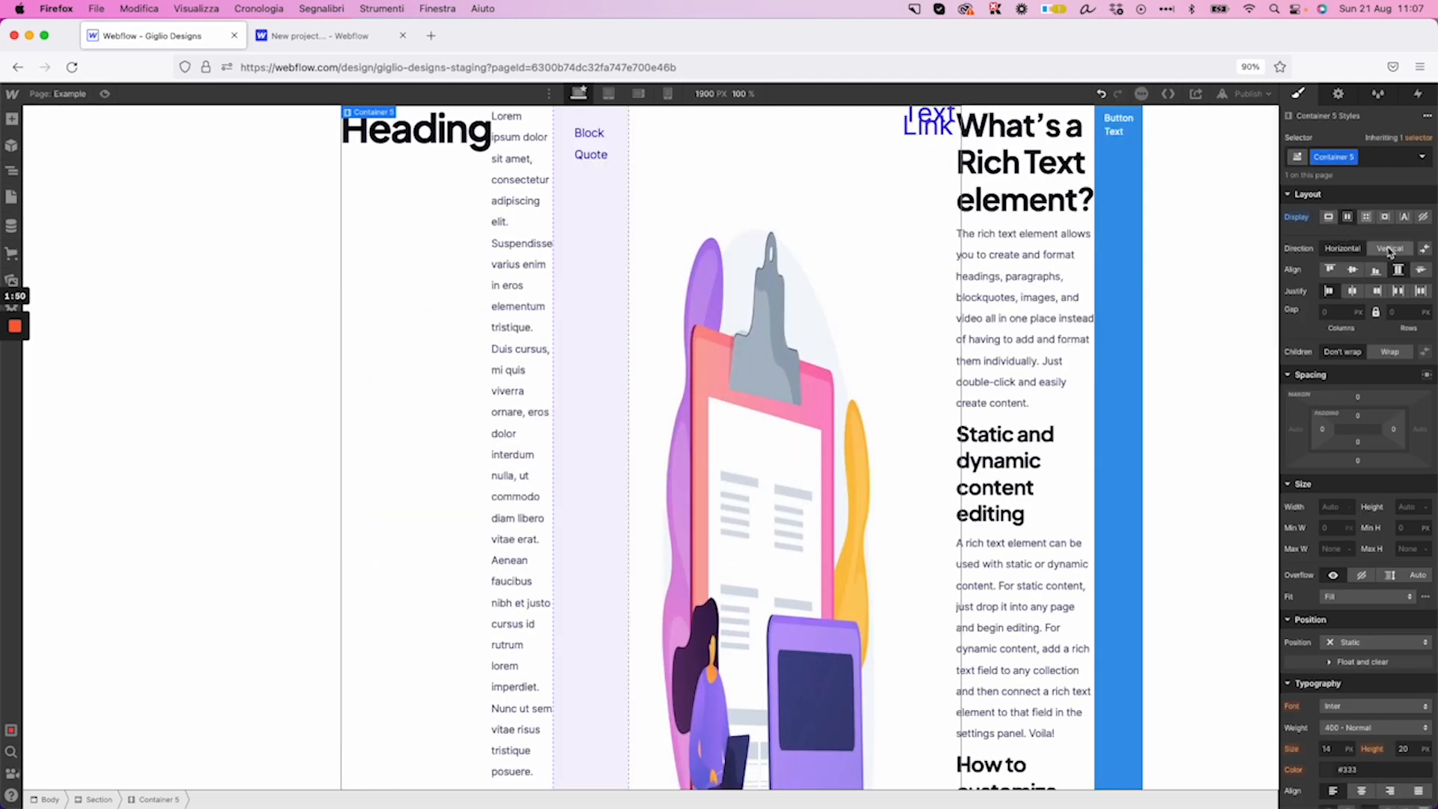
left_click(1389, 250)
left_click(1343, 252)
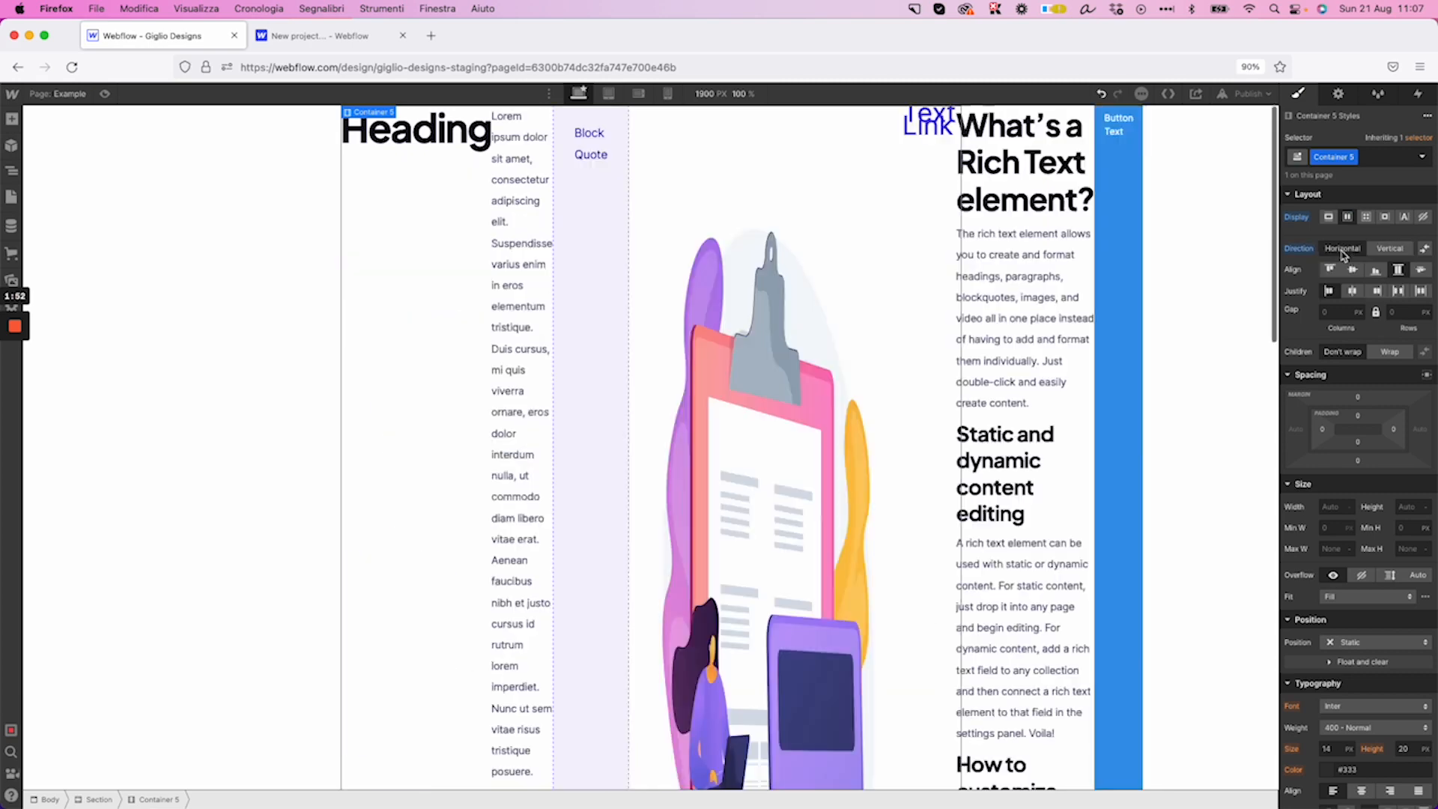
left_click(1380, 252)
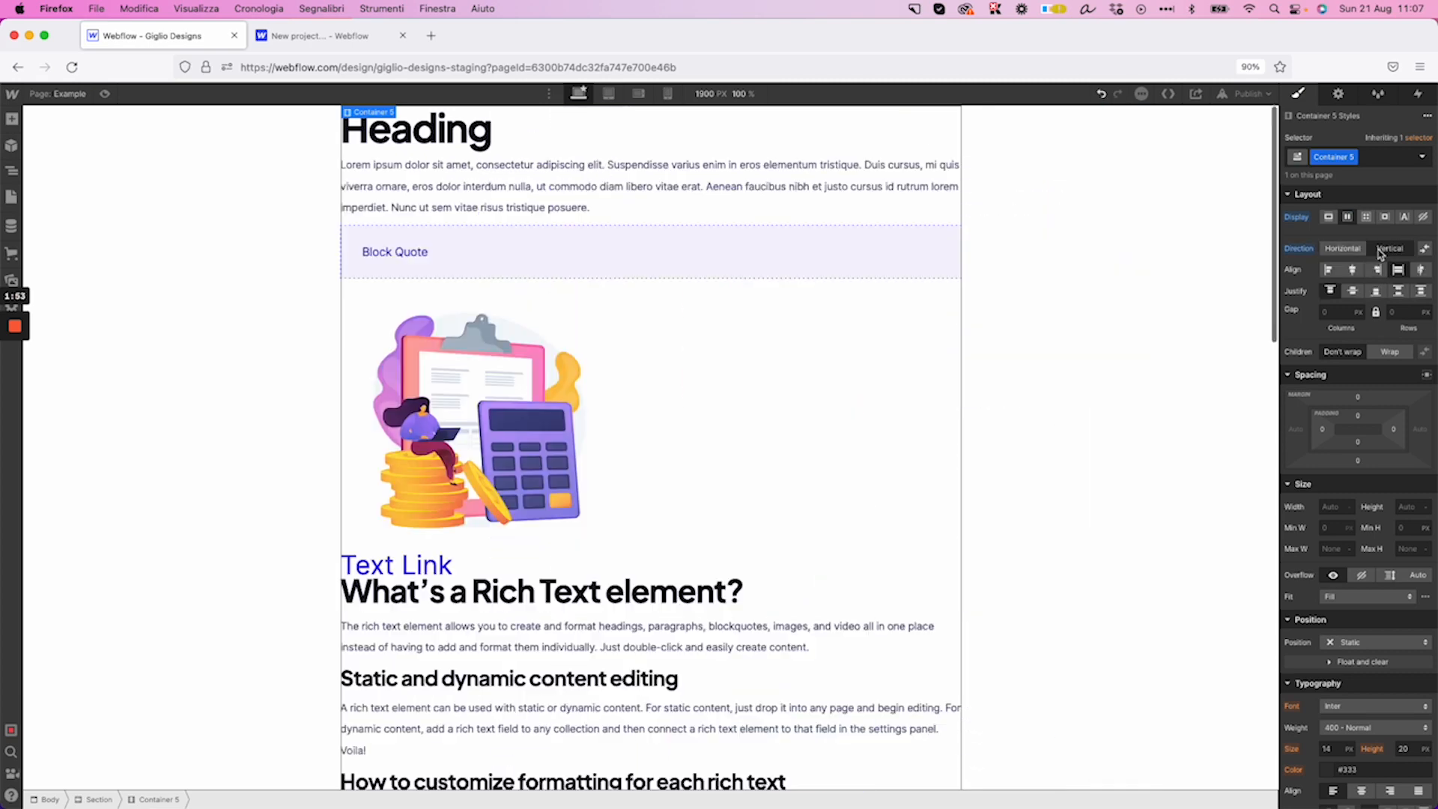
Try the block display with extra top spacing on the container, and undo these changes
left_click(1330, 219)
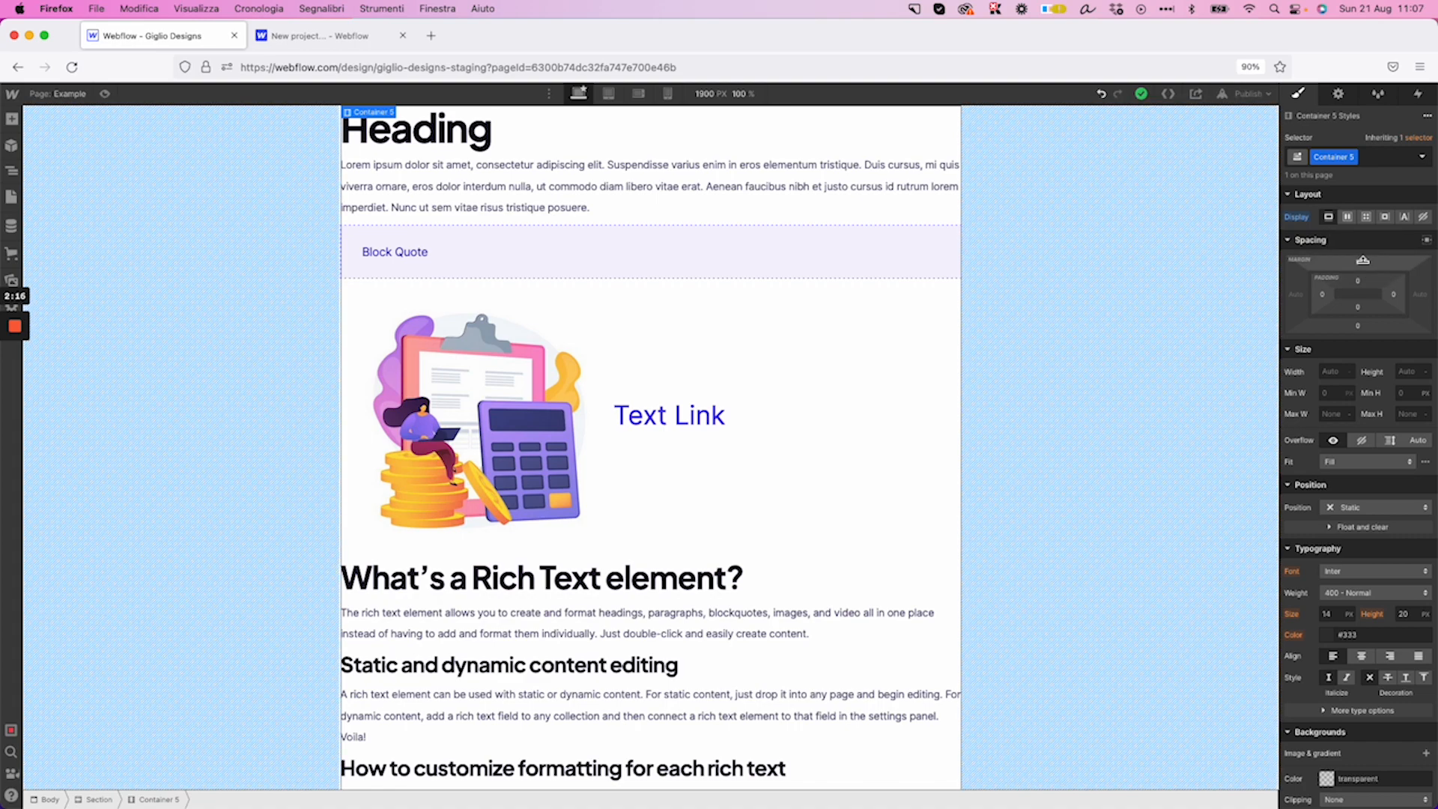
mouse_move(1359, 266)
left_mouse_down()
mouse_move(1374, 196)
mouse_move(1375, 300)
left_mouse_up()
key("super+z")
key("super+z")
key("super+z")
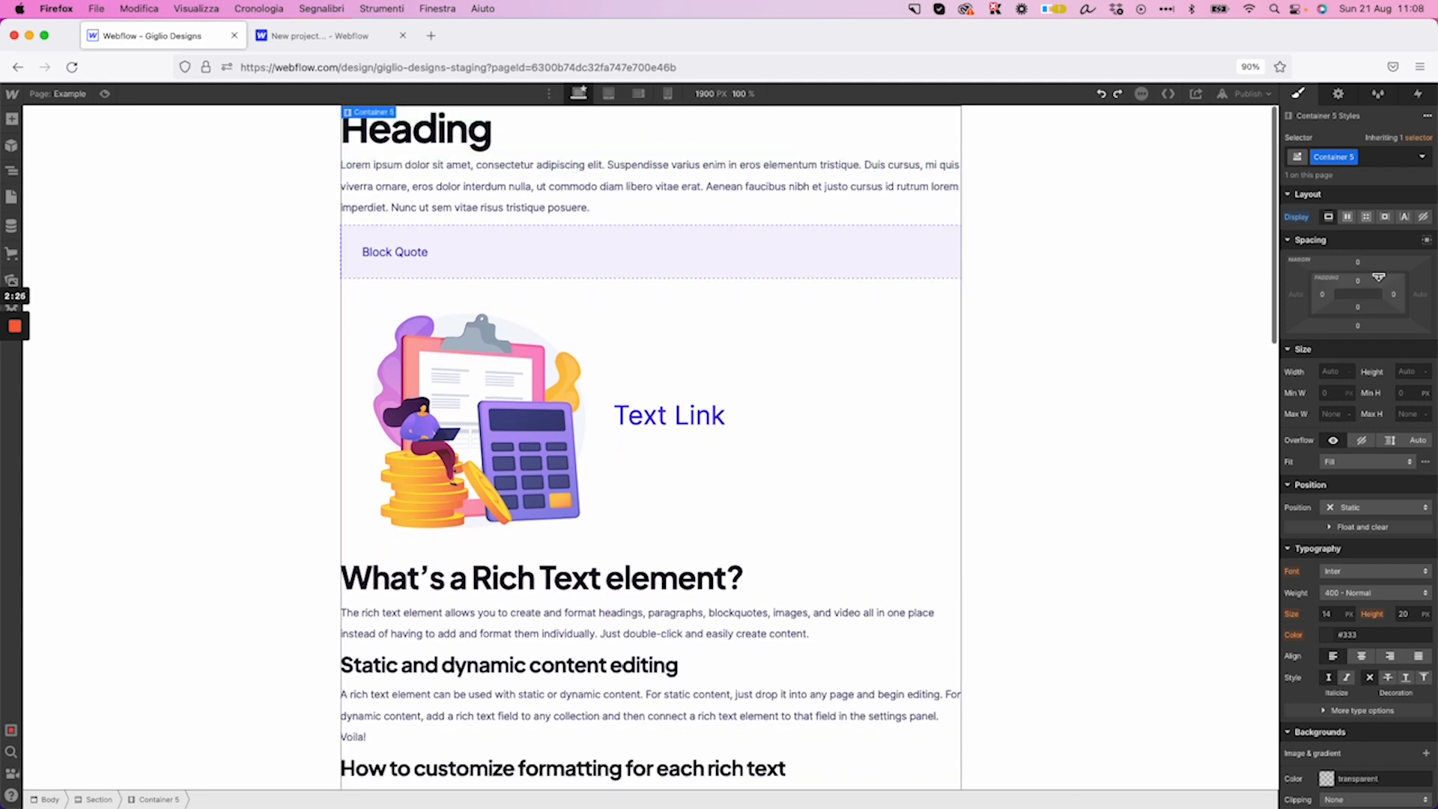
Reselect the container around the heading and paragraph and increase its top and bottom padding to about 54 px
left_click(895, 184)
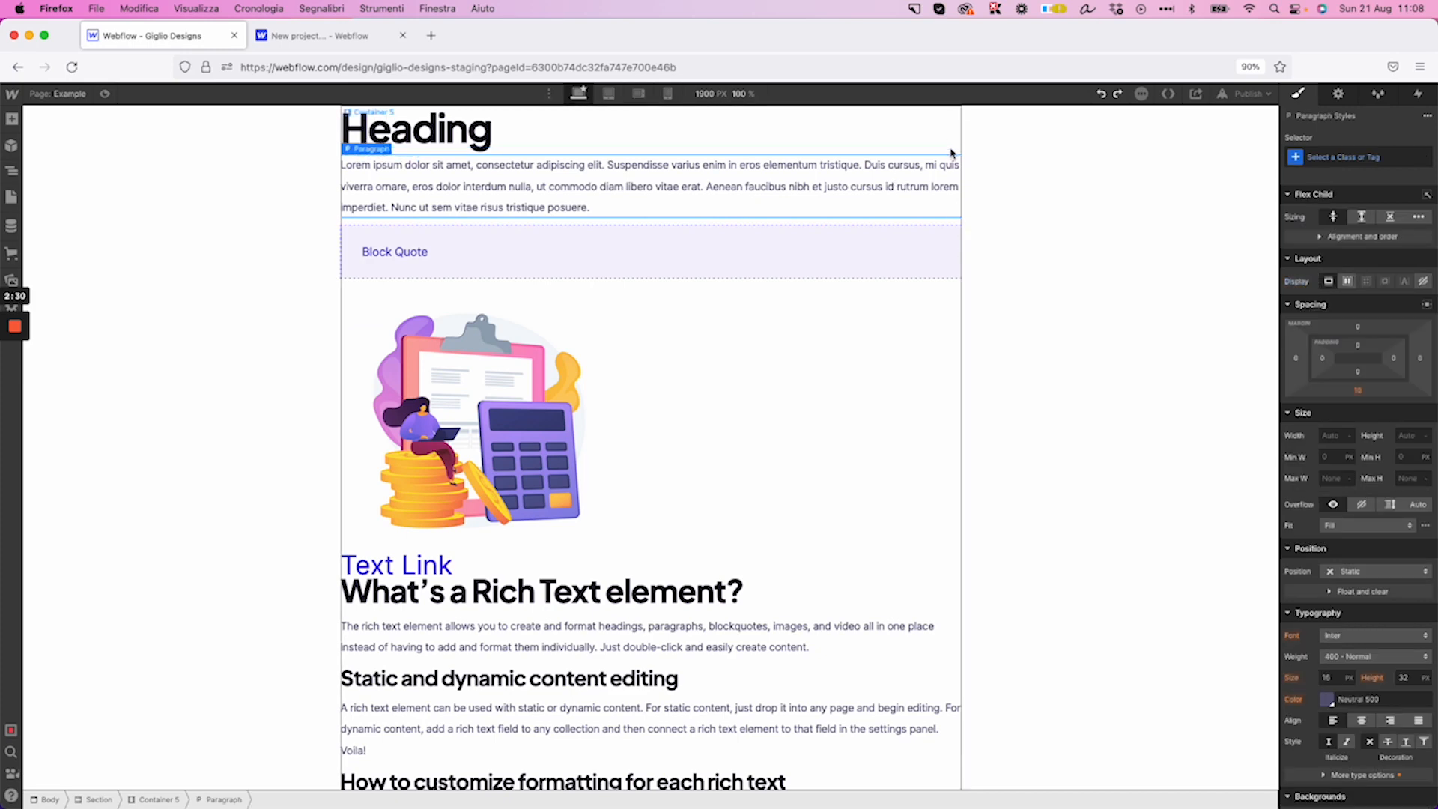
left_click(951, 153)
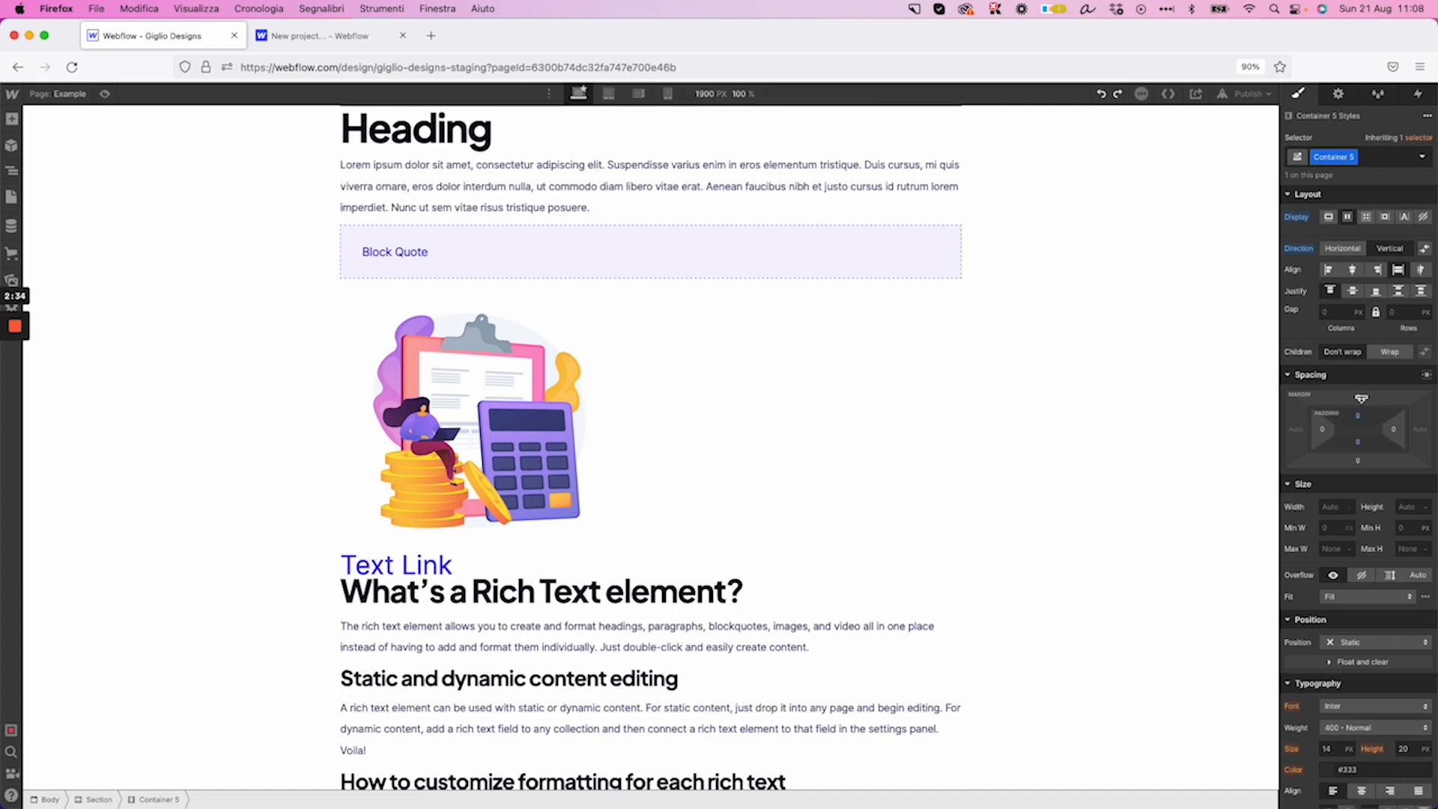
left_click_drag(1361, 417, 1365, 451)
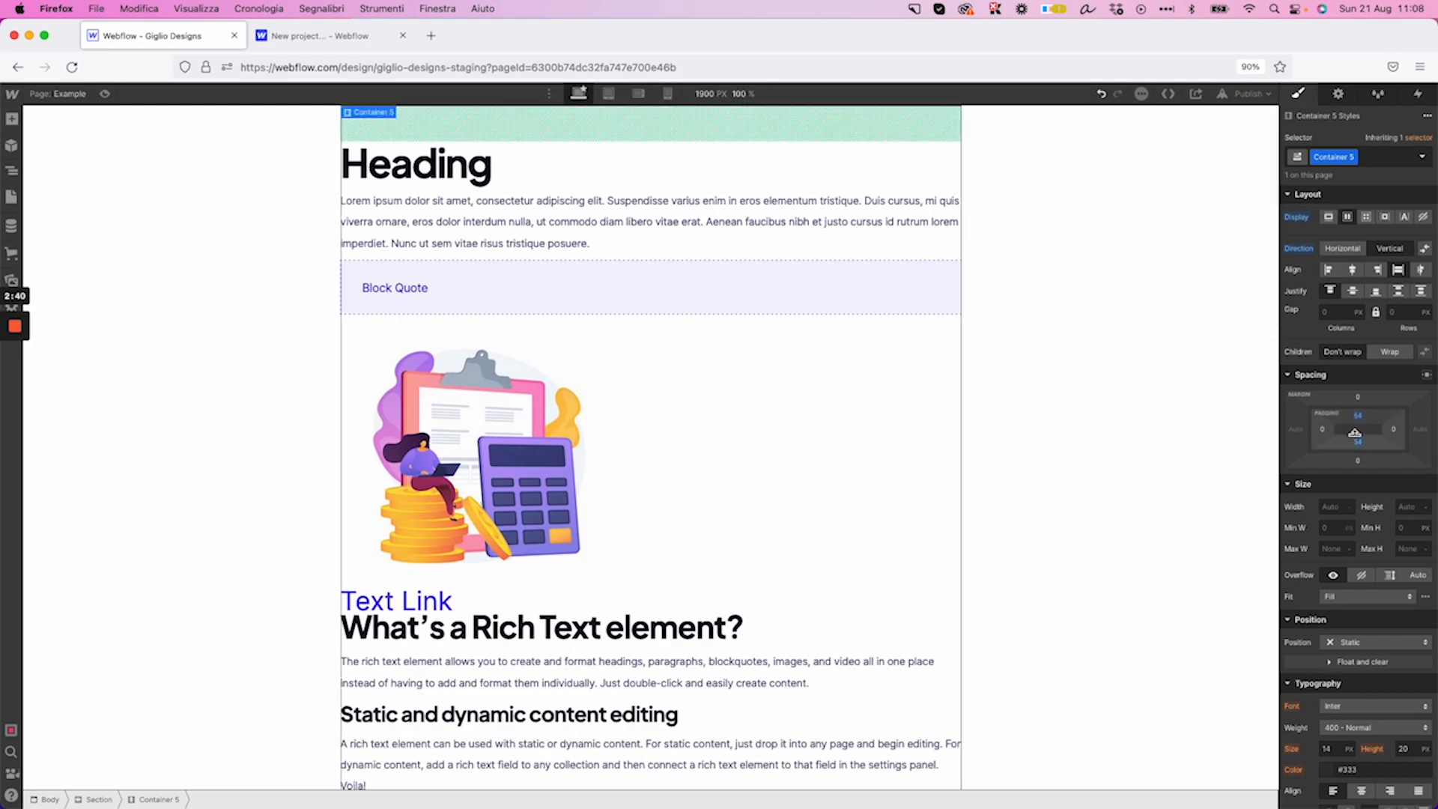
Undo the last padding change on the container
scroll(934, 442, "down", 10)
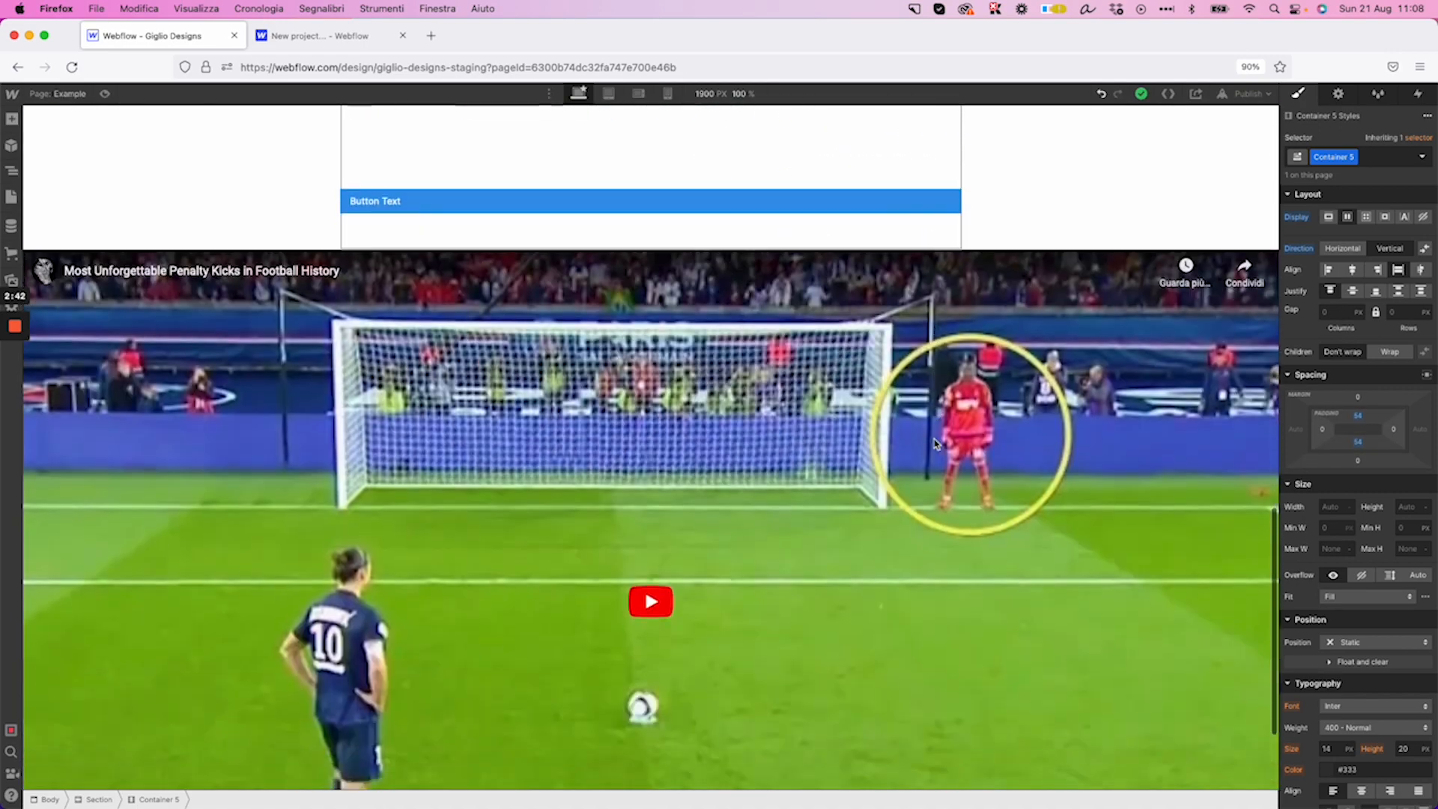
key("ctrl+z")
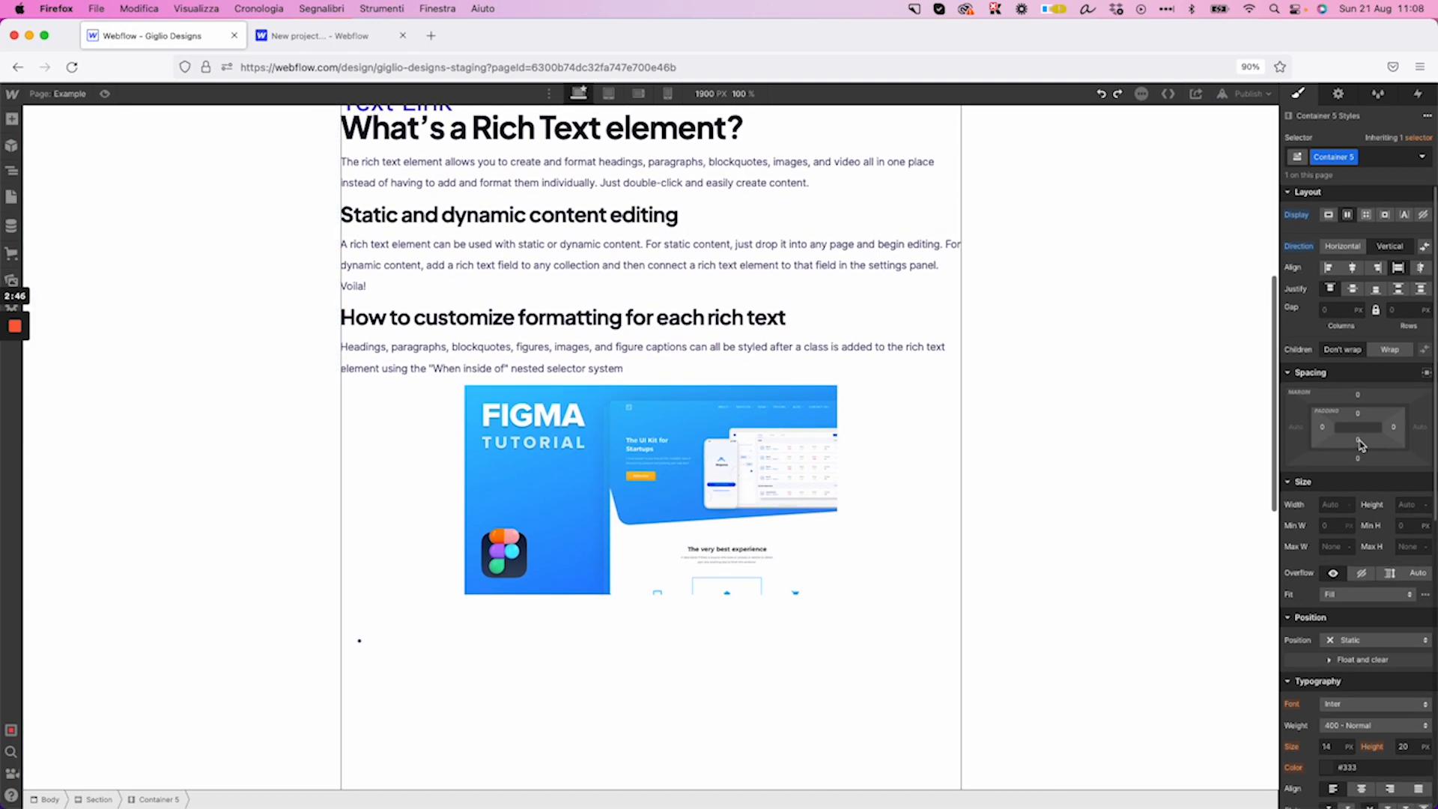
Try 15 px padding on all four sides of the container and a different top margin, undoing both changes
mouse_move(1361, 445)
left_mouse_down()
mouse_move(1368, 405)
mouse_move(1376, 432)
left_mouse_up()
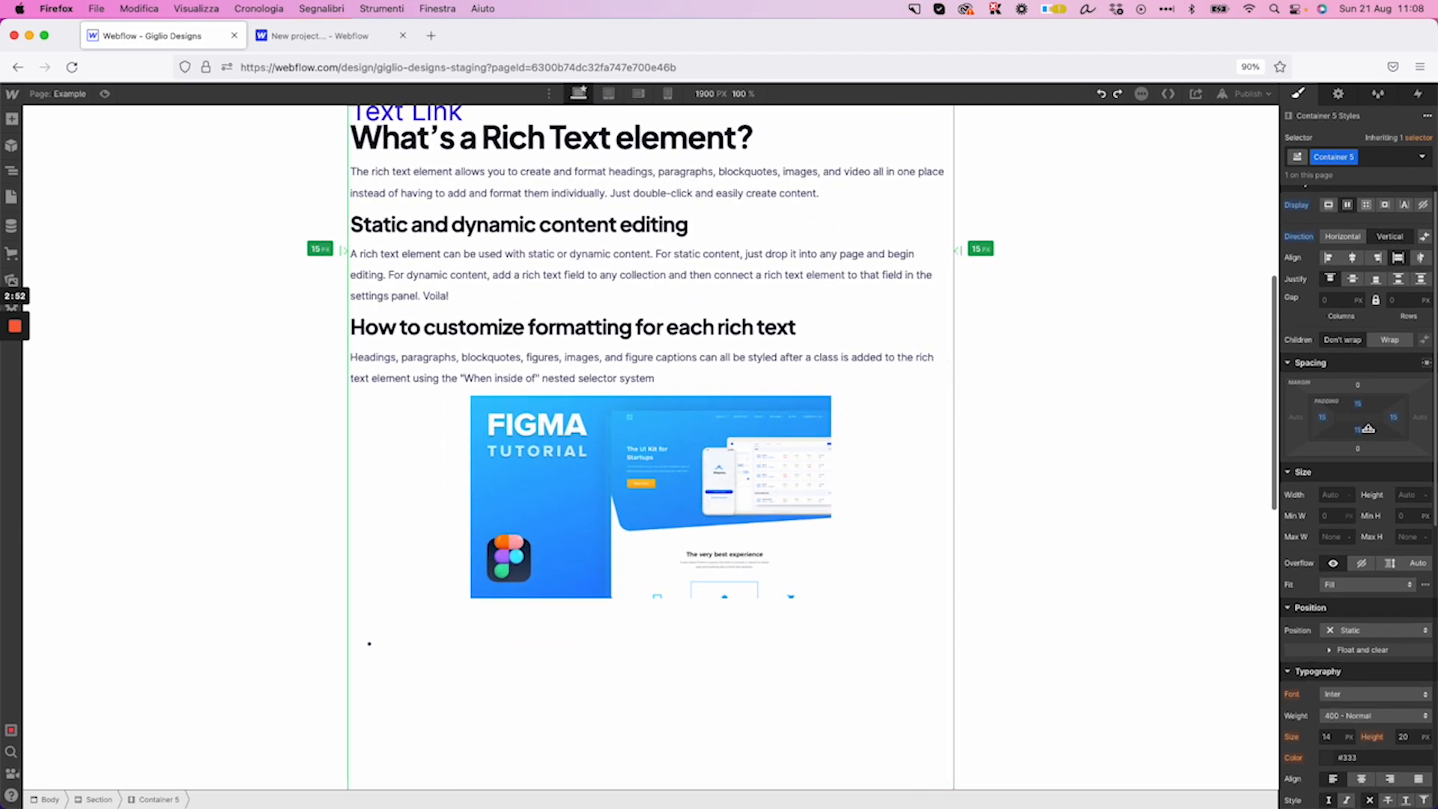
key("super+z")
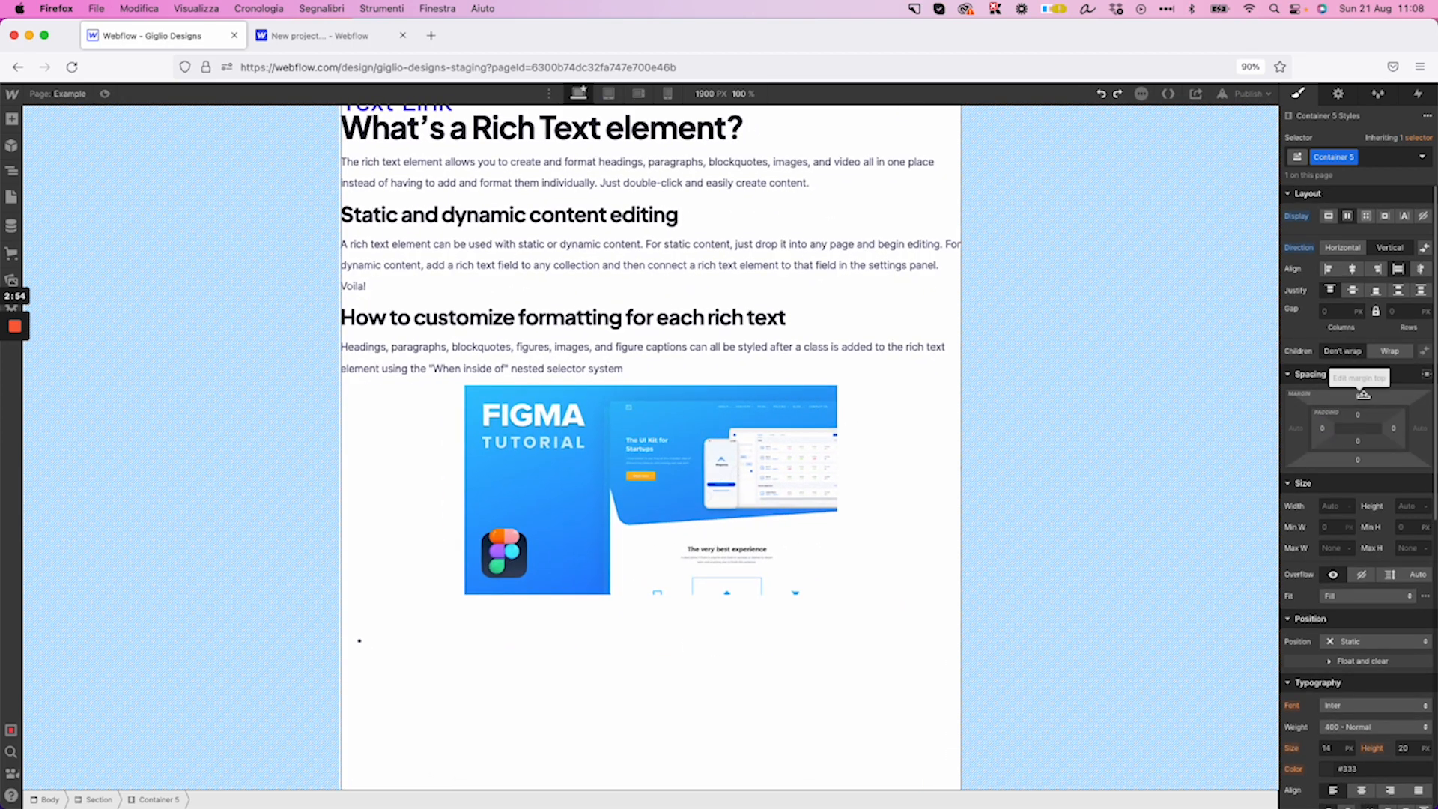
left_click_drag(1360, 394, 1366, 362)
key("super+z")
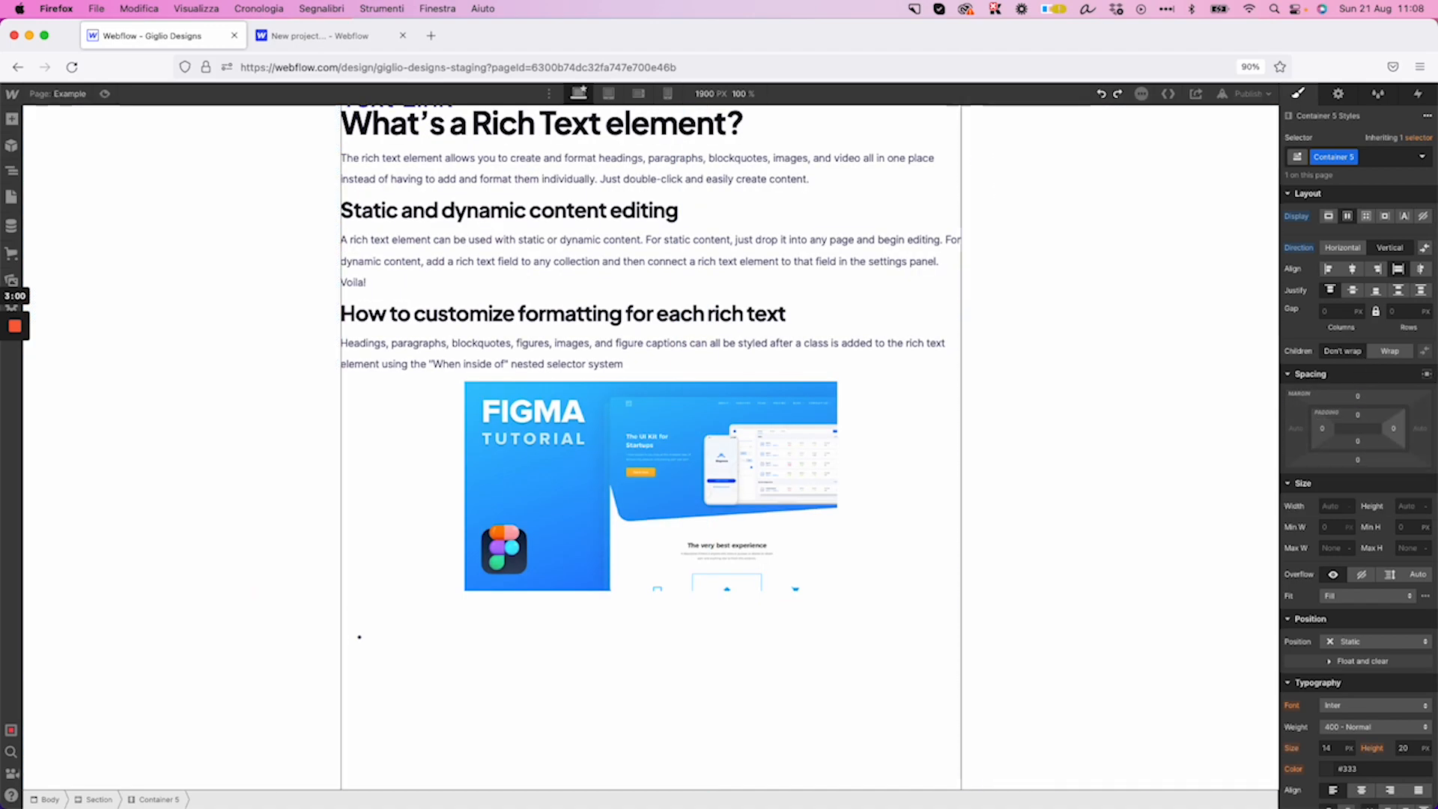
Try a width of 150 px and a height of 200 px on the clipboard illustration, and undo the resizing
scroll(811, 399, "up", 5)
scroll(811, 399, "down", 1)
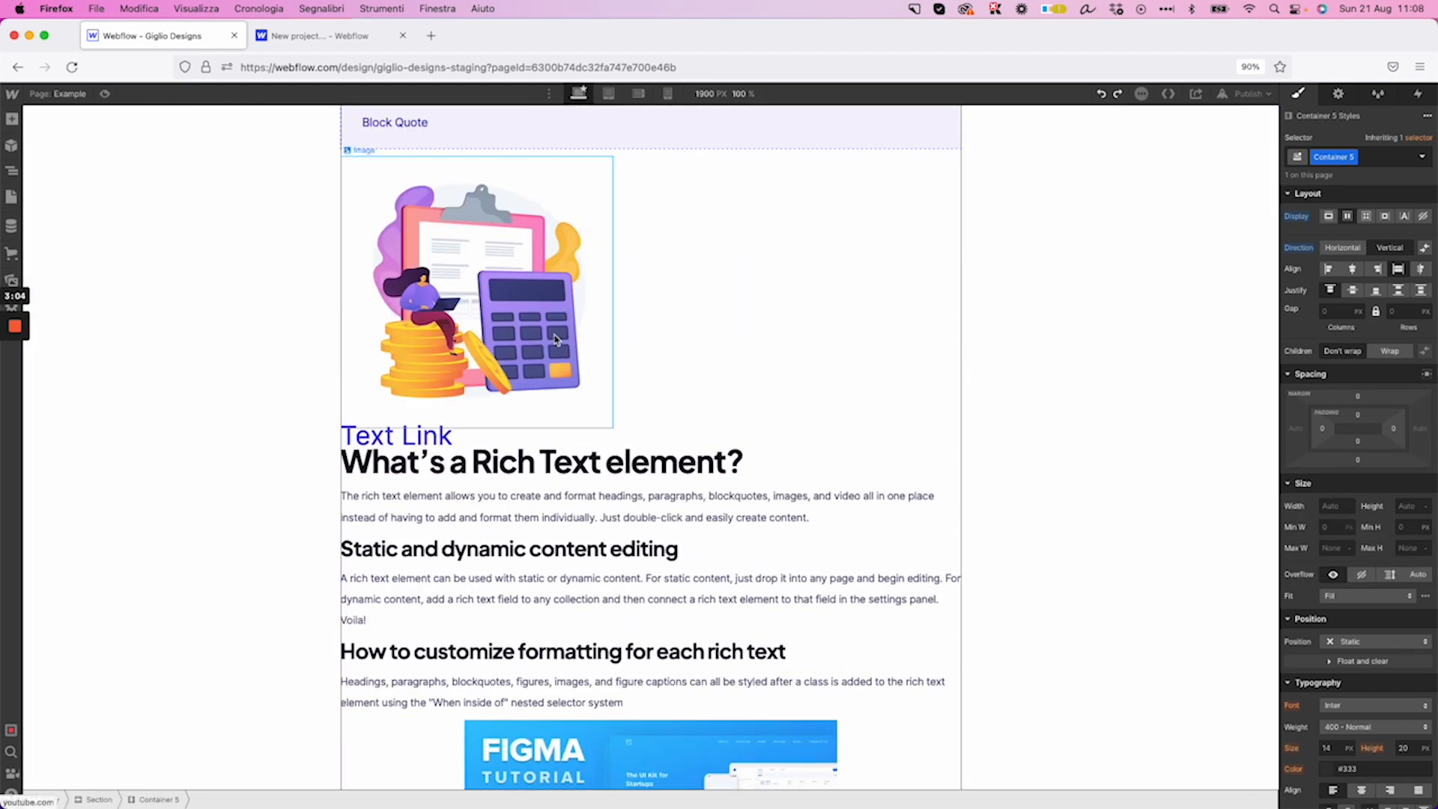
left_click(509, 300)
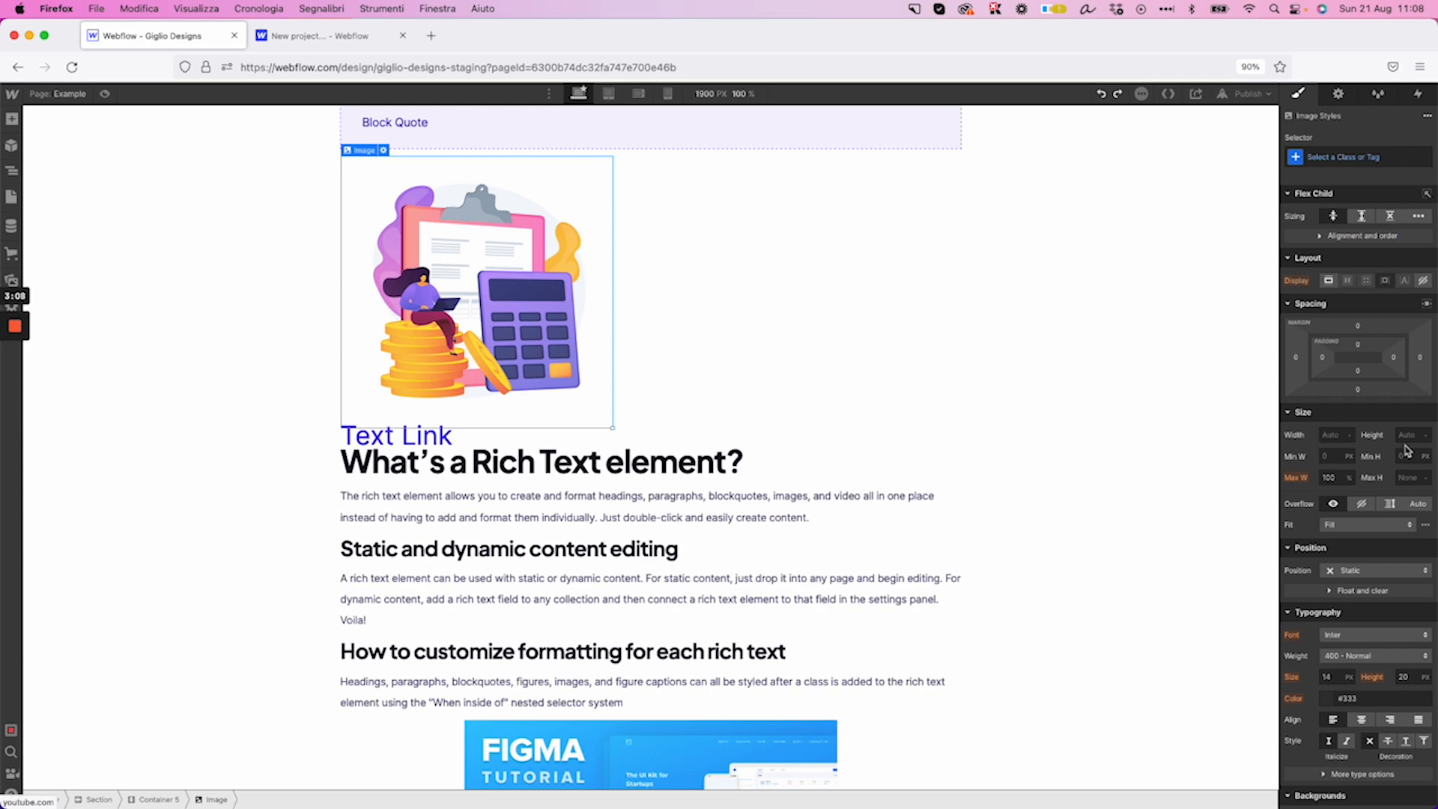
left_click(1335, 434)
key("Return")
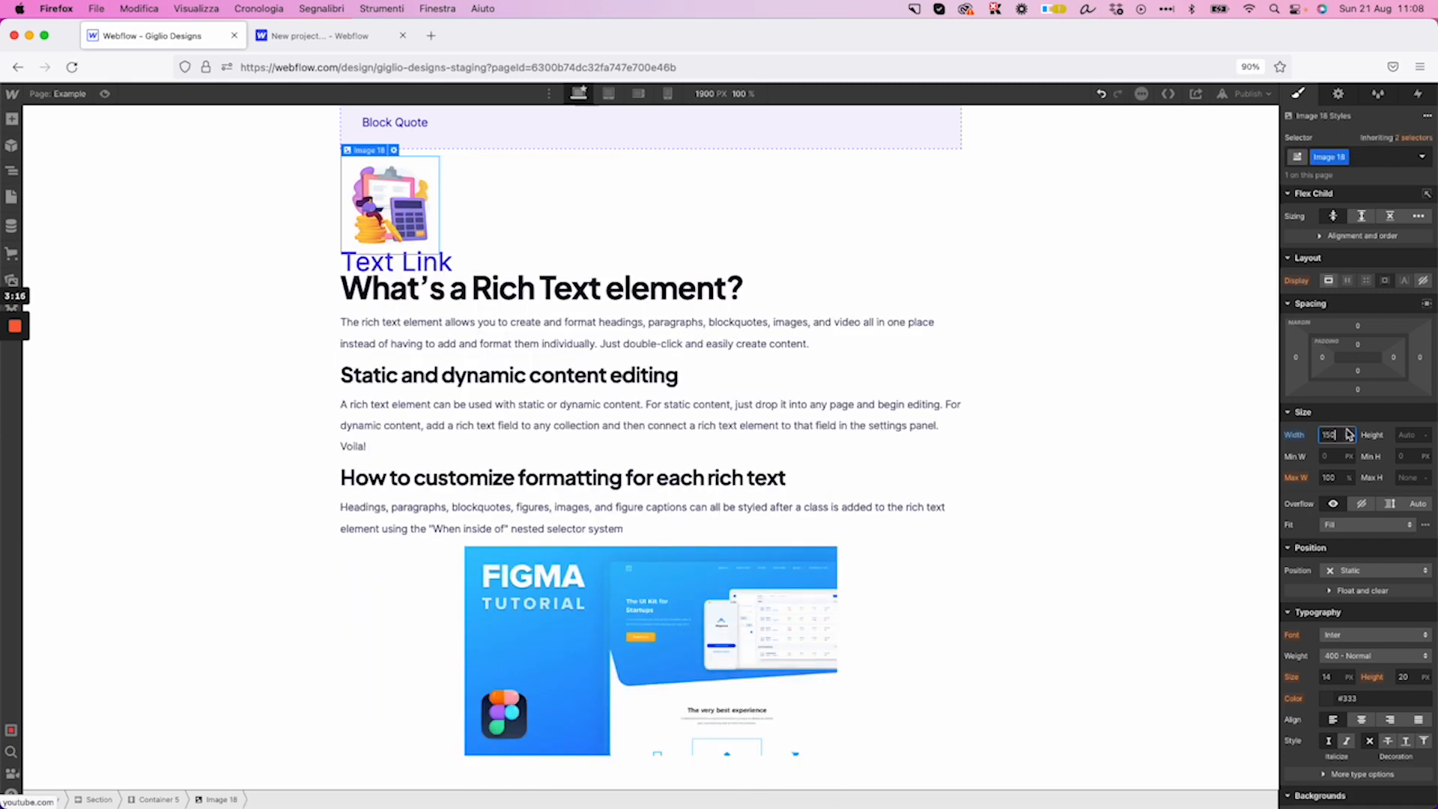
left_click(1411, 434)
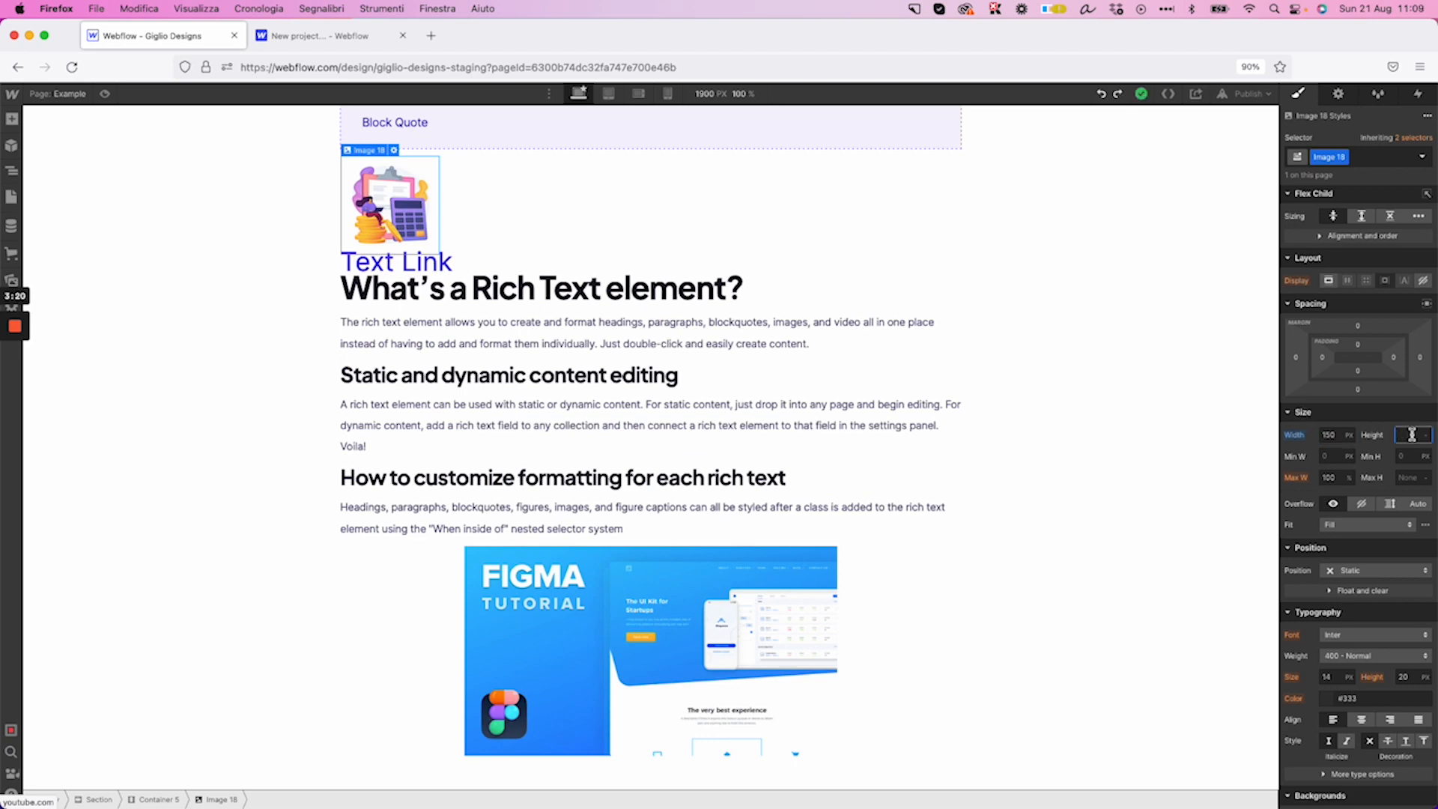
type("2")
key("Return")
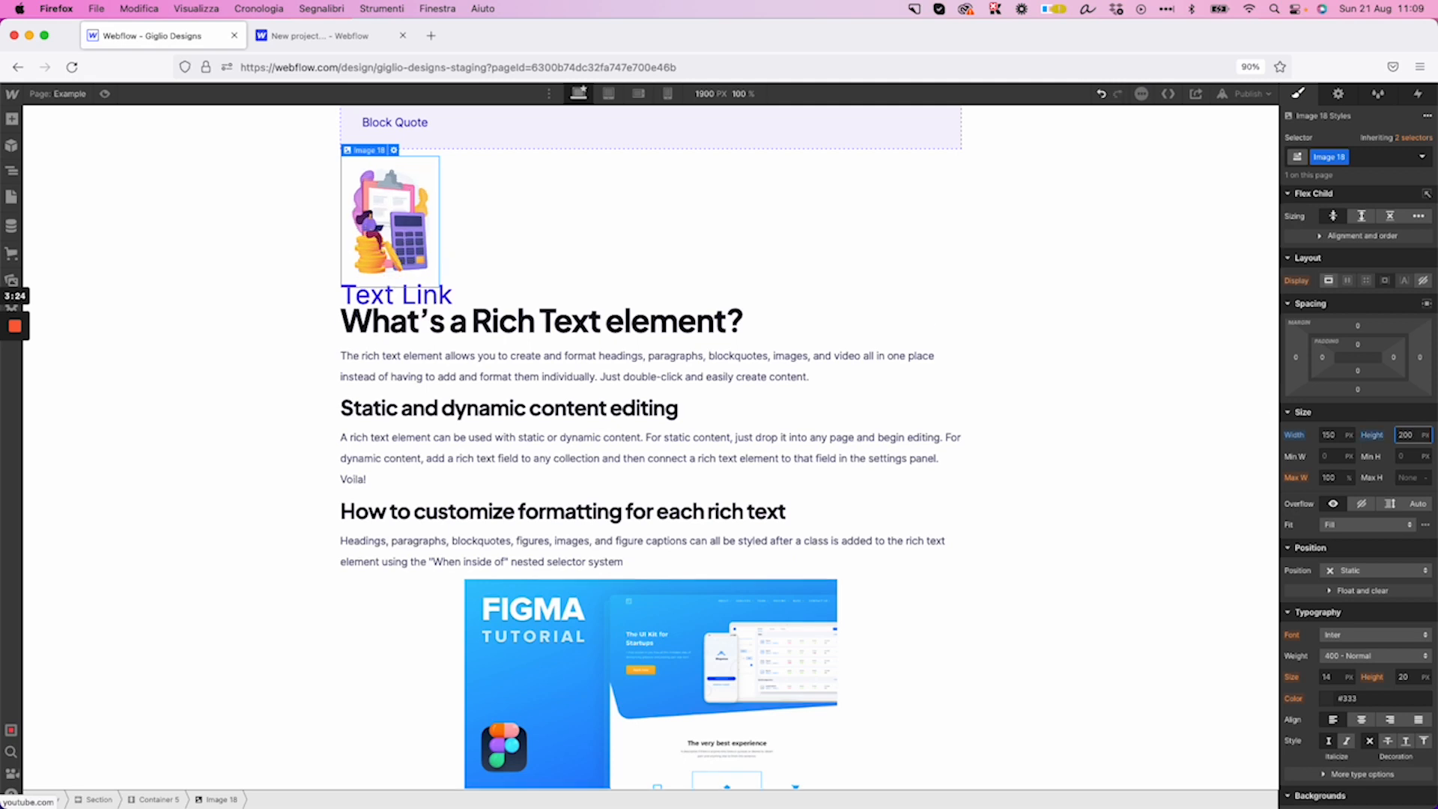
scroll(1399, 442, "down", 1)
scroll(1150, 421, "down", 1)
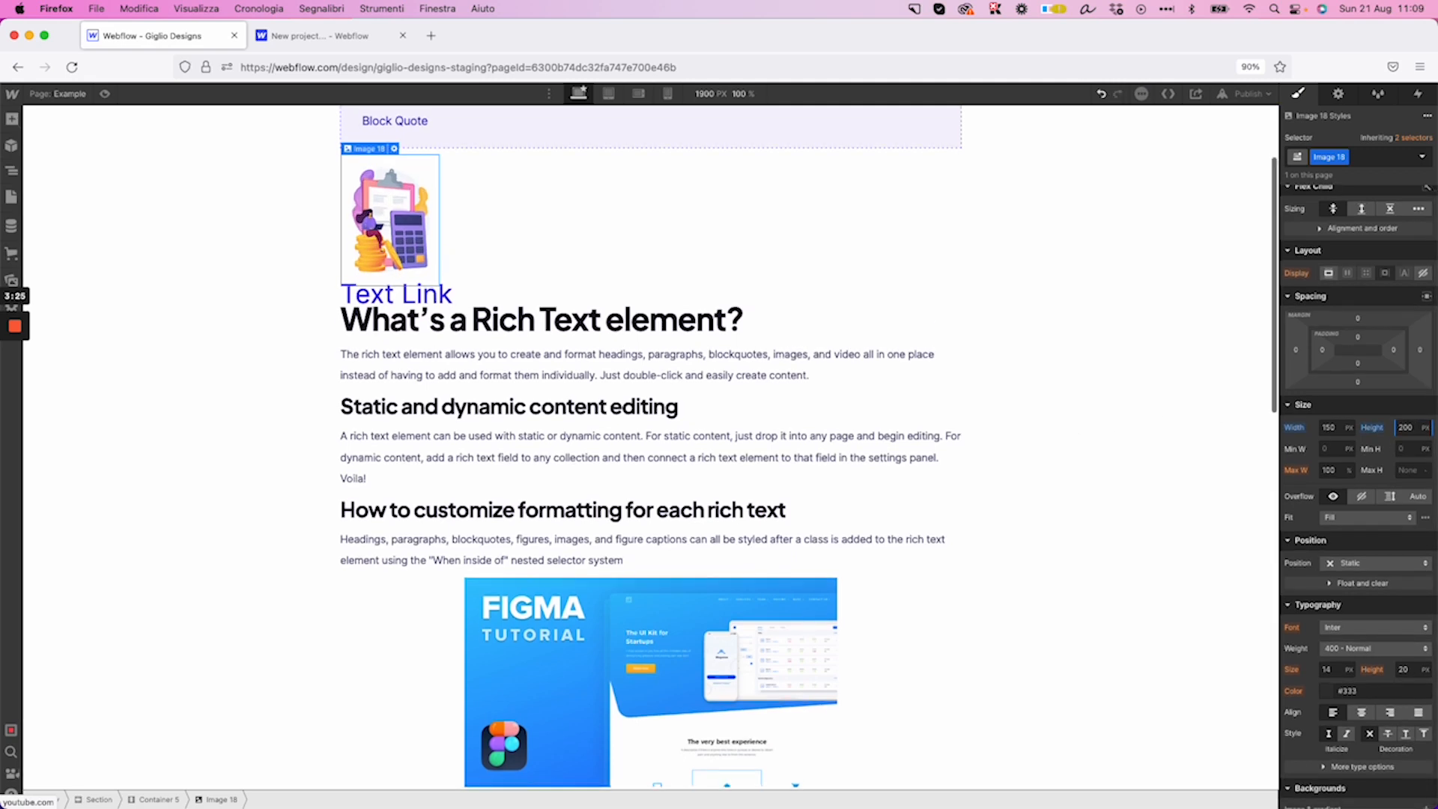
left_click(706, 324)
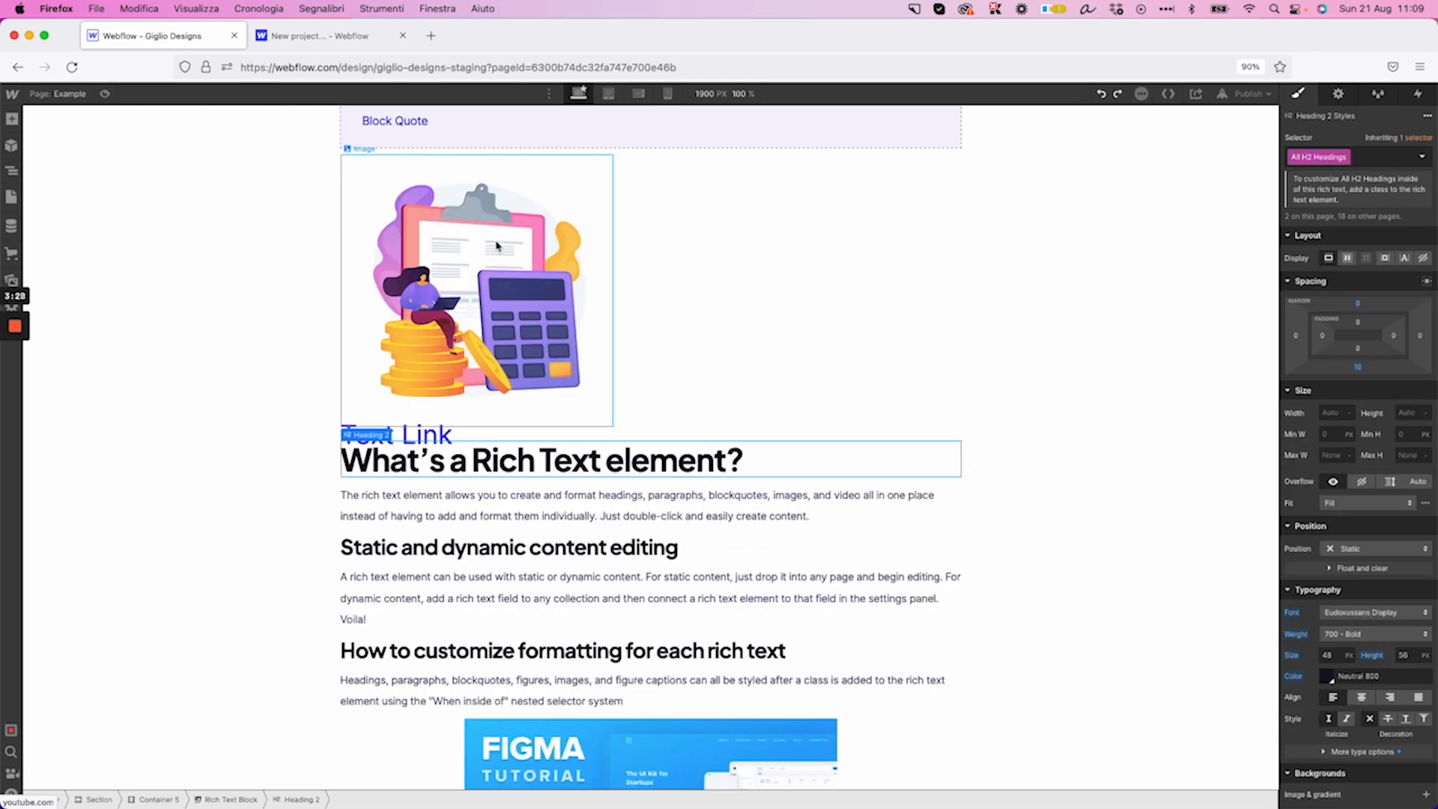
Reselect the clipboard illustration, try hidden overflow on it, and return the overflow to visible
left_click(497, 246)
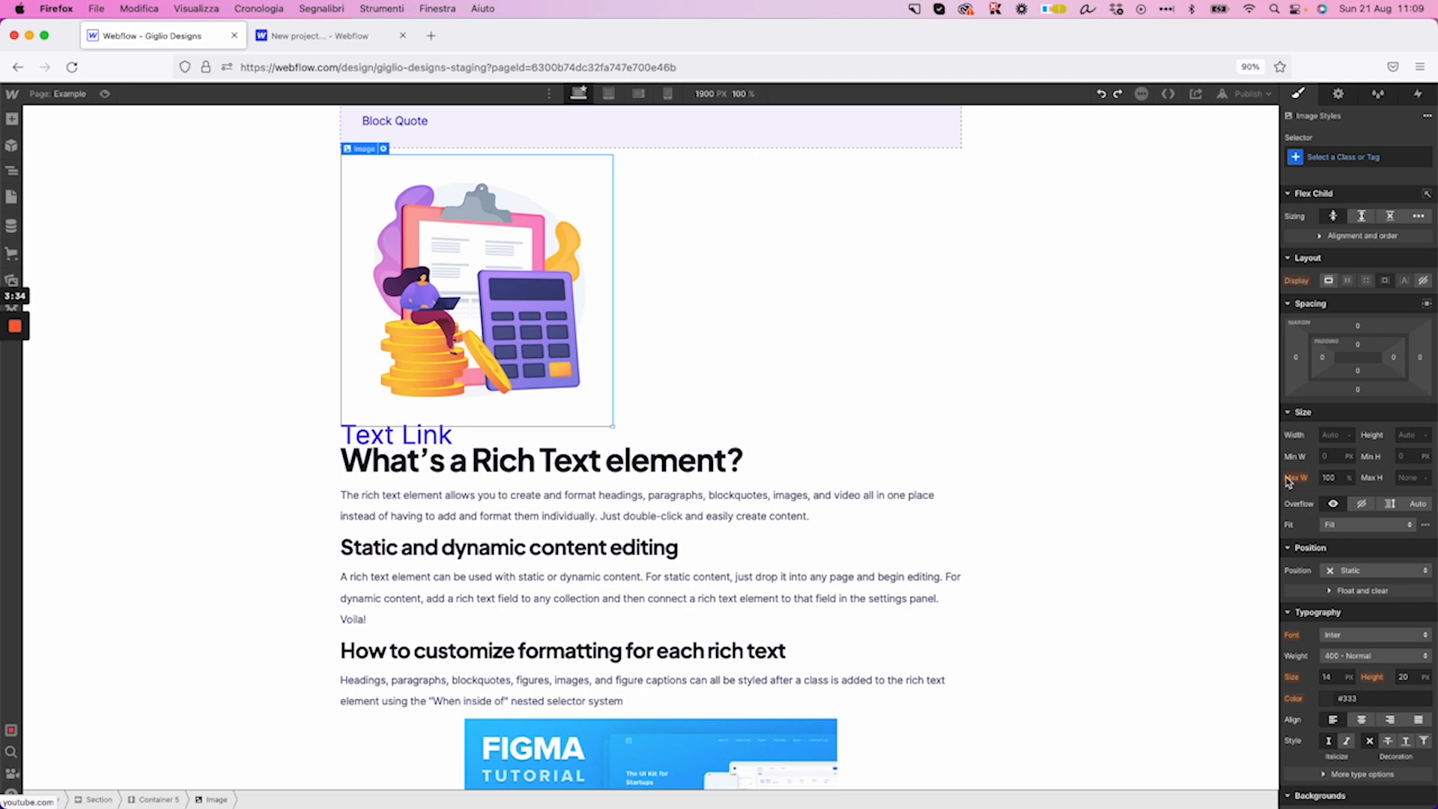
left_click(1362, 509)
left_click(1336, 504)
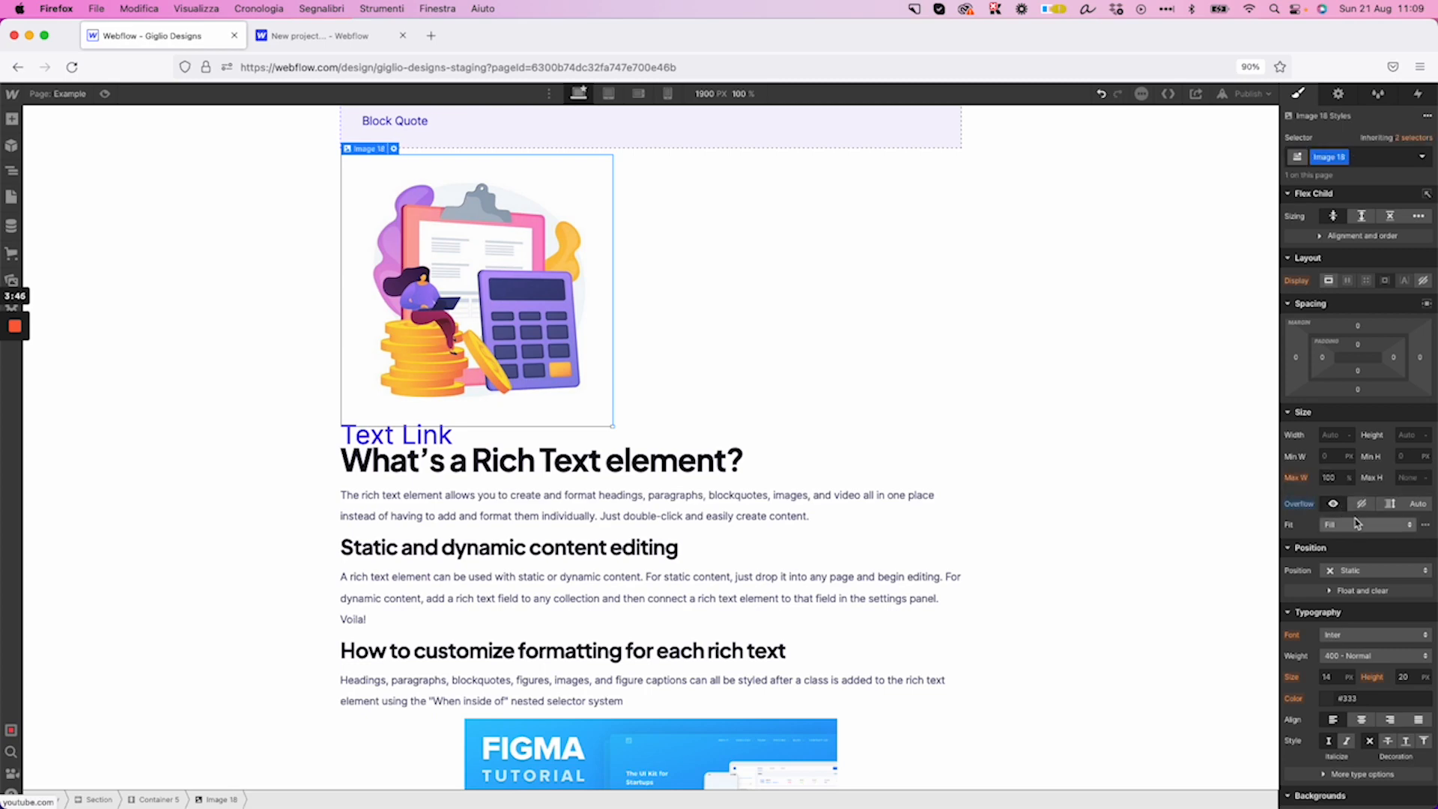
Check which style settings are offered for the image, the rich text heading and the paragraph below it
scroll(1354, 528, "down", 3)
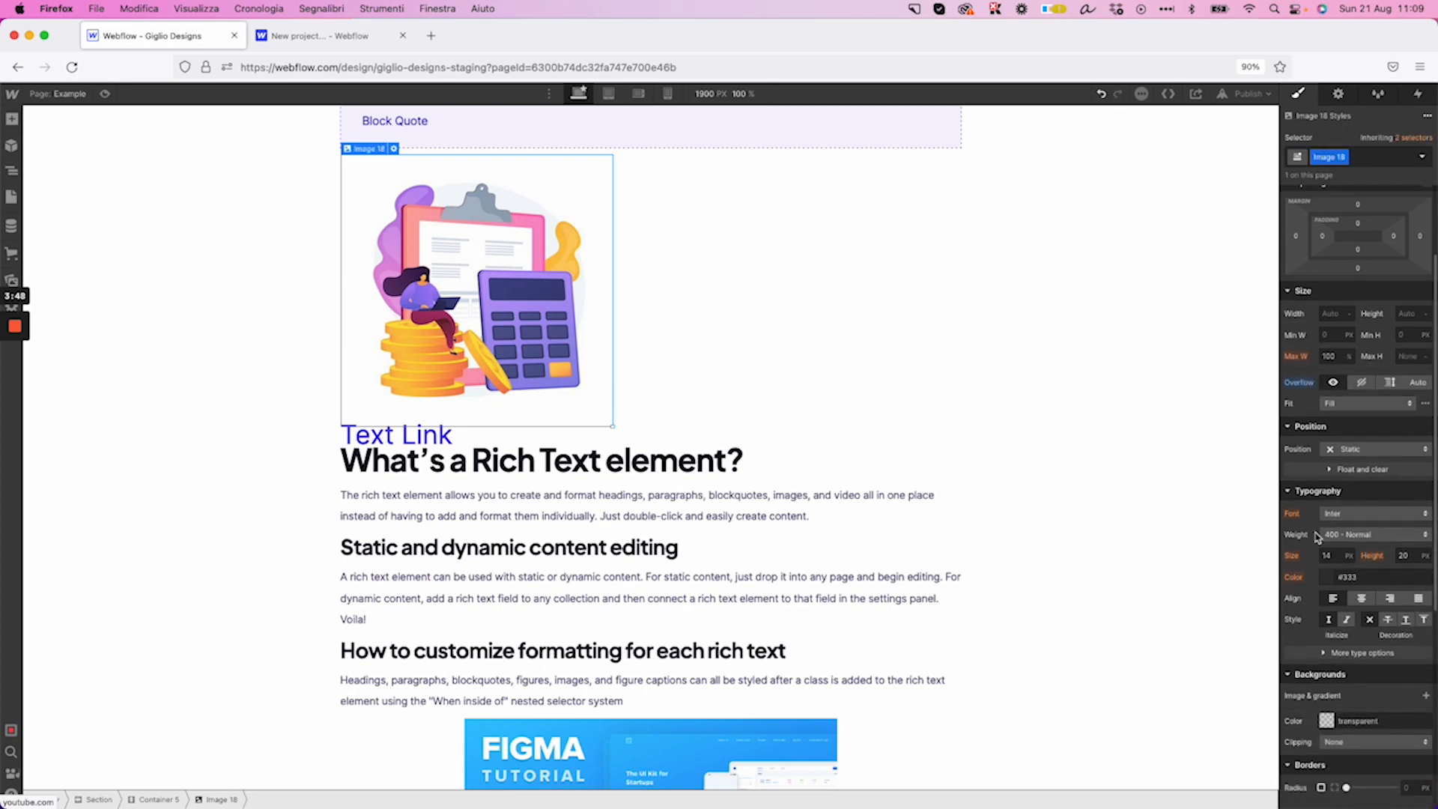
left_click(632, 471)
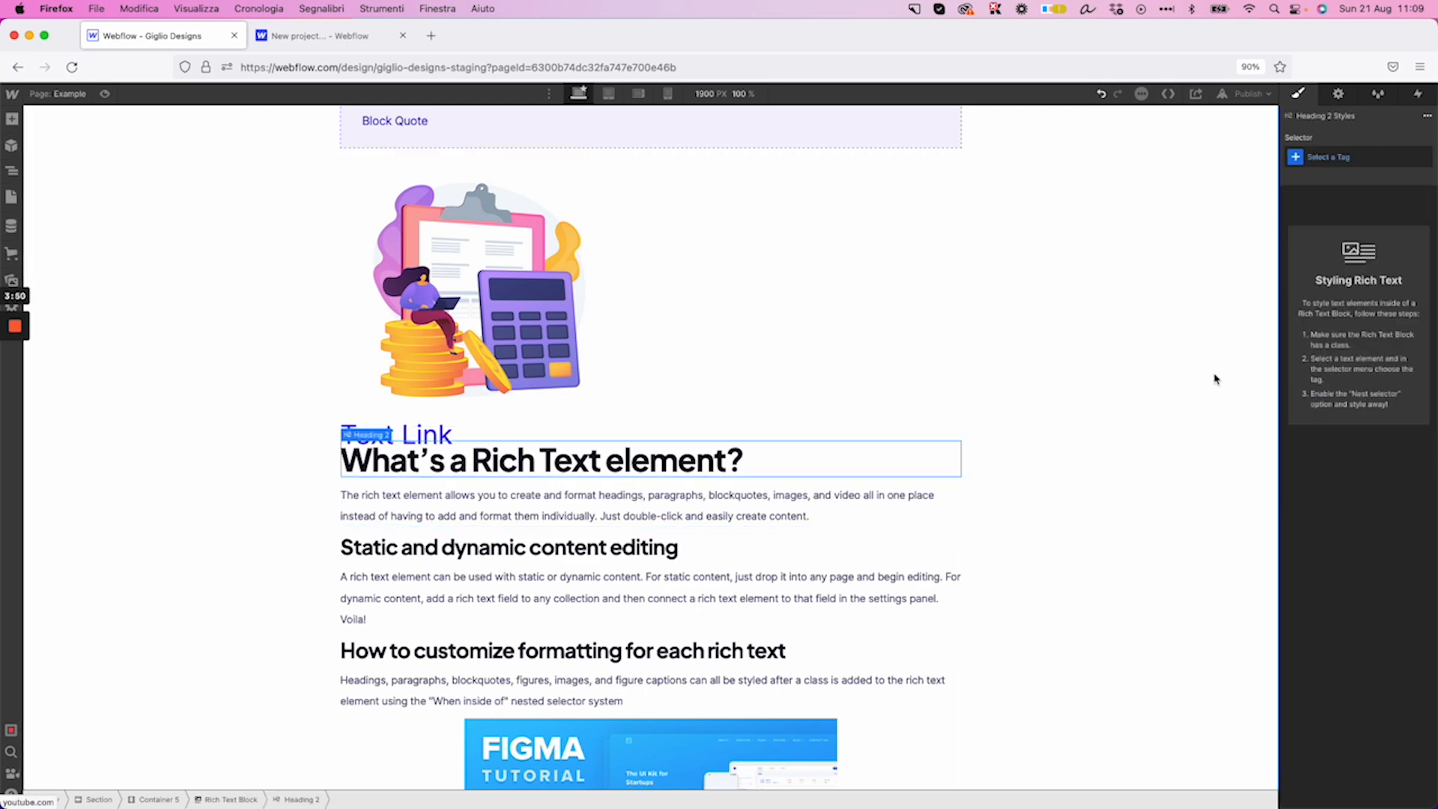
left_click(747, 516)
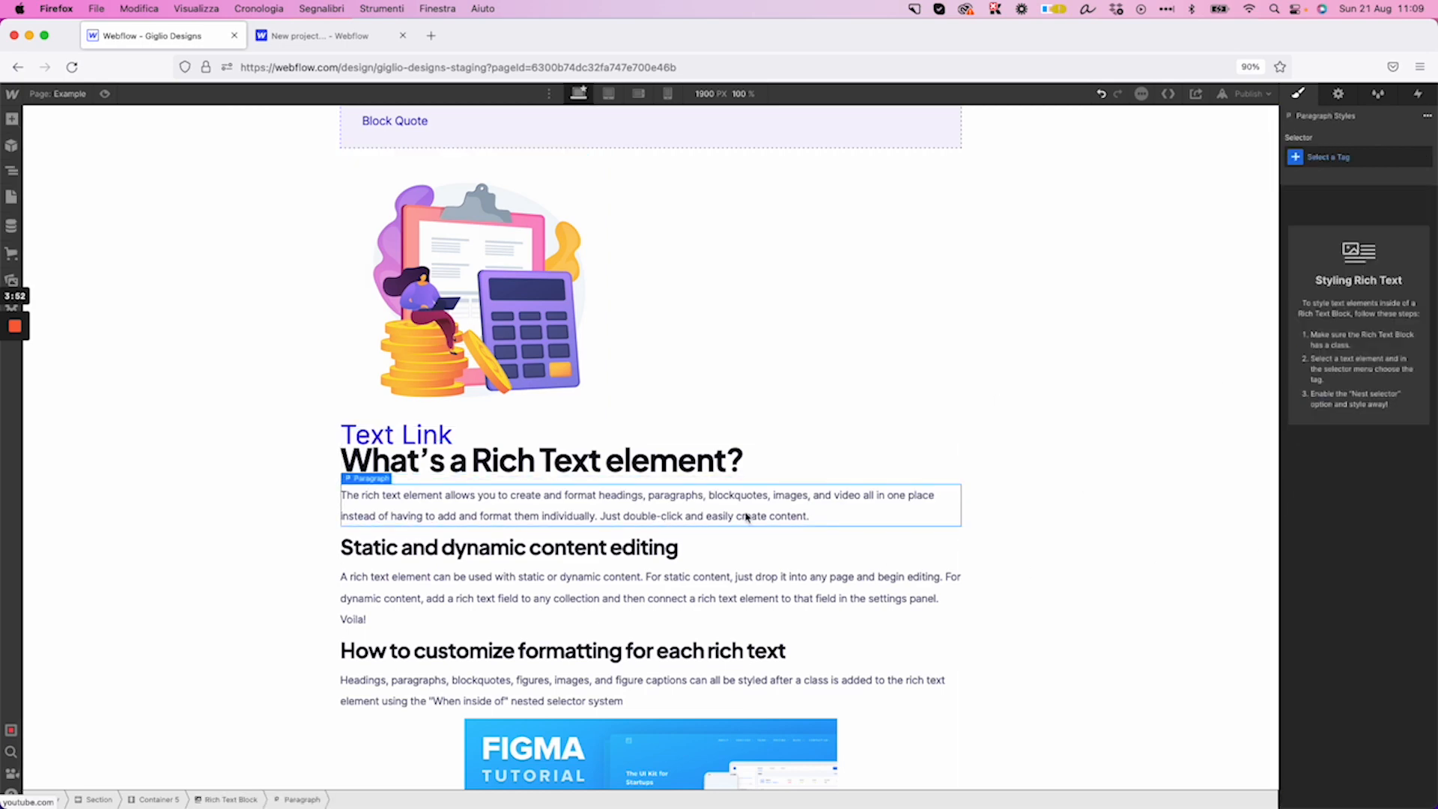
left_click(739, 446)
scroll(741, 442, "up", 4)
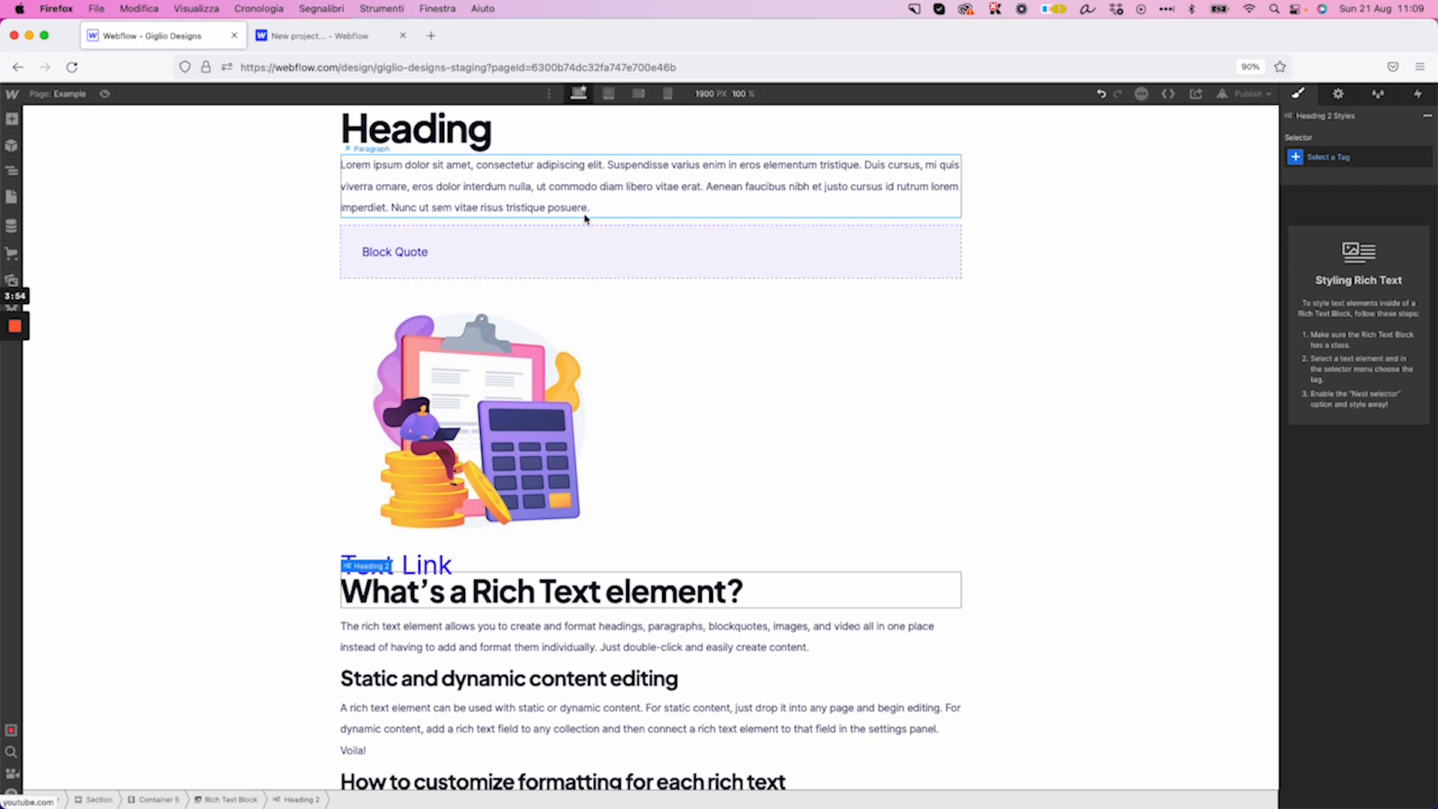
Insert a Text Block element directly below the clipboard illustration
left_click(592, 330)
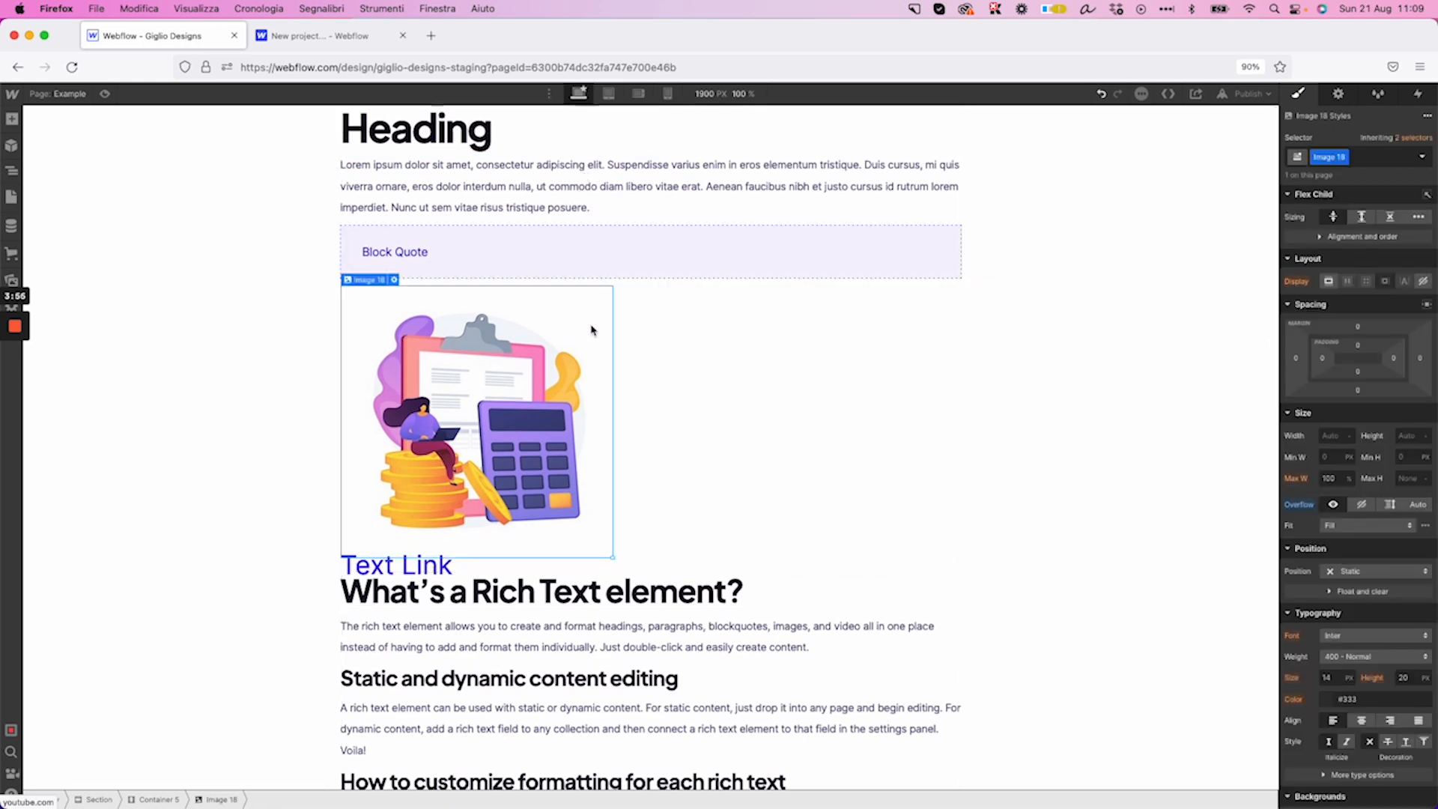
key("super+e")
type("text")
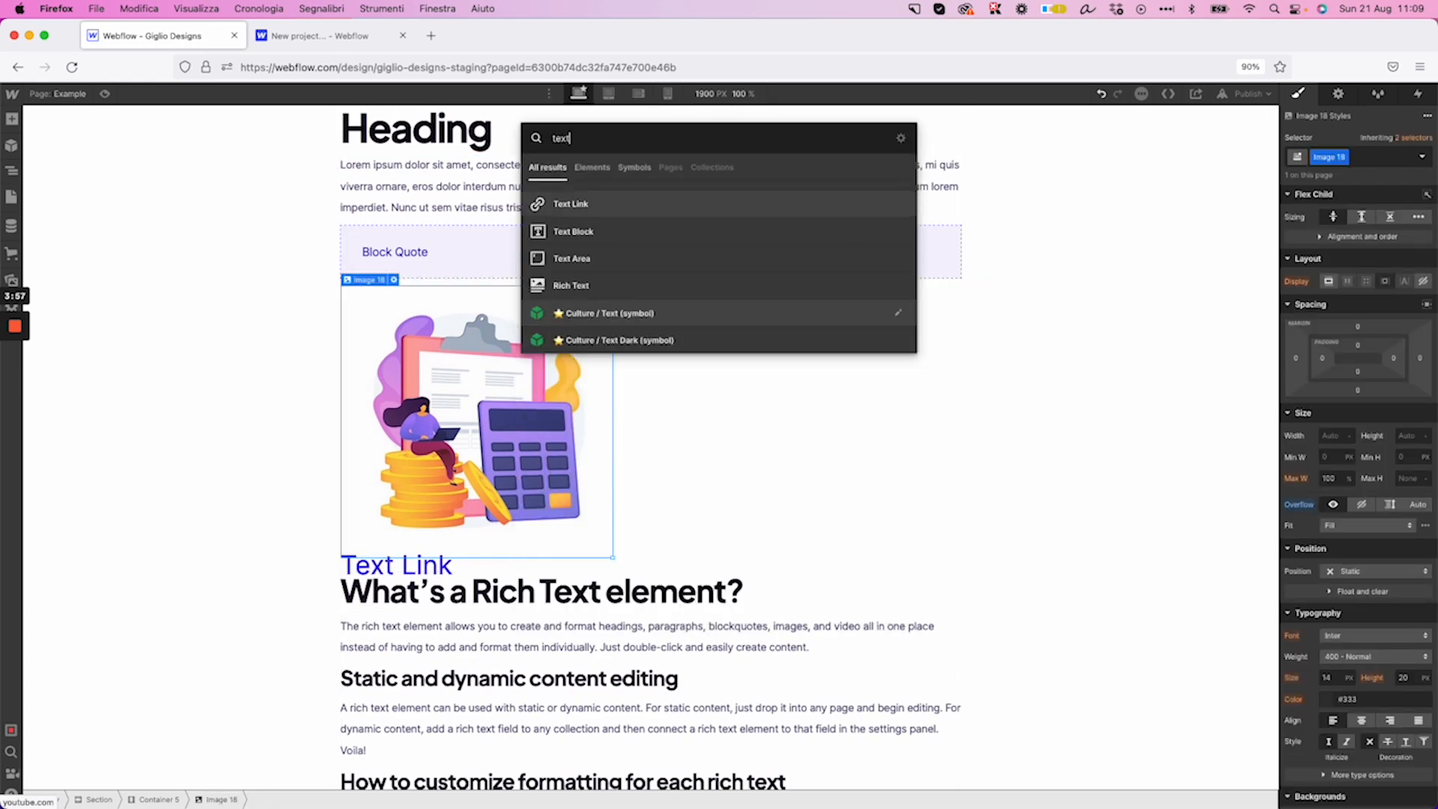
left_click(601, 232)
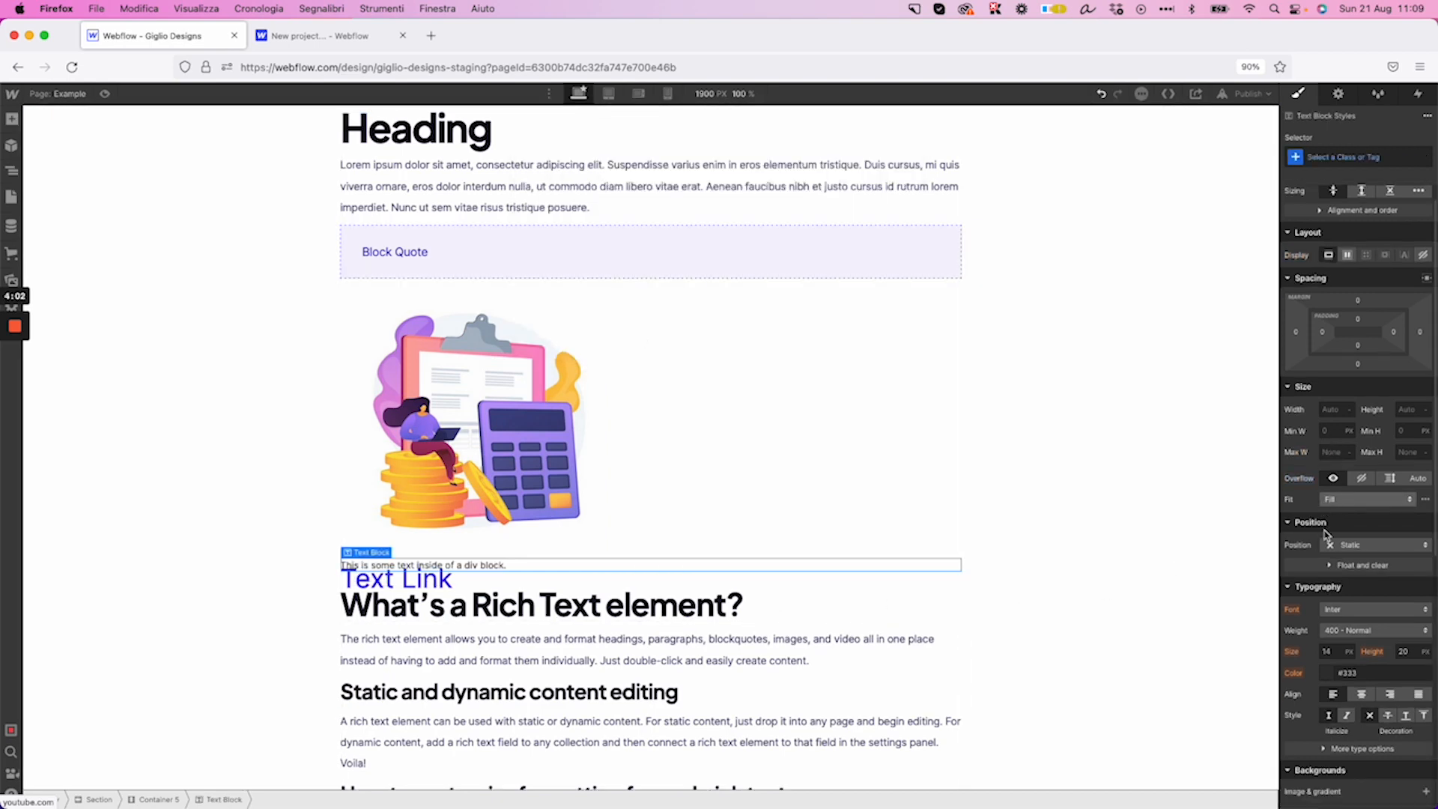
Set the new text block's font weight to 700 - Bold and its font size to 40 px
scroll(1324, 533, "down", 3)
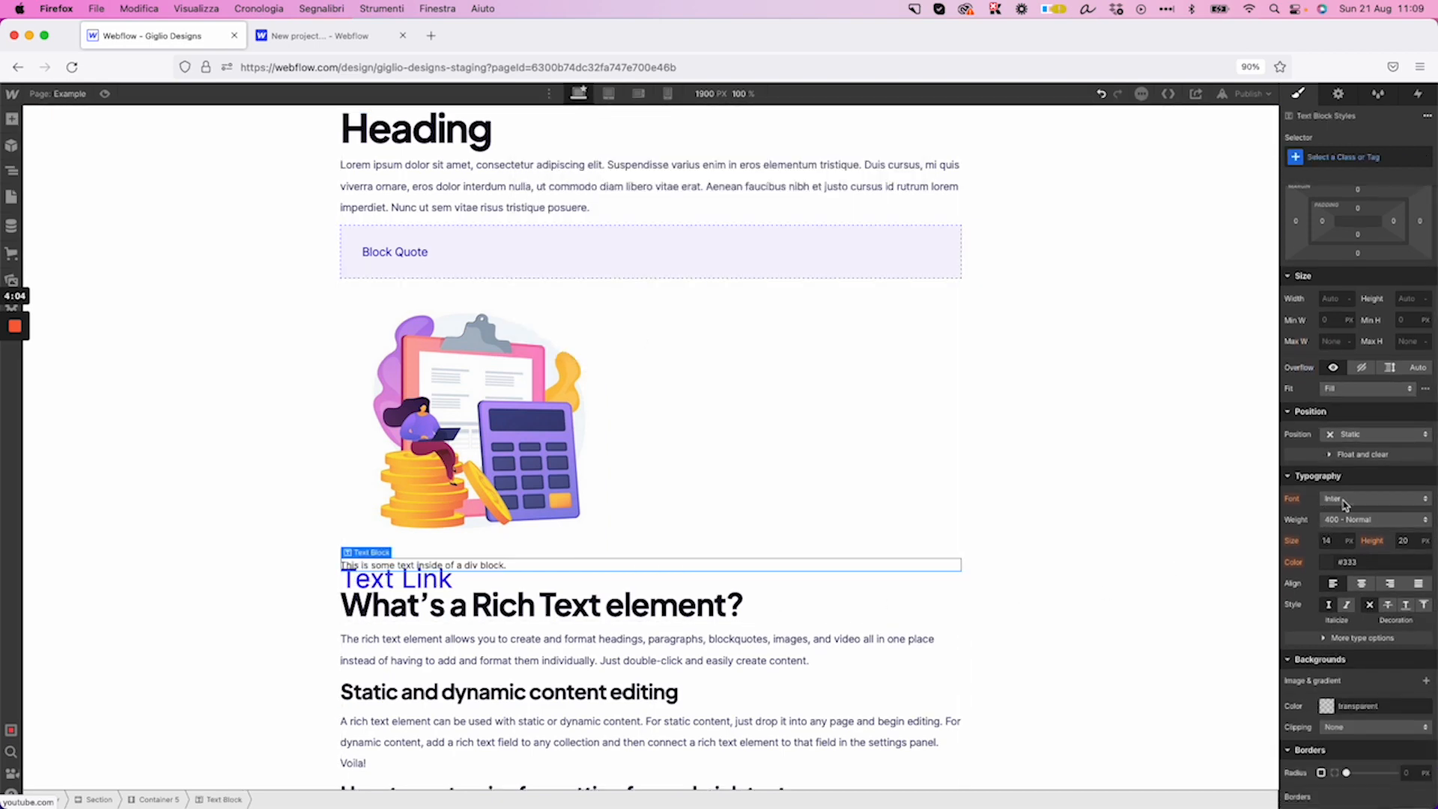
left_click(1344, 502)
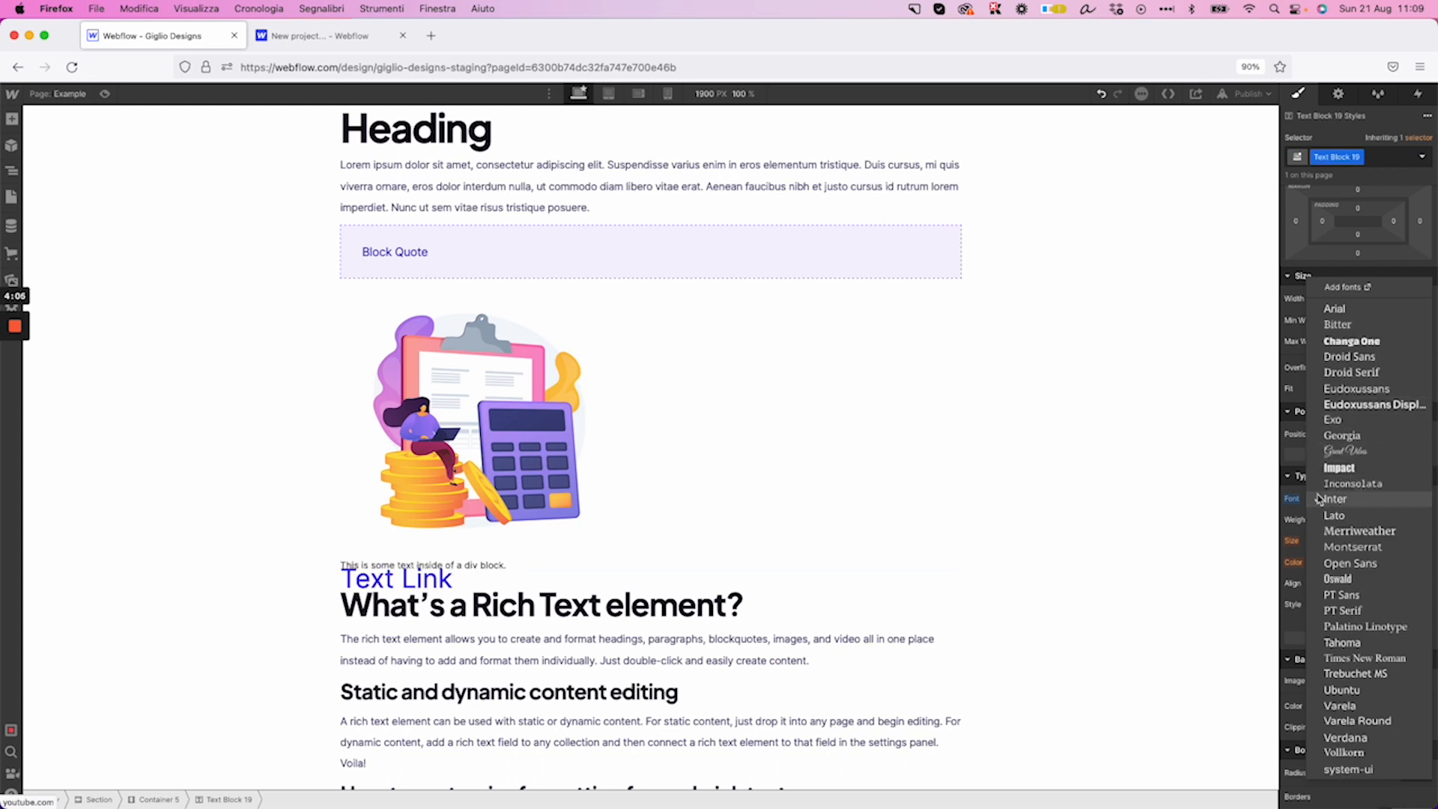
left_click(1321, 499)
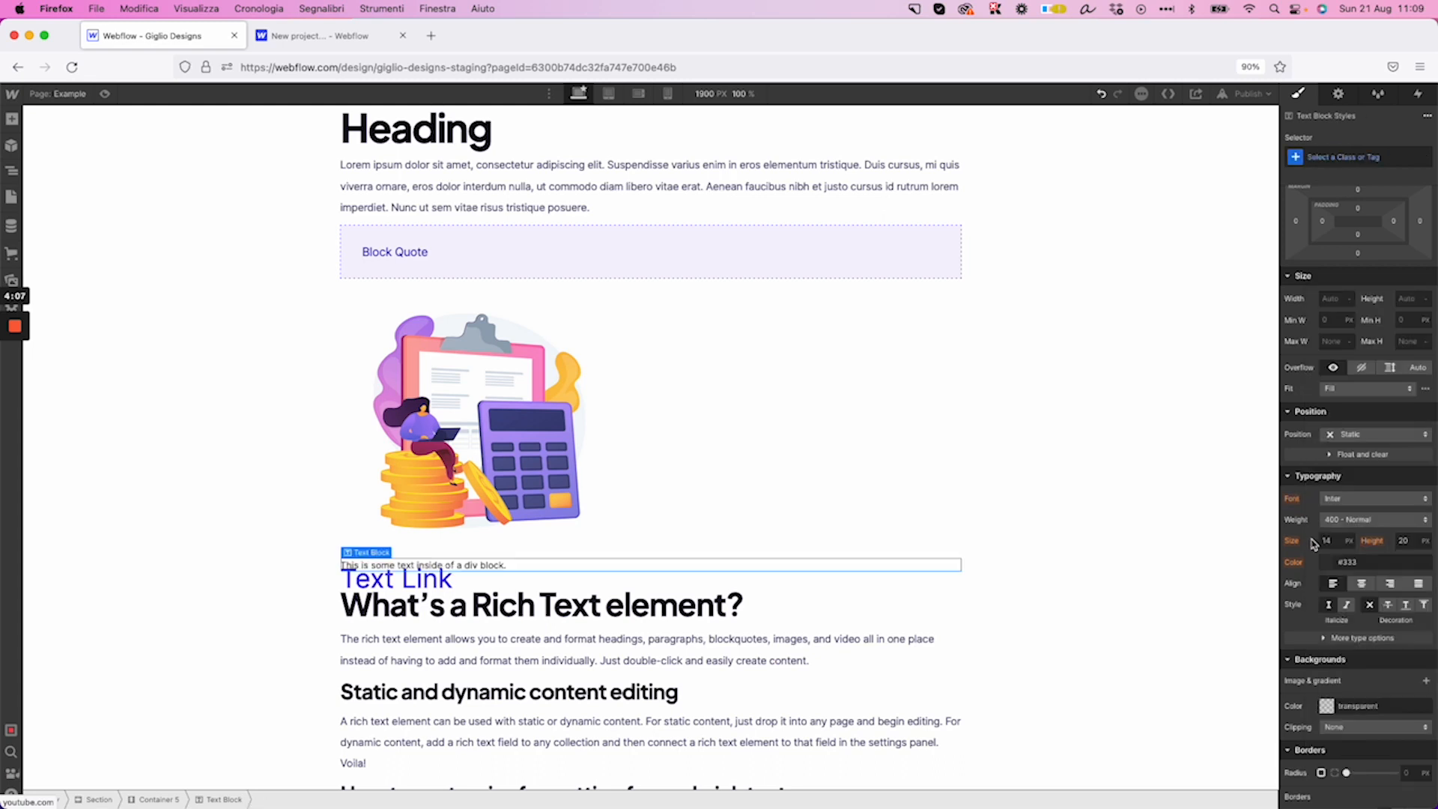
left_click(1357, 519)
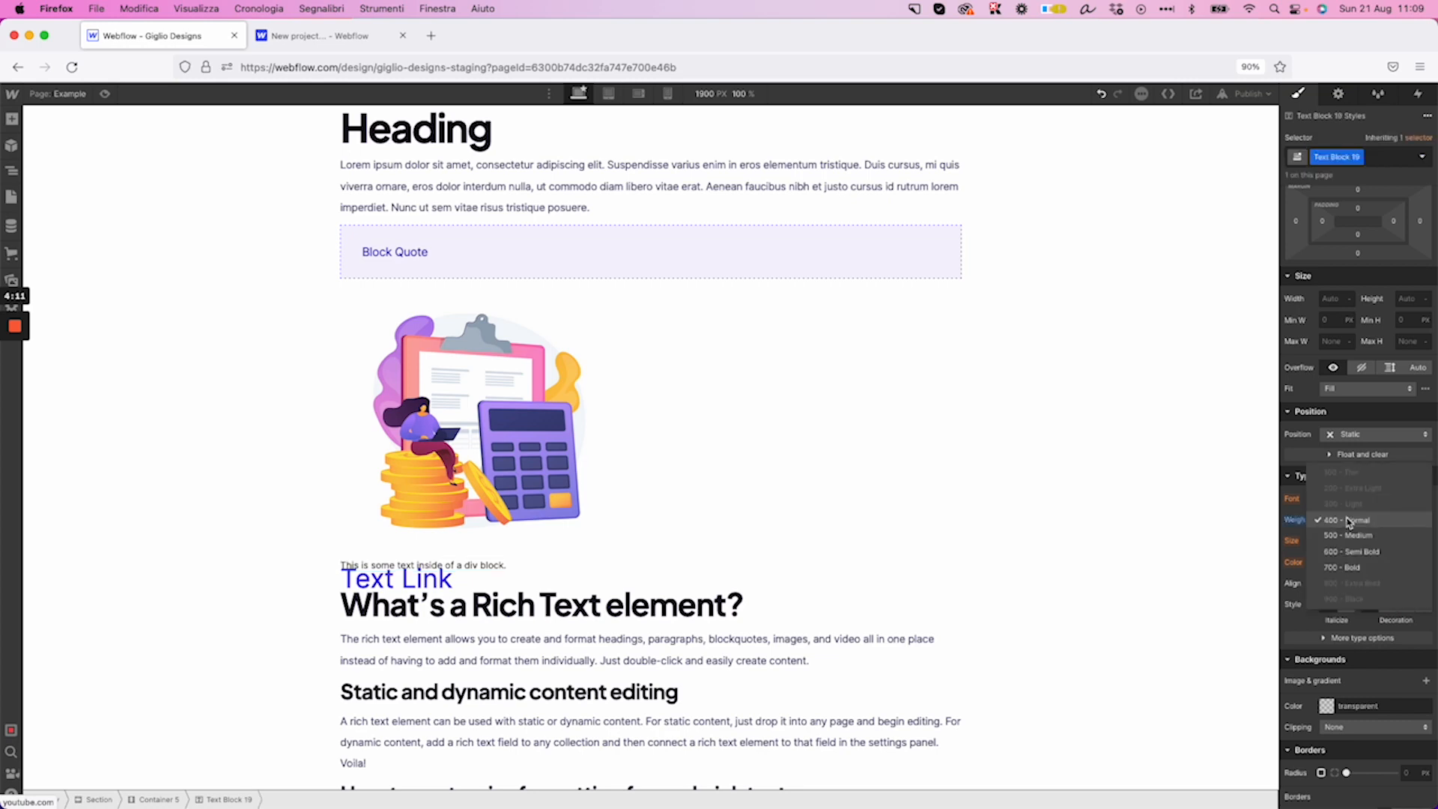
left_click(1359, 568)
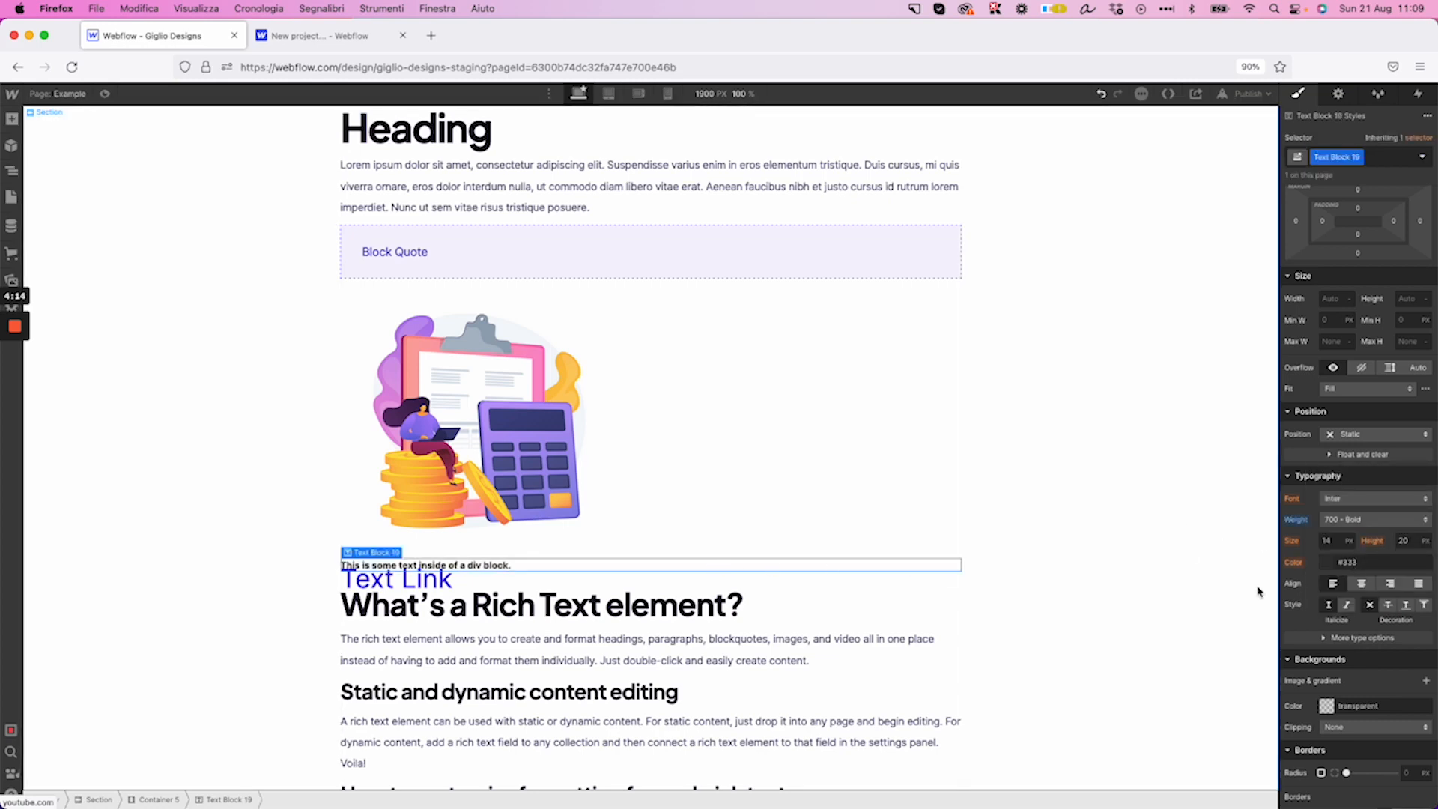
left_click(1334, 539)
type("40")
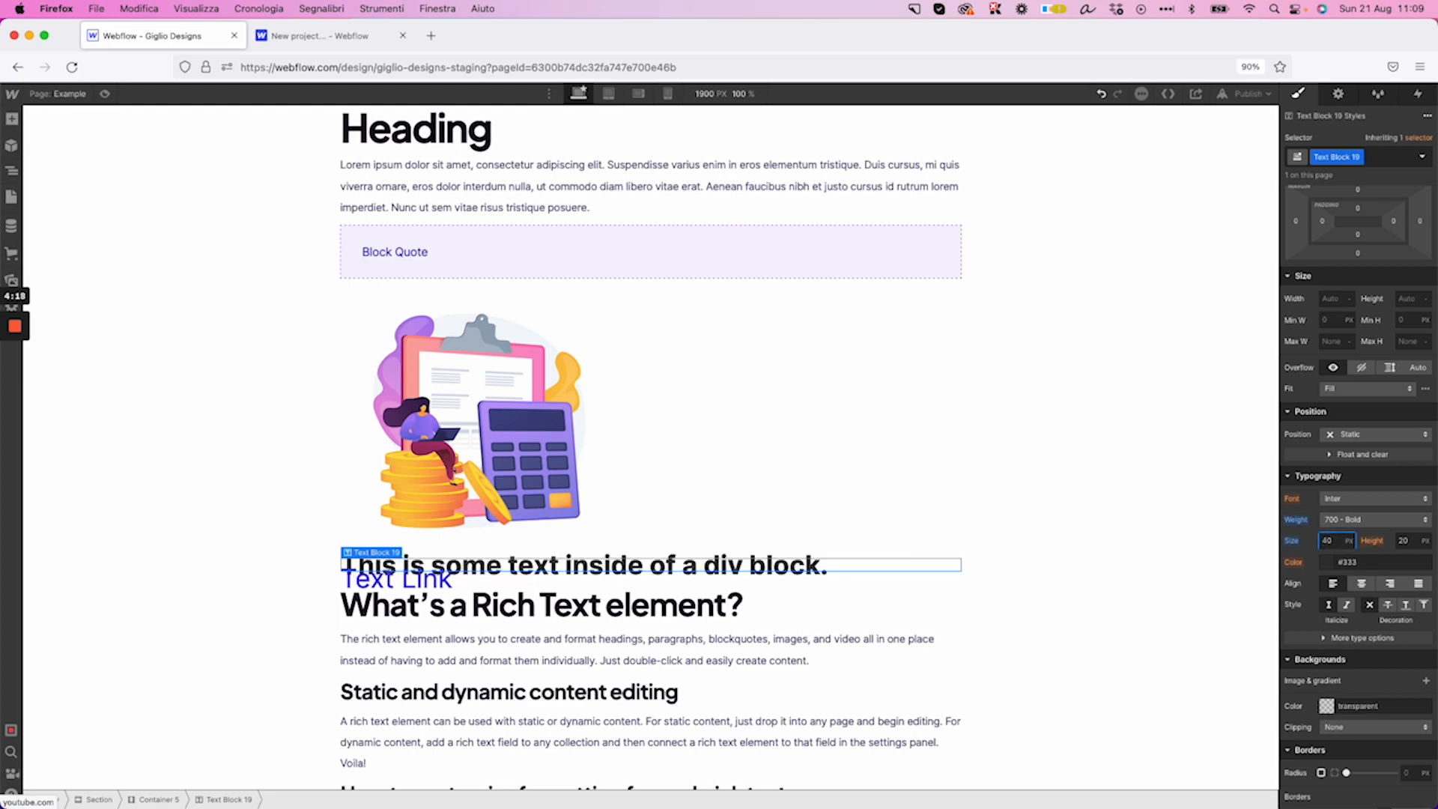
Add several blank lines after the sentence in the text block
double_click(860, 565)
key("Return")
key("Return")
key("Return")
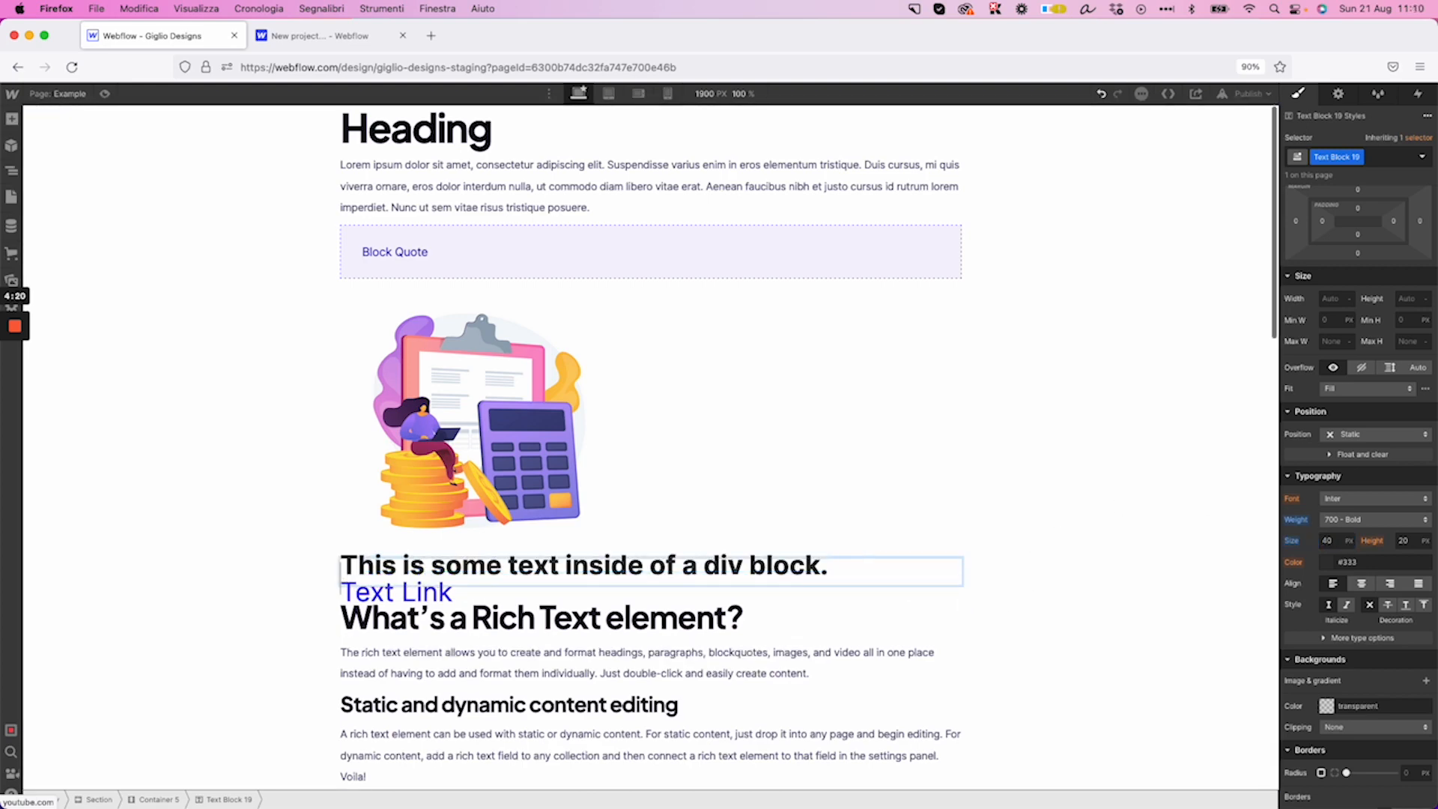
key("Return")
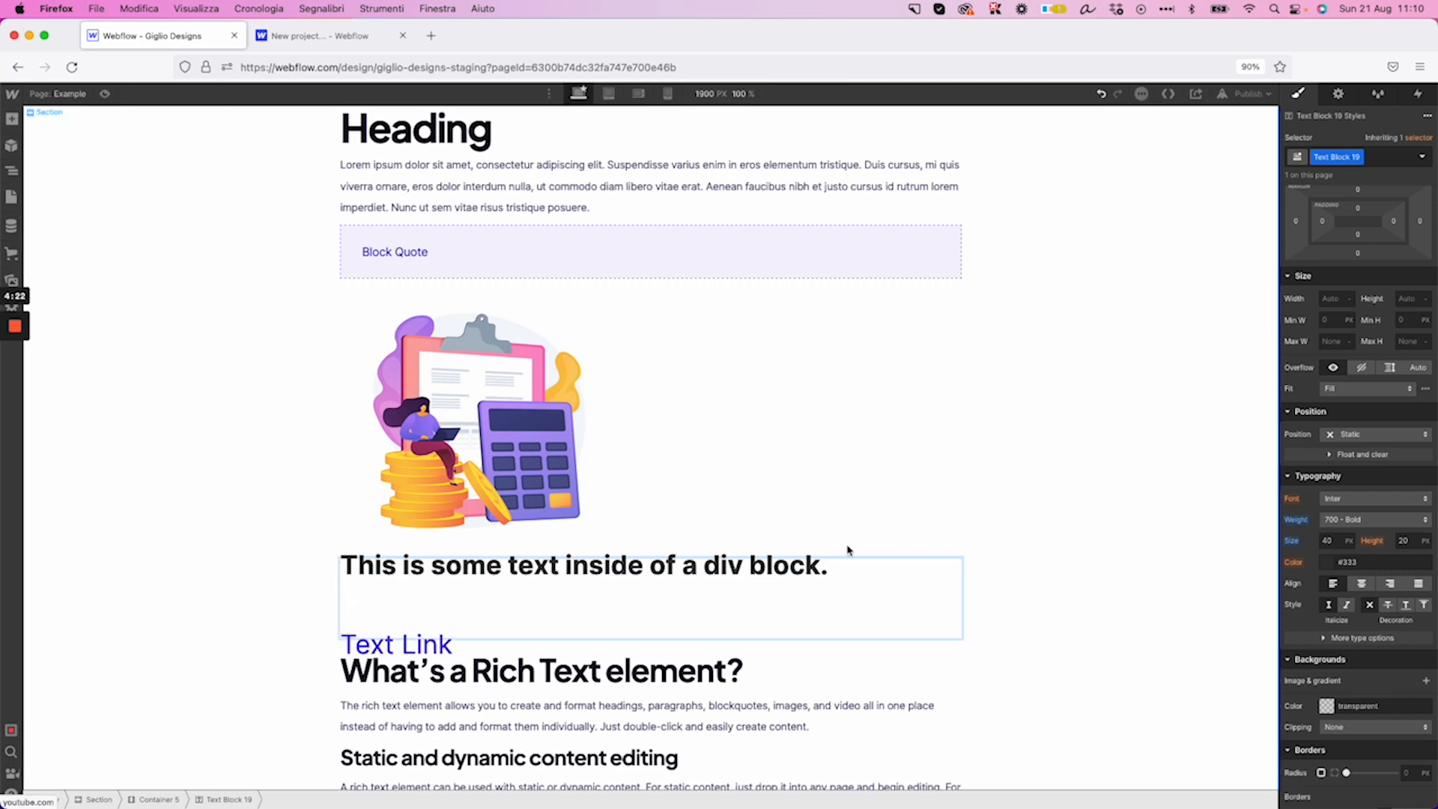
key("Escape")
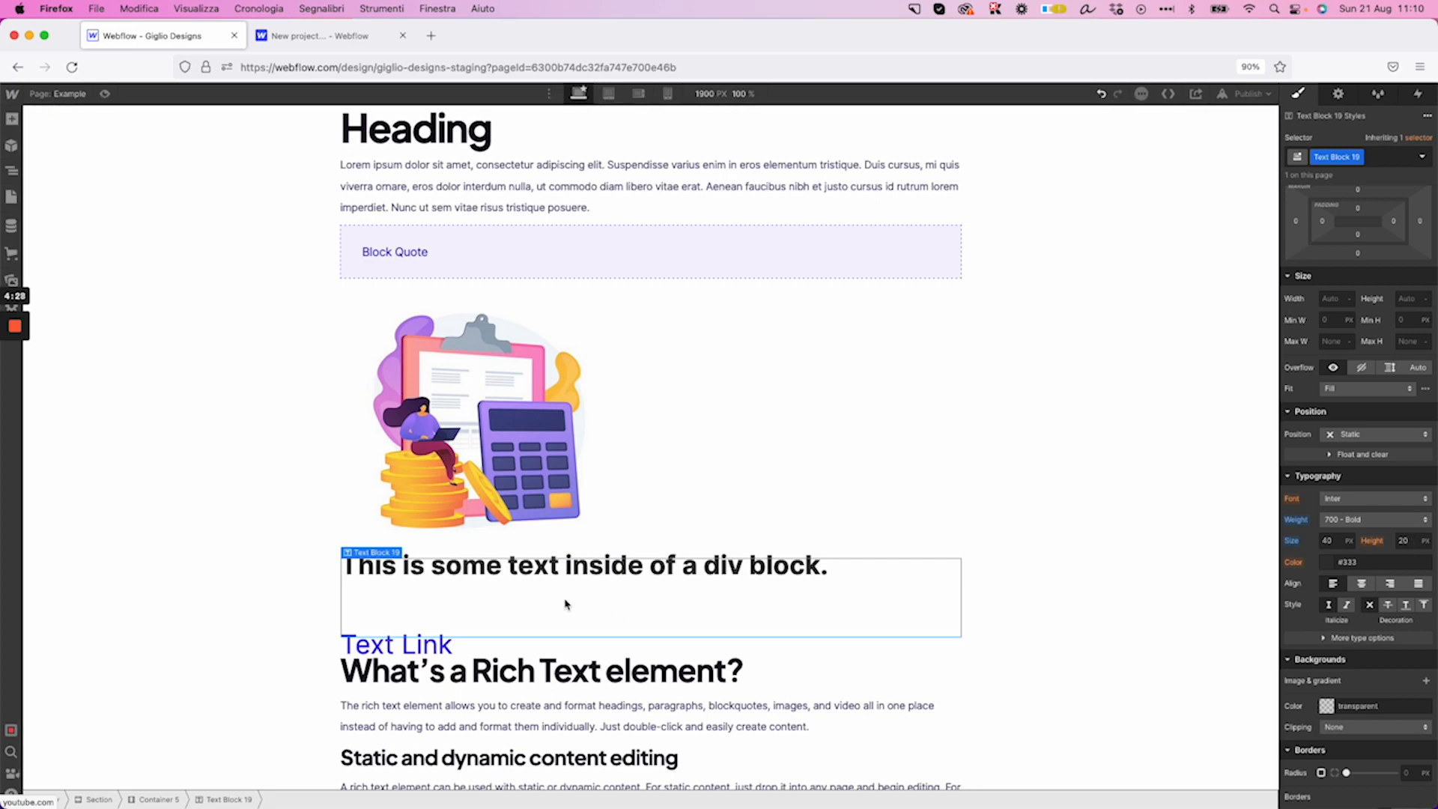
Compare centre and right alignment on the text block, and return it to left alignment
left_click(1361, 583)
left_click(1390, 583)
left_click(1333, 583)
Try italics and a strikethrough on the text block, and return it to regular text without decoration
scroll(1408, 611, "down", 1)
left_click(1348, 546)
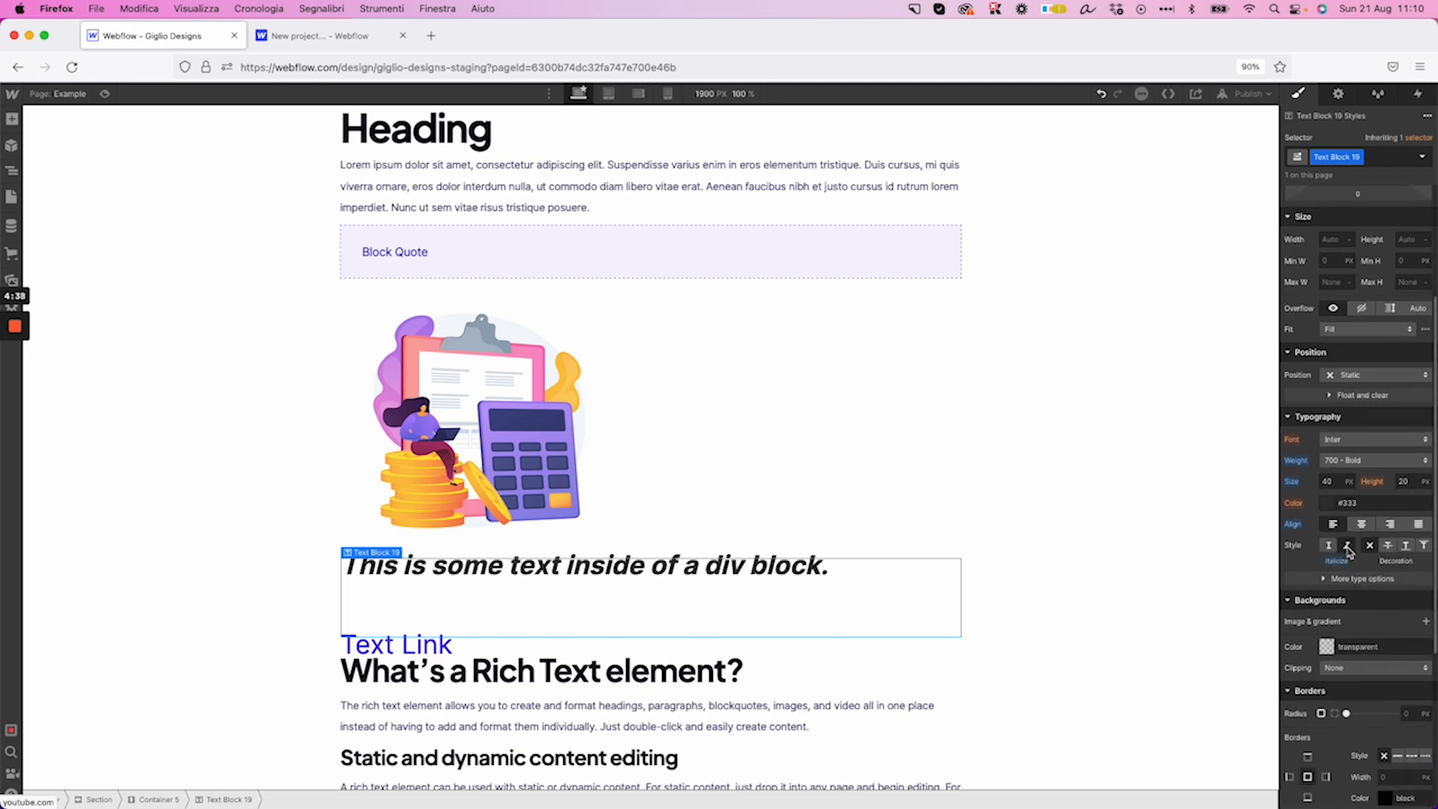
left_click(1347, 547)
left_click(1389, 546)
left_click(1374, 547)
Give the text block a Royal Blue Dark background, and adjust its hue and opacity to rgba(72, 33, 181, 0.25)
scroll(1393, 563, "down", 3)
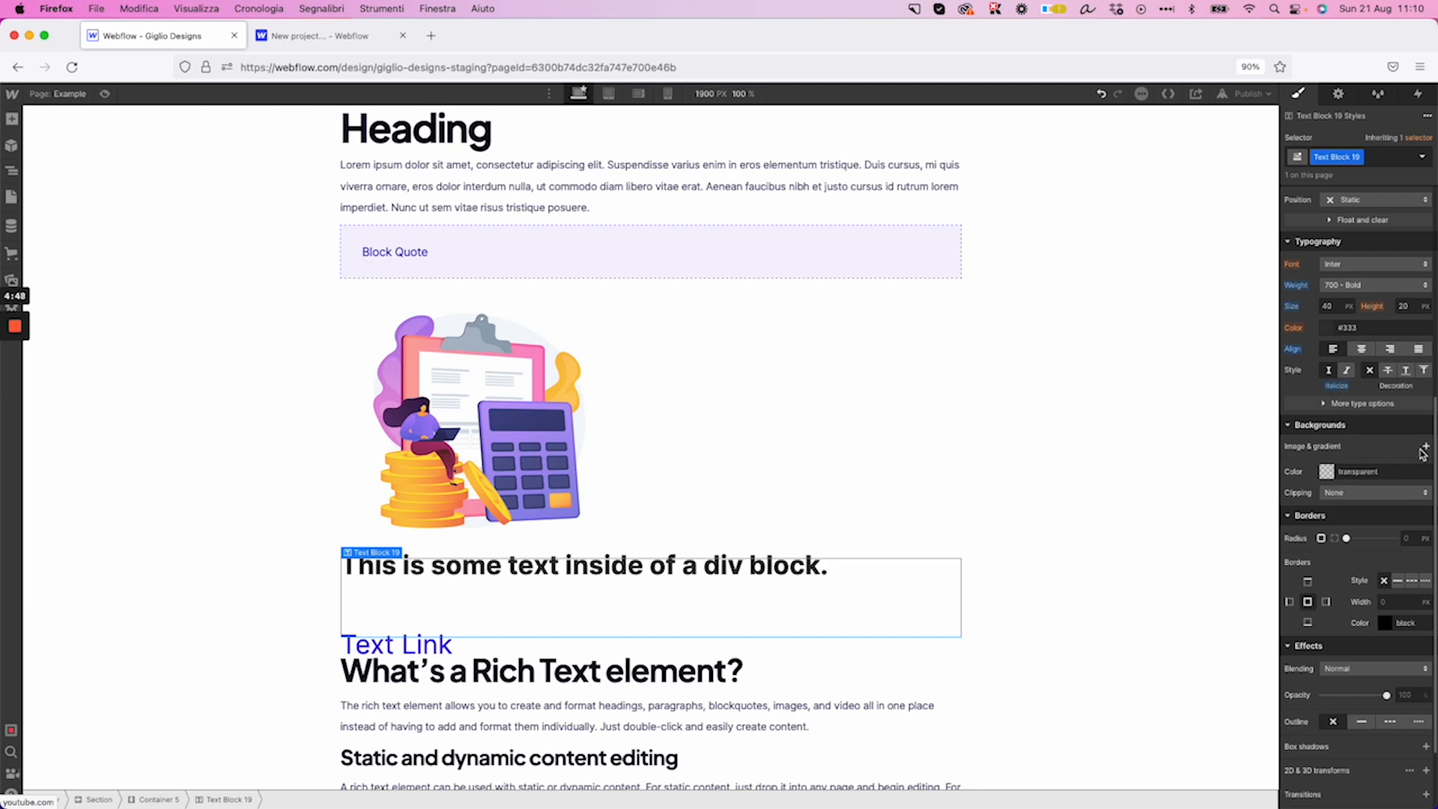
left_click(1326, 472)
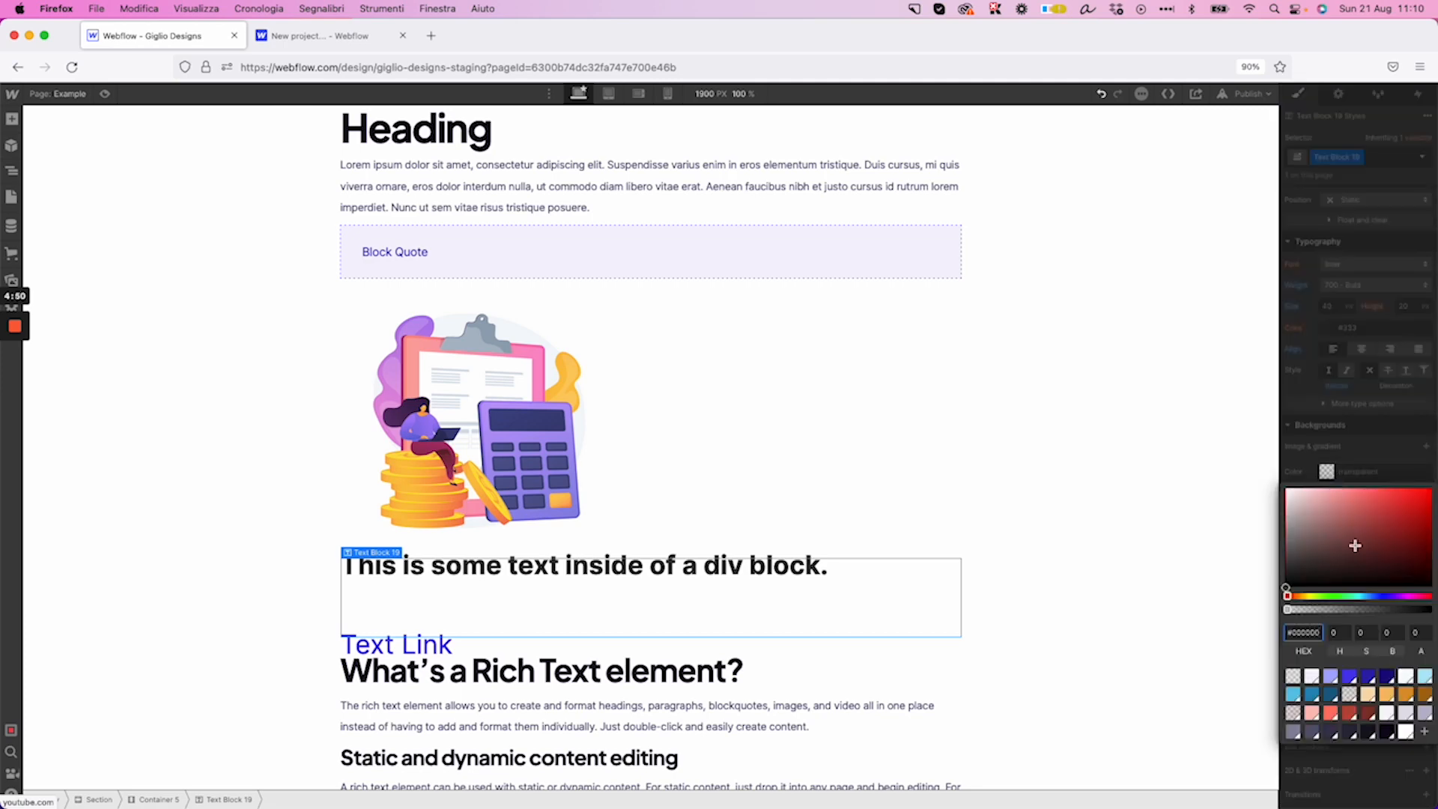
left_click(1369, 677)
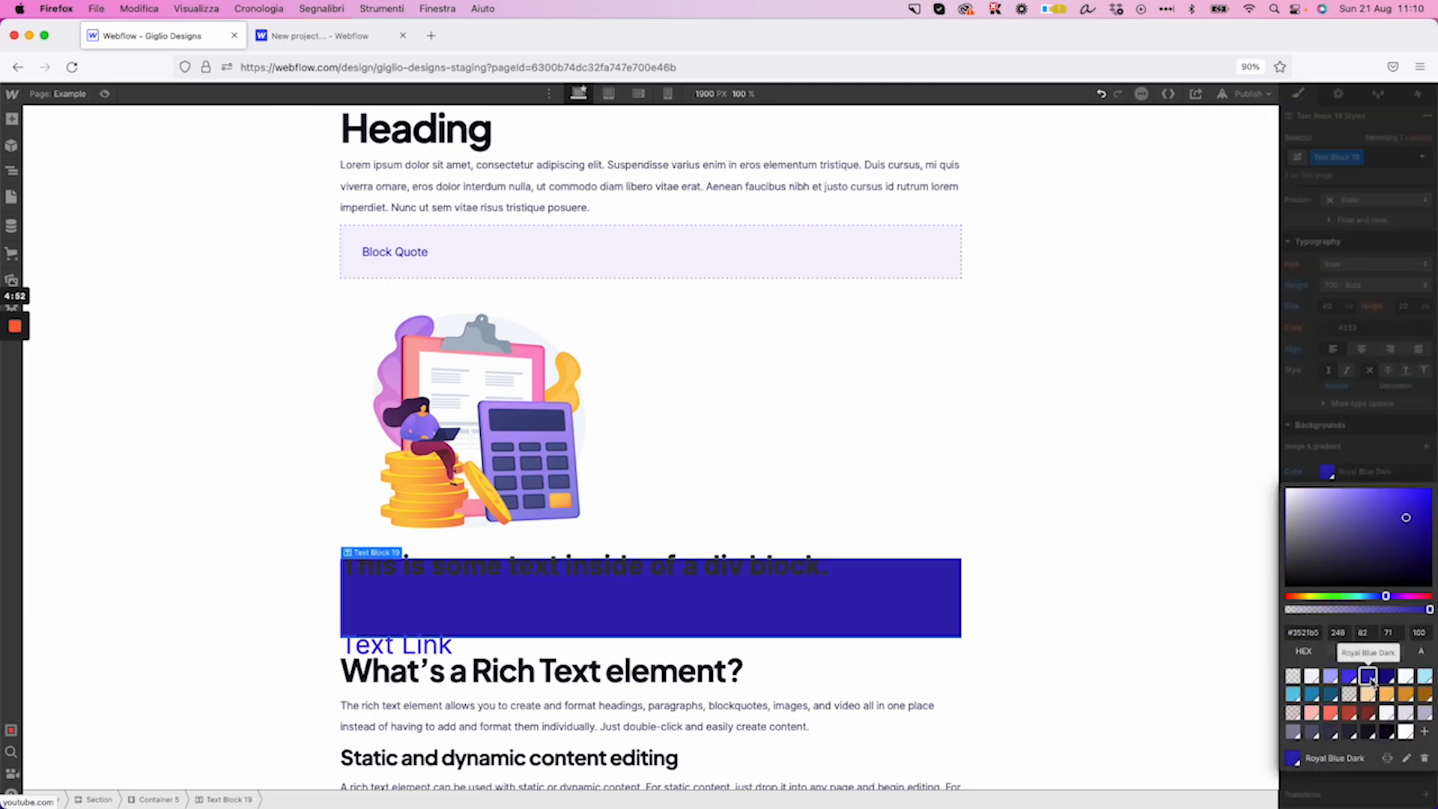
left_click_drag(1362, 610, 1410, 595)
left_click(1388, 595)
left_click(1389, 424)
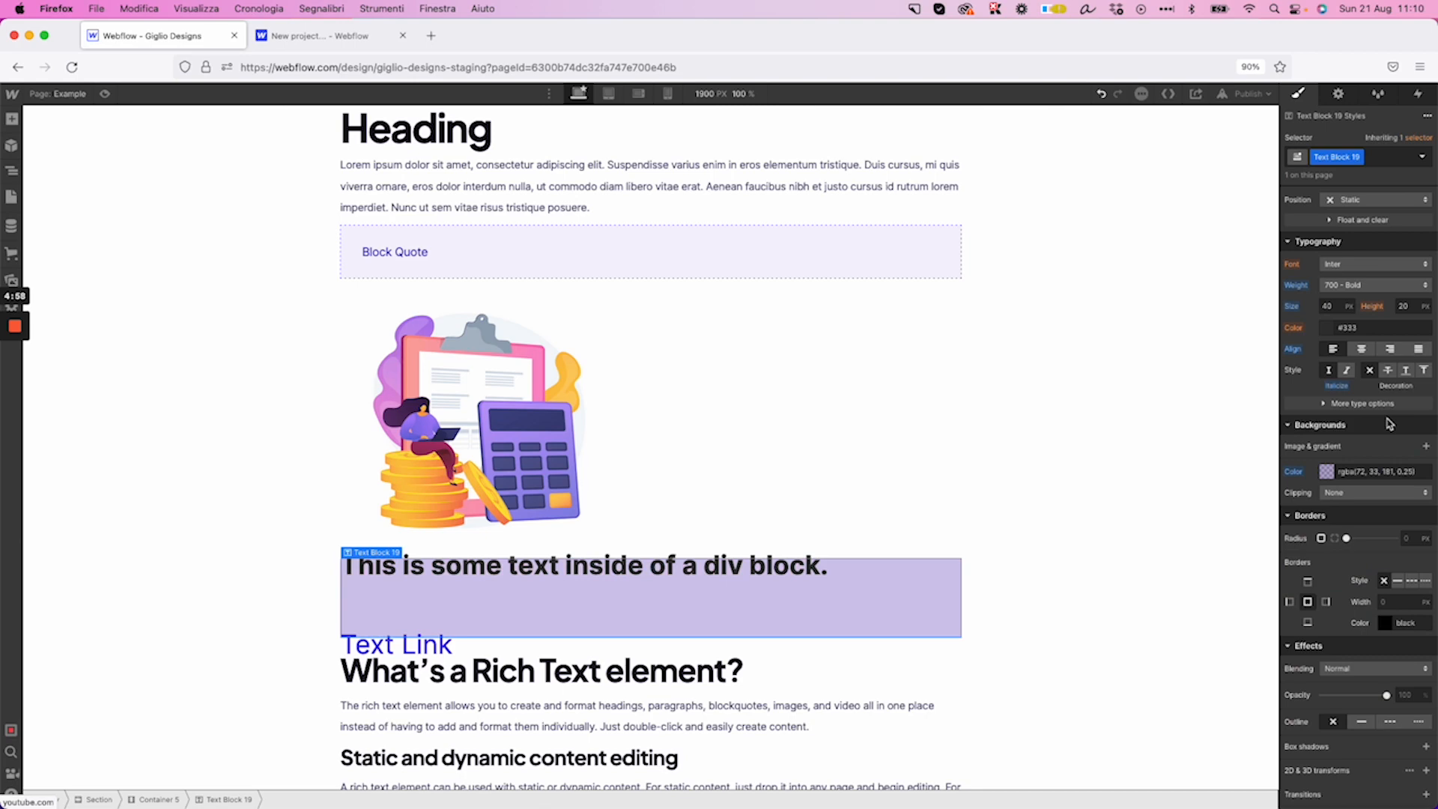
Undo the text block's background colour changes and give it a Royal Blue Light background
key("super+z")
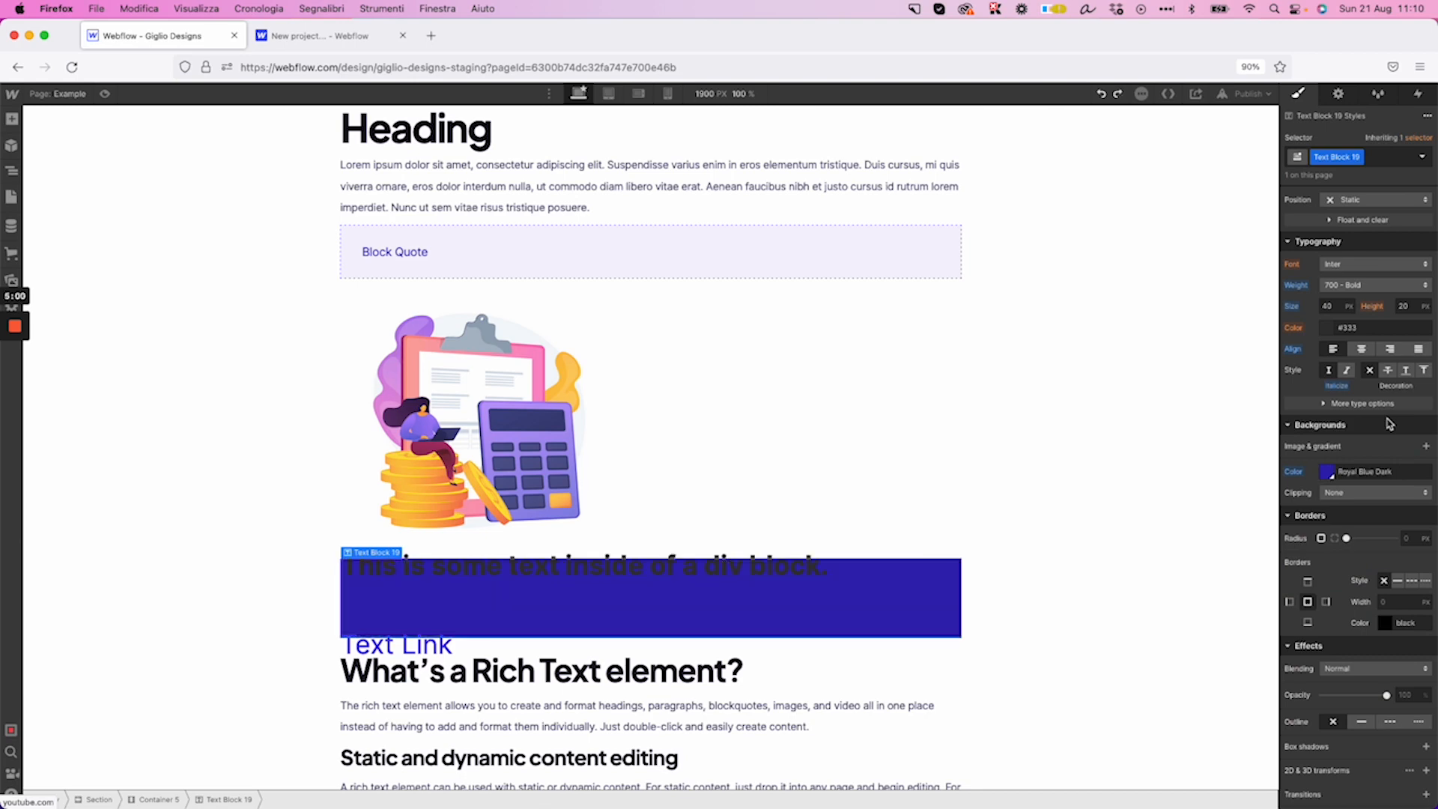
key("super+z")
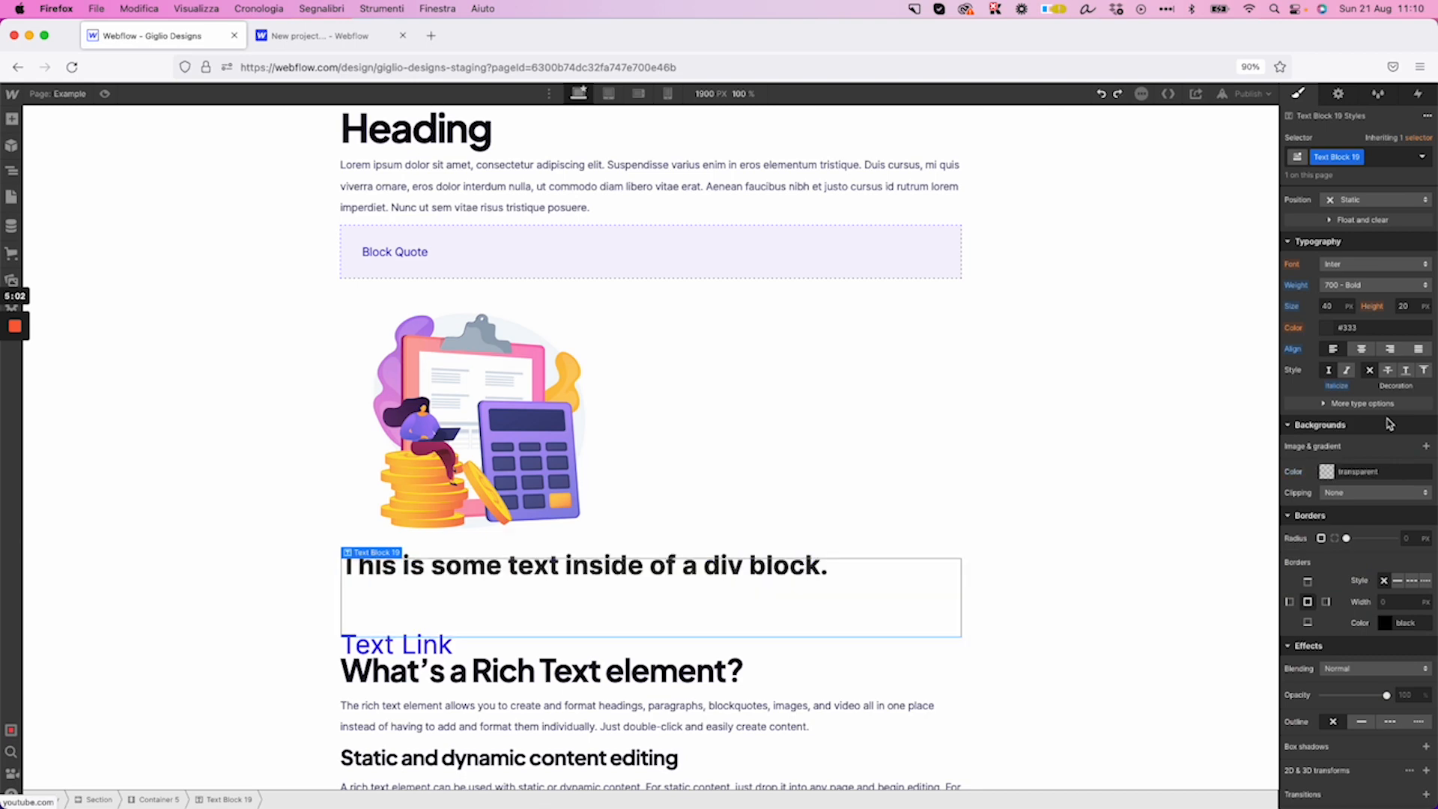
left_click(1327, 471)
left_click(1386, 675)
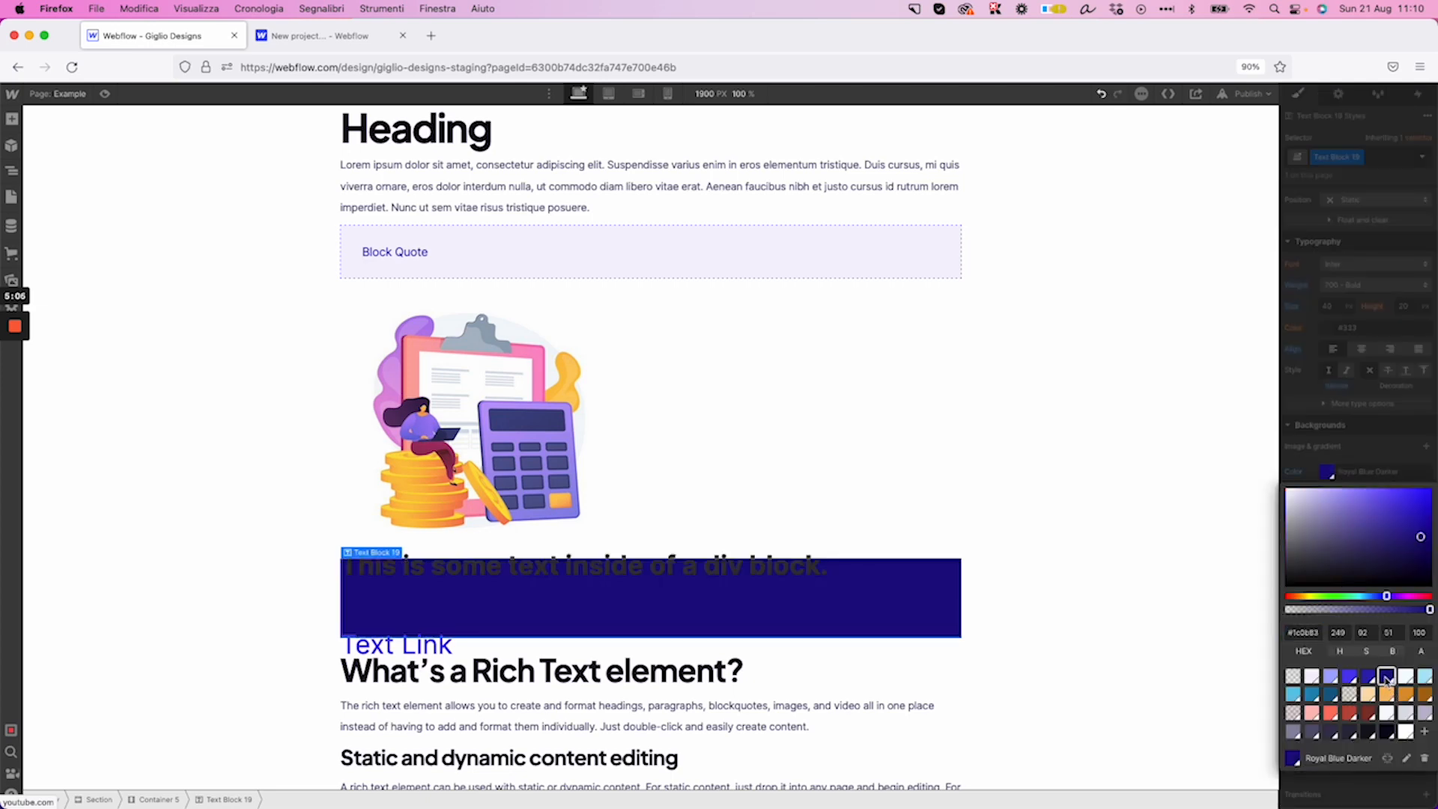
left_click(1330, 676)
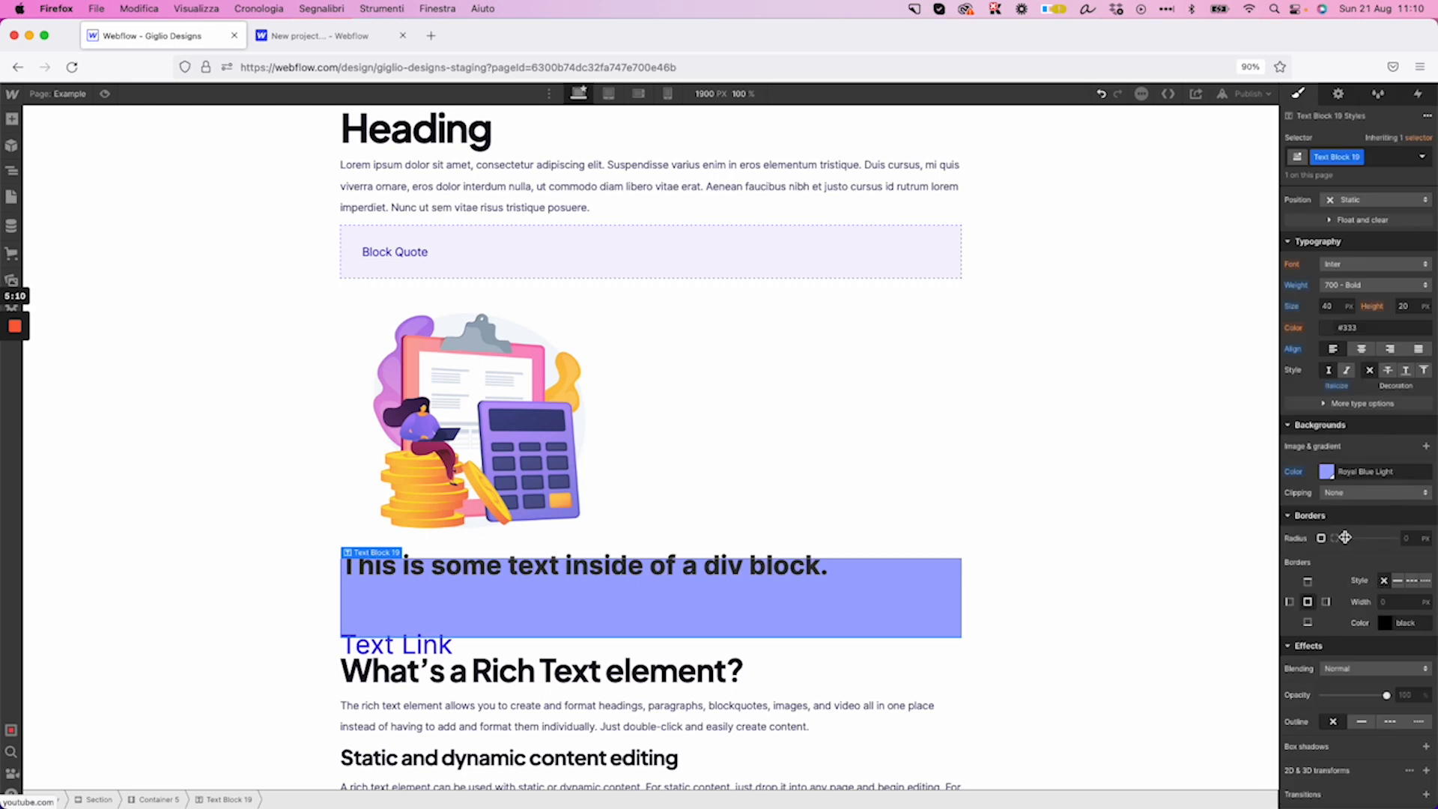
Give the text block a 20 px corner radius and a solid black border 7 px wide
left_click_drag(1345, 537, 1397, 538)
left_click(1397, 582)
left_click(1393, 604)
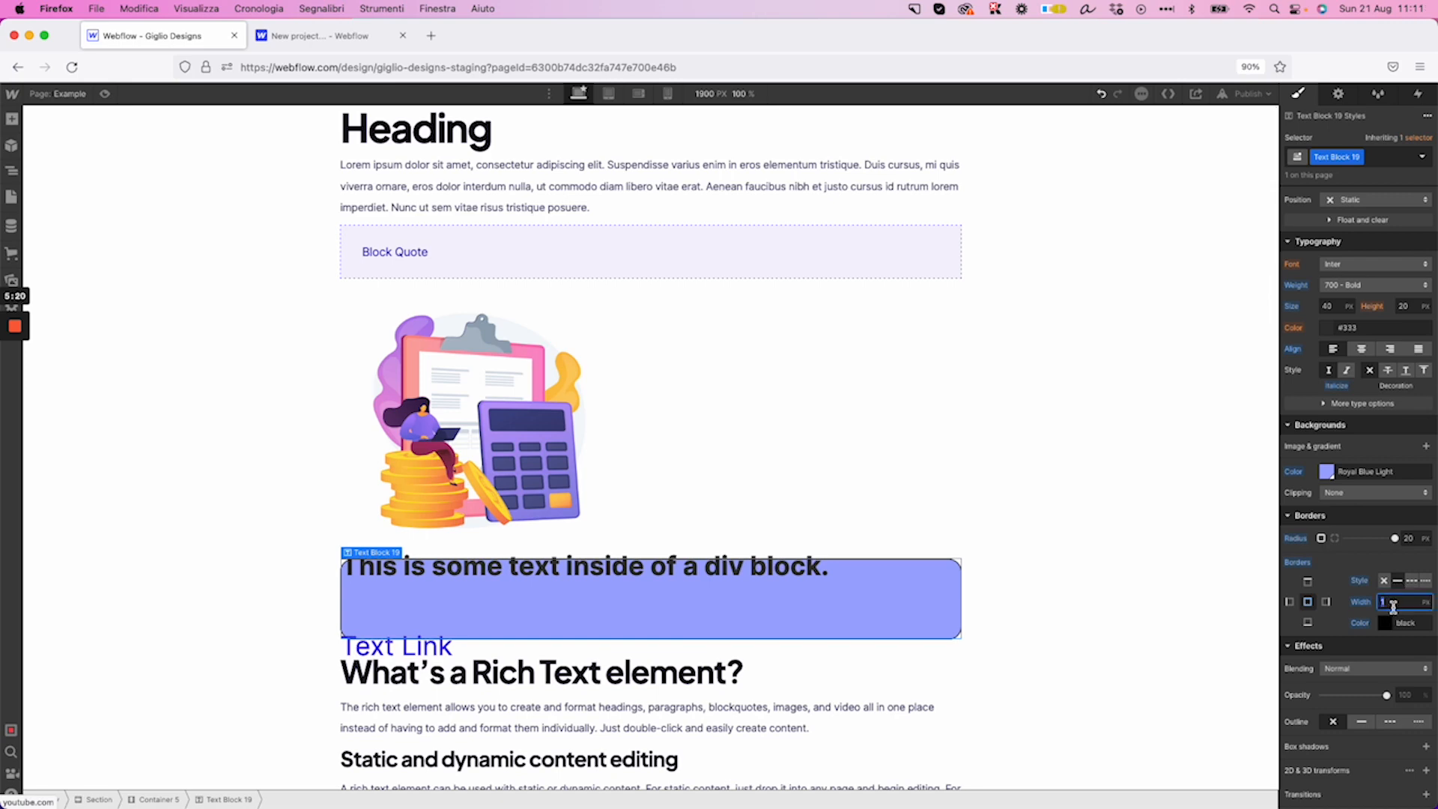
type("7")
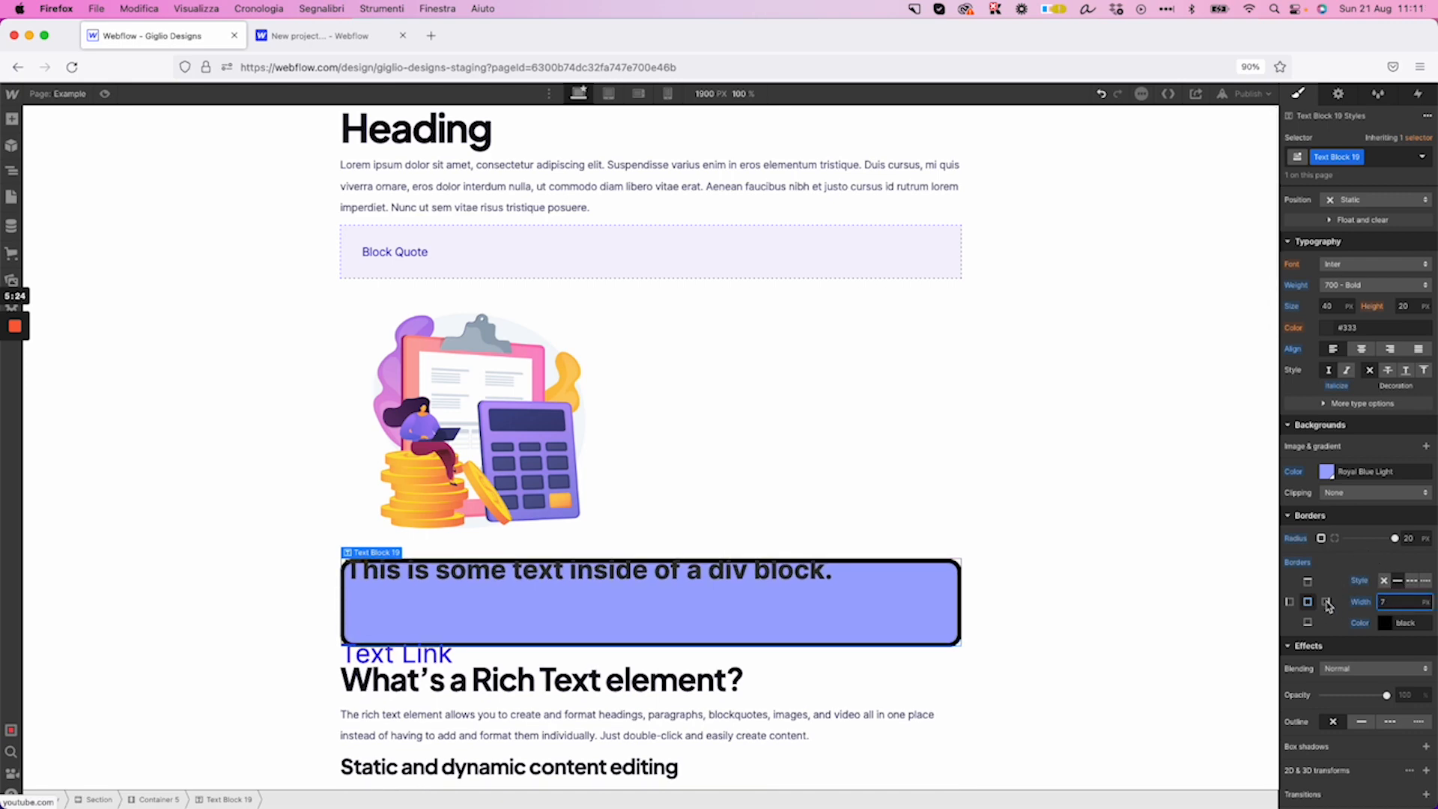
Undo the border width, border style and corner radius changes on the text block
scroll(1403, 458, "down", 3)
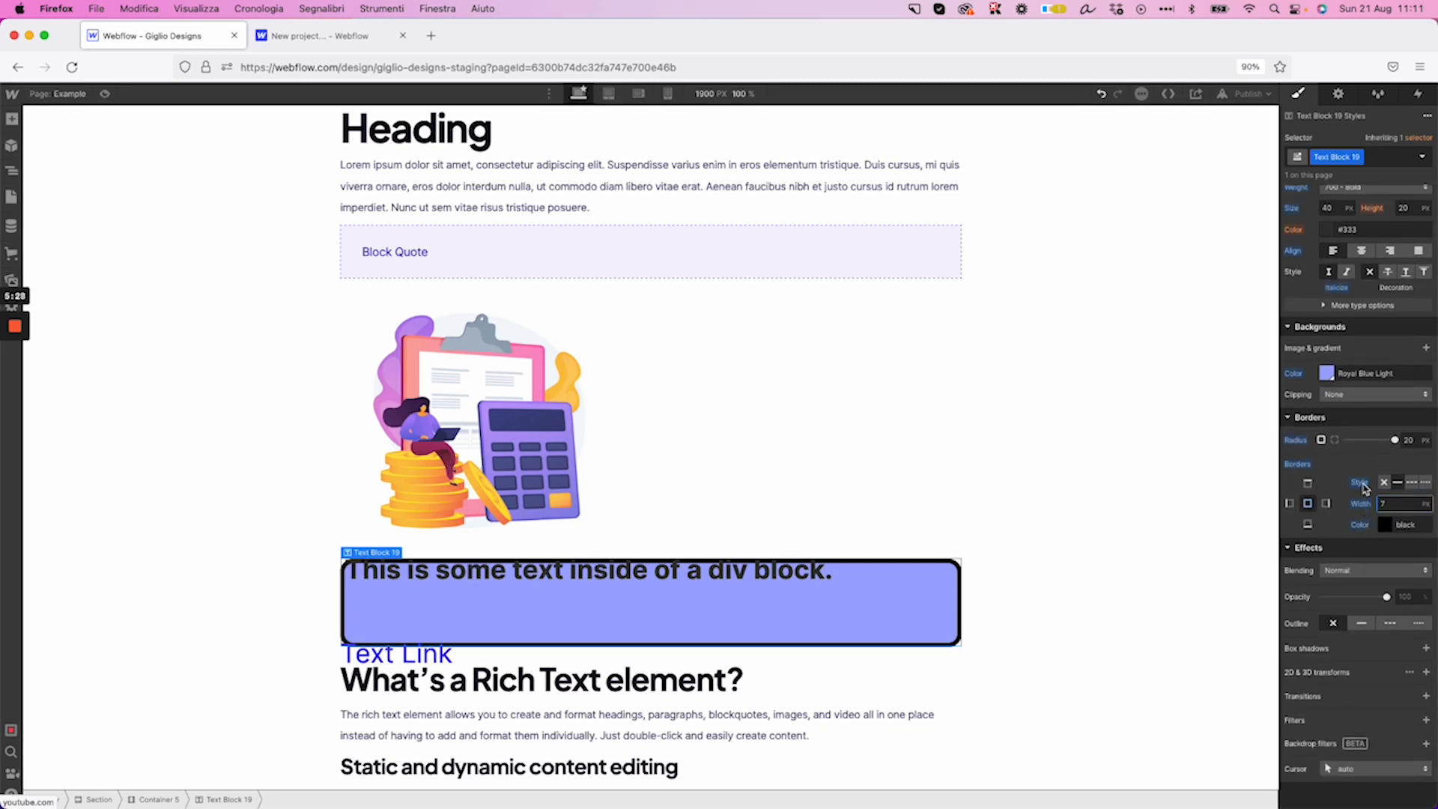
key("Down")
key("Down")
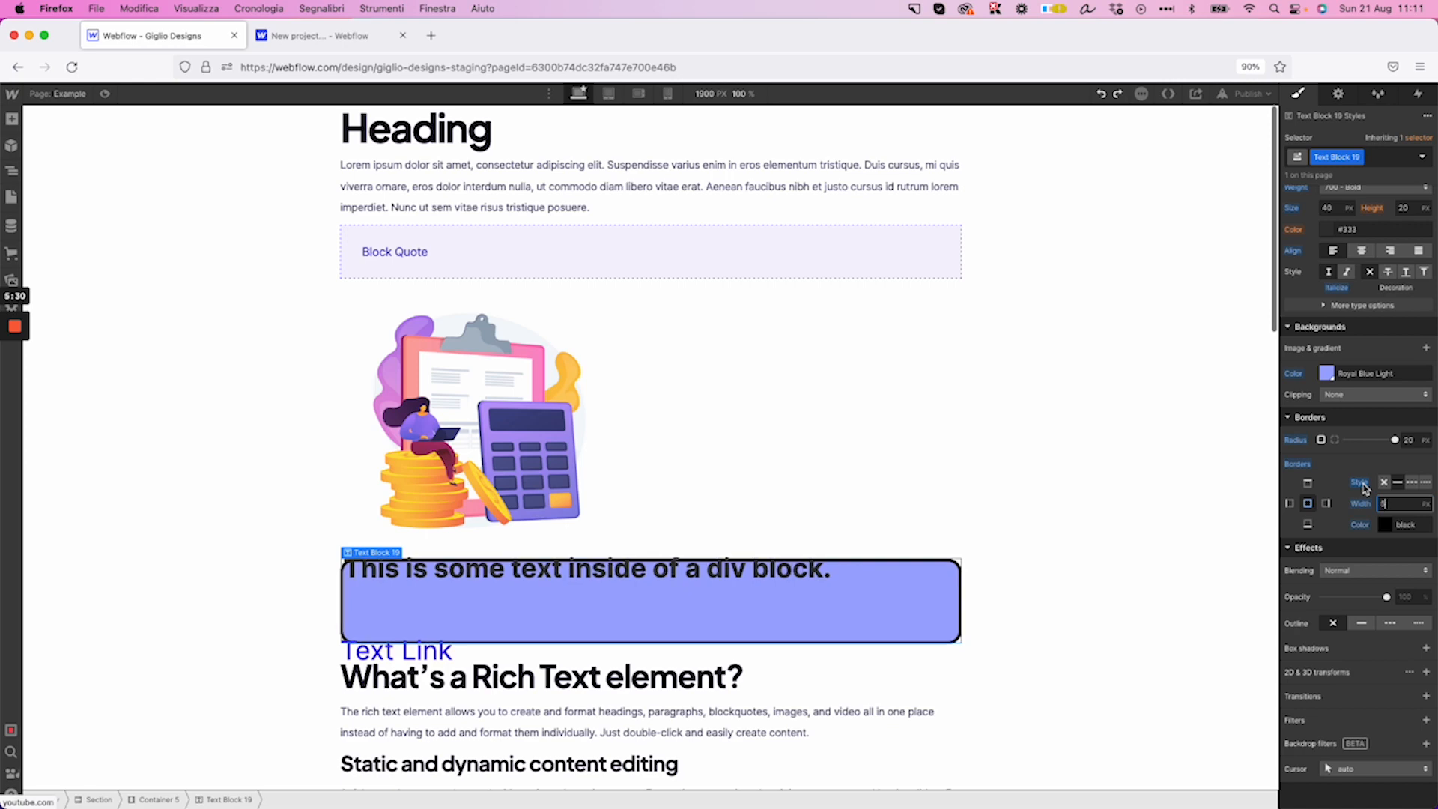
left_click(1078, 420)
left_click(886, 608)
key("Down")
key("Down")
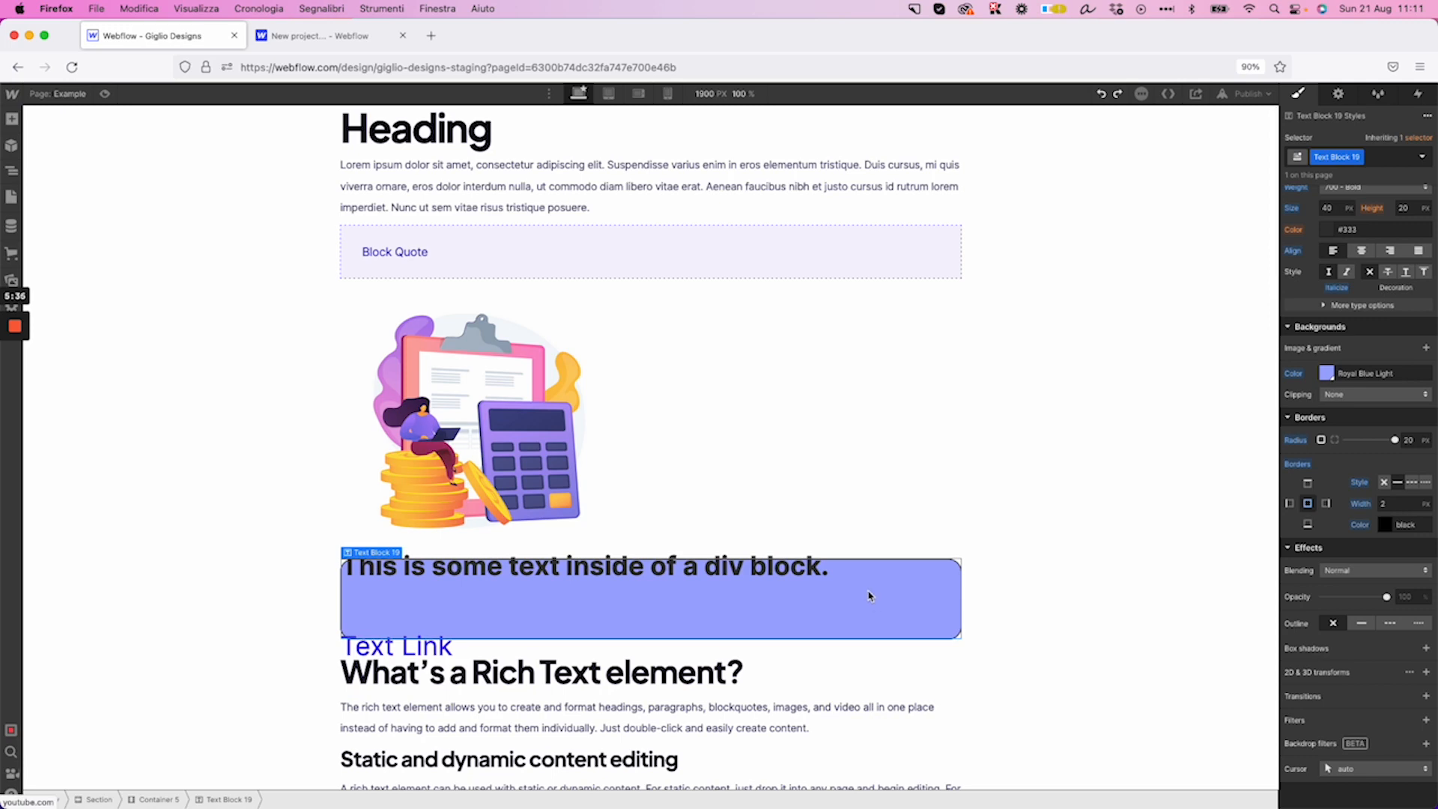
key("Down")
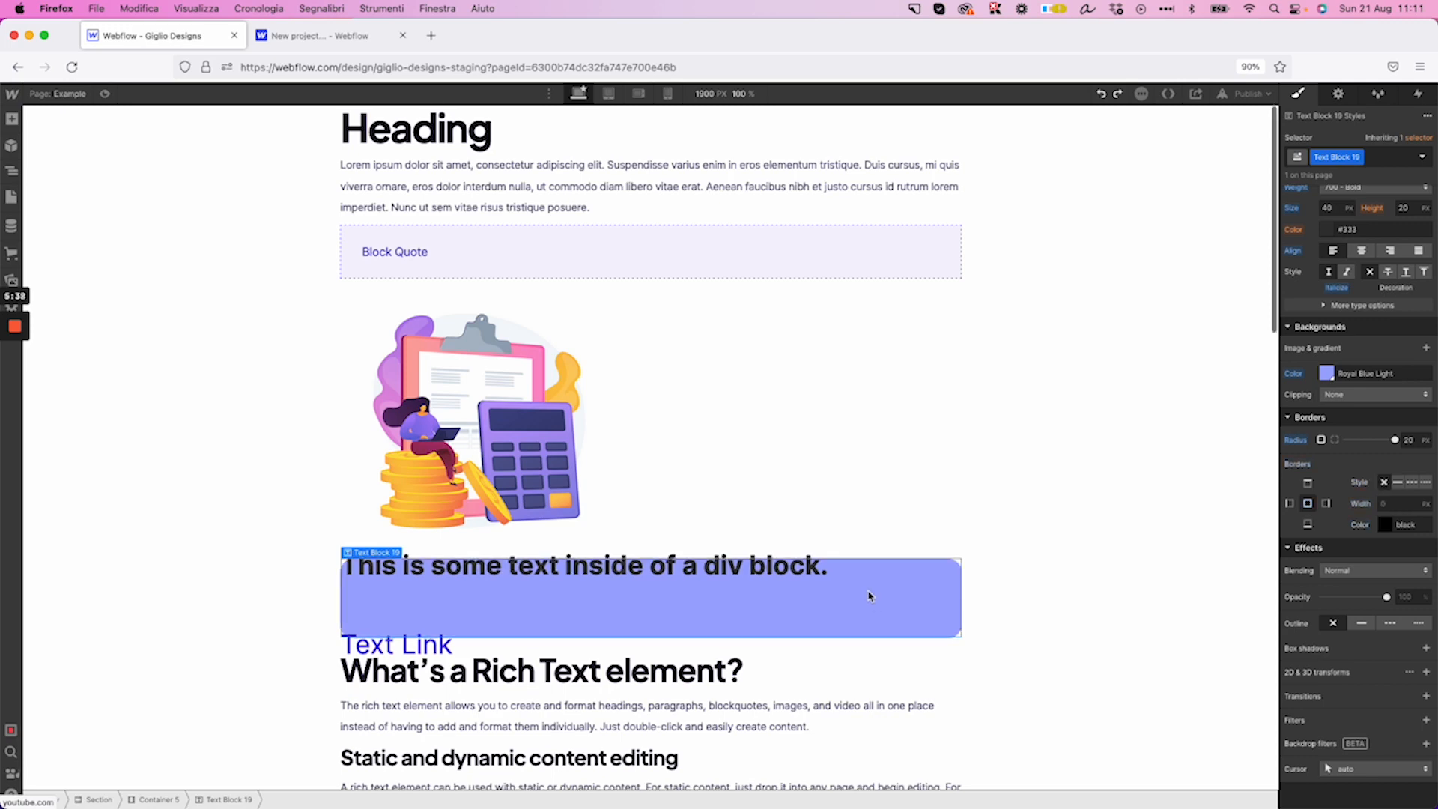
left_click(1113, 497)
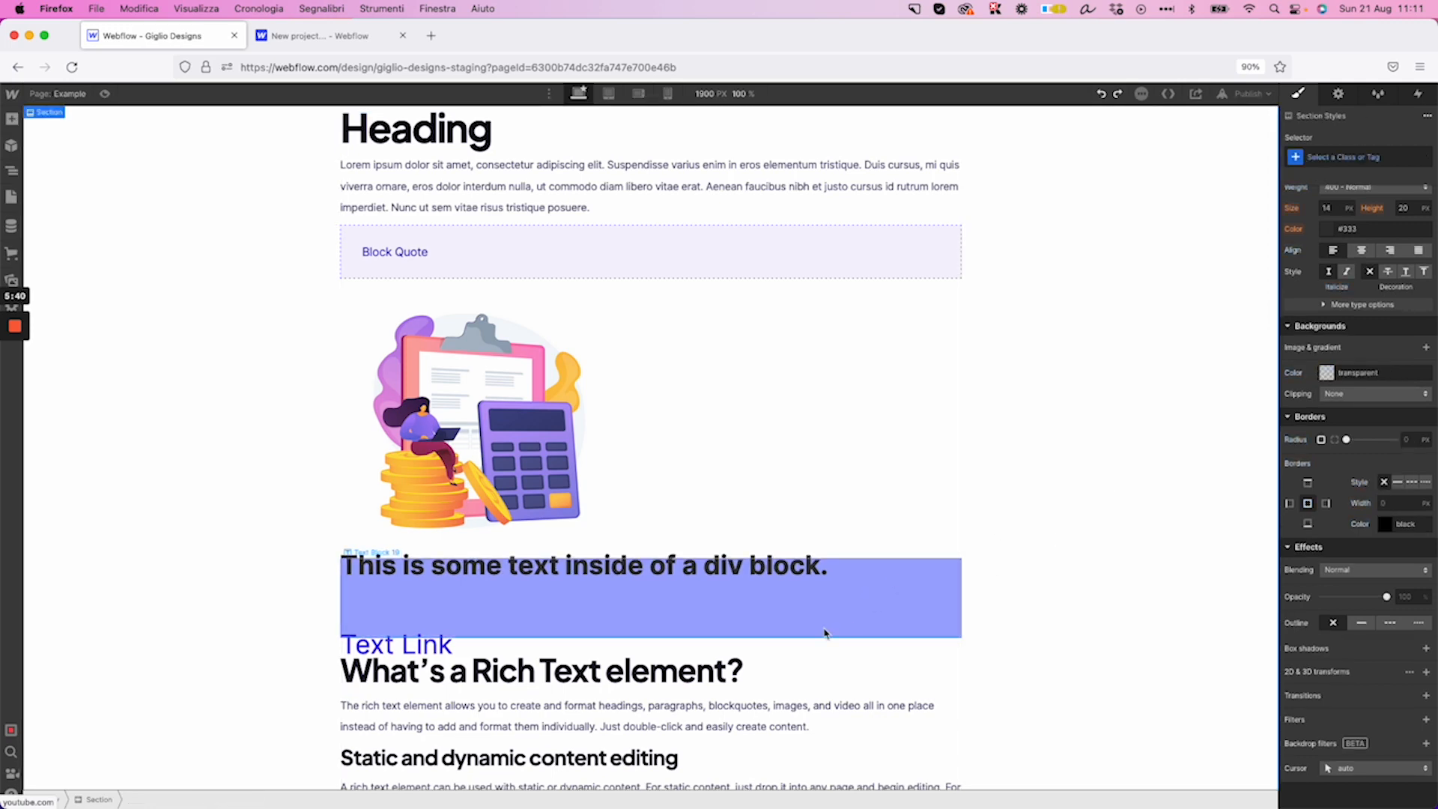
Add an outer box shadow to the text block with 18 px distance, 16 px blur and black at about 18% opacity
left_click(863, 586)
scroll(1374, 664, "up", 1)
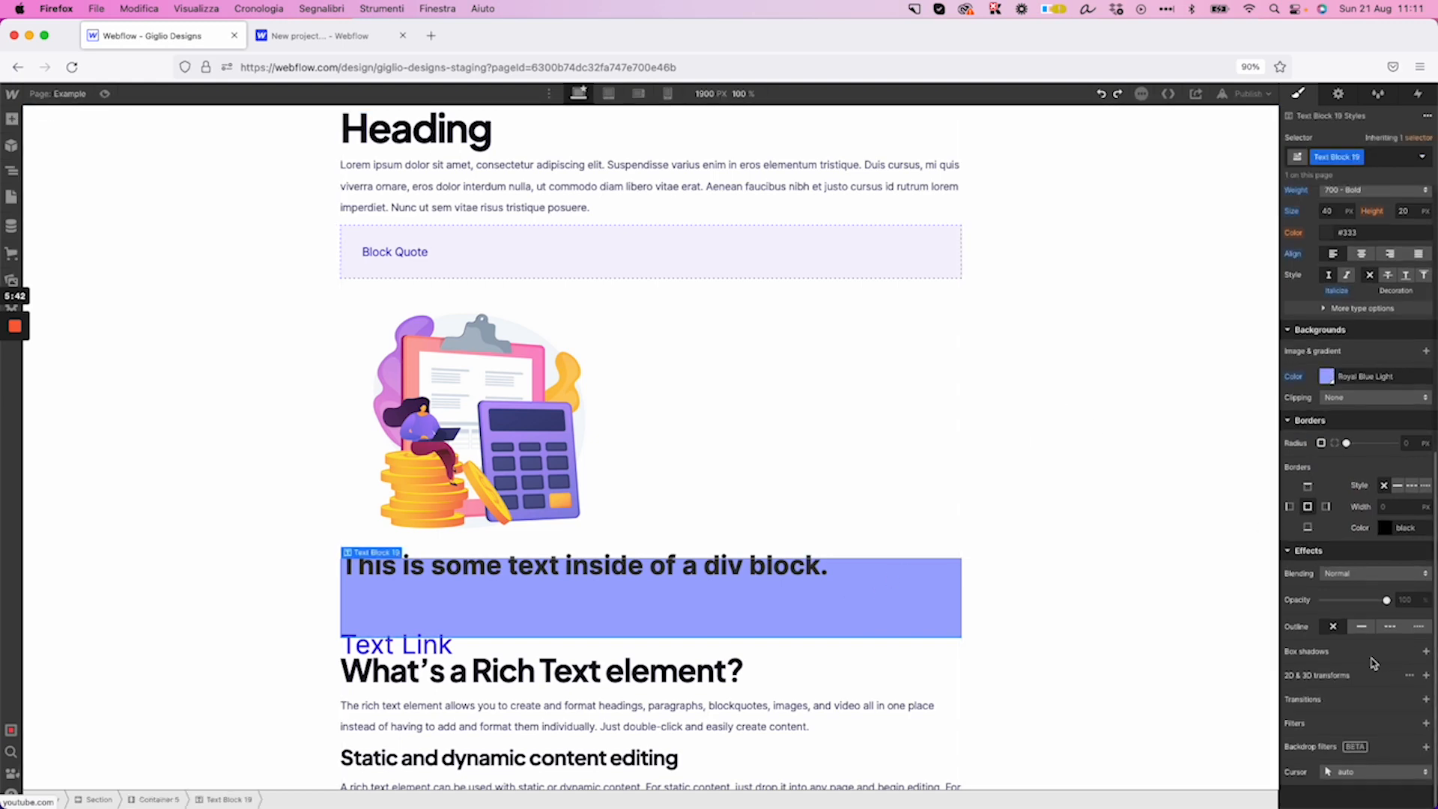
left_click(1425, 651)
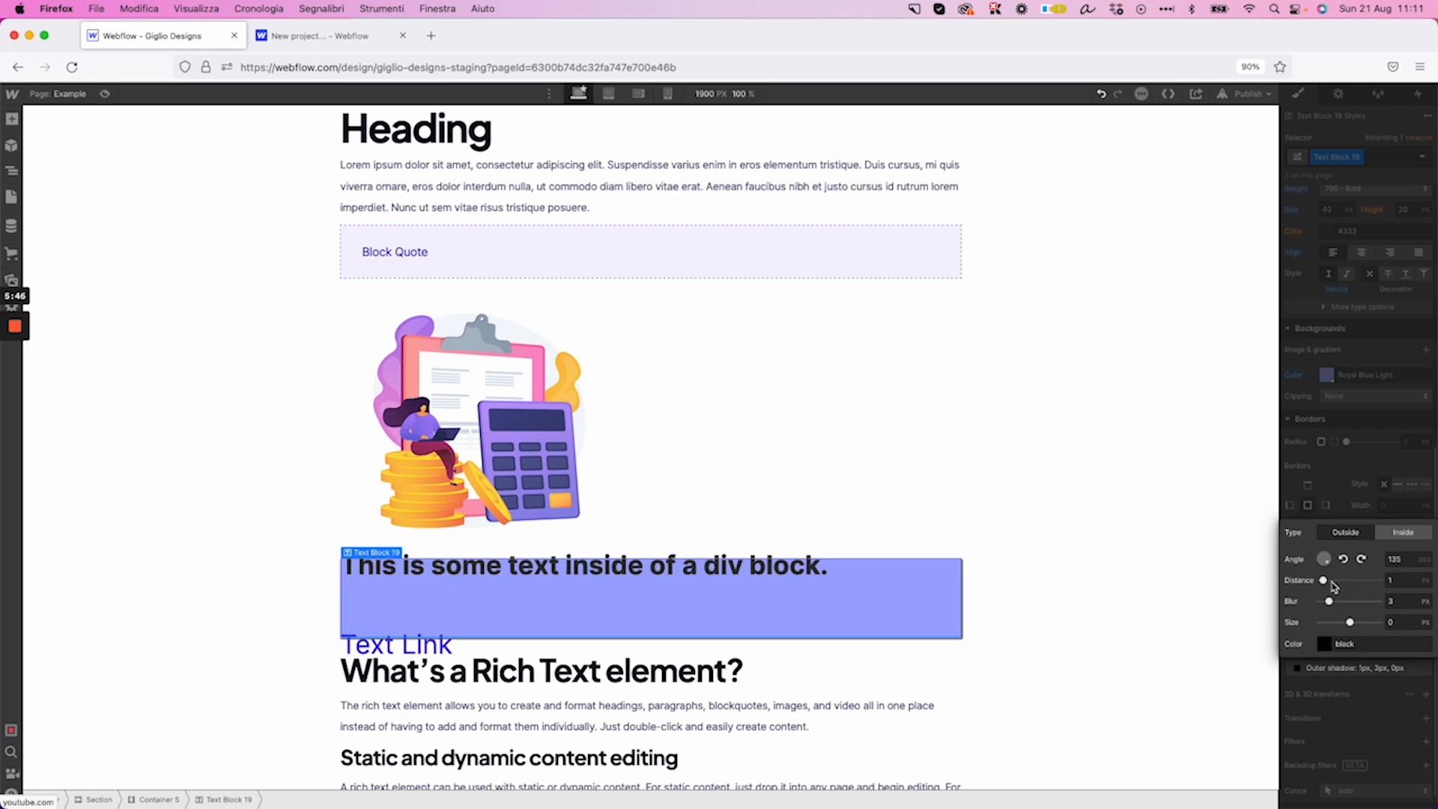
left_click_drag(1323, 579, 1378, 599)
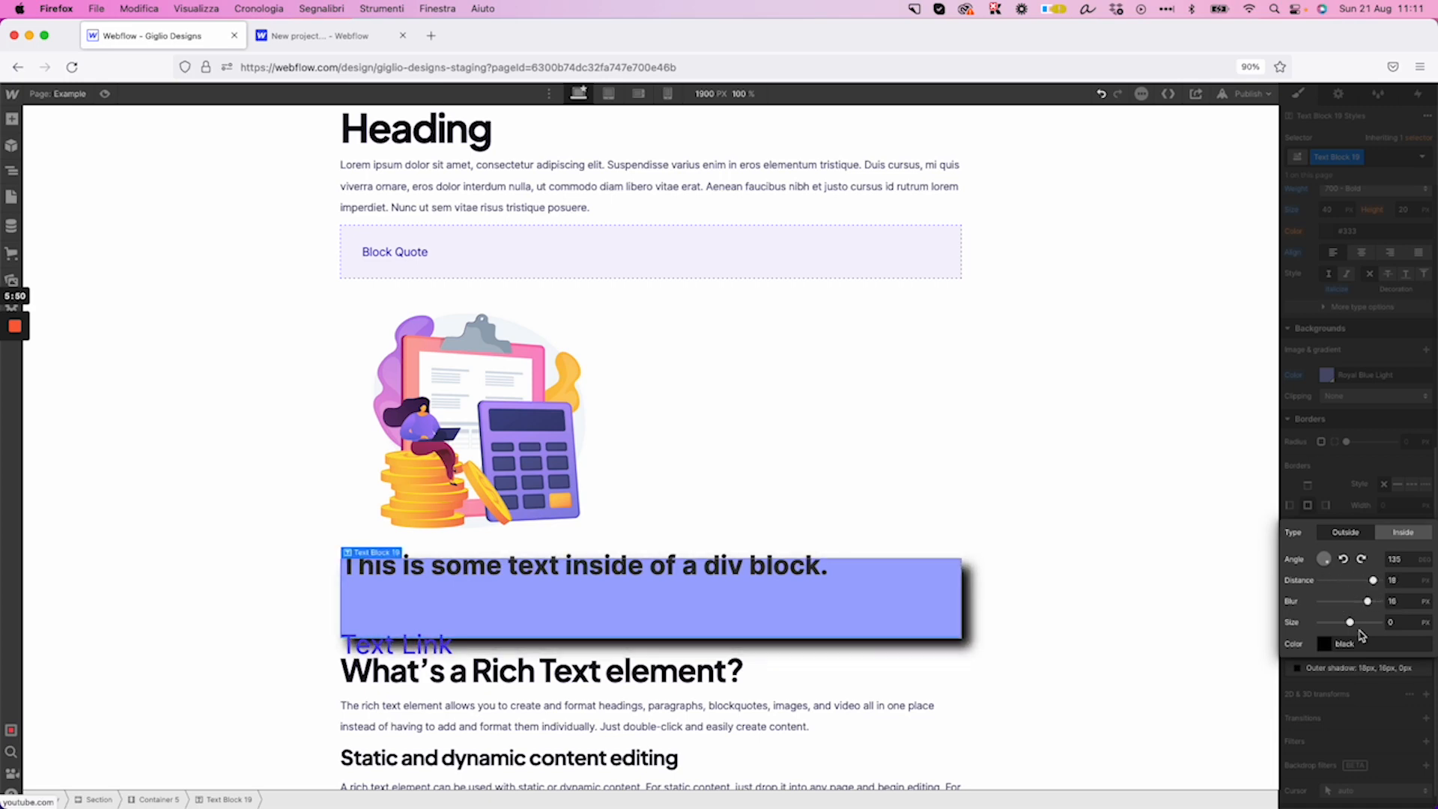
left_click(1324, 643)
left_click_drag(1321, 498, 1308, 497)
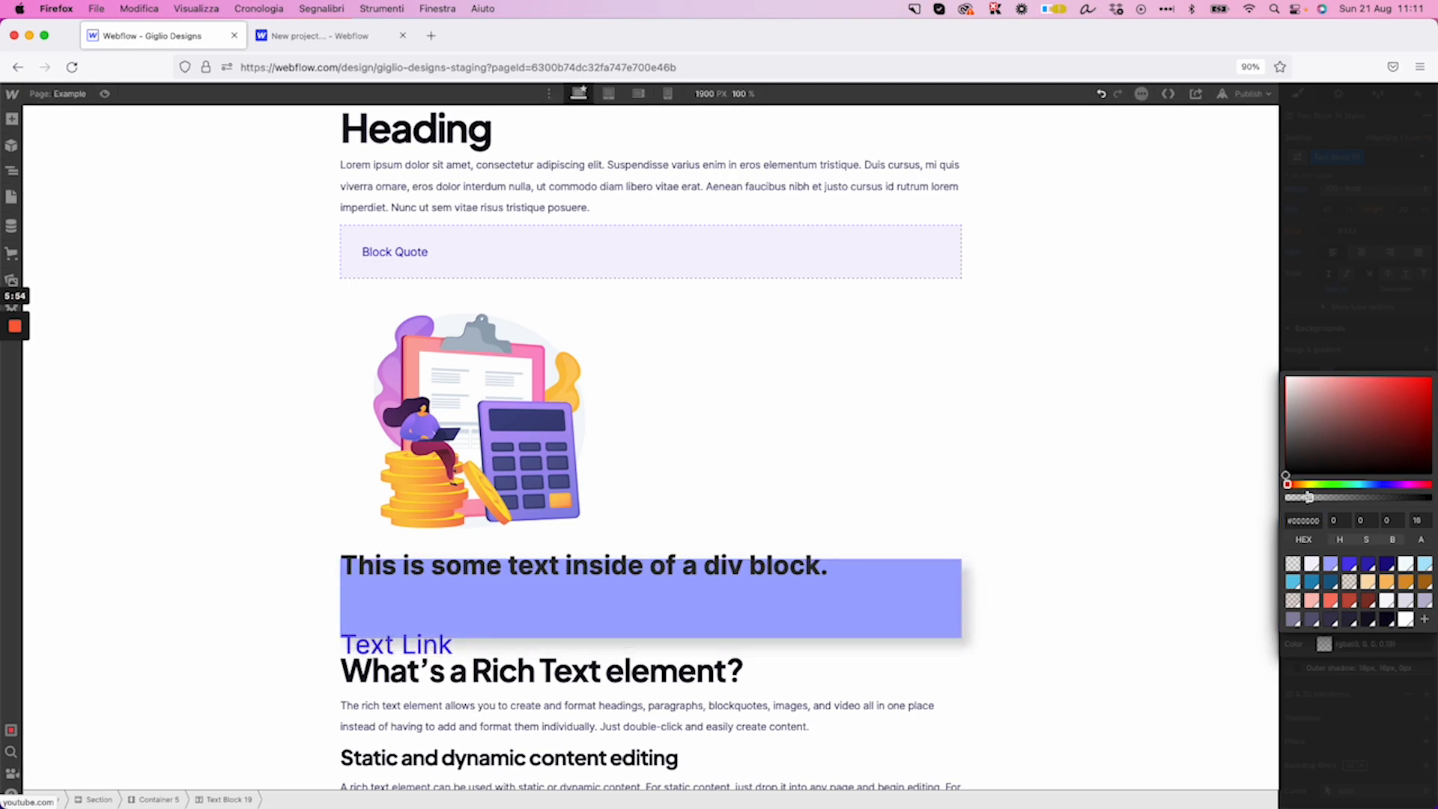
left_click(1157, 512)
scroll(1213, 546, "down", 1)
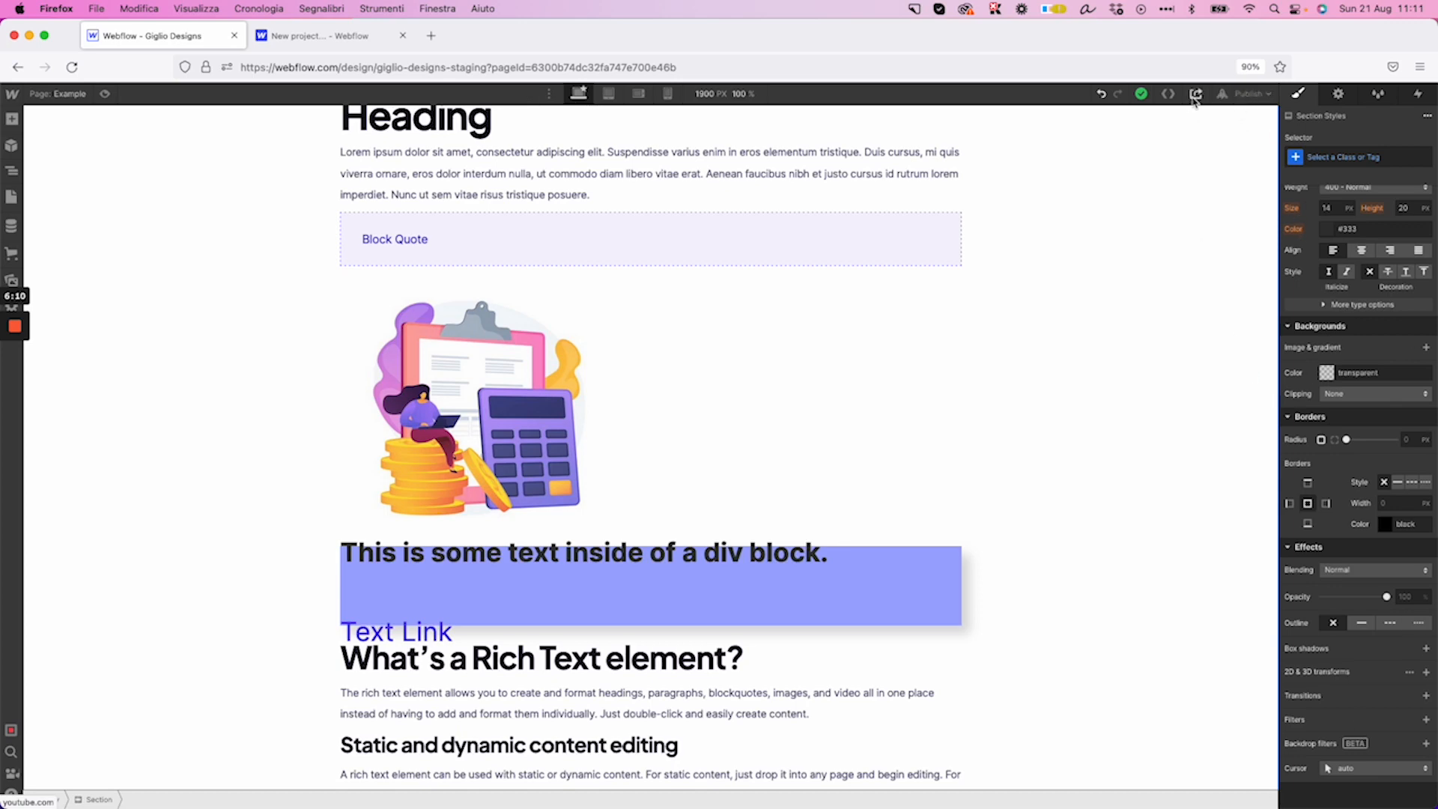
Check the page on the webflow.io staging domain and publish the project to that domain
left_click(1232, 96)
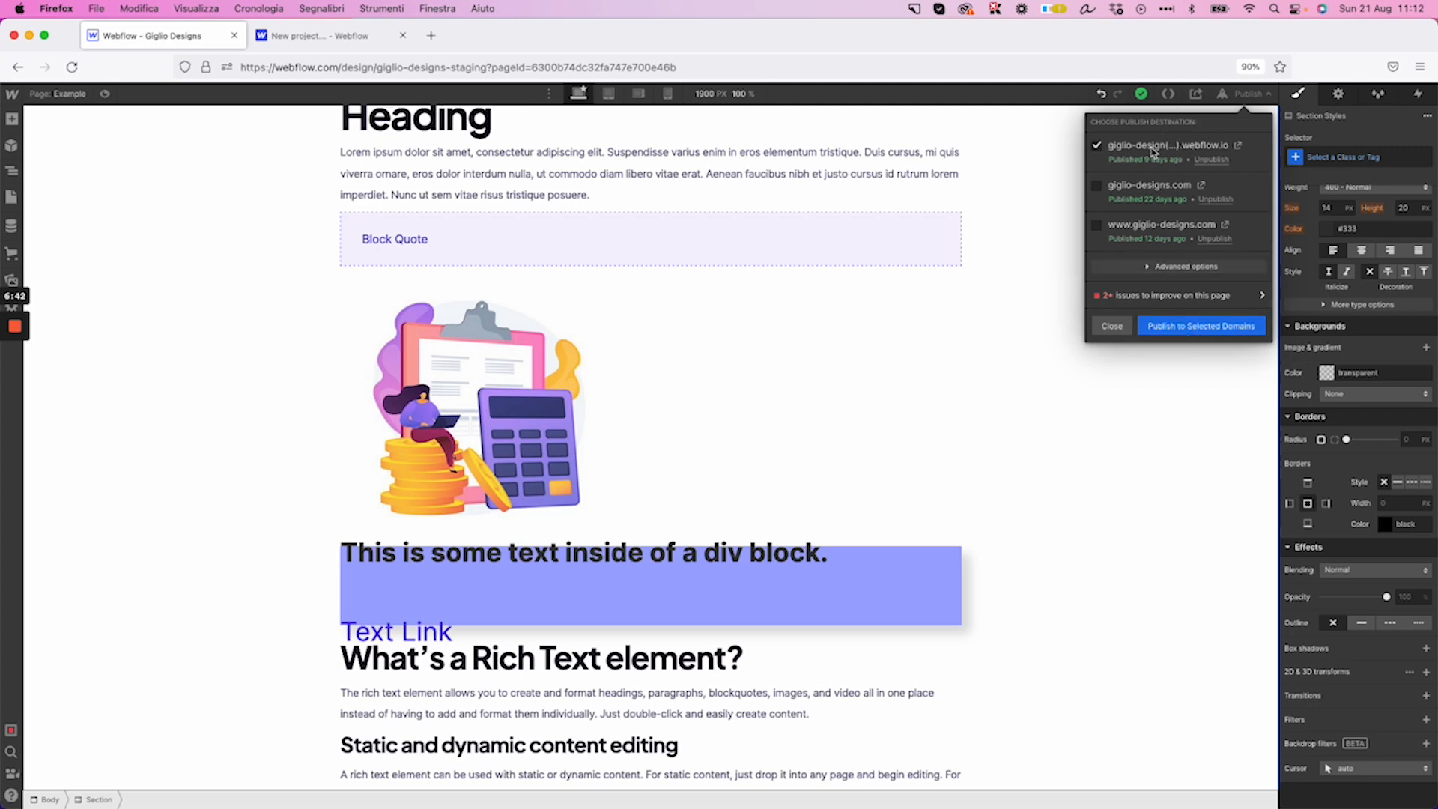
left_click(1239, 149)
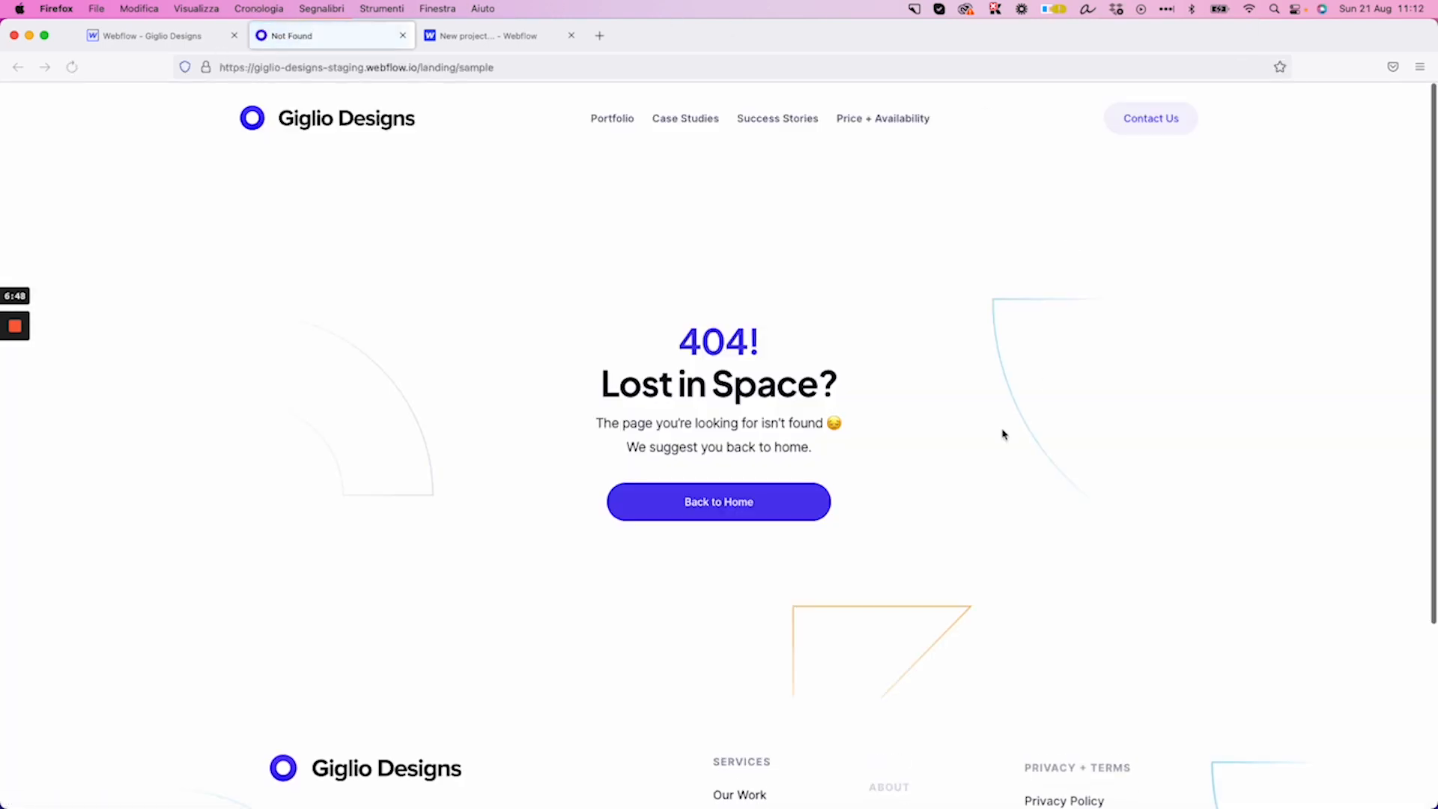
left_click(168, 36)
left_click(1237, 323)
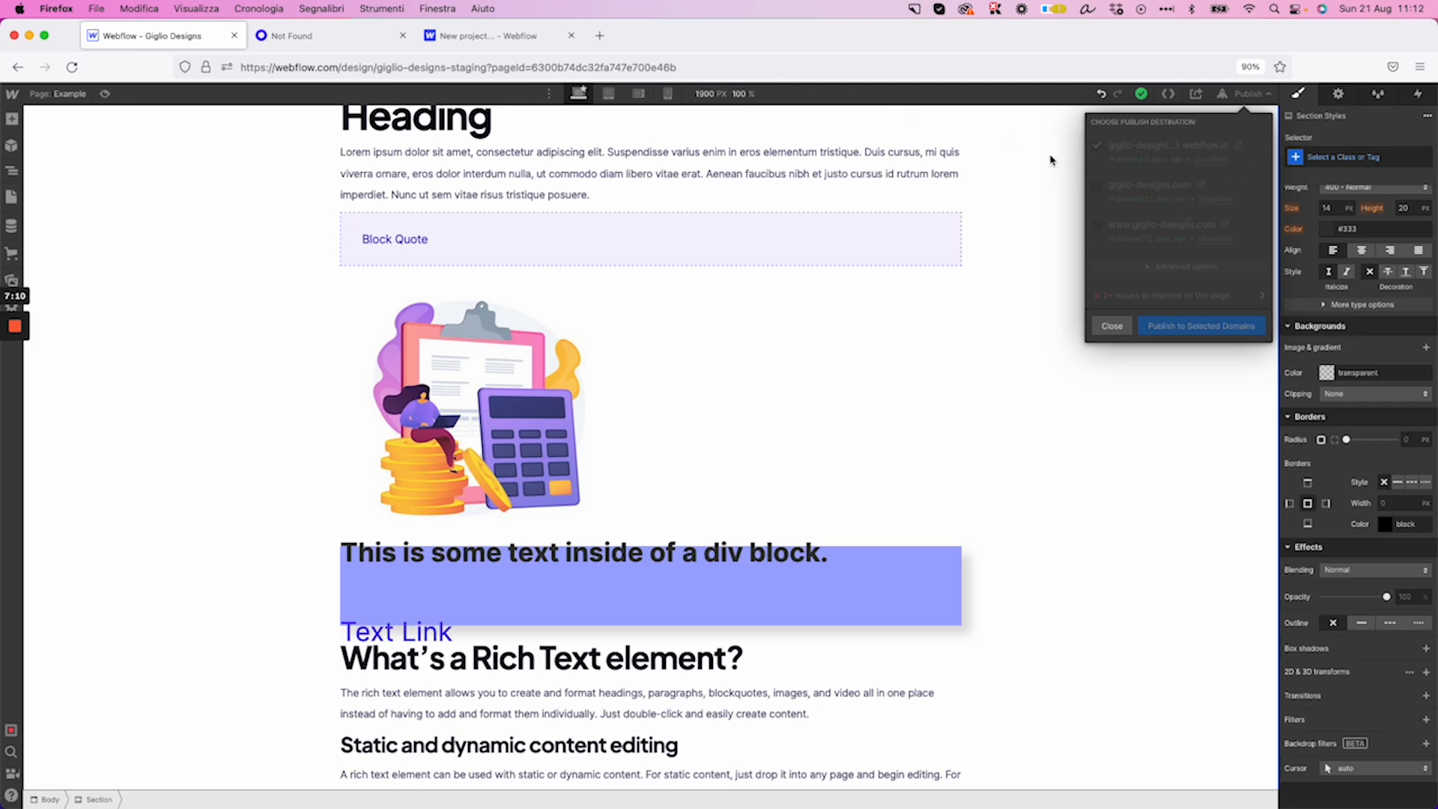
left_click(993, 209)
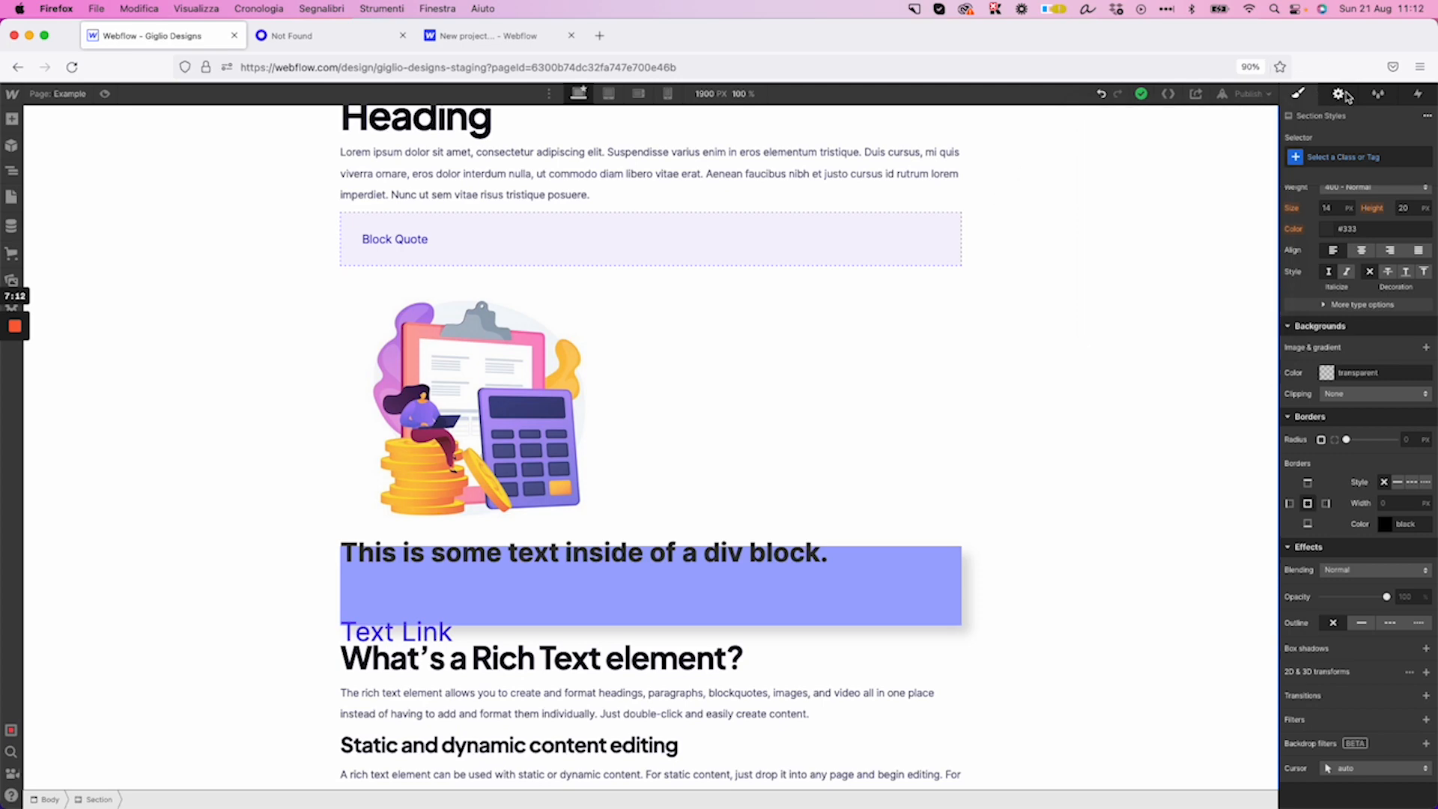
View the element settings of the container that holds the page content, including its ID field
left_click(1339, 94)
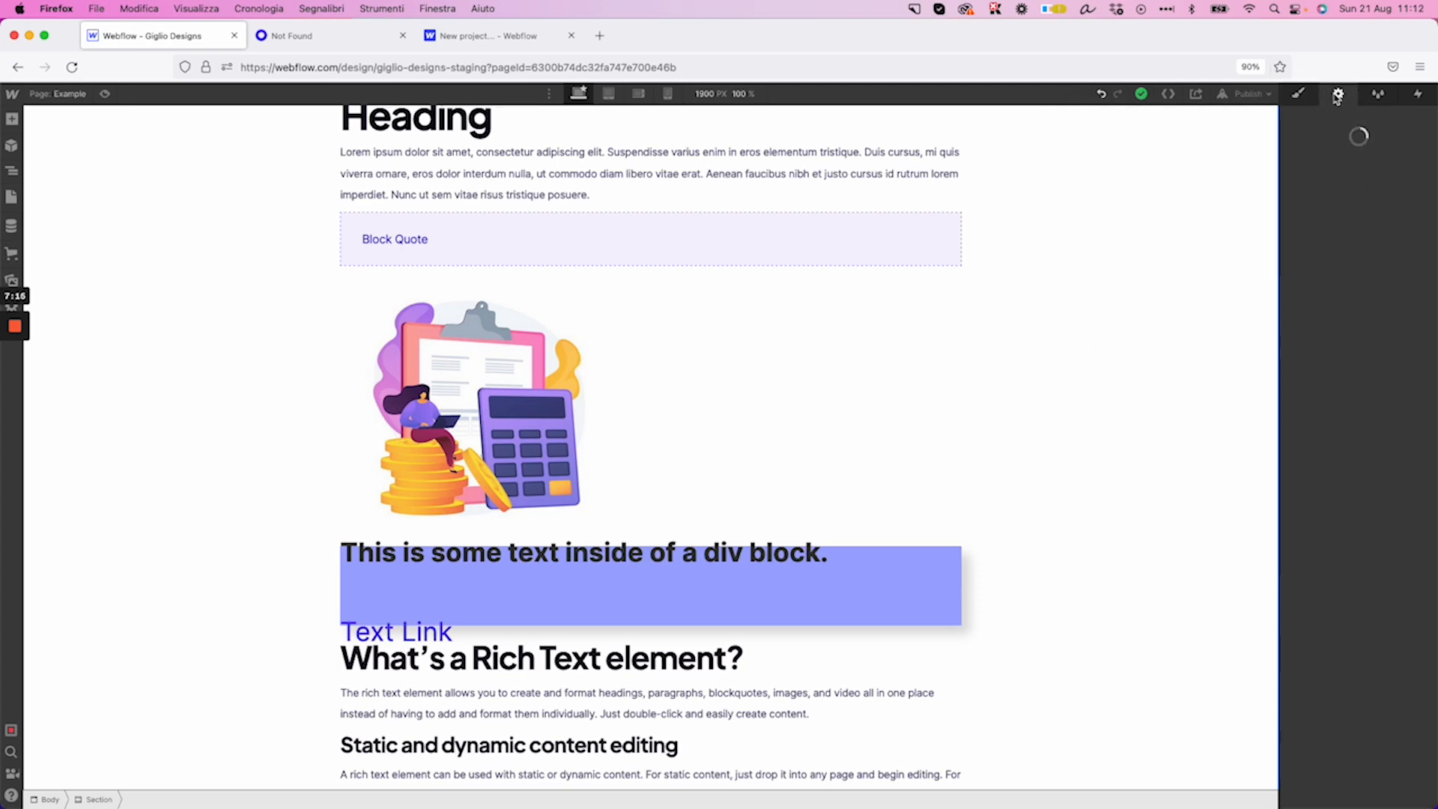
left_click(734, 180)
left_click(796, 307)
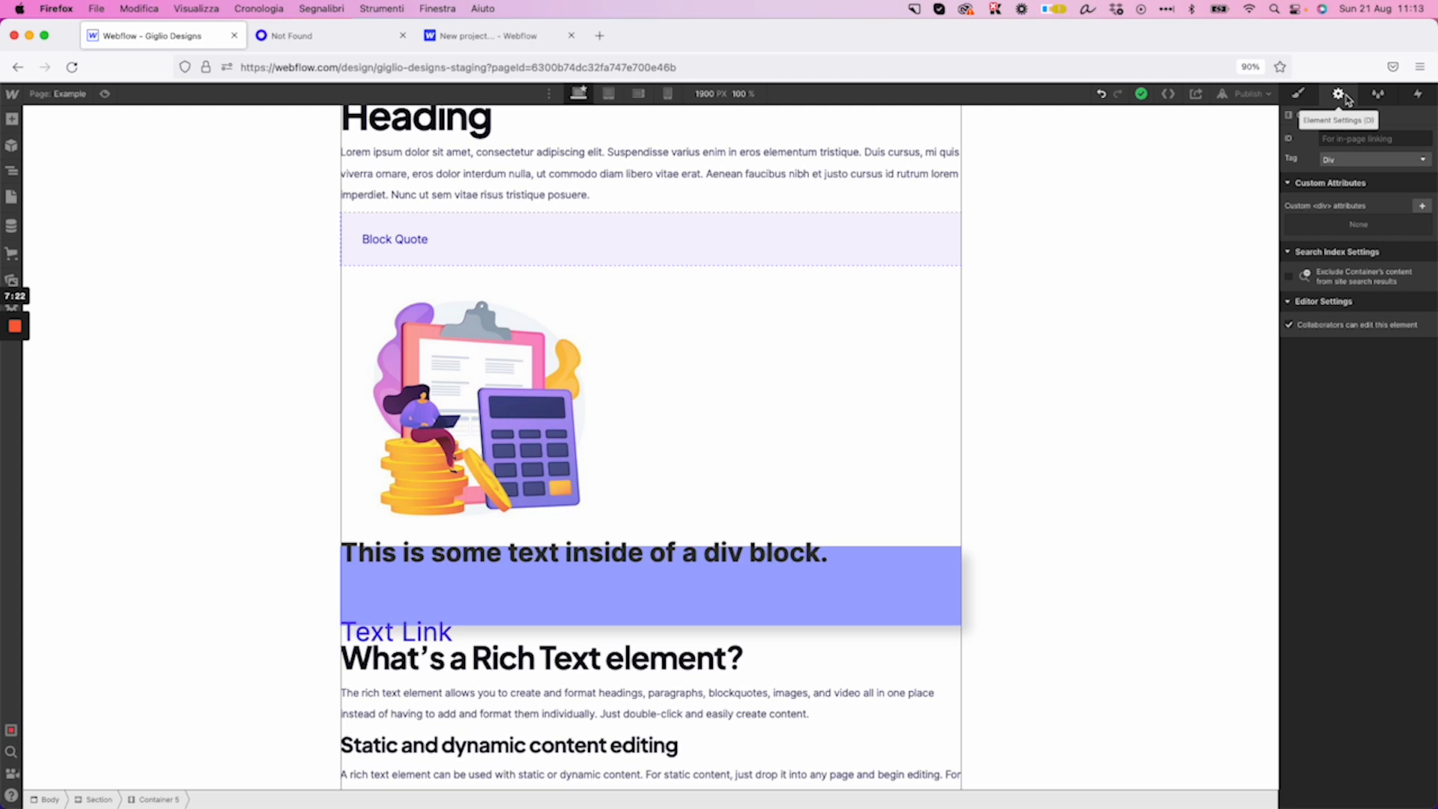
left_click(1356, 138)
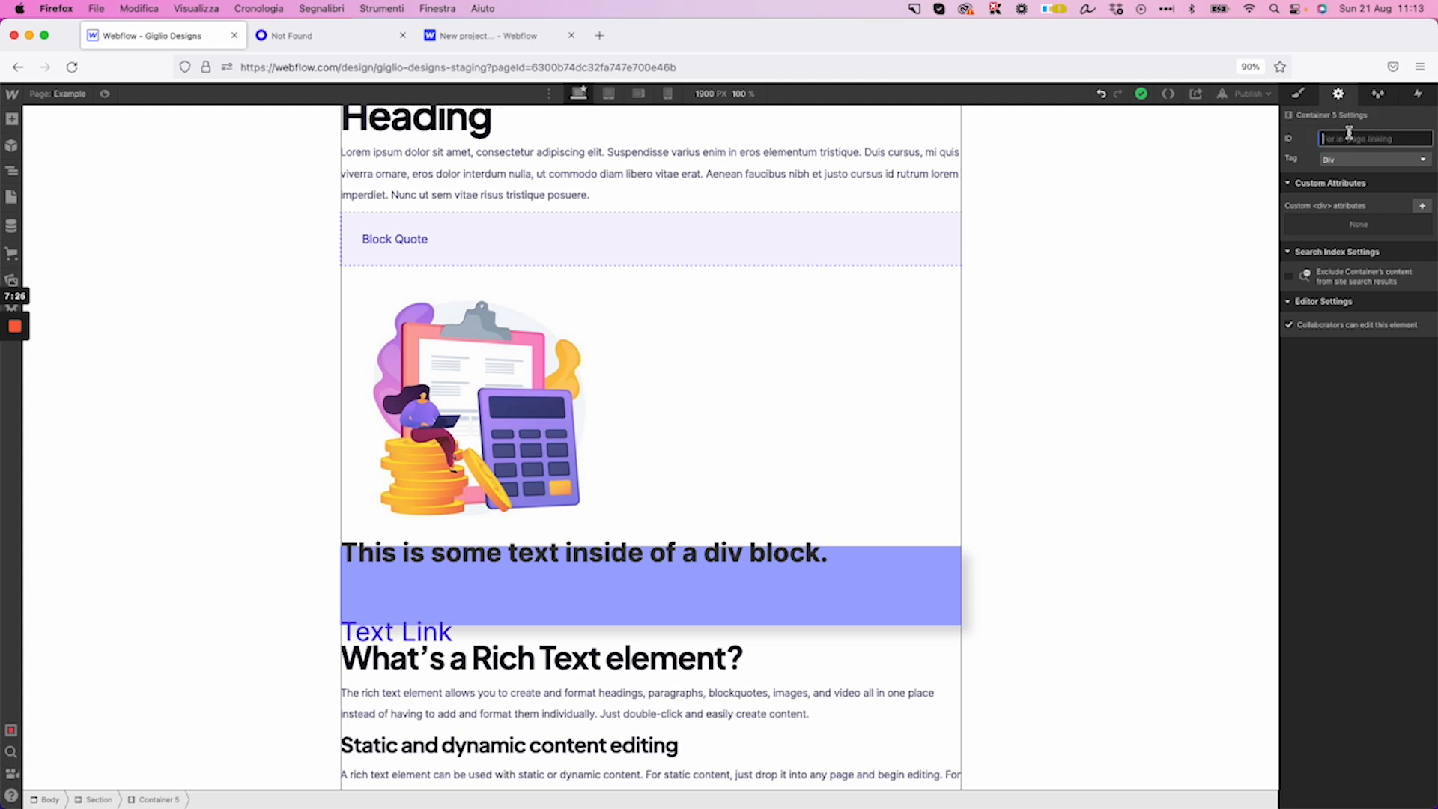
Examine the global tag styles and classes in the Style Manager, and view the interaction triggers
left_click(1378, 95)
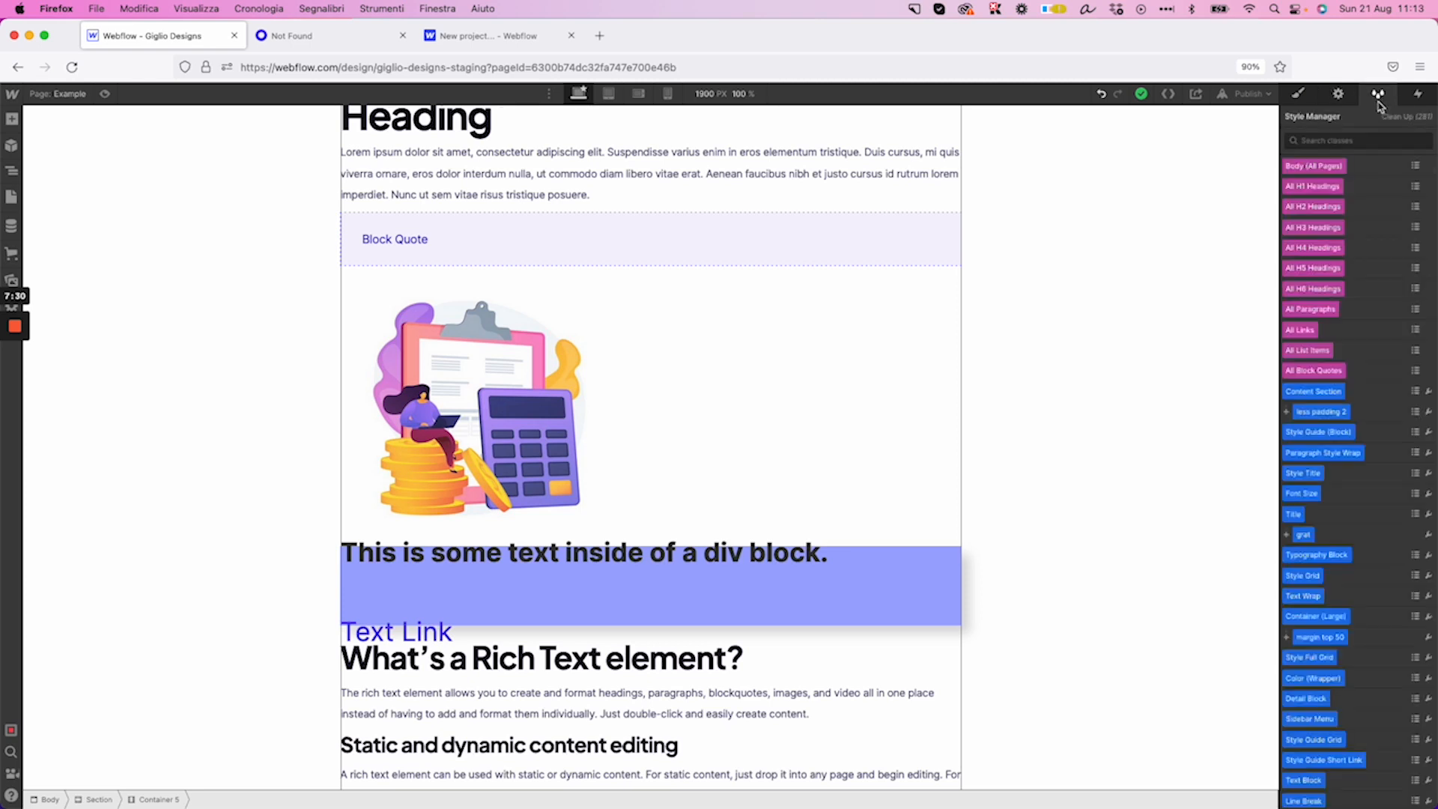
scroll(1398, 210, "down", 10)
scroll(1399, 210, "down", 3)
scroll(1399, 209, "up", 15)
mouse_move(1321, 229)
mouse_move(1315, 172)
mouse_move(1336, 457)
scroll(1363, 462, "down", 5)
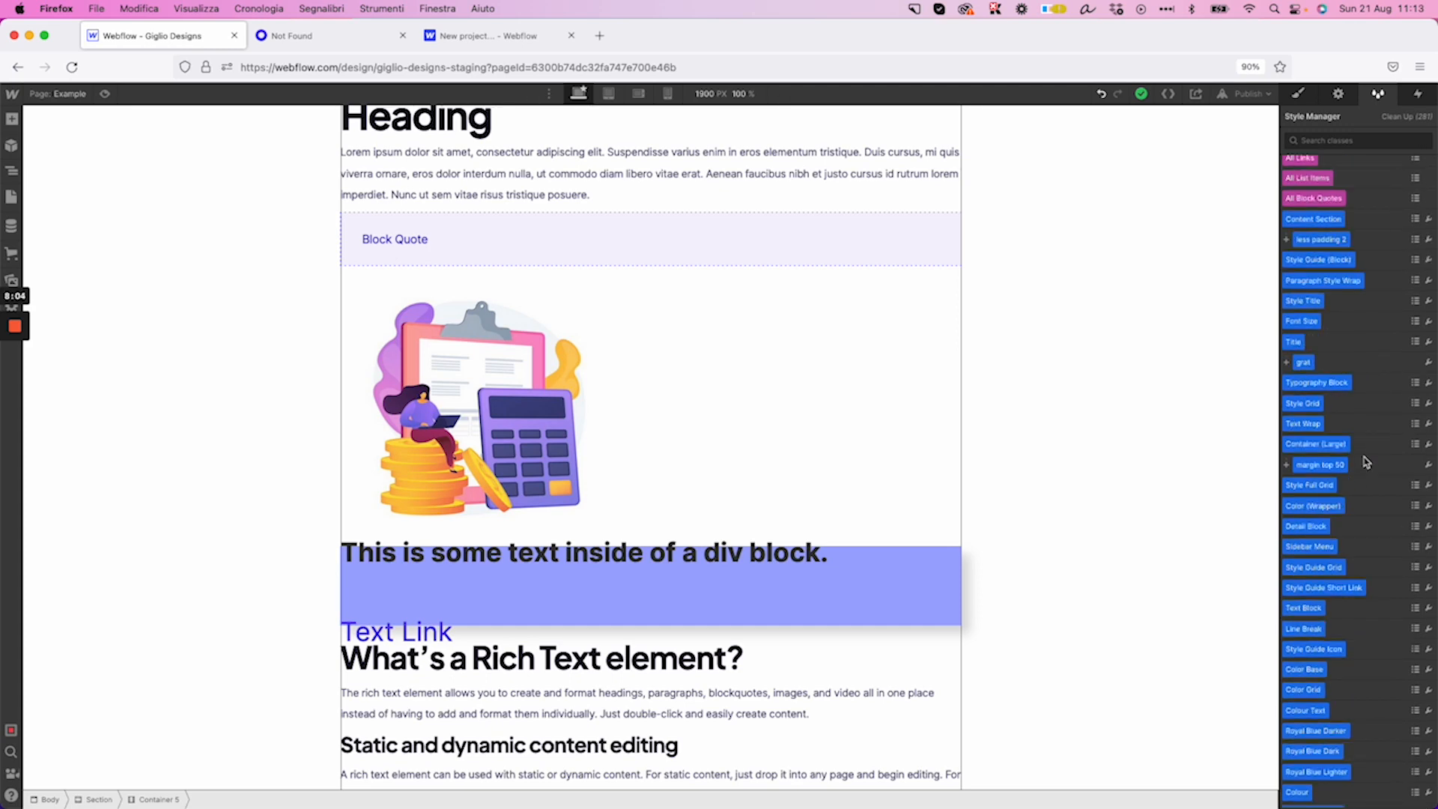
scroll(1363, 462, "up", 5)
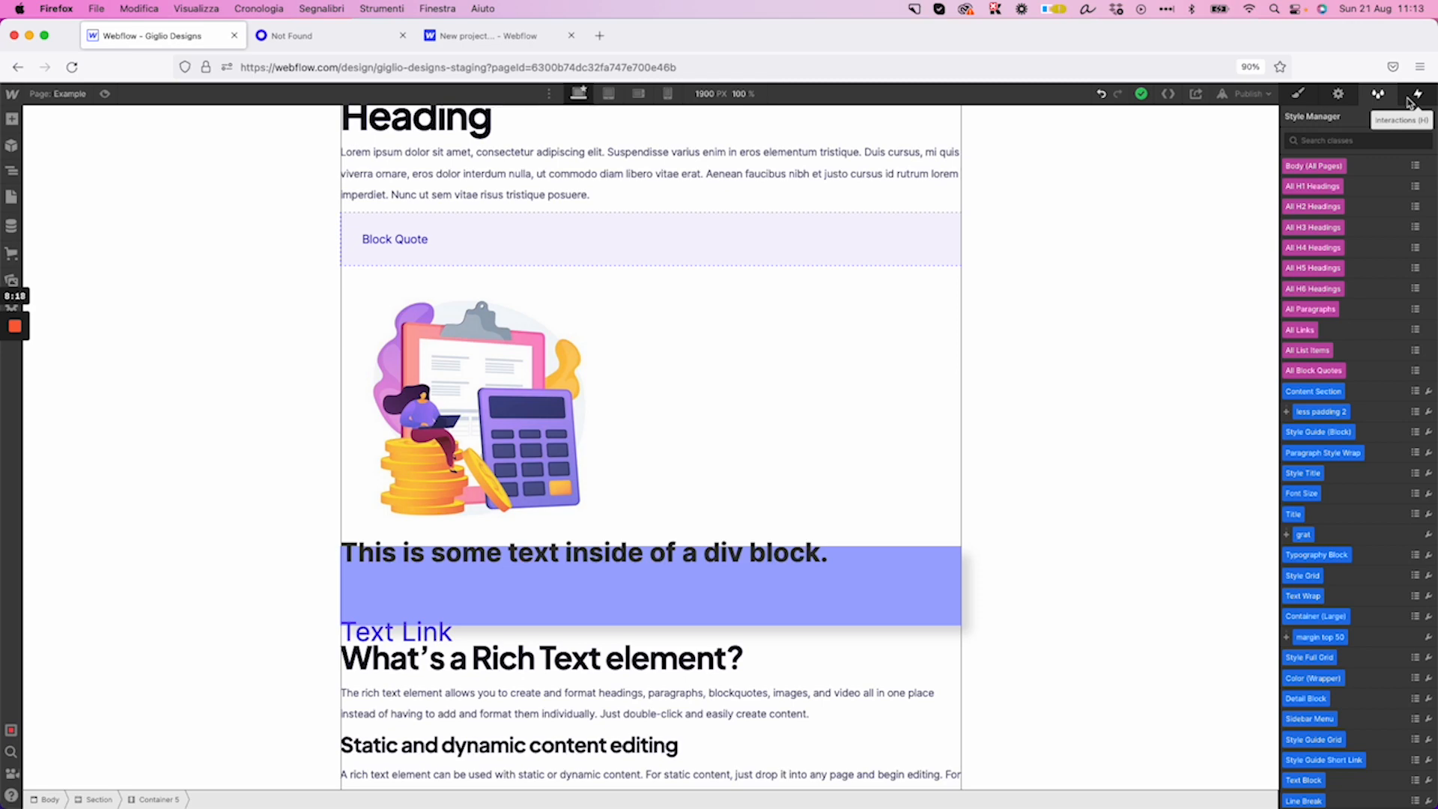
left_click(1412, 101)
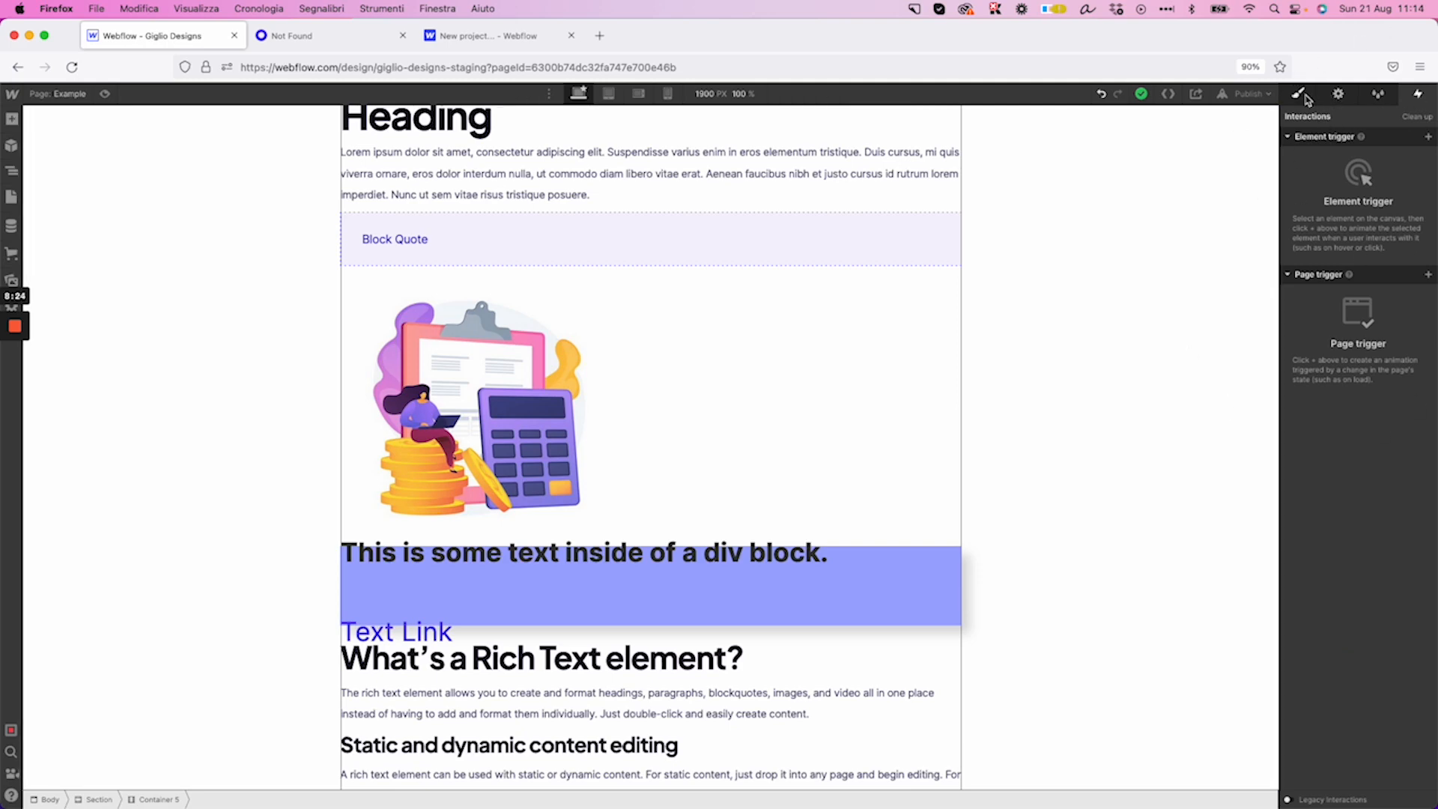
Reload the staging page to review the published result, and return to the container's style settings in the Designer
left_click(1250, 95)
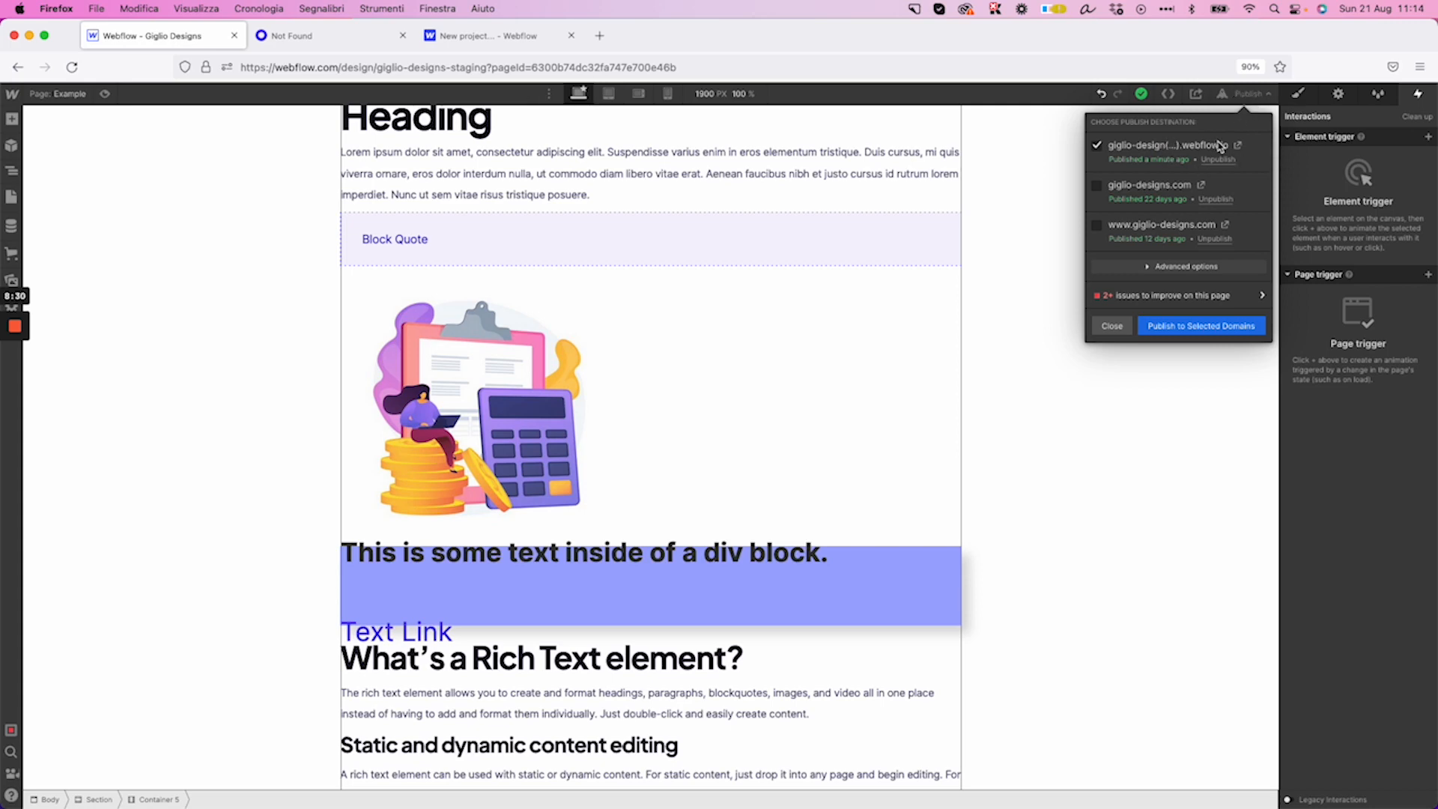
left_click(315, 35)
left_click(327, 64)
key("super+r")
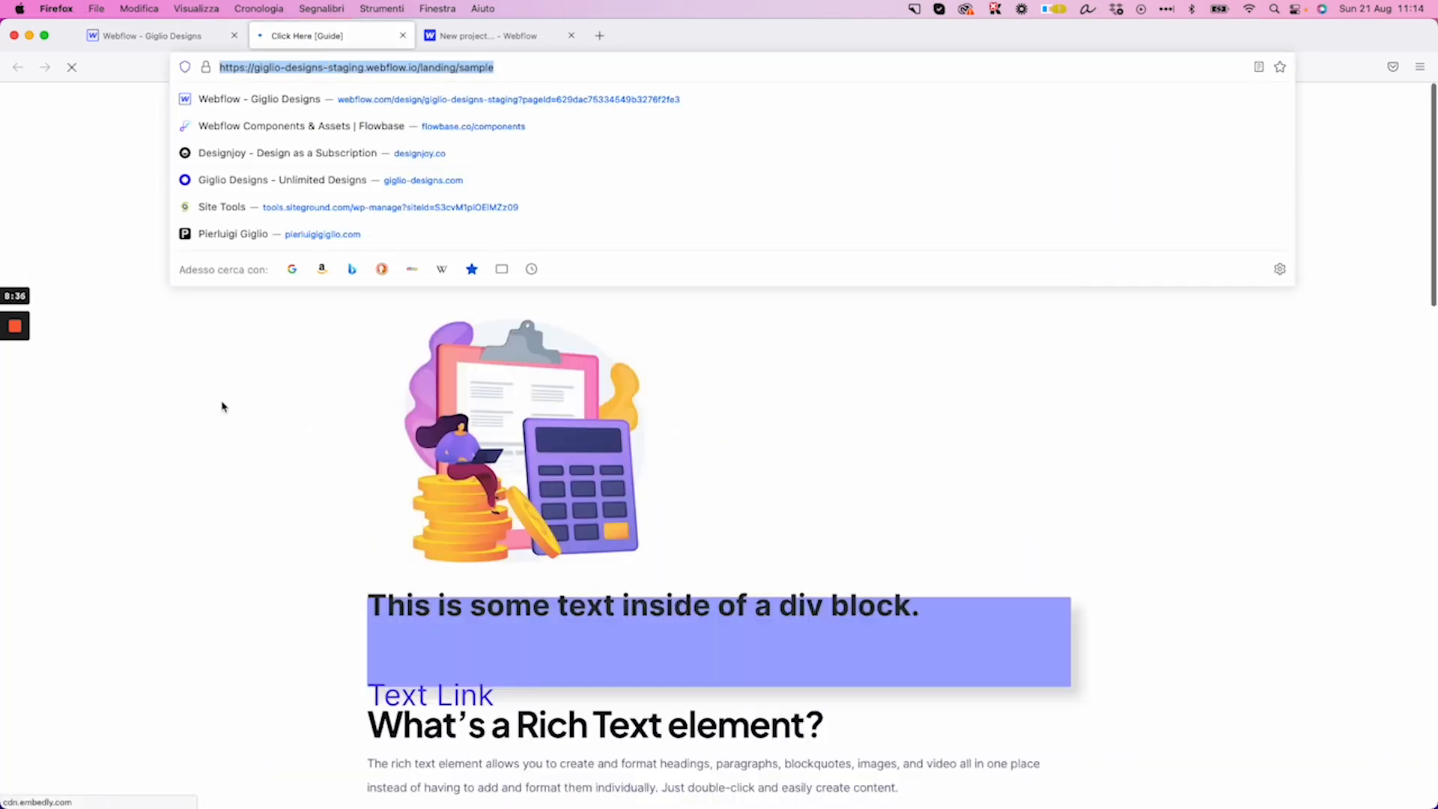
left_click(222, 407)
scroll(271, 340, "down", 10)
scroll(190, 358, "up", 5)
scroll(193, 342, "up", 5)
left_click(150, 35)
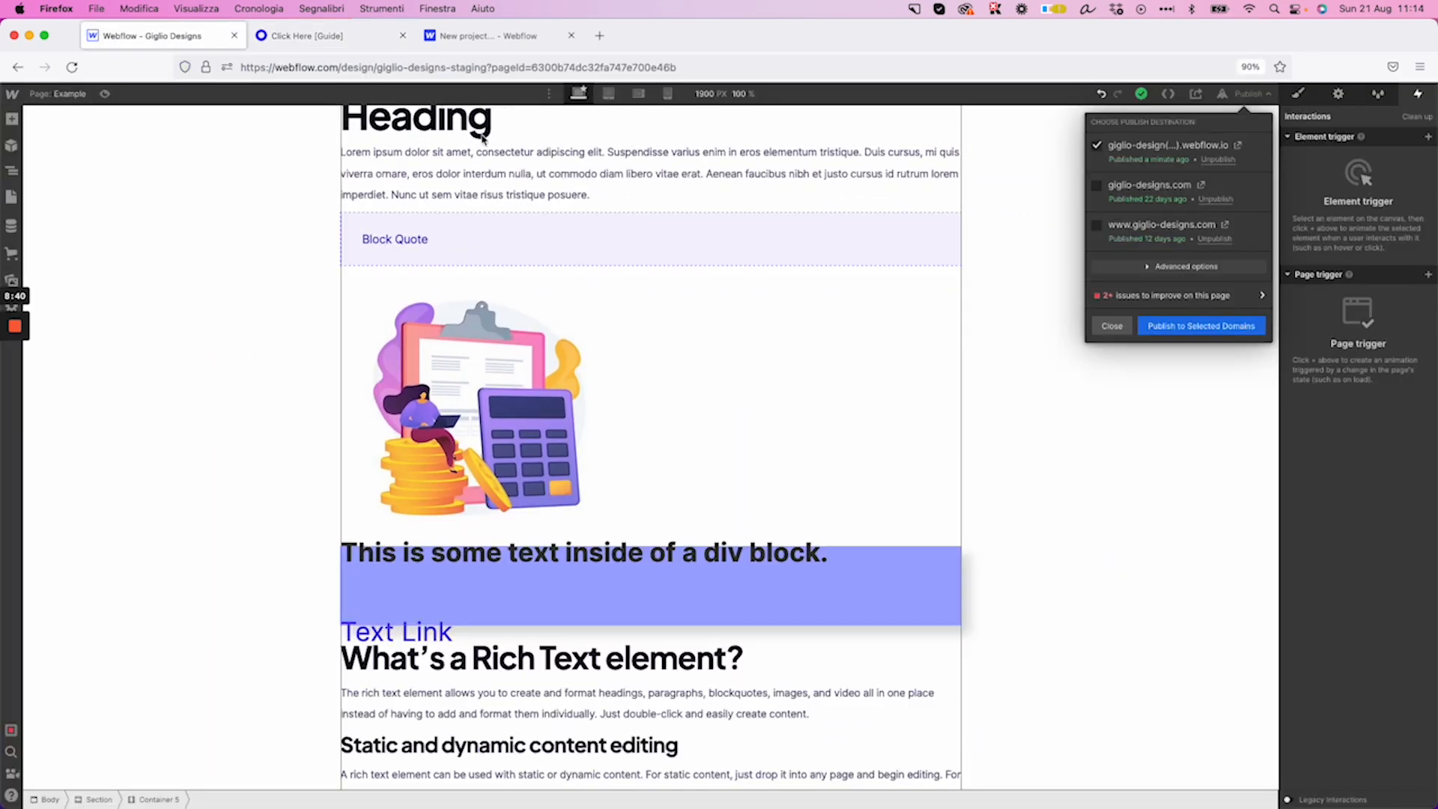
left_click(1007, 193)
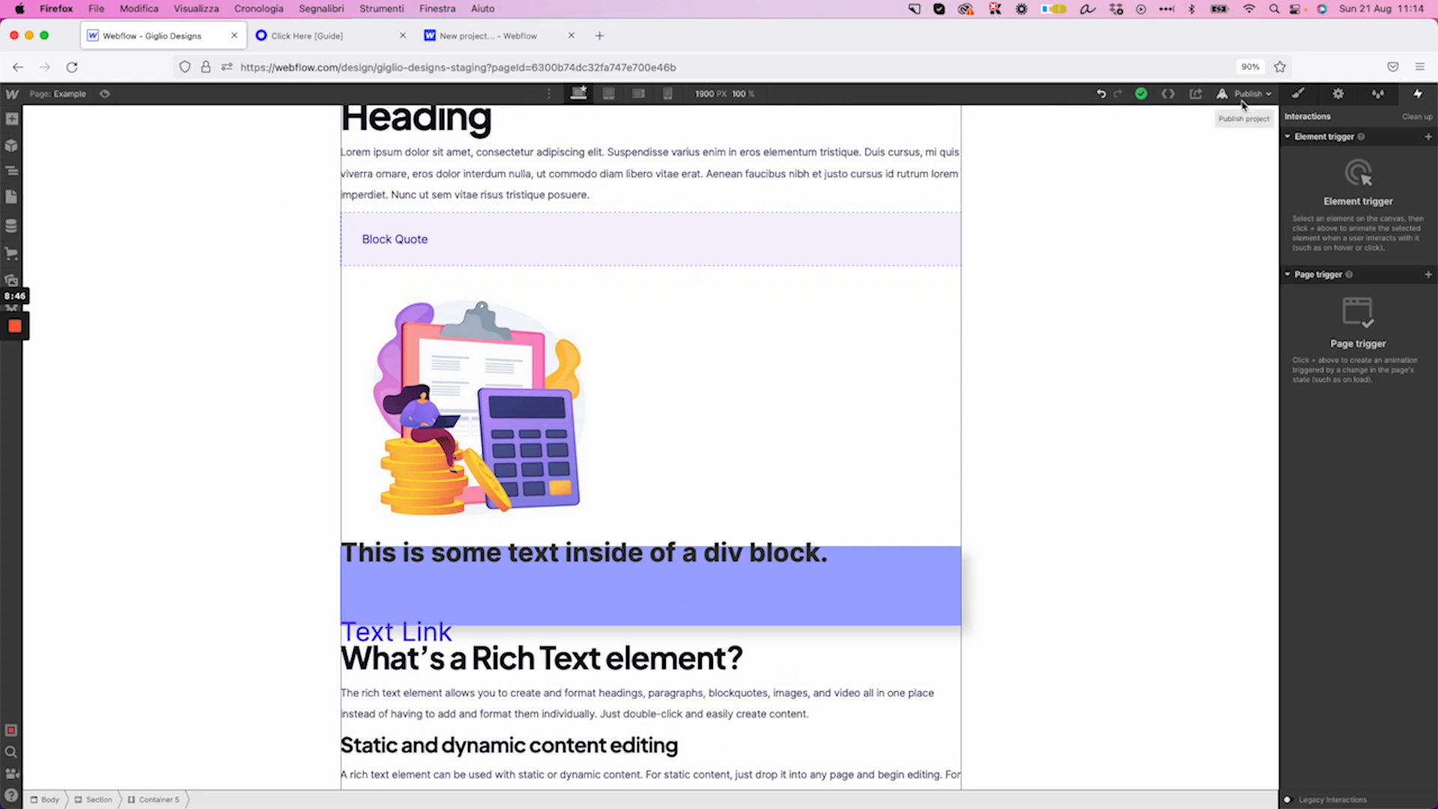
left_click(1297, 93)
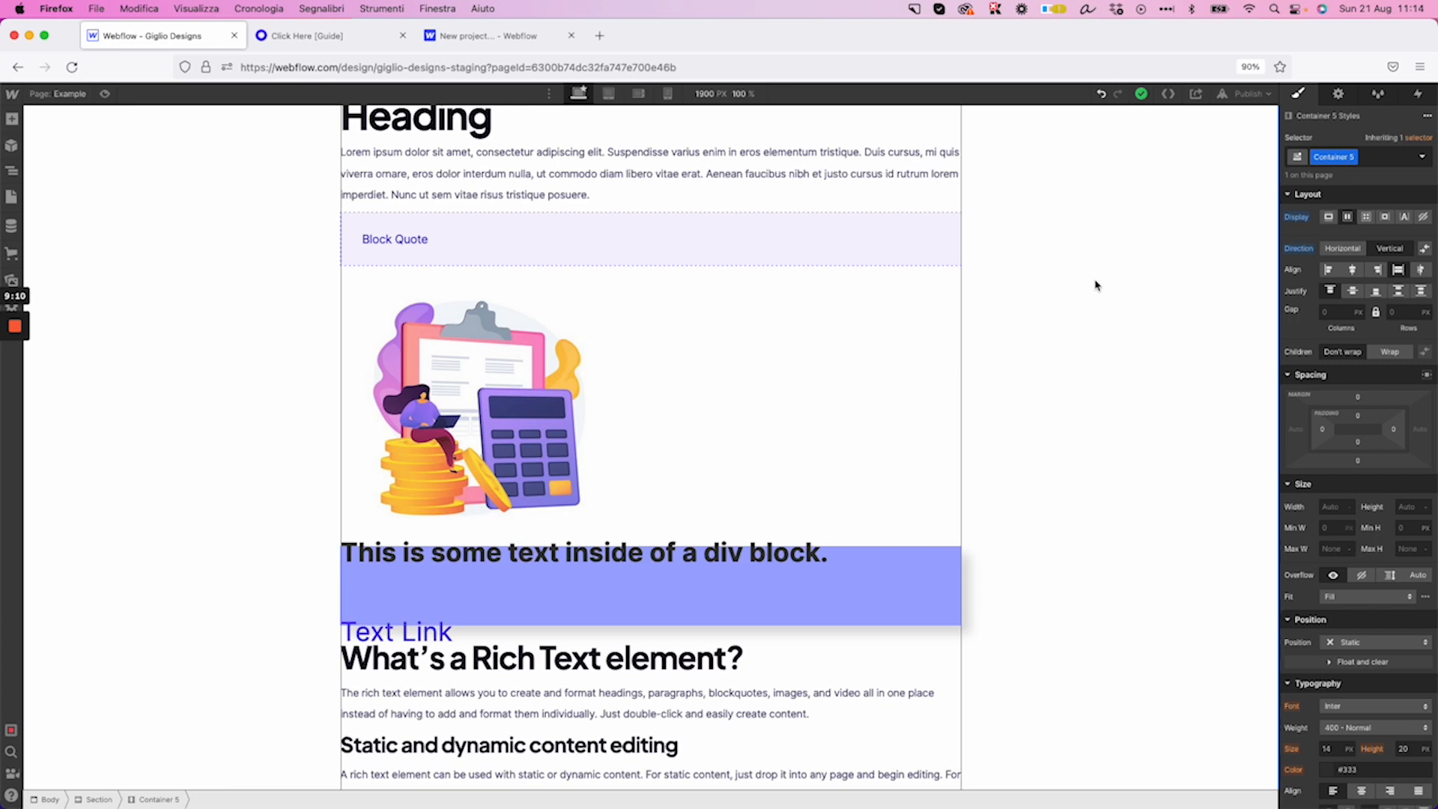
Open Finsweet's Client-first documentation and read through its introduction
scroll(1049, 300, "up", 1)
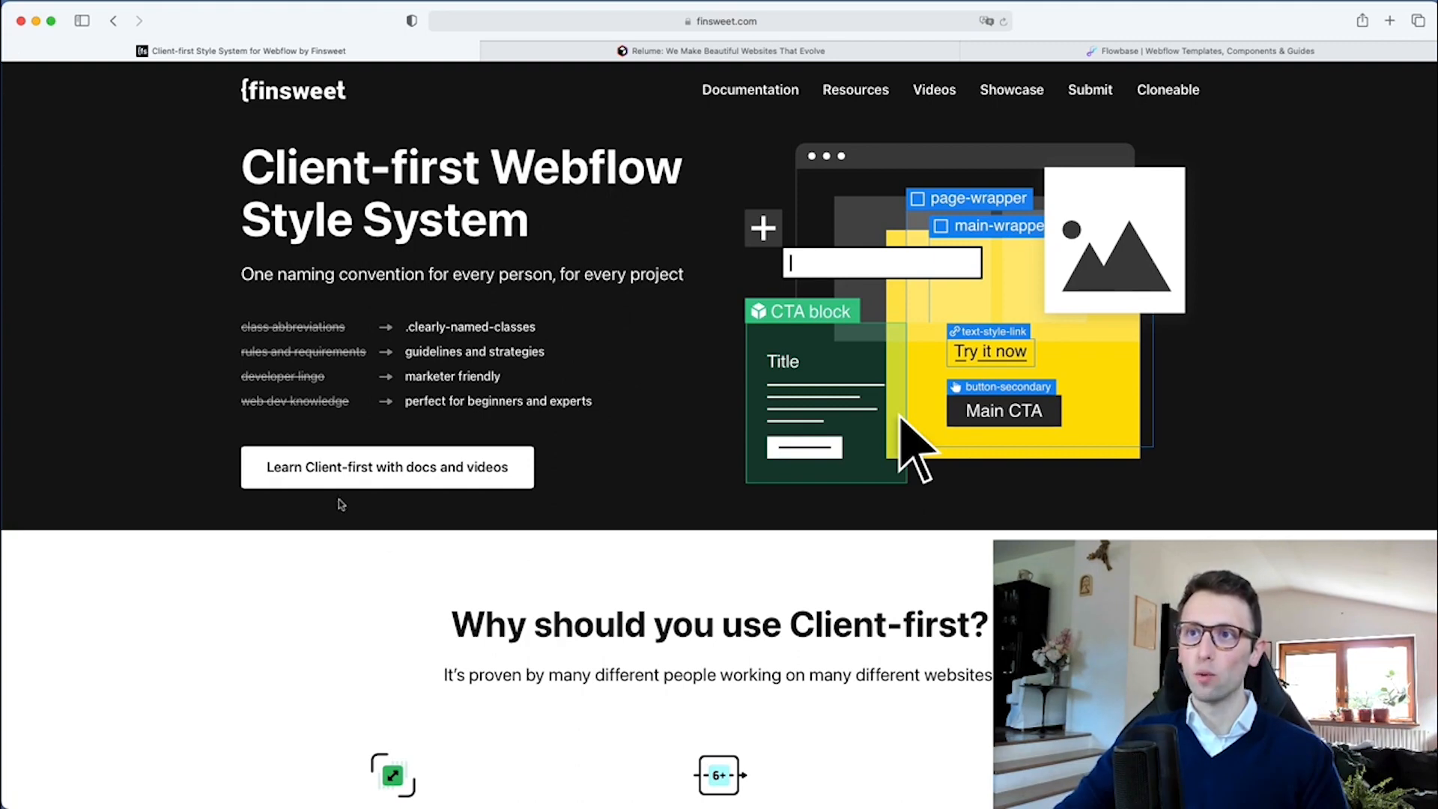
left_click(382, 488)
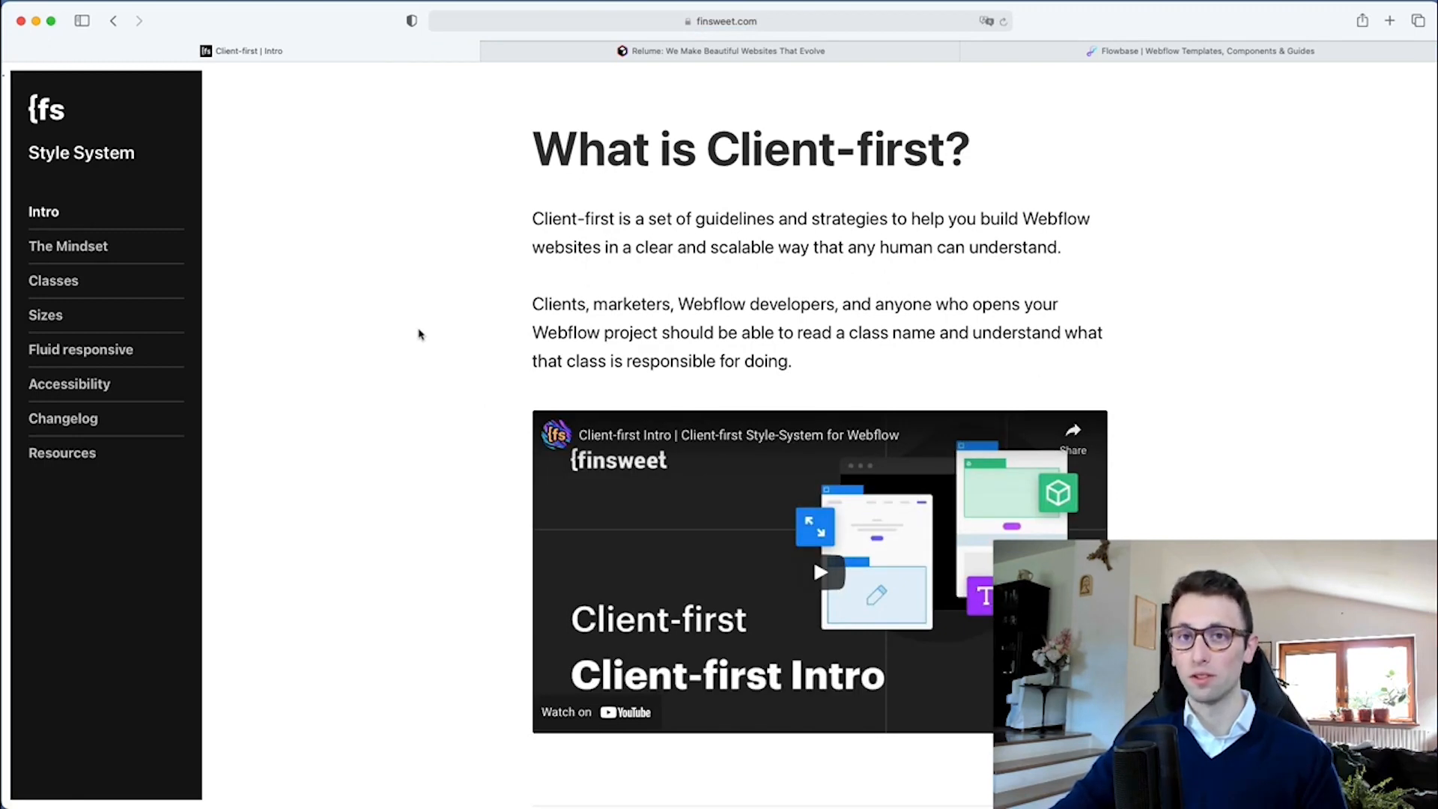
scroll(420, 334, "down", 5)
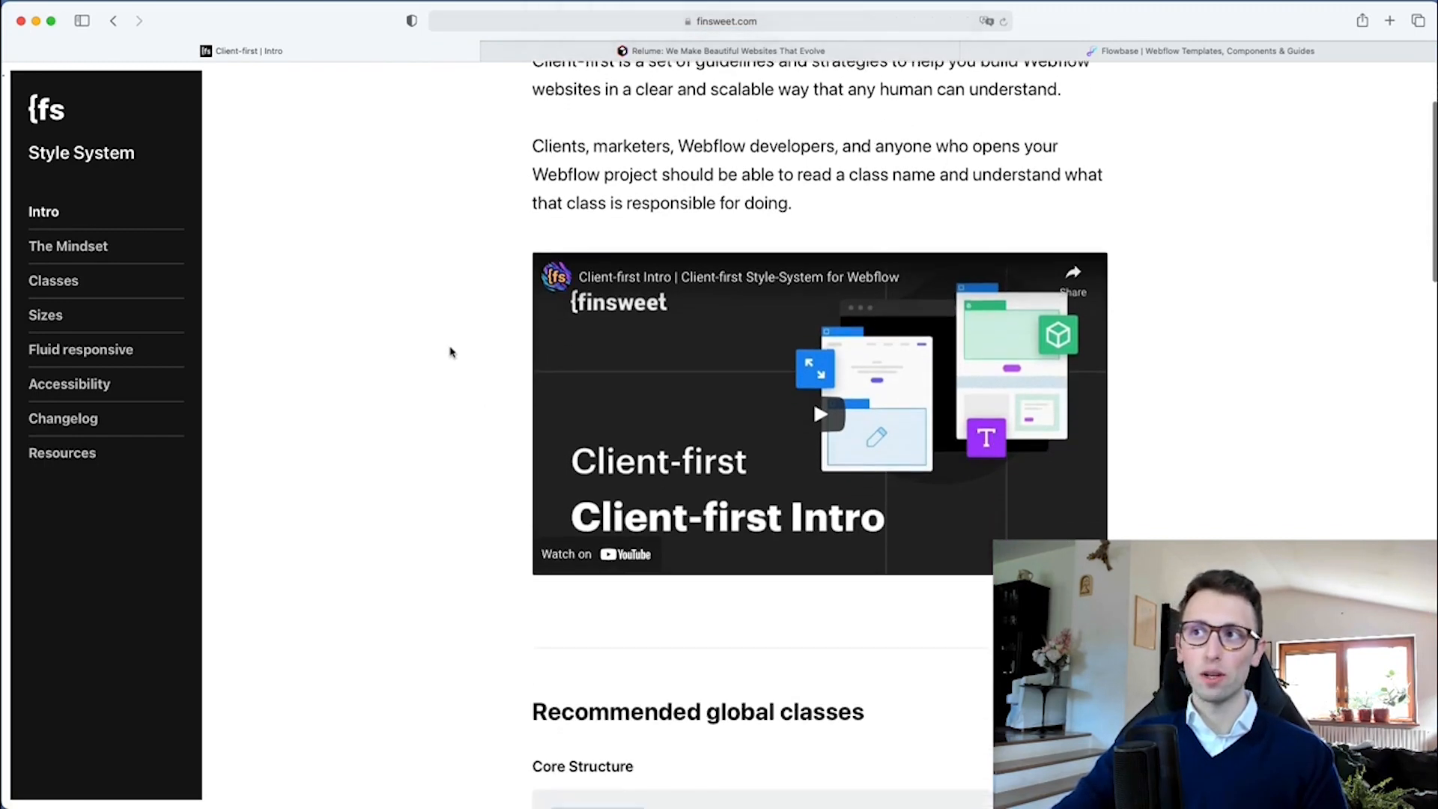
Examine the recommended global classes for core structure, typography and spacing in the Client-first introduction
scroll(416, 345, "down", 4)
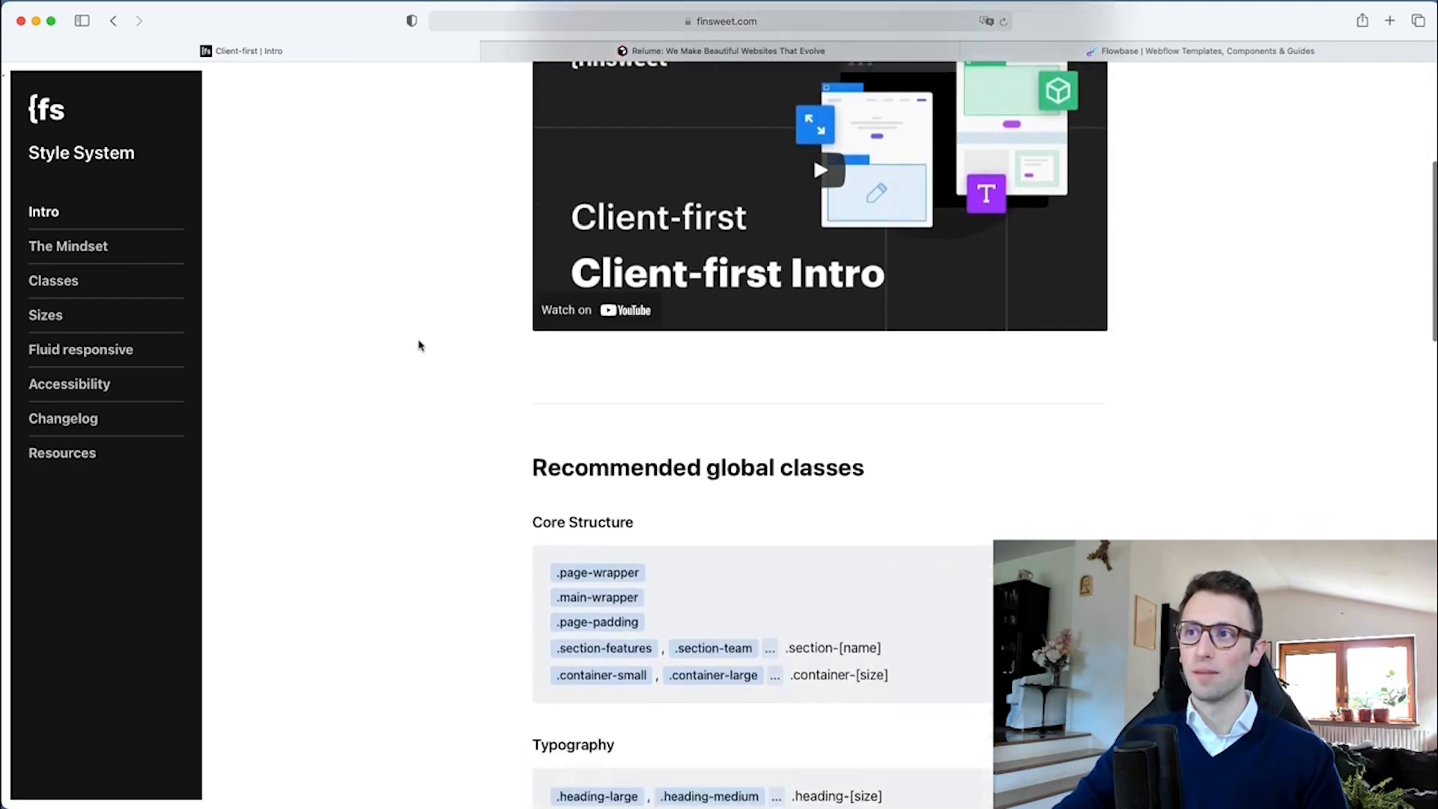
scroll(412, 347, "up", 2)
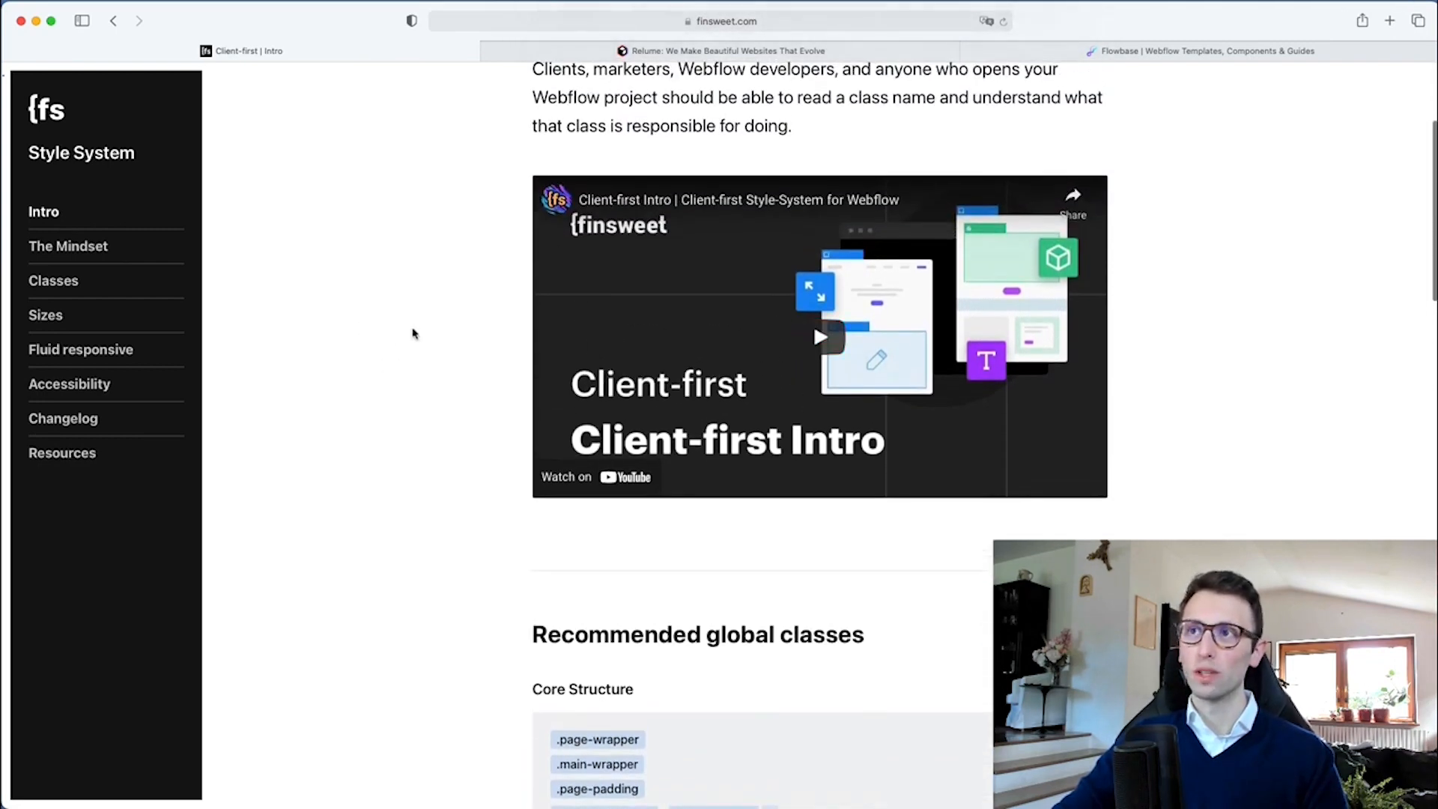
scroll(413, 332, "down", 5)
scroll(411, 330, "down", 10)
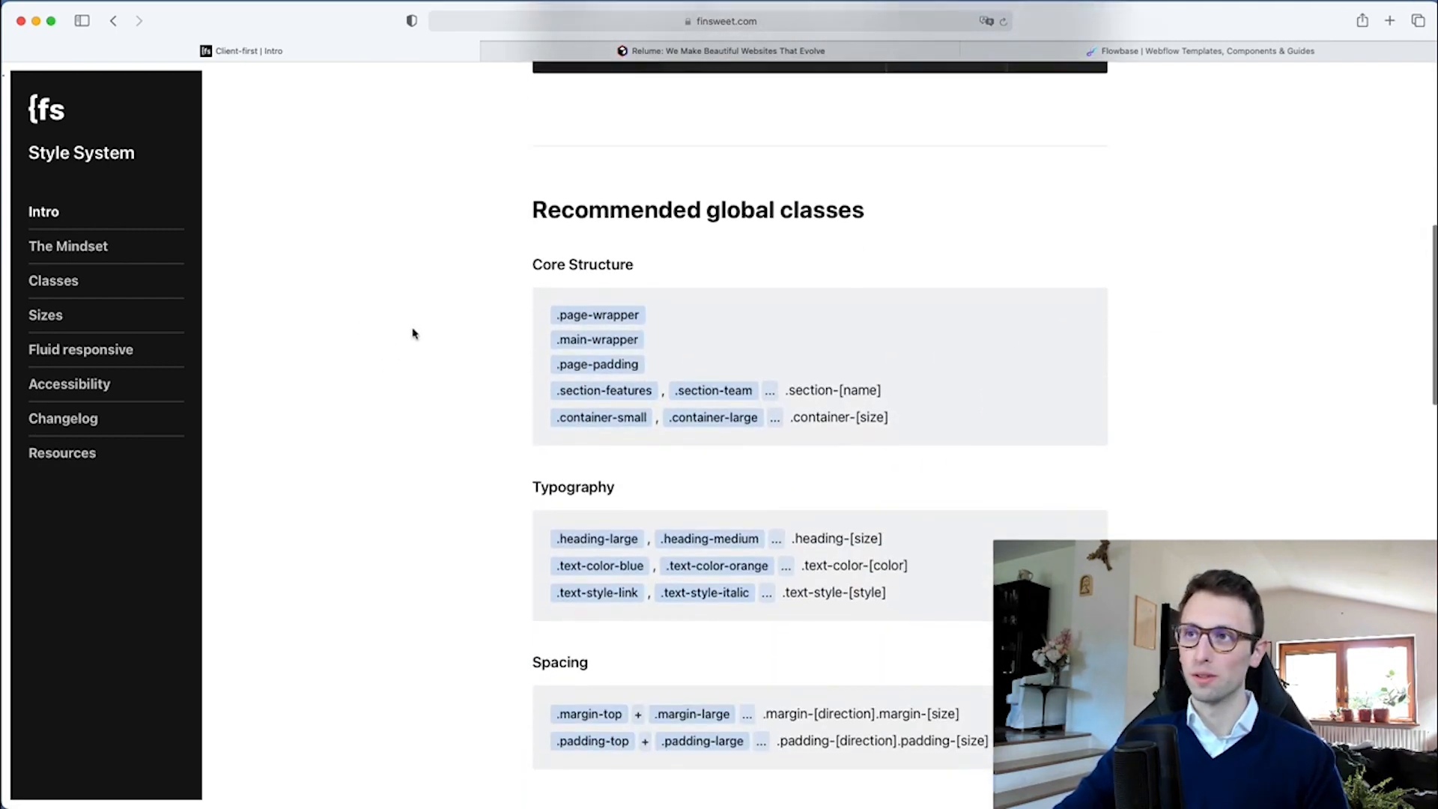
Open The Mindset page of the Client-first documentation and read why class names should be meaningful
left_click(75, 247)
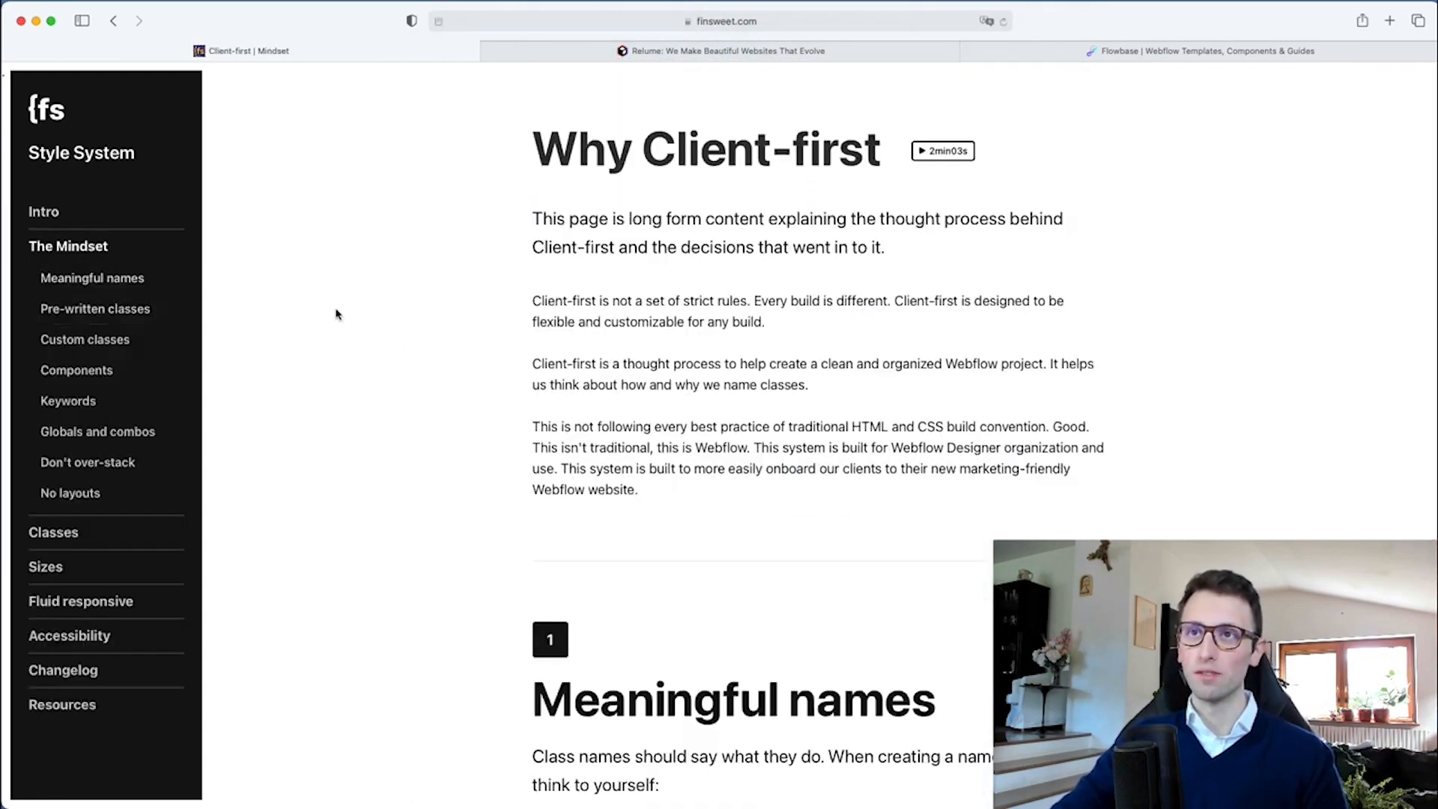
scroll(433, 324, "down", 4)
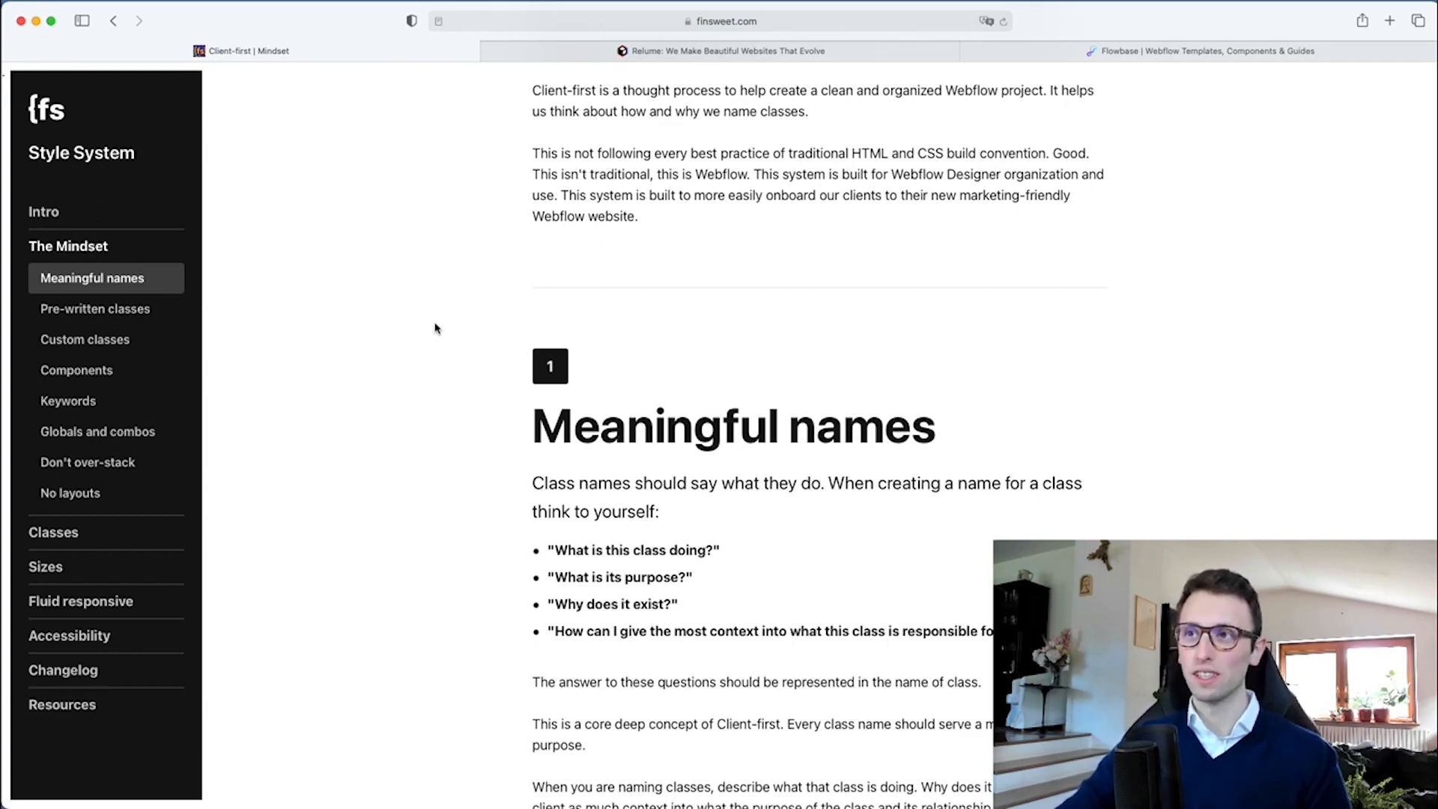
scroll(421, 328, "up", 4)
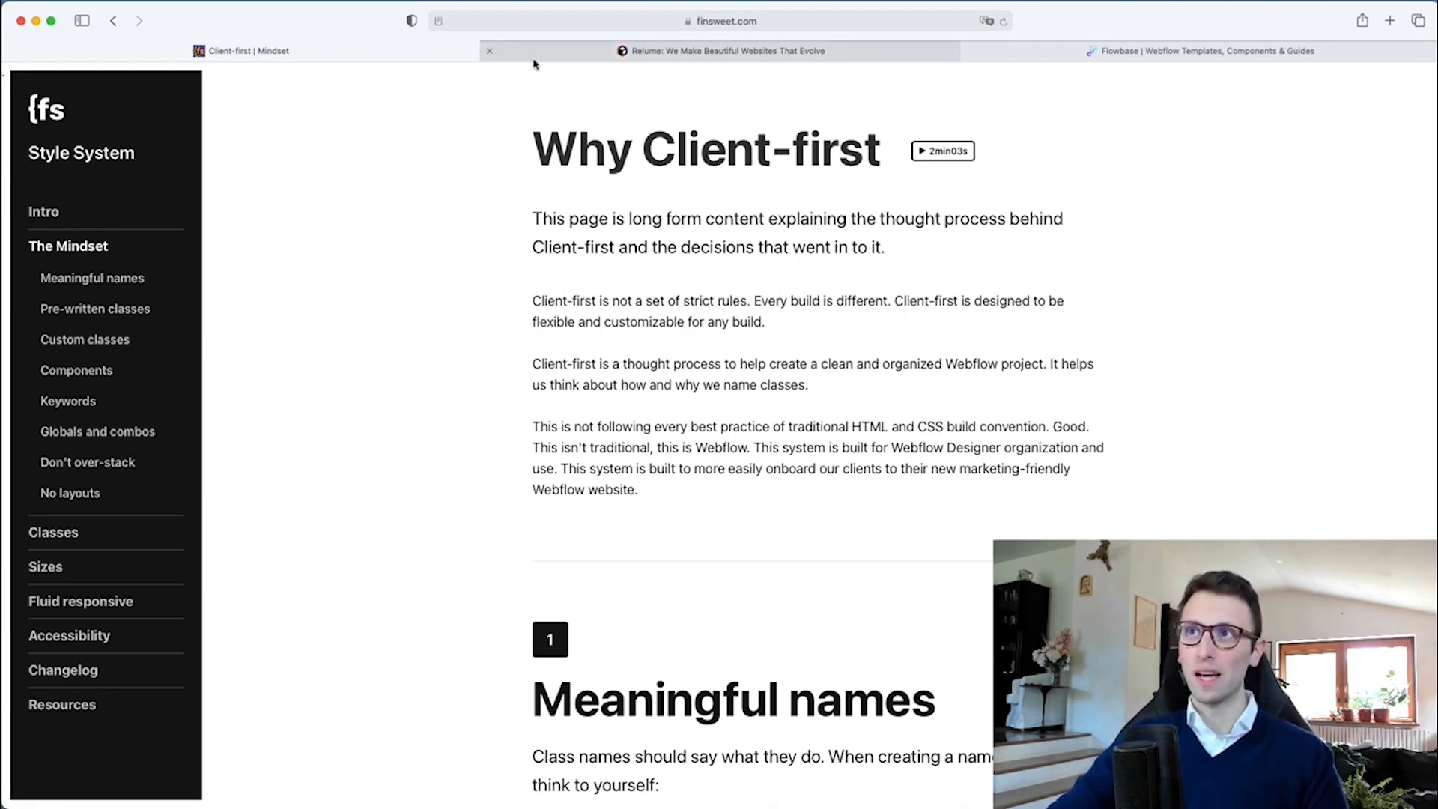
Look through the Relume website down to its recent activity and open the Relume Library from its product post
mouse_move(537, 61)
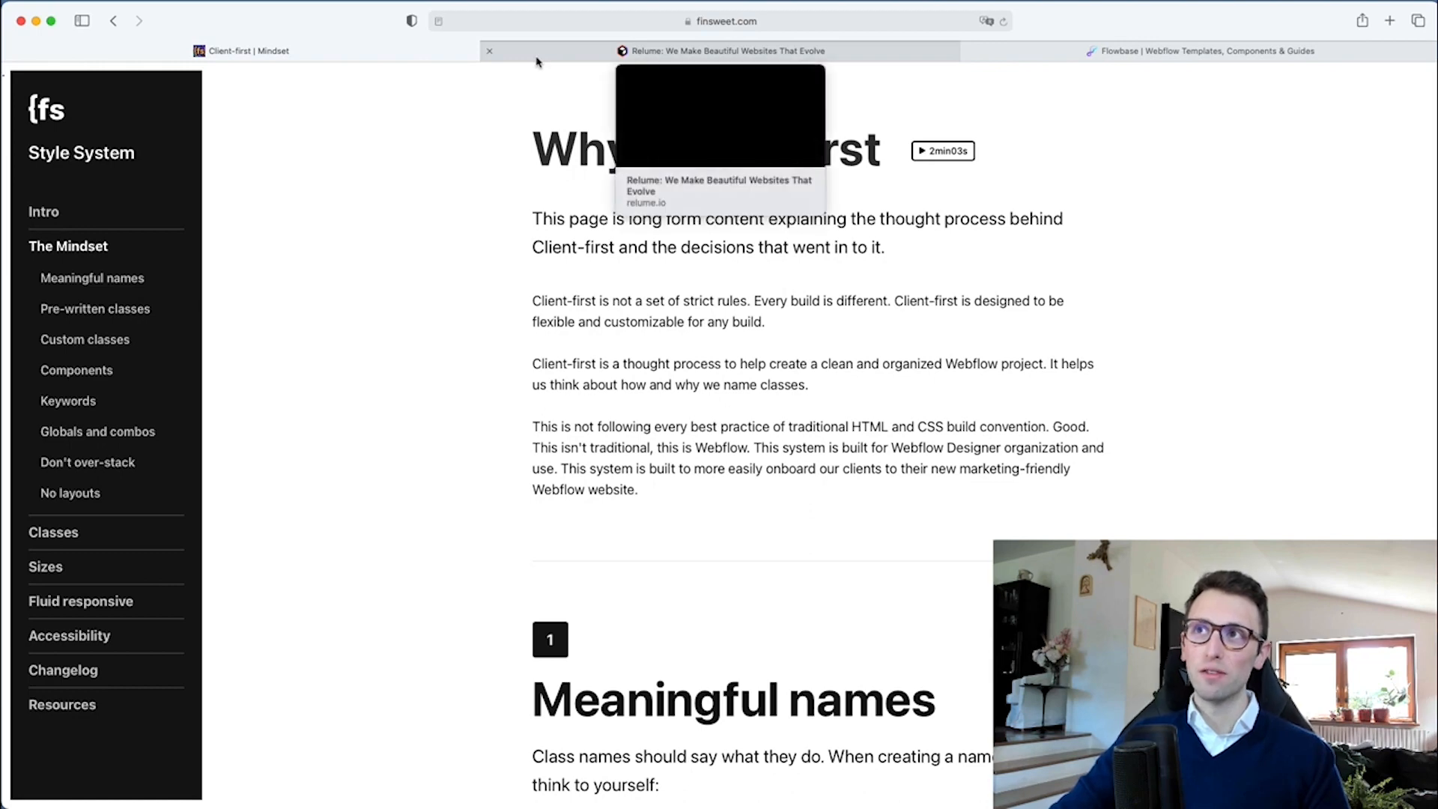
left_click(537, 60)
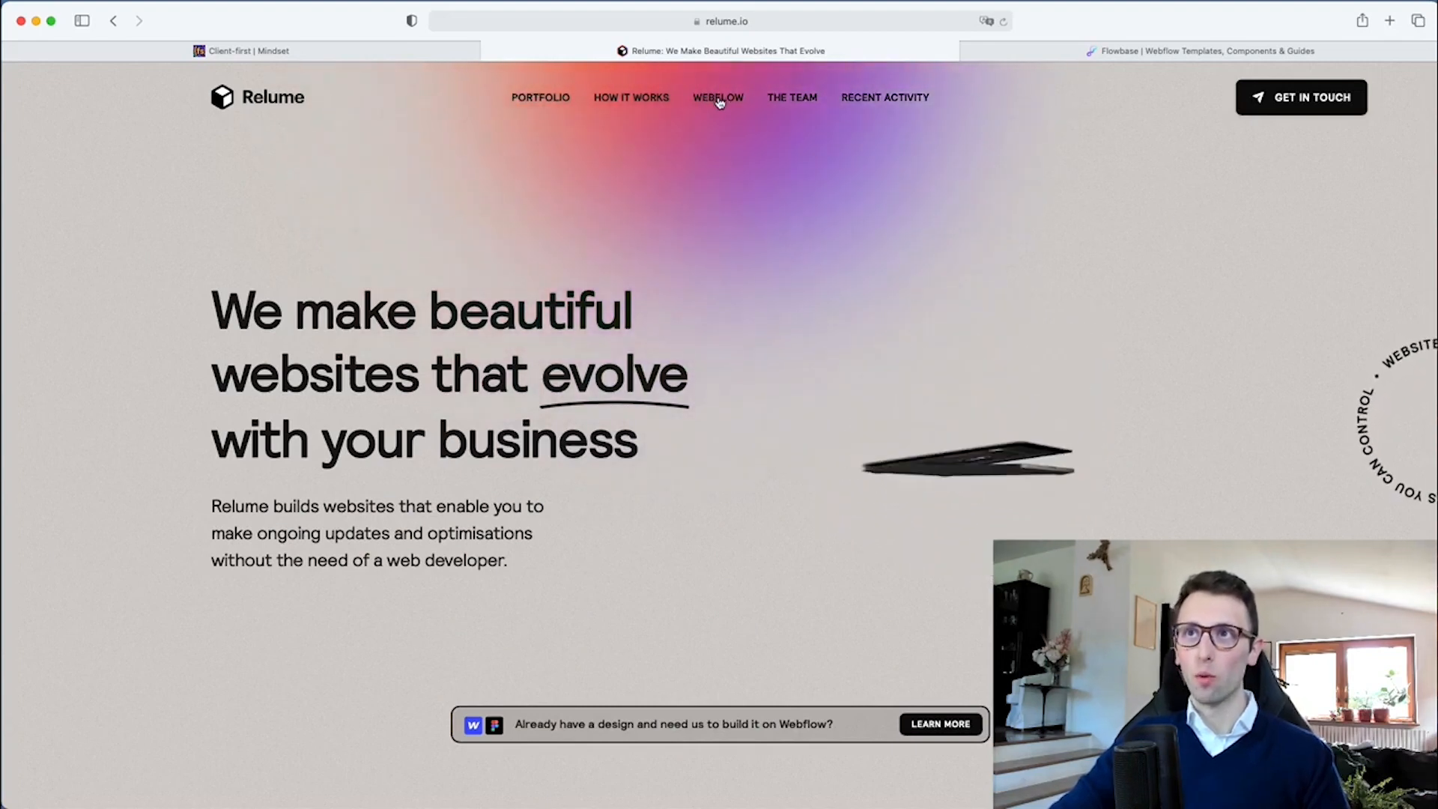
scroll(719, 103, "down", 4)
scroll(718, 101, "down", 20)
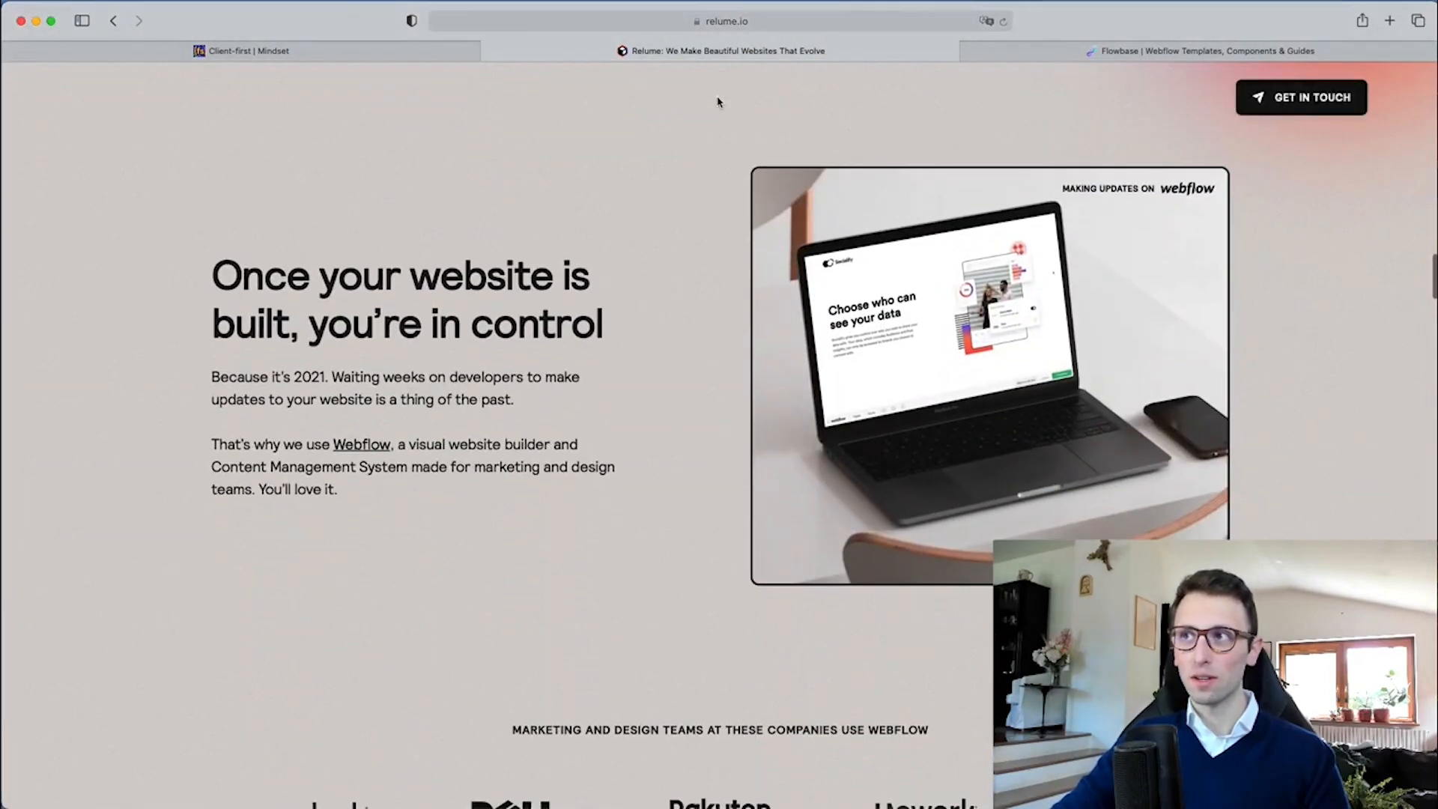
scroll(719, 113, "down", 12)
scroll(732, 129, "down", 20)
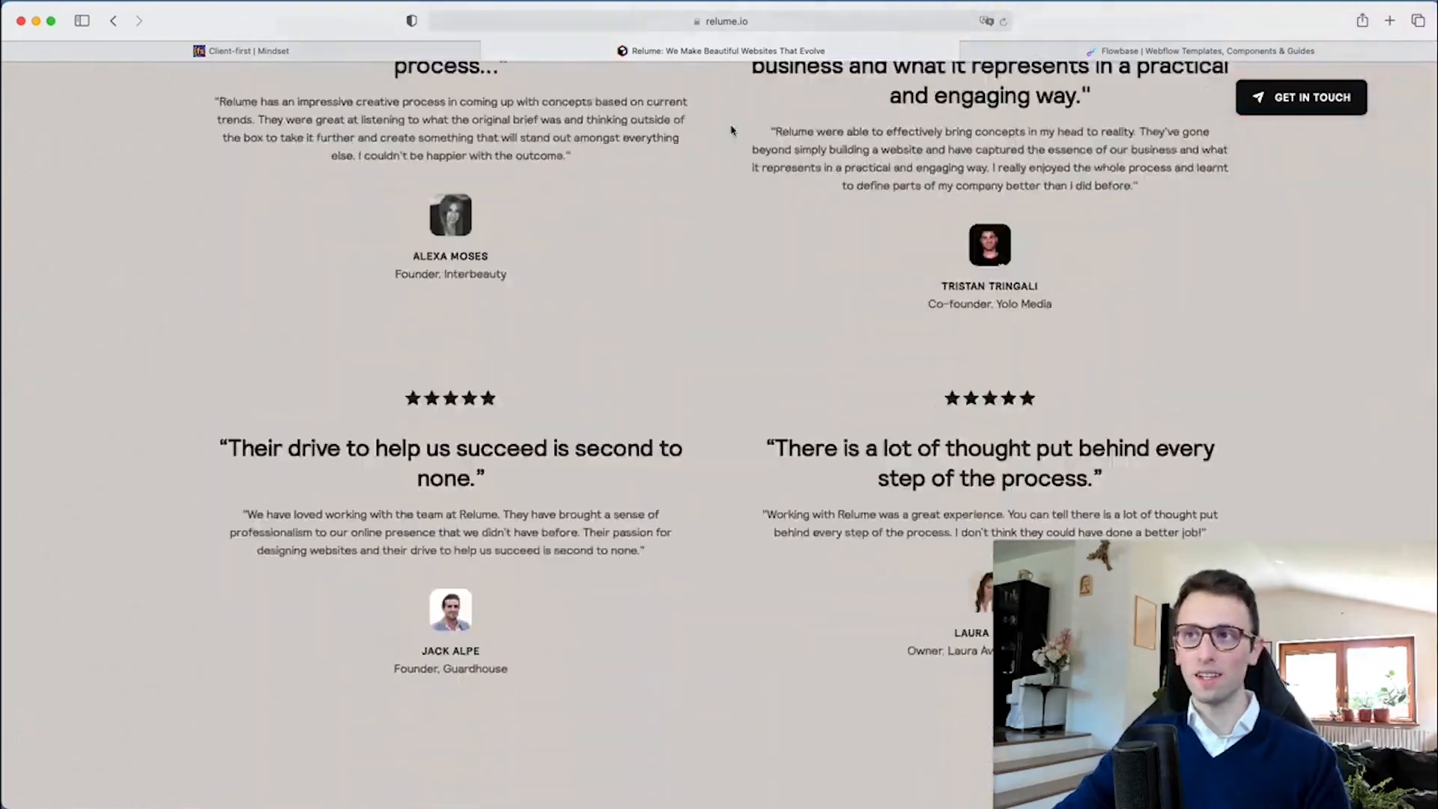
scroll(732, 131, "down", 15)
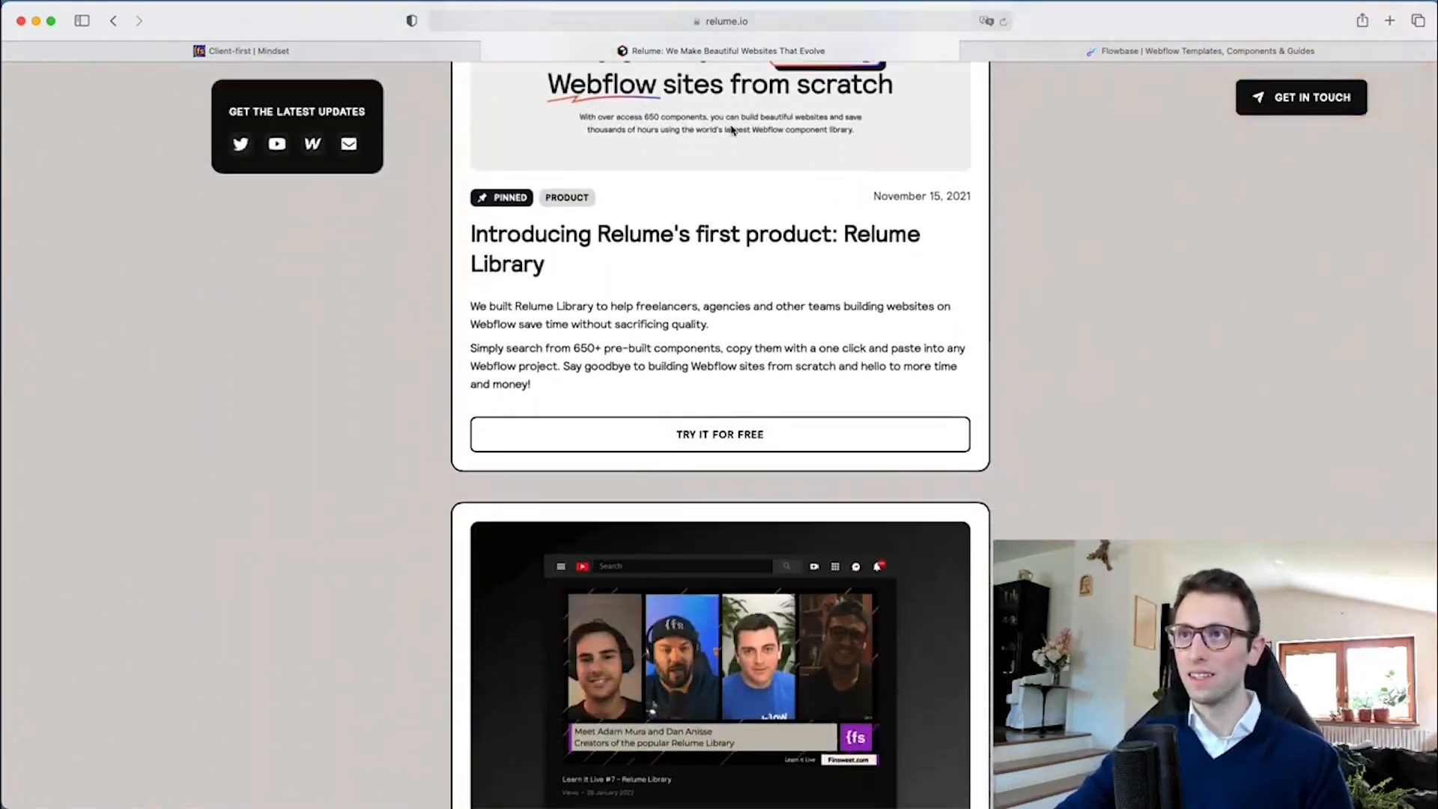
left_click(732, 132)
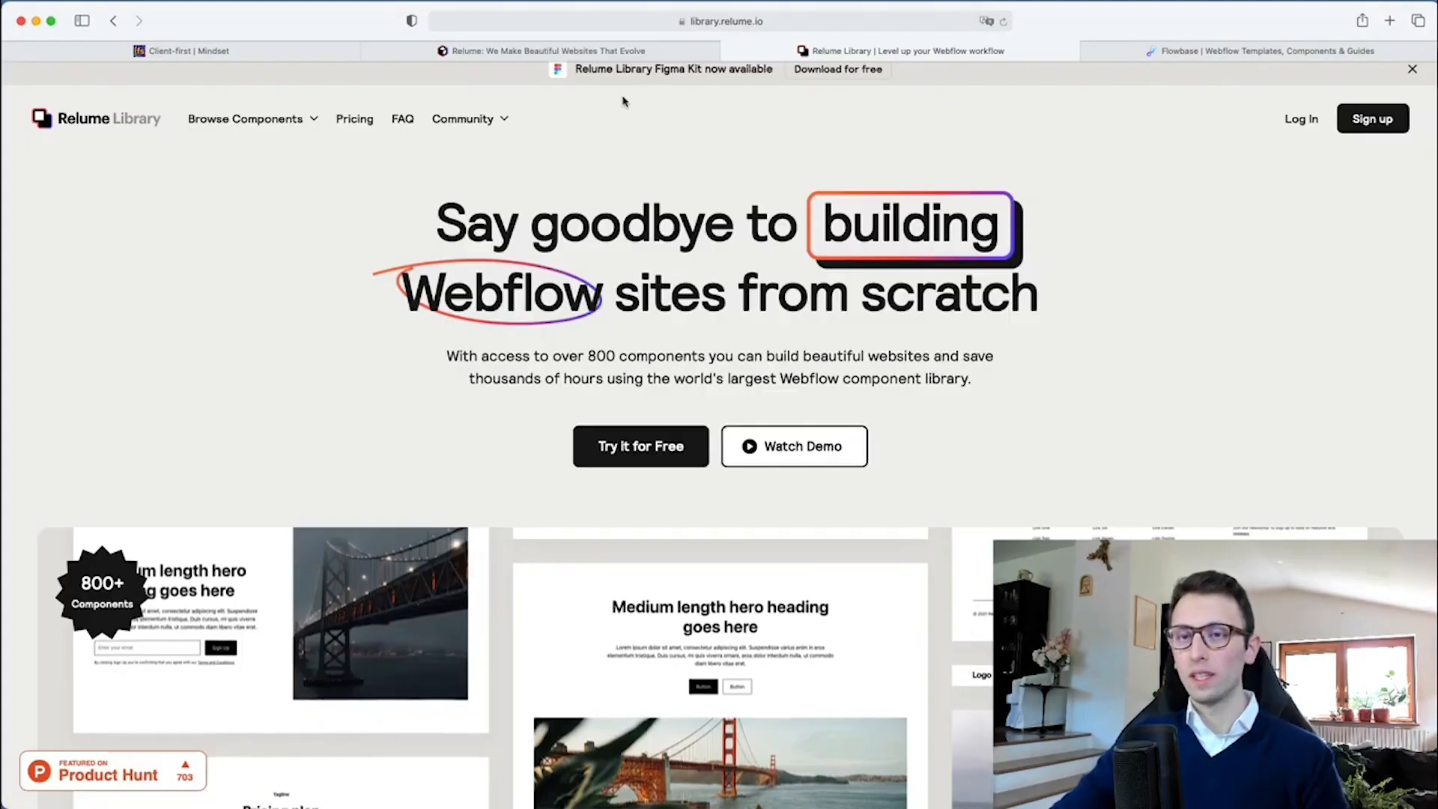
scroll(622, 101, "up", 1)
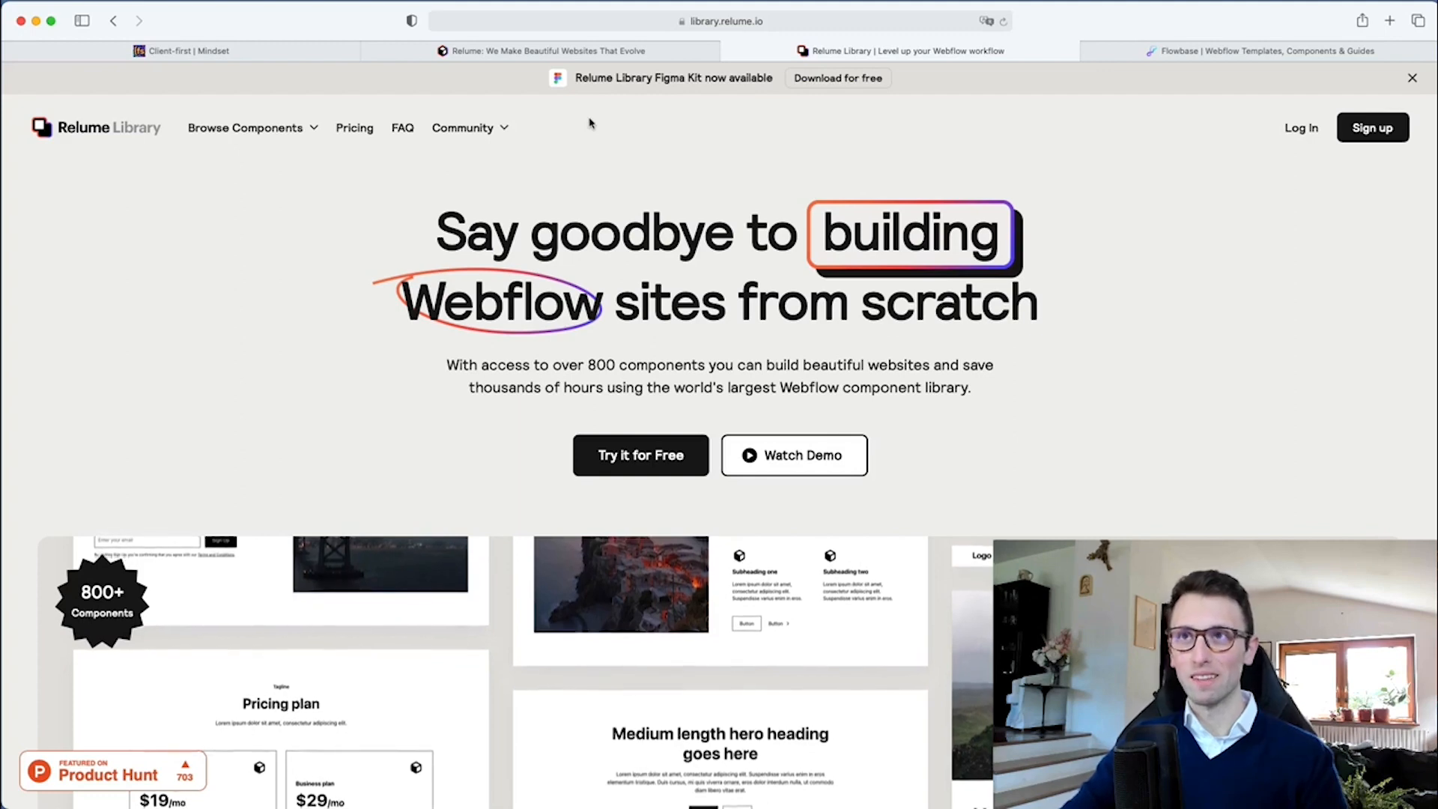
Open the listing of all components in the Relume Library and examine its categories, filters and first banner components
left_click(264, 138)
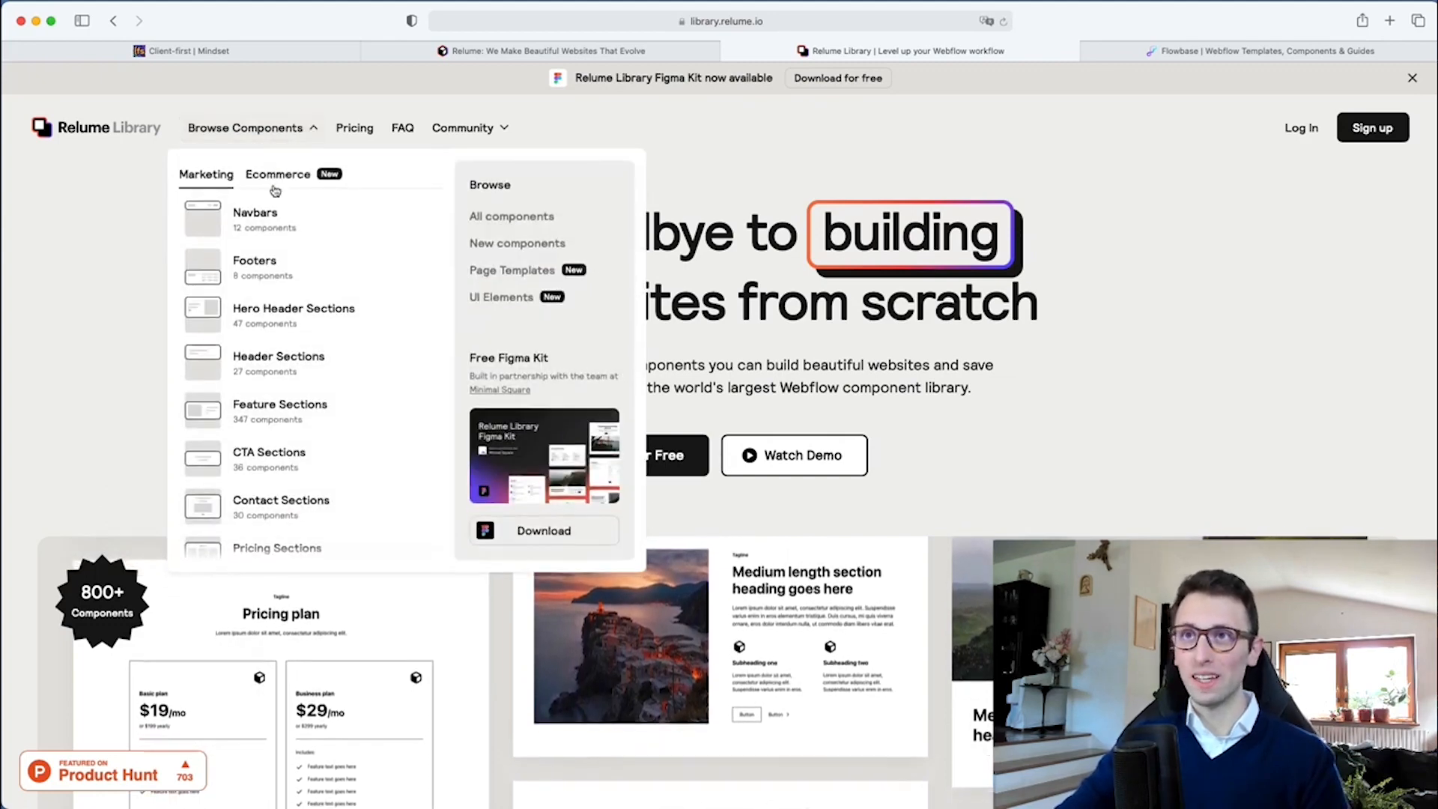
left_click(510, 217)
scroll(716, 222, "down", 2)
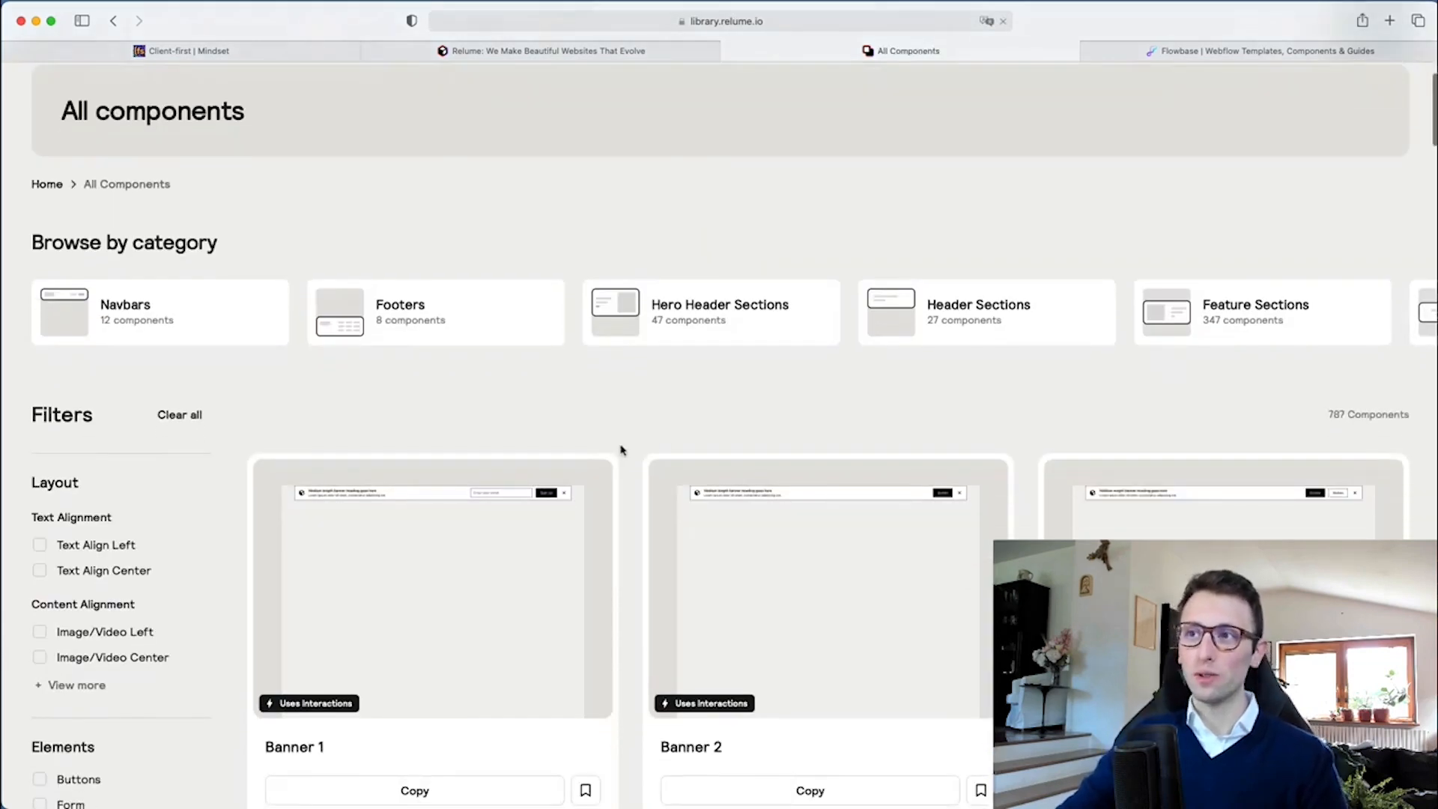
scroll(624, 449, "down", 2)
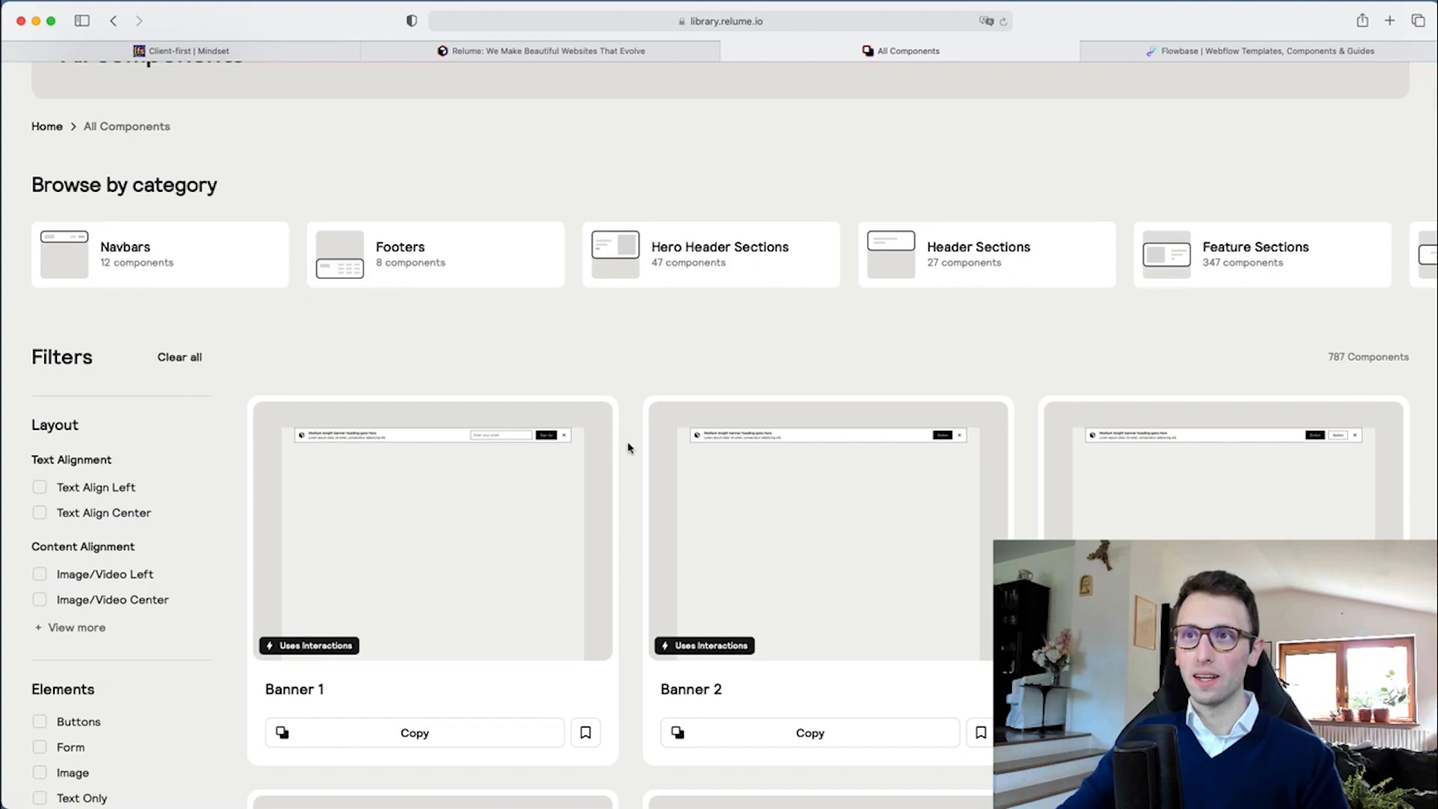
scroll(629, 448, "down", 4)
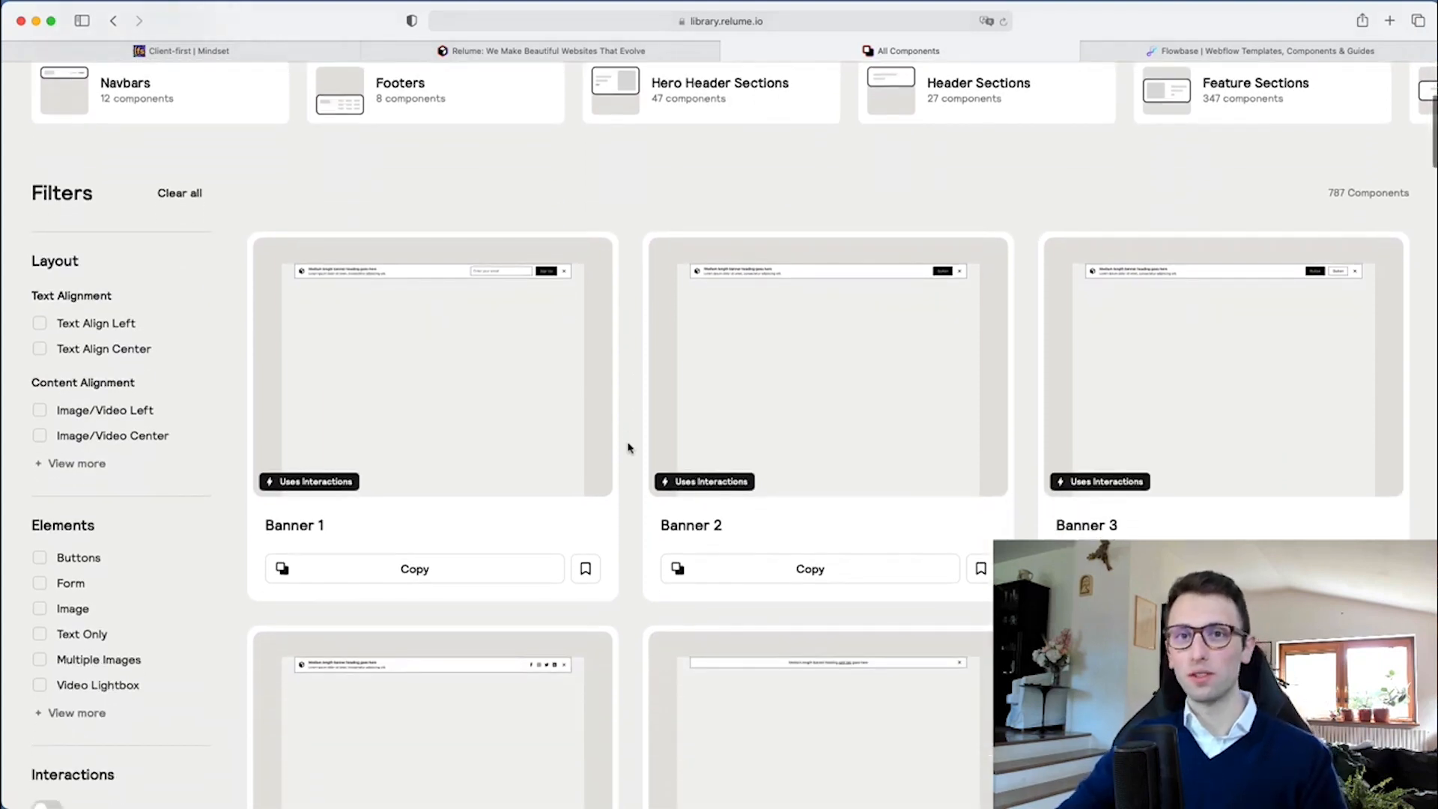
scroll(628, 448, "down", 2)
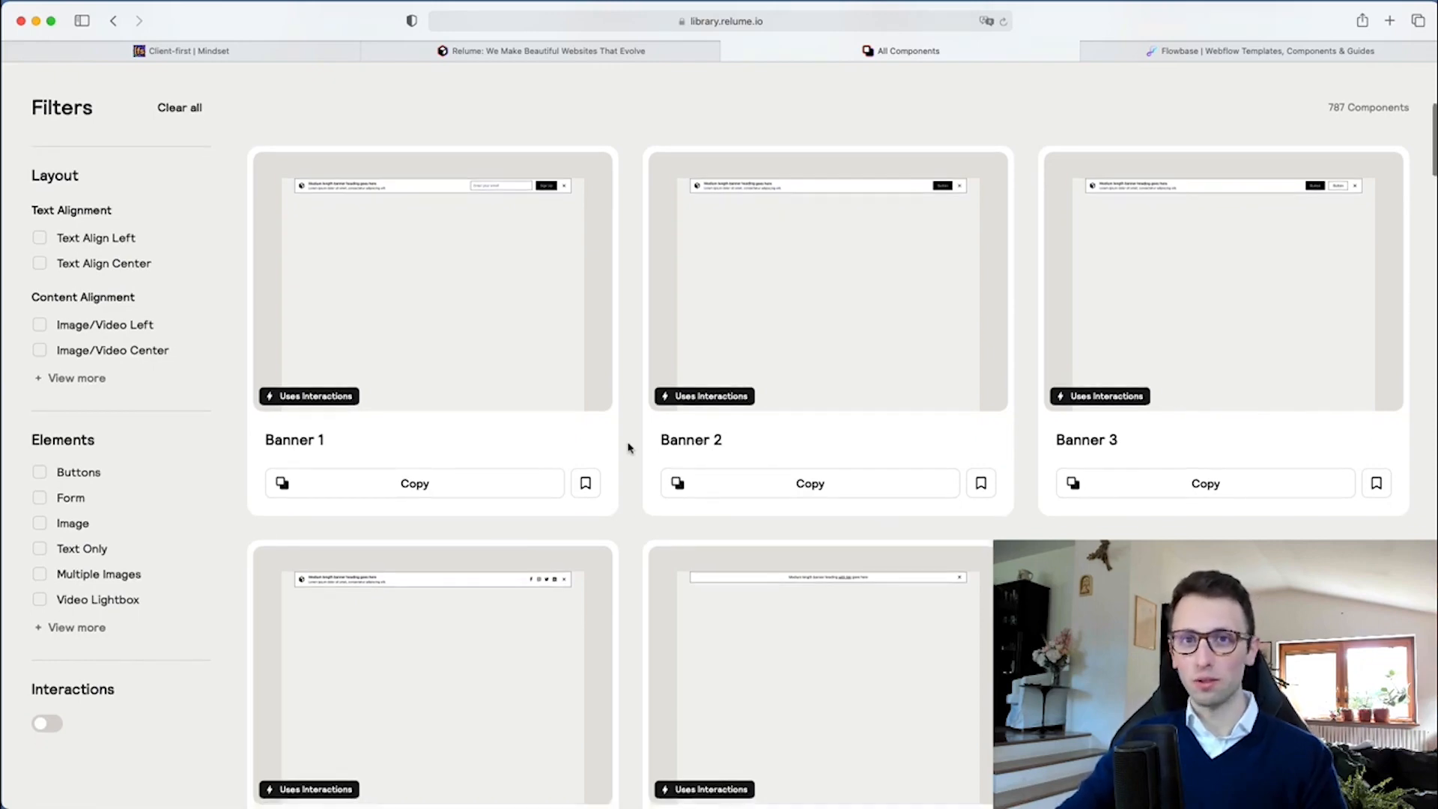
scroll(629, 447, "down", 1)
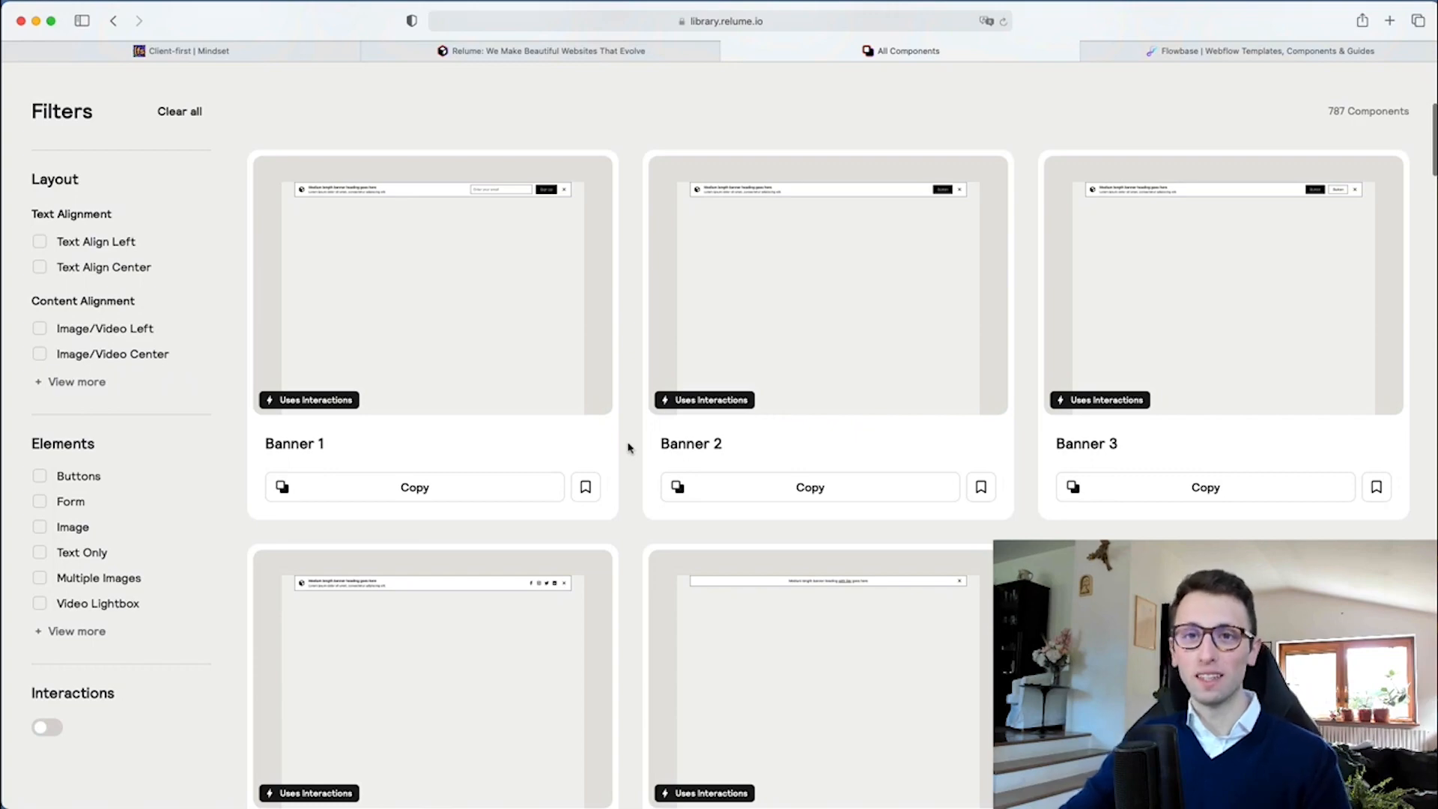
Look through the remaining banner components and the blog section layouts in the component listing
scroll(629, 447, "down", 12)
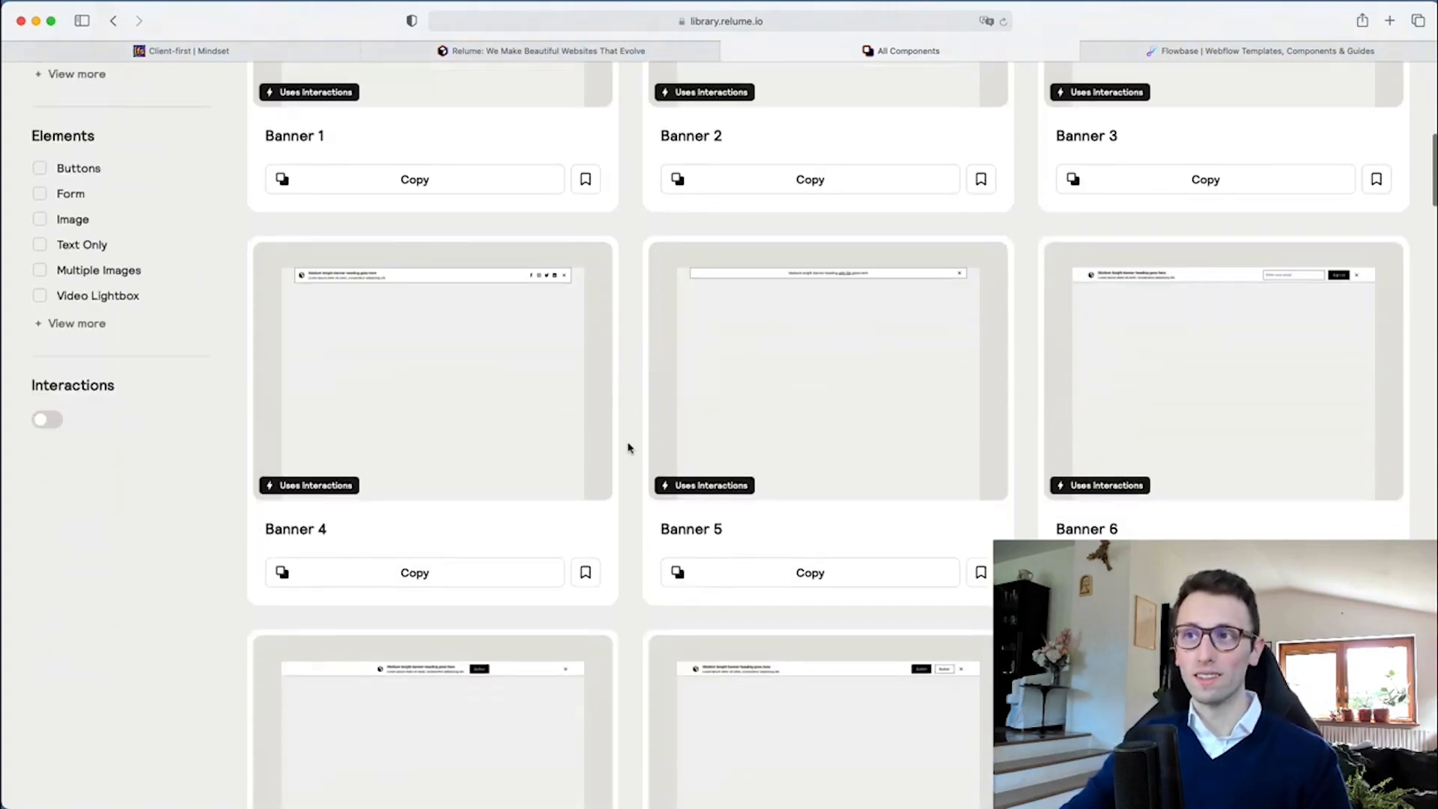
scroll(628, 448, "down", 5)
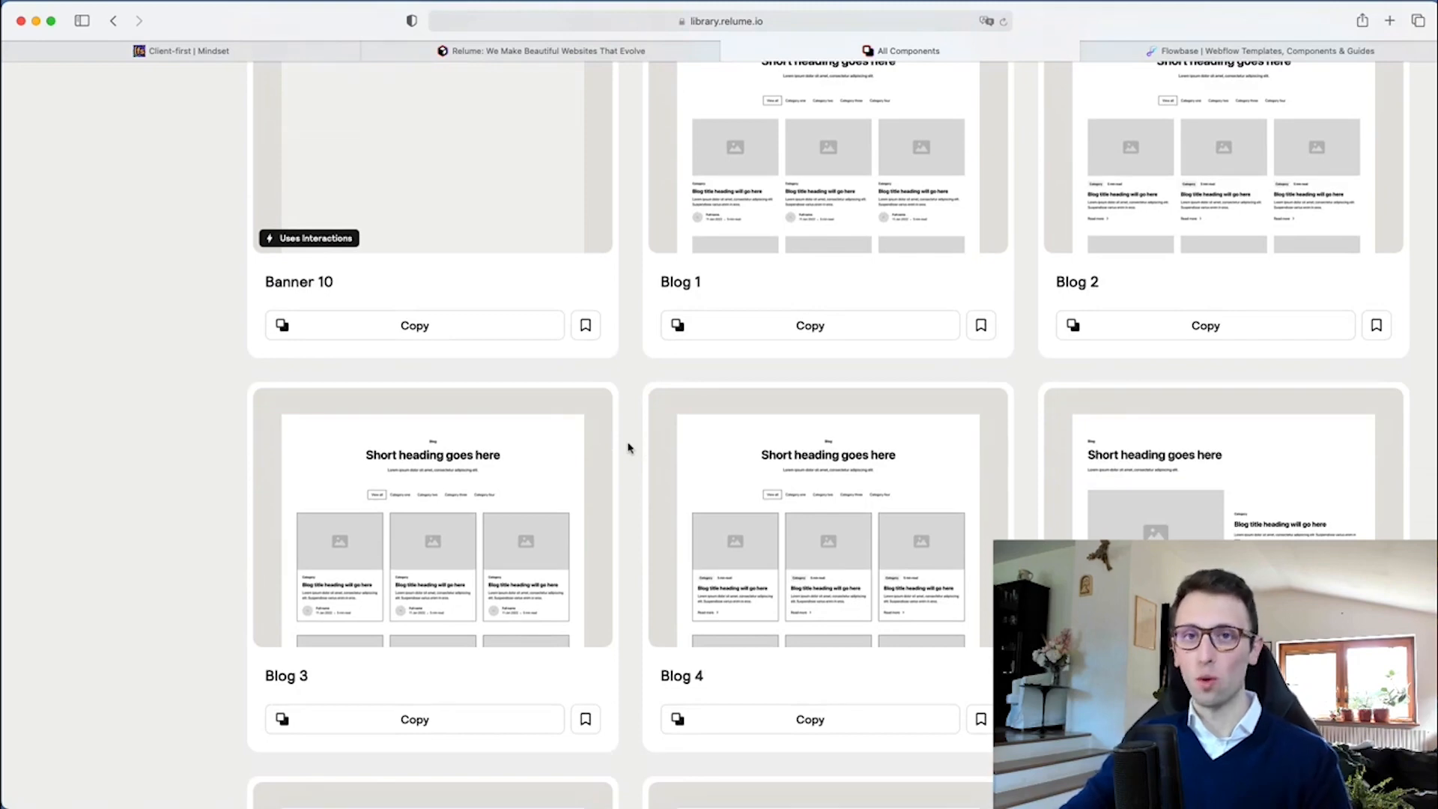
scroll(629, 447, "down", 5)
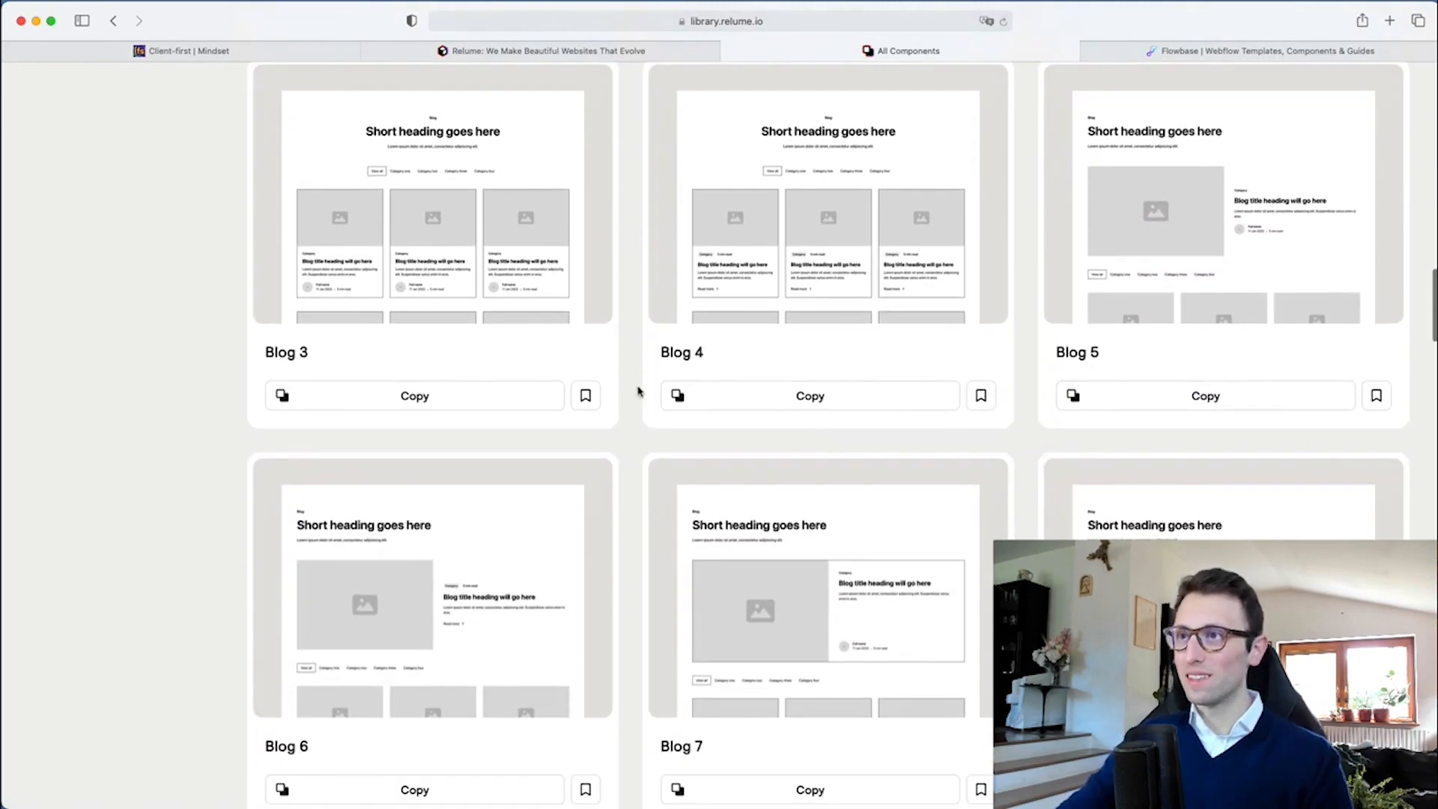
scroll(638, 390, "down", 15)
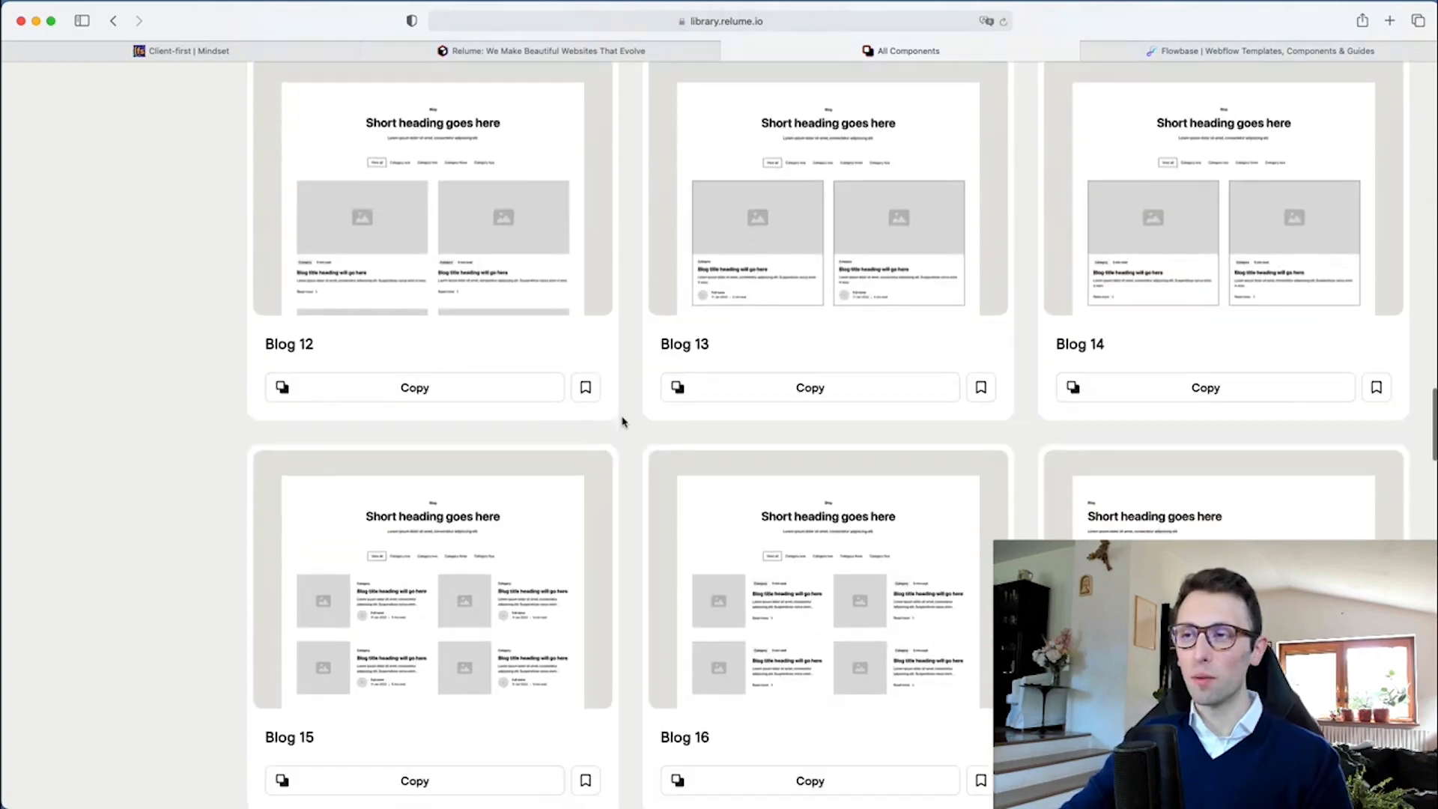
scroll(622, 422, "down", 7)
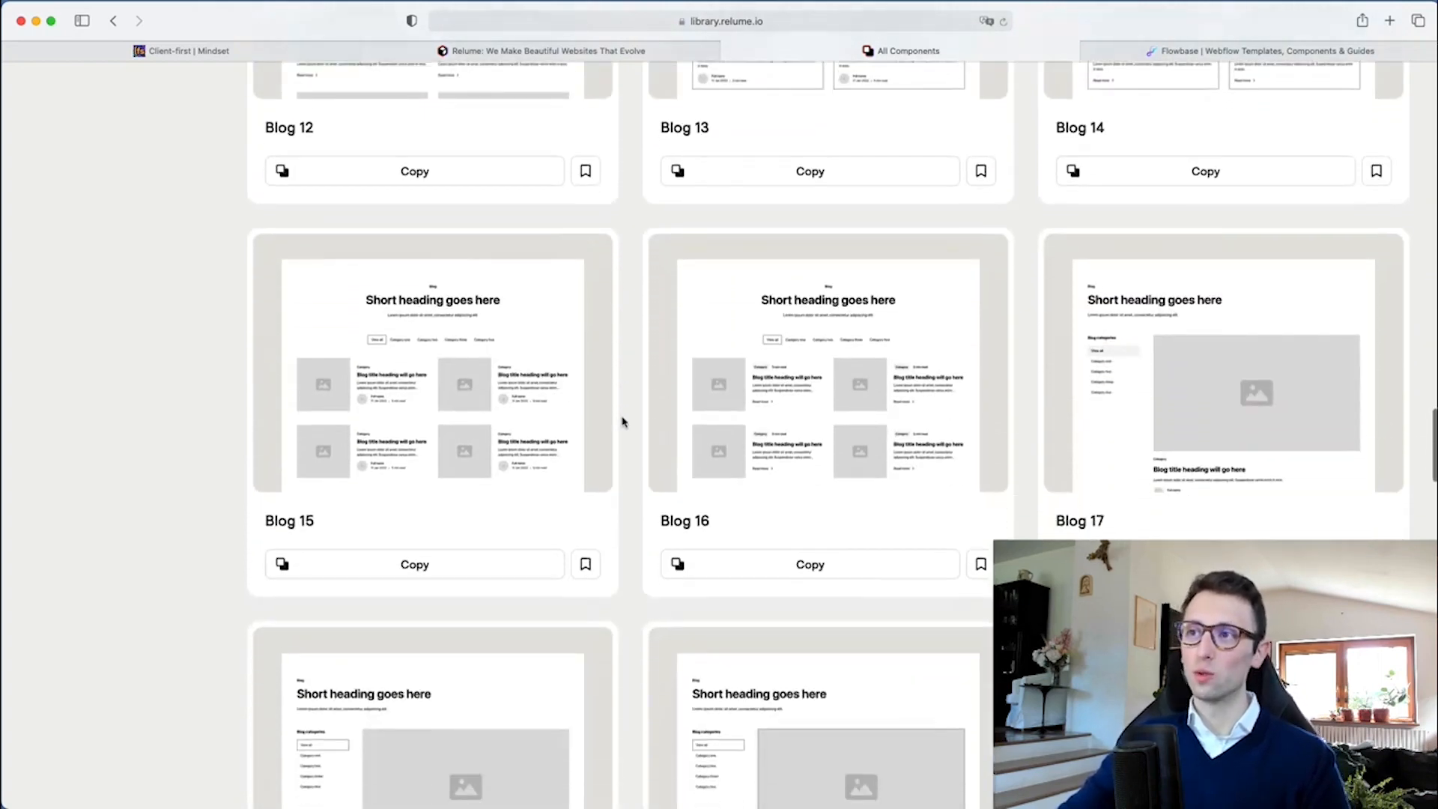
scroll(622, 422, "down", 3)
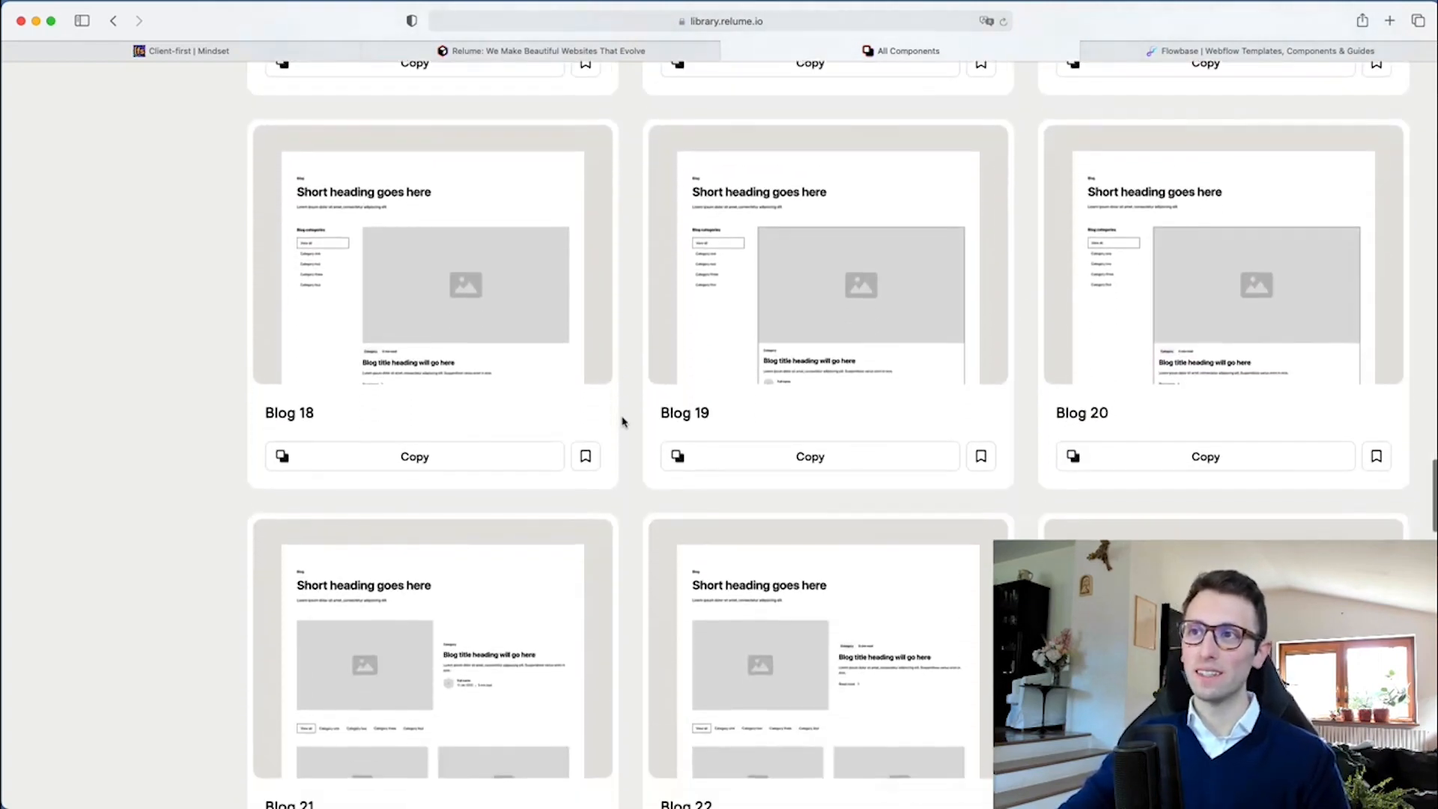
scroll(622, 422, "down", 8)
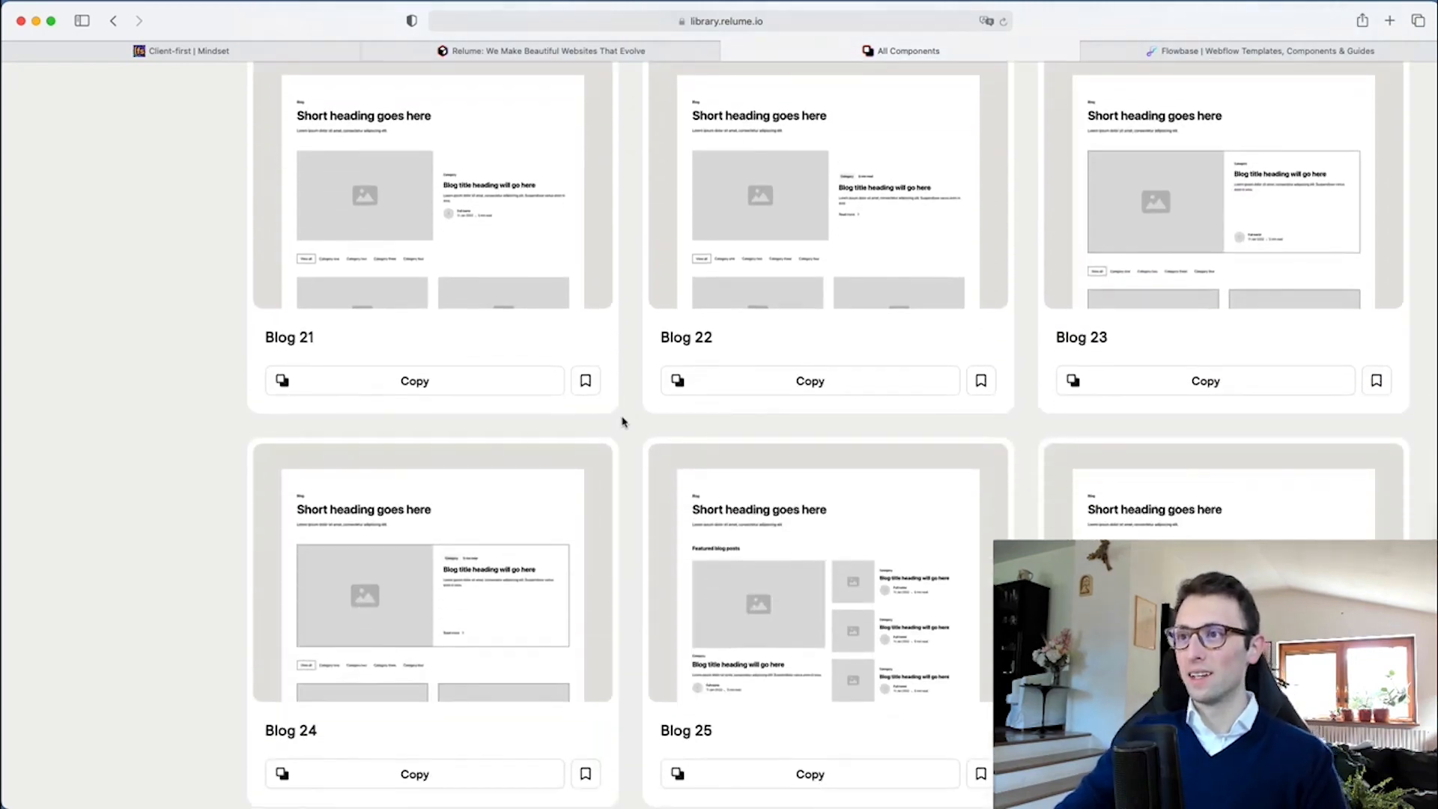
scroll(622, 421, "down", 3)
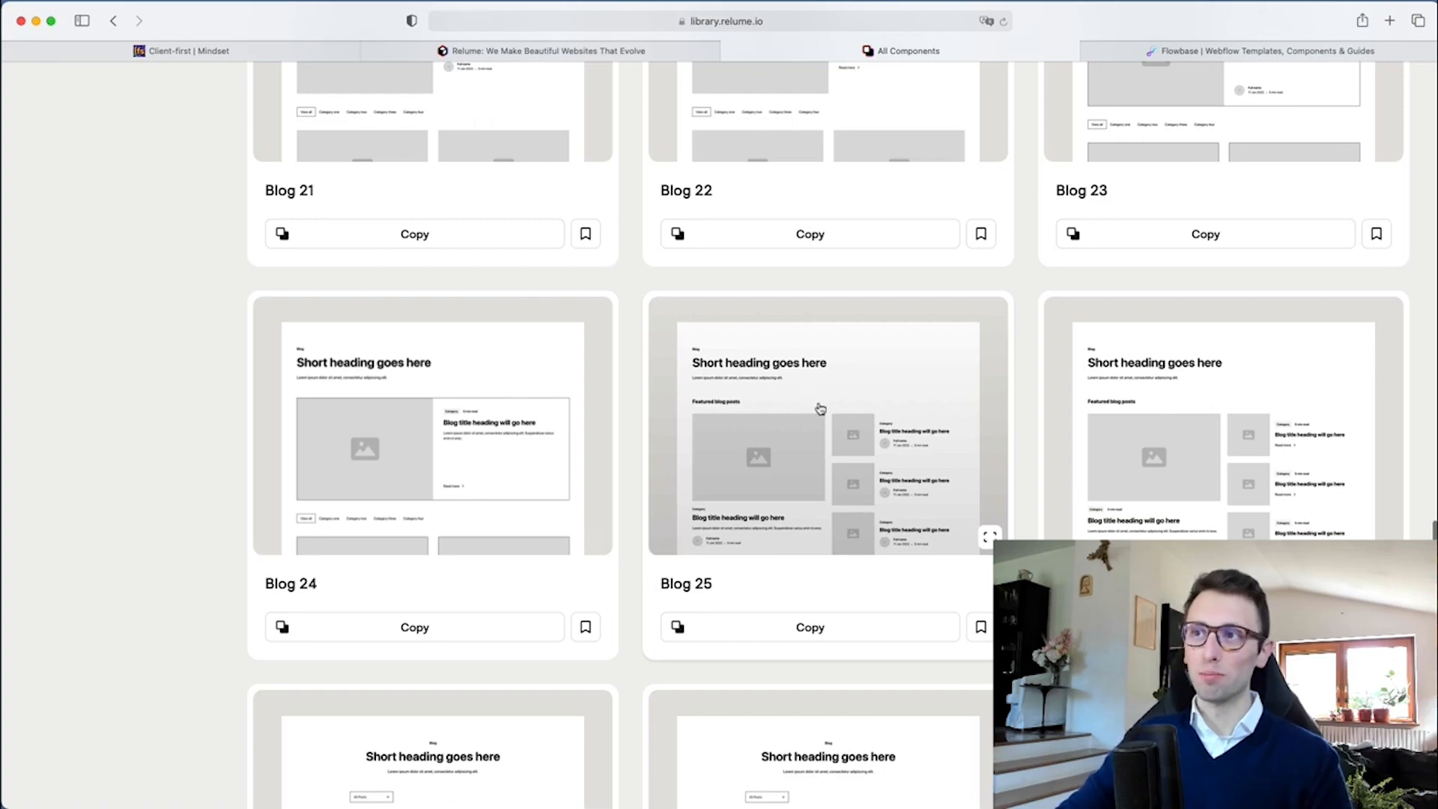
scroll(816, 407, "down", 2)
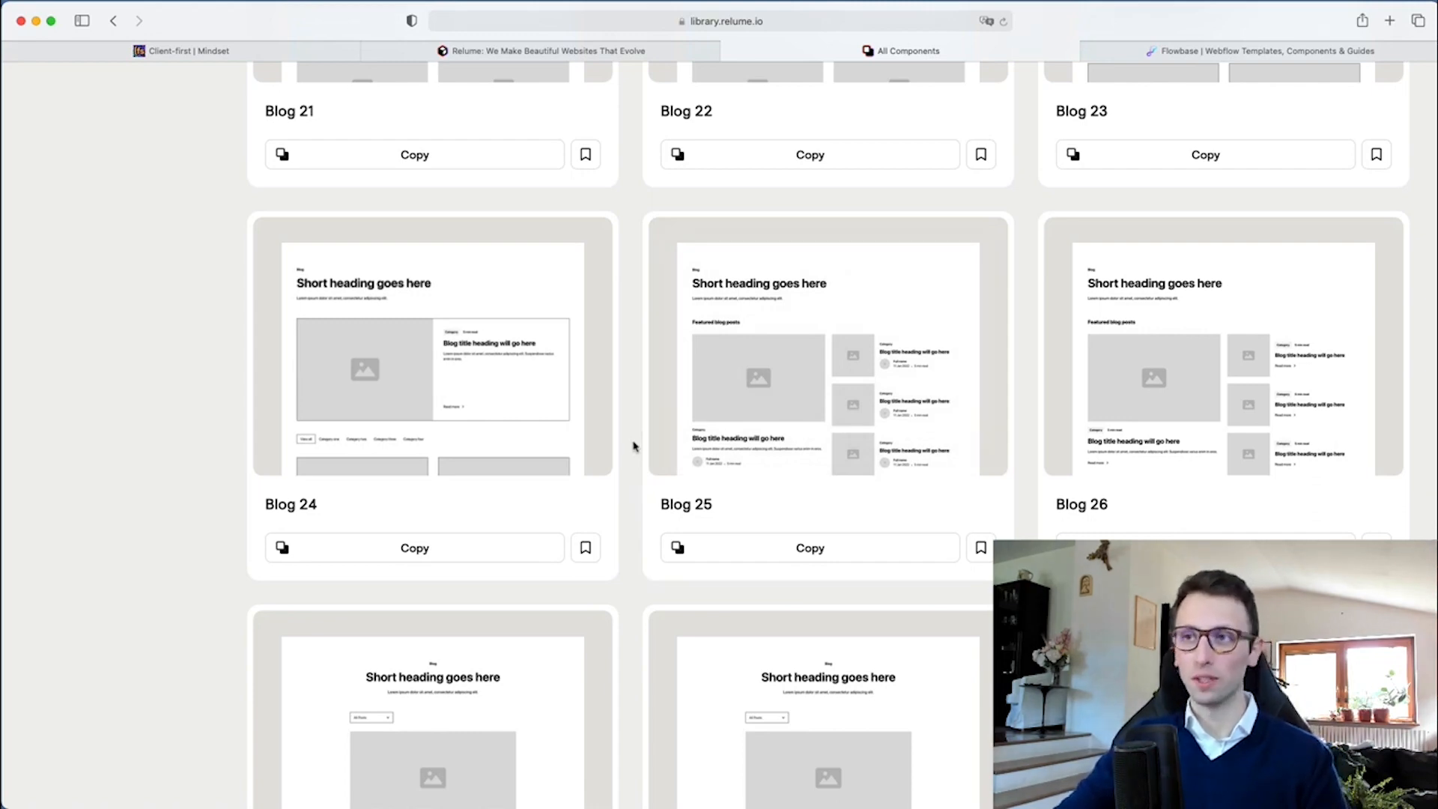
Return to the component categories and open Footers to examine its components and filter options
scroll(629, 450, "up", 15)
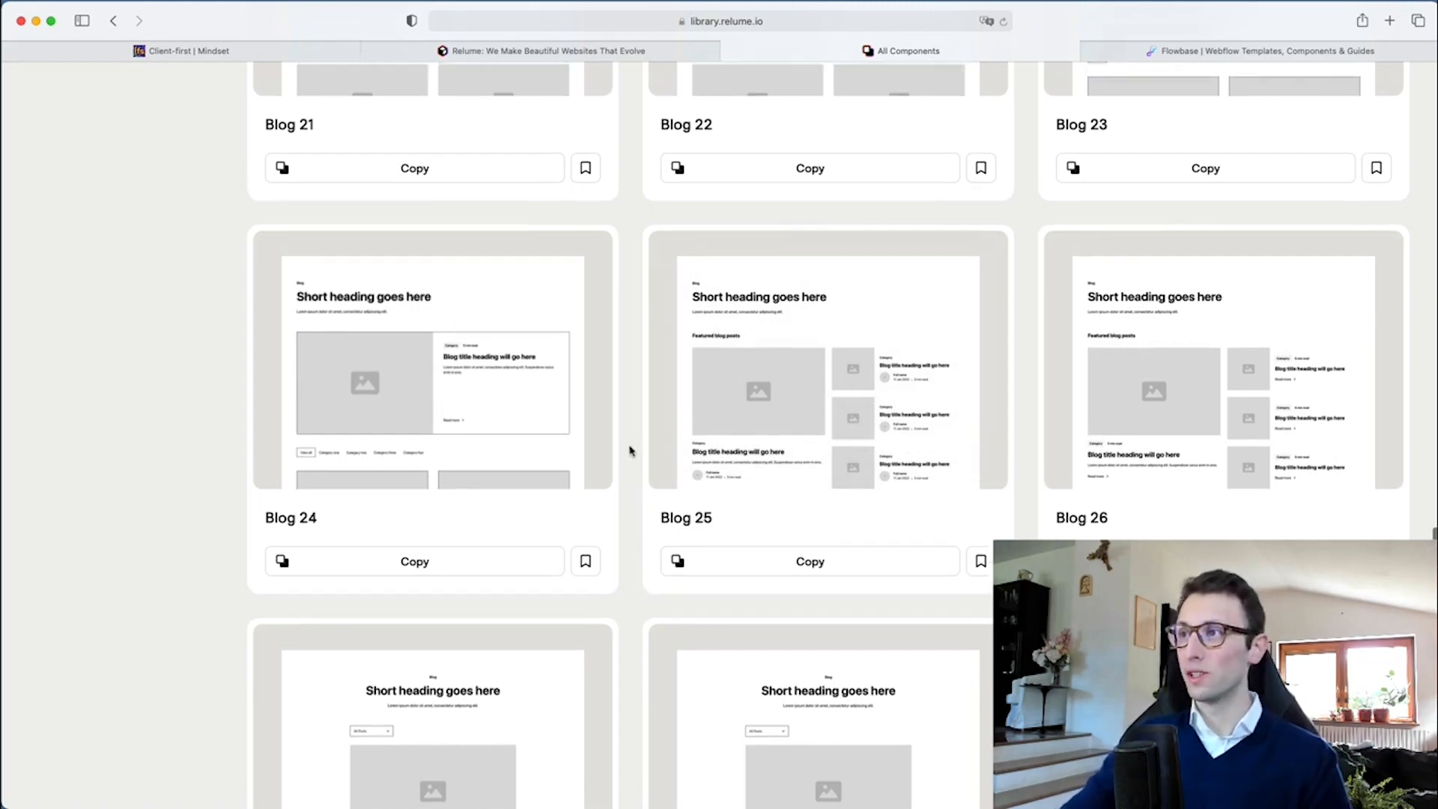
scroll(629, 450, "up", 10)
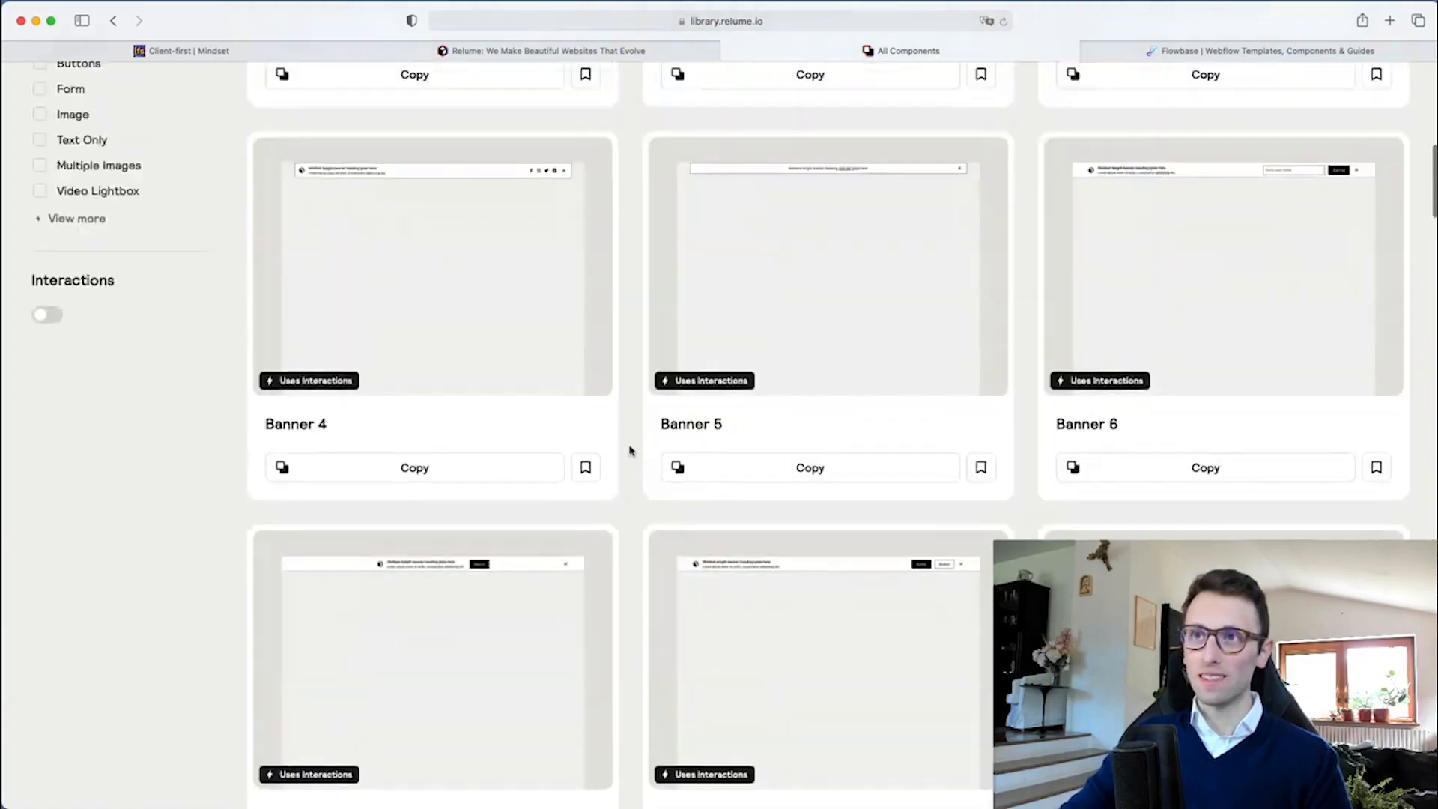
scroll(632, 449, "down", 4)
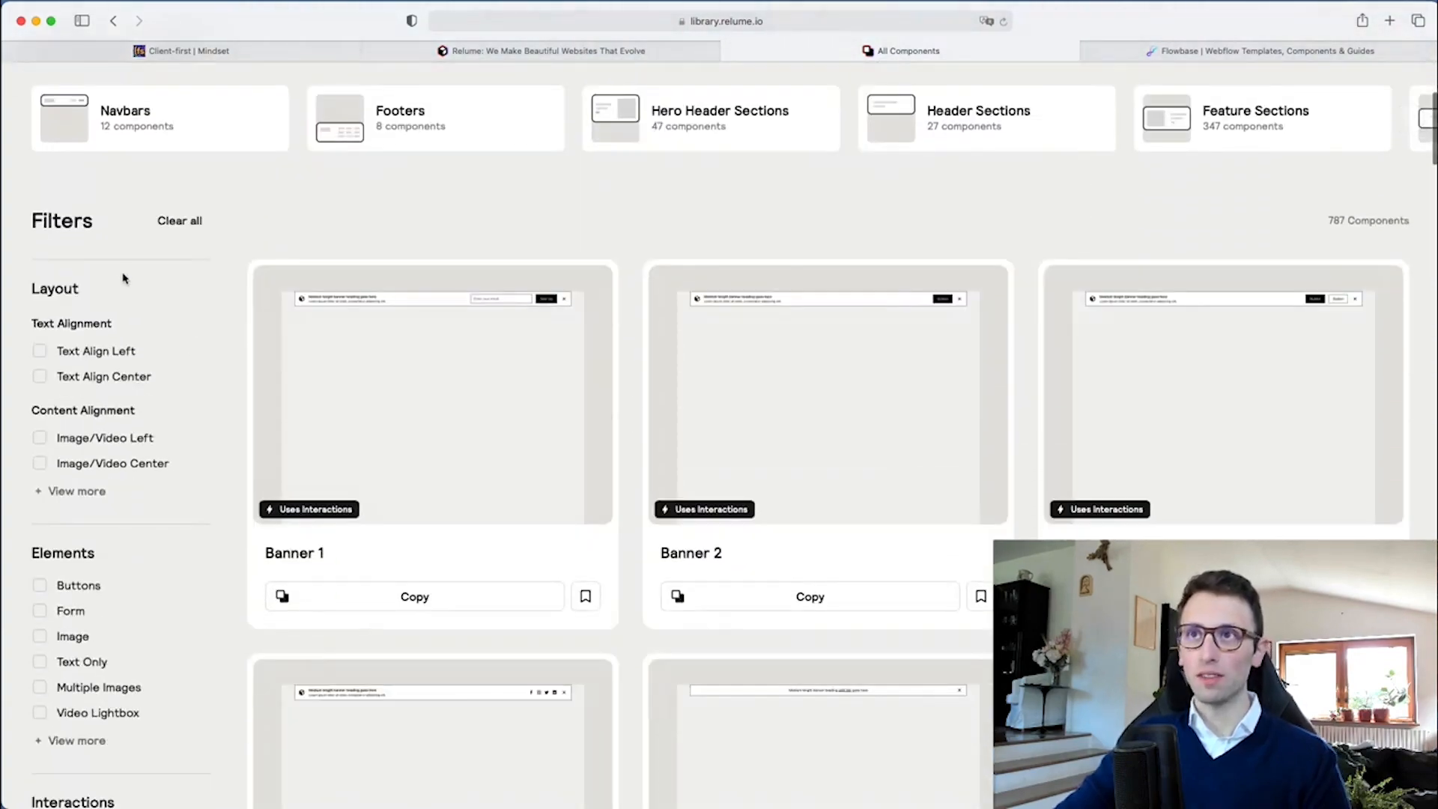
scroll(302, 216, "up", 4)
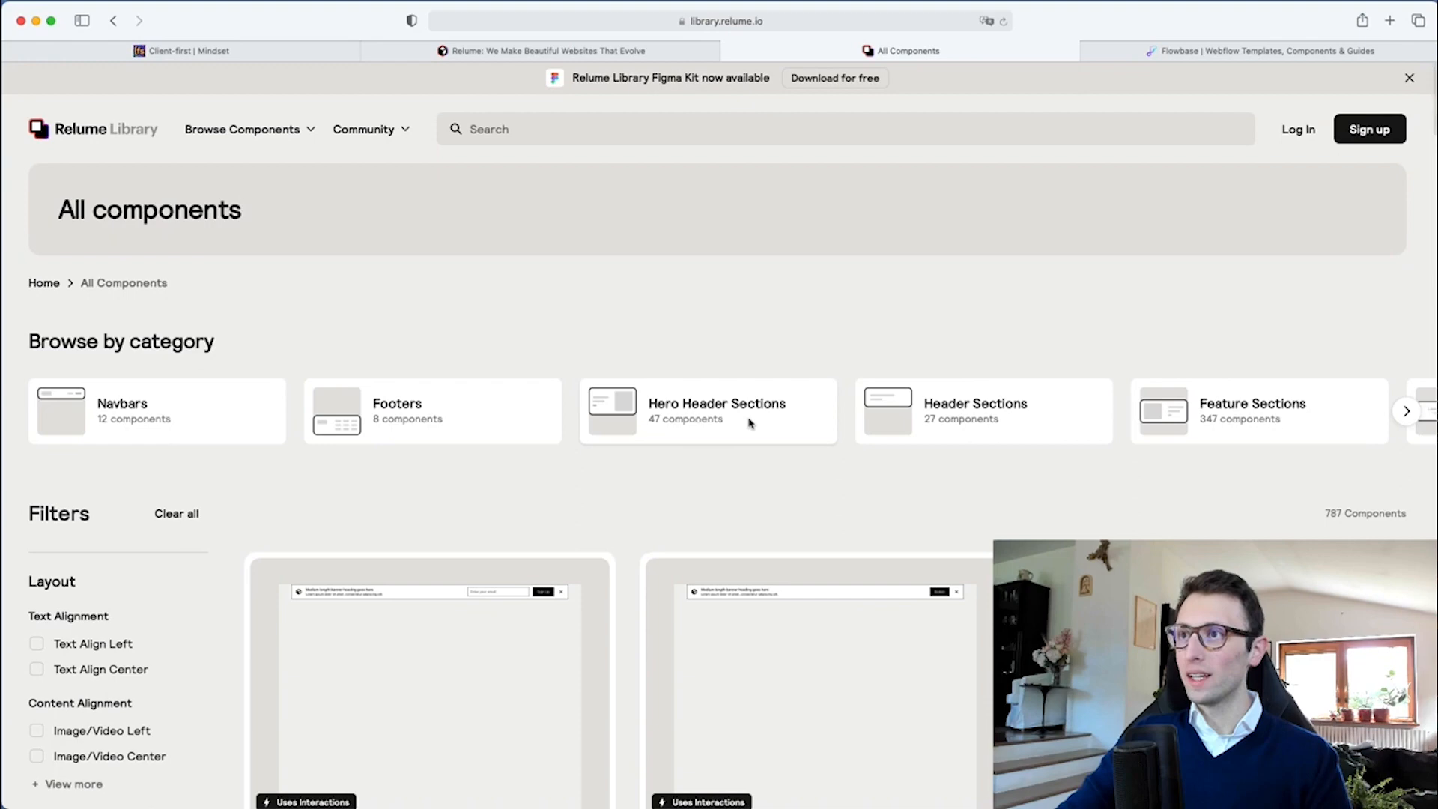
left_click(423, 415)
scroll(555, 317, "down", 3)
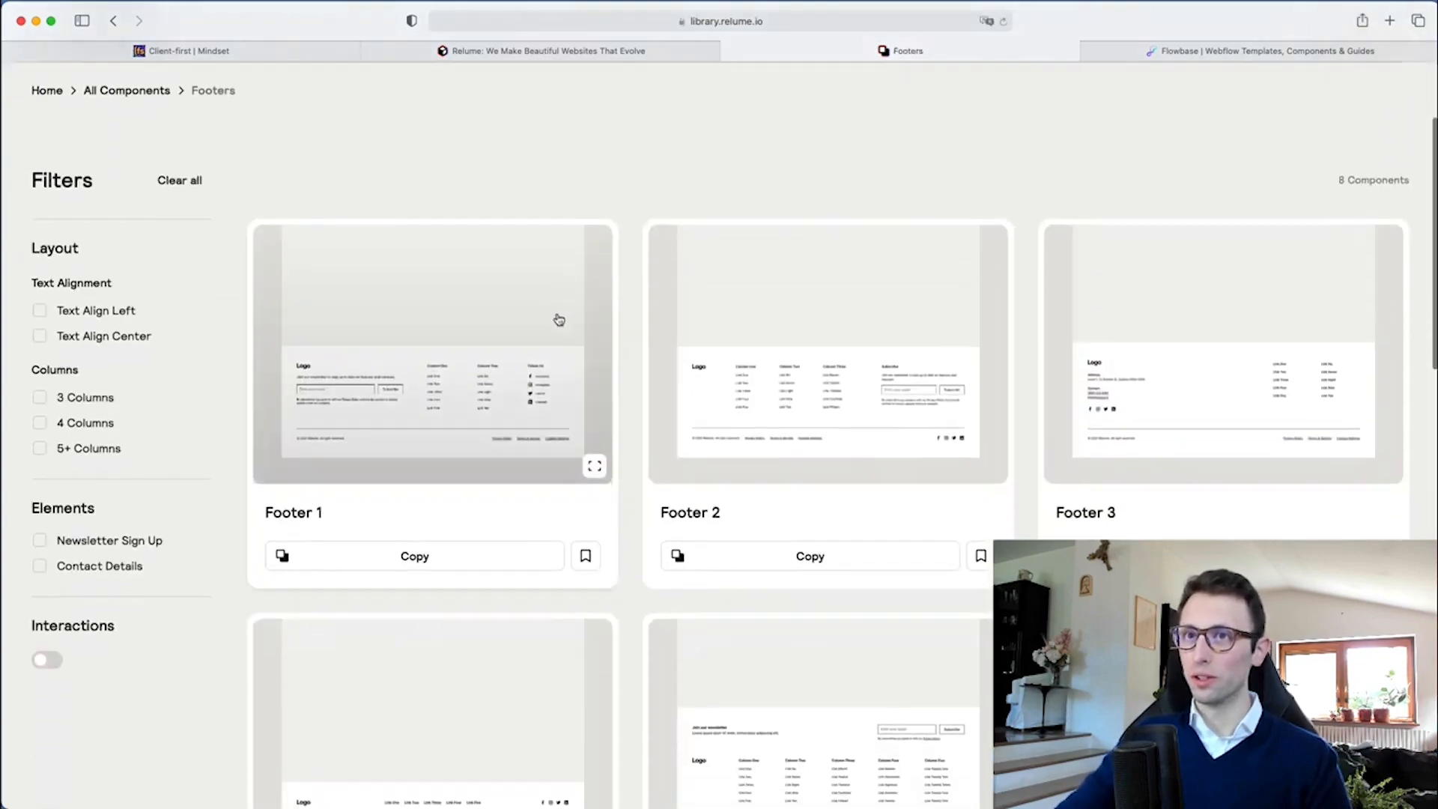
scroll(315, 260, "up", 2)
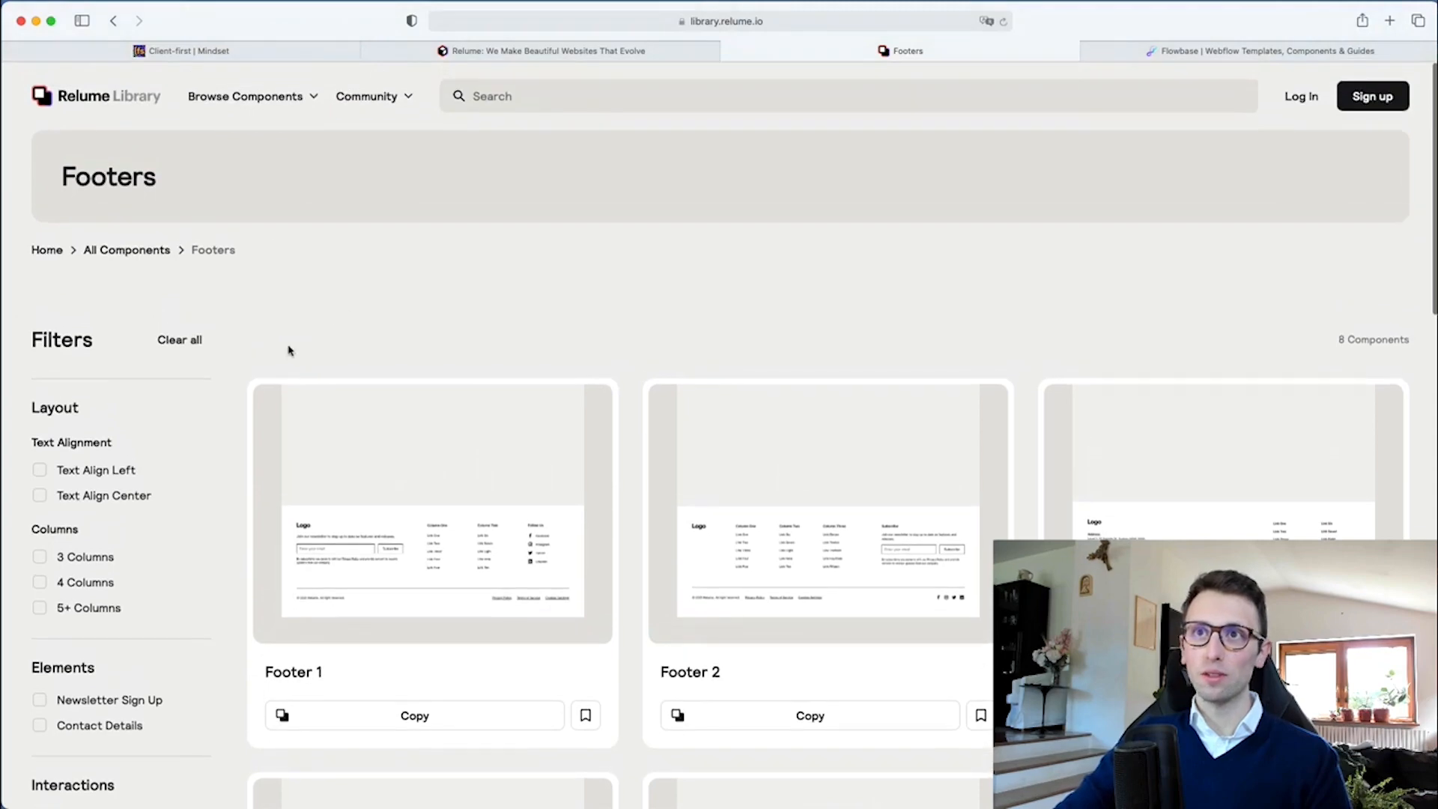
scroll(378, 282, "down", 3)
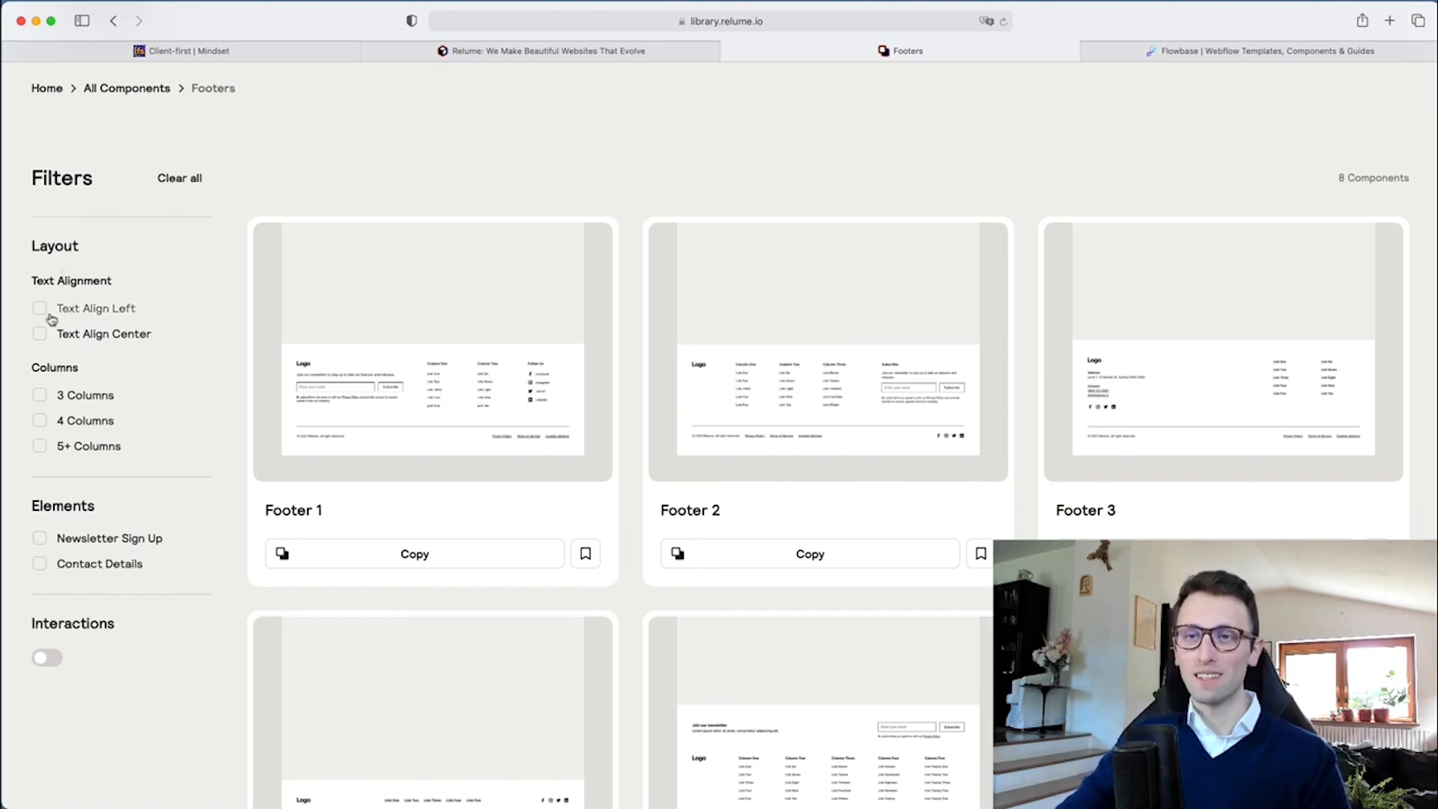
Try the column filters on the footer components, including 4 Columns, and clear them again
left_click(40, 397)
left_click(40, 421)
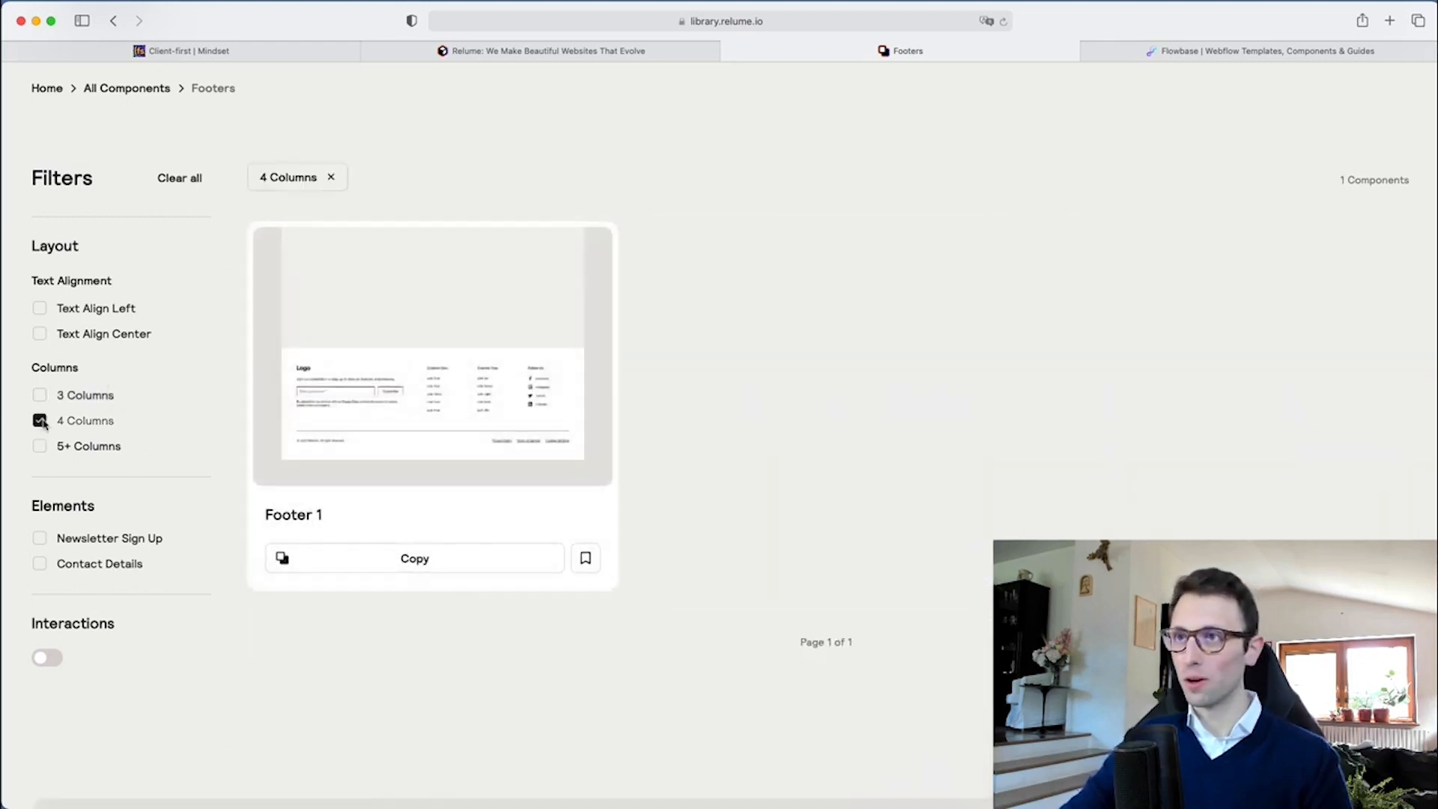
left_click(39, 420)
Return from the Footers category to the listing of all components and view its categories
scroll(128, 367, "up", 3)
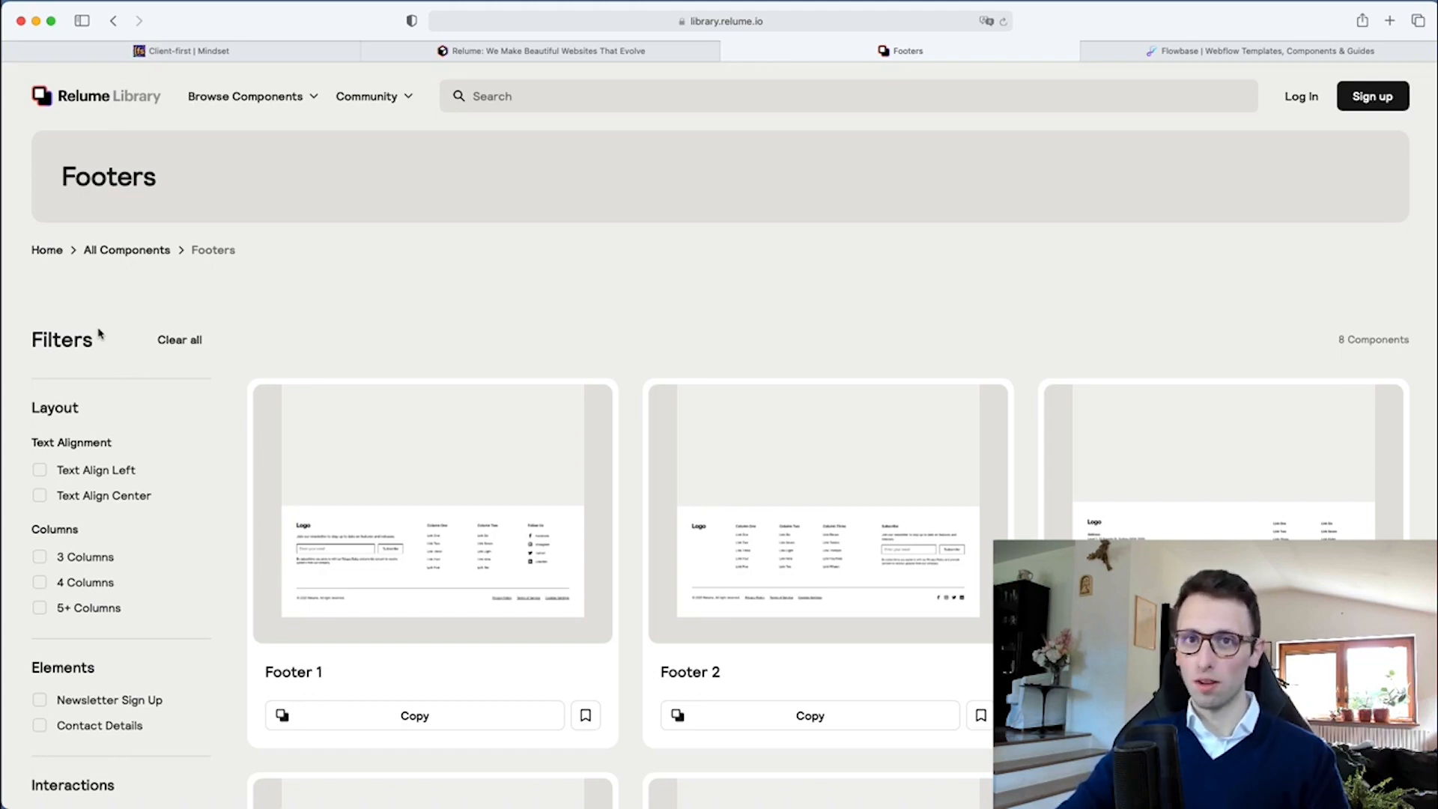
left_click(129, 251)
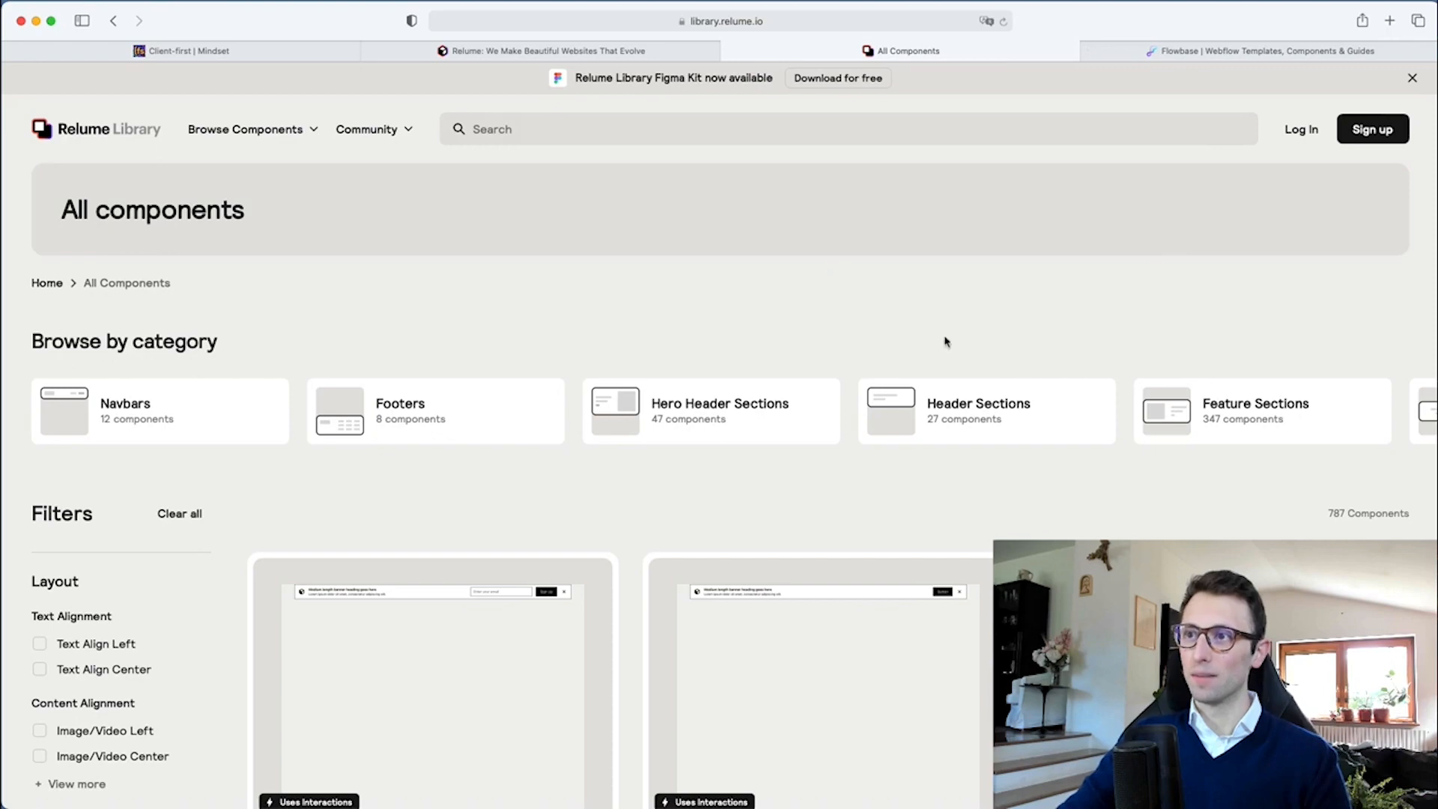
scroll(945, 341, "down", 3)
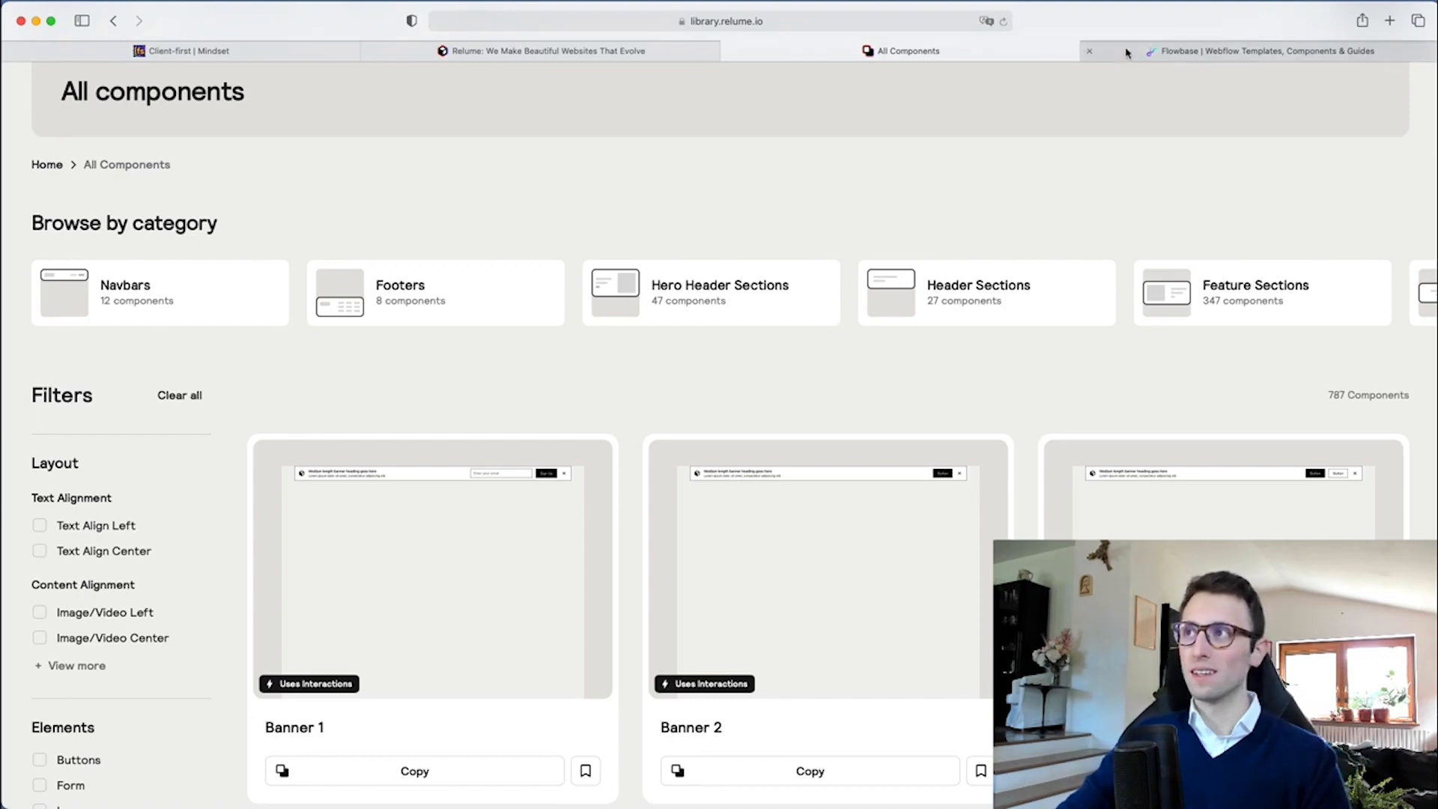
Switch to the Flowbase website and open its component library to examine the collections and component categories
mouse_move(1134, 56)
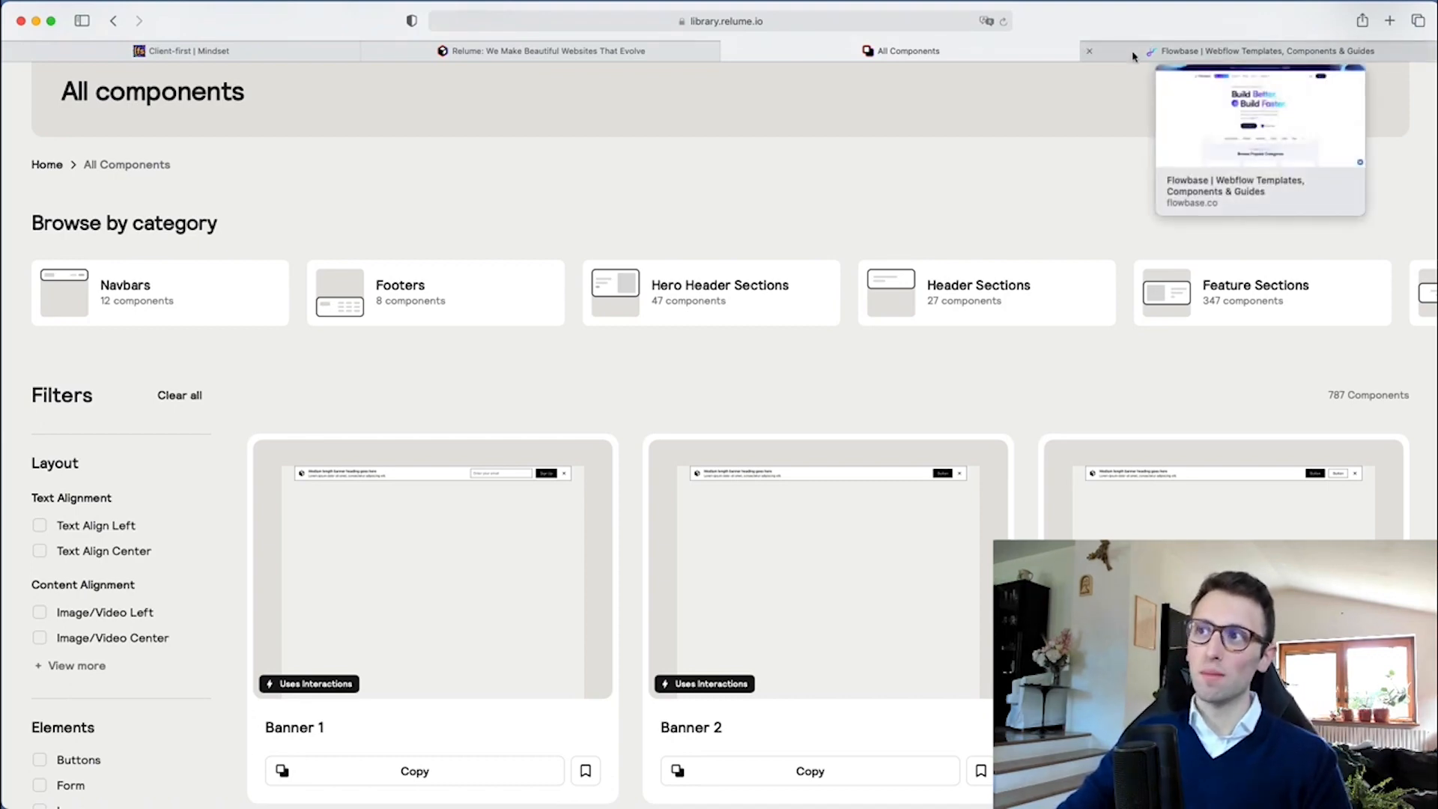
left_click(1134, 56)
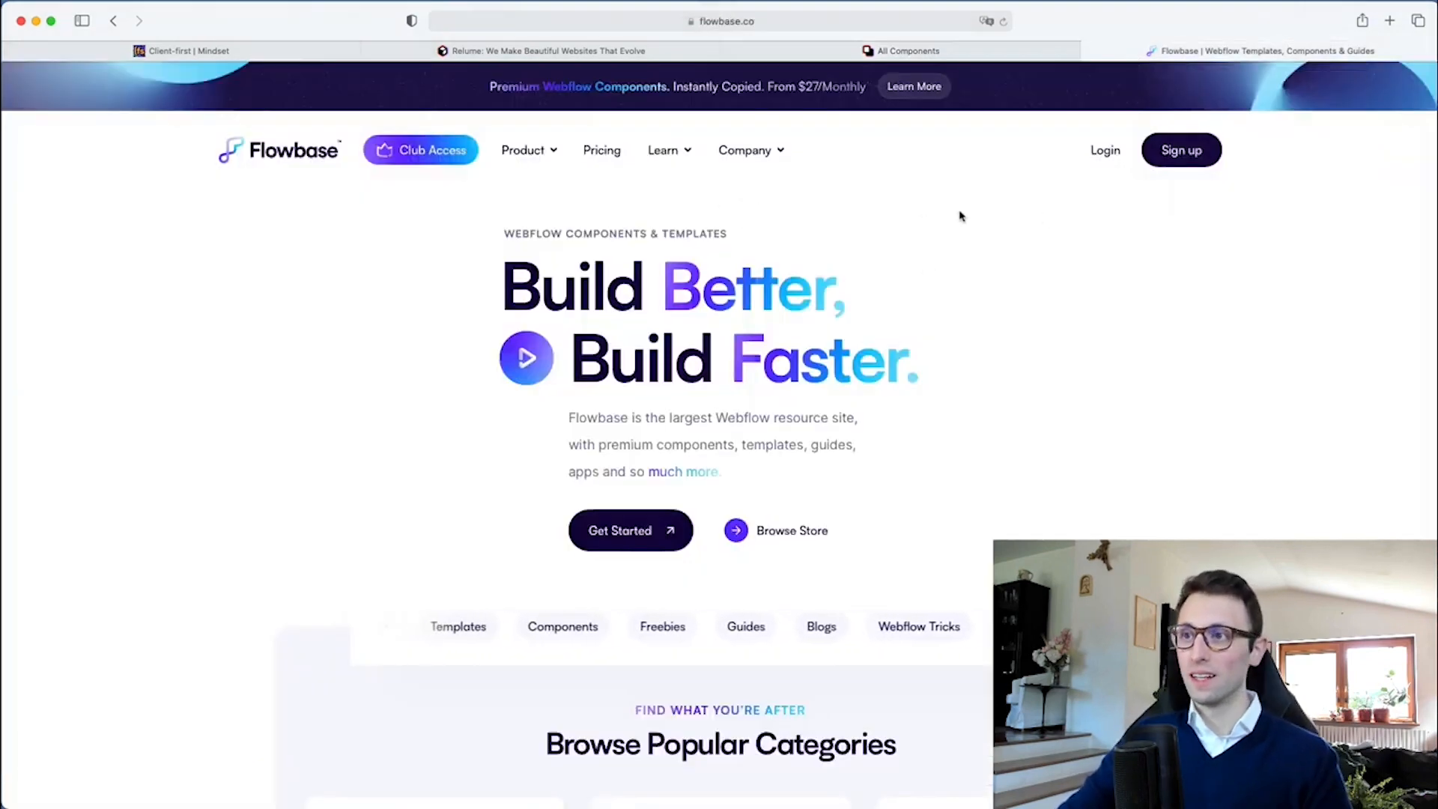
scroll(959, 216, "down", 3)
scroll(960, 216, "down", 4)
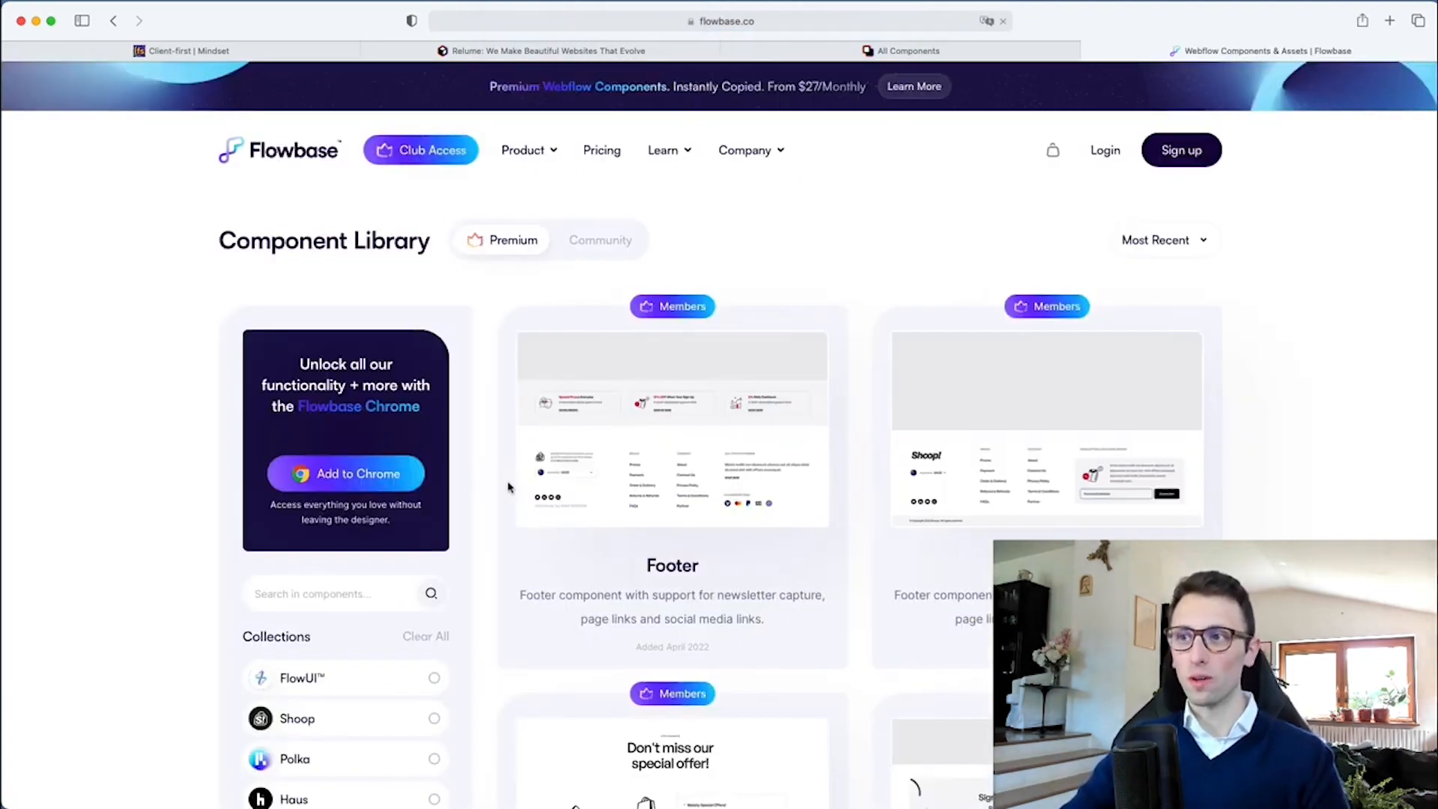
scroll(508, 487, "down", 8)
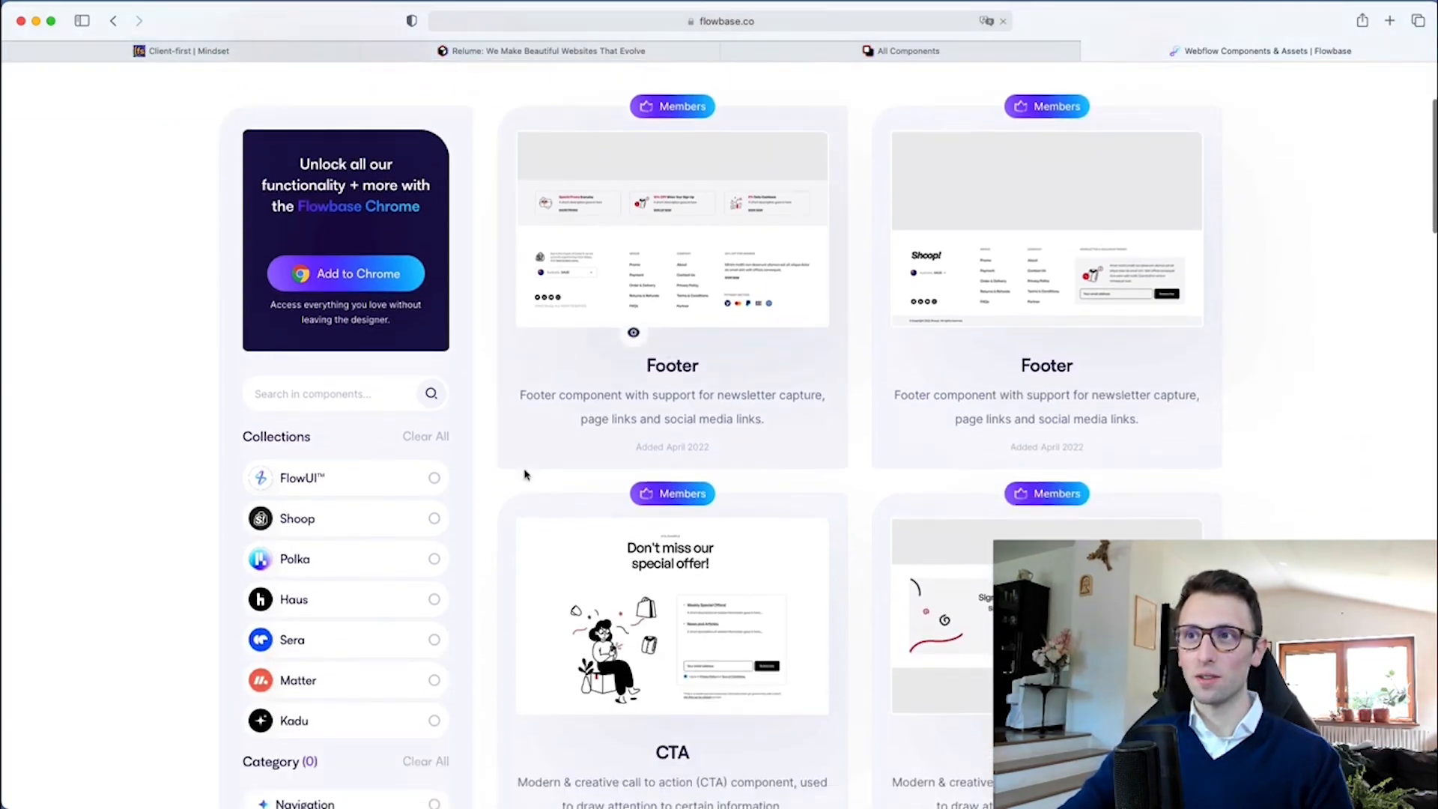
scroll(484, 432, "down", 8)
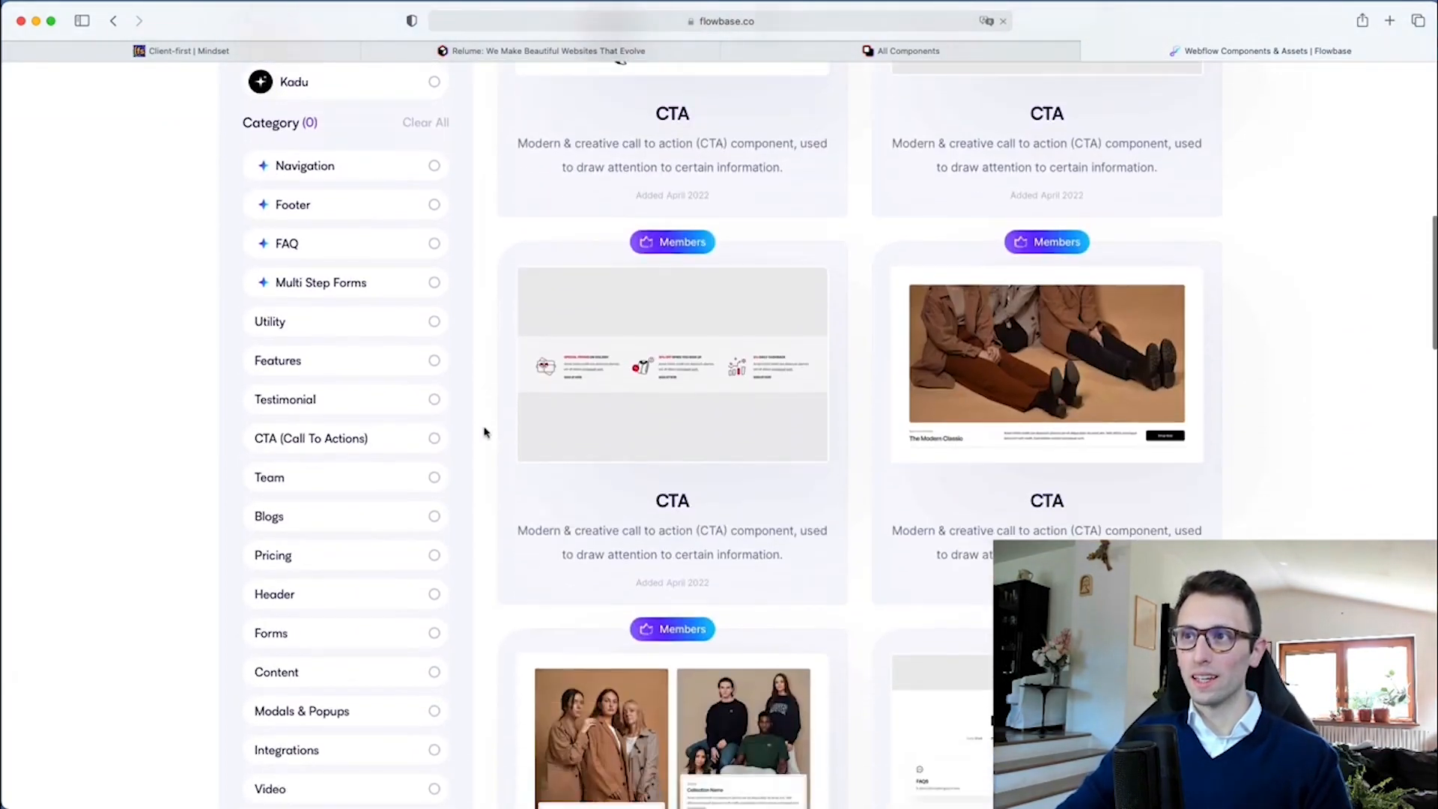
Compare Relume's component listing with Flowbase's component library, looking through the first Flowbase results page to its end
left_click(959, 49)
scroll(969, 308, "down", 5)
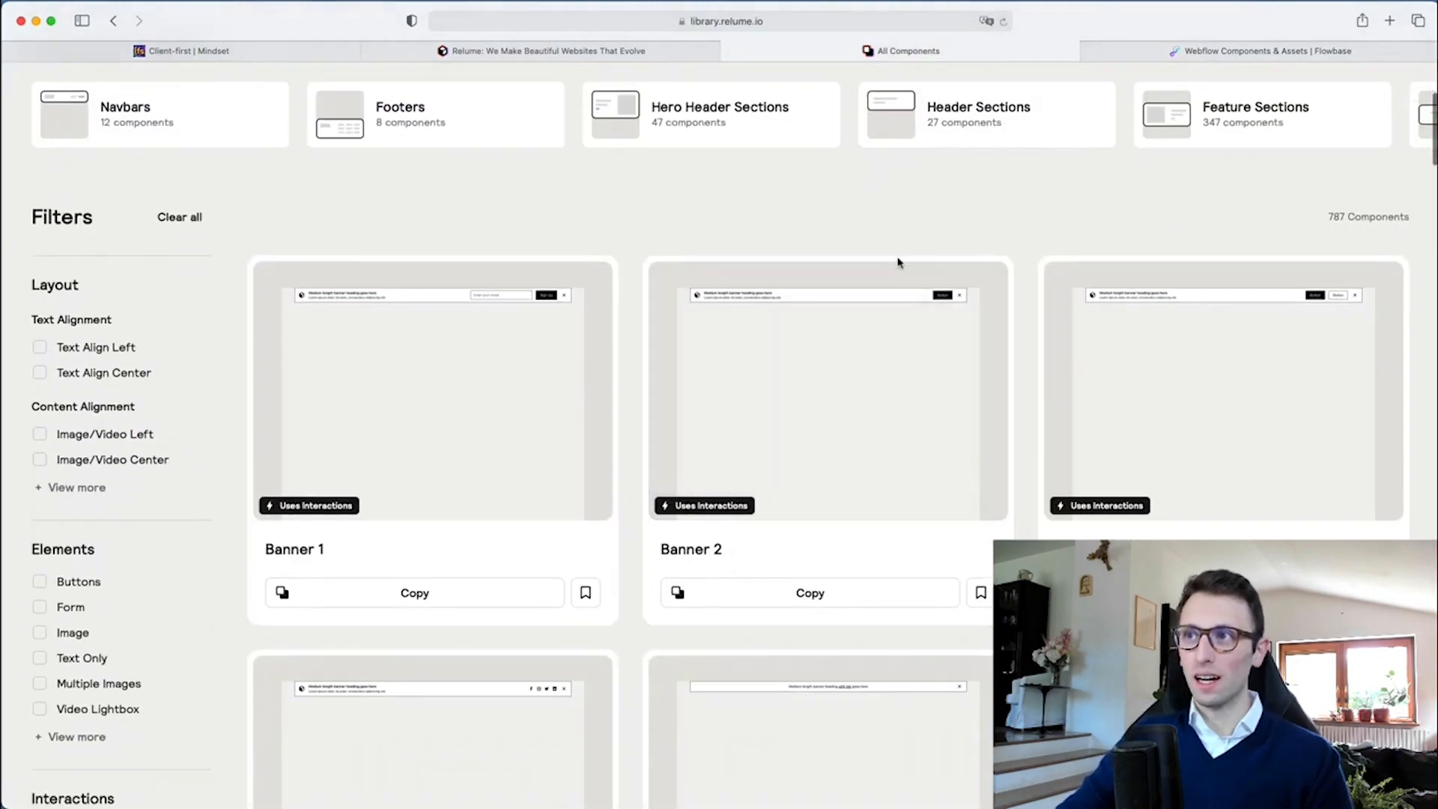
left_click(1160, 51)
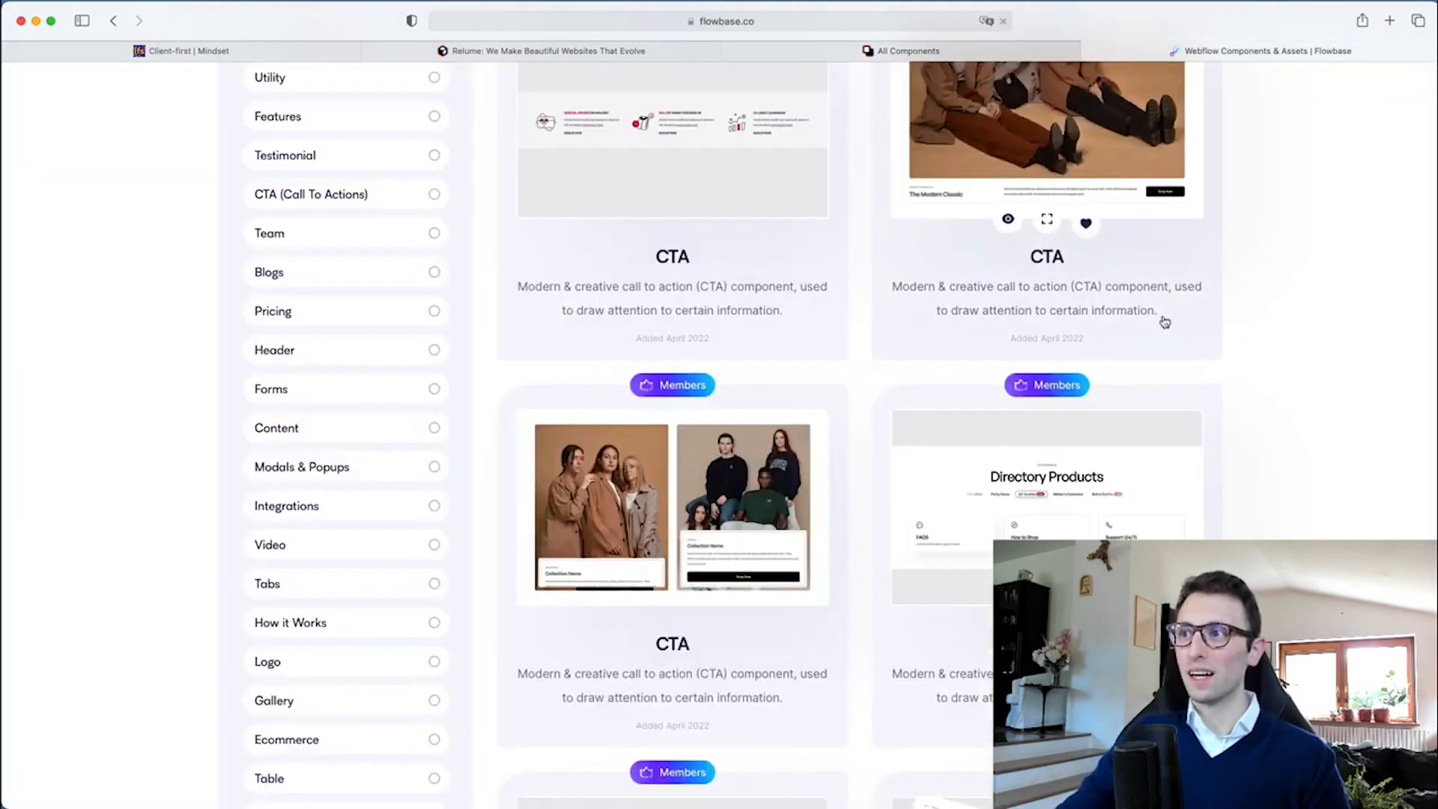
scroll(1233, 325, "down", 7)
scroll(1234, 330, "down", 12)
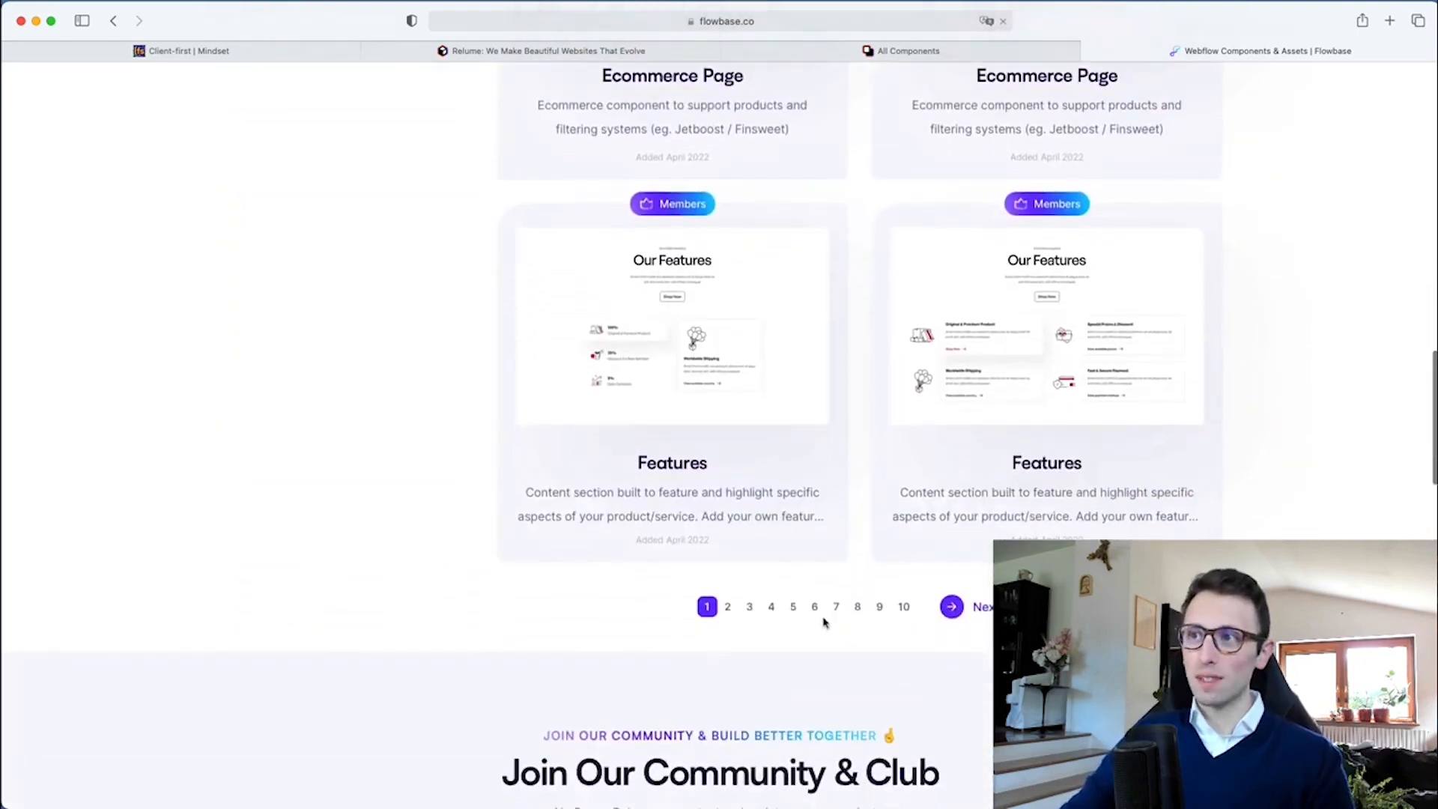
Open page 4 of the Flowbase component library and look over its first integration and navigation components
left_click(774, 607)
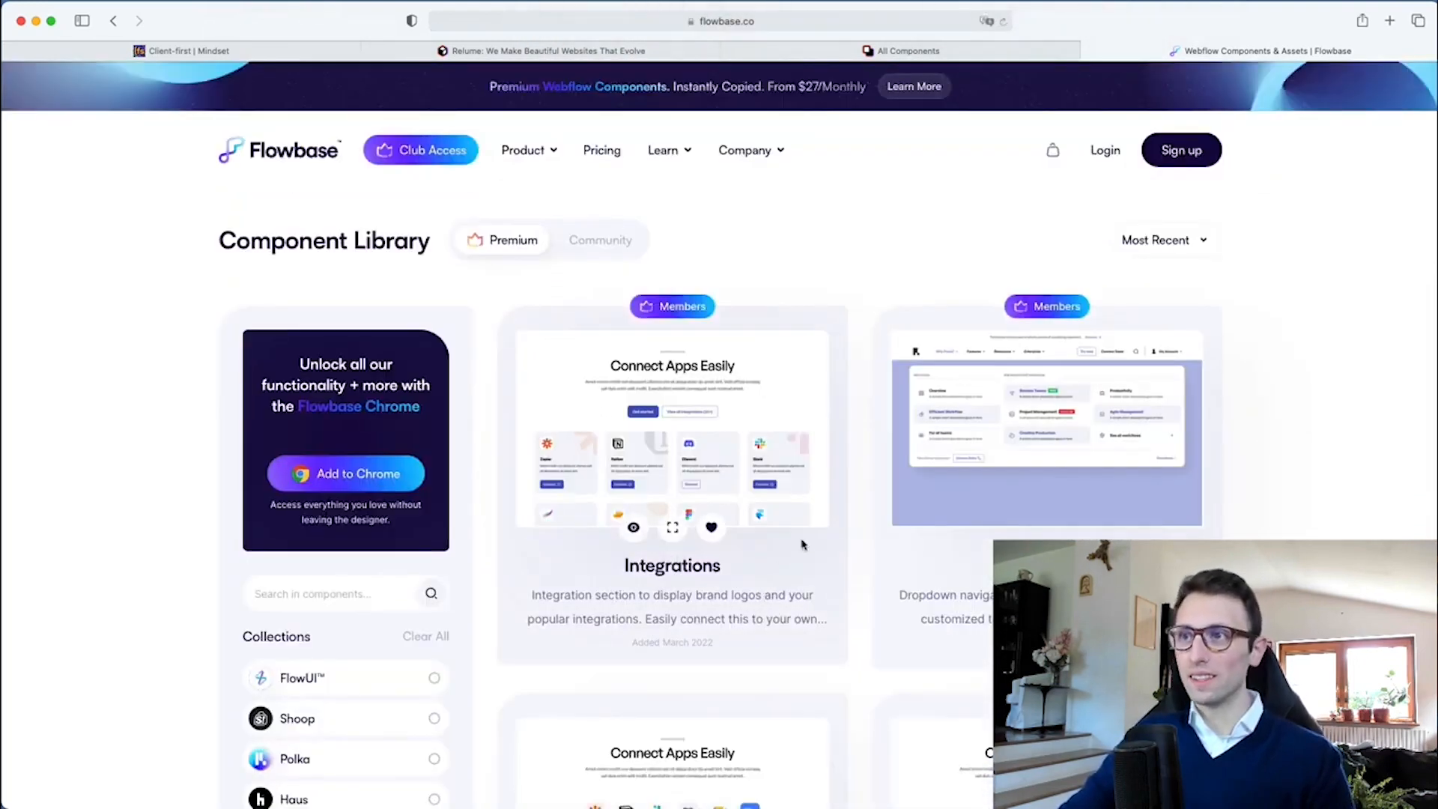
scroll(1295, 476, "down", 1)
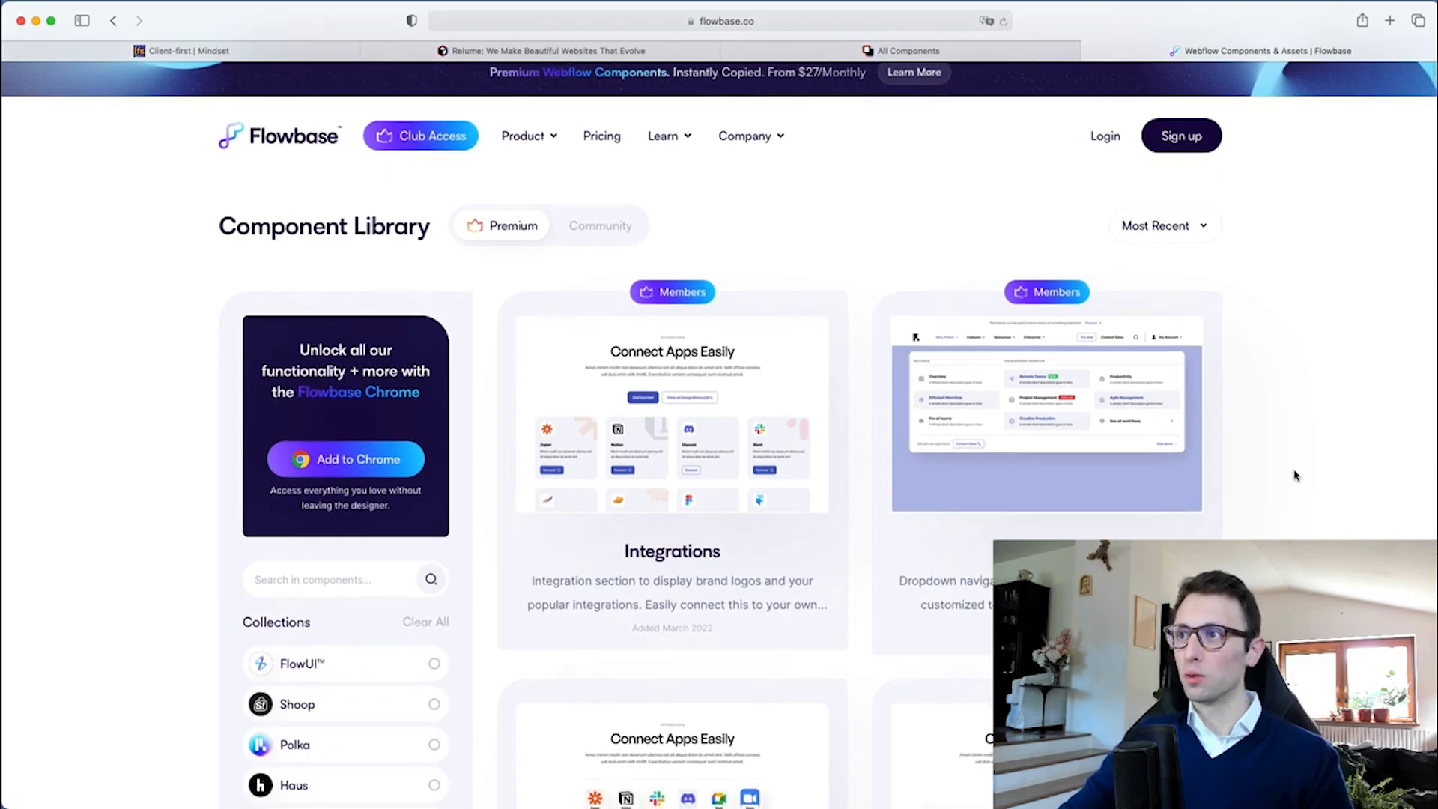
scroll(1294, 476, "down", 3)
scroll(1202, 393, "up", 4)
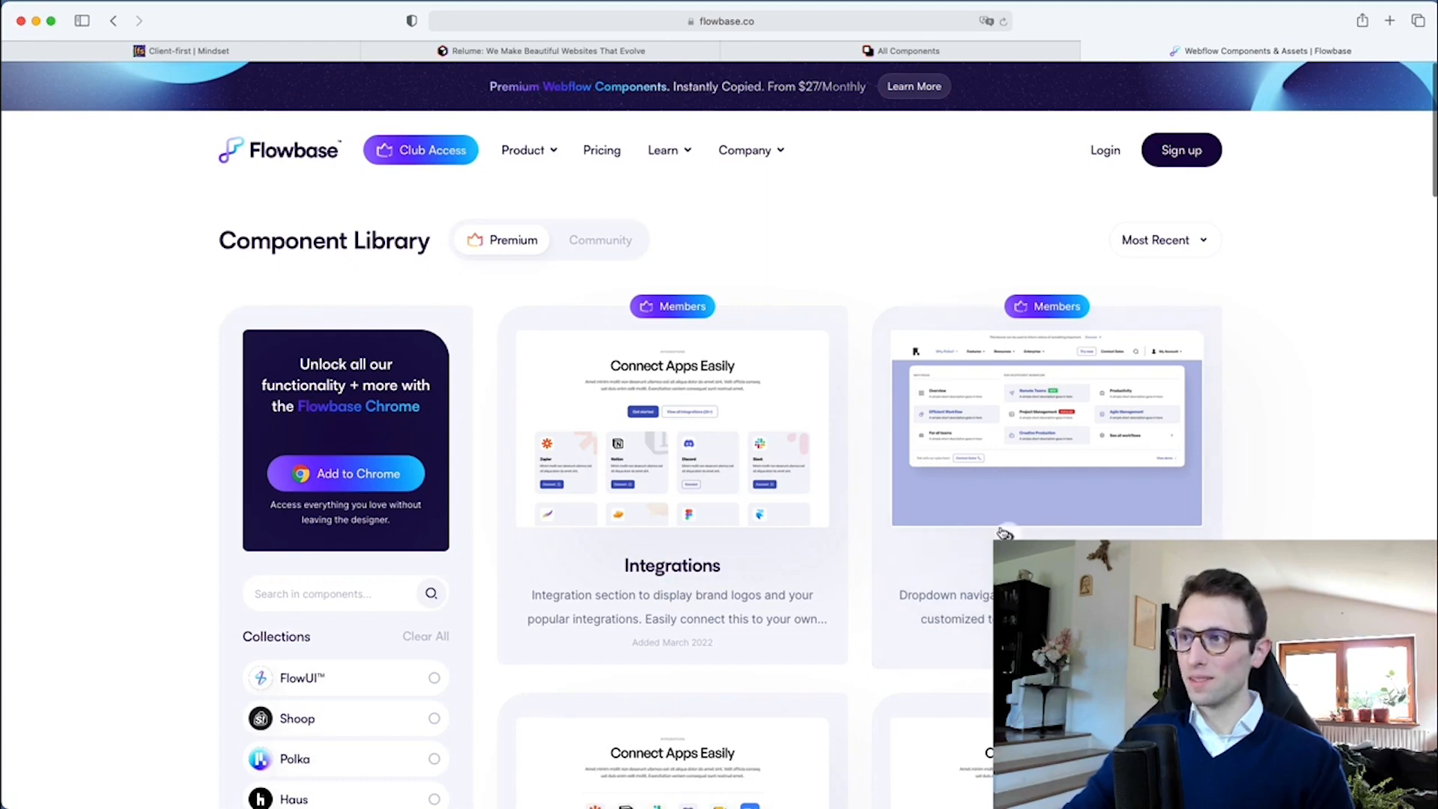
Open the preview of the dropdown navigation component and expand its Why Polka menu to examine the layout
left_click(1006, 527)
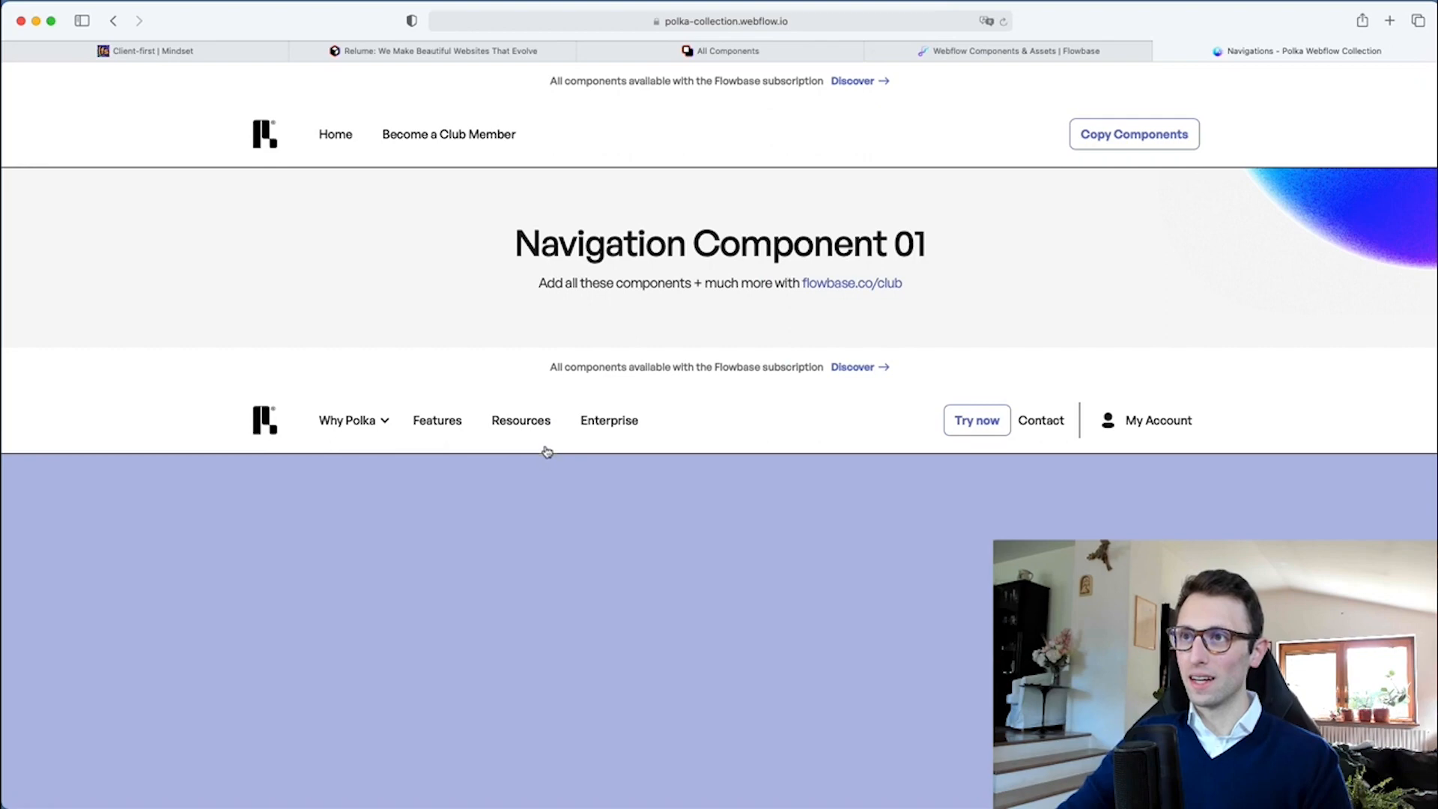
left_click(385, 423)
scroll(408, 554, "down", 2)
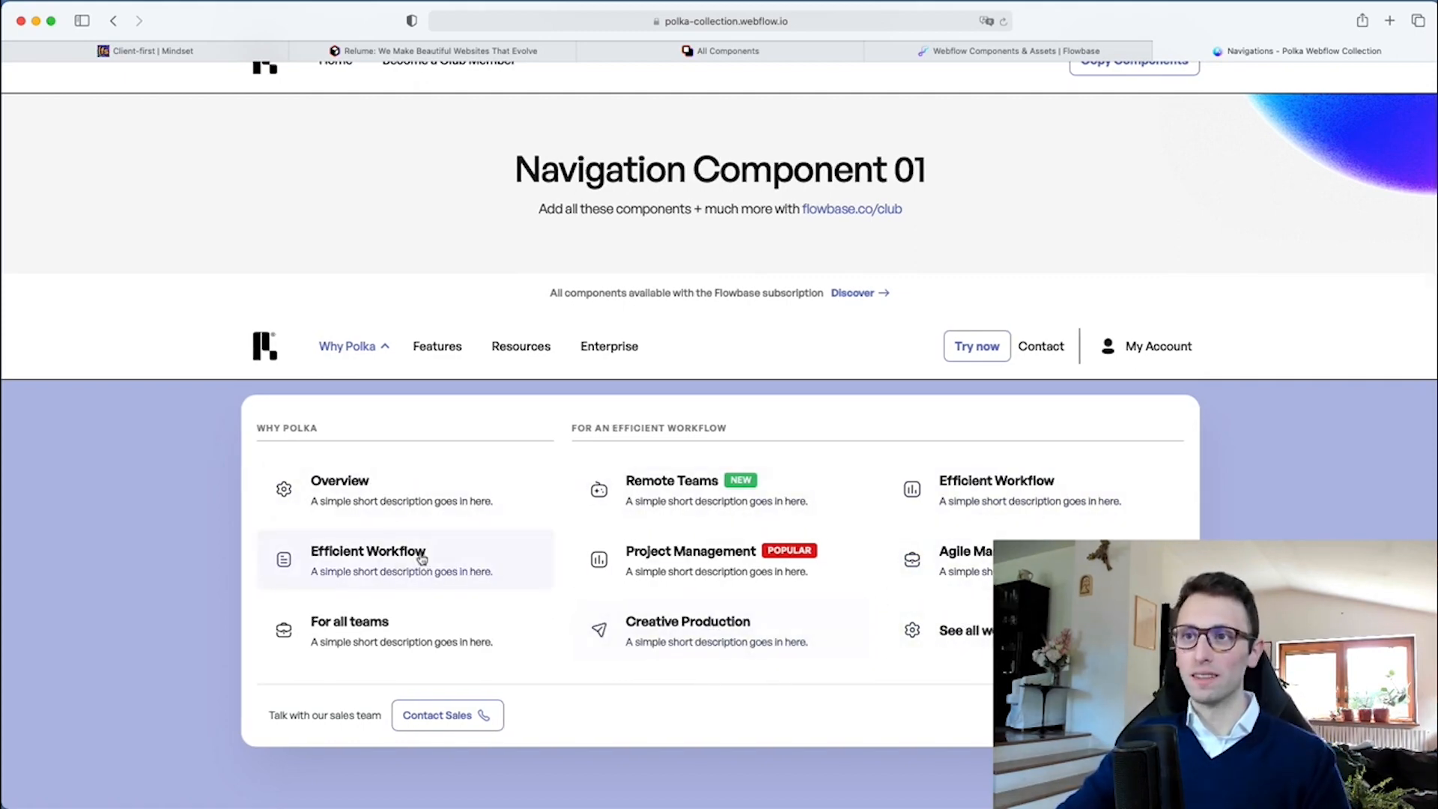
scroll(366, 498, "down", 1)
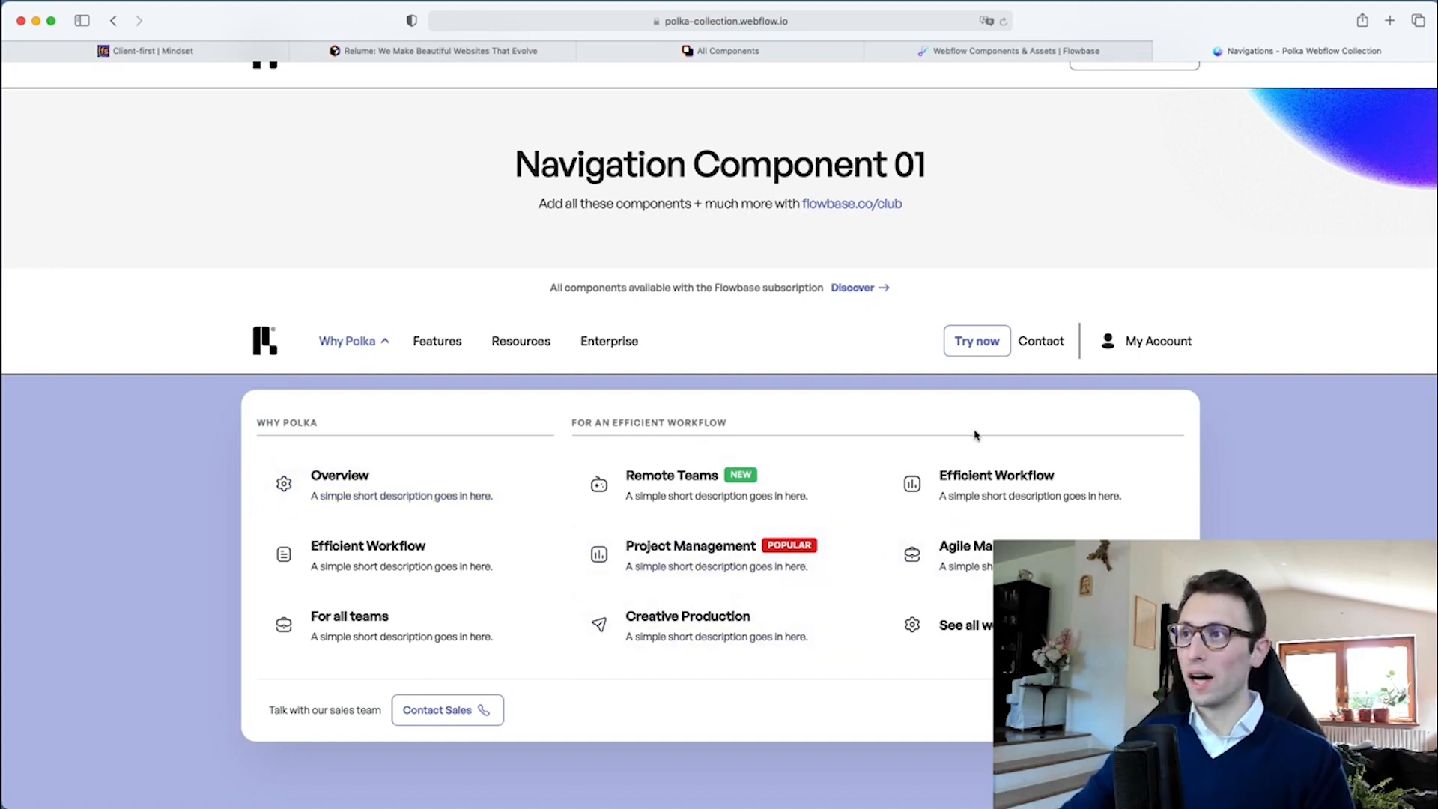
Return to the Flowbase website and open its Template Store to look through the premium templates
left_click(1031, 52)
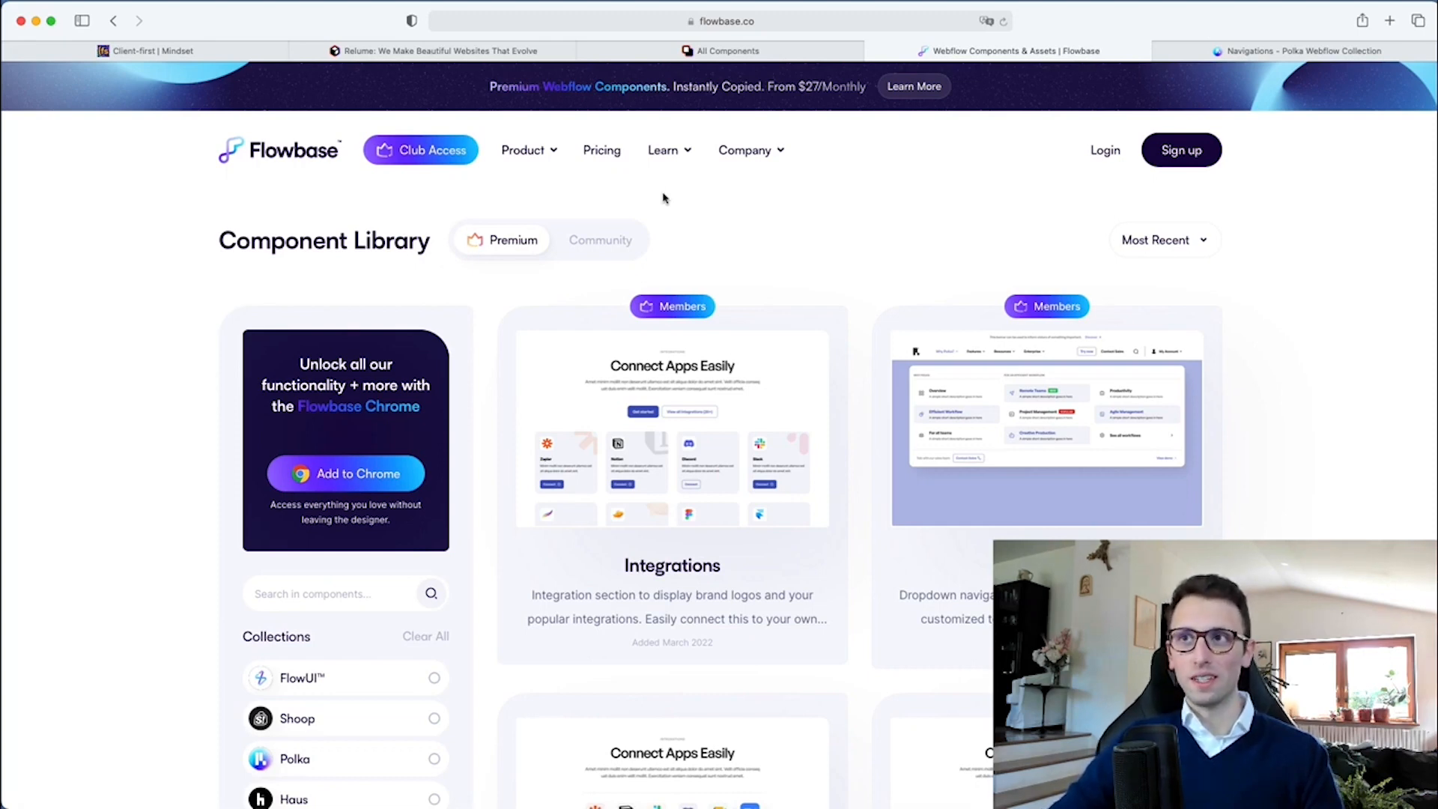
left_click(555, 154)
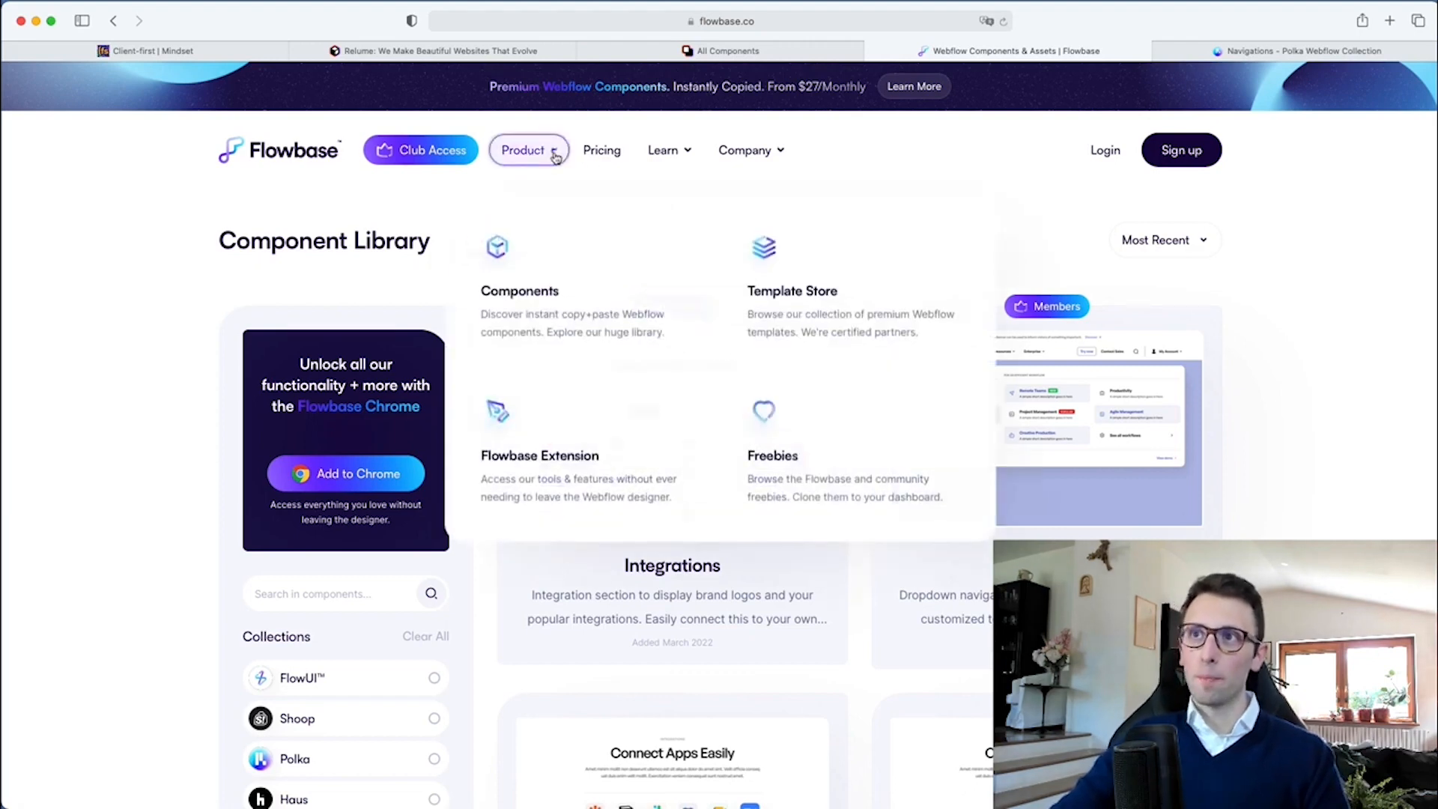
left_click(823, 290)
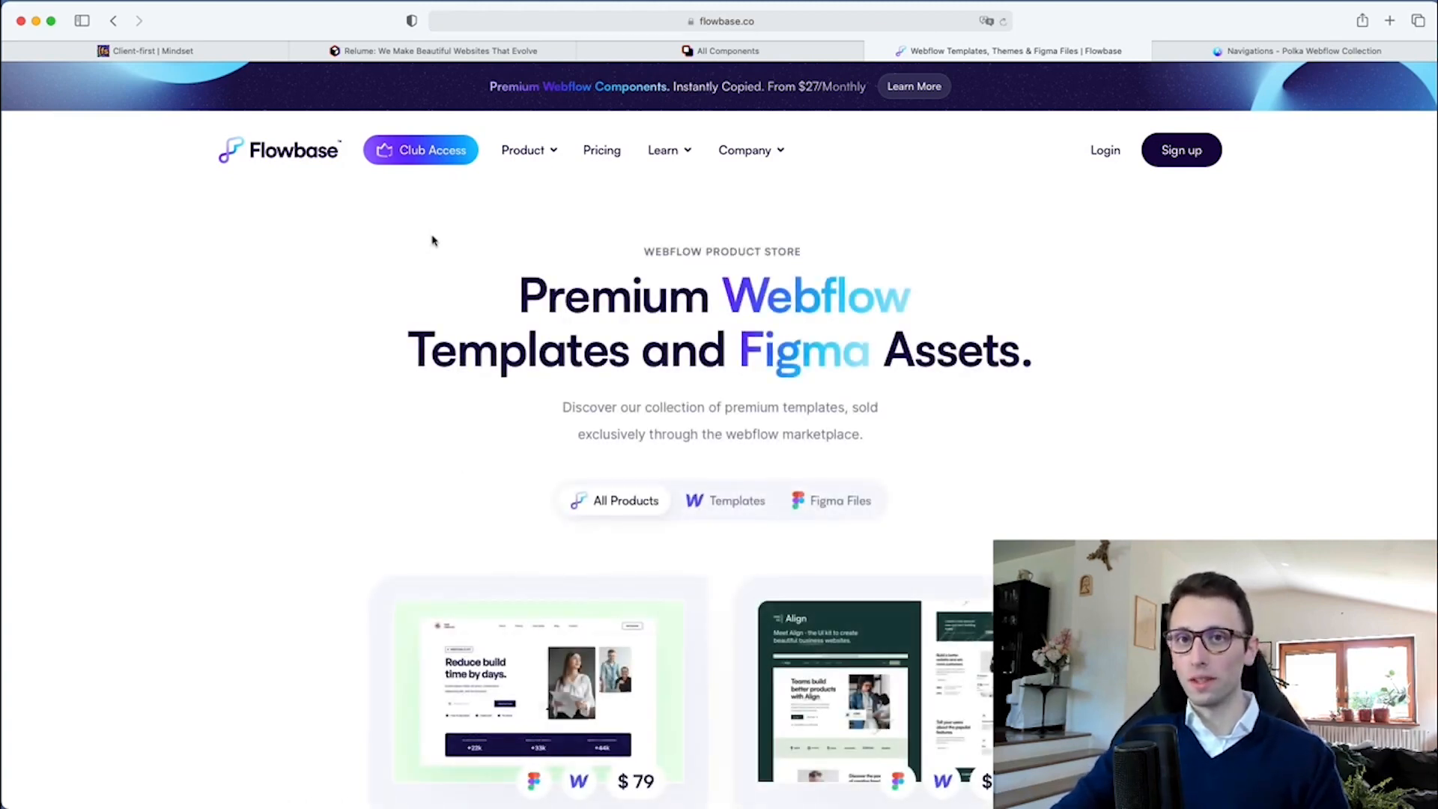
scroll(1256, 277, "down", 3)
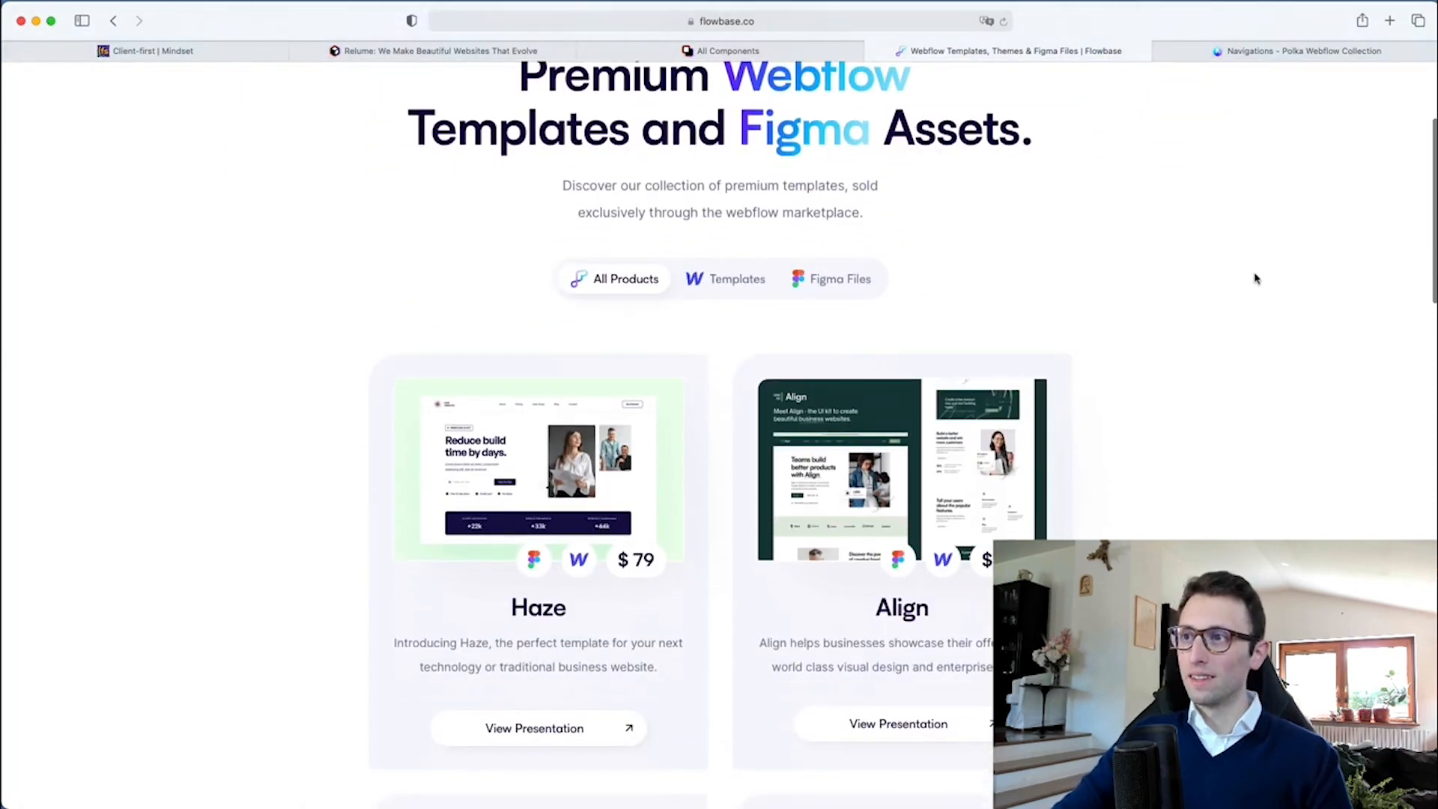
scroll(1255, 279, "down", 5)
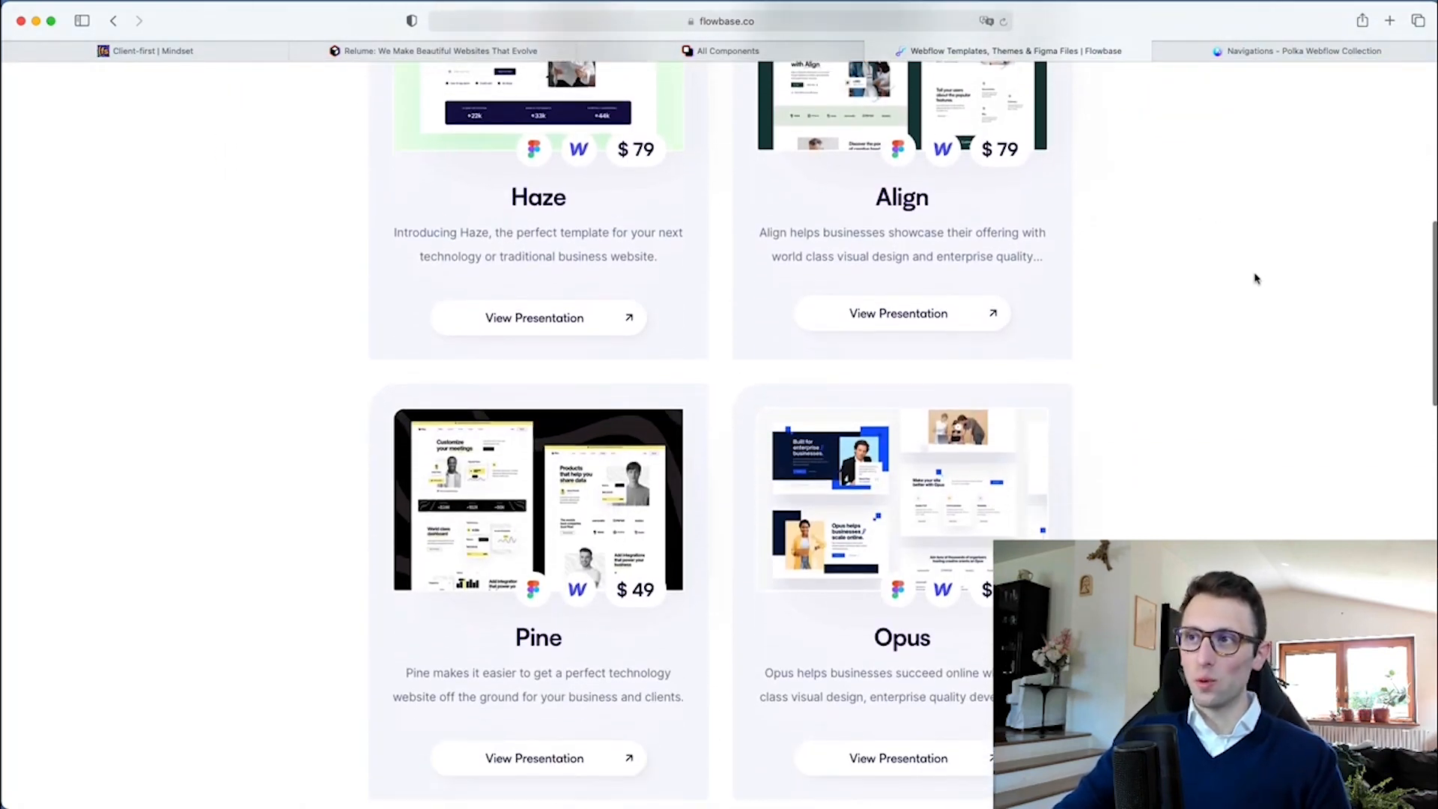
scroll(1255, 278, "down", 3)
Open the Opus template's product page and examine its preview images, product types and features
left_click(844, 397)
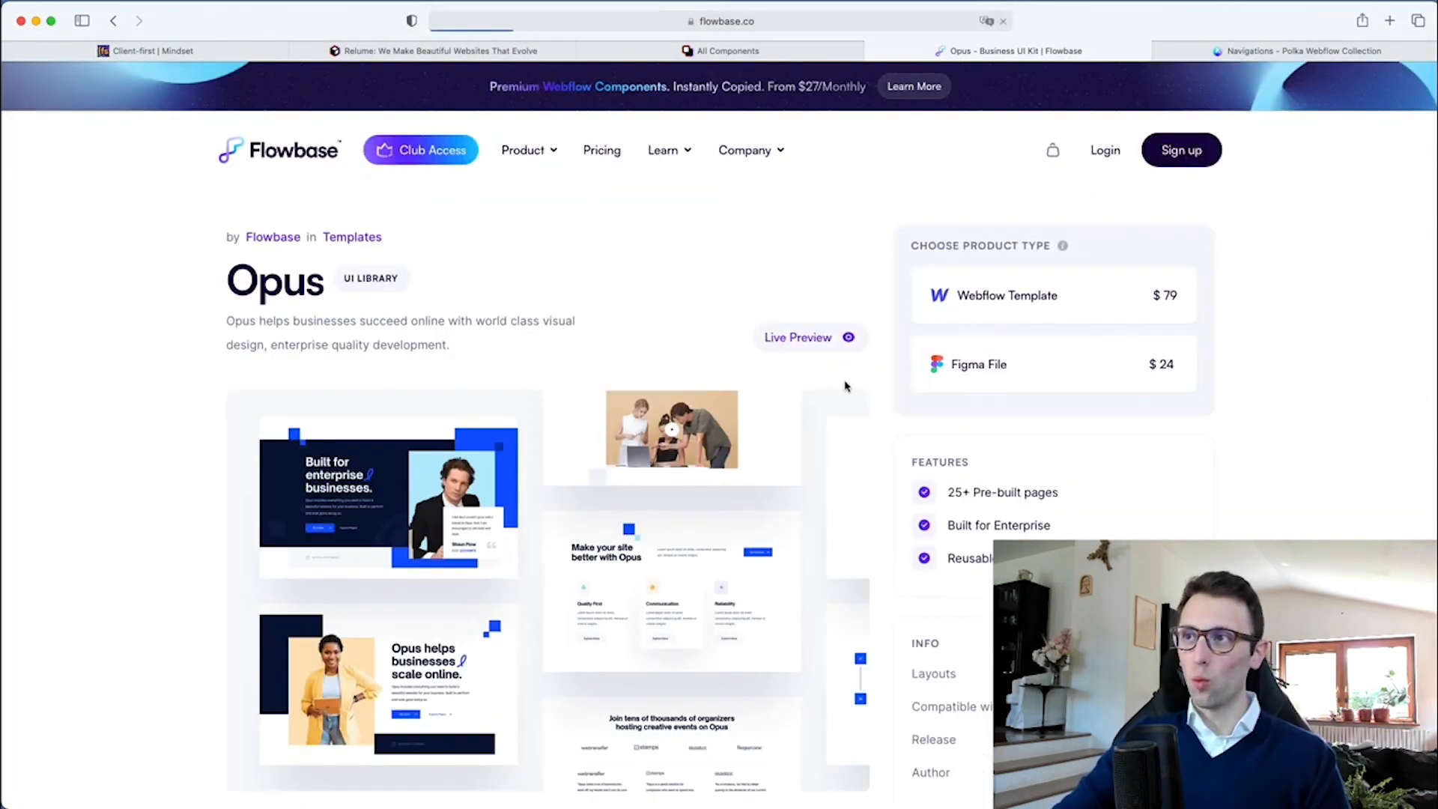
scroll(867, 369, "down", 3)
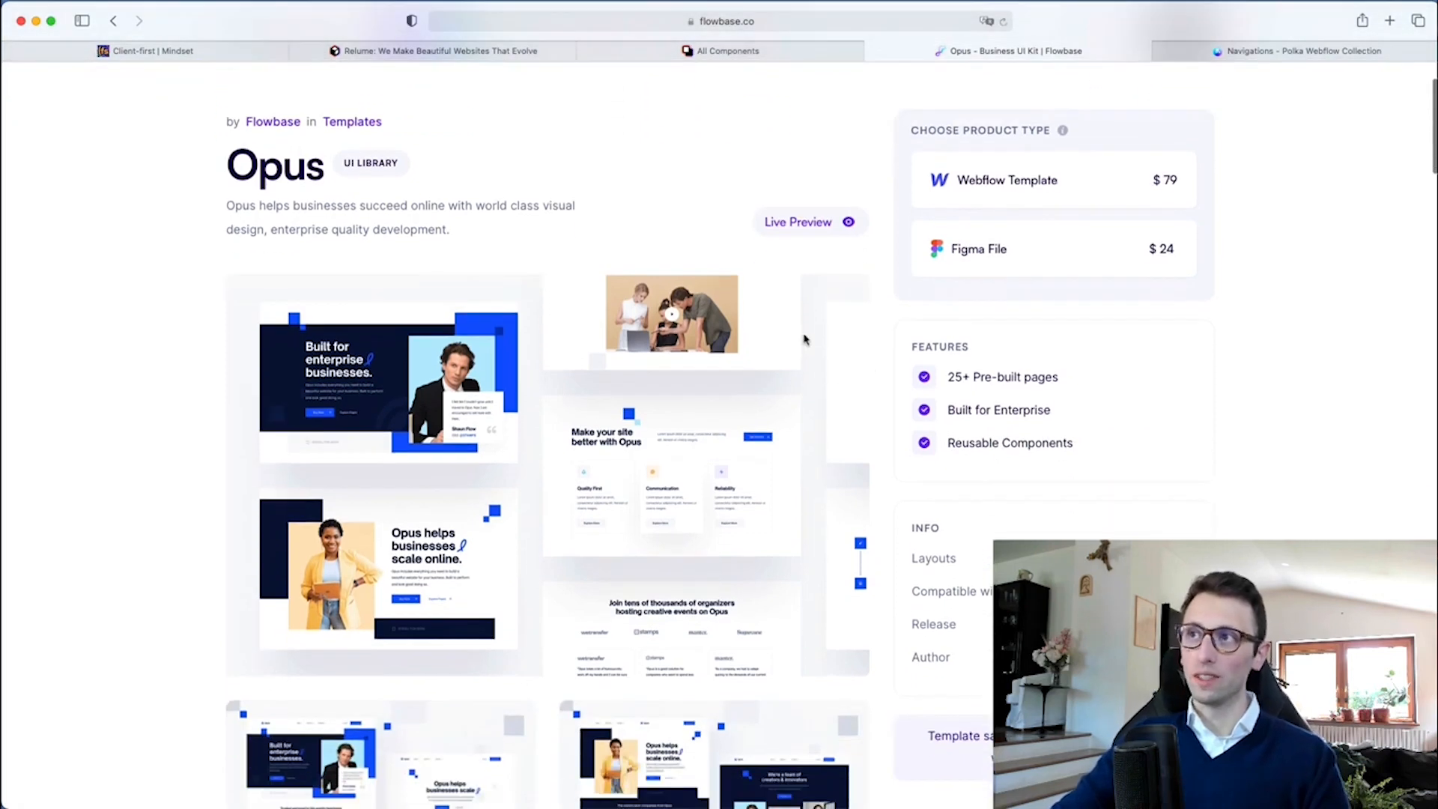
scroll(803, 341, "up", 3)
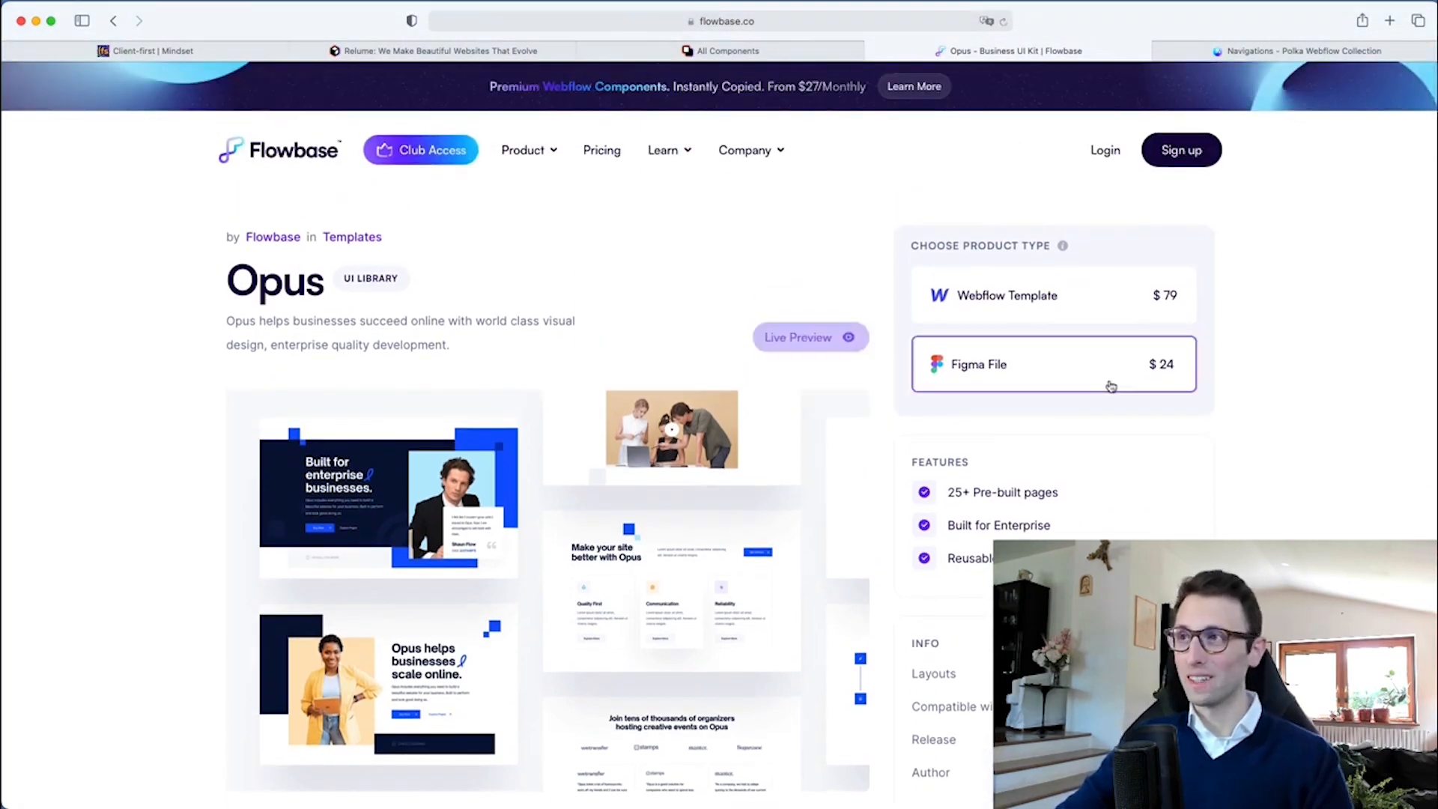
Open the live preview of the Opus template and look through its feature cards and landing page previews
left_click(825, 343)
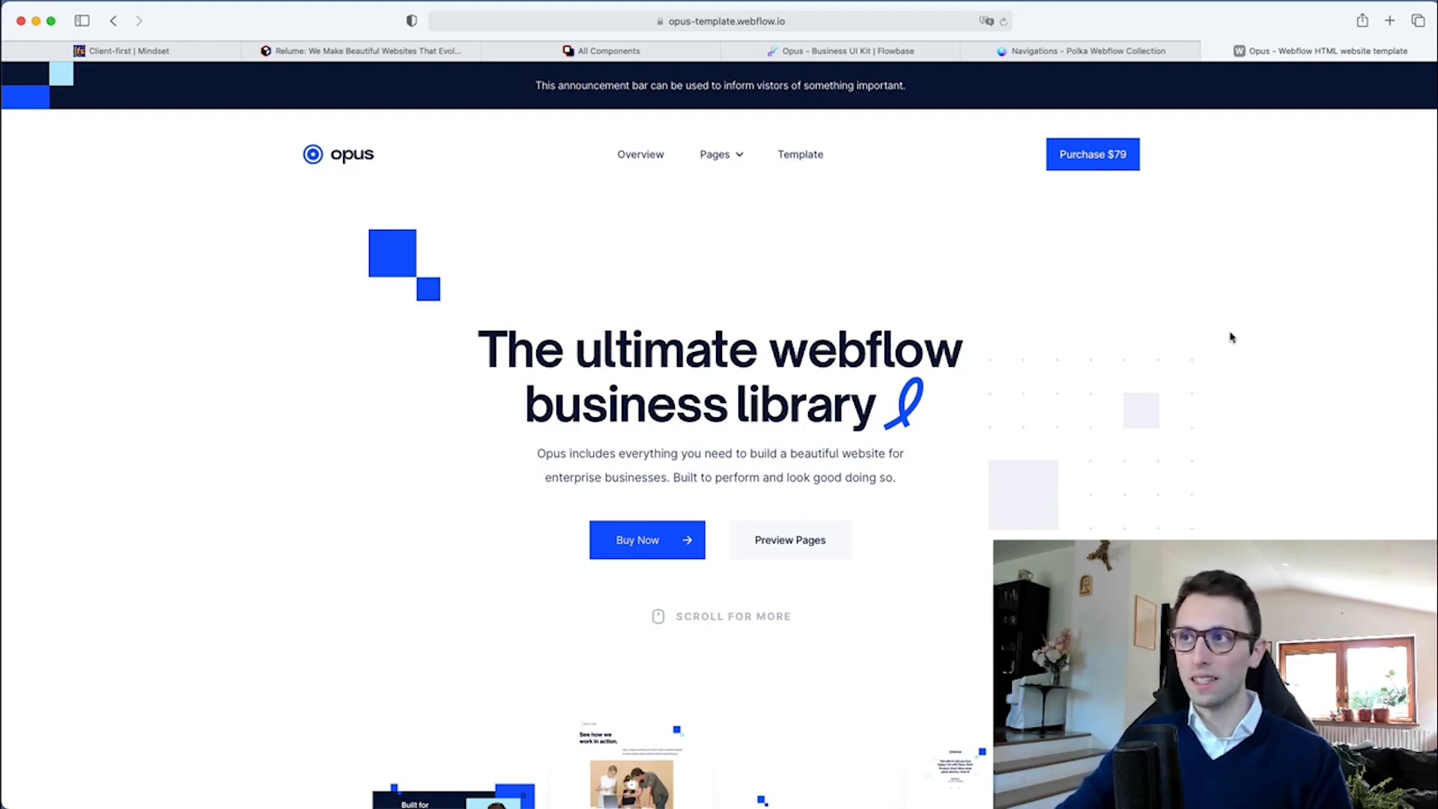
scroll(1228, 334, "down", 6)
scroll(1237, 333, "down", 10)
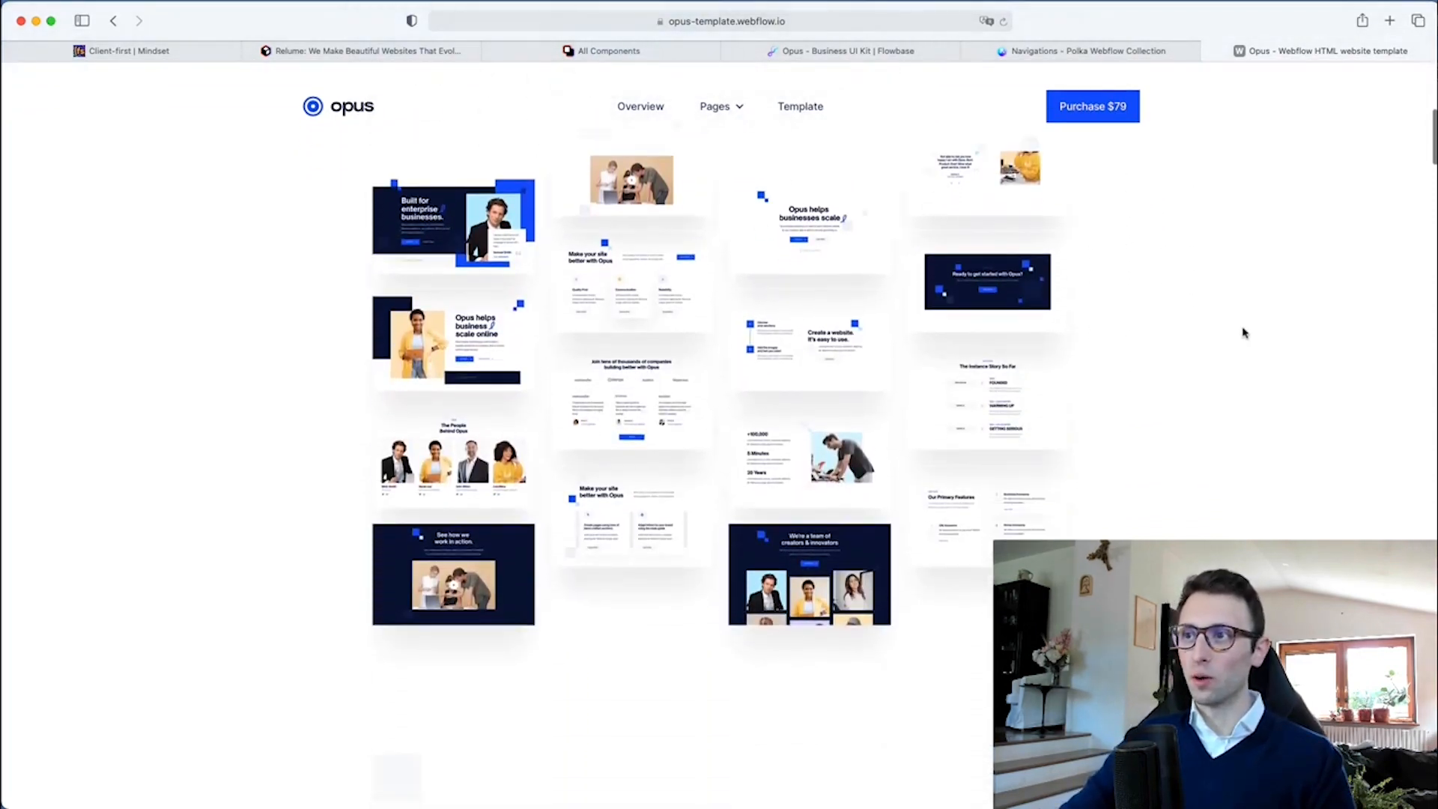
scroll(1243, 331, "down", 3)
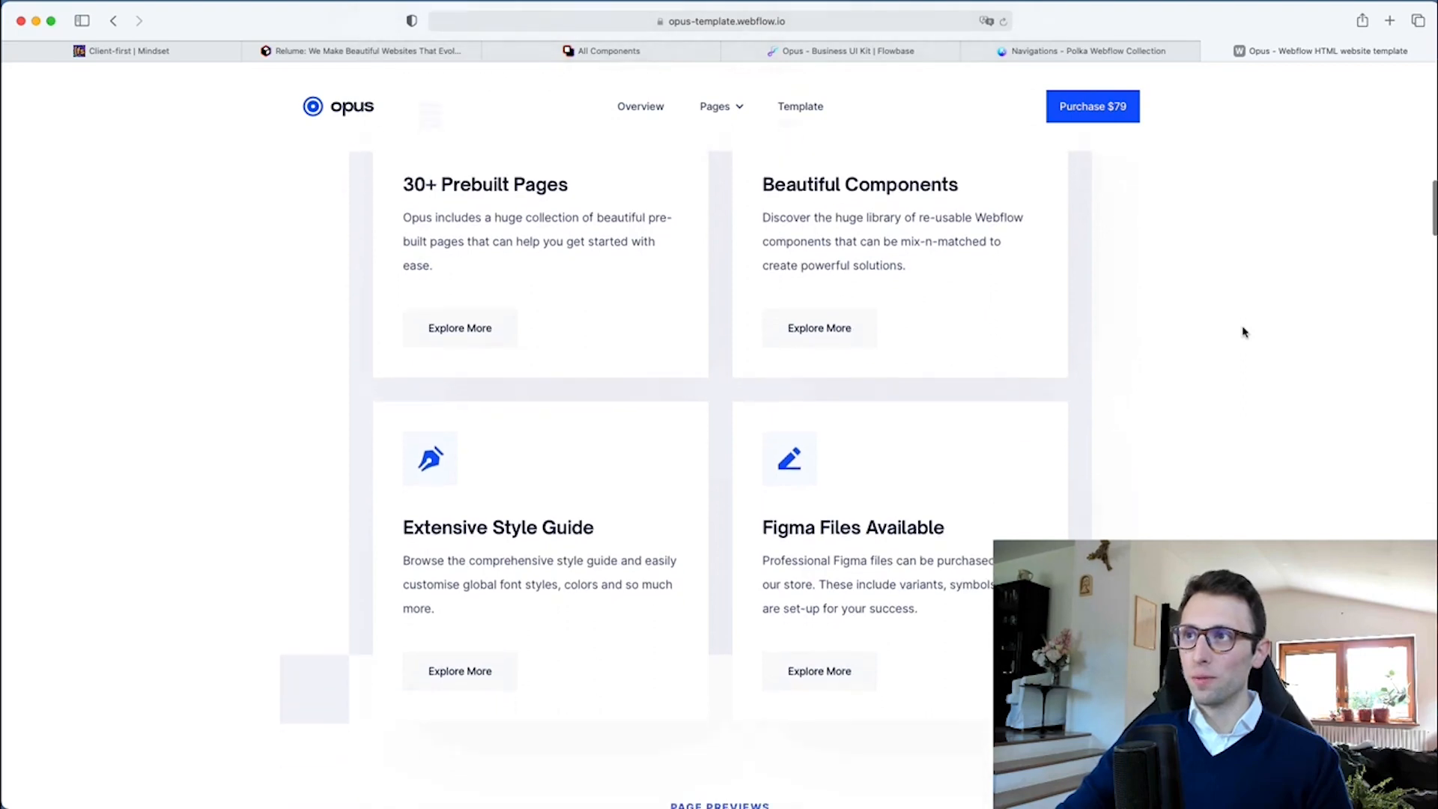
scroll(1243, 332, "down", 3)
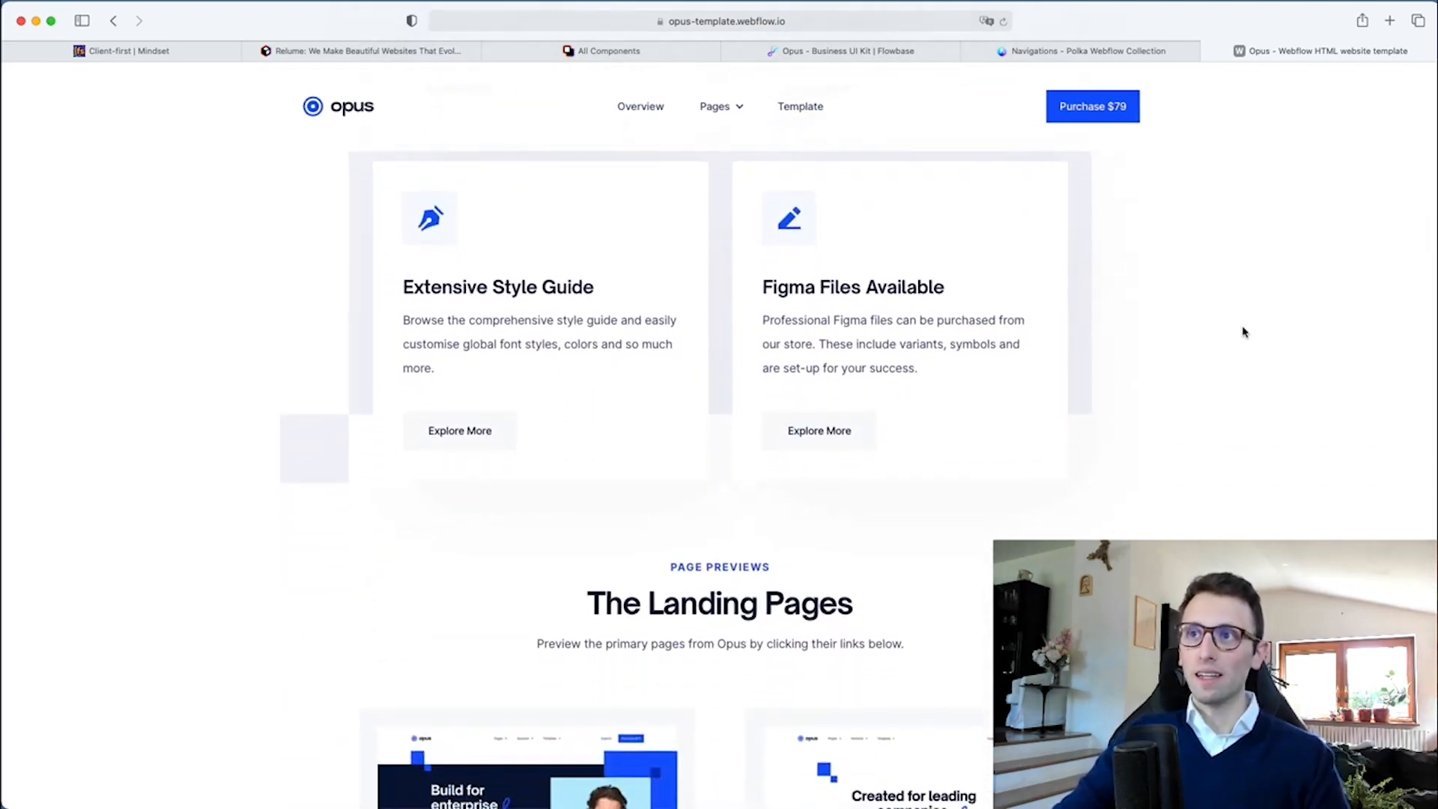
scroll(1243, 331, "down", 4)
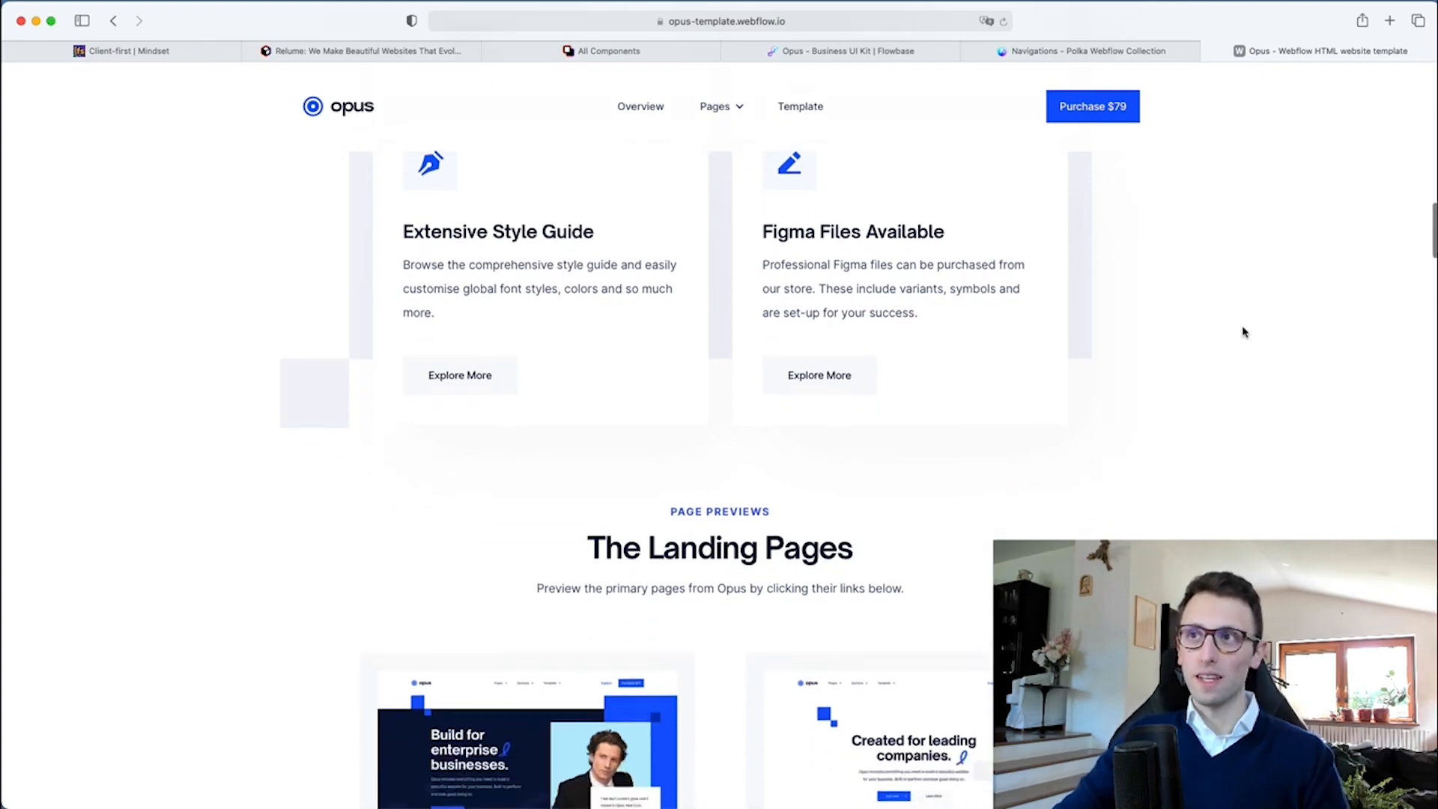
scroll(1243, 331, "down", 3)
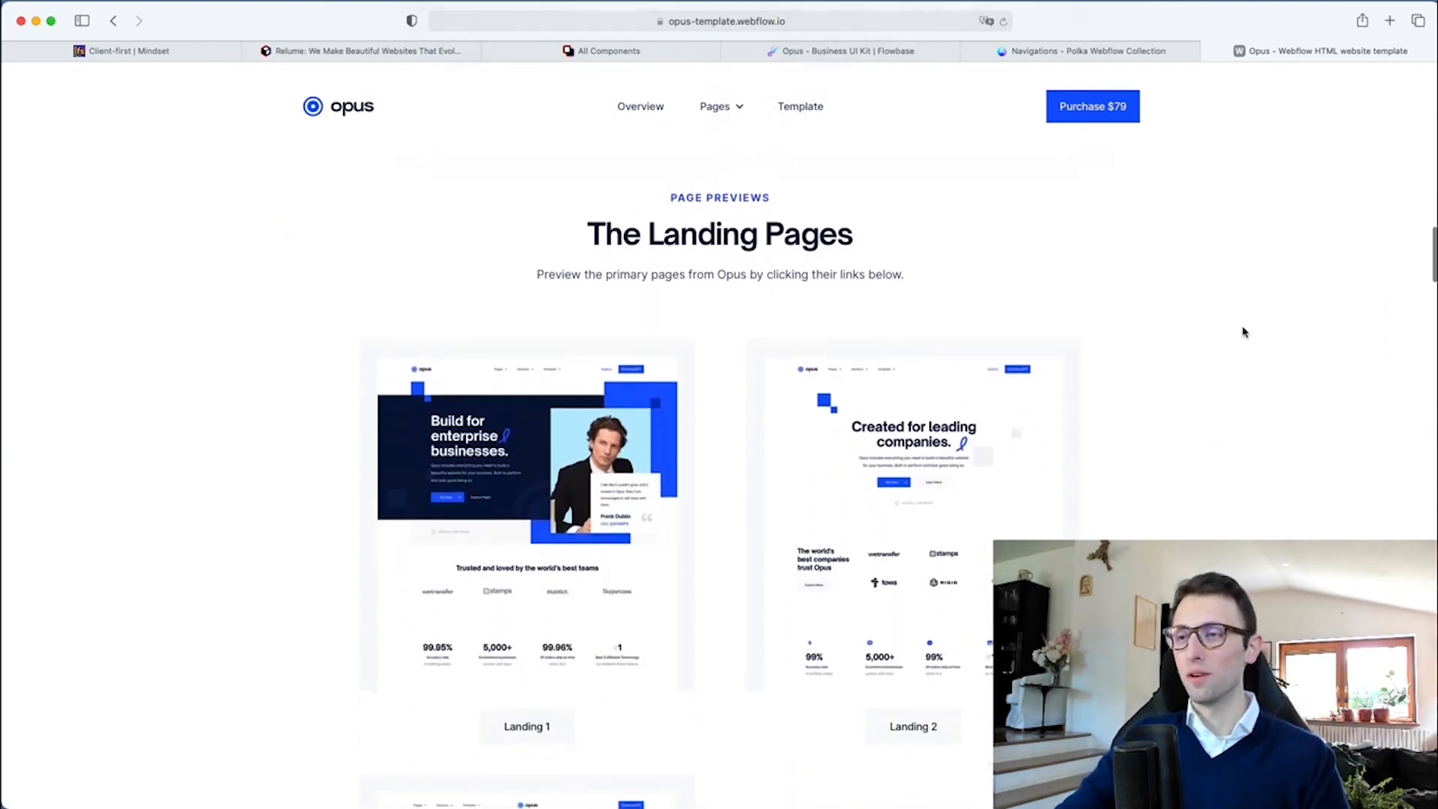
scroll(1243, 331, "down", 12)
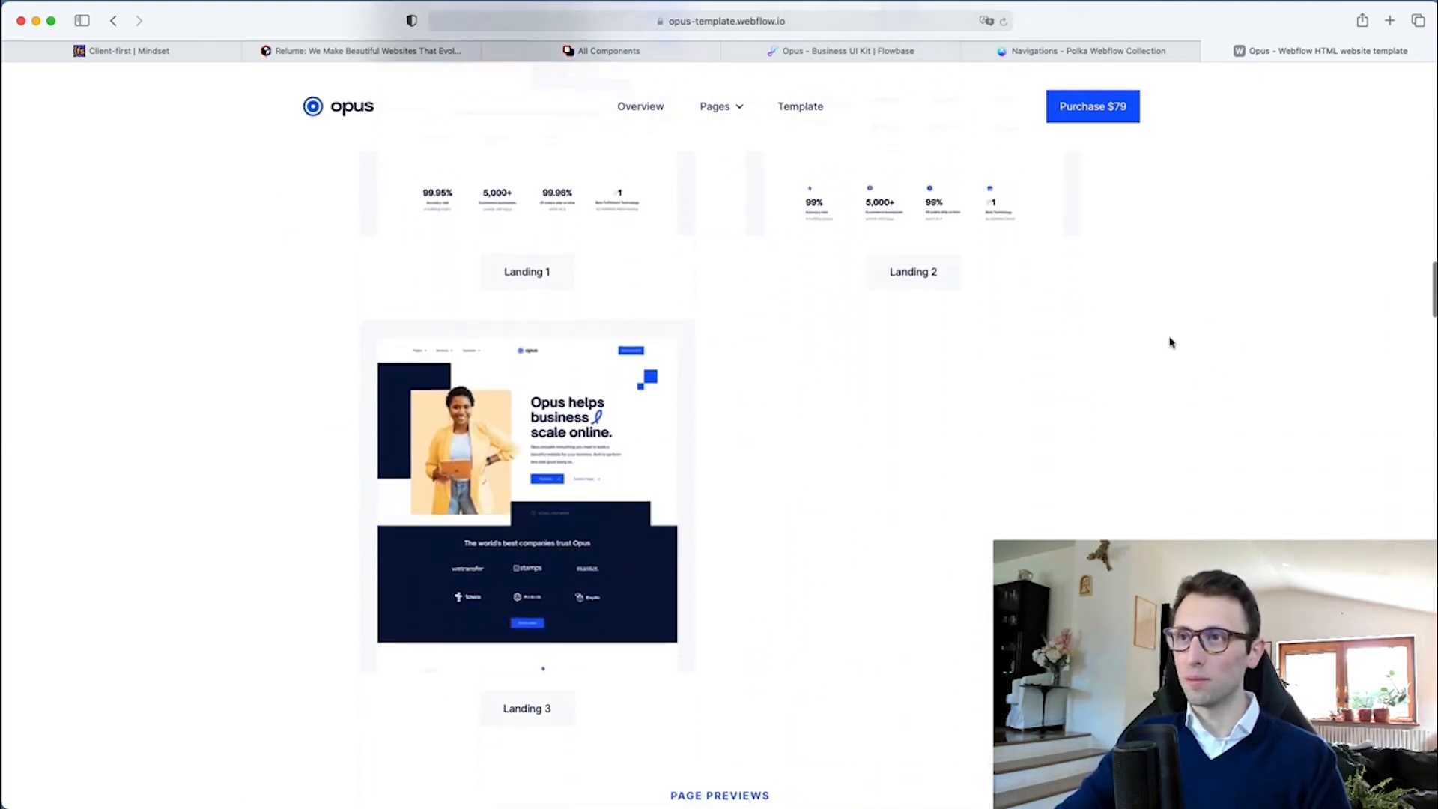